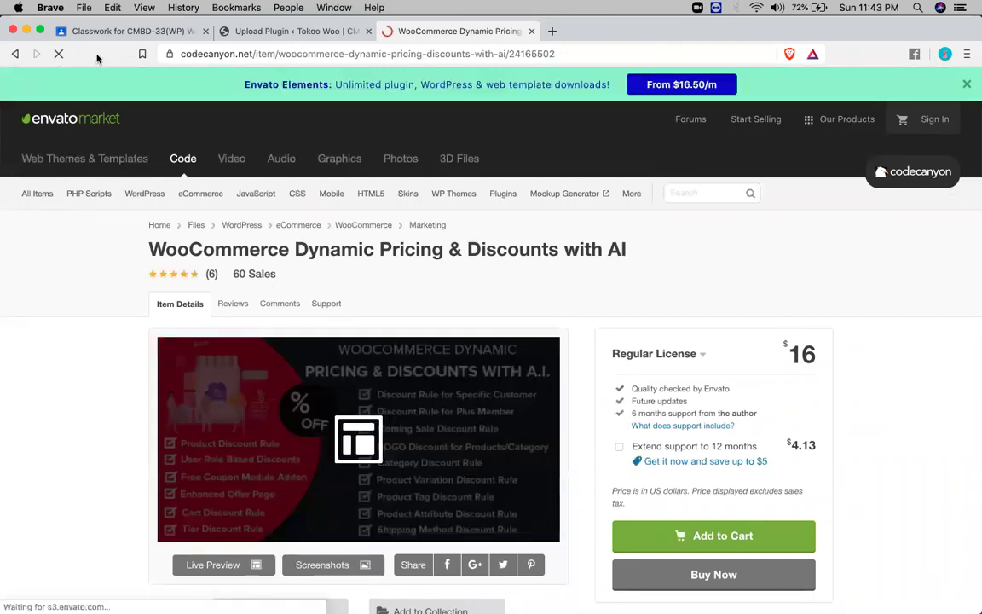
Step: Switch to the notepad.pw notes in Safari and review the product links for the Luggage and Pet Supplies categories
{"action": "left_click", "coordinate": [128, 31]}
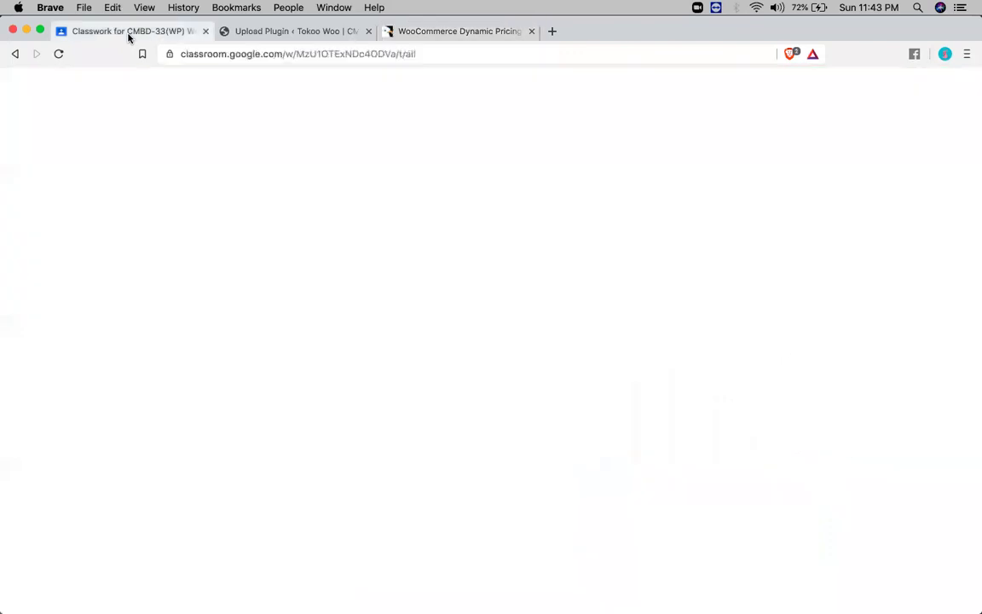
{"action": "key", "text": "super+Tab"}
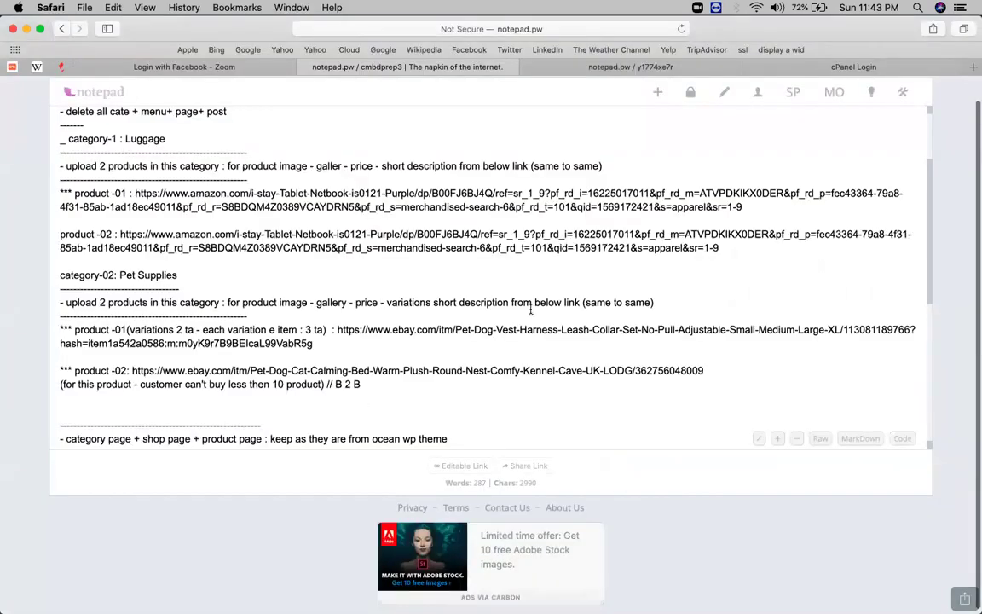
{"action": "left_click", "coordinate": [644, 193]}
{"action": "double_click", "coordinate": [611, 193]}
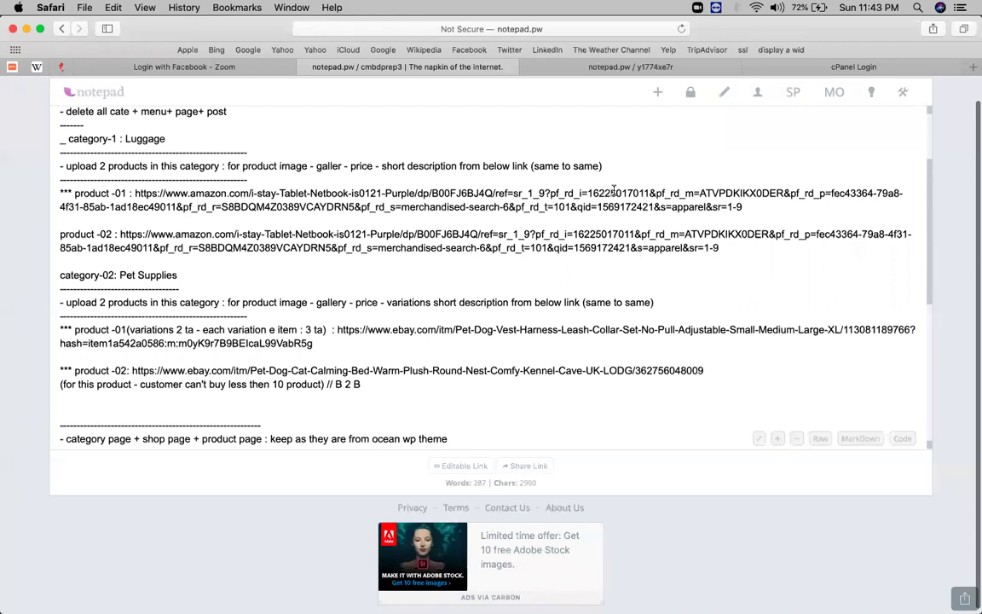
{"action": "double_click", "coordinate": [600, 234]}
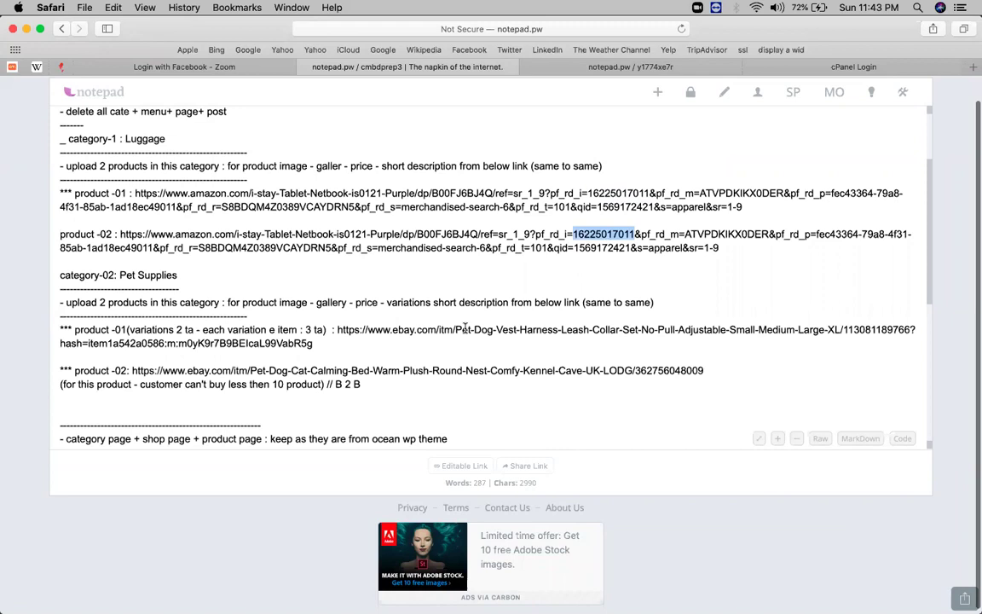
{"action": "left_click_drag", "start_coordinate": [458, 329], "coordinate": [483, 329]}
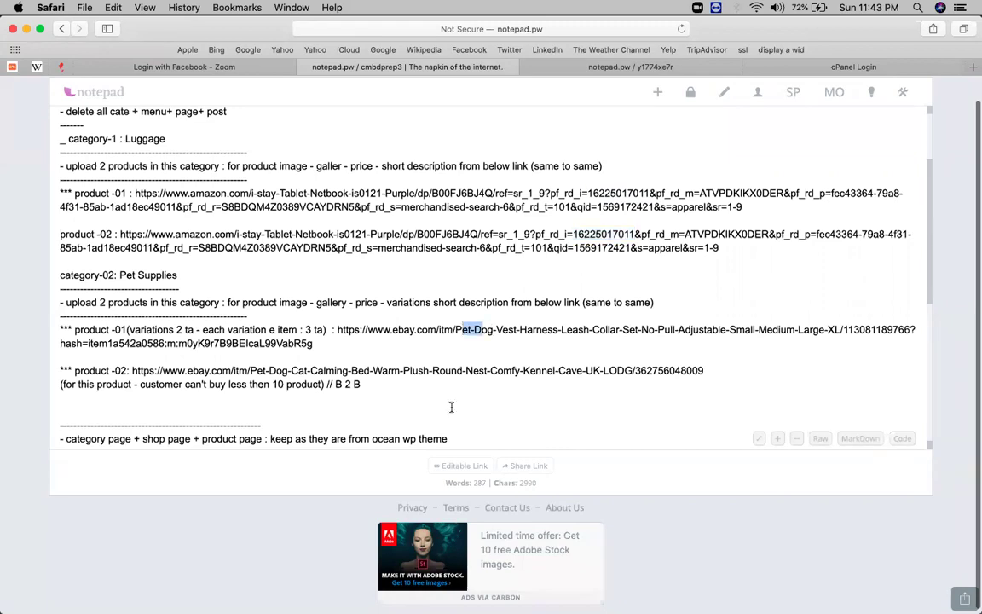
{"action": "double_click", "coordinate": [655, 371]}
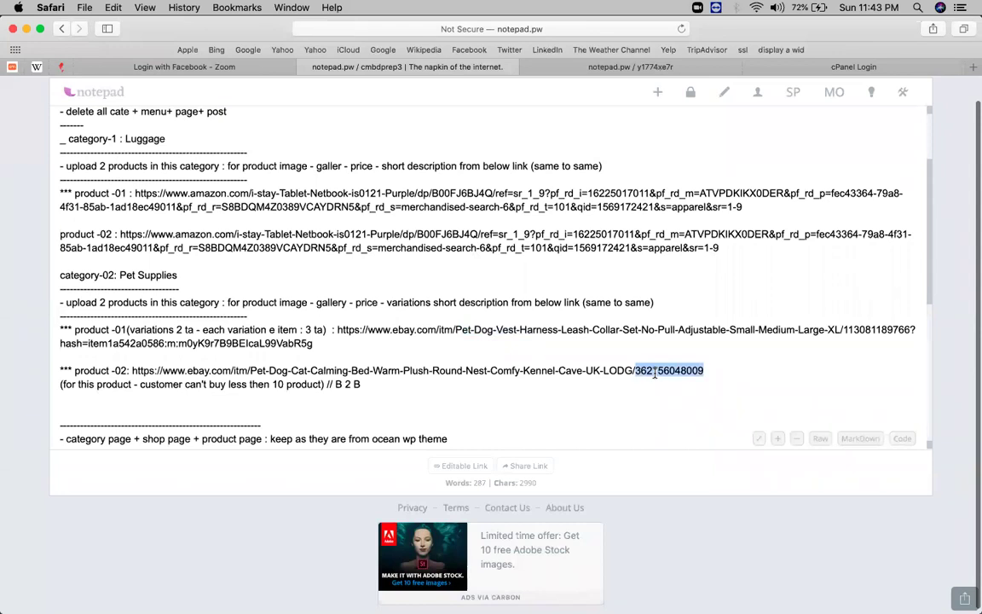
{"action": "left_click", "coordinate": [356, 246]}
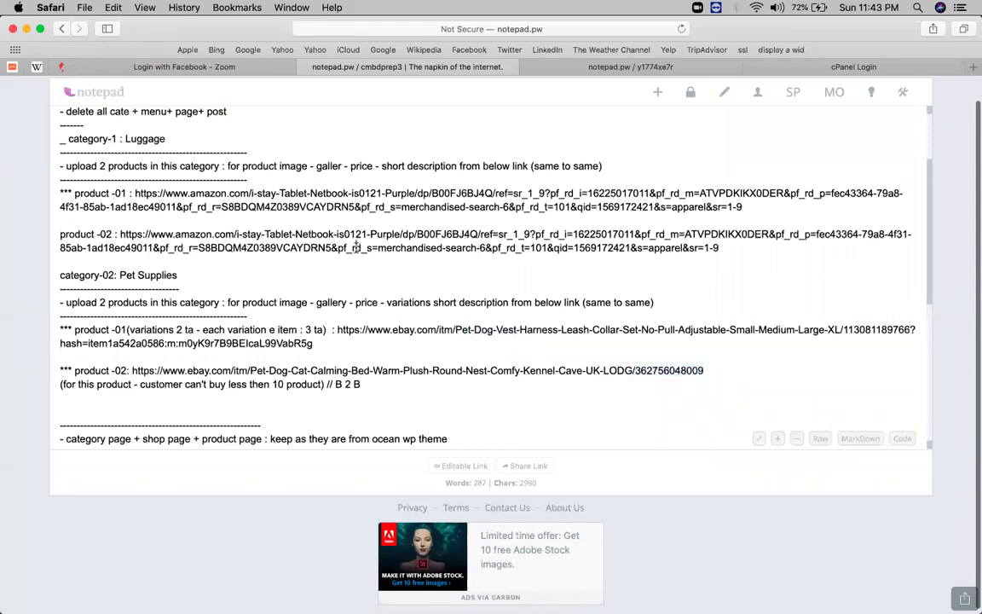
Step: Return to Brave and examine the features and discount rule types on the CodeCanyon page of WooCommerce Dynamic Pricing & Discounts with AI
{"action": "key", "text": "super+Tab"}
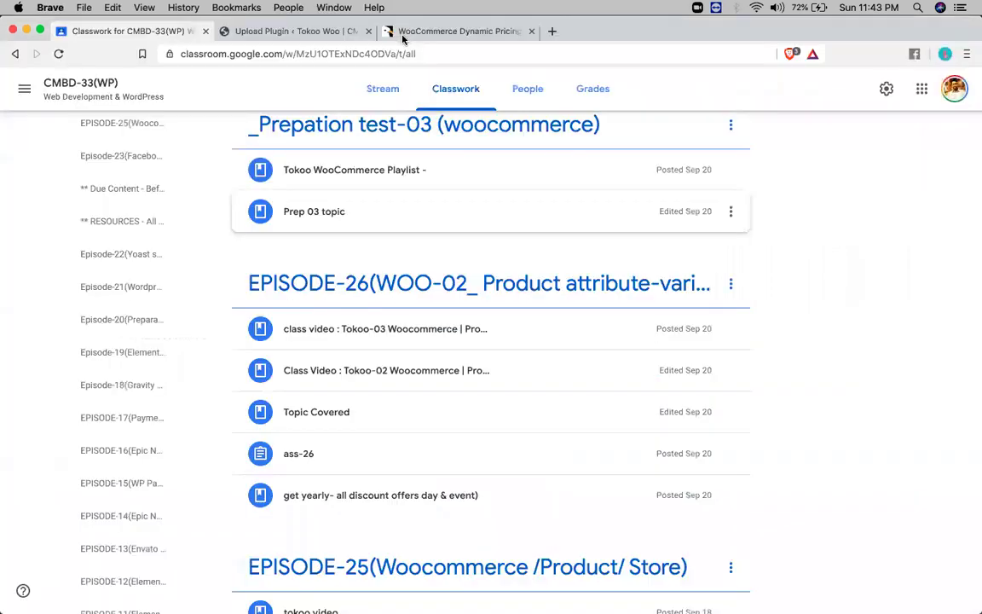
{"action": "left_click", "coordinate": [404, 34]}
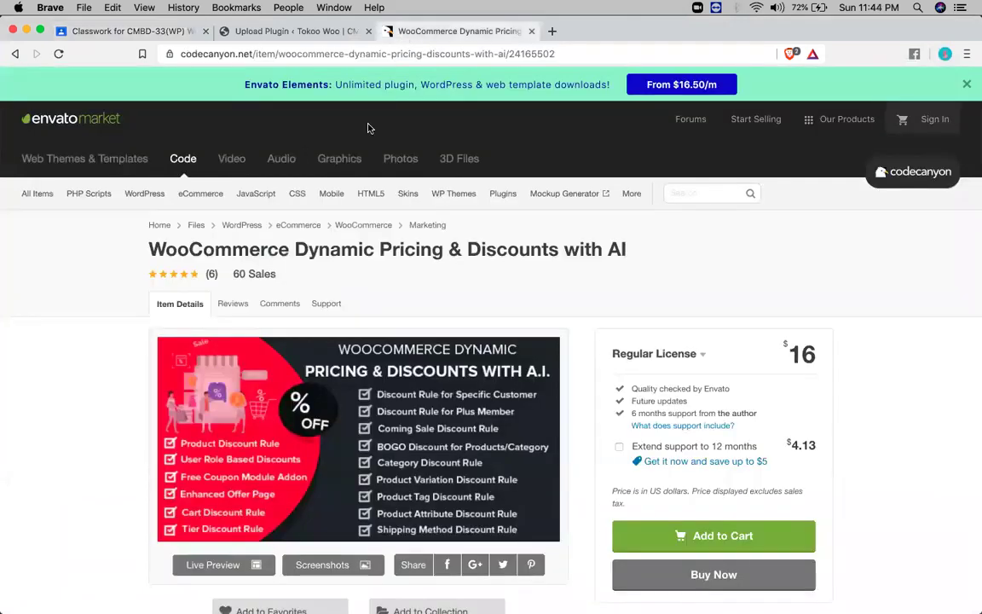
{"action": "scroll", "coordinate": [368, 128], "scroll_direction": "down", "scroll_amount": 3}
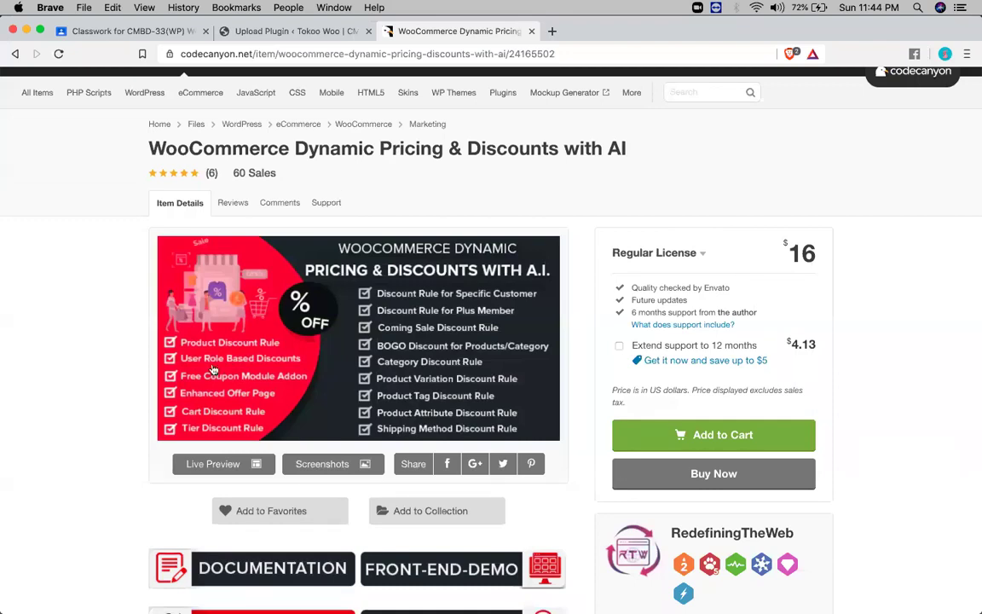
{"action": "scroll", "coordinate": [213, 368], "scroll_direction": "down", "scroll_amount": 4}
{"action": "scroll", "coordinate": [213, 368], "scroll_direction": "down", "scroll_amount": 1}
{"action": "scroll", "coordinate": [213, 368], "scroll_direction": "up", "scroll_amount": 6}
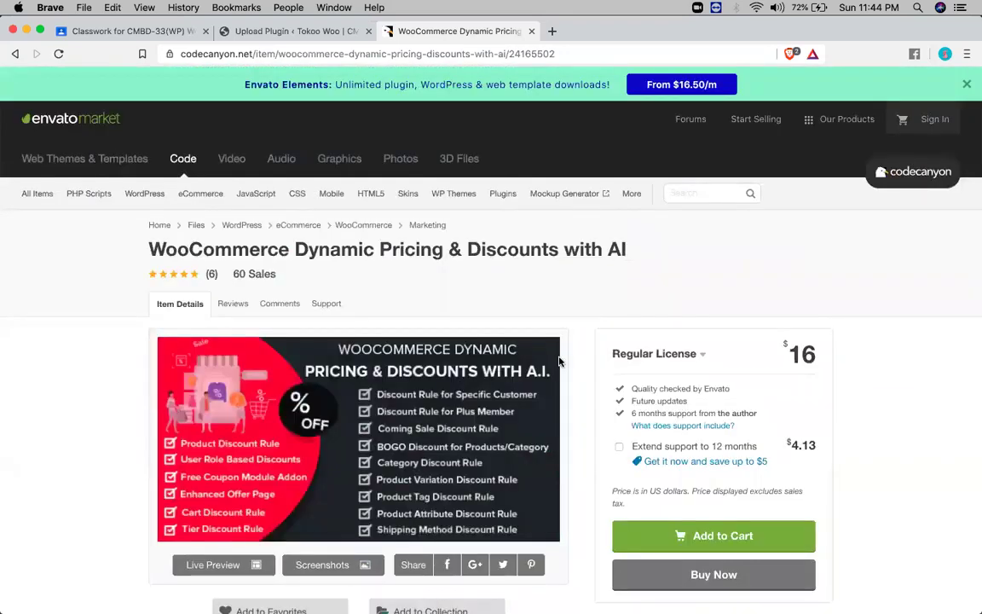
{"action": "scroll", "coordinate": [651, 388], "scroll_direction": "down", "scroll_amount": 6}
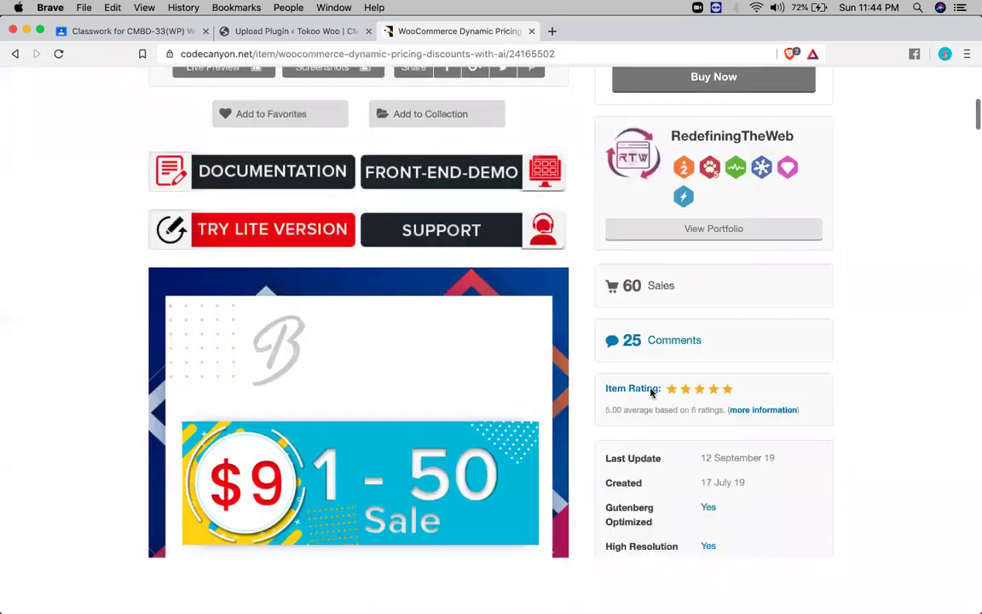
{"action": "scroll", "coordinate": [650, 388], "scroll_direction": "up", "scroll_amount": 1}
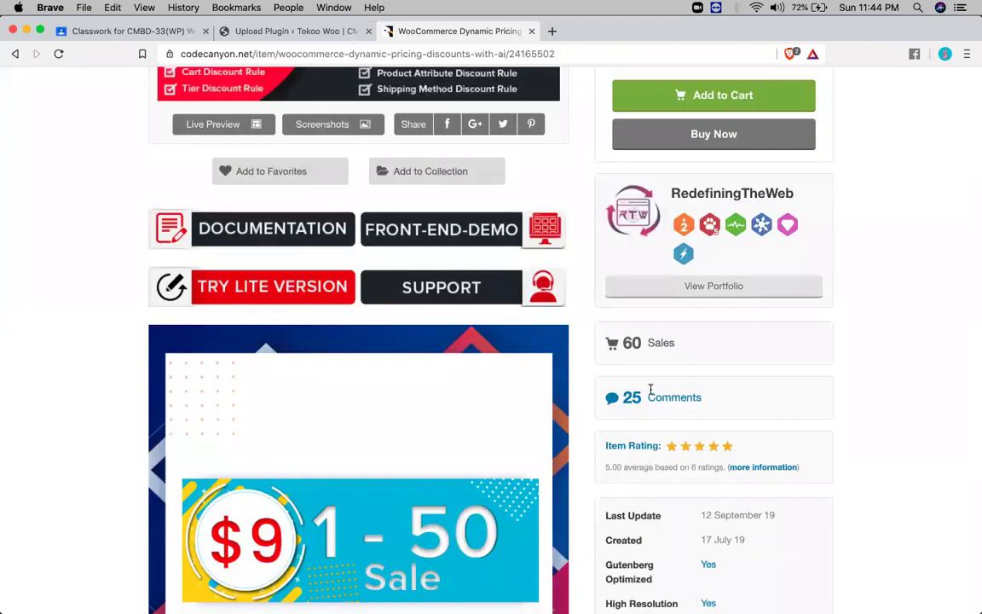
{"action": "scroll", "coordinate": [650, 389], "scroll_direction": "down", "scroll_amount": 4}
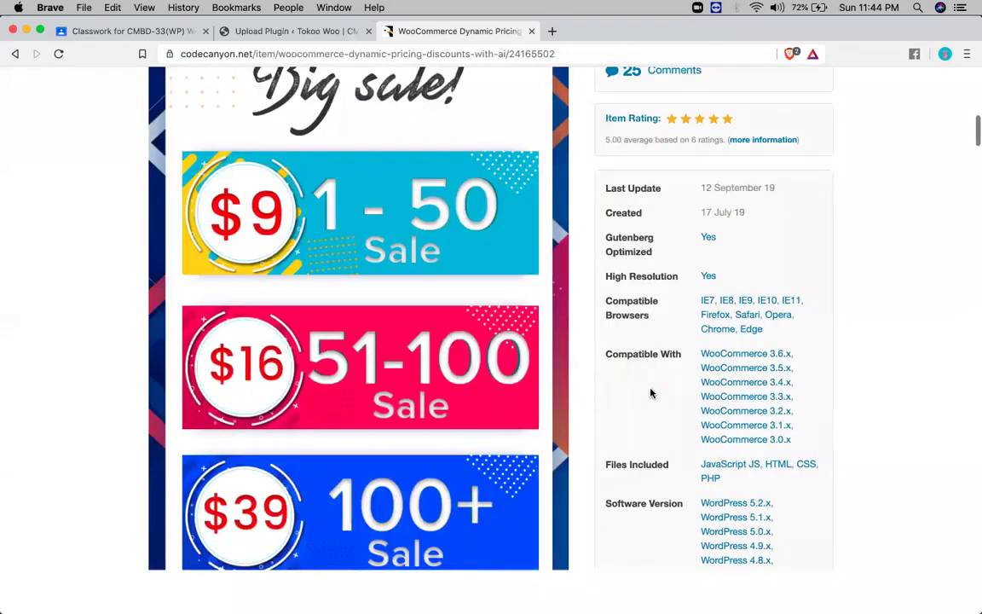
{"action": "scroll", "coordinate": [653, 383], "scroll_direction": "down", "scroll_amount": 1}
{"action": "scroll", "coordinate": [655, 376], "scroll_direction": "down", "scroll_amount": 4}
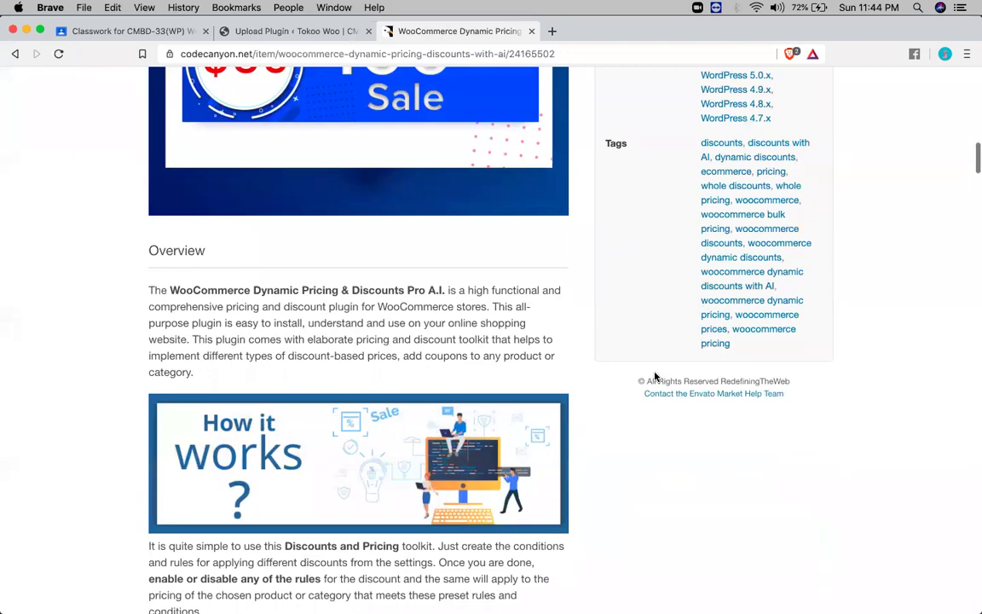
{"action": "scroll", "coordinate": [654, 377], "scroll_direction": "down", "scroll_amount": 6}
{"action": "scroll", "coordinate": [655, 377], "scroll_direction": "down", "scroll_amount": 3}
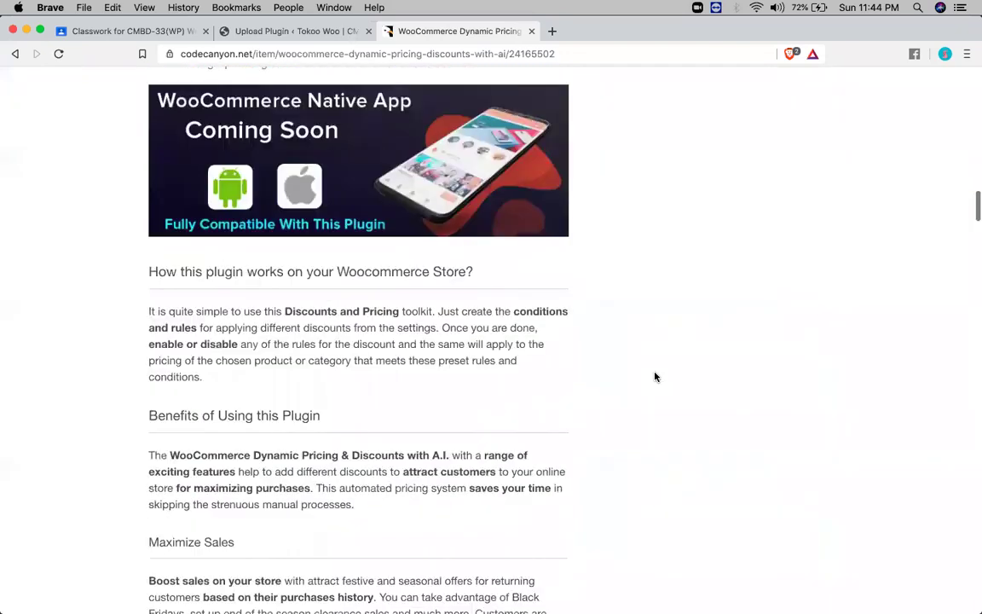
{"action": "scroll", "coordinate": [655, 376], "scroll_direction": "down", "scroll_amount": 10}
{"action": "scroll", "coordinate": [654, 377], "scroll_direction": "down", "scroll_amount": 7}
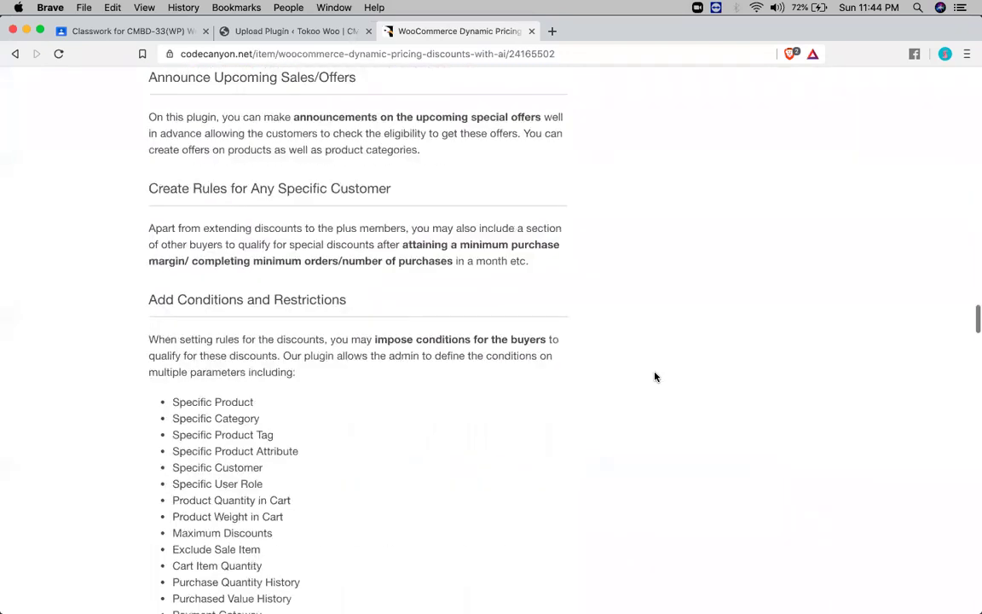
{"action": "scroll", "coordinate": [655, 377], "scroll_direction": "down", "scroll_amount": 8}
{"action": "scroll", "coordinate": [655, 377], "scroll_direction": "down", "scroll_amount": 6}
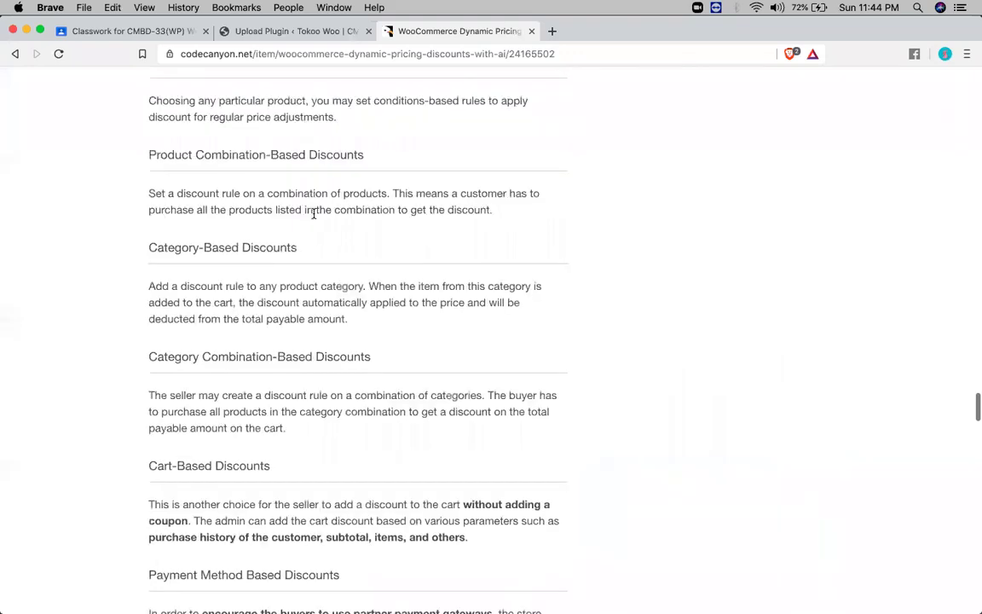
{"action": "scroll", "coordinate": [314, 213], "scroll_direction": "down", "scroll_amount": 3}
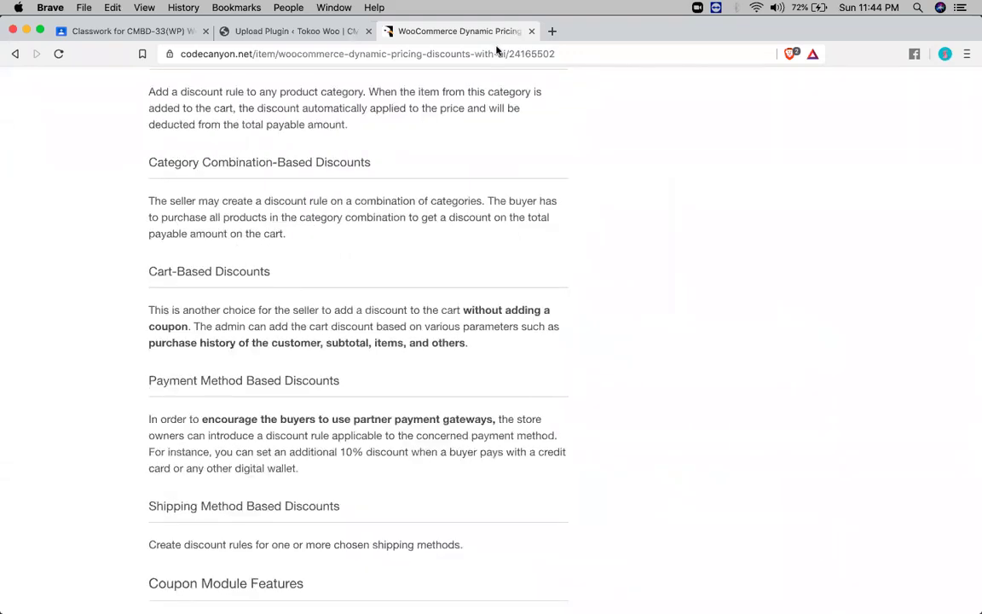
Step: Activate the plugin installed from wc-dynamic-pricing-and-discounts.zip on the WordPress site
{"action": "left_click", "coordinate": [342, 32]}
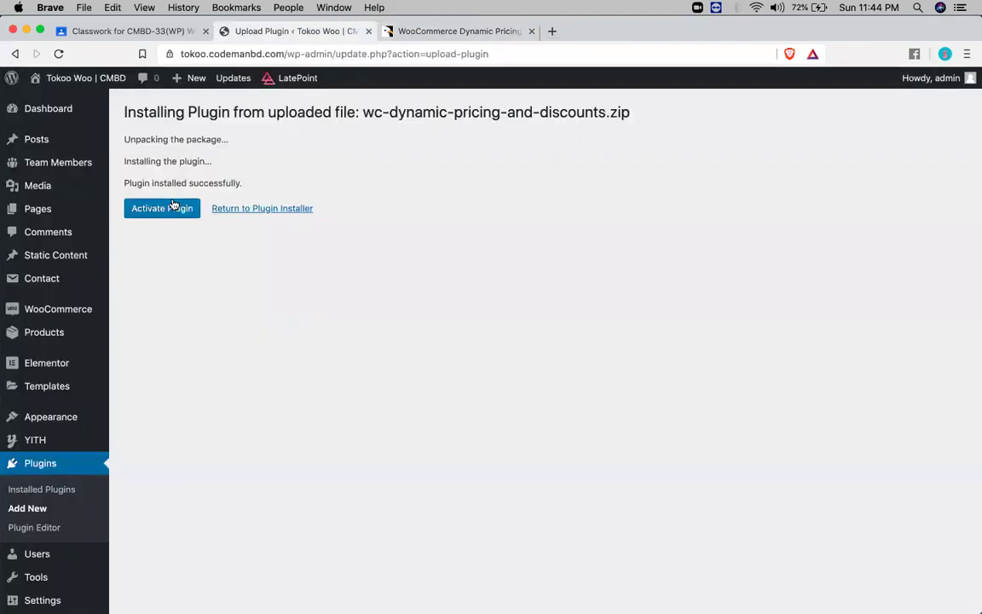
Step: Open the WooCommerce_ALL Google Sheet in a new browser tab and show its WooCommerce Dynamic Pricing & Discounts sheet
{"action": "left_click", "coordinate": [553, 32]}
{"action": "type", "text": "woo"}
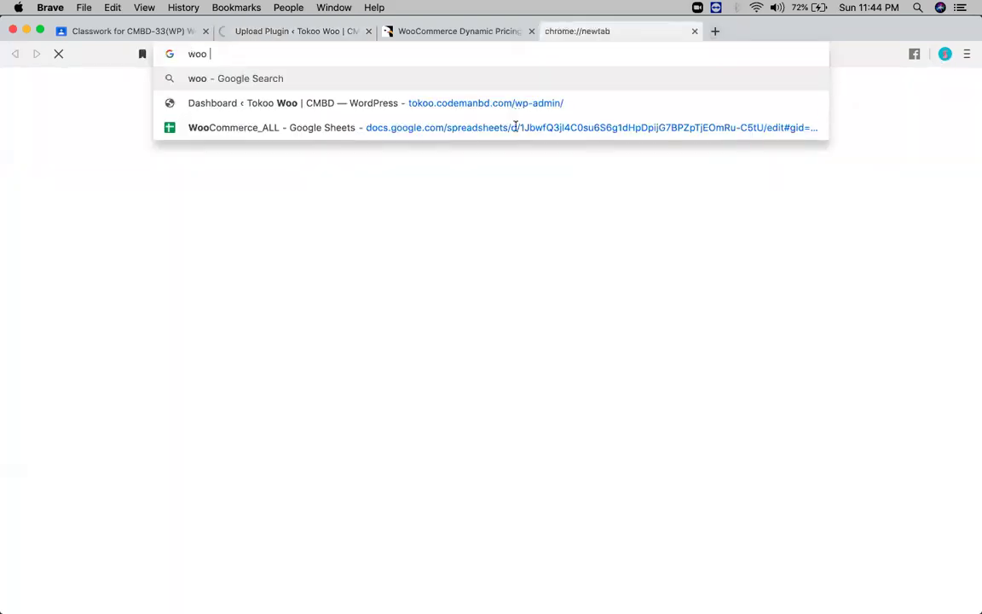
{"action": "left_click", "coordinate": [515, 127]}
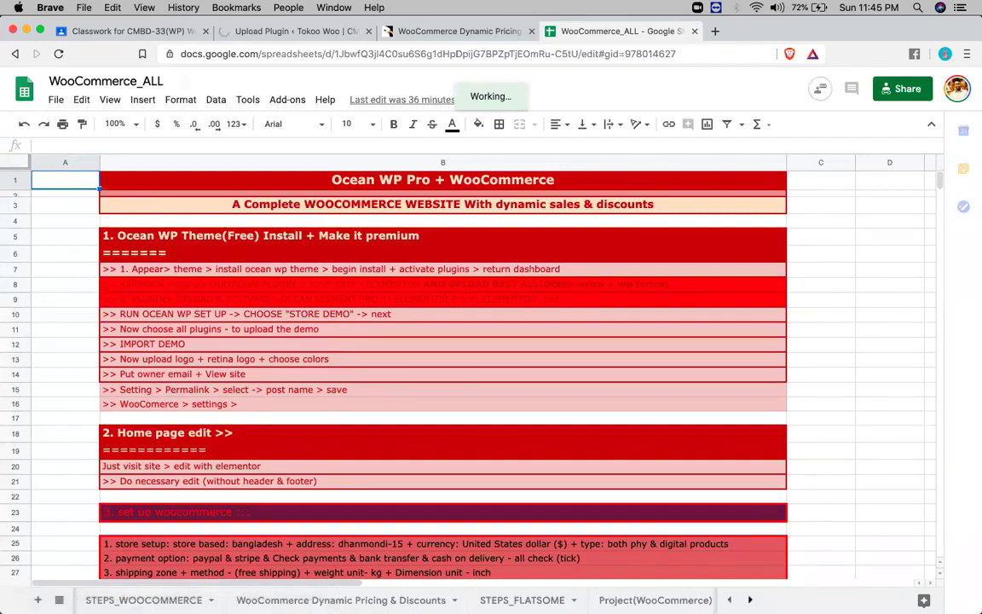
{"action": "scroll", "coordinate": [367, 600], "scroll_direction": "right", "scroll_amount": 1}
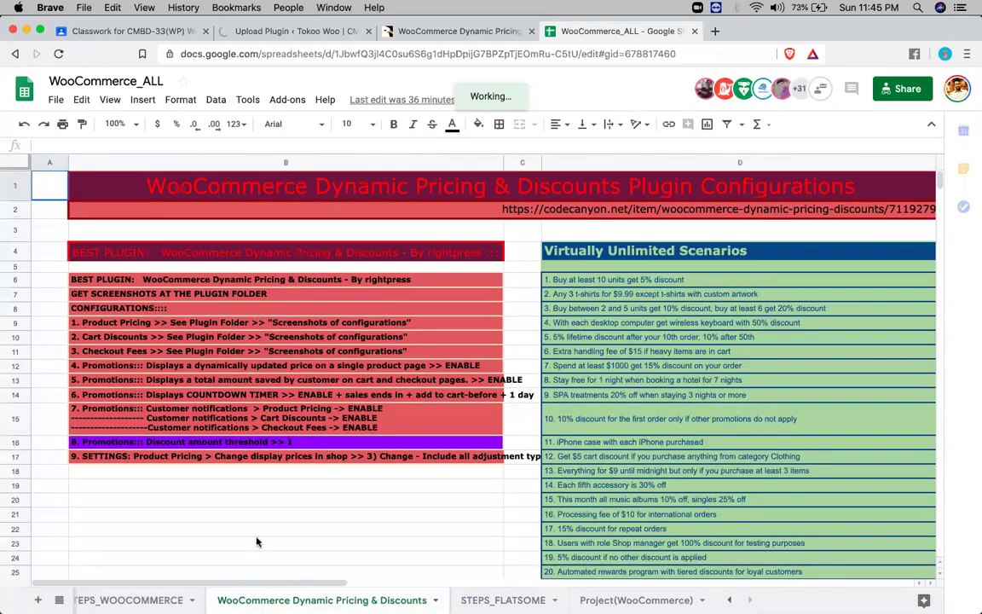
Step: Enlarge the plugin configuration sheet to 150% zoom
{"action": "left_click", "coordinate": [453, 198]}
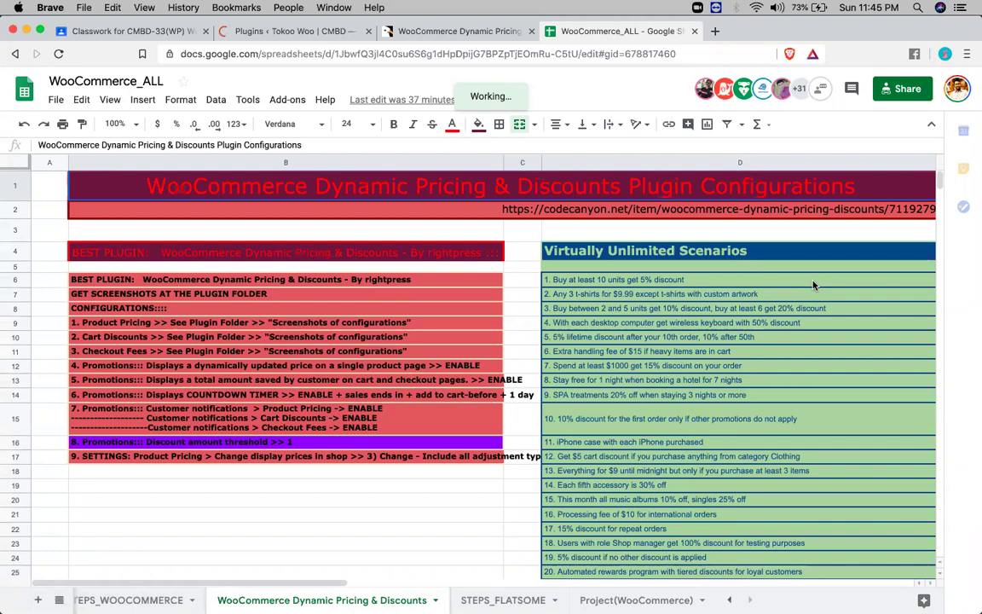
{"action": "mouse_move", "coordinate": [973, 318]}
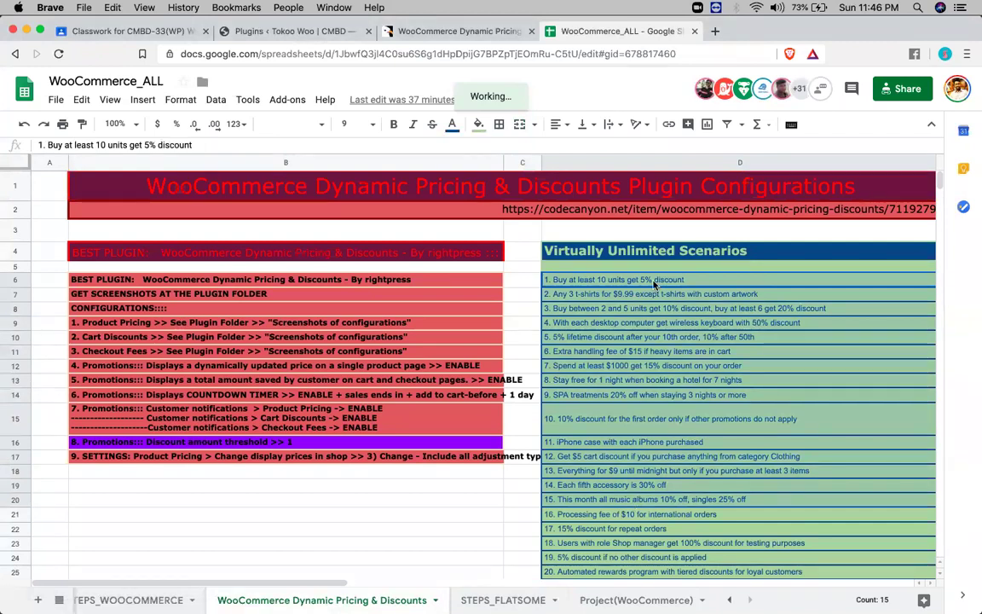
{"action": "left_click", "coordinate": [619, 229]}
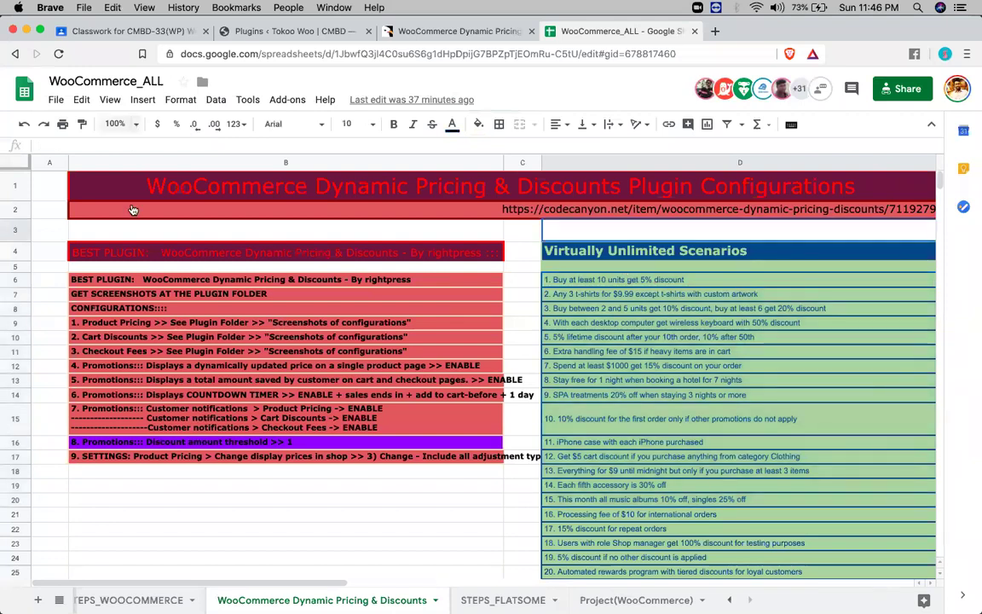
{"action": "left_click", "coordinate": [123, 124]}
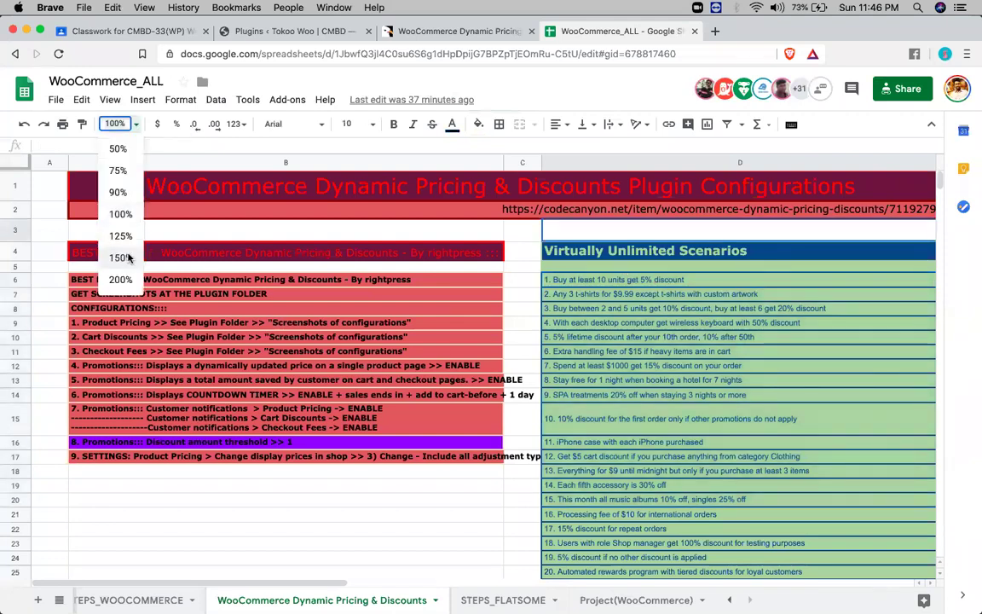
{"action": "key", "text": "Return"}
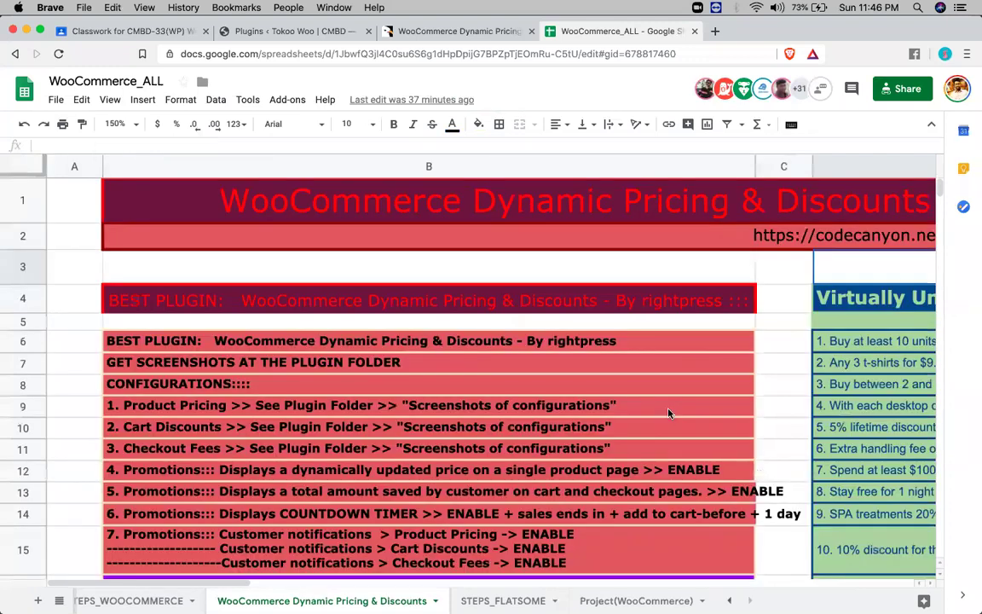
Step: Examine scenarios 1 to 7 in the Virtually Unlimited Scenarios list of the plugin configuration sheet
{"action": "scroll", "coordinate": [669, 412], "scroll_direction": "right", "scroll_amount": 10}
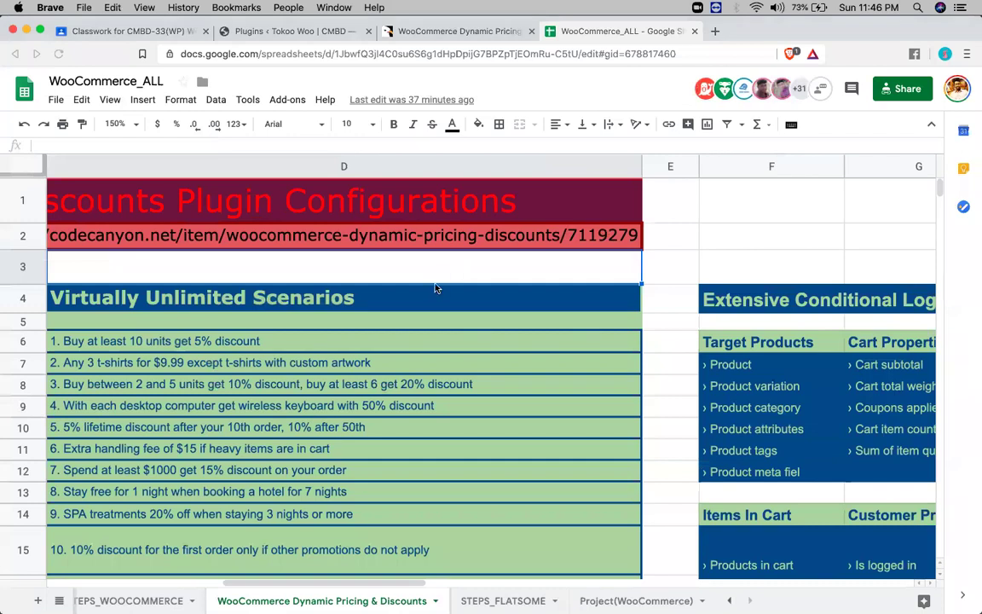
{"action": "scroll", "coordinate": [434, 288], "scroll_direction": "left", "scroll_amount": 3}
{"action": "scroll", "coordinate": [435, 288], "scroll_direction": "down", "scroll_amount": 2}
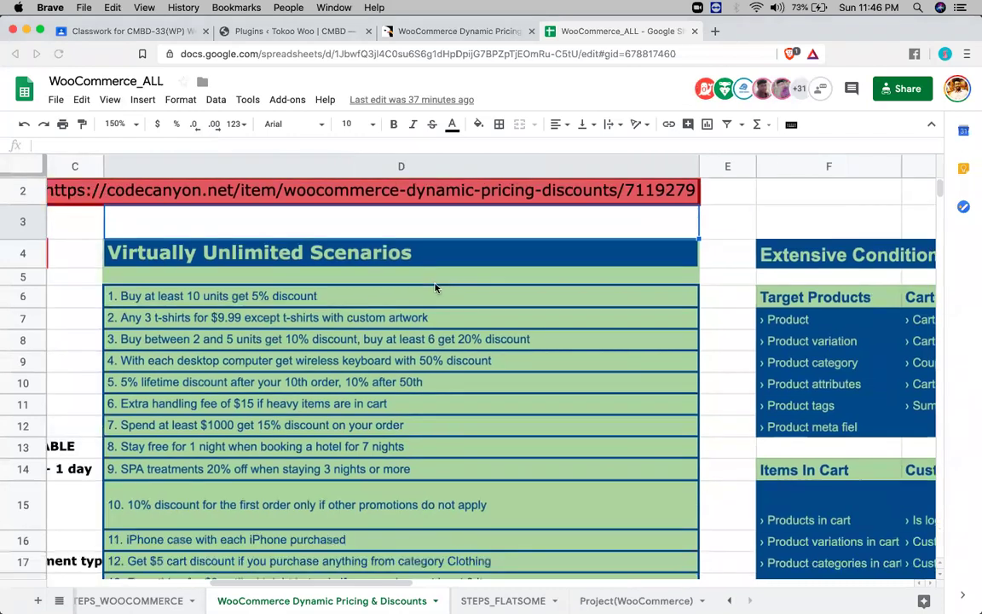
{"action": "left_click", "coordinate": [179, 297]}
{"action": "left_click", "coordinate": [174, 319]}
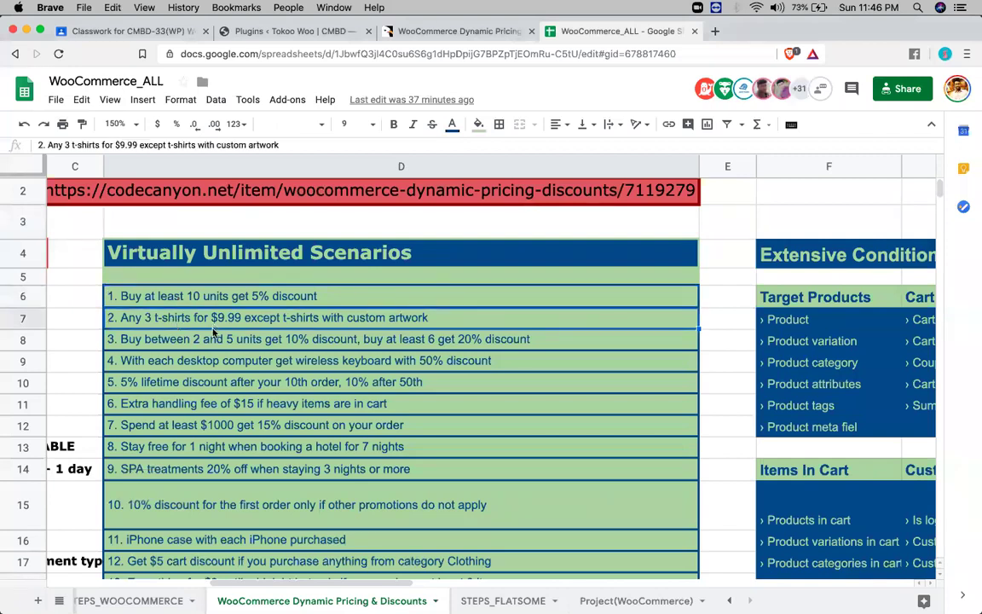
{"action": "left_click", "coordinate": [217, 341]}
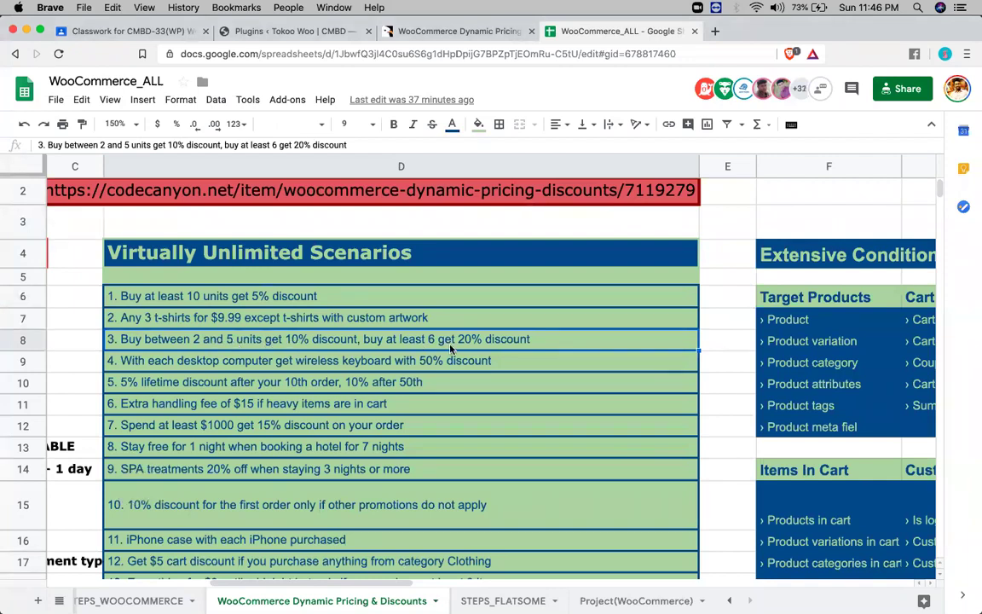
{"action": "left_click", "coordinate": [207, 367]}
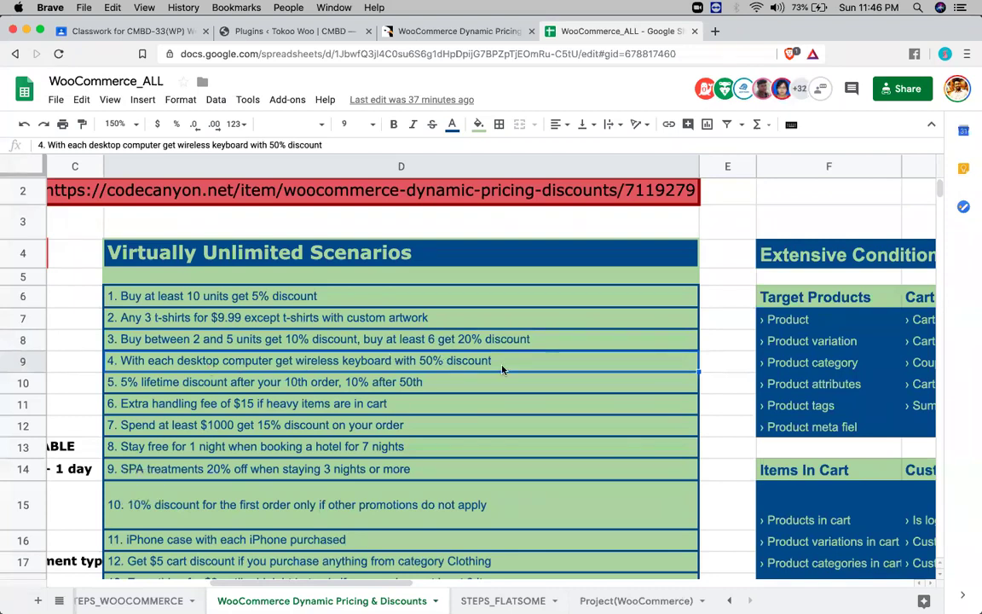
{"action": "left_click", "coordinate": [212, 390]}
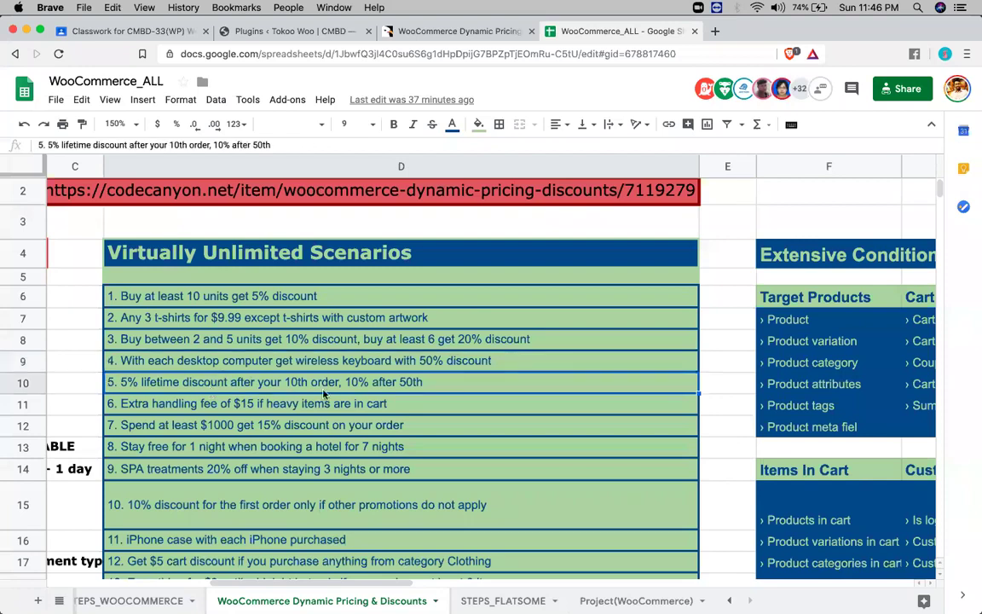
{"action": "left_click", "coordinate": [154, 407]}
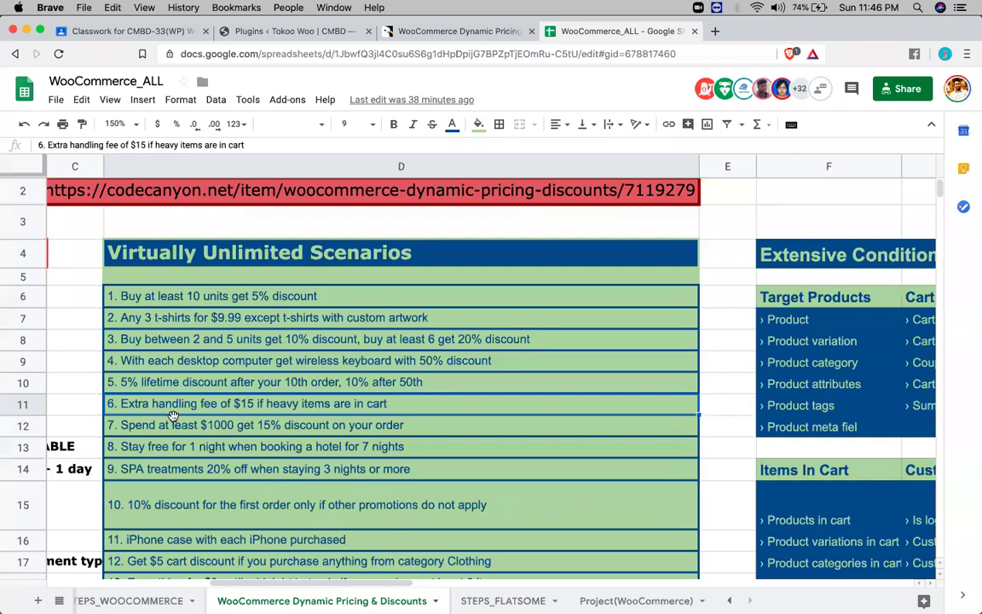
{"action": "left_click", "coordinate": [230, 432]}
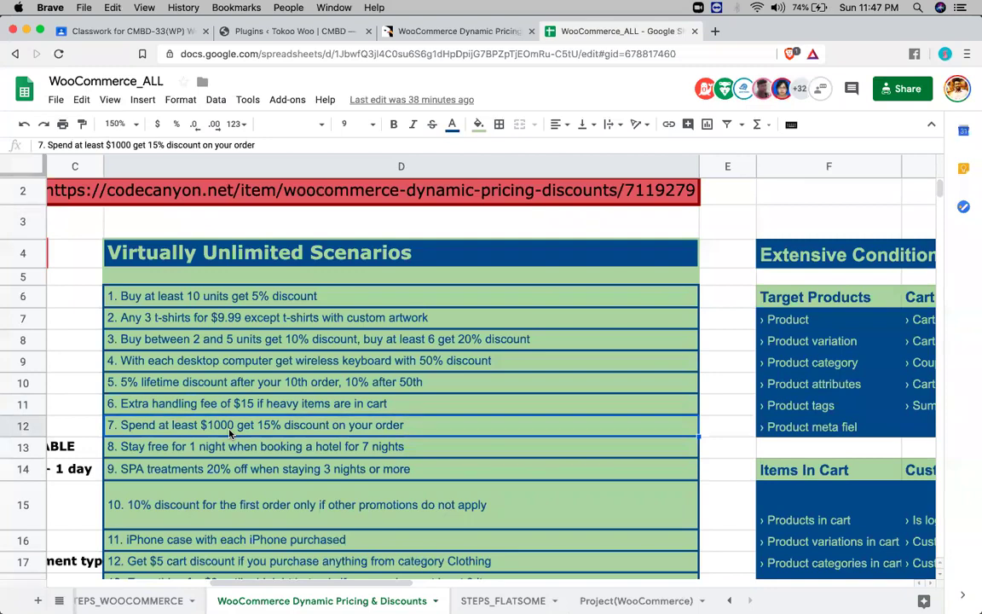
Step: Review discount scenarios 8 to 13, from the free hotel night to the $9 until midnight offer
{"action": "scroll", "coordinate": [285, 445], "scroll_direction": "down", "scroll_amount": 3}
{"action": "scroll", "coordinate": [285, 445], "scroll_direction": "left", "scroll_amount": 5}
{"action": "scroll", "coordinate": [286, 445], "scroll_direction": "right", "scroll_amount": 10}
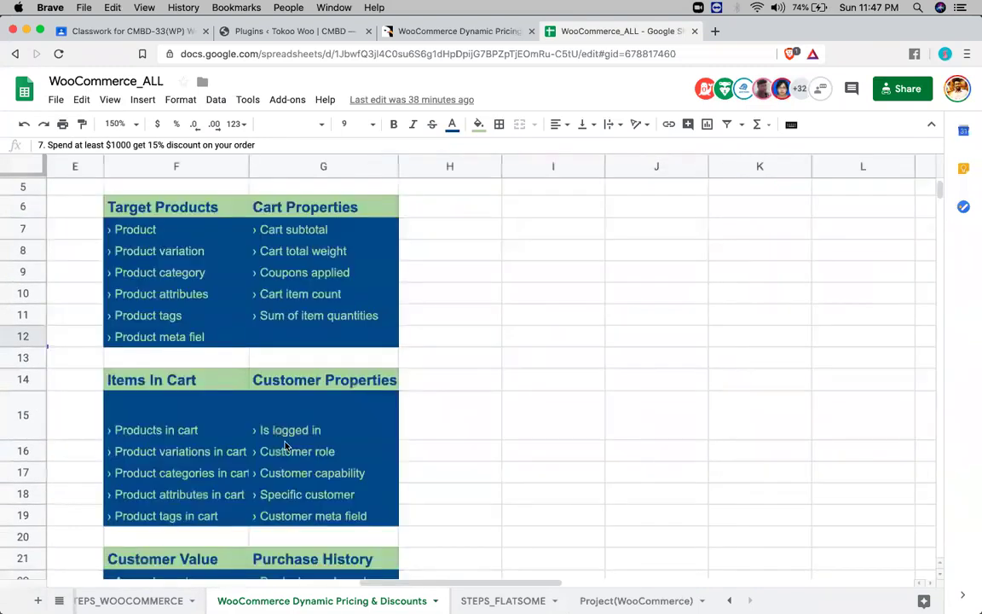
{"action": "scroll", "coordinate": [285, 445], "scroll_direction": "left", "scroll_amount": 5}
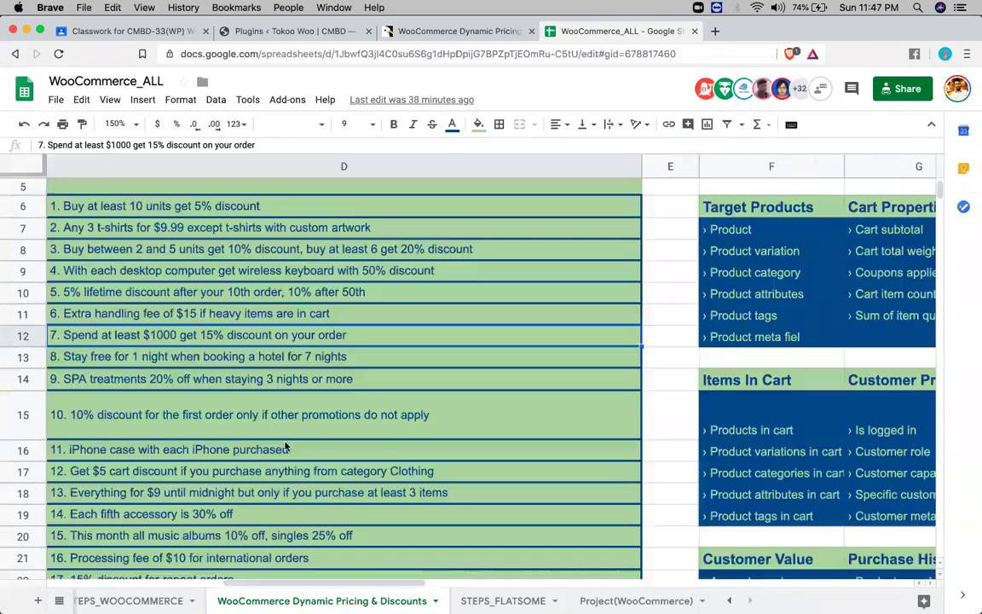
{"action": "left_click", "coordinate": [174, 387]}
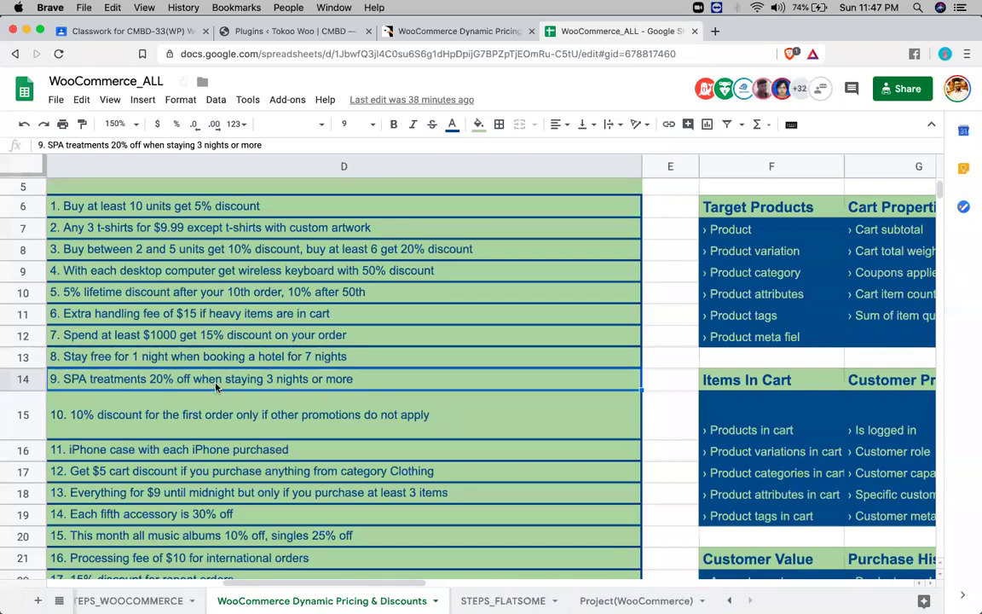
{"action": "left_click", "coordinate": [288, 414]}
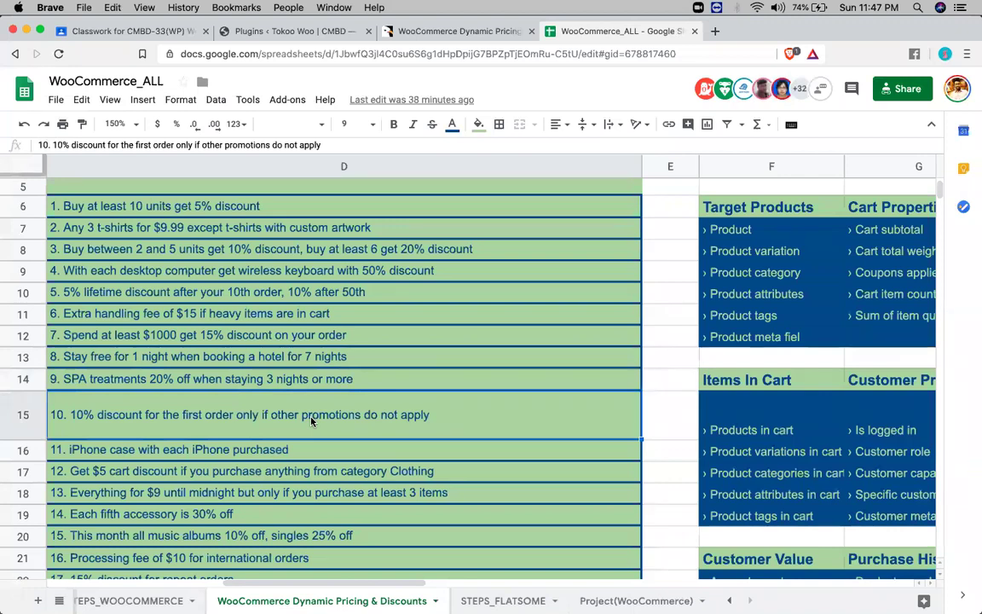
{"action": "scroll", "coordinate": [311, 421], "scroll_direction": "down", "scroll_amount": 1}
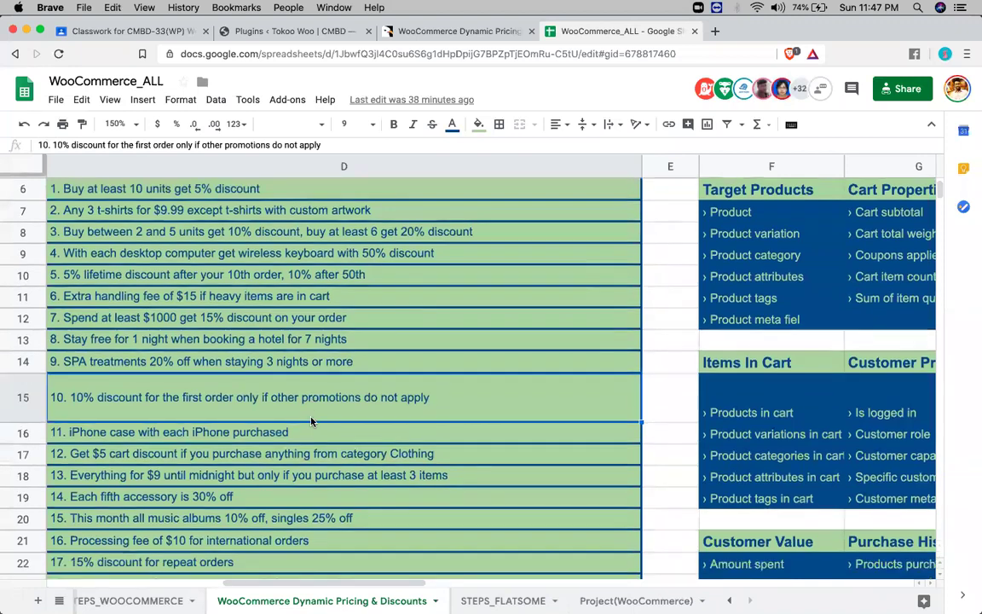
{"action": "left_click", "coordinate": [128, 439]}
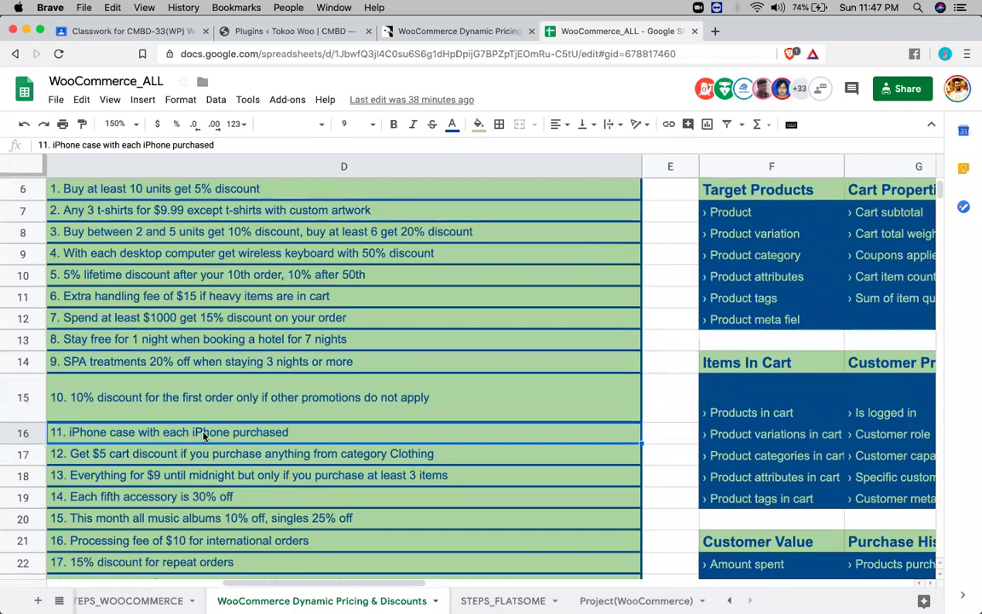
{"action": "scroll", "coordinate": [204, 436], "scroll_direction": "down", "scroll_amount": 2}
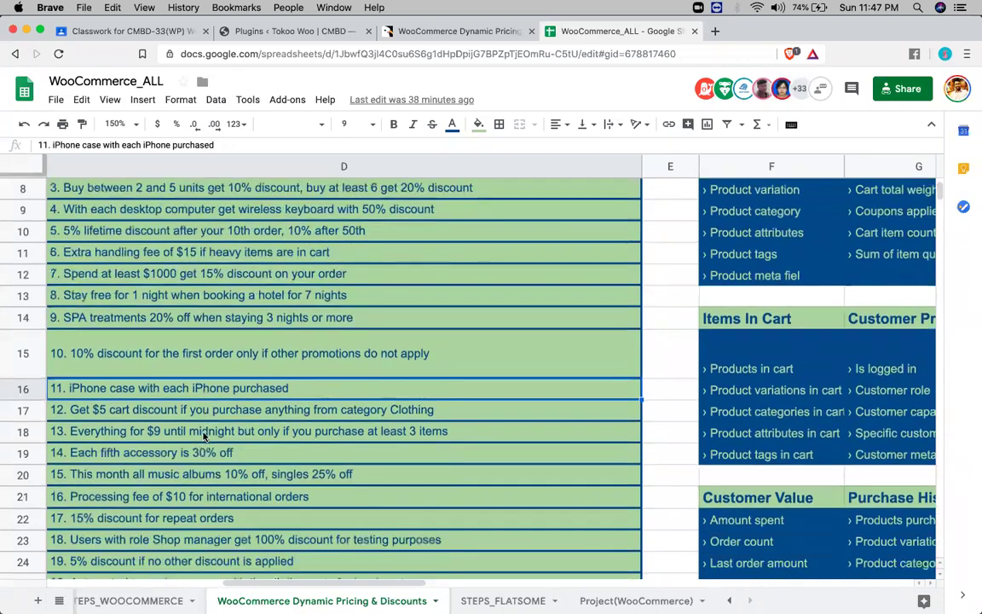
{"action": "left_click", "coordinate": [115, 415]}
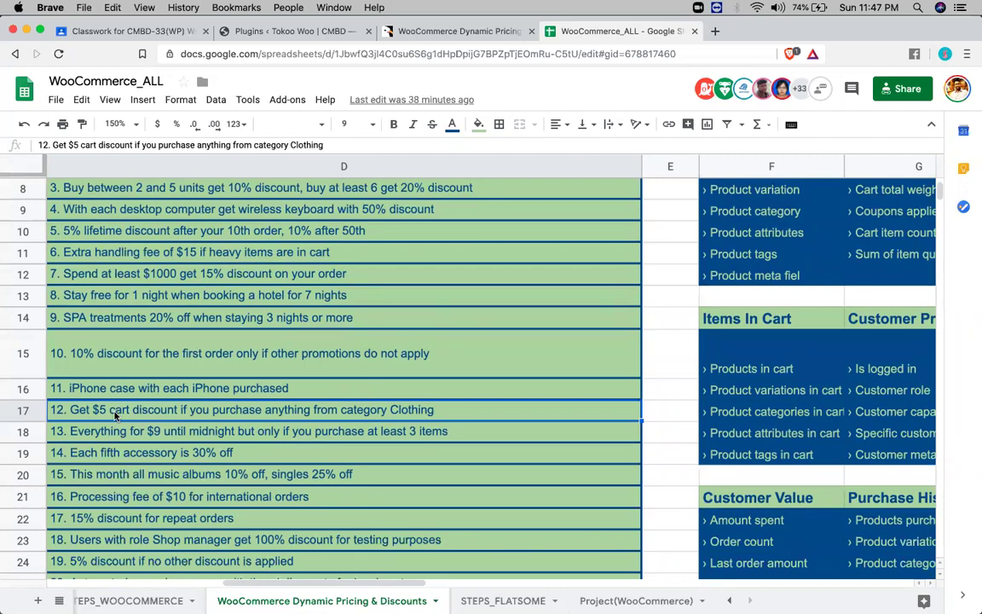
{"action": "left_click", "coordinate": [121, 431]}
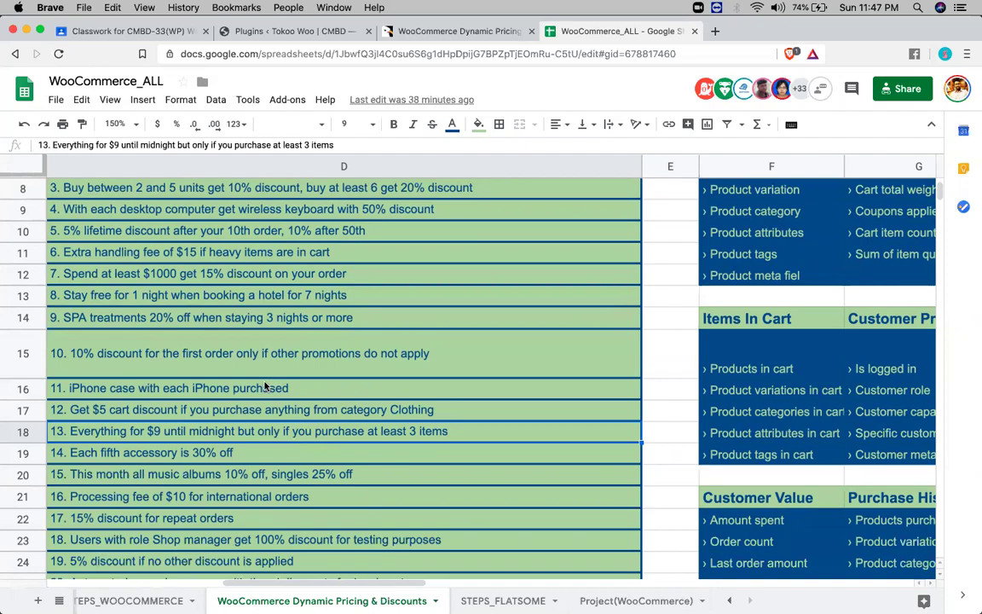
Step: Look through scenarios 14 to 22 and return to the Virtually Unlimited Scenarios heading cell
{"action": "scroll", "coordinate": [265, 386], "scroll_direction": "down", "scroll_amount": 5}
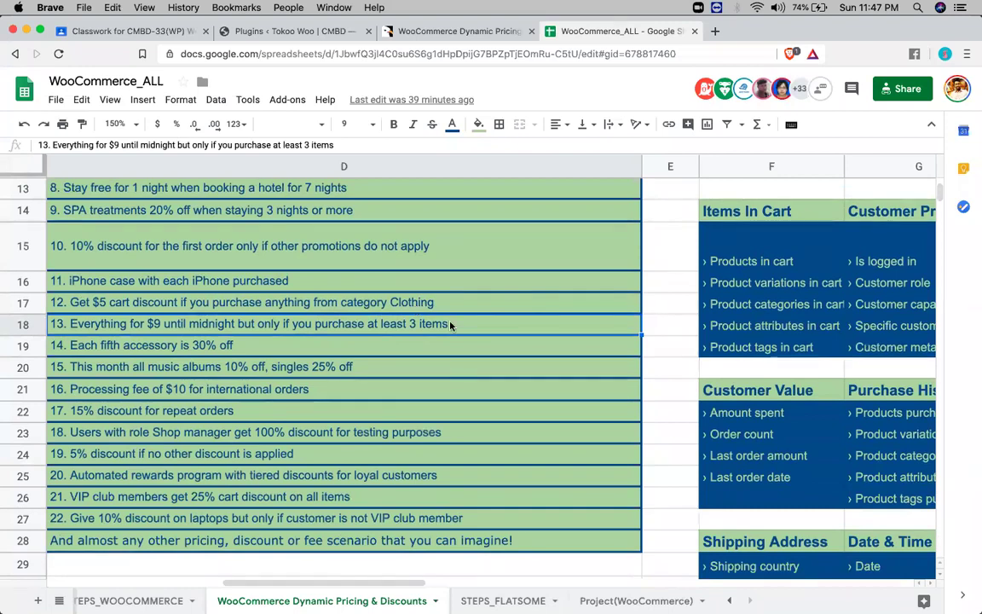
{"action": "scroll", "coordinate": [450, 324], "scroll_direction": "down", "scroll_amount": 2}
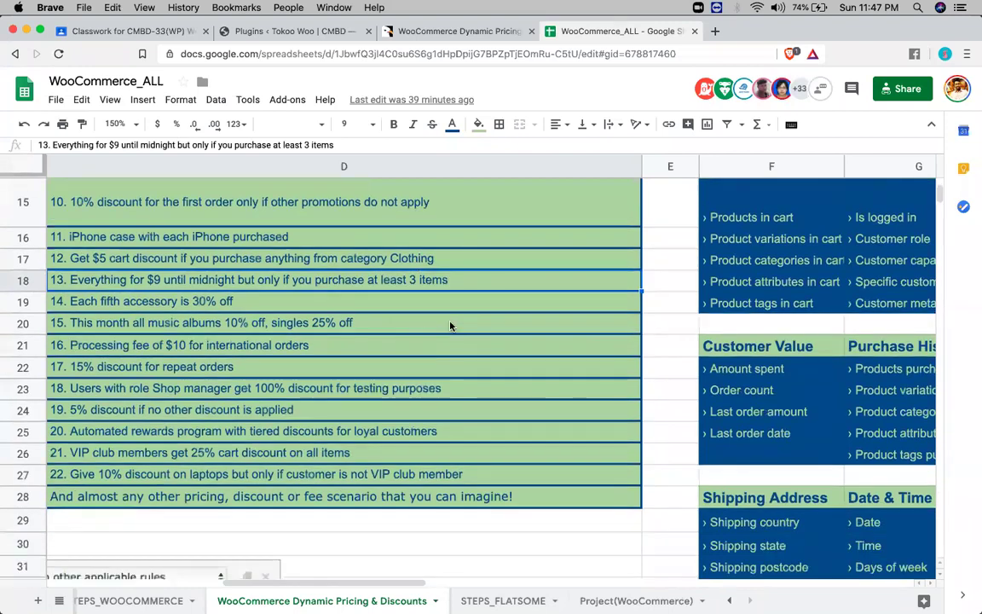
{"action": "left_click", "coordinate": [197, 414]}
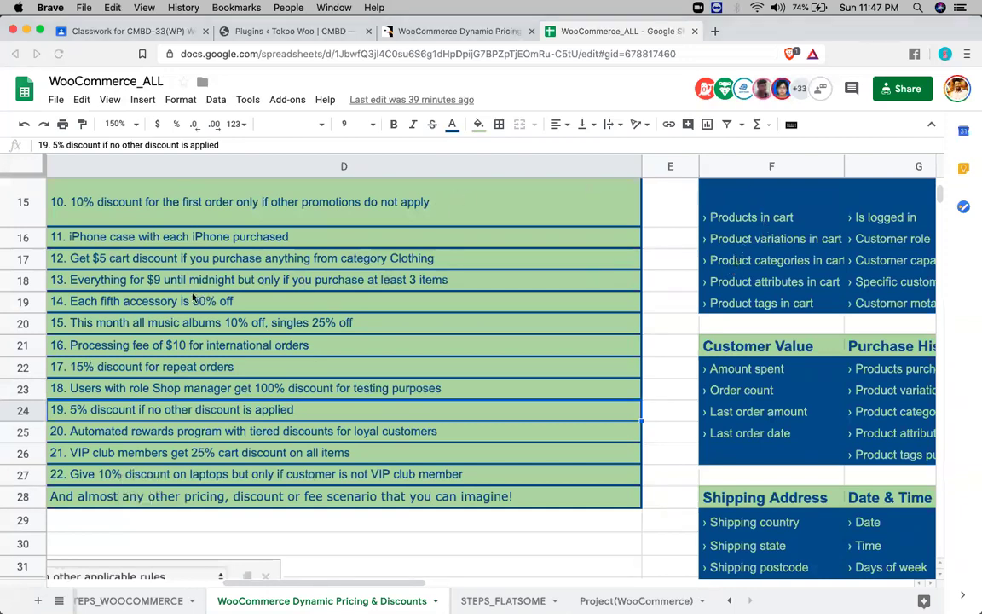
{"action": "scroll", "coordinate": [94, 317], "scroll_direction": "up", "scroll_amount": 10}
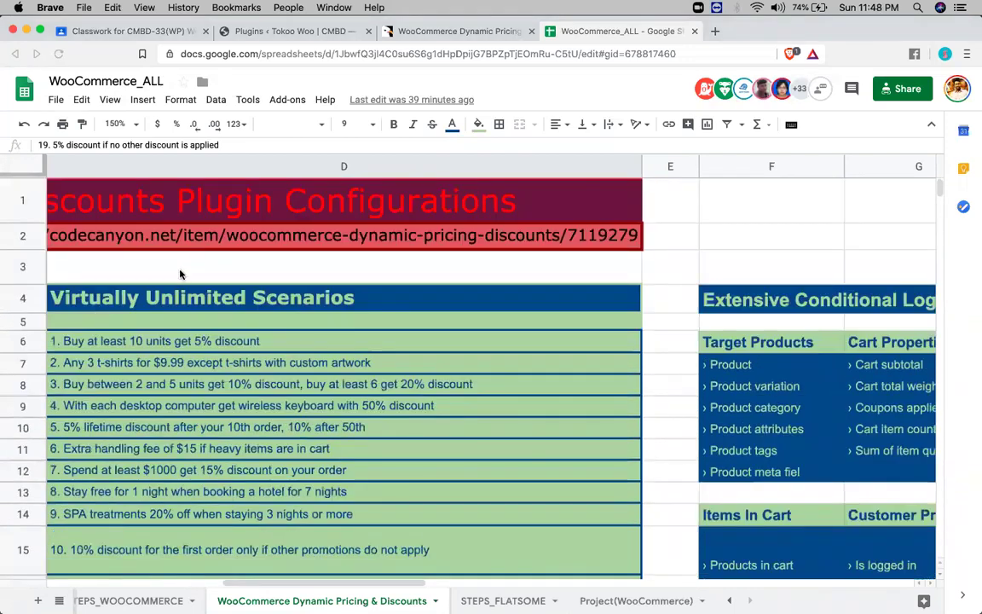
{"action": "left_click", "coordinate": [180, 297]}
Step: Examine the Extensive Conditional Logic table's Target Products, Cart Properties, Items In Cart and Customer Properties conditions
{"action": "scroll", "coordinate": [603, 376], "scroll_direction": "right", "scroll_amount": 5}
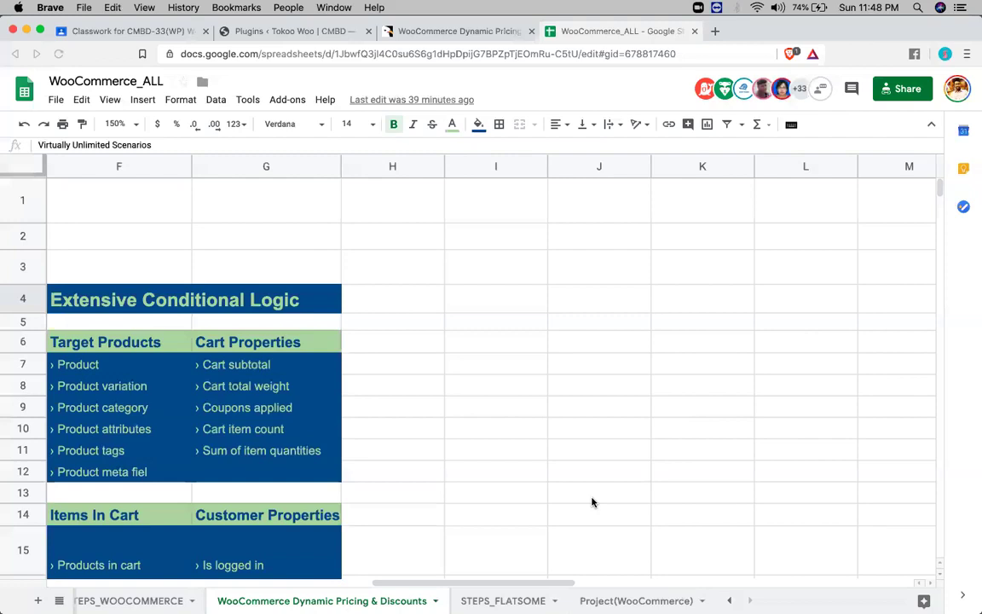
{"action": "scroll", "coordinate": [400, 384], "scroll_direction": "left", "scroll_amount": 1}
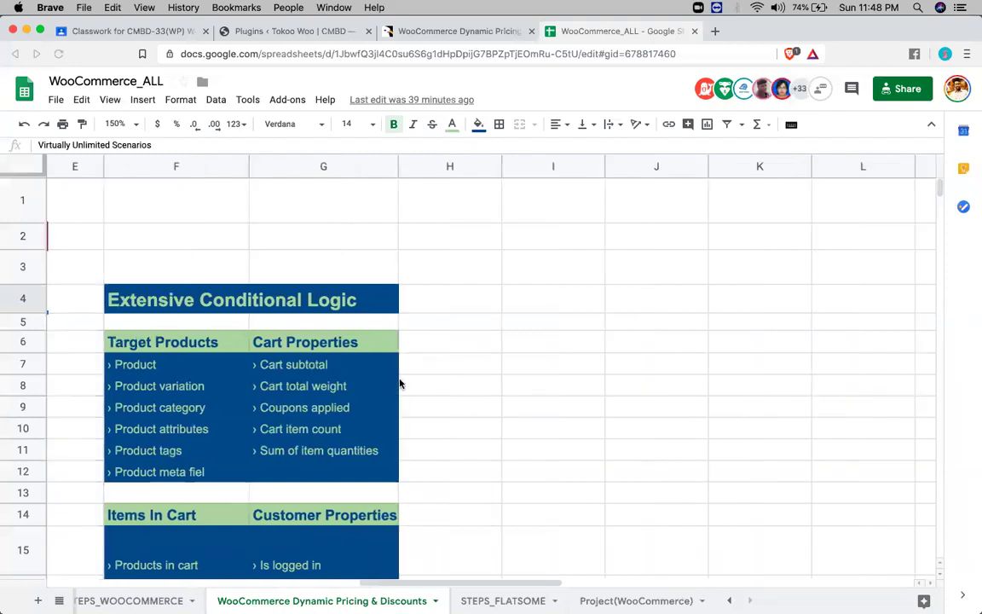
{"action": "scroll", "coordinate": [400, 384], "scroll_direction": "down", "scroll_amount": 1}
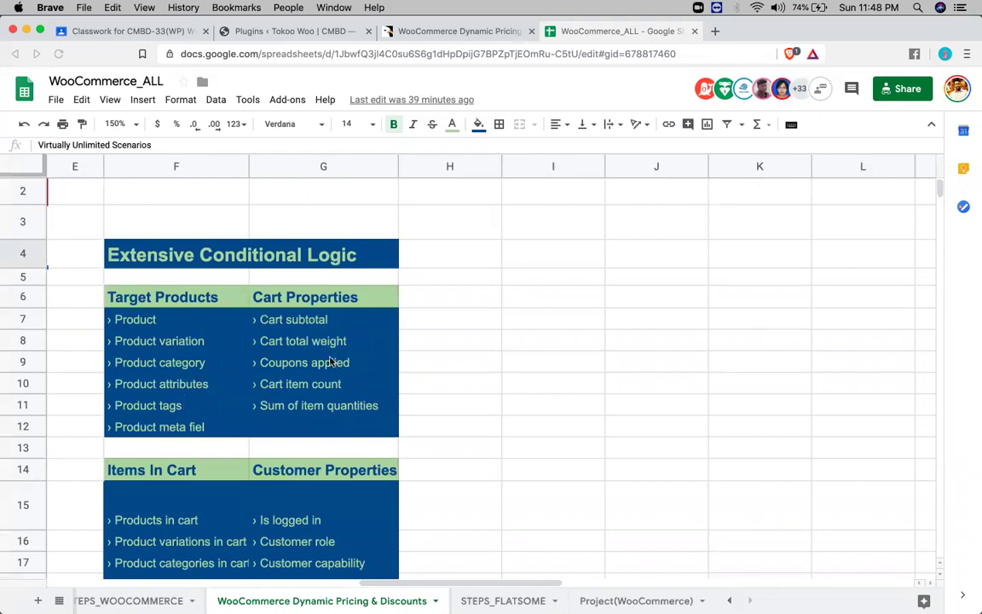
{"action": "scroll", "coordinate": [321, 388], "scroll_direction": "down", "scroll_amount": 3}
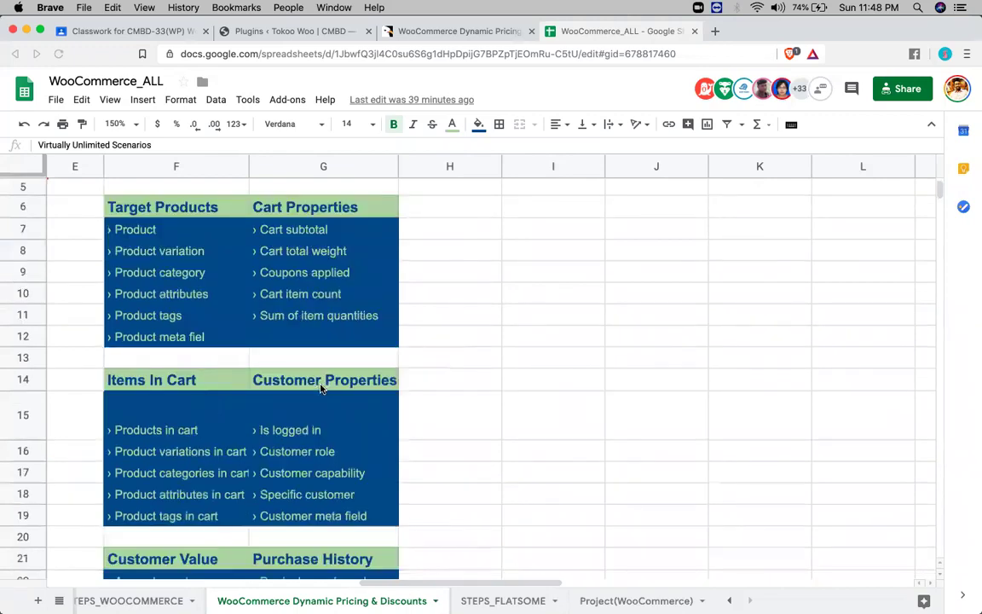
{"action": "scroll", "coordinate": [360, 462], "scroll_direction": "down", "scroll_amount": 5}
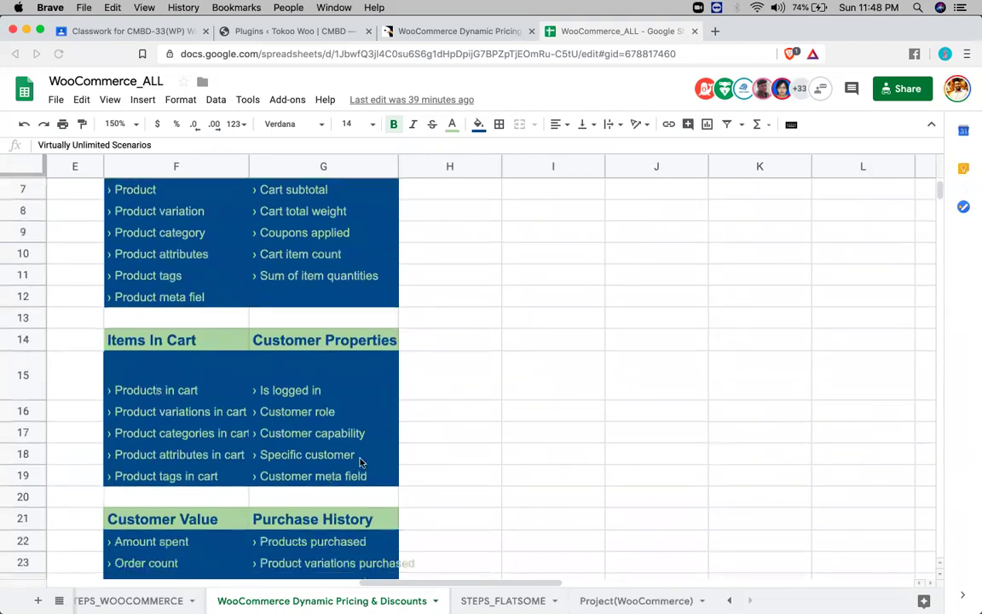
{"action": "scroll", "coordinate": [360, 462], "scroll_direction": "down", "scroll_amount": 2}
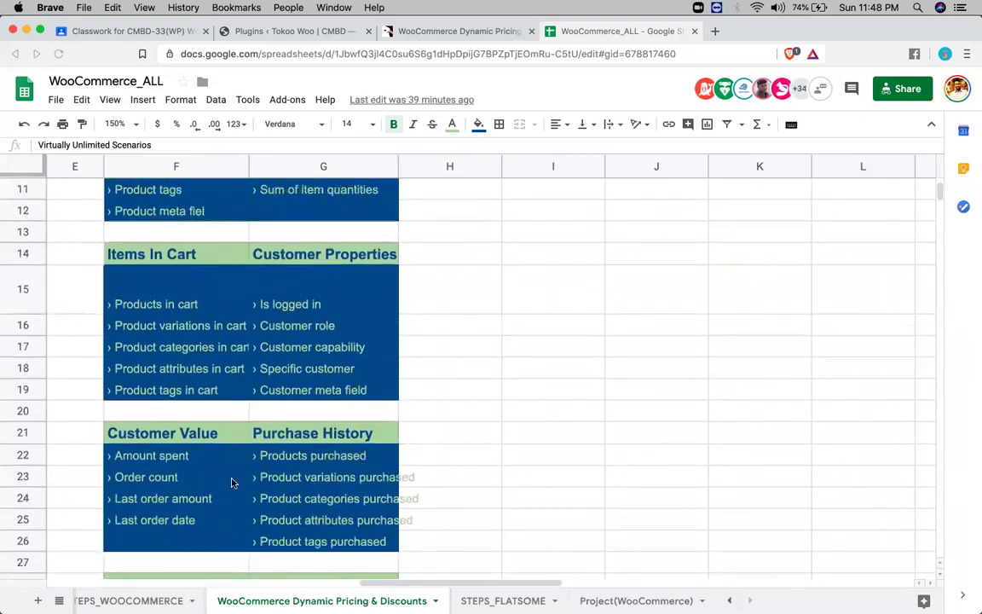
Step: Examine the Customer Value conditions: amount spent, order count, last order amount and last order date
{"action": "left_click", "coordinate": [155, 458]}
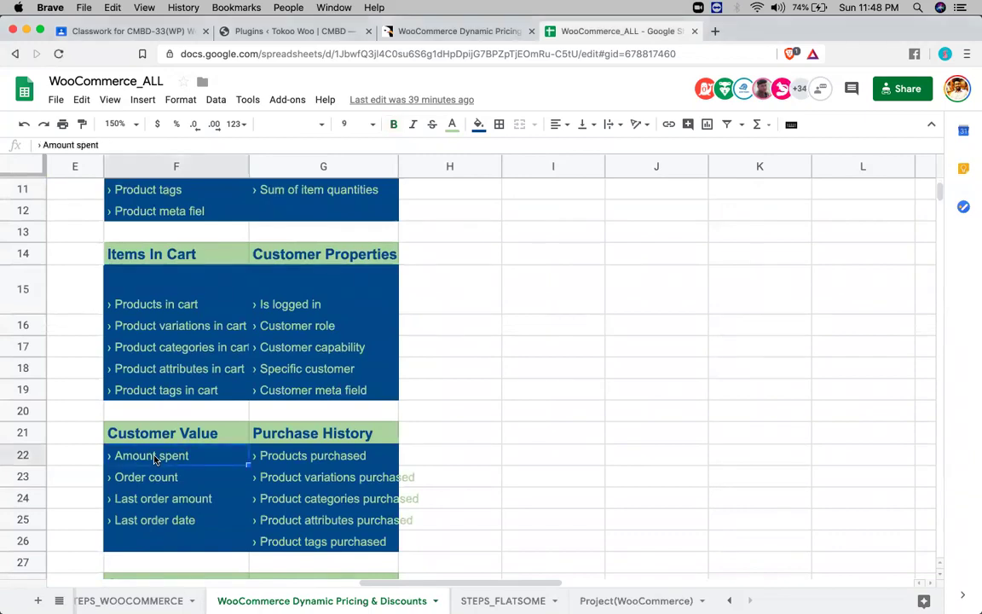
{"action": "left_click", "coordinate": [166, 481]}
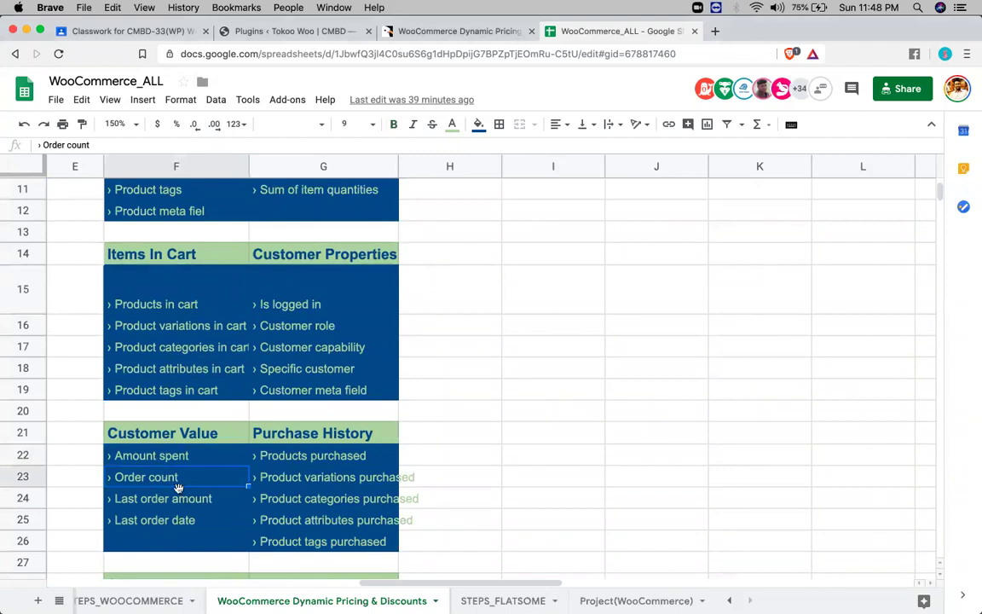
{"action": "left_click", "coordinate": [186, 499]}
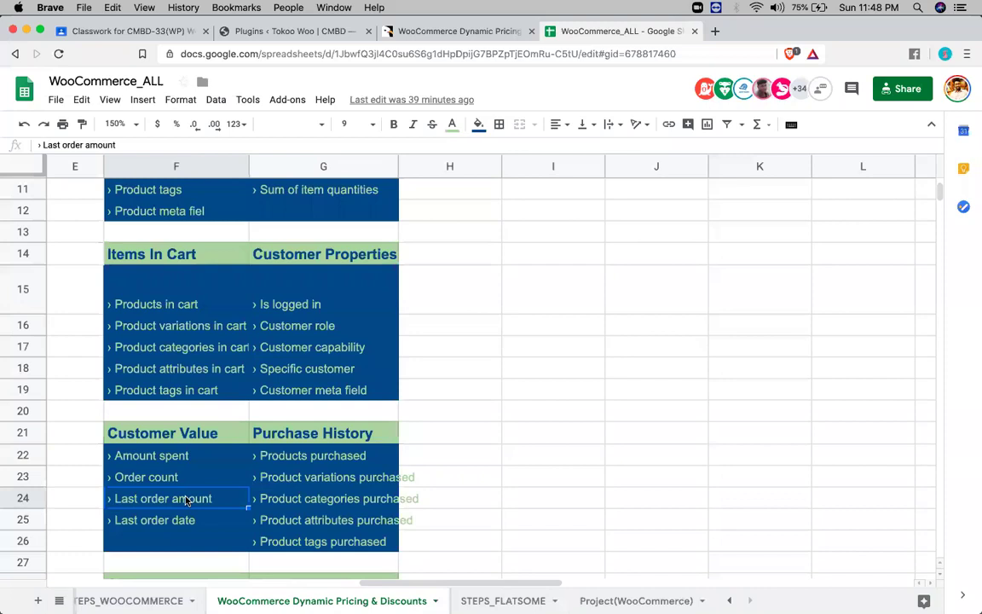
{"action": "left_click", "coordinate": [187, 548]}
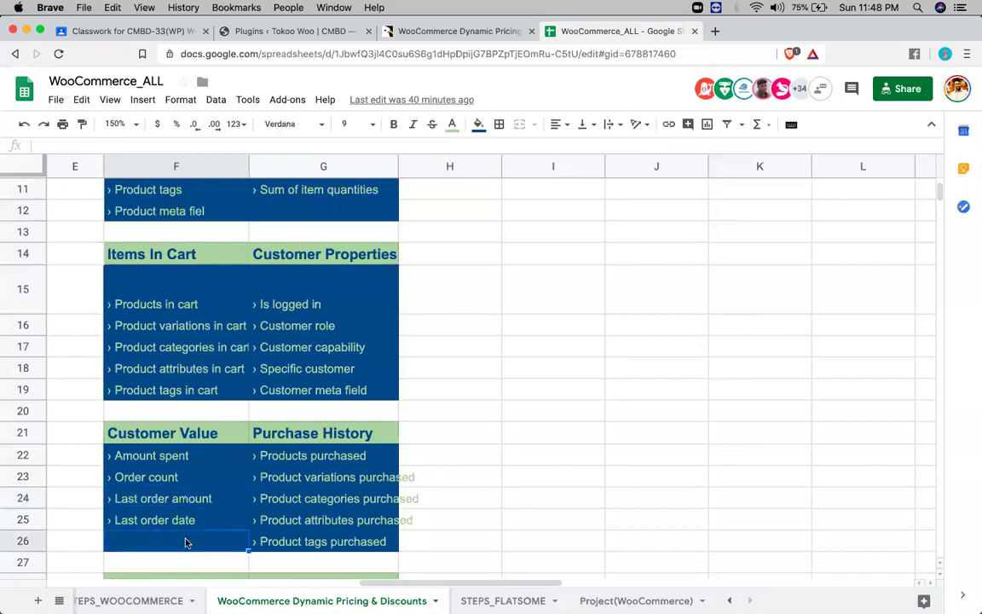
{"action": "left_click", "coordinate": [164, 520]}
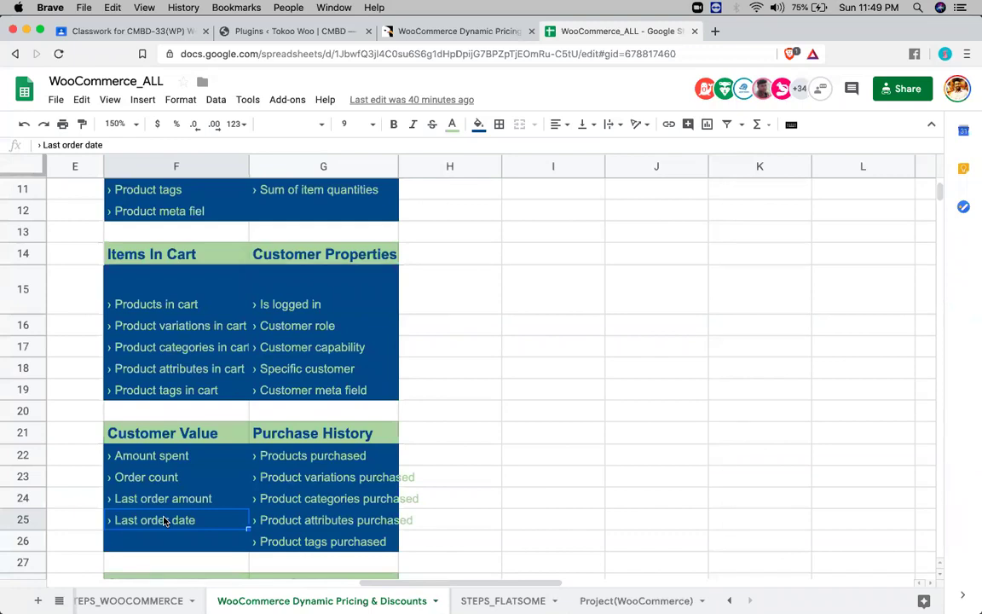
Step: Review the Purchase History, Shipping Address and Date & Time conditions, ending at the note about combining them in any way
{"action": "scroll", "coordinate": [261, 501], "scroll_direction": "down", "scroll_amount": 1}
{"action": "scroll", "coordinate": [261, 501], "scroll_direction": "down", "scroll_amount": 1}
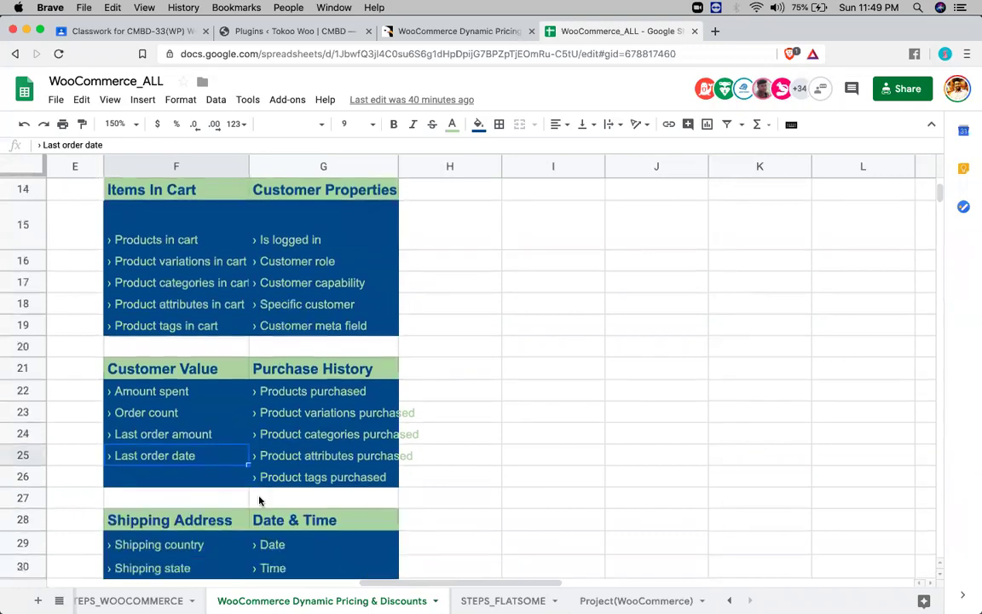
{"action": "scroll", "coordinate": [259, 501], "scroll_direction": "down", "scroll_amount": 1}
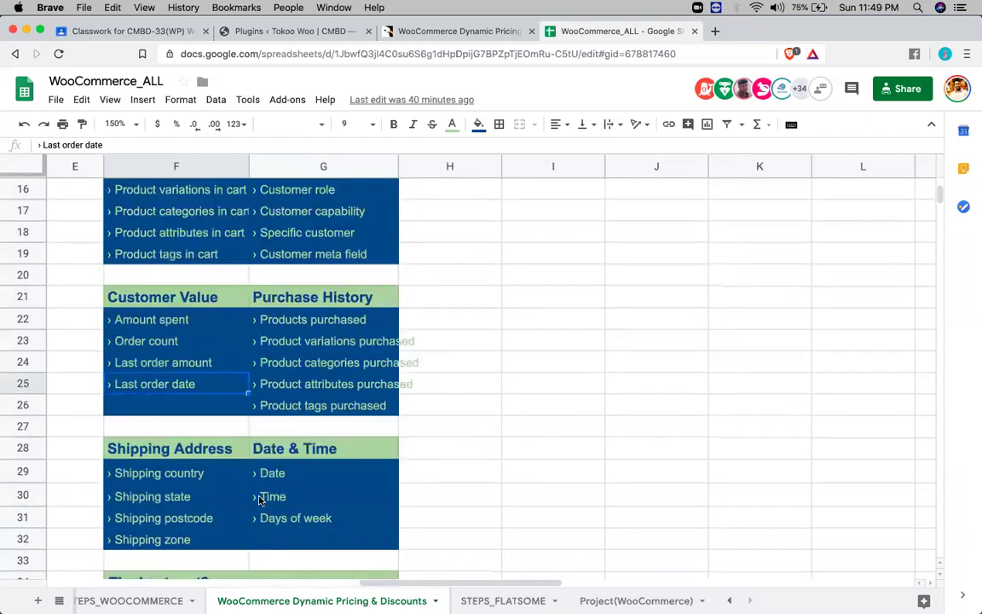
{"action": "scroll", "coordinate": [259, 501], "scroll_direction": "down", "scroll_amount": 1}
{"action": "left_click", "coordinate": [183, 432]}
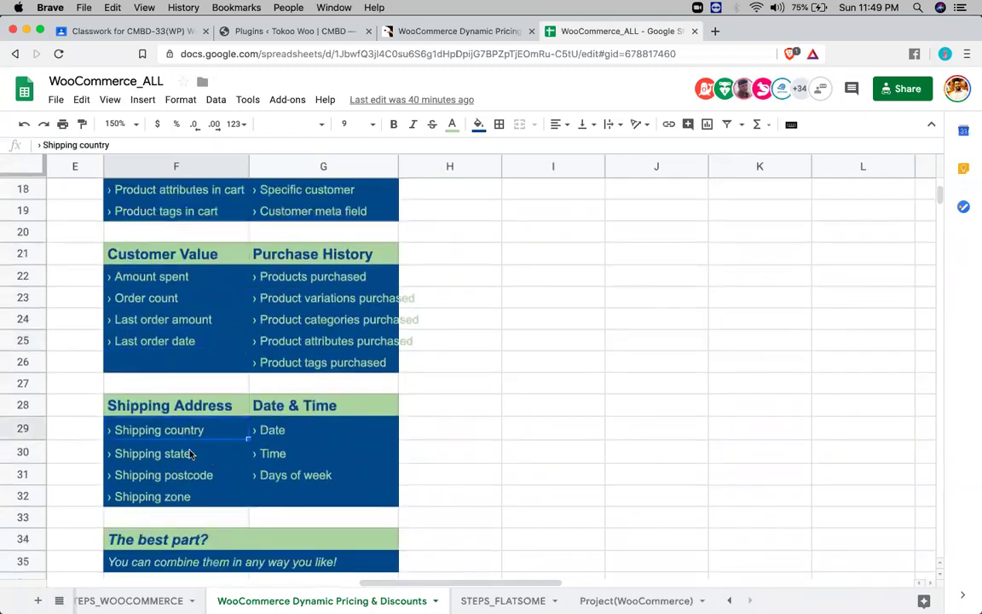
{"action": "left_click", "coordinate": [191, 454]}
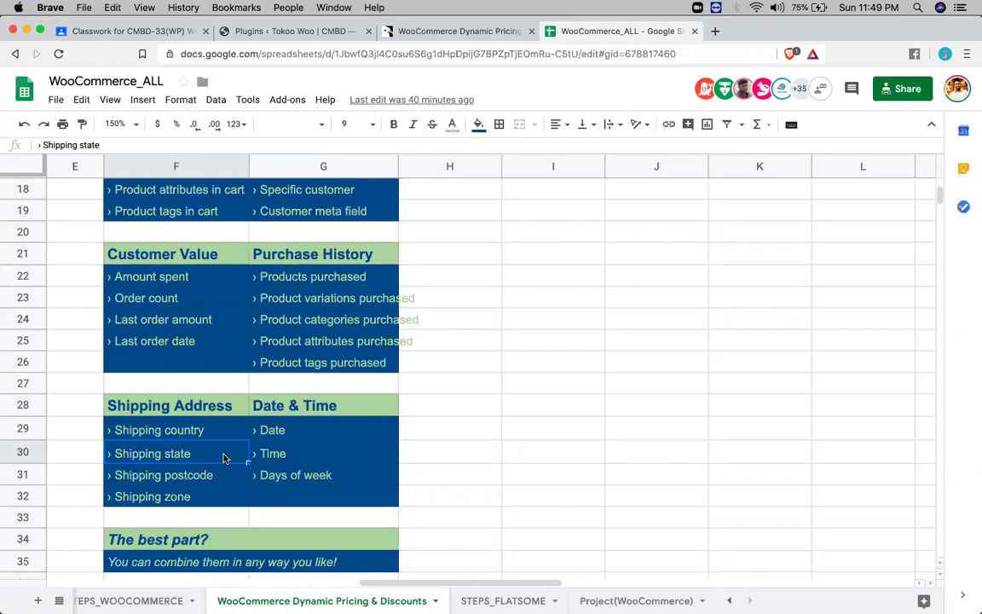
{"action": "left_click", "coordinate": [313, 475]}
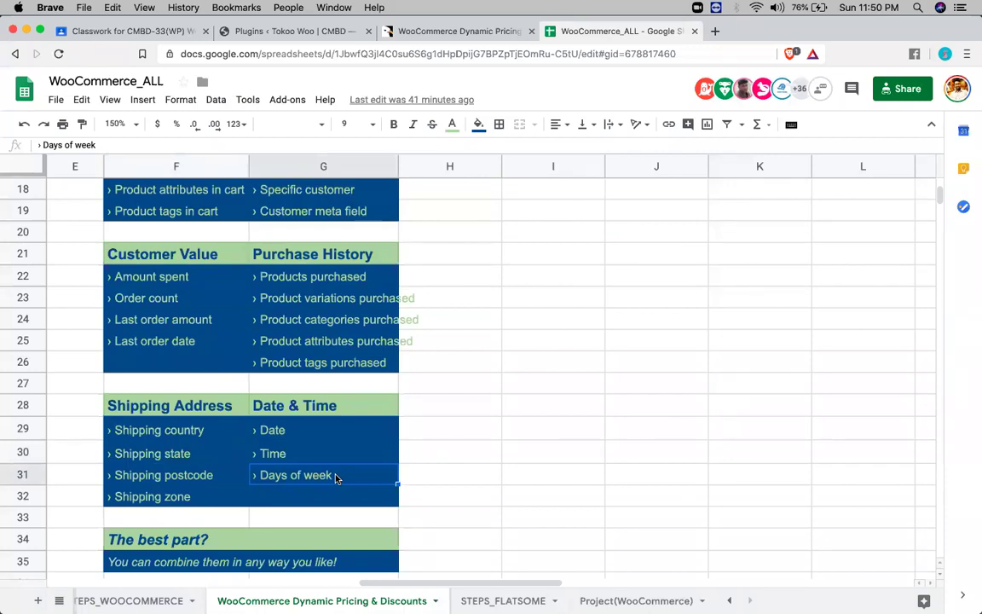
{"action": "scroll", "coordinate": [314, 461], "scroll_direction": "down", "scroll_amount": 1}
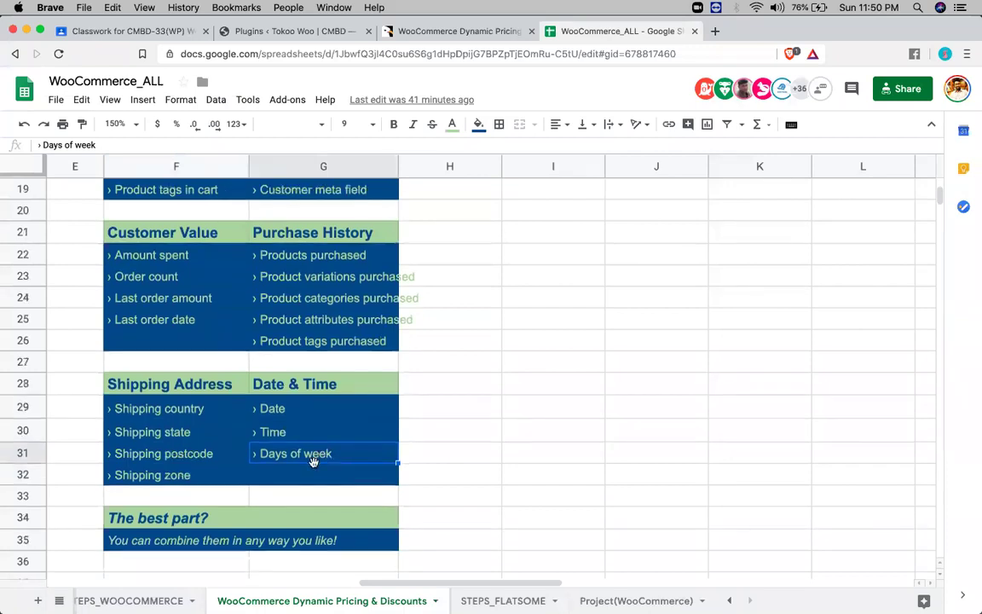
{"action": "left_click", "coordinate": [221, 542]}
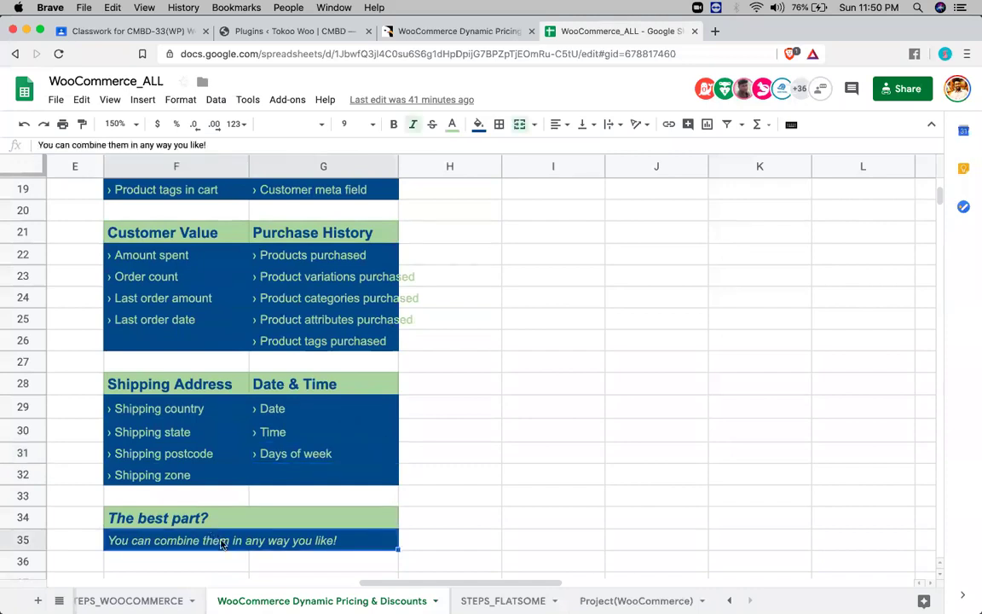
Step: Examine the first product pricing configuration example, Buy 2 - Get 1 - 50% Off for a specific product or product category
{"action": "scroll", "coordinate": [221, 542], "scroll_direction": "left", "scroll_amount": 10}
{"action": "scroll", "coordinate": [304, 486], "scroll_direction": "down", "scroll_amount": 1}
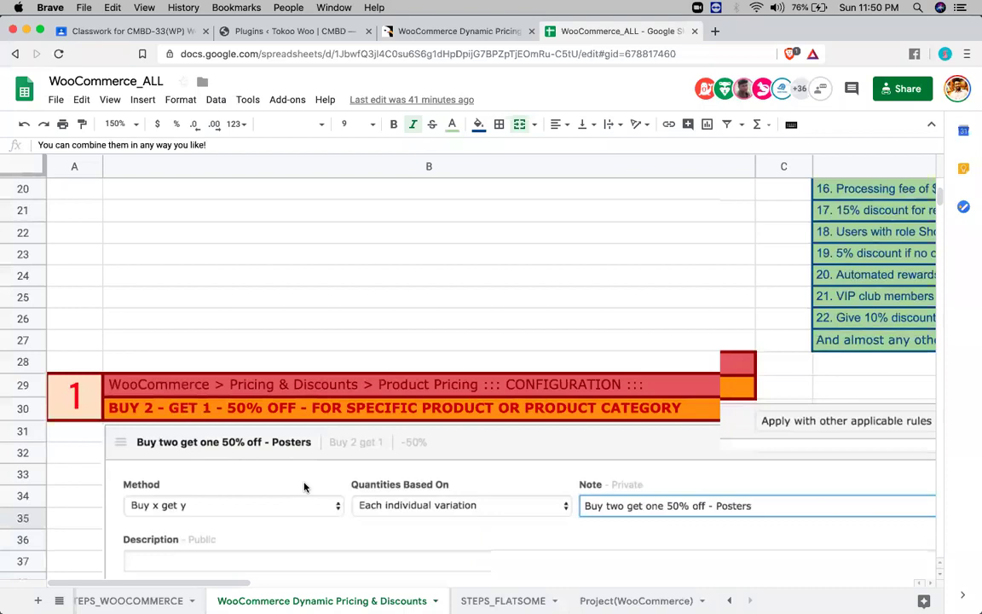
{"action": "scroll", "coordinate": [303, 486], "scroll_direction": "down", "scroll_amount": 2}
{"action": "scroll", "coordinate": [304, 486], "scroll_direction": "down", "scroll_amount": 1}
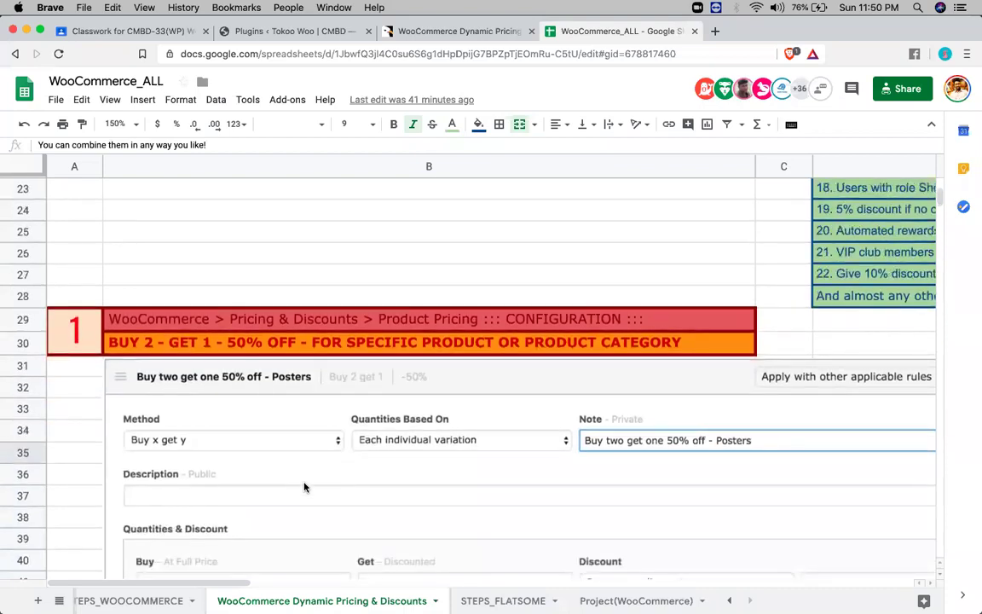
{"action": "left_click", "coordinate": [121, 351]}
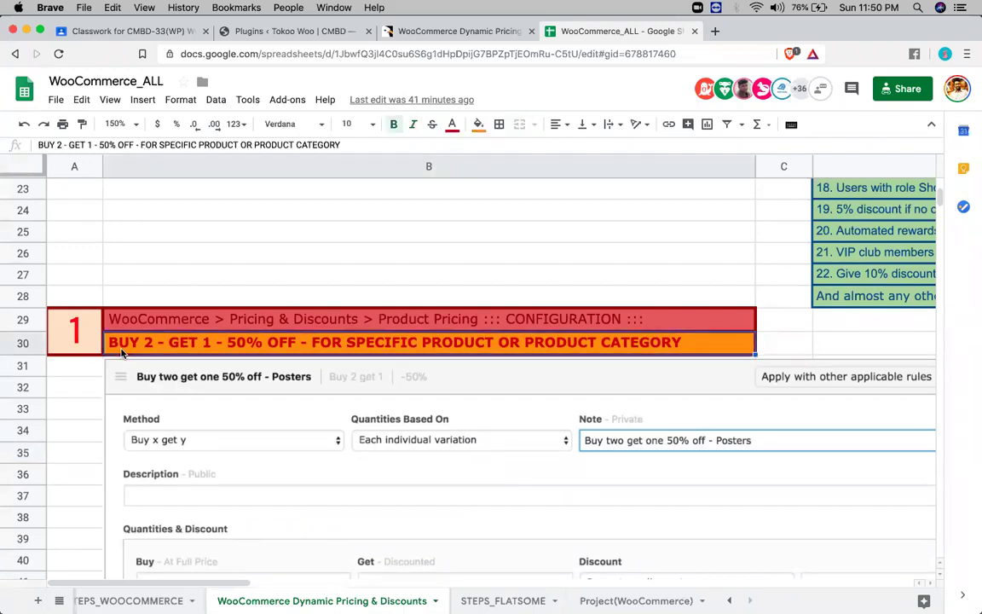
Step: Select the nine numbered configuration notes, from Product Pricing to SETTINGS, in the plugin configuration list
{"action": "left_click", "coordinate": [248, 249]}
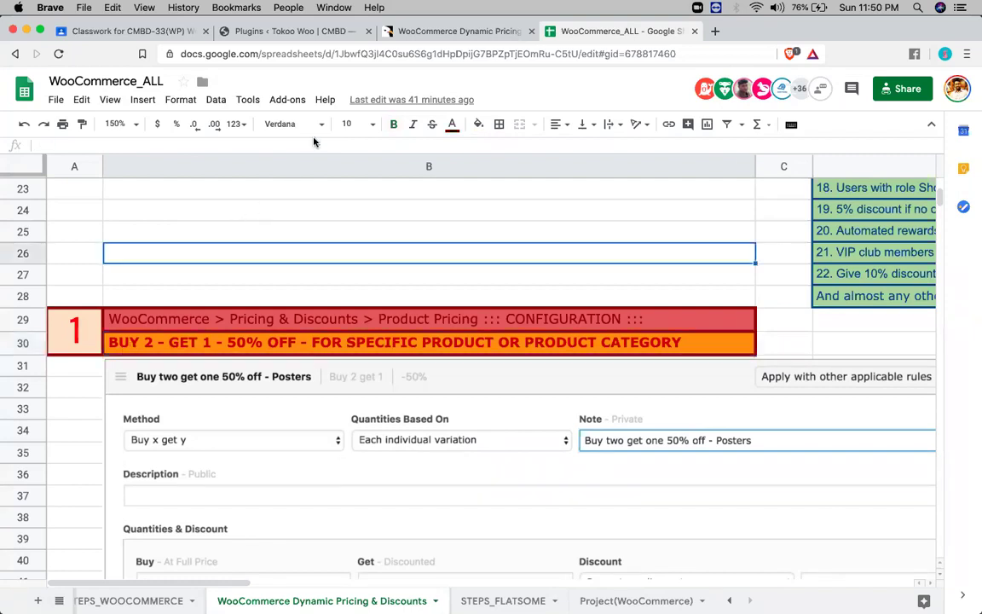
{"action": "scroll", "coordinate": [277, 288], "scroll_direction": "up", "scroll_amount": 10}
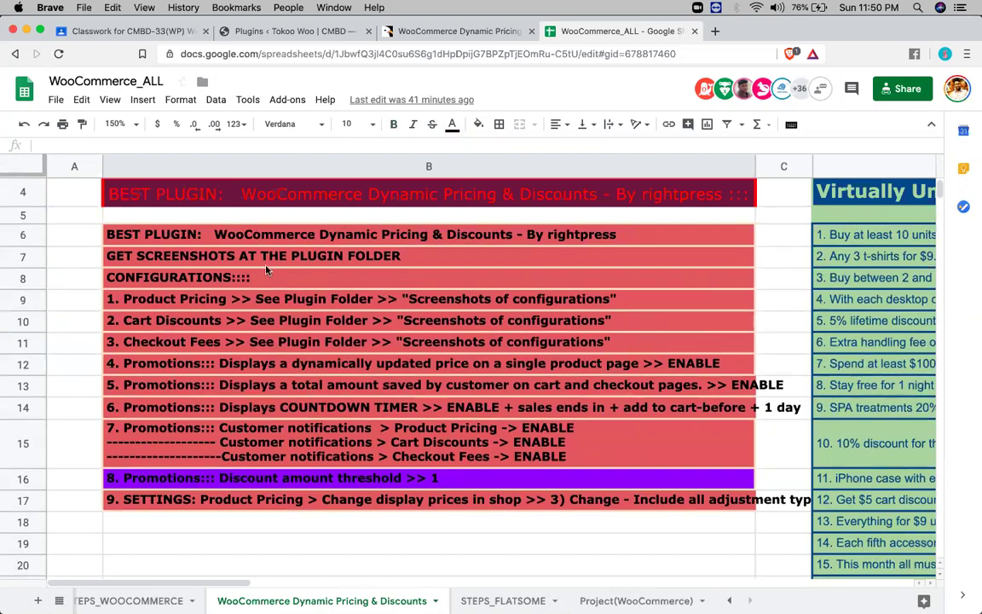
{"action": "left_click_drag", "start_coordinate": [167, 294], "coordinate": [200, 511]}
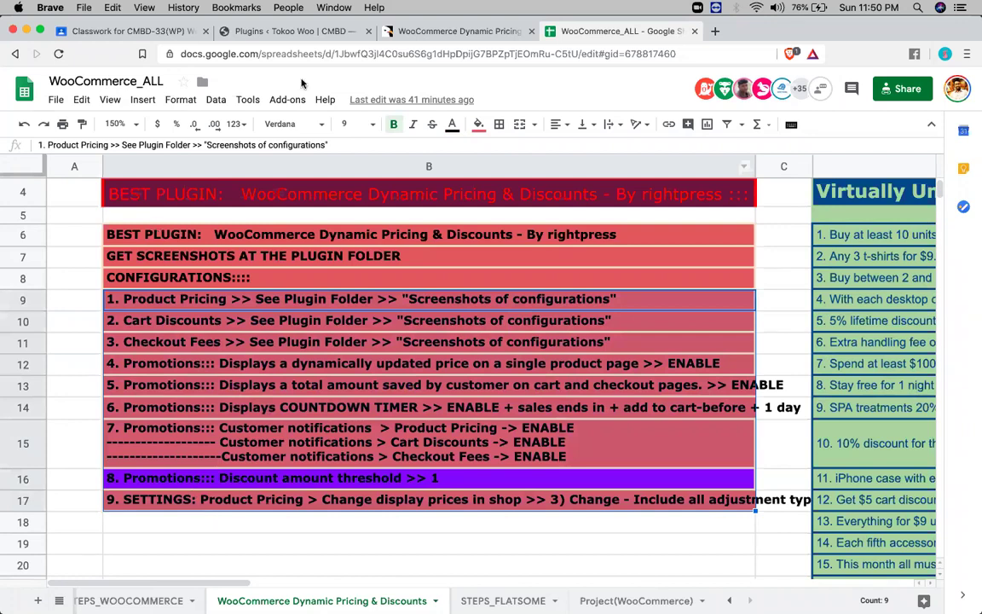
Step: Switch to the WordPress admin and open the plugin update options of Easy Updates Manager
{"action": "left_click", "coordinate": [290, 32]}
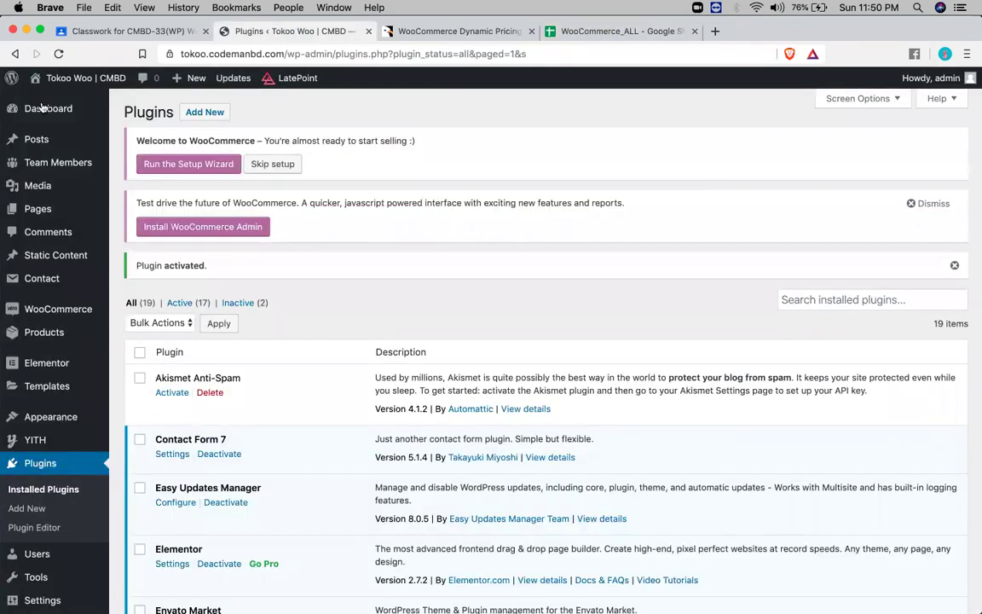
{"action": "mouse_move", "coordinate": [51, 108]}
{"action": "left_click", "coordinate": [177, 150]}
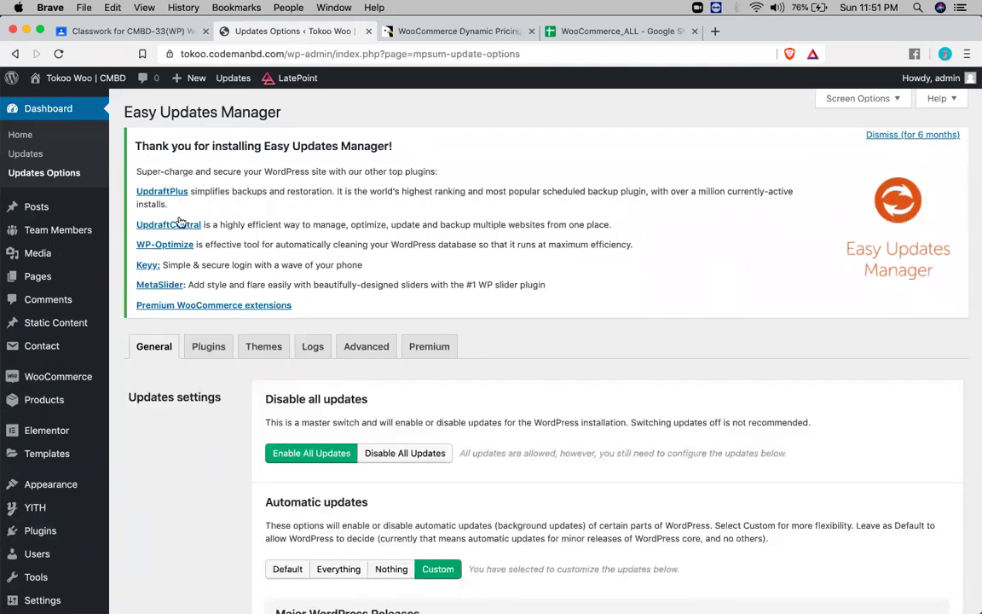
{"action": "left_click", "coordinate": [212, 352]}
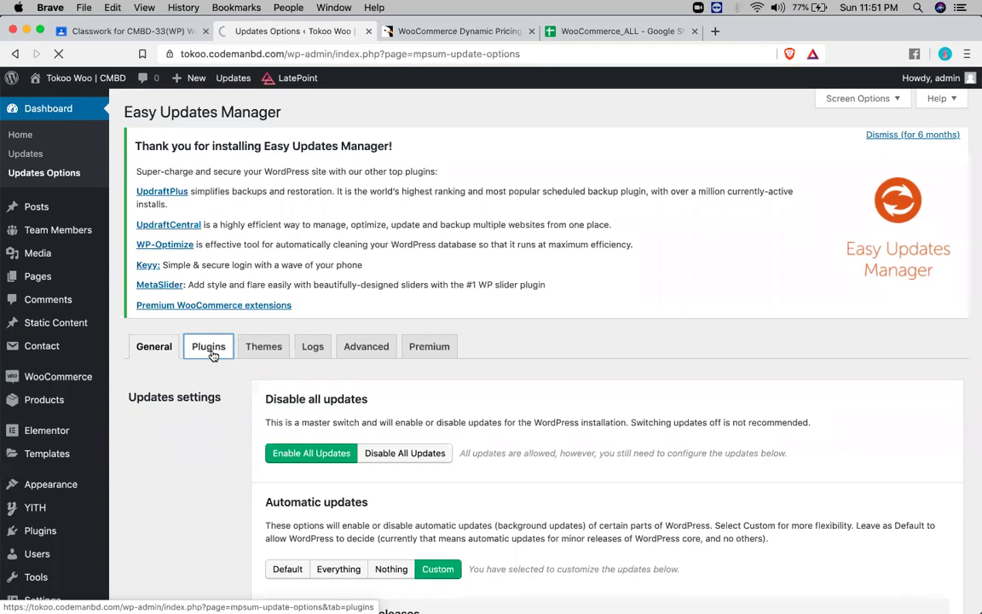
{"action": "left_click", "coordinate": [213, 353]}
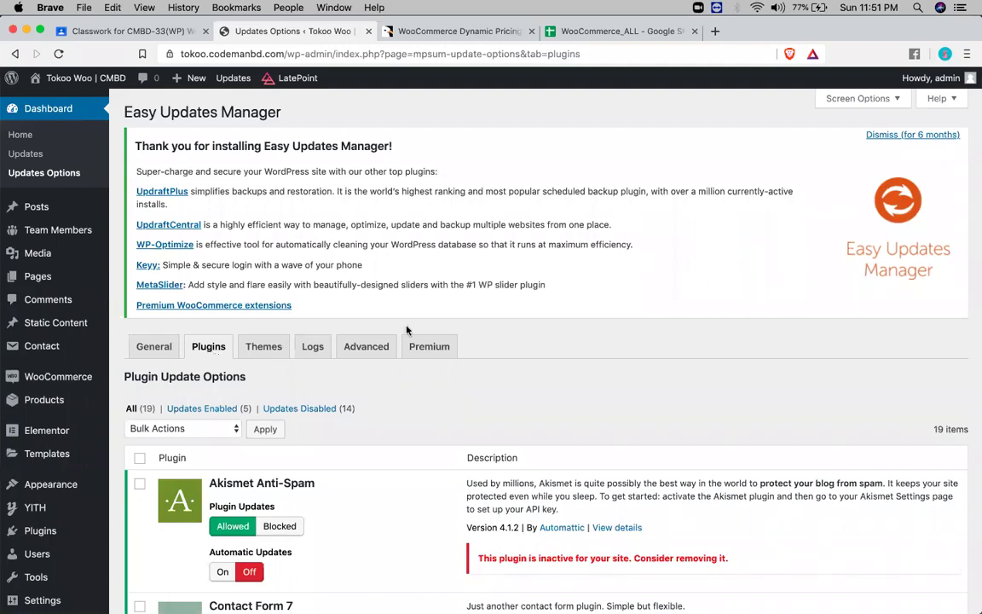
Step: Return to the WooCommerce_ALL spreadsheet and look over the plugin title and the numbered configuration notes
{"action": "left_click", "coordinate": [645, 31]}
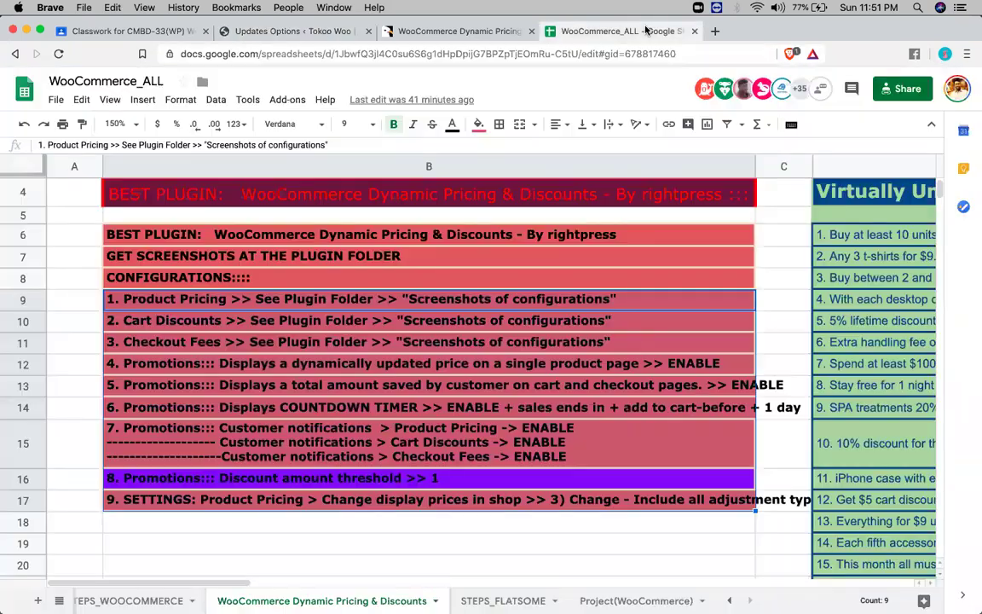
{"action": "scroll", "coordinate": [381, 339], "scroll_direction": "up", "scroll_amount": 3}
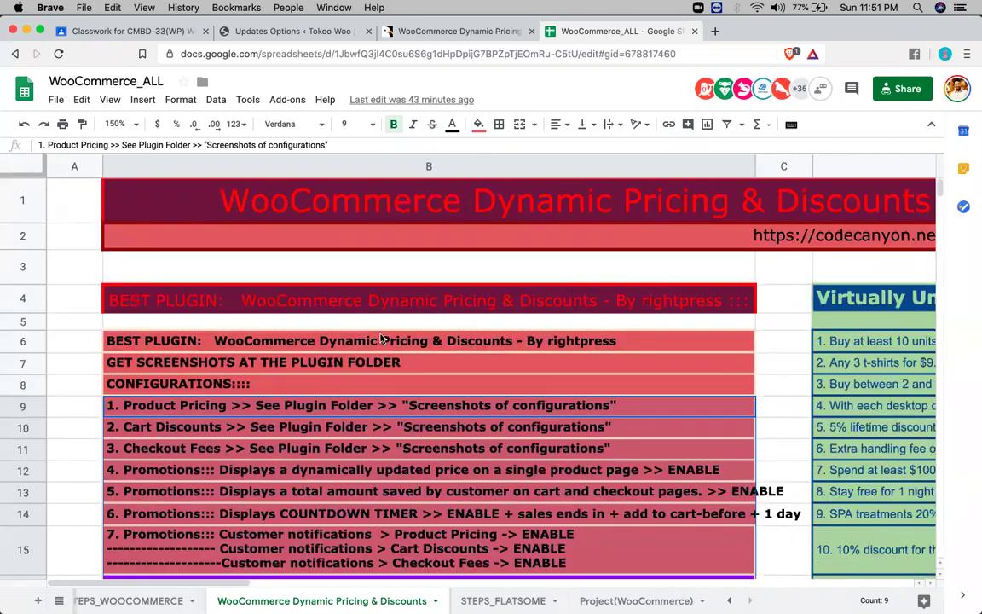
{"action": "scroll", "coordinate": [383, 338], "scroll_direction": "down", "scroll_amount": 2}
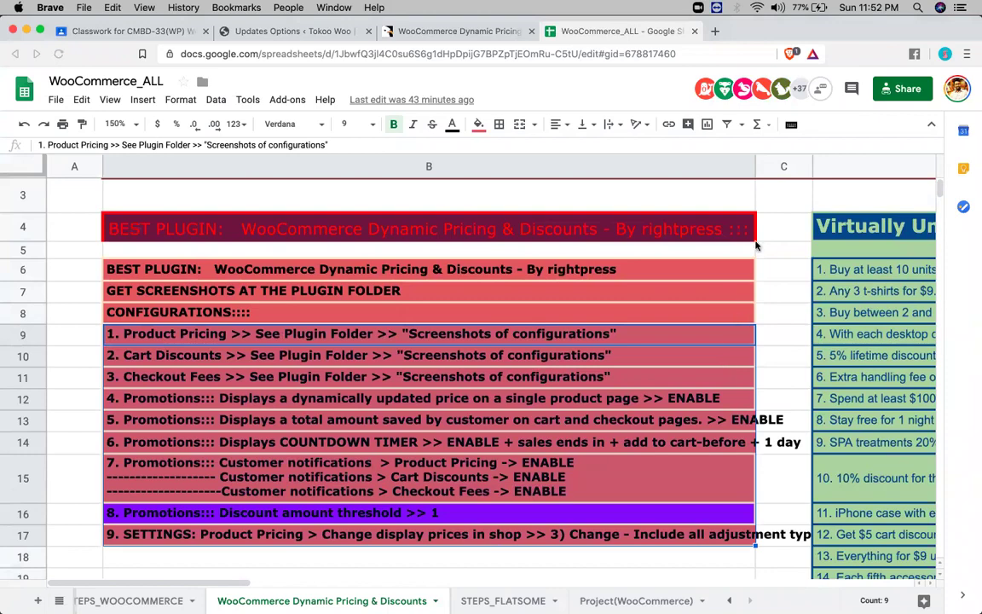
{"action": "scroll", "coordinate": [522, 334], "scroll_direction": "down", "scroll_amount": 5}
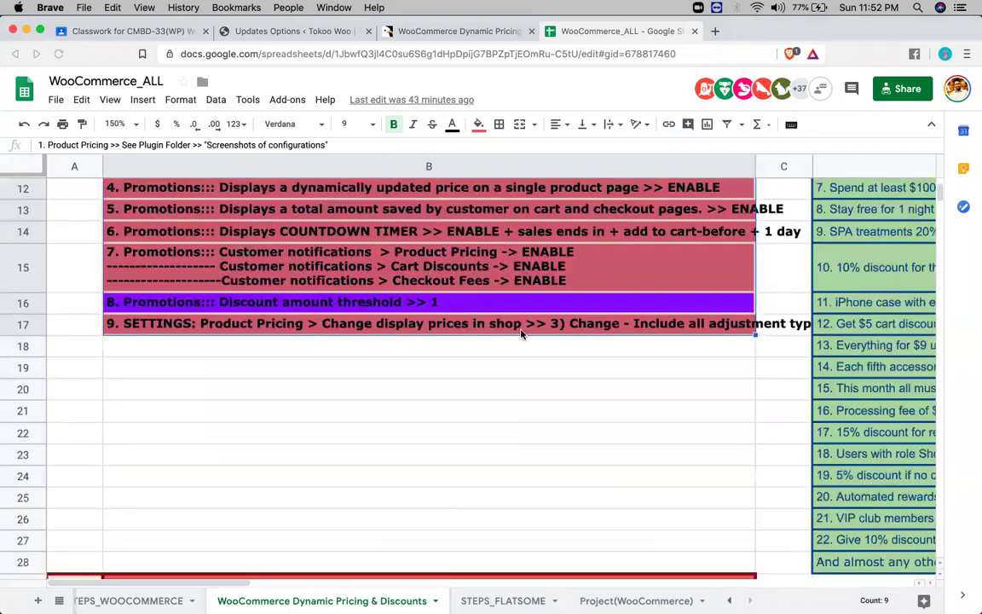
{"action": "scroll", "coordinate": [522, 334], "scroll_direction": "down", "scroll_amount": 3}
{"action": "scroll", "coordinate": [519, 333], "scroll_direction": "up", "scroll_amount": 5}
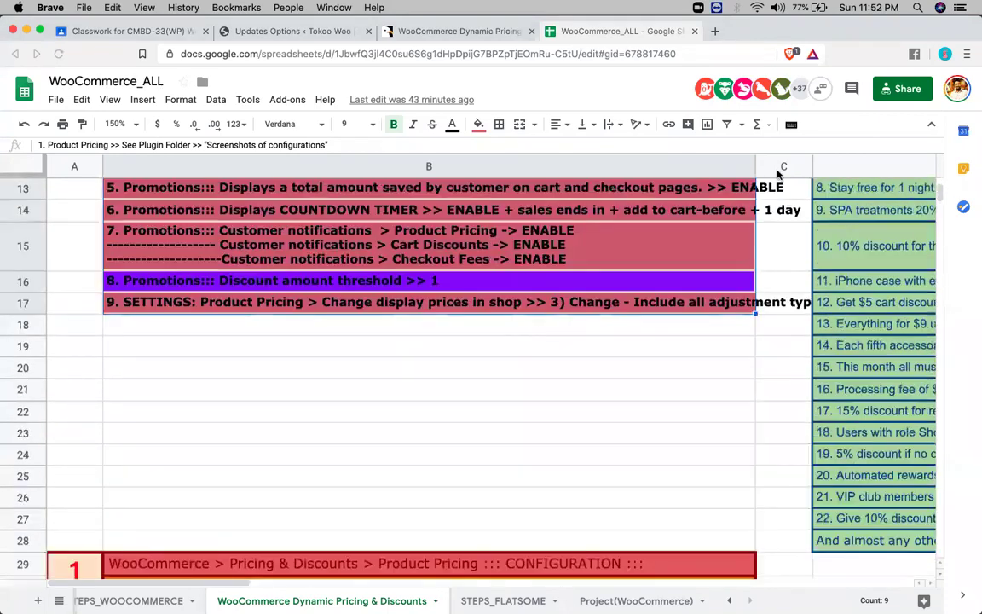
{"action": "left_click", "coordinate": [716, 31]}
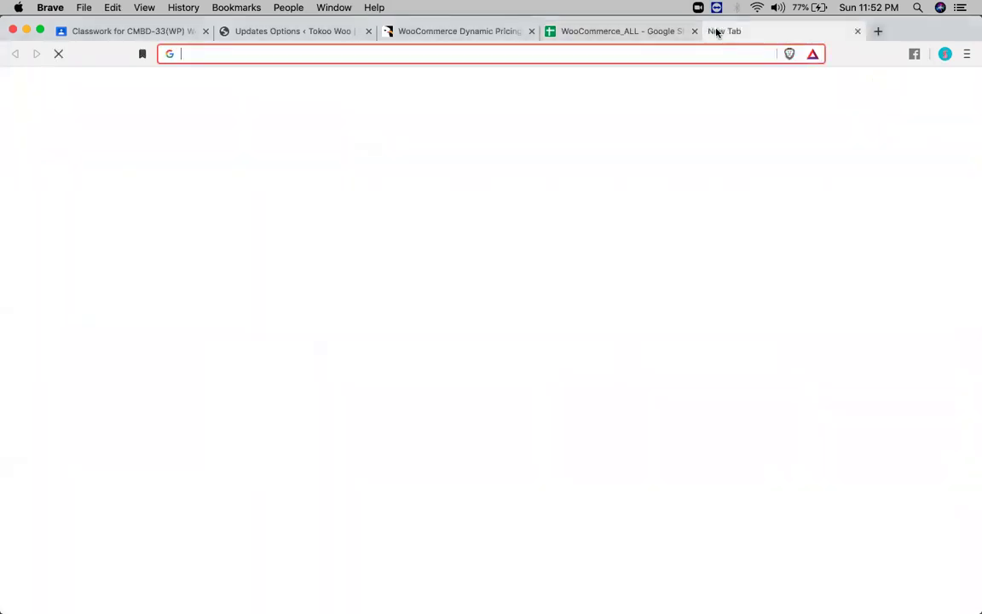
{"action": "type", "text": "we"}
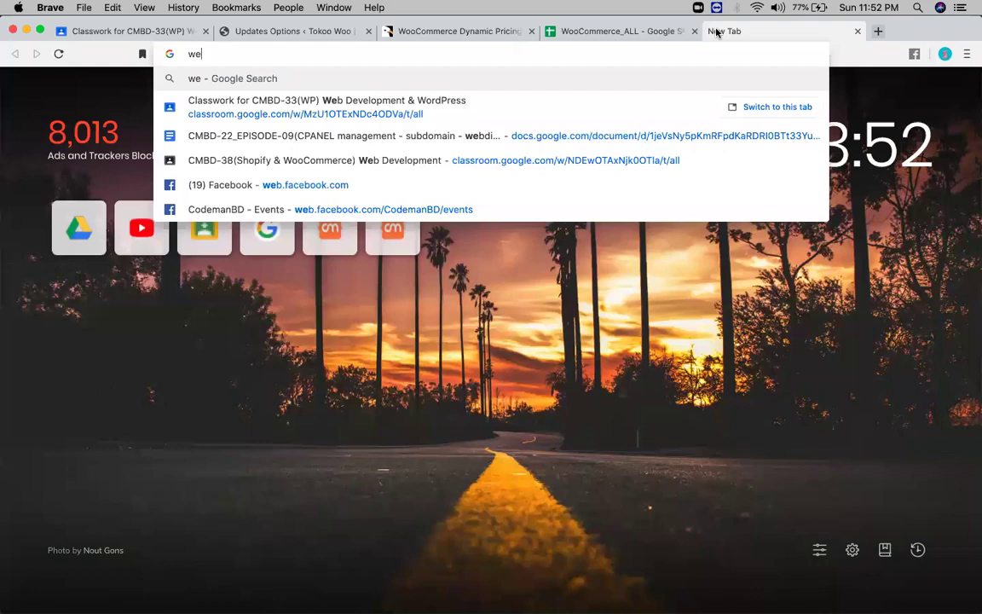
{"action": "type", "text": "mo"}
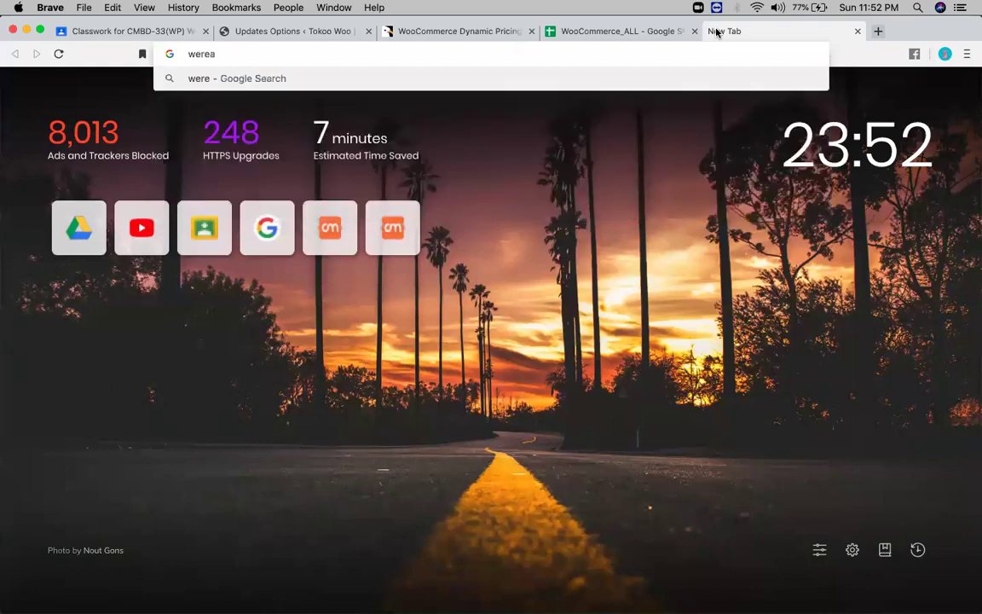
{"action": "key", "text": "BackSpace"}
{"action": "key", "text": "BackSpace"}
{"action": "key", "text": "BackSpace"}
{"action": "left_click", "coordinate": [671, 256]}
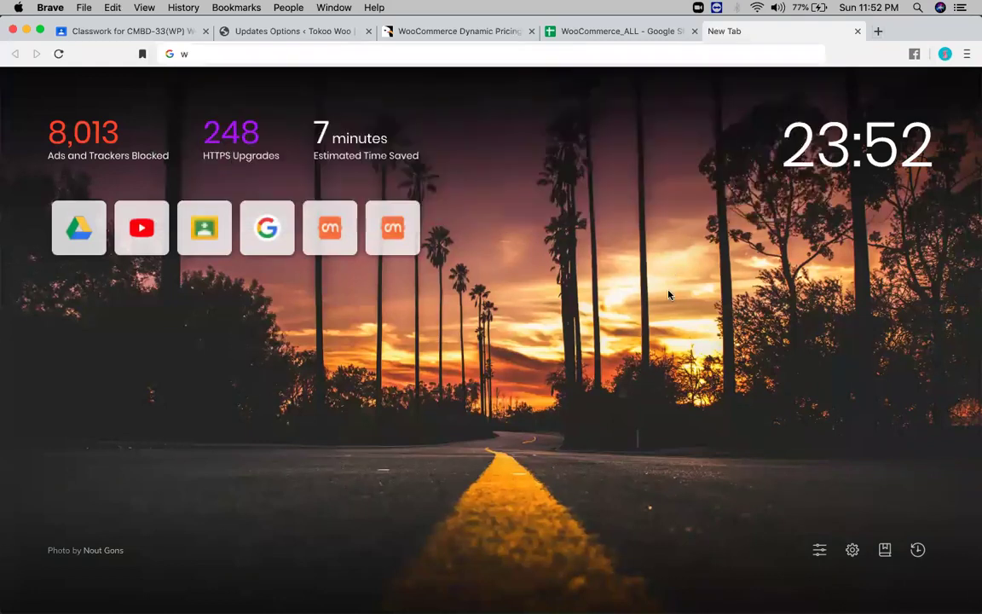
Step: Switch to the WordPress admin and block plugin updates for WooCommerce Dynamic Pricing & Discounts in Easy Updates Manager
{"action": "left_click", "coordinate": [586, 34]}
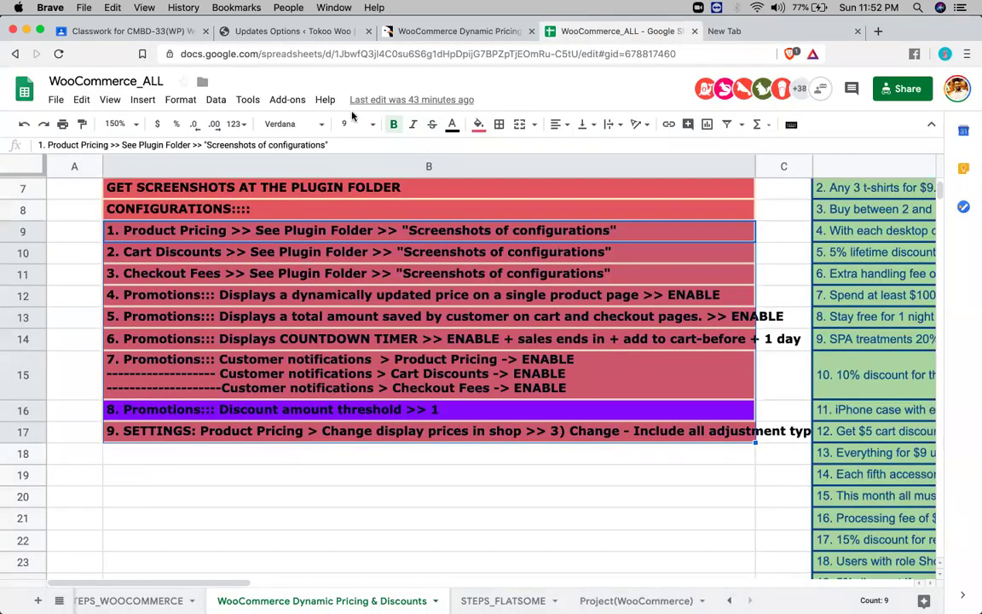
{"action": "left_click", "coordinate": [283, 34]}
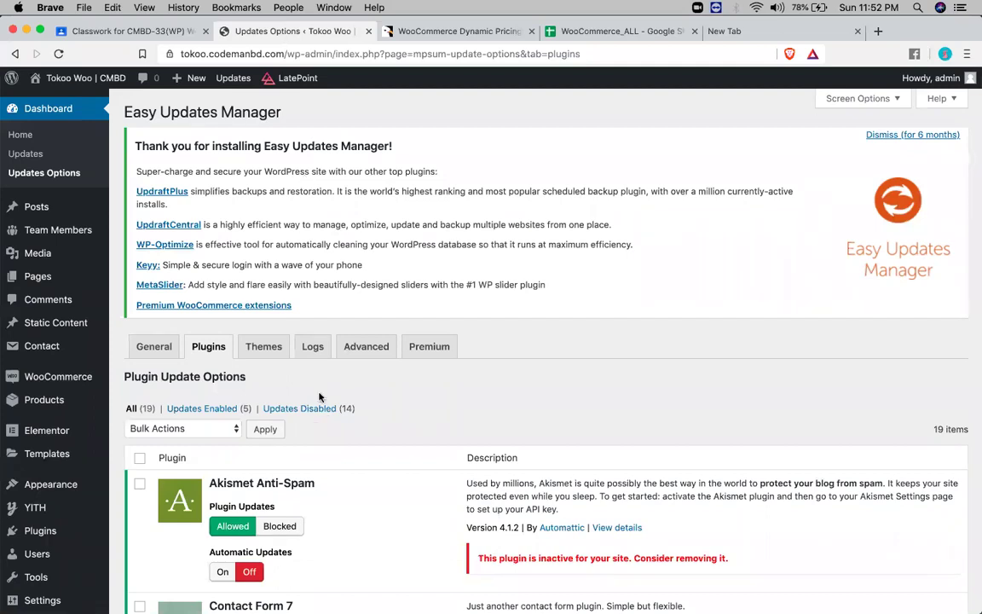
{"action": "scroll", "coordinate": [320, 397], "scroll_direction": "down", "scroll_amount": 10}
{"action": "scroll", "coordinate": [326, 392], "scroll_direction": "down", "scroll_amount": 6}
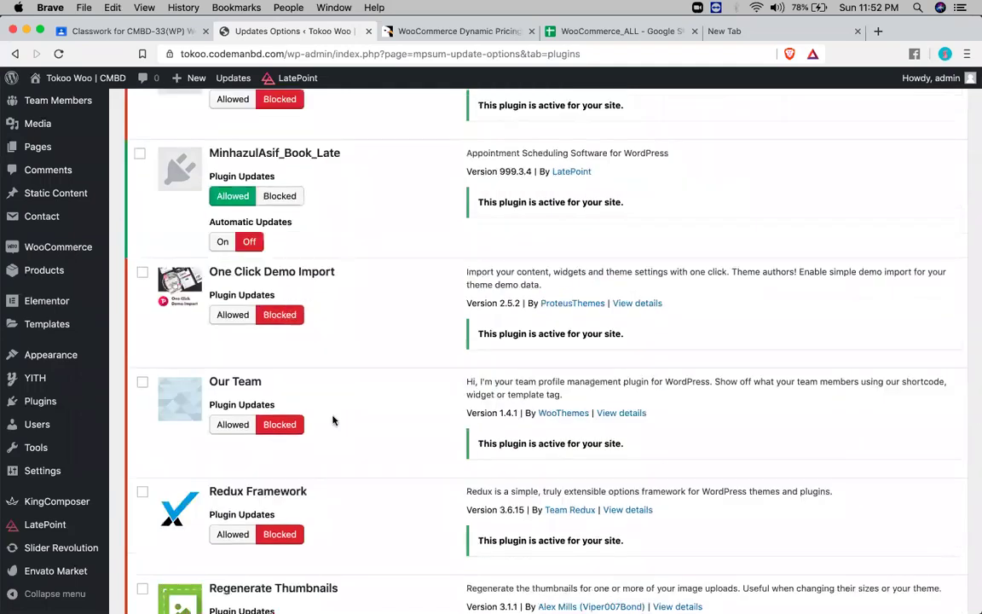
{"action": "scroll", "coordinate": [333, 421], "scroll_direction": "down", "scroll_amount": 5}
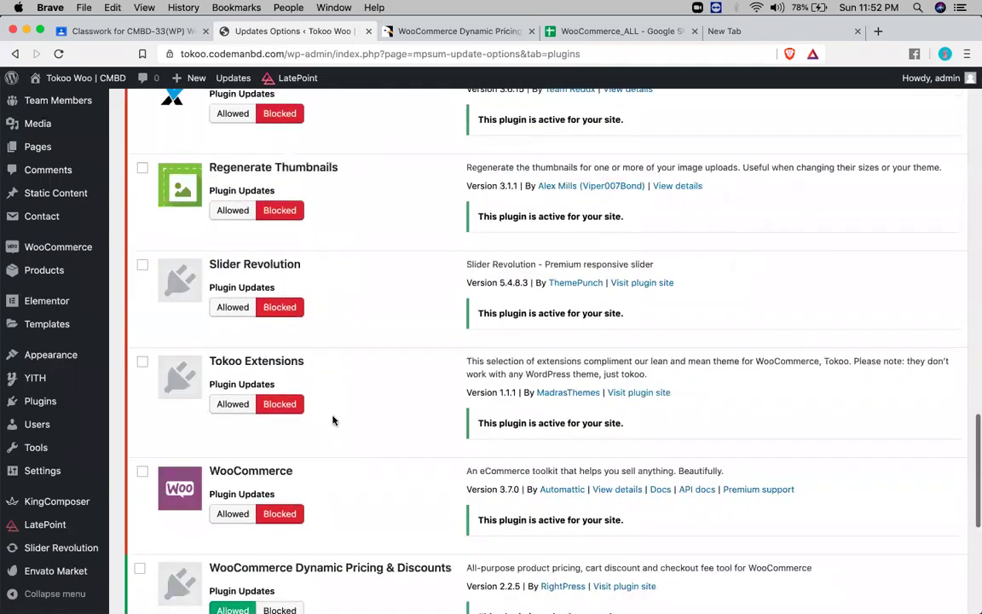
{"action": "scroll", "coordinate": [329, 477], "scroll_direction": "down", "scroll_amount": 4}
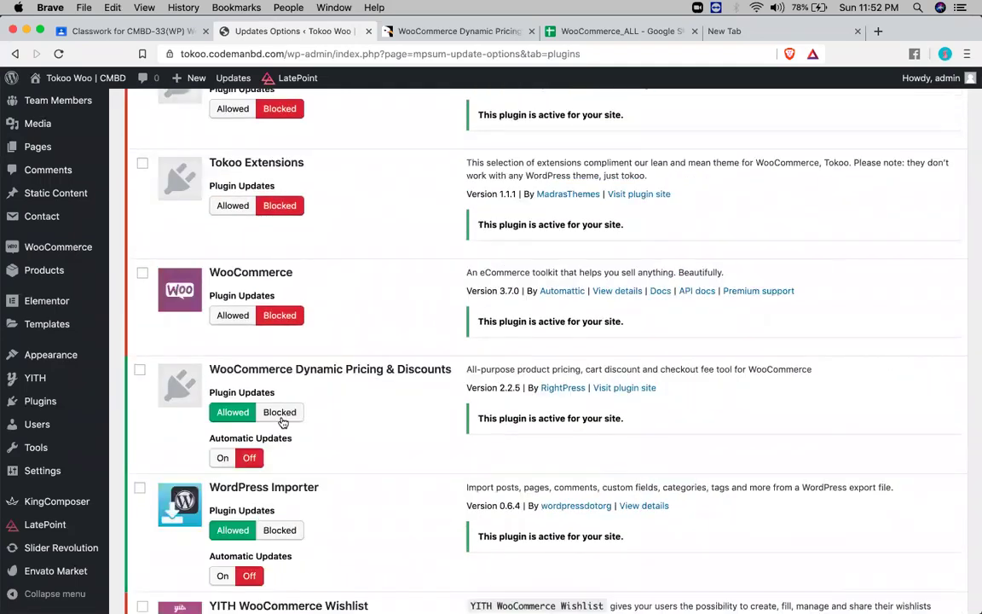
{"action": "left_click", "coordinate": [281, 418]}
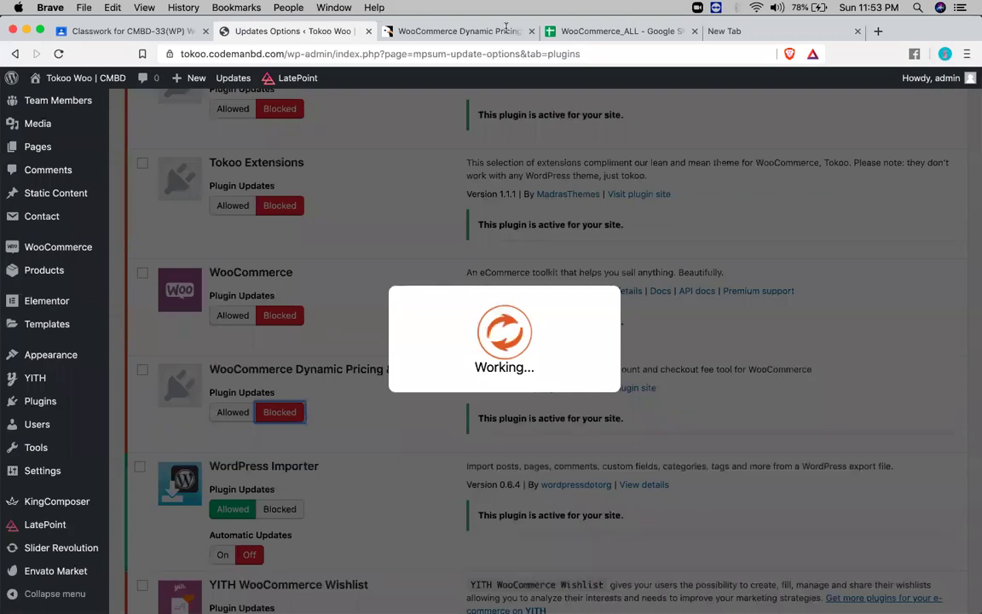
Step: Search the web for "wetranfer" in the empty browser tab and open the WeTransfer website
{"action": "left_click", "coordinate": [768, 33]}
{"action": "type", "text": "w"}
{"action": "left_click", "coordinate": [419, 54]}
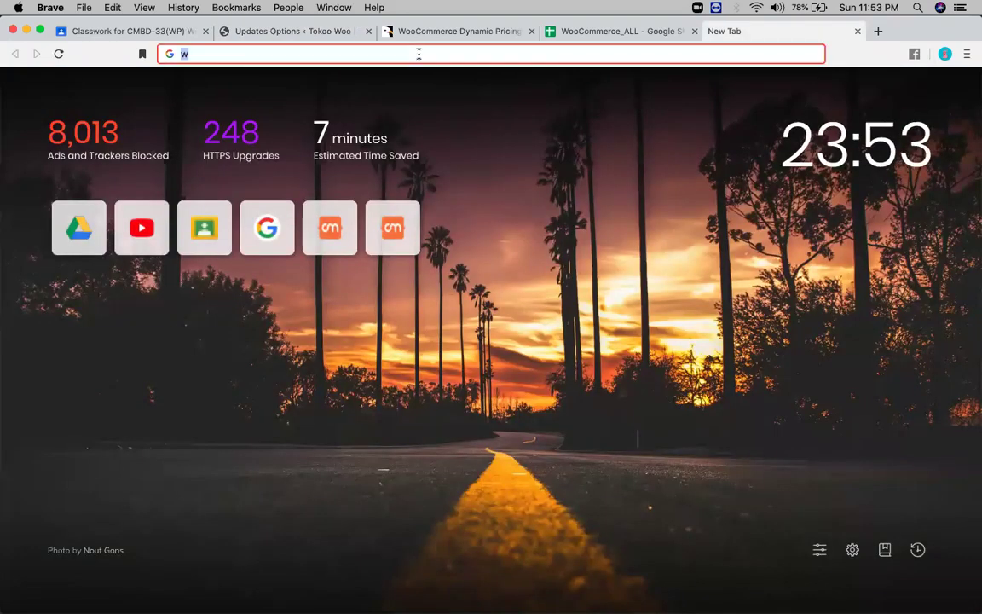
{"action": "type", "text": "wetra"}
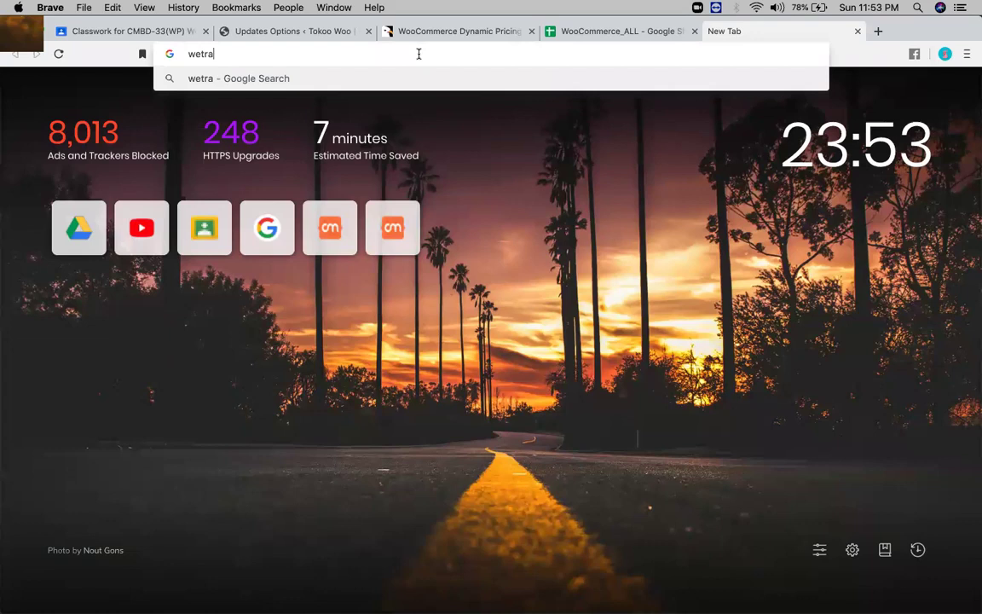
{"action": "type", "text": "n"}
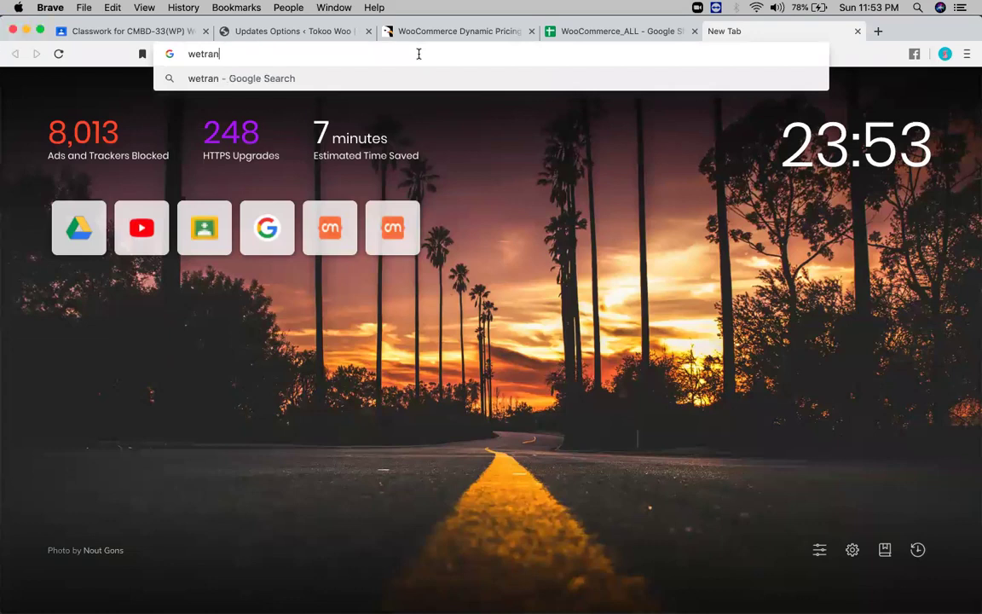
{"action": "type", "text": "fer"}
{"action": "key", "text": "Return"}
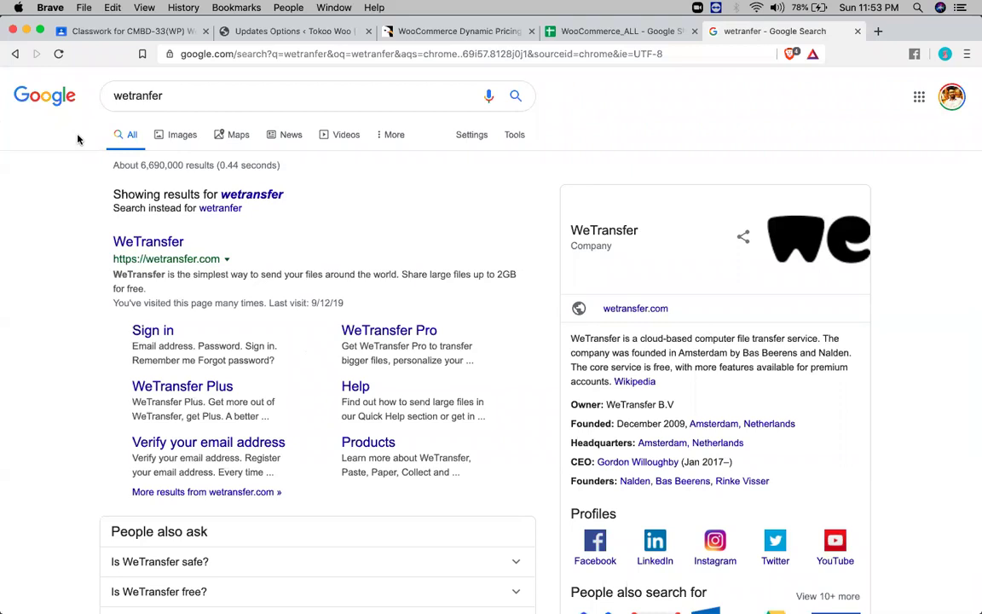
{"action": "left_click", "coordinate": [139, 249]}
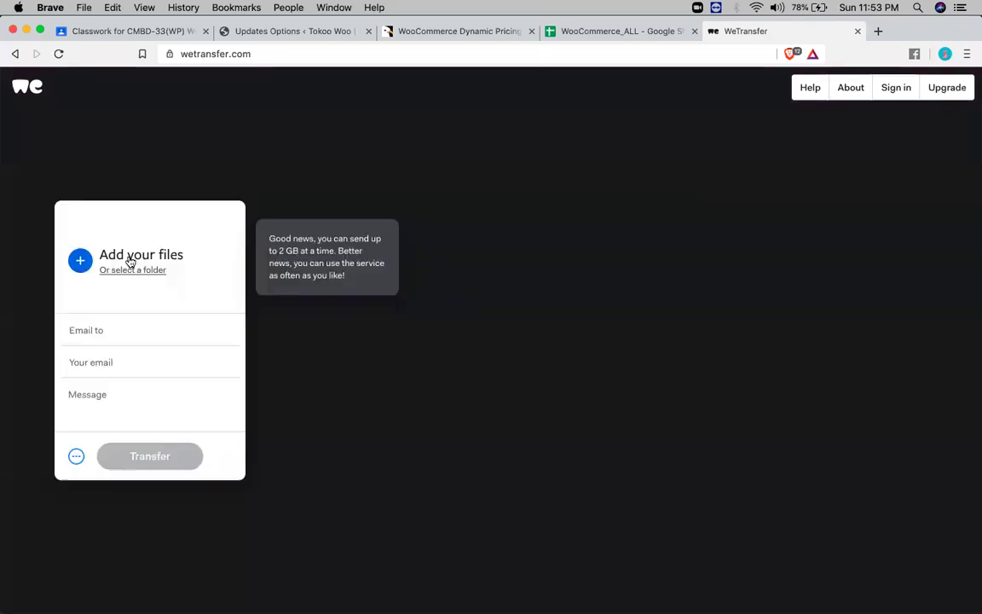
Step: Add wc-dynamic-pricing-and-discounts.zip from the Ex-Ordinary folder to the WeTransfer upload
{"action": "left_click", "coordinate": [130, 260]}
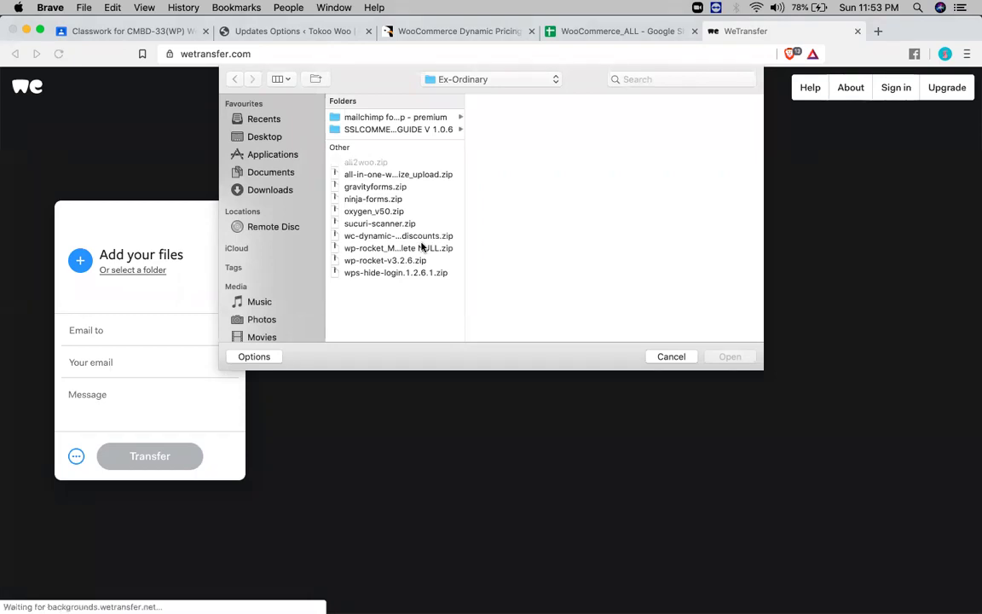
{"action": "left_click", "coordinate": [422, 247]}
{"action": "key", "text": "Up"}
{"action": "key", "text": "Down"}
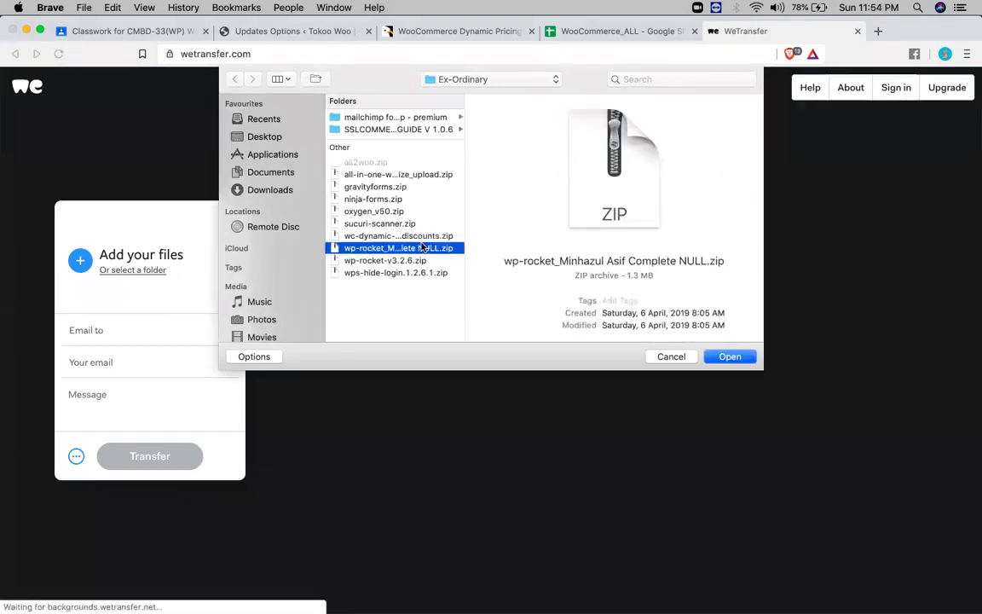
{"action": "key", "text": "Up"}
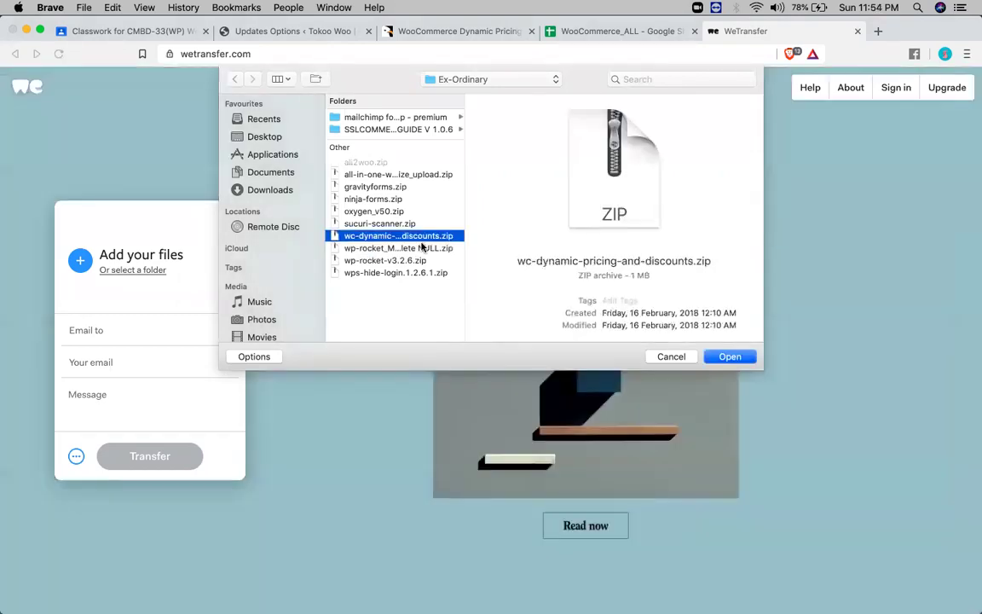
{"action": "key", "text": "Escape"}
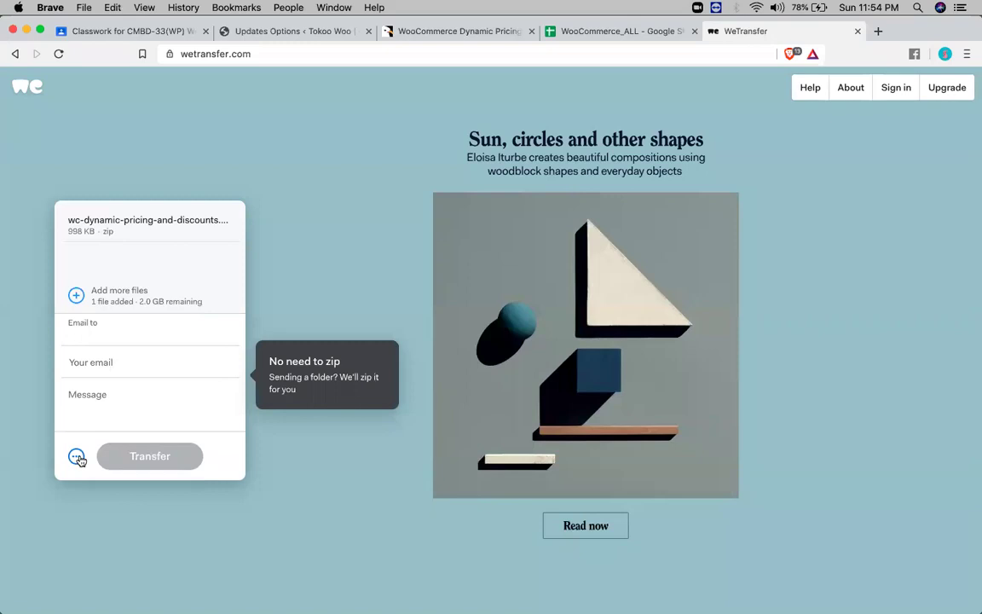
Step: Set the transfer to be sent as a link and start it
{"action": "left_click", "coordinate": [77, 459]}
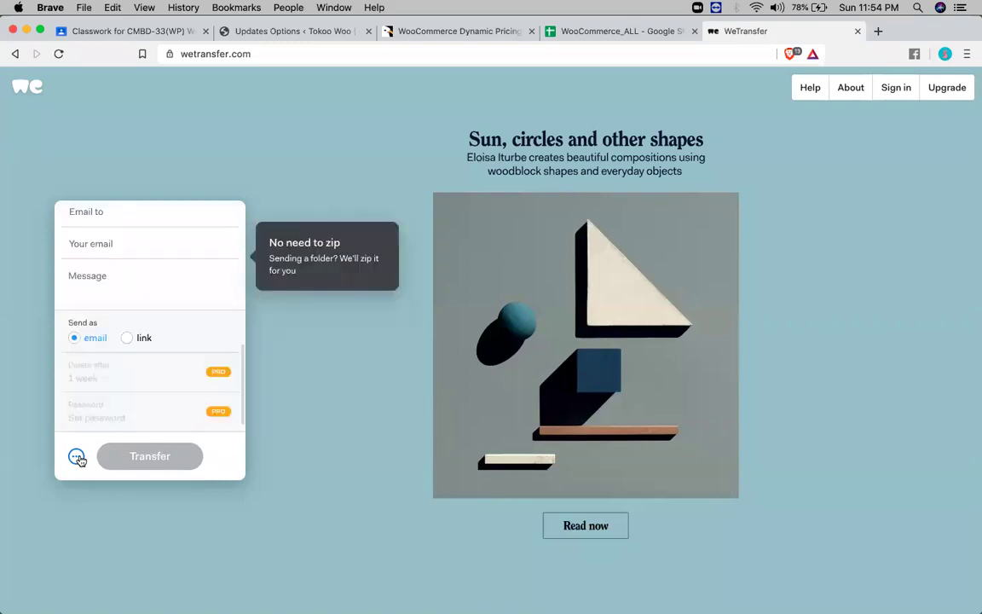
{"action": "left_click", "coordinate": [128, 339]}
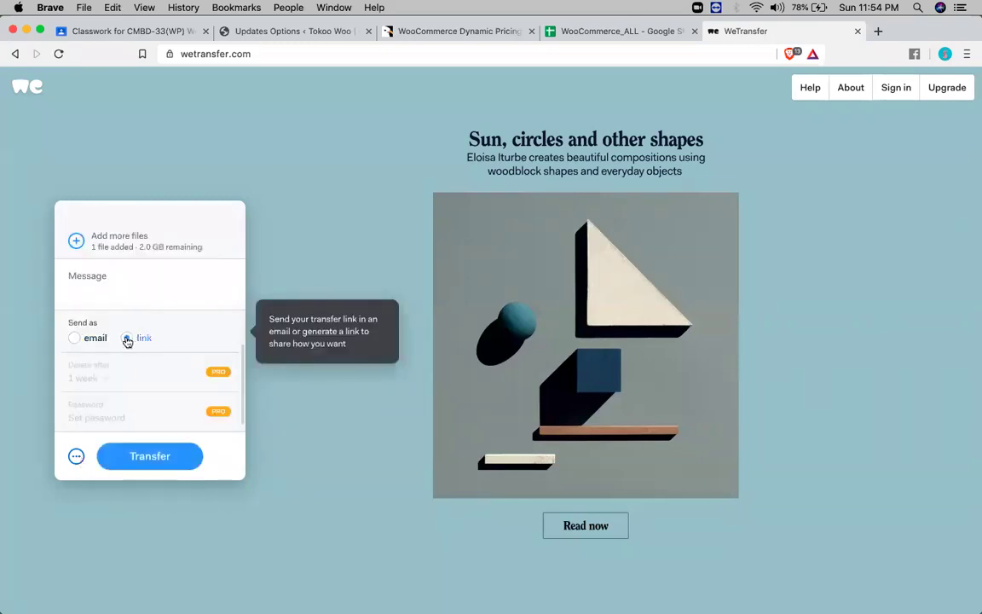
{"action": "left_click", "coordinate": [151, 456]}
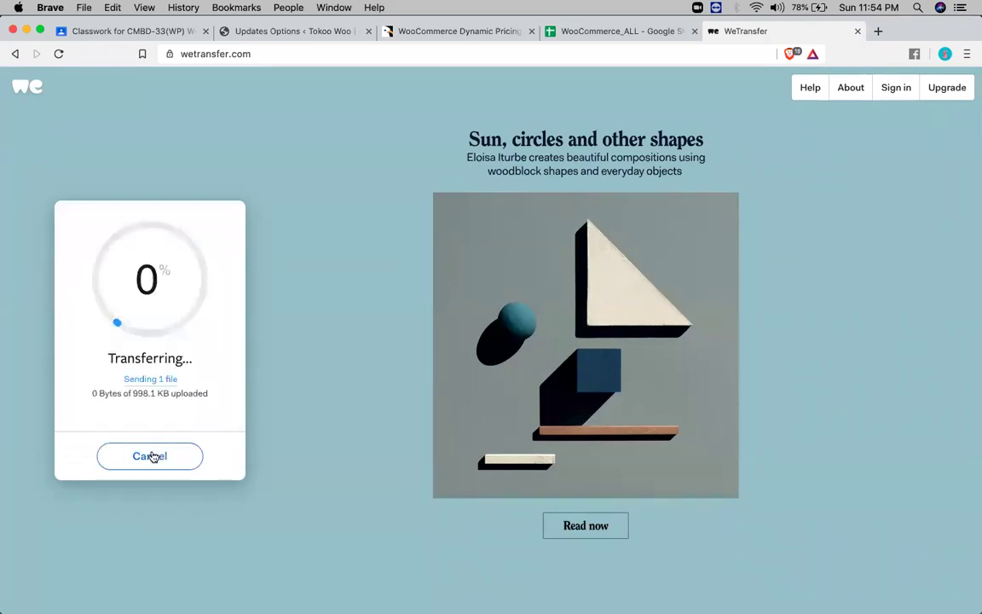
Step: Return to the WordPress admin and open WooCommerce's Pricing & Discounts page
{"action": "left_click", "coordinate": [495, 31]}
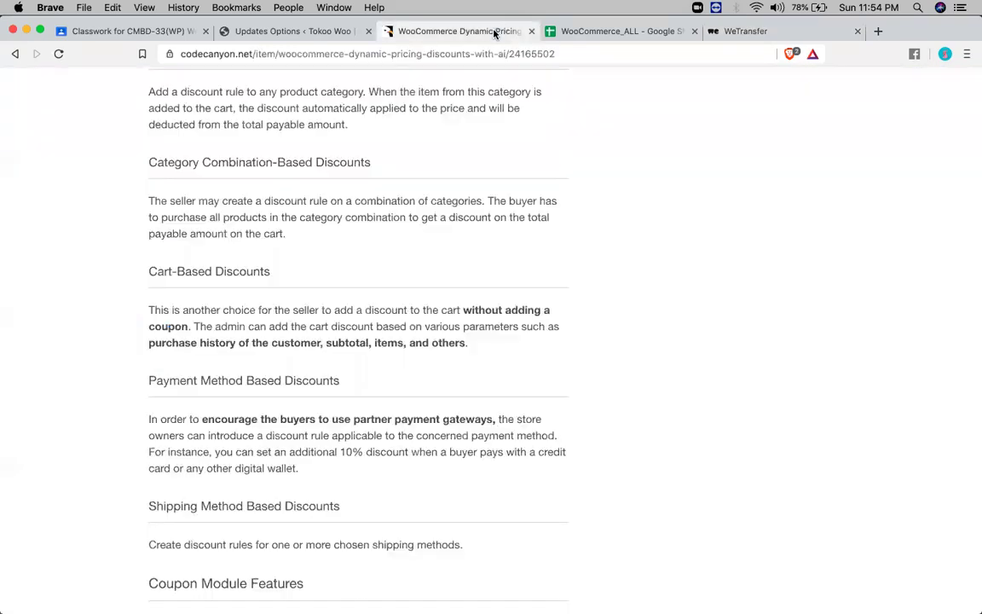
{"action": "left_click", "coordinate": [272, 31]}
{"action": "scroll", "coordinate": [65, 507], "scroll_direction": "down", "scroll_amount": 3}
{"action": "mouse_move", "coordinate": [65, 511]}
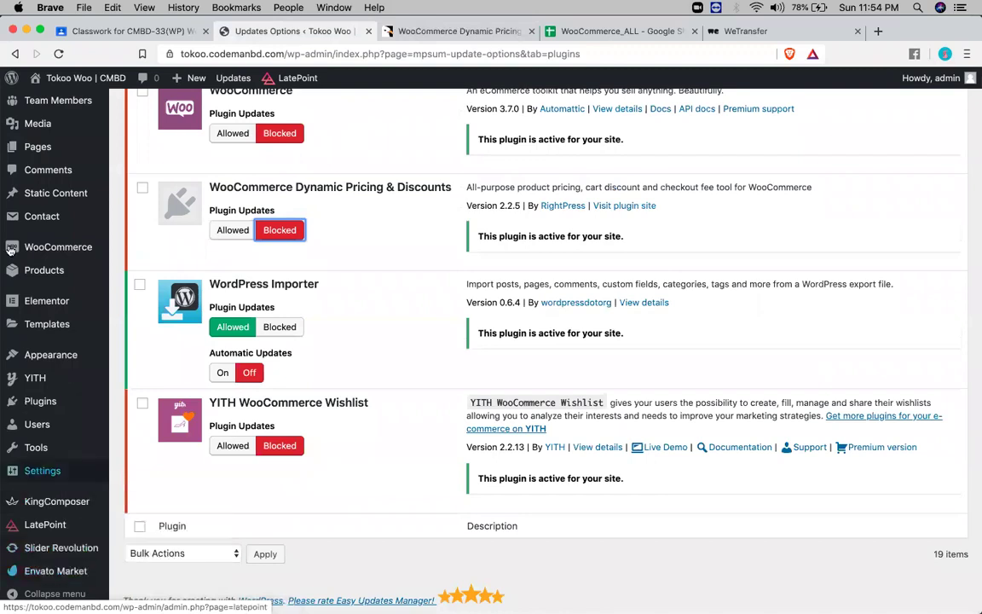
{"action": "mouse_move", "coordinate": [51, 247]}
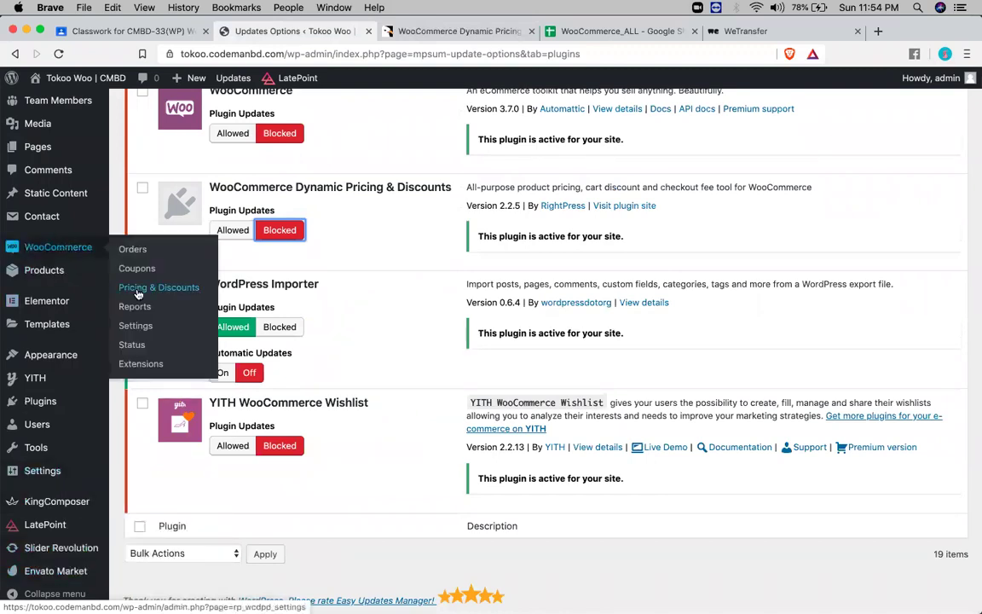
{"action": "left_click", "coordinate": [137, 294]}
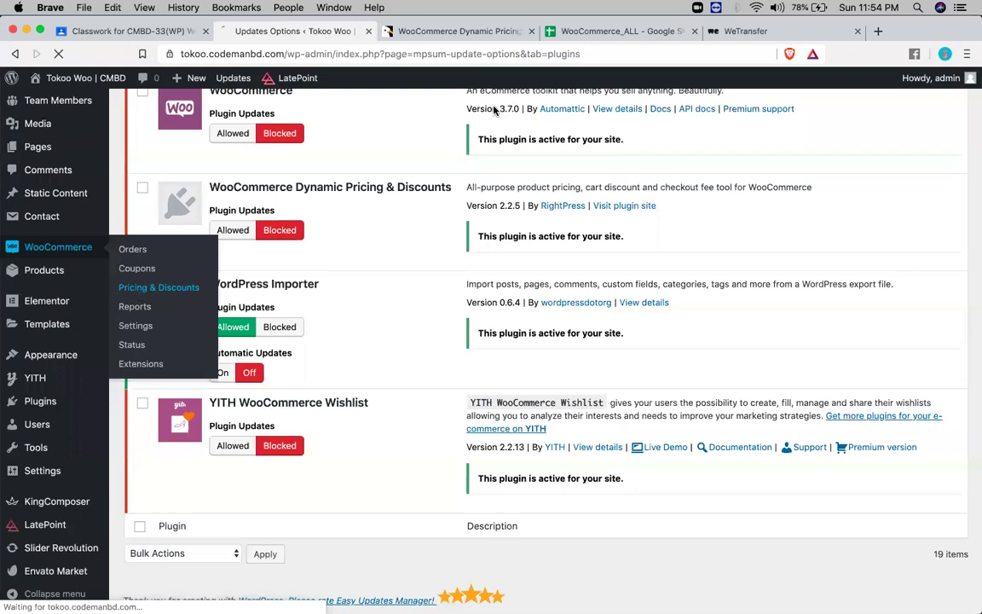
Step: In the WooCommerce_ALL spreadsheet, append "woo > pricing & discounts" to the CONFIGURATIONS:::: heading in cell B8
{"action": "left_click", "coordinate": [576, 30]}
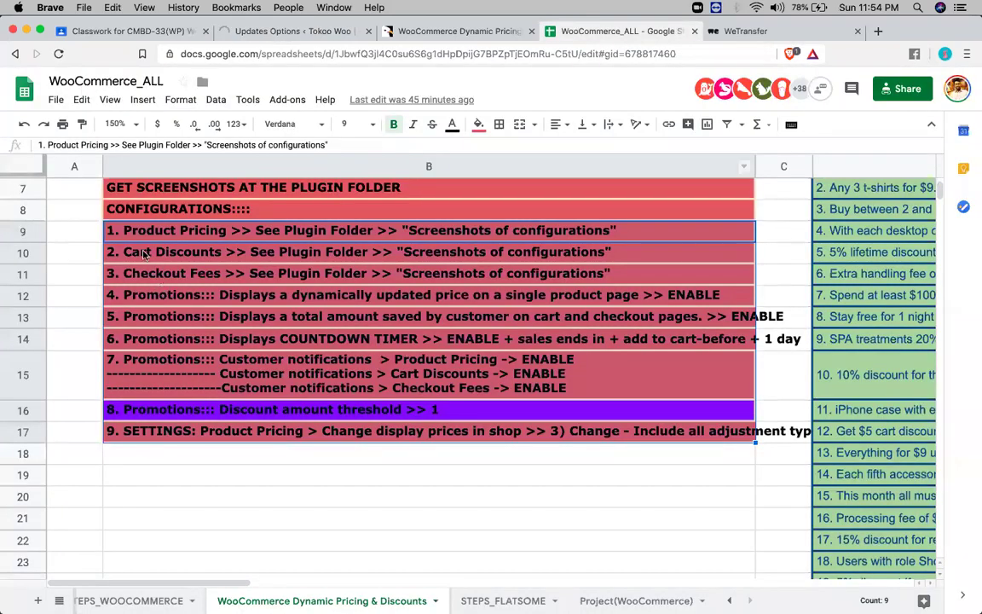
{"action": "scroll", "coordinate": [160, 288], "scroll_direction": "up", "scroll_amount": 2}
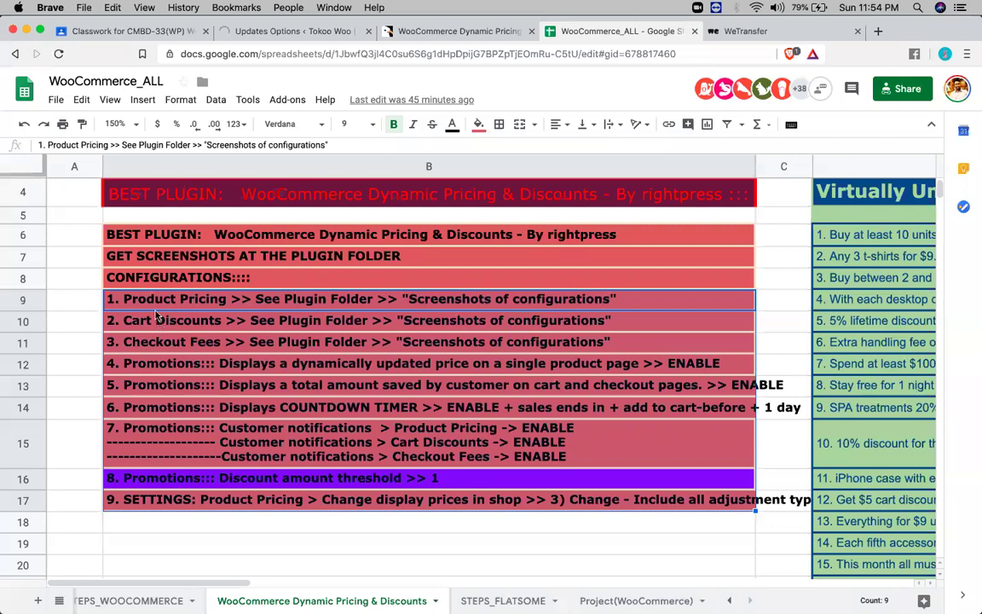
{"action": "double_click", "coordinate": [383, 281]}
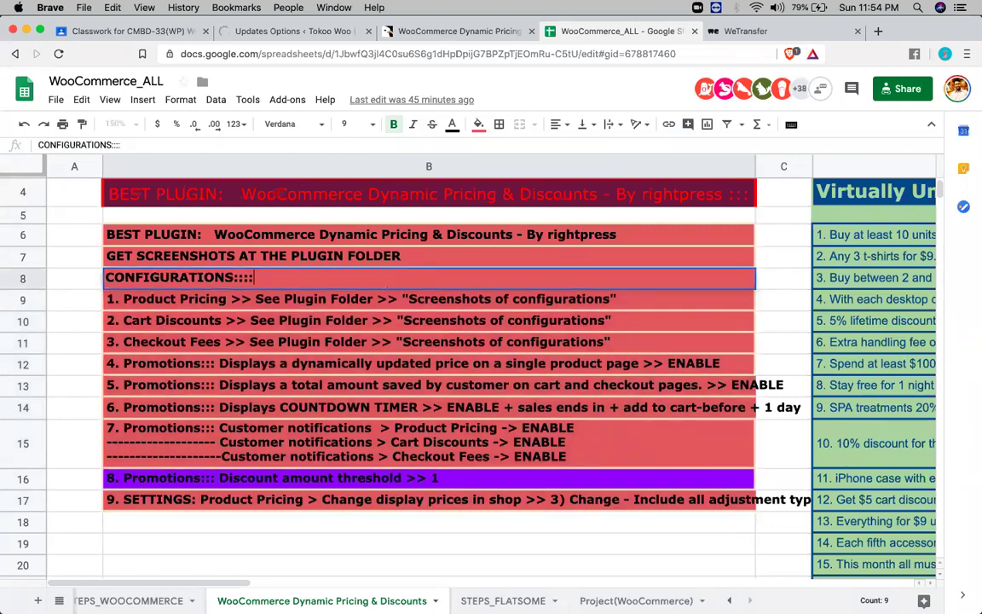
{"action": "type", "text": "woo > pricing & discounts"}
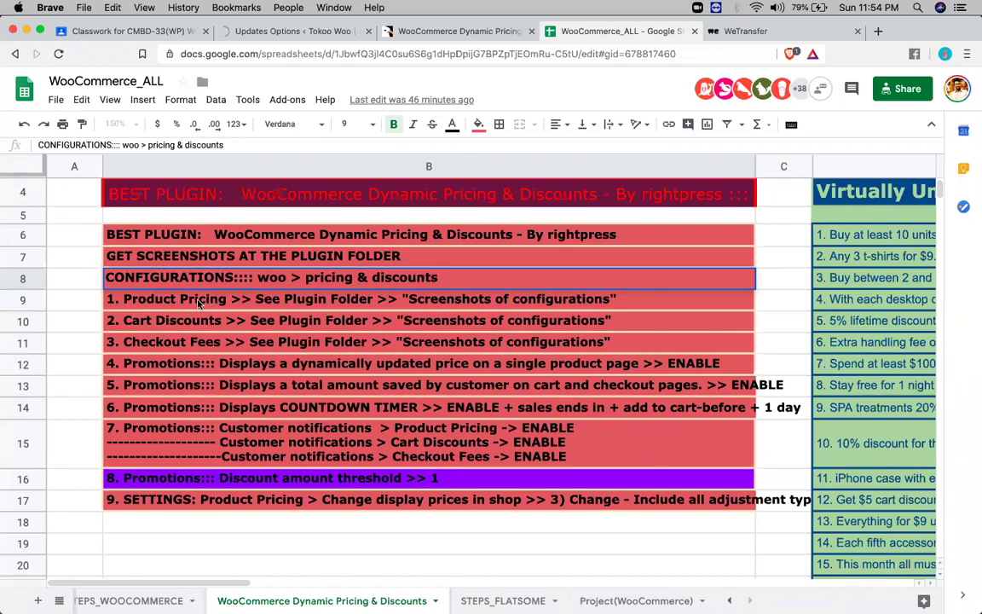
Step: In the Product Pricing note in cell B9, replace "Plugin Folder >>" with "below"
{"action": "left_click", "coordinate": [389, 307]}
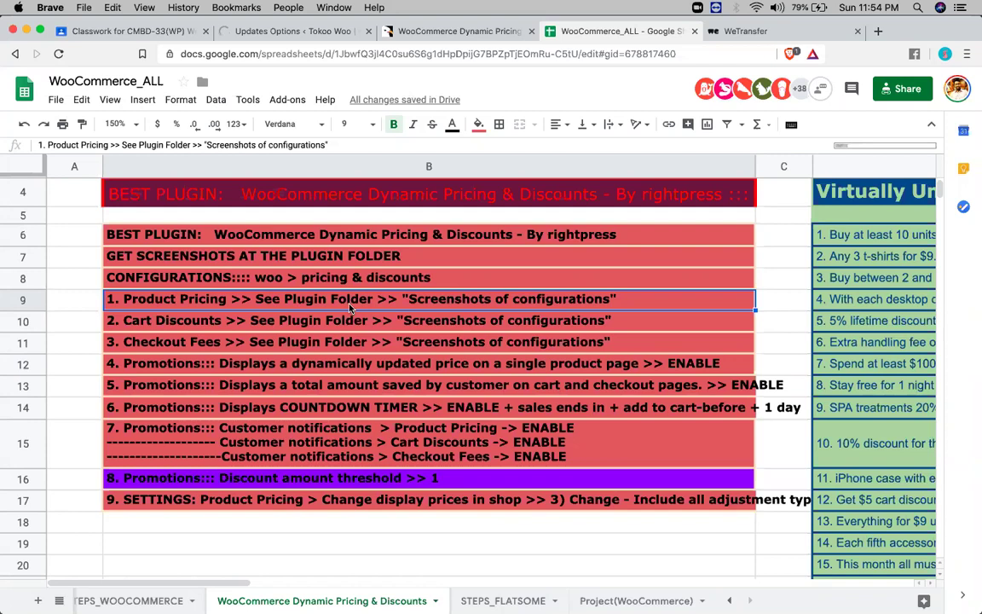
{"action": "key", "text": "Return"}
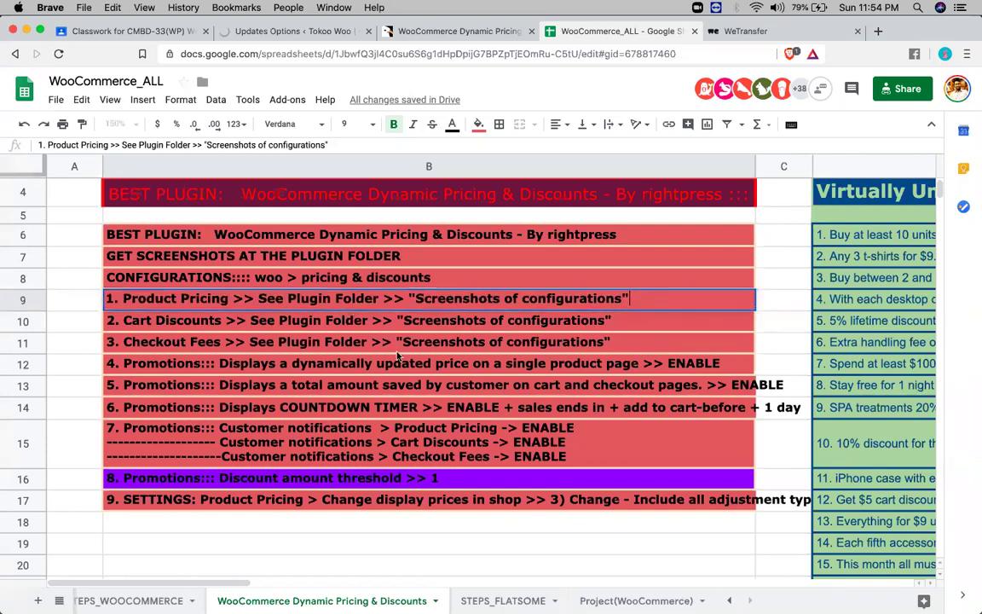
{"action": "left_click_drag", "start_coordinate": [288, 298], "coordinate": [355, 298]}
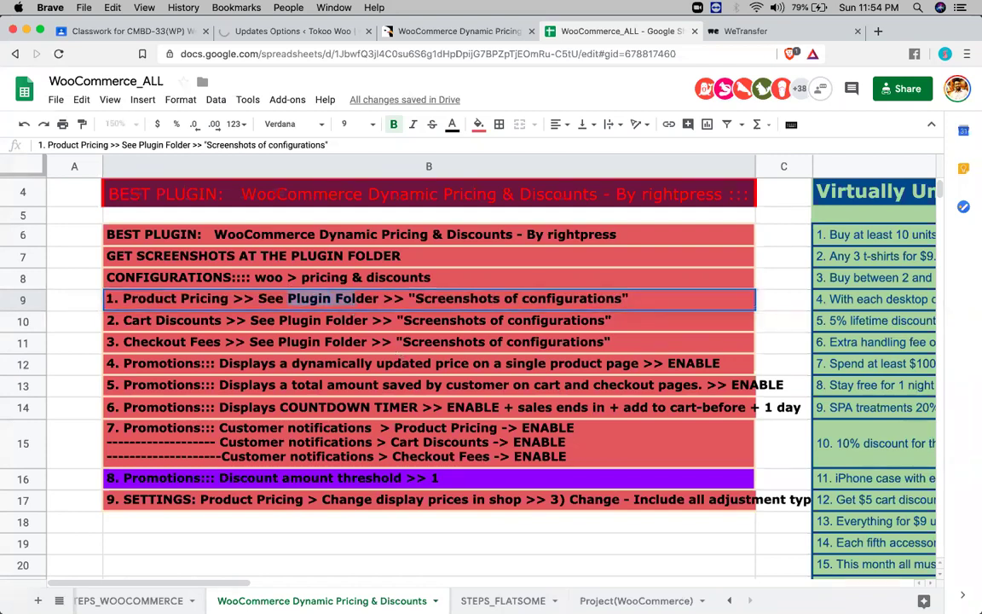
{"action": "left_click", "coordinate": [282, 298]}
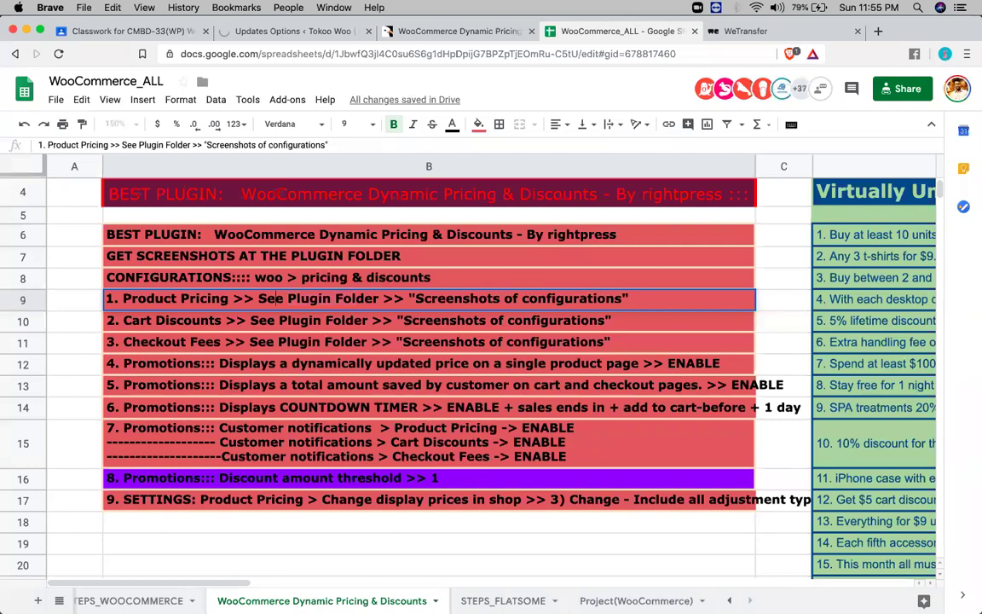
{"action": "left_click", "coordinate": [287, 299]}
{"action": "left_click_drag", "start_coordinate": [287, 299], "coordinate": [404, 298]}
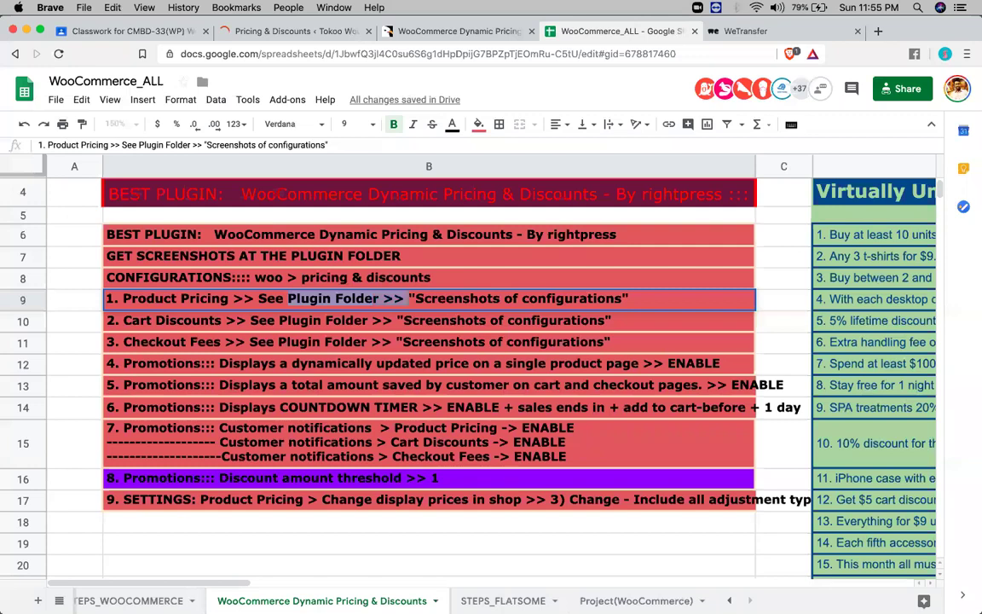
{"action": "type", "text": "below"}
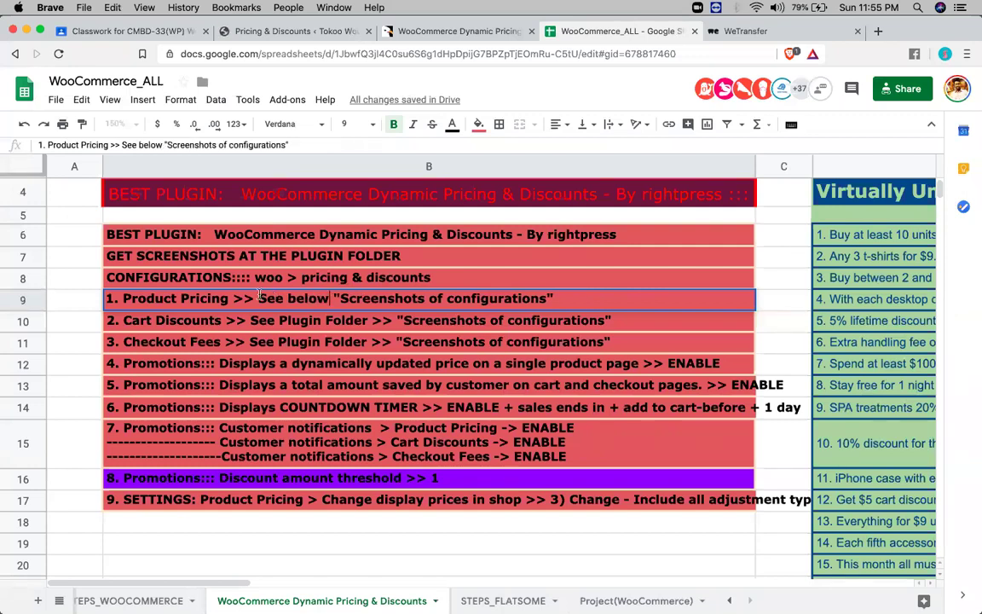
Step: Copy the text 'See below "Screenshots of configurations"' from the Product Pricing note over the matching text in the Cart Discounts note
{"action": "left_click_drag", "start_coordinate": [258, 298], "coordinate": [553, 299]}
{"action": "key", "text": "super+c"}
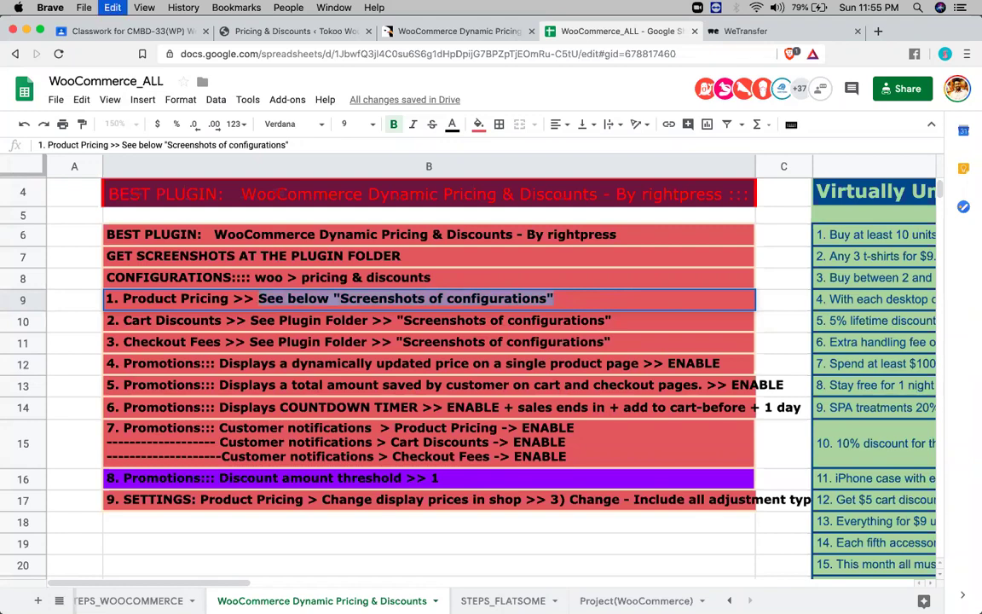
{"action": "double_click", "coordinate": [252, 314]}
{"action": "left_click_drag", "start_coordinate": [253, 320], "coordinate": [624, 320]}
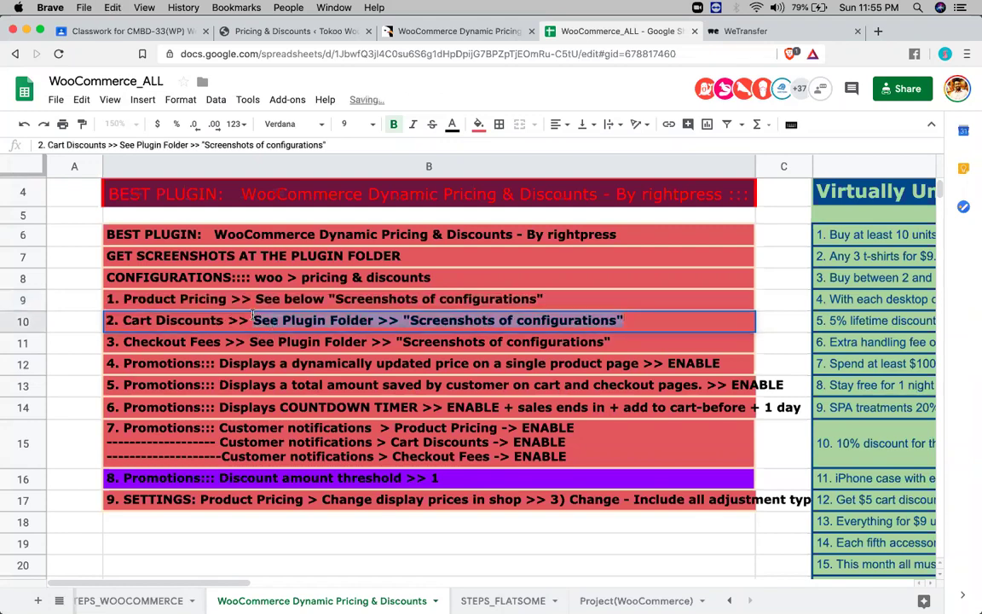
{"action": "key", "text": "super+v"}
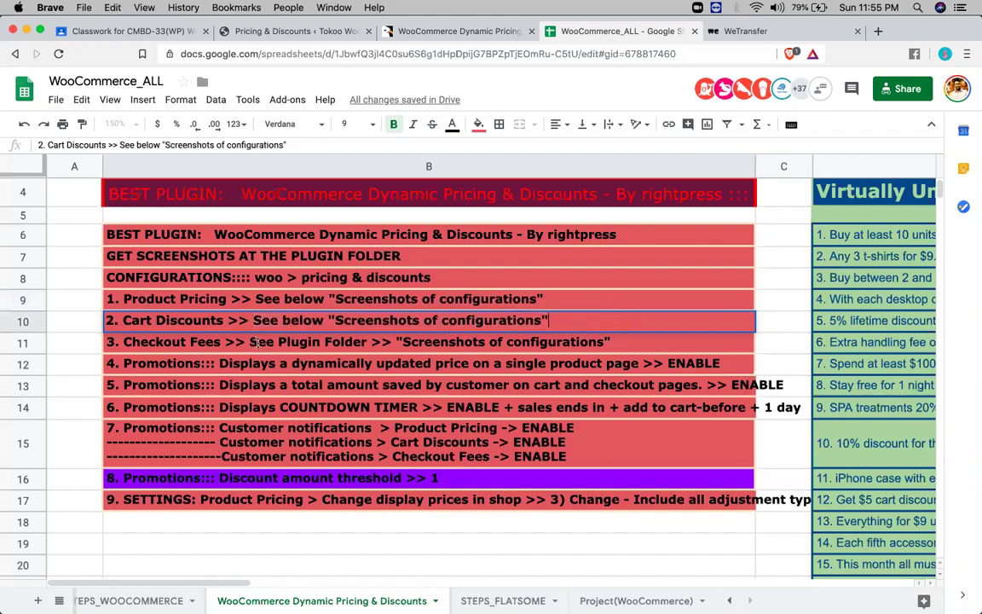
Step: Paste 'See below "Screenshots of configurations"' over the matching text in the Checkout Fees note in cell B11
{"action": "double_click", "coordinate": [253, 341]}
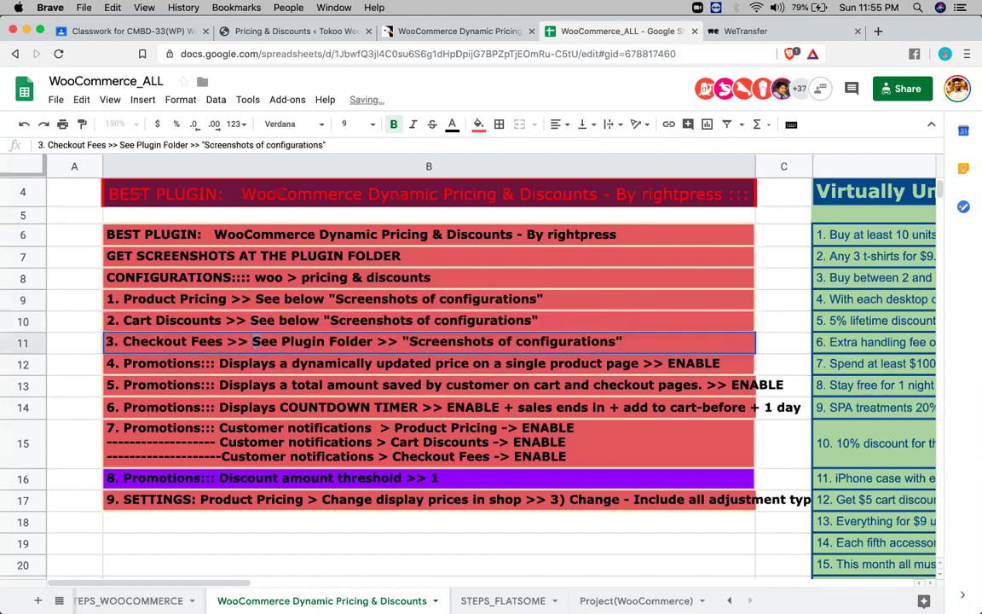
{"action": "left_click_drag", "start_coordinate": [253, 341], "coordinate": [624, 341]}
{"action": "key", "text": "super+v"}
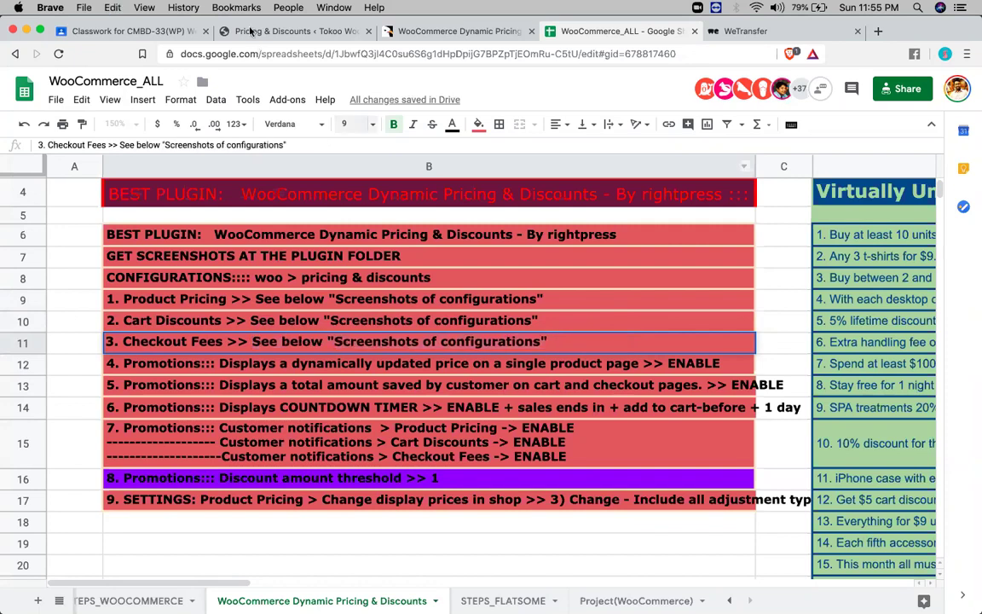
{"action": "left_click", "coordinate": [281, 31]}
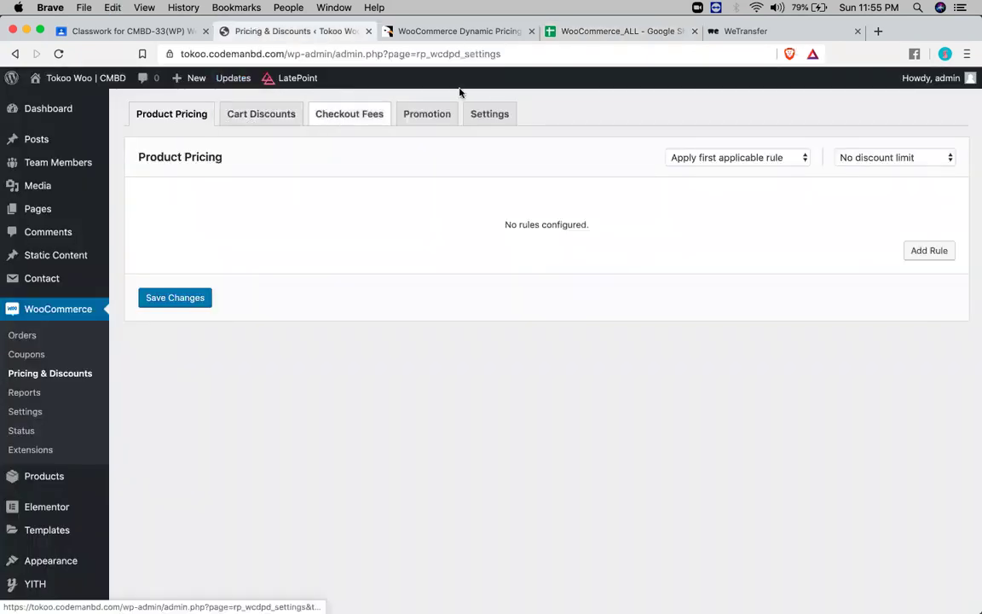
{"action": "left_click", "coordinate": [633, 32]}
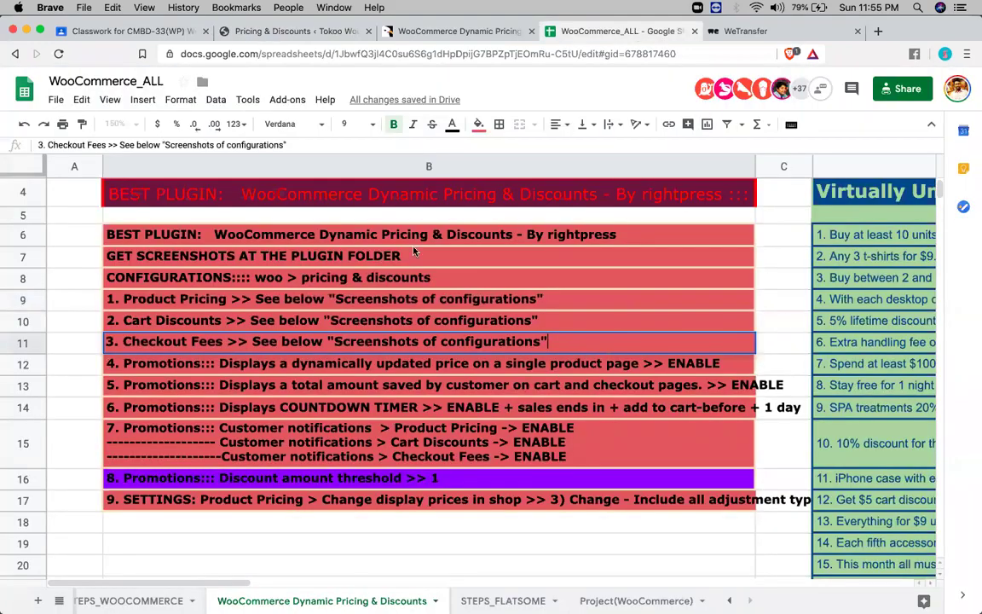
{"action": "scroll", "coordinate": [414, 251], "scroll_direction": "down", "scroll_amount": 5}
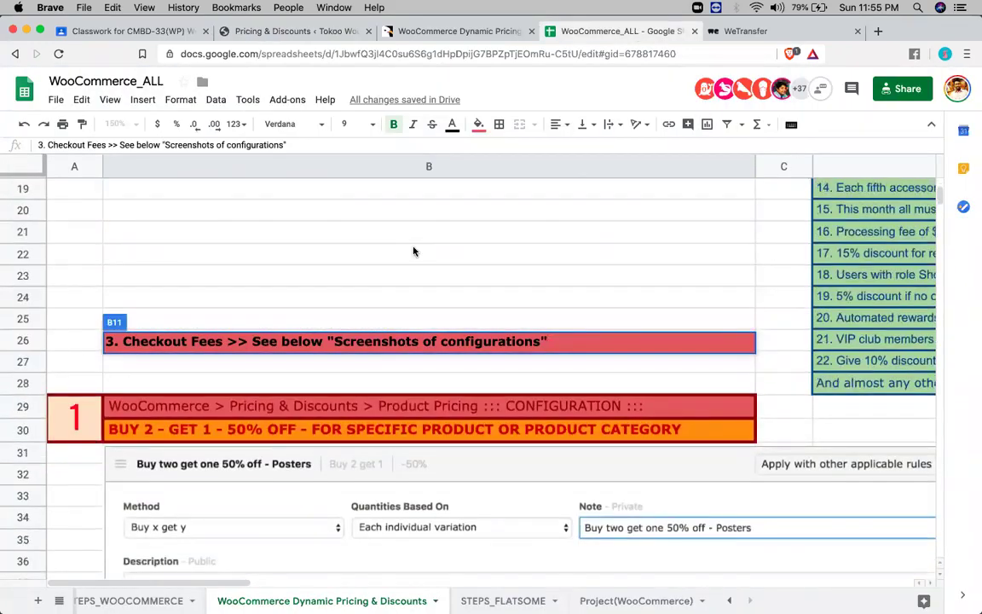
{"action": "scroll", "coordinate": [413, 251], "scroll_direction": "up", "scroll_amount": 5}
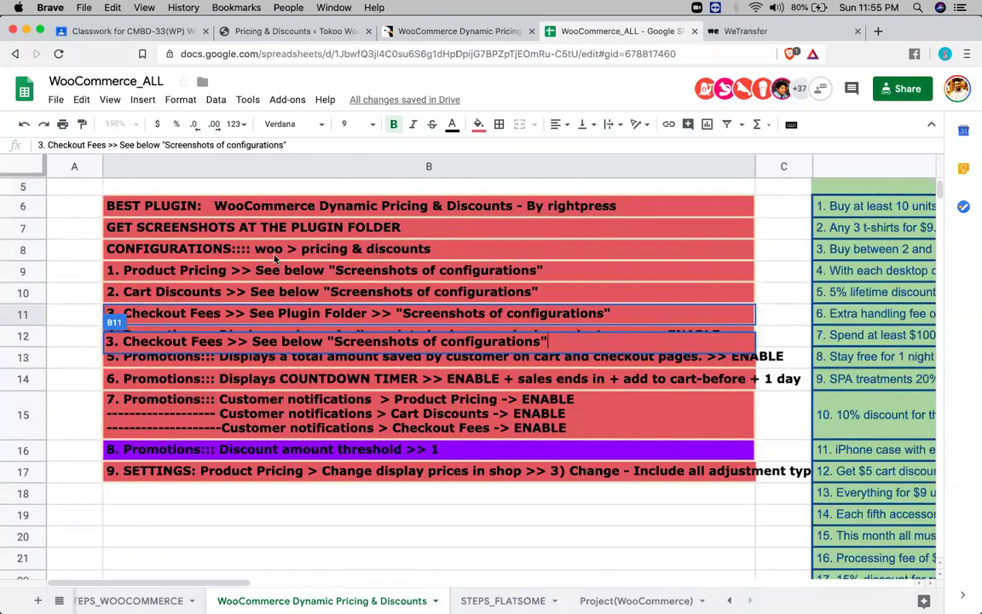
Step: Move the Product Pricing, Cart Discounts and Checkout Fees notes from B9:B11 to the empty cells starting at B18
{"action": "left_click", "coordinate": [274, 256]}
{"action": "left_click", "coordinate": [276, 272]}
{"action": "key", "text": "shift+Down"}
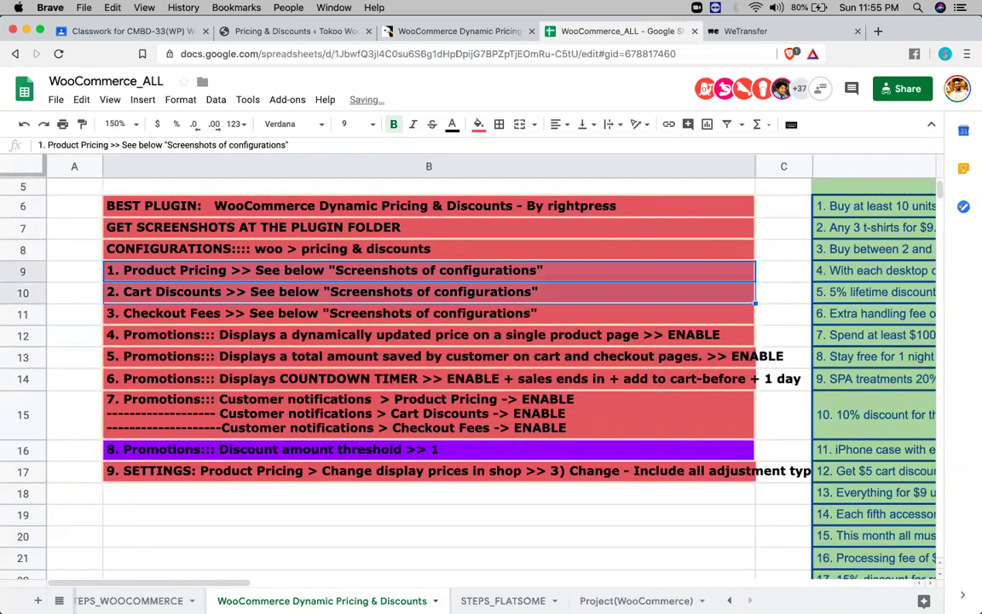
{"action": "key", "text": "shift+Down"}
{"action": "key", "text": "cmd+c"}
{"action": "left_click", "coordinate": [138, 503]}
{"action": "key", "text": "cmd+v"}
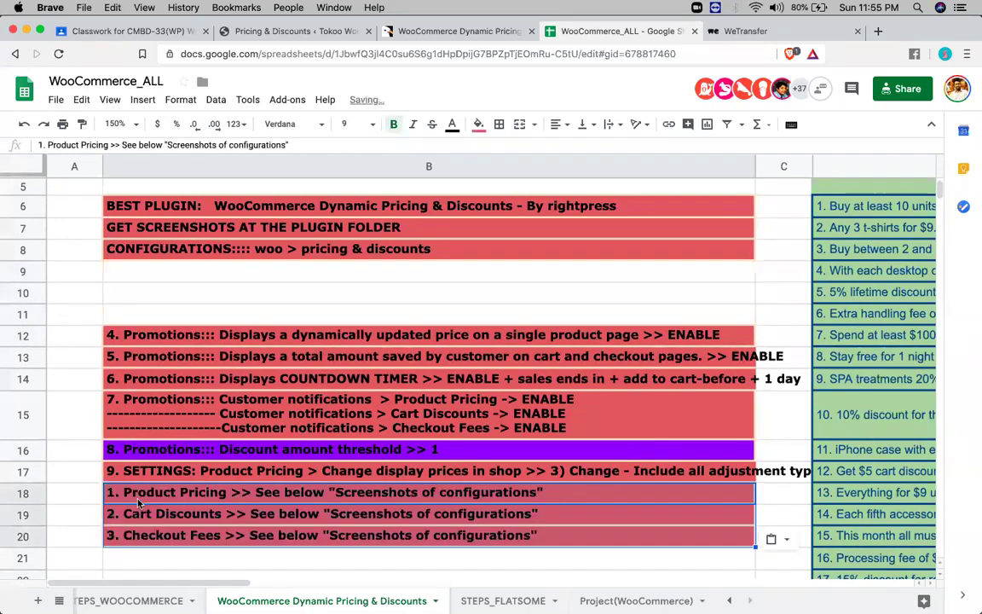
Step: Move the block of notes in B12:B20 up to start at B9, directly below the CONFIGURATIONS heading
{"action": "left_click", "coordinate": [236, 271]}
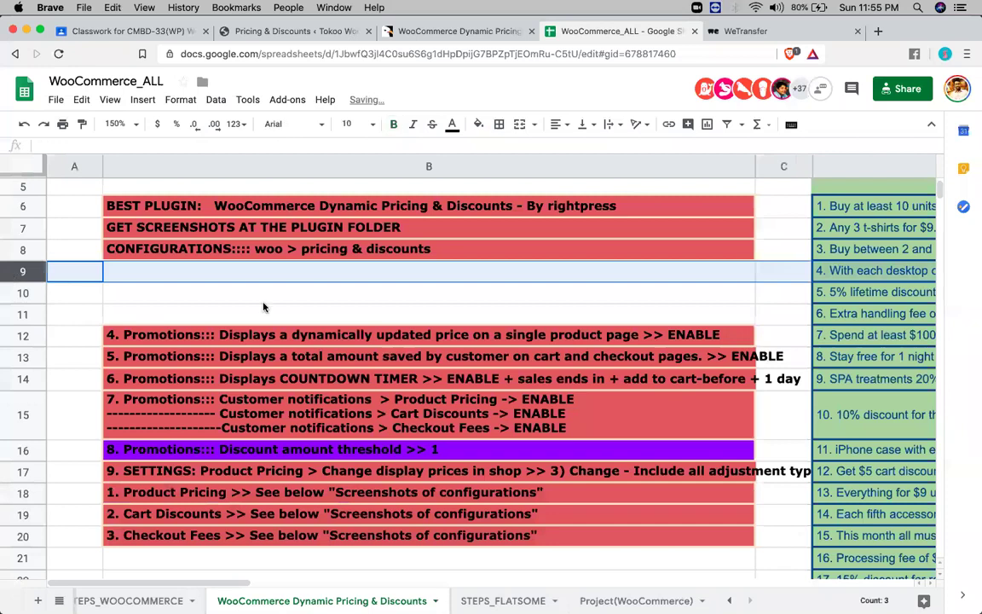
{"action": "left_click", "coordinate": [228, 298]}
{"action": "left_click_drag", "start_coordinate": [247, 338], "coordinate": [247, 535]}
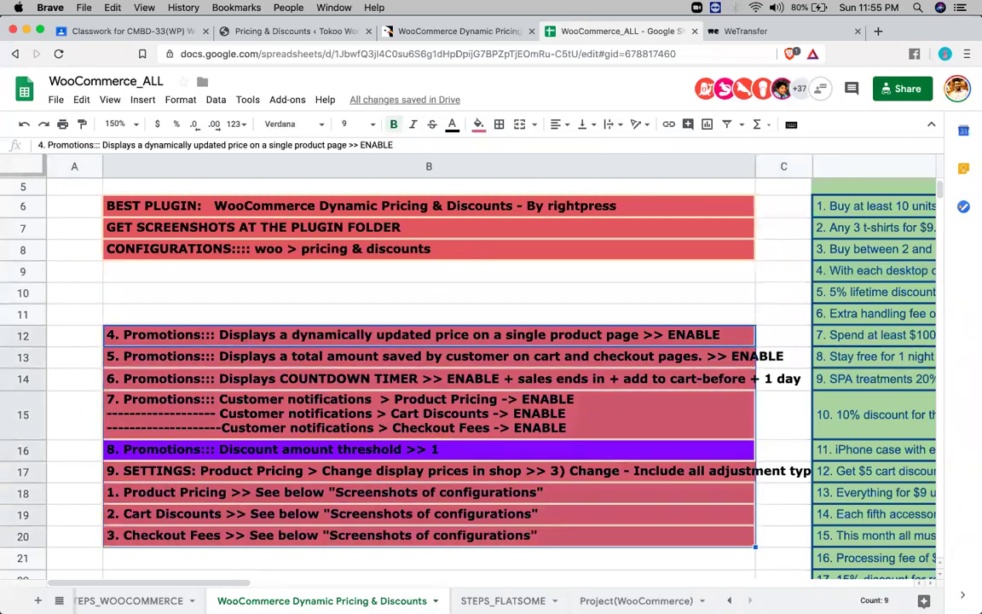
{"action": "key", "text": "cmd+x"}
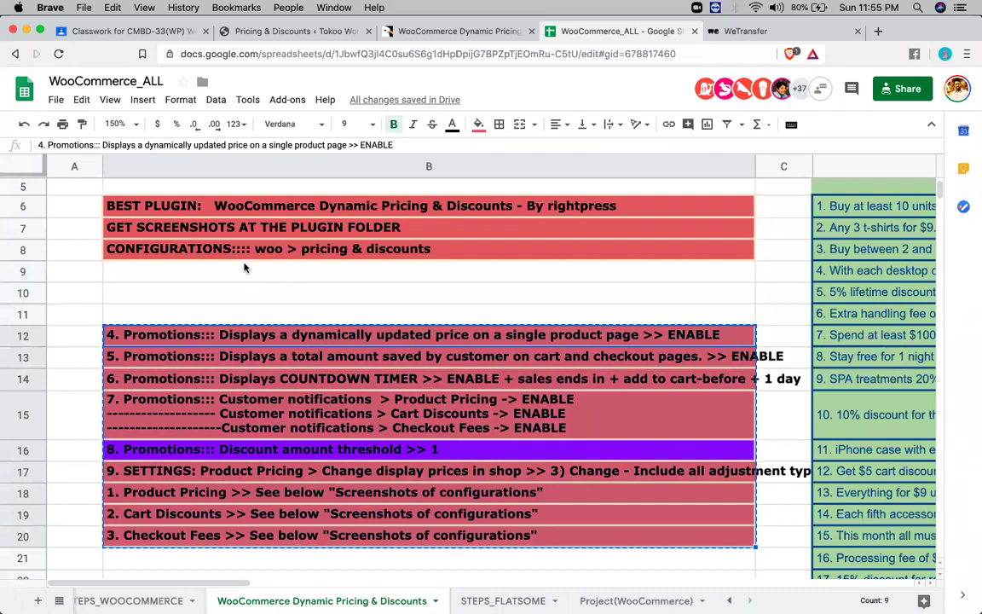
{"action": "left_click", "coordinate": [244, 268]}
{"action": "key", "text": "cmd+v"}
{"action": "key", "text": "Down"}
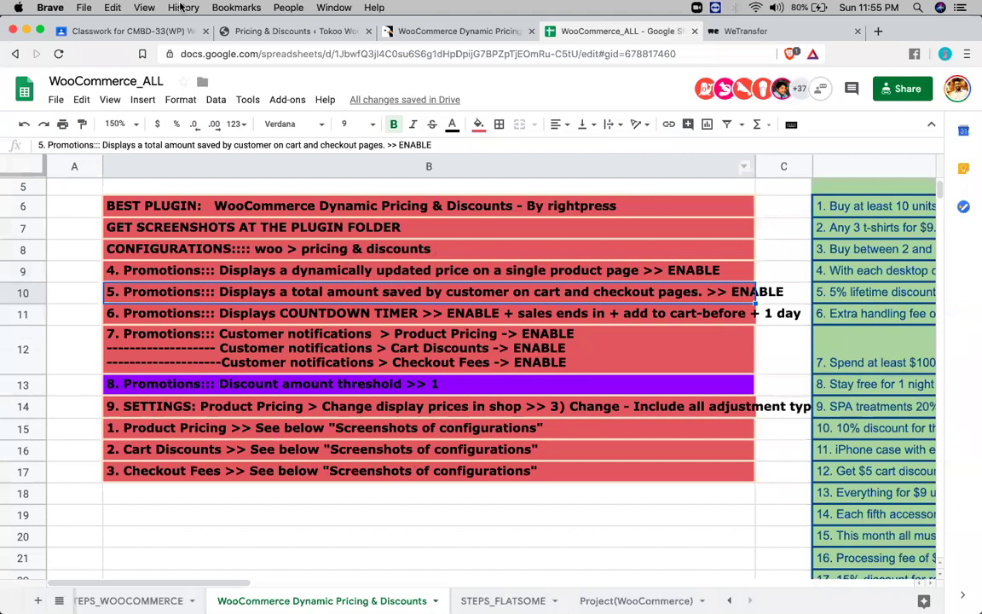
Step: Return to the WordPress admin and open the Promotion settings of Pricing & Discounts
{"action": "left_click", "coordinate": [256, 33]}
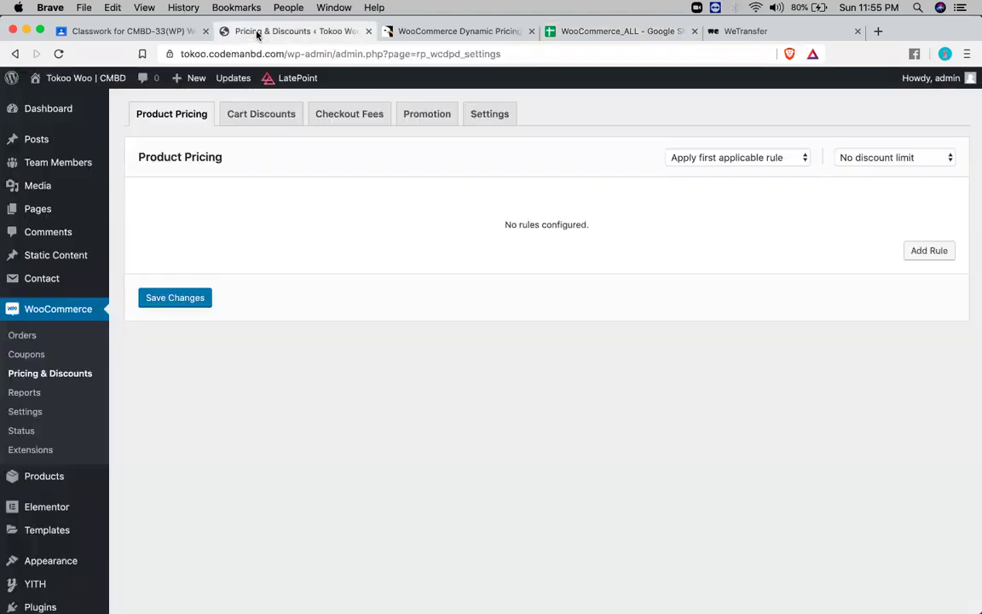
{"action": "left_click", "coordinate": [449, 120]}
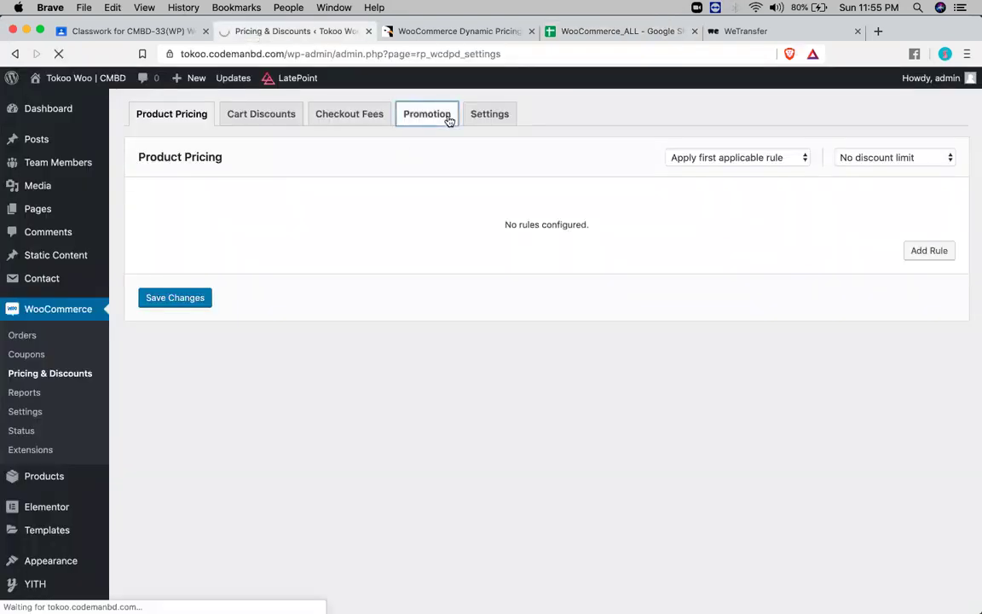
{"action": "left_click", "coordinate": [596, 31]}
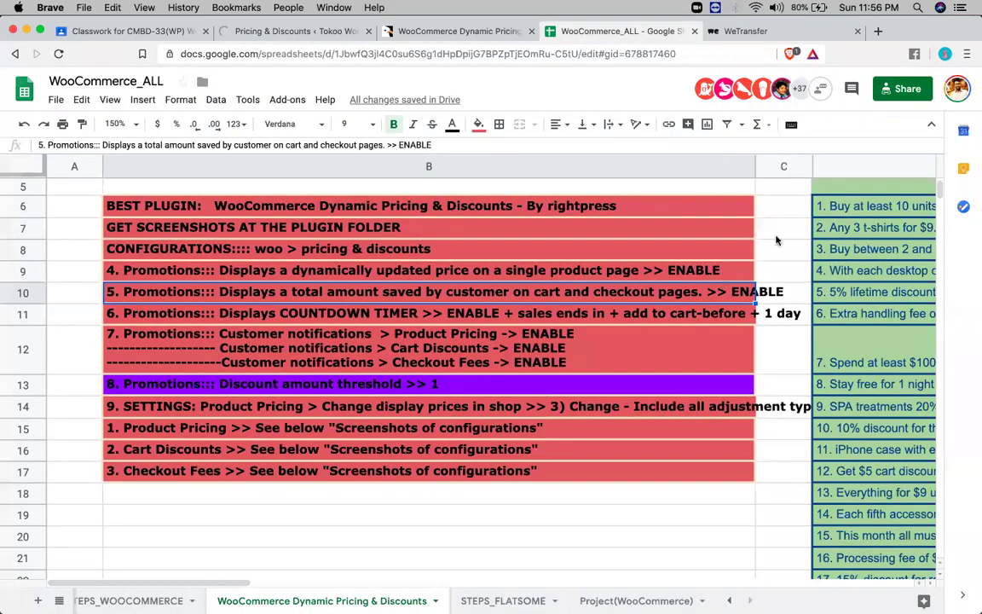
{"action": "left_click", "coordinate": [247, 31]}
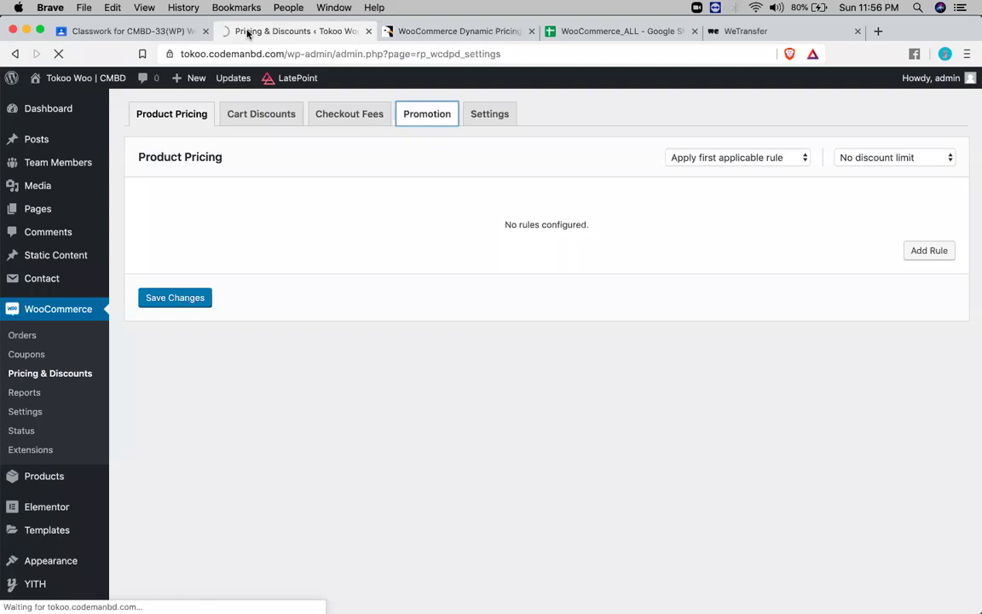
{"action": "left_click", "coordinate": [182, 112]}
{"action": "left_click", "coordinate": [447, 114]}
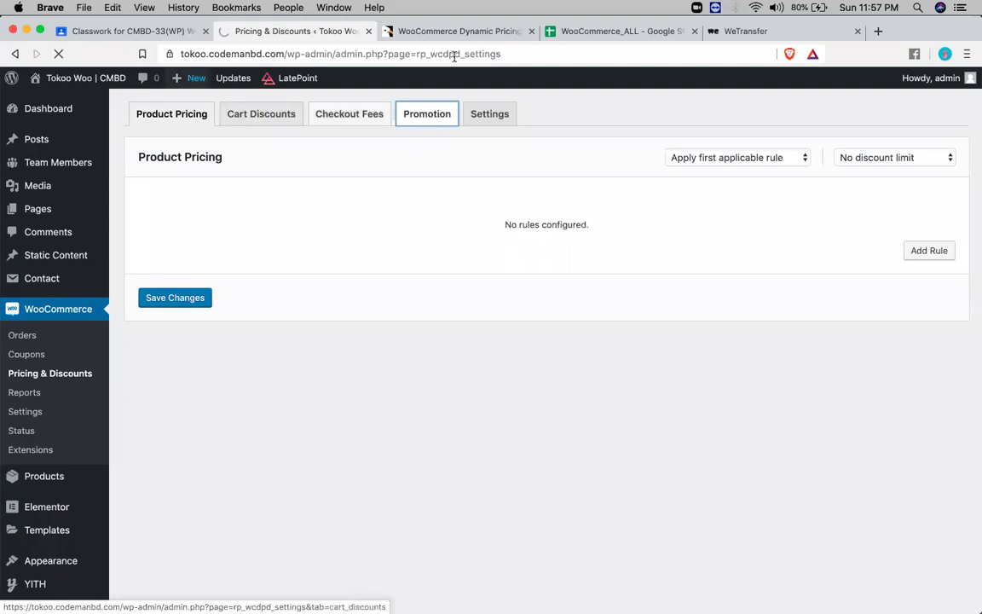
{"action": "left_click", "coordinate": [753, 10]}
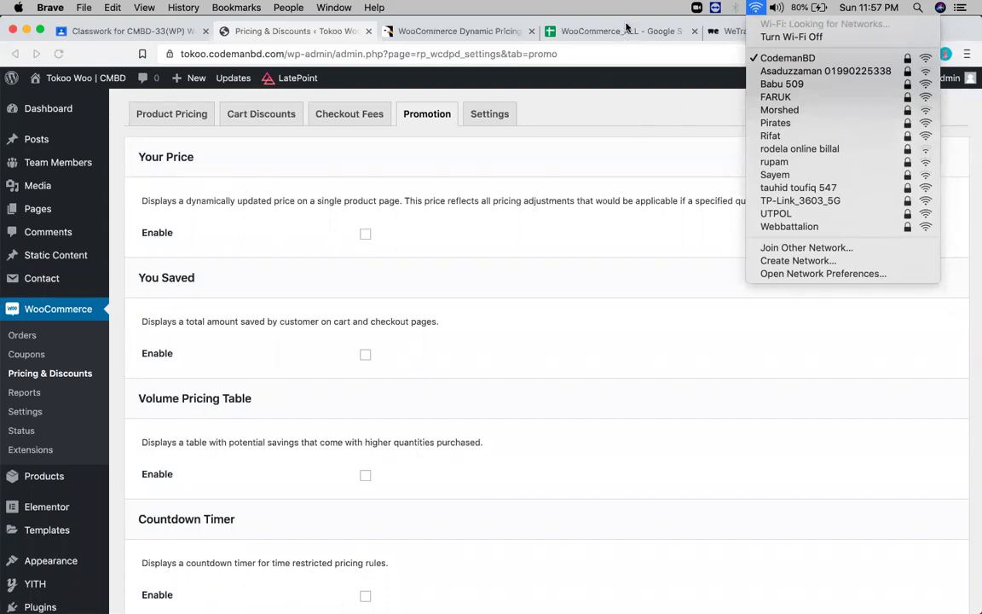
Step: Consult the Promotions notes in the spreadsheet, and enable the Your Price promotion in the plugin settings
{"action": "left_click", "coordinate": [565, 25]}
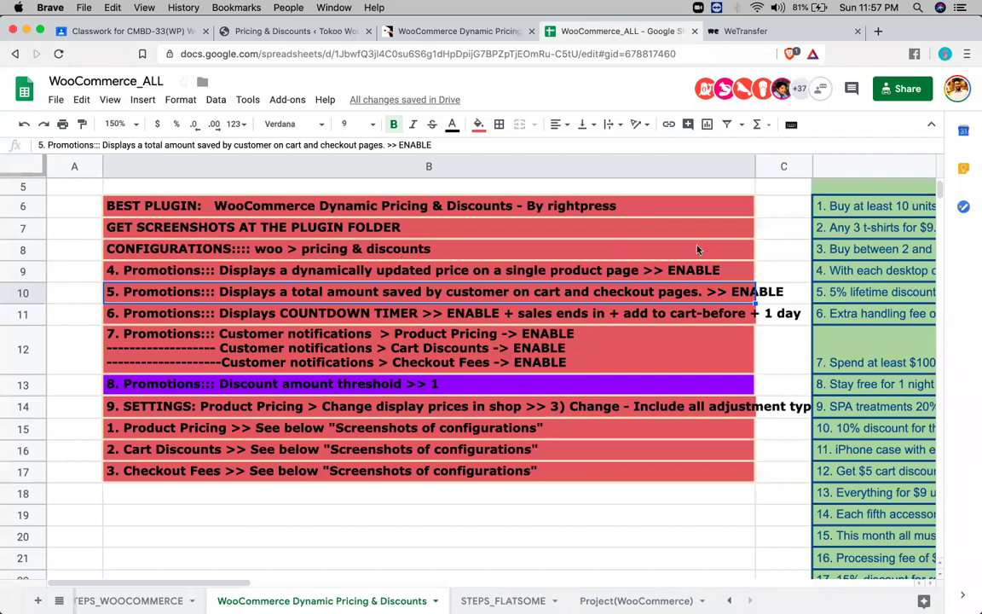
{"action": "left_click", "coordinate": [327, 36]}
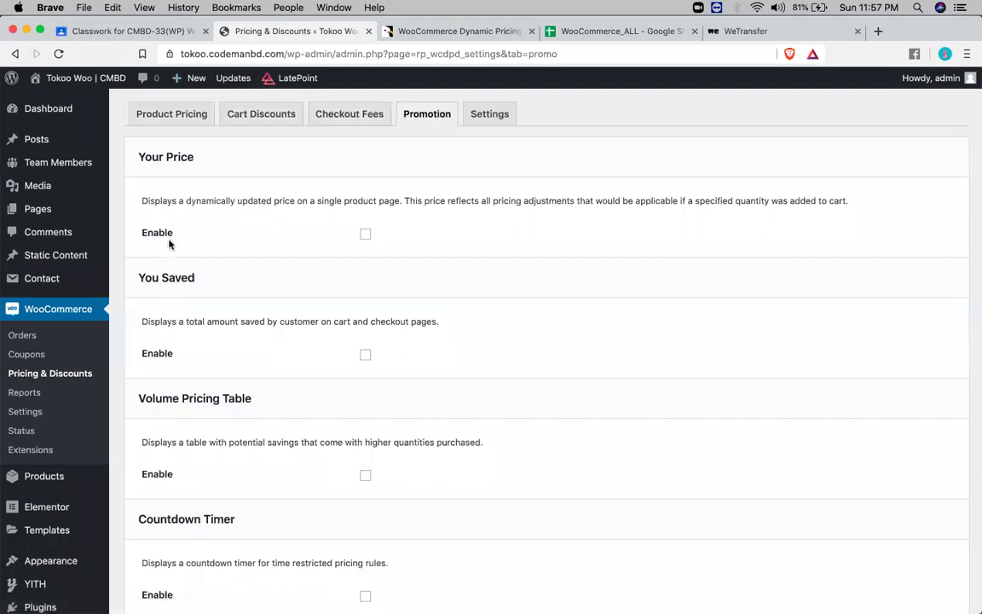
{"action": "left_click", "coordinate": [365, 234]}
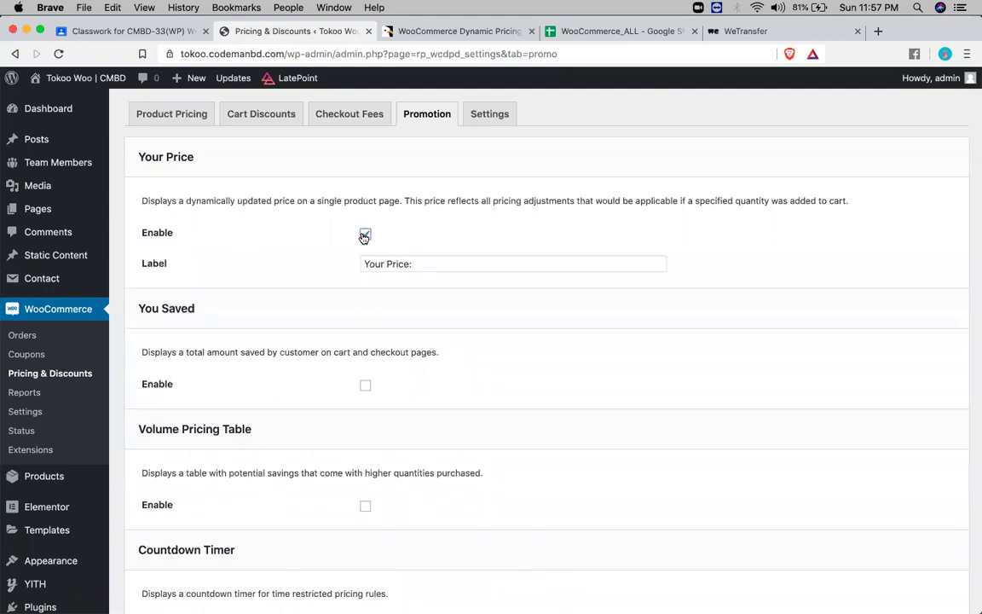
Step: Close the CodeCanyon plugin page and enable the You Saved promotion in the Pricing & Discounts settings
{"action": "left_click", "coordinate": [614, 31]}
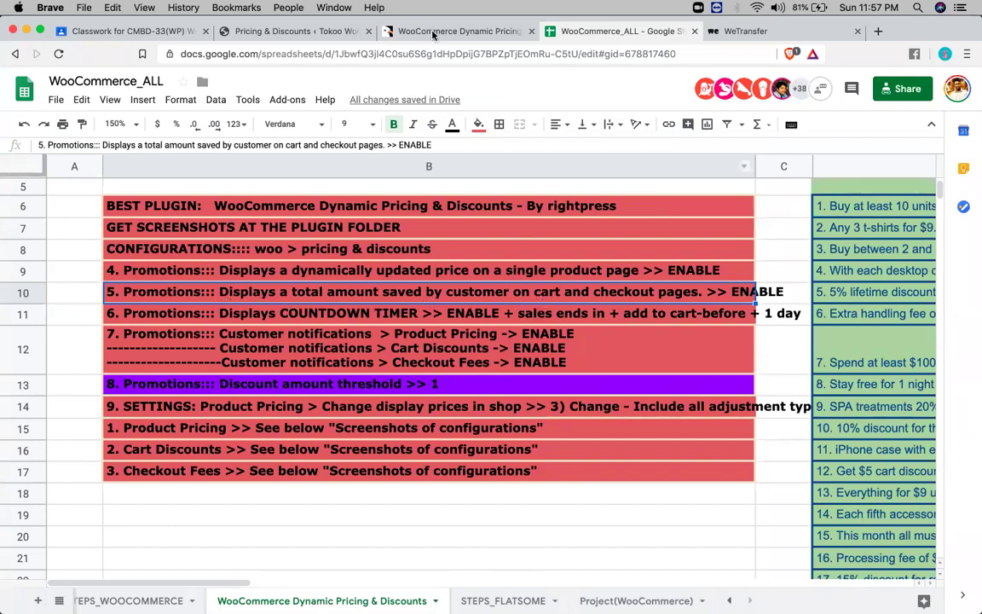
{"action": "left_click", "coordinate": [477, 32]}
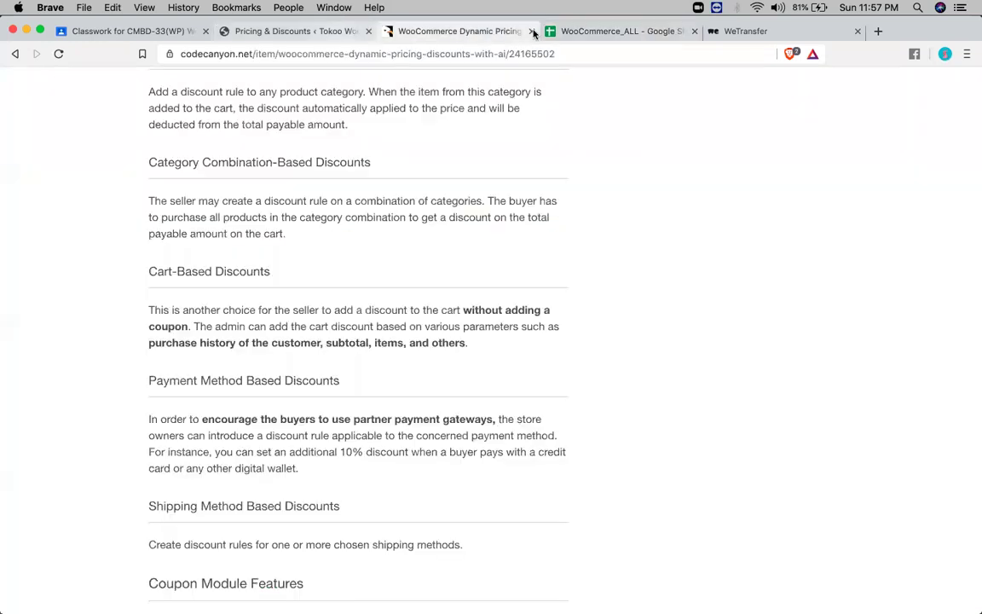
{"action": "key", "text": "ctrl+shift+Tab"}
{"action": "left_click", "coordinate": [532, 32]}
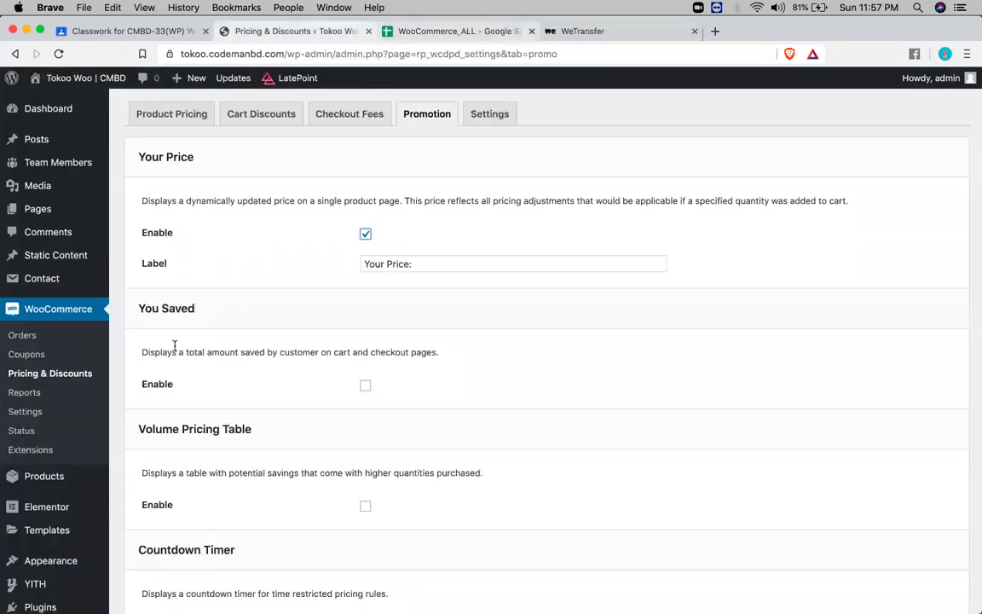
{"action": "left_click", "coordinate": [365, 385]}
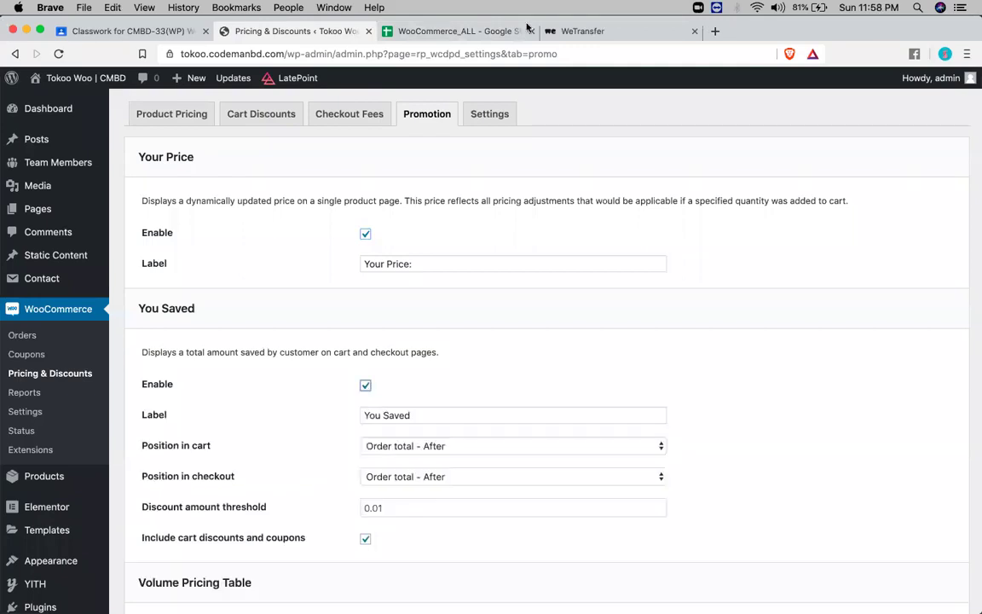
Step: Enable the Countdown Timer promotion and check its label, position and time limit against note 6 in the WooCommerce_ALL spreadsheet
{"action": "left_click", "coordinate": [474, 37]}
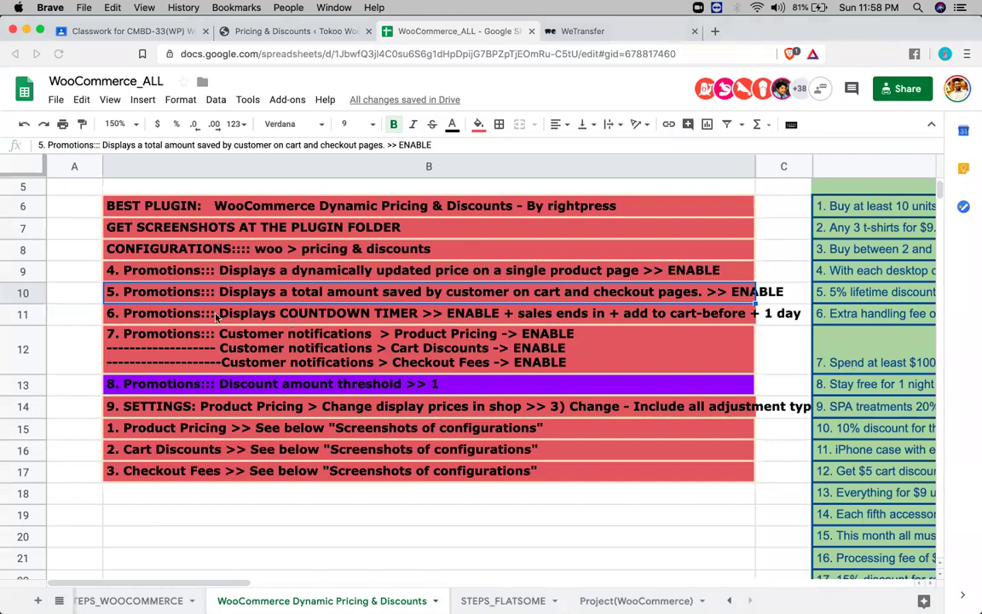
{"action": "left_click", "coordinate": [296, 315]}
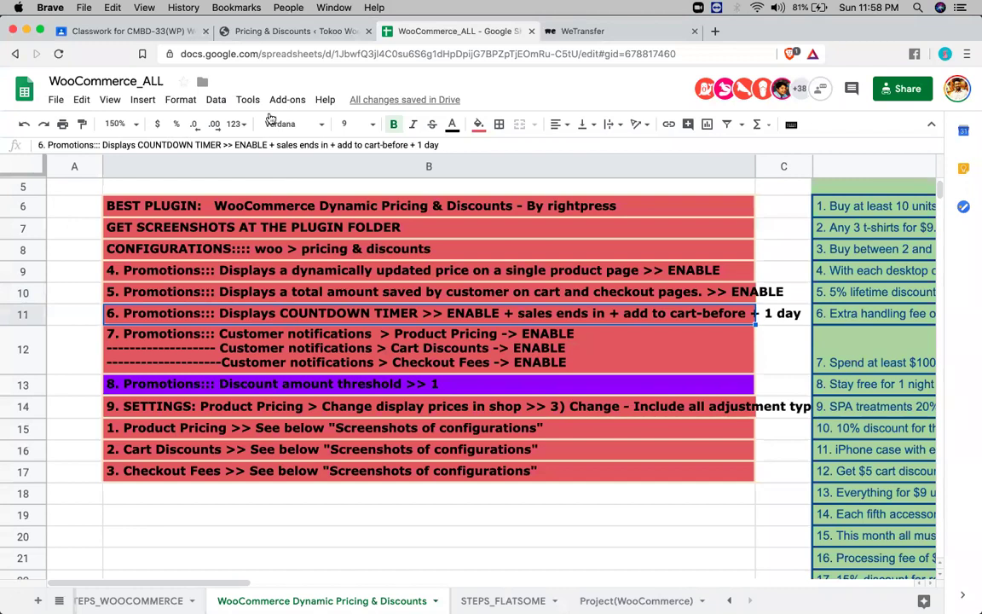
{"action": "left_click", "coordinate": [286, 34]}
{"action": "scroll", "coordinate": [478, 344], "scroll_direction": "down", "scroll_amount": 2}
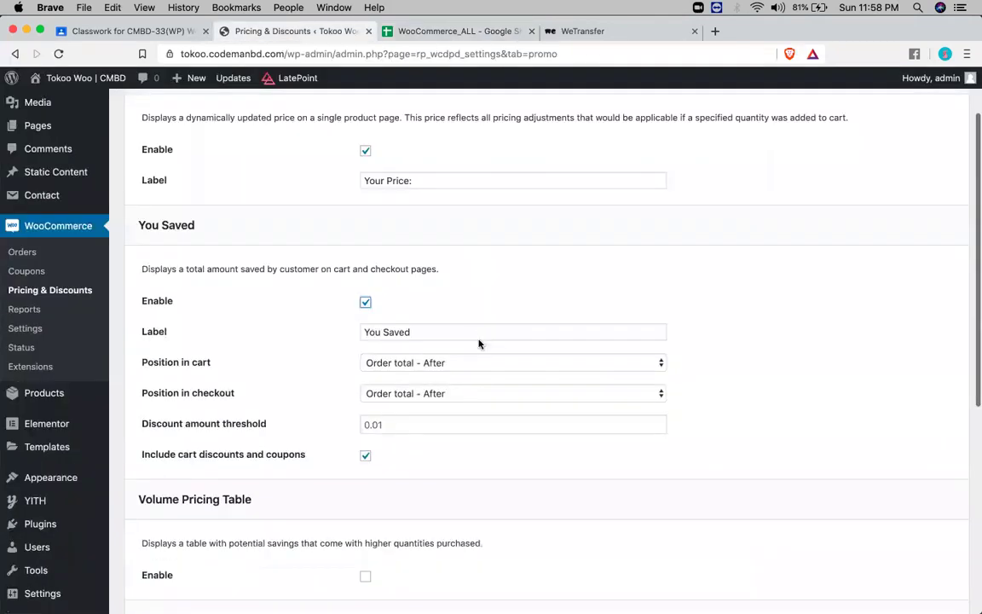
{"action": "scroll", "coordinate": [478, 343], "scroll_direction": "down", "scroll_amount": 4}
{"action": "scroll", "coordinate": [479, 343], "scroll_direction": "down", "scroll_amount": 2}
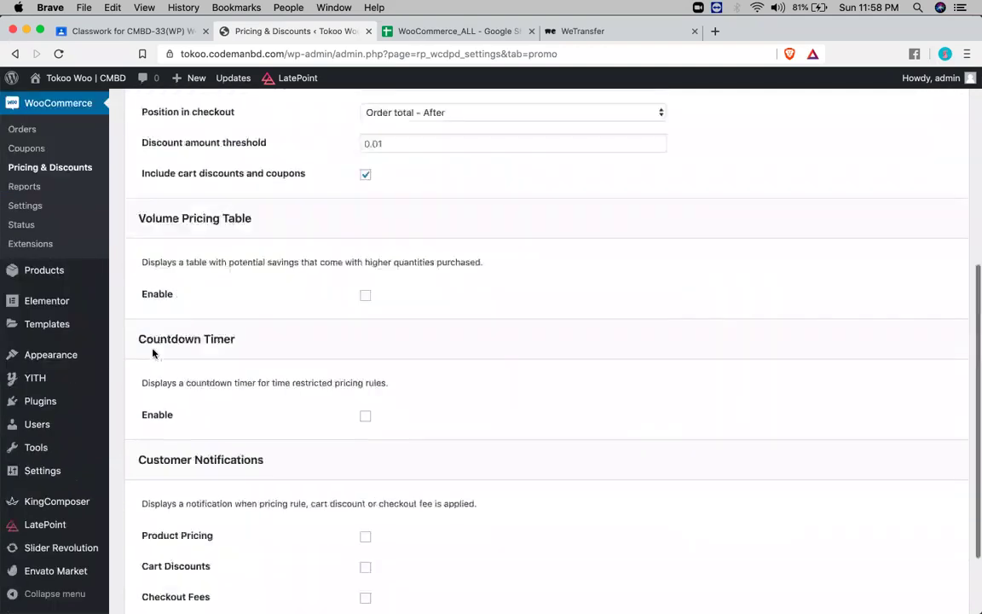
{"action": "left_click", "coordinate": [366, 418]}
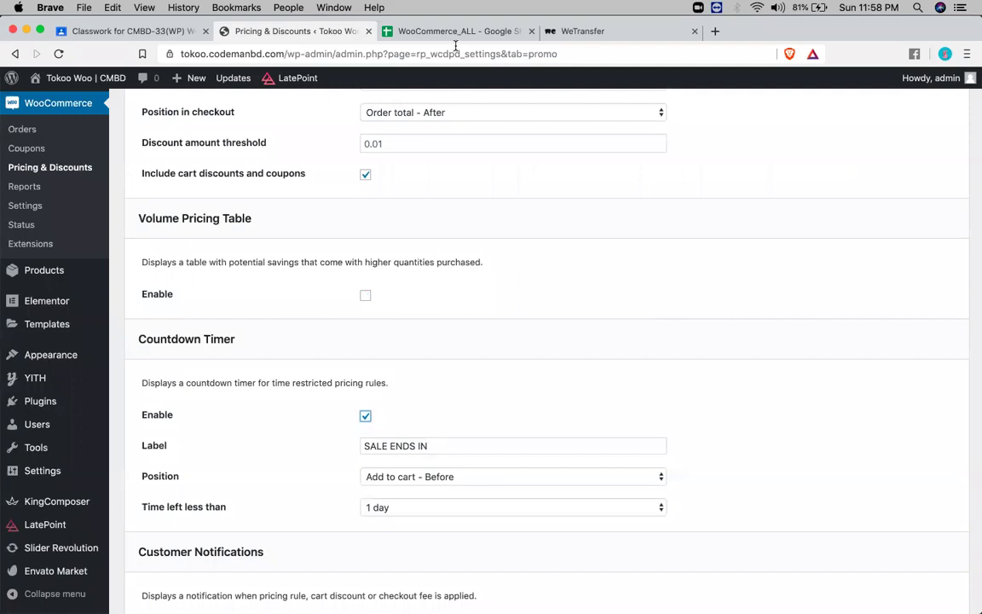
{"action": "key", "text": "ctrl+Tab"}
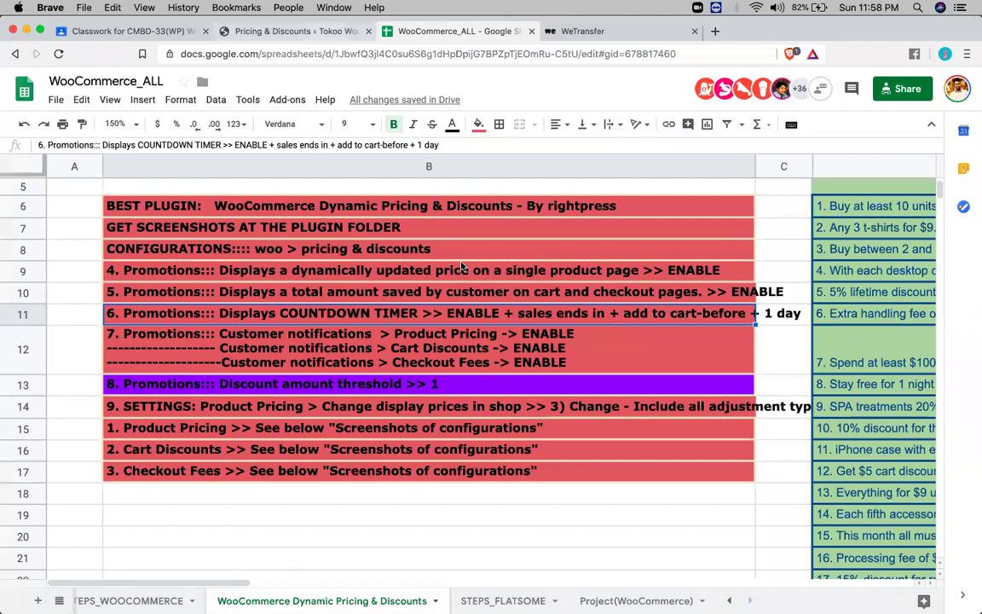
{"action": "key", "text": "ctrl+shift+Tab"}
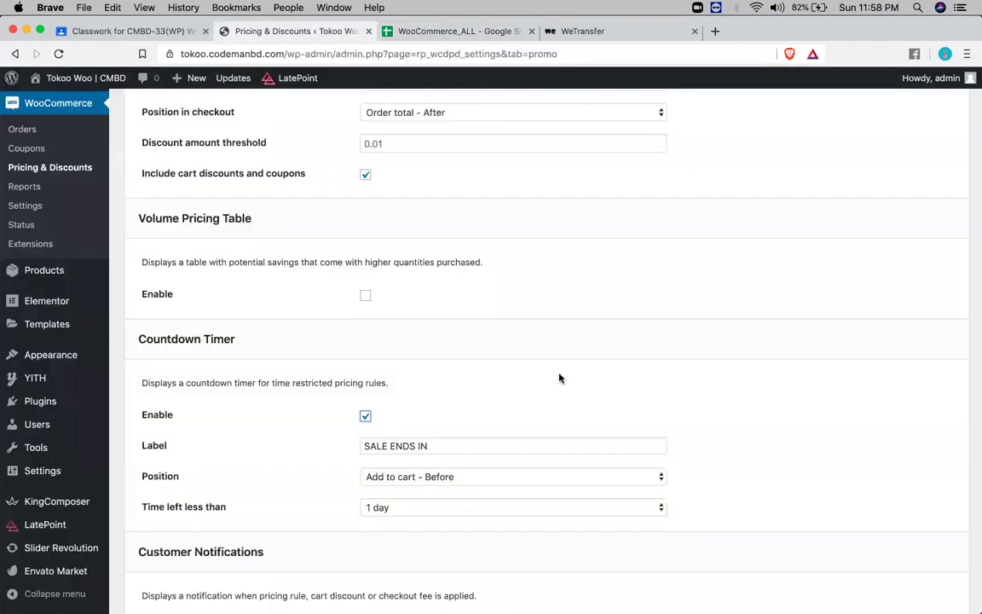
{"action": "scroll", "coordinate": [559, 378], "scroll_direction": "down", "scroll_amount": 4}
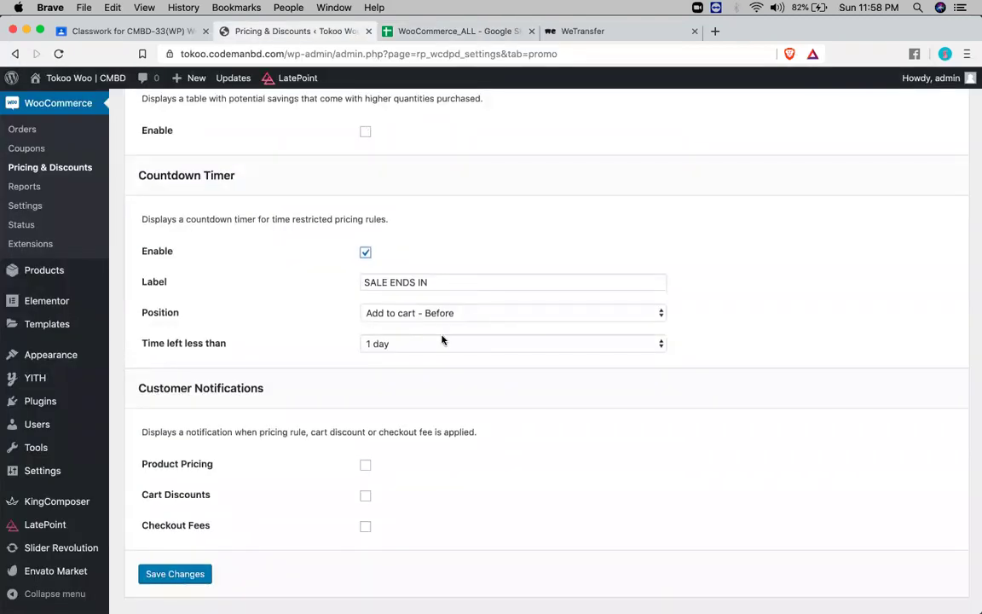
{"action": "left_click", "coordinate": [433, 316]}
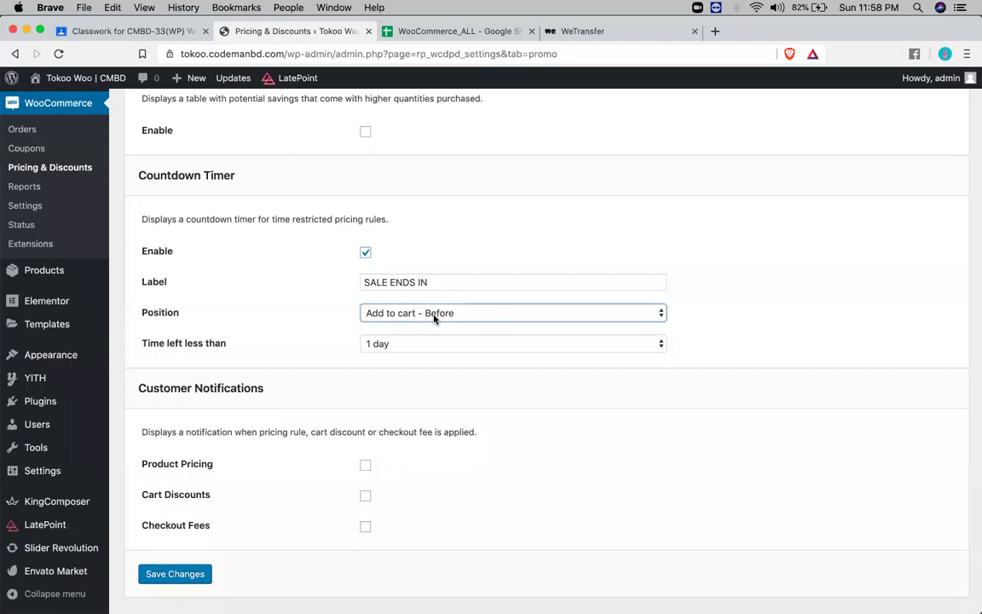
{"action": "left_click", "coordinate": [438, 31]}
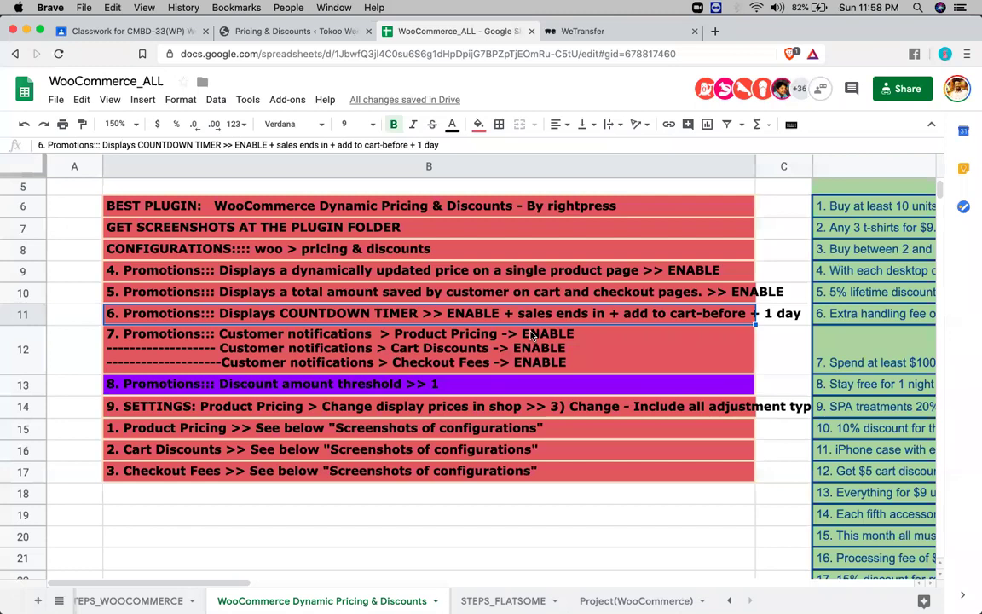
Step: Shorten note 6 about the countdown timer so that it ends at ENABLE, removing the label, position and 1 day details
{"action": "double_click", "coordinate": [400, 315]}
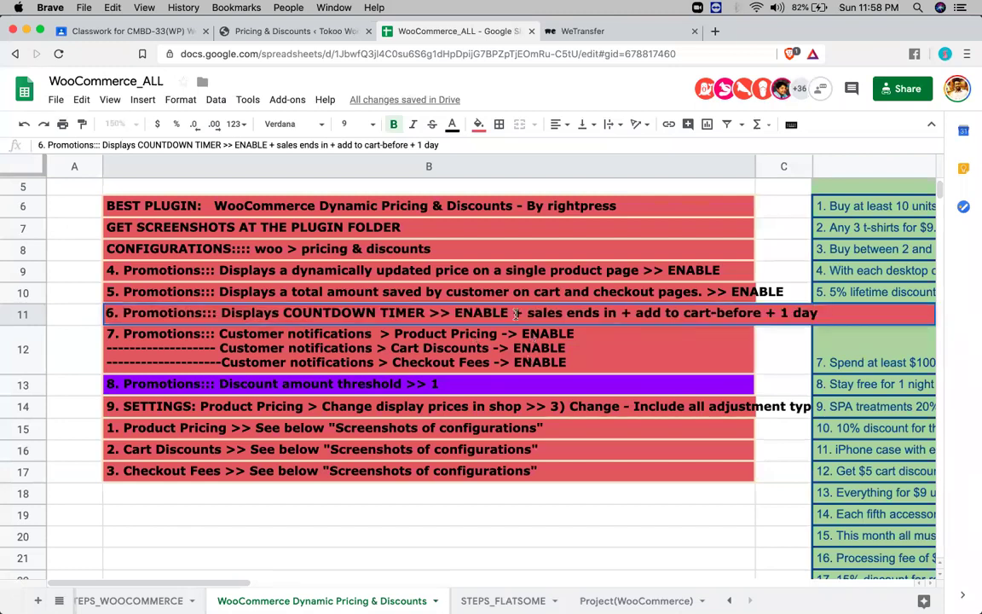
{"action": "left_click", "coordinate": [514, 313]}
{"action": "key", "text": "shift+End"}
{"action": "key", "text": "BackSpace"}
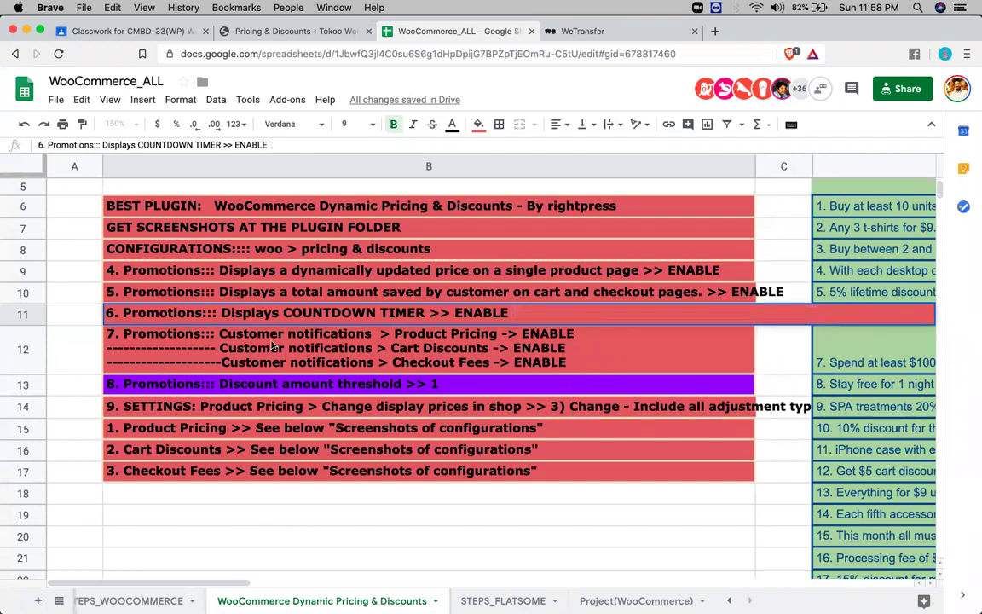
{"action": "left_click", "coordinate": [550, 338]}
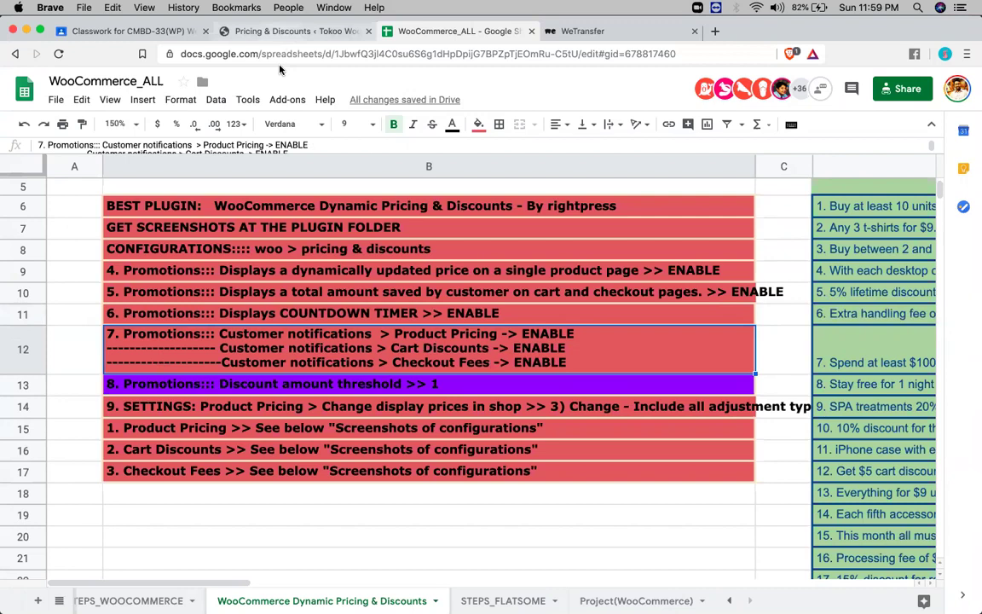
Step: Enable the Product Pricing, Cart Discounts and Checkout Fees customer notifications in the Promotion settings and save the changes
{"action": "key", "text": "ctrl+shift+Tab"}
{"action": "scroll", "coordinate": [277, 373], "scroll_direction": "down", "scroll_amount": 1}
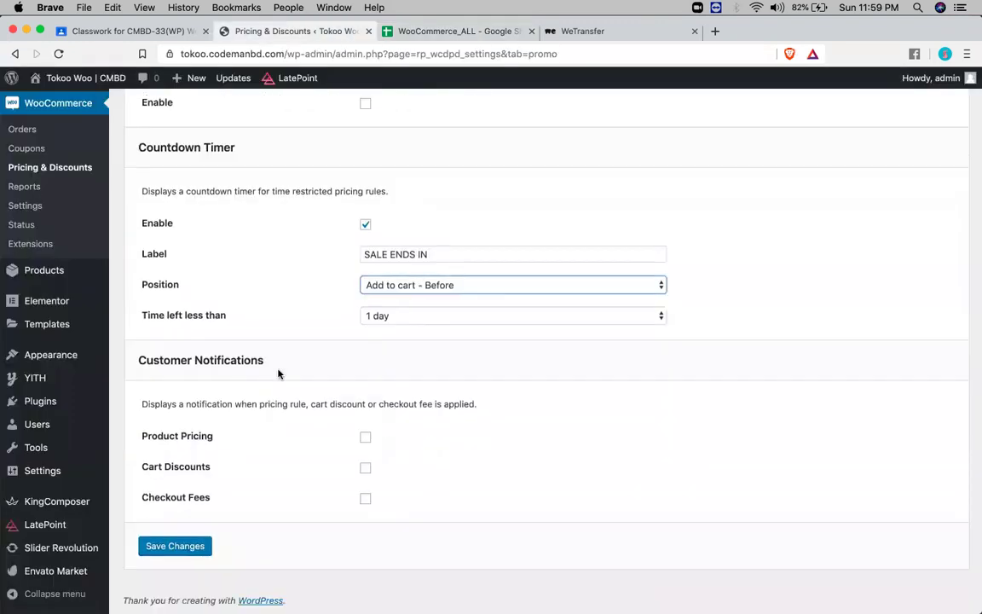
{"action": "left_click_drag", "start_coordinate": [278, 373], "coordinate": [153, 361]}
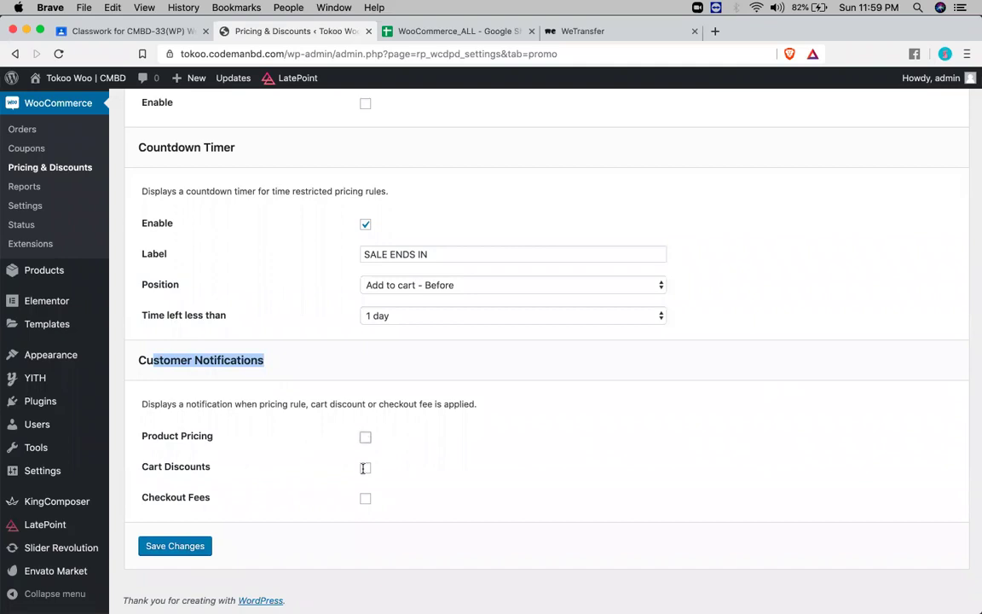
{"action": "left_click", "coordinate": [365, 436]}
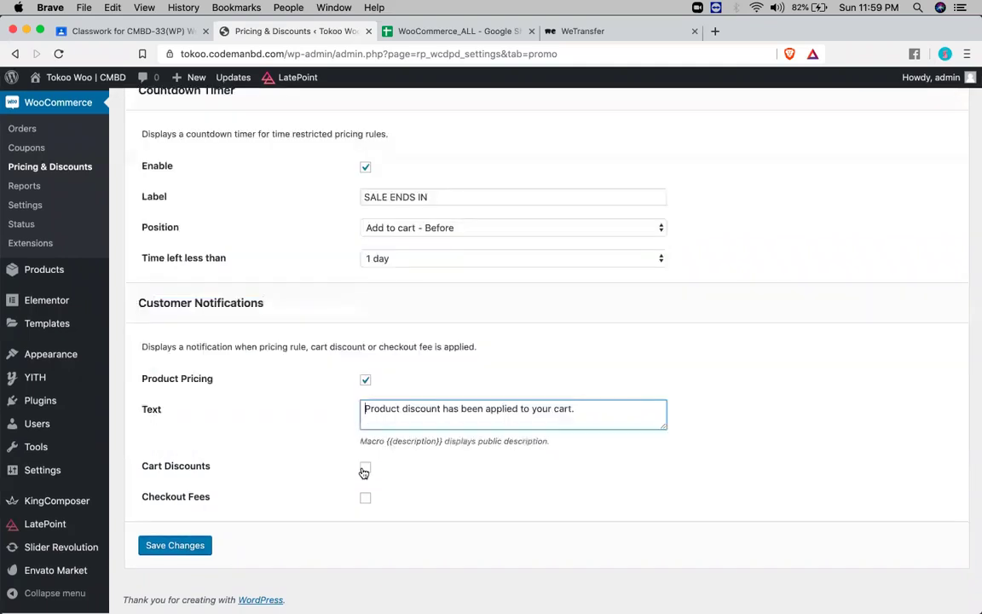
{"action": "left_click", "coordinate": [365, 470]}
{"action": "scroll", "coordinate": [368, 527], "scroll_direction": "down", "scroll_amount": 2}
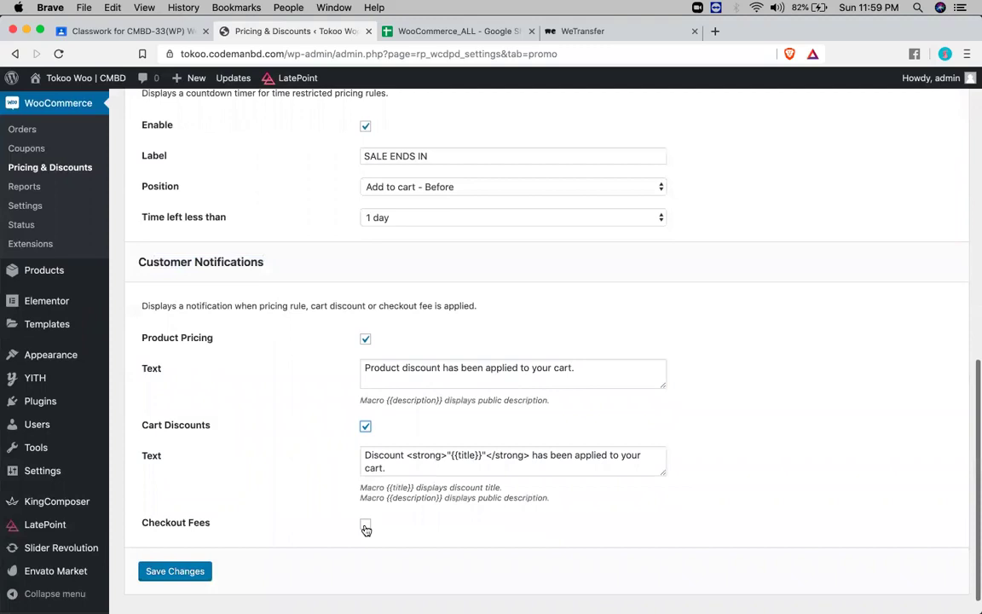
{"action": "left_click", "coordinate": [365, 525]}
{"action": "scroll", "coordinate": [192, 548], "scroll_direction": "down", "scroll_amount": 3}
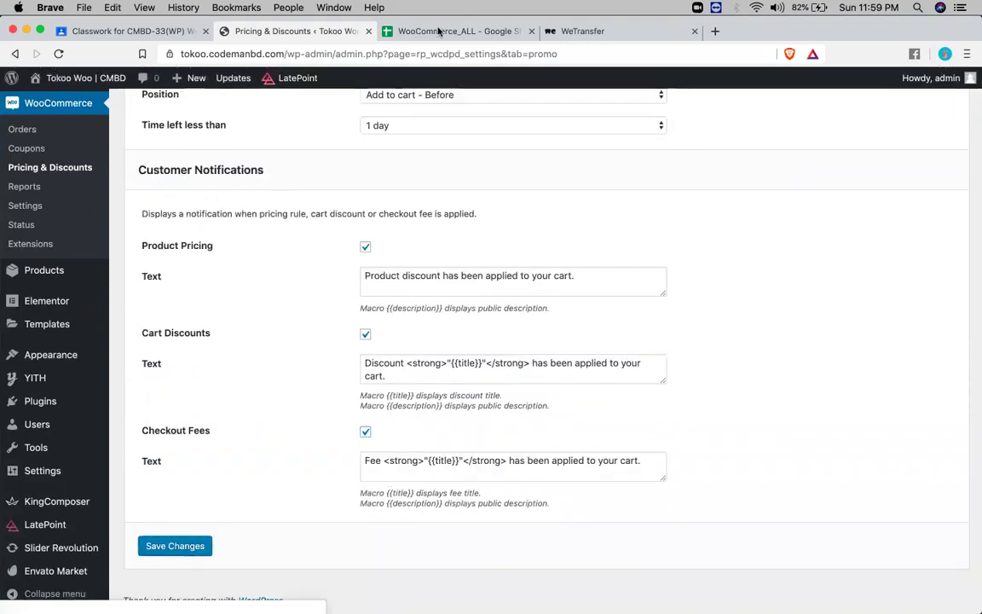
Step: Compare the Your Price and You Saved sections of the Promotion settings with notes 4 and 5 in the WooCommerce_ALL spreadsheet
{"action": "key", "text": "ctrl+Tab"}
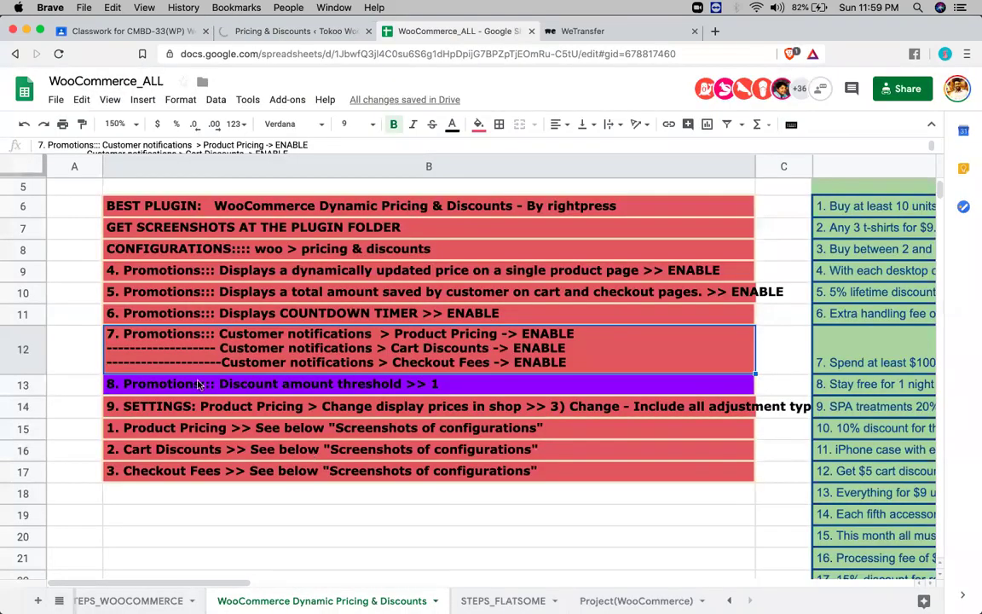
{"action": "left_click", "coordinate": [422, 386]}
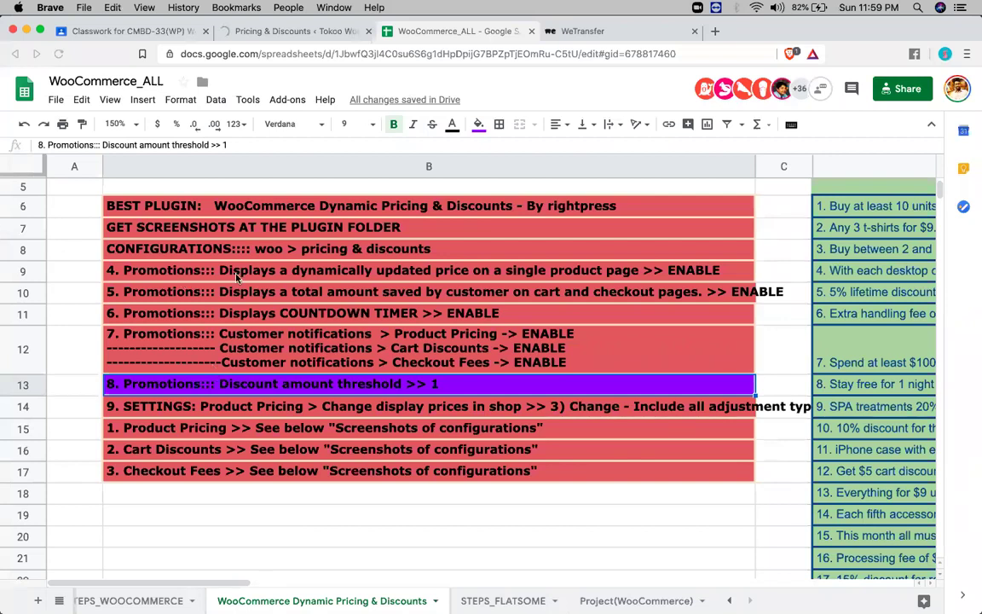
{"action": "left_click", "coordinate": [253, 31]}
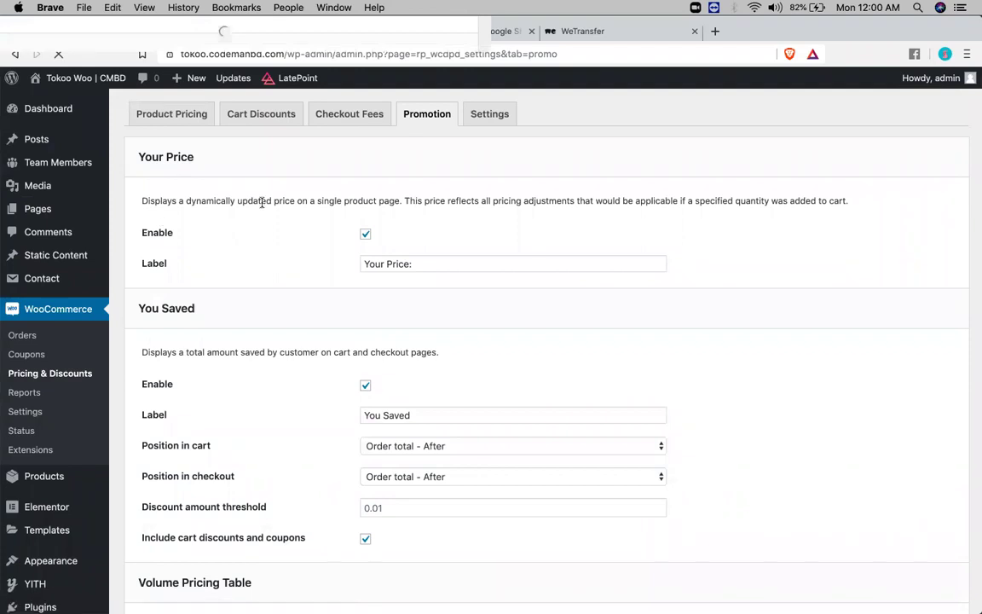
{"action": "left_click_drag", "start_coordinate": [262, 202], "coordinate": [141, 201]}
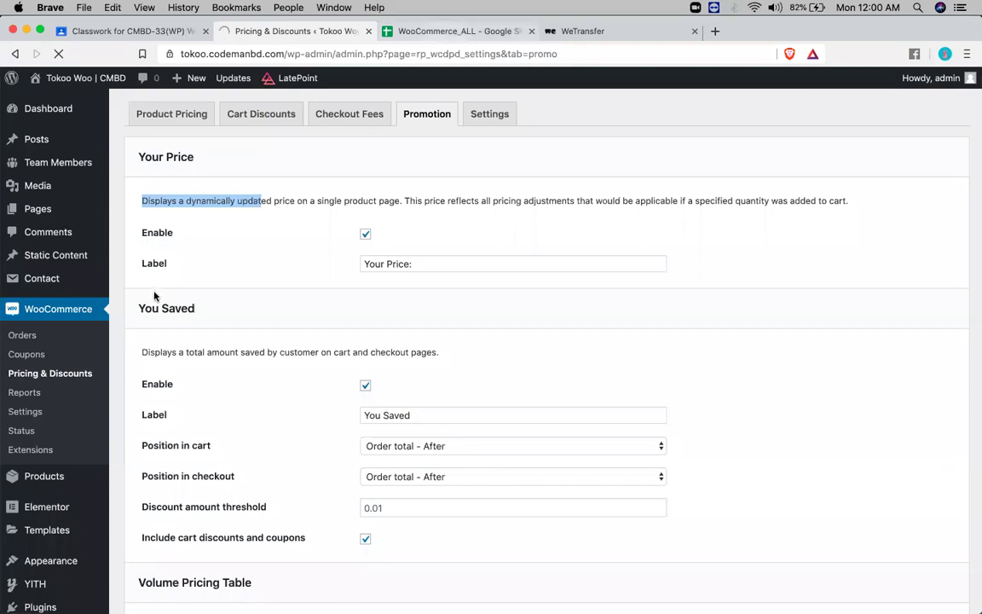
{"action": "key", "text": "ctrl+Tab"}
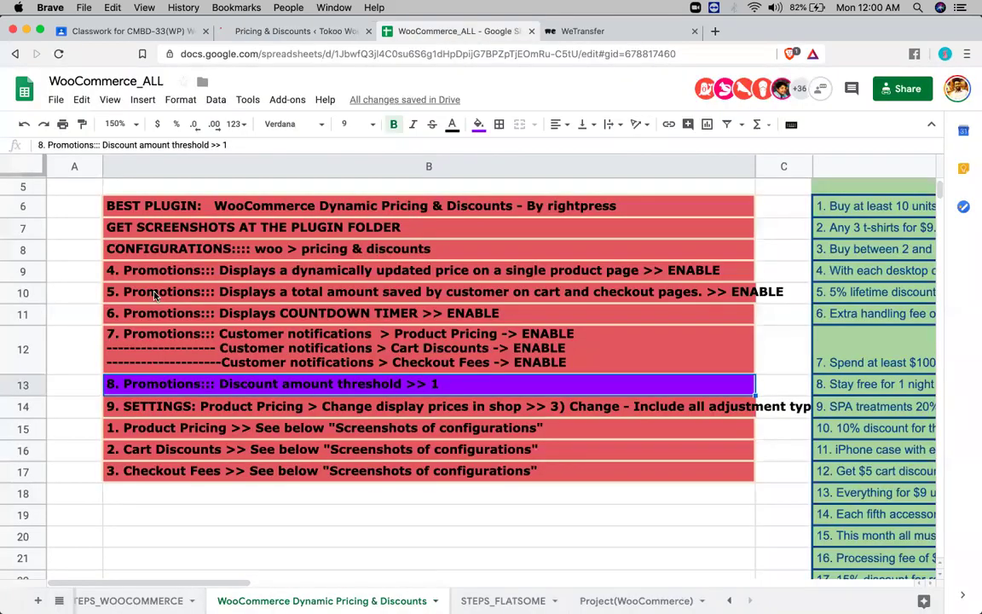
{"action": "left_click", "coordinate": [155, 294]}
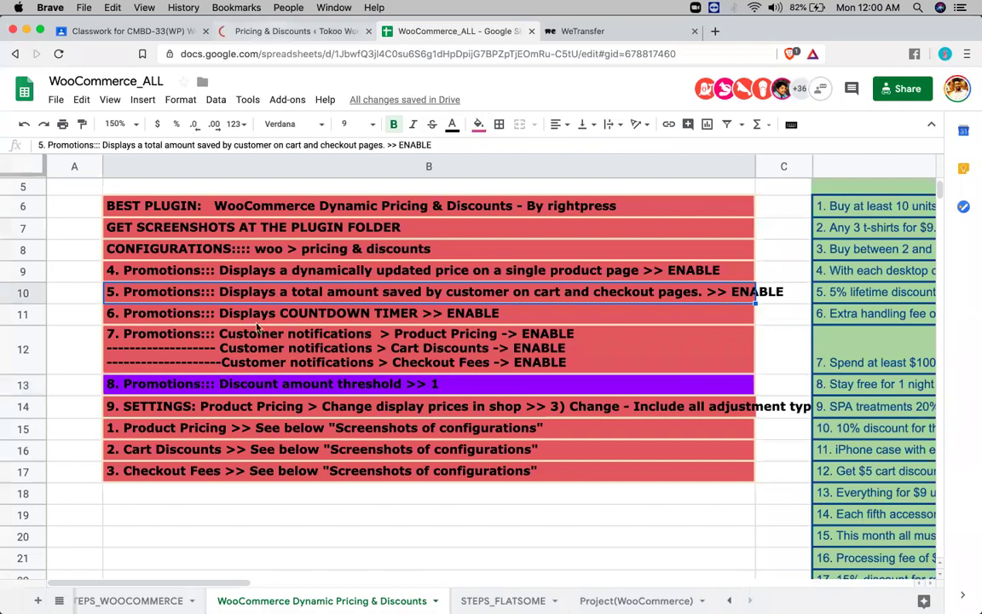
{"action": "key", "text": "ctrl+shift+Tab"}
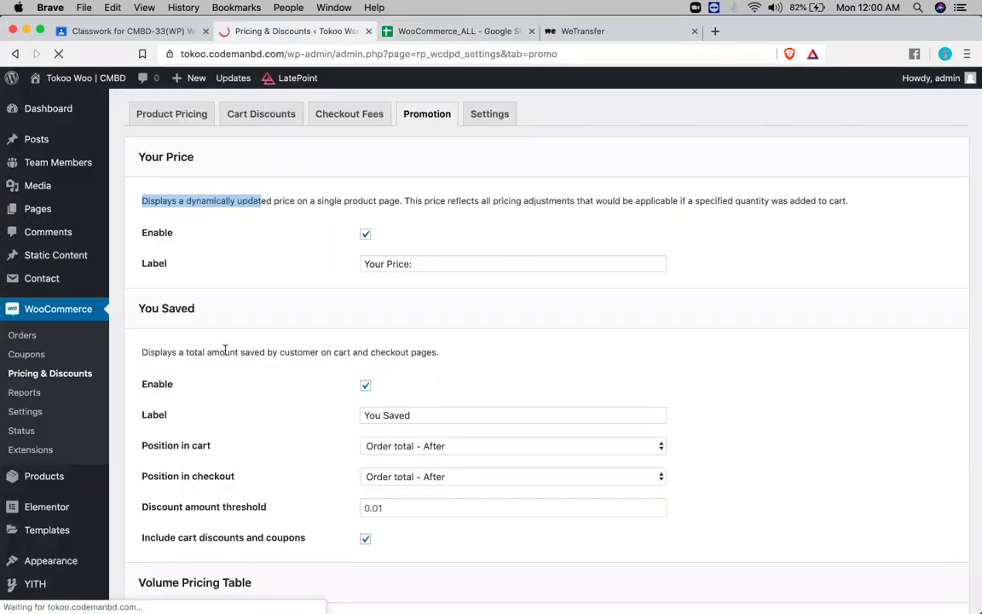
{"action": "left_click_drag", "start_coordinate": [143, 352], "coordinate": [176, 352]}
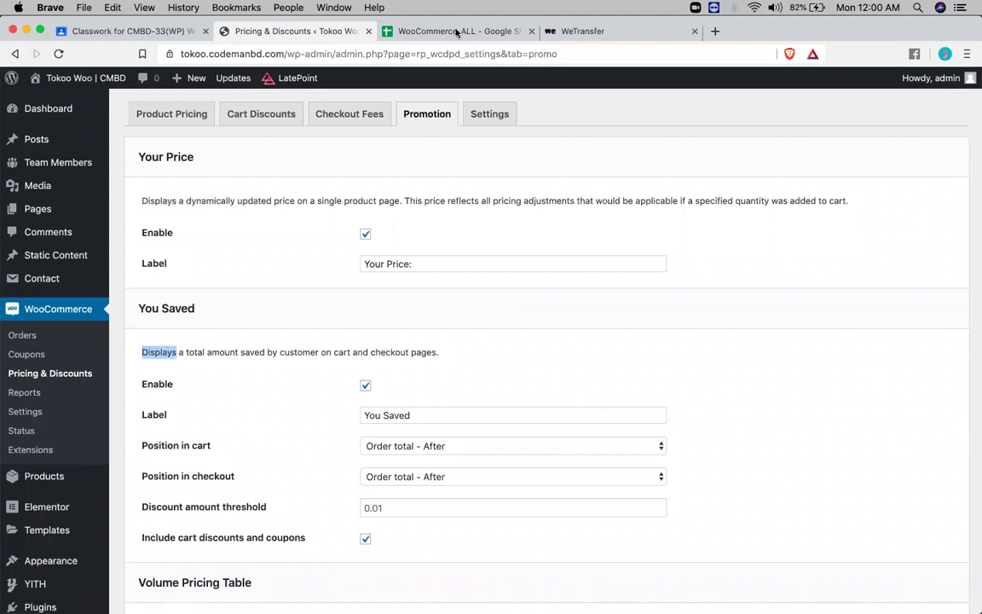
Step: Compare the Countdown Timer section with note 6 in the spreadsheet, and go on to note 7 about customer notifications
{"action": "key", "text": "ctrl+Tab"}
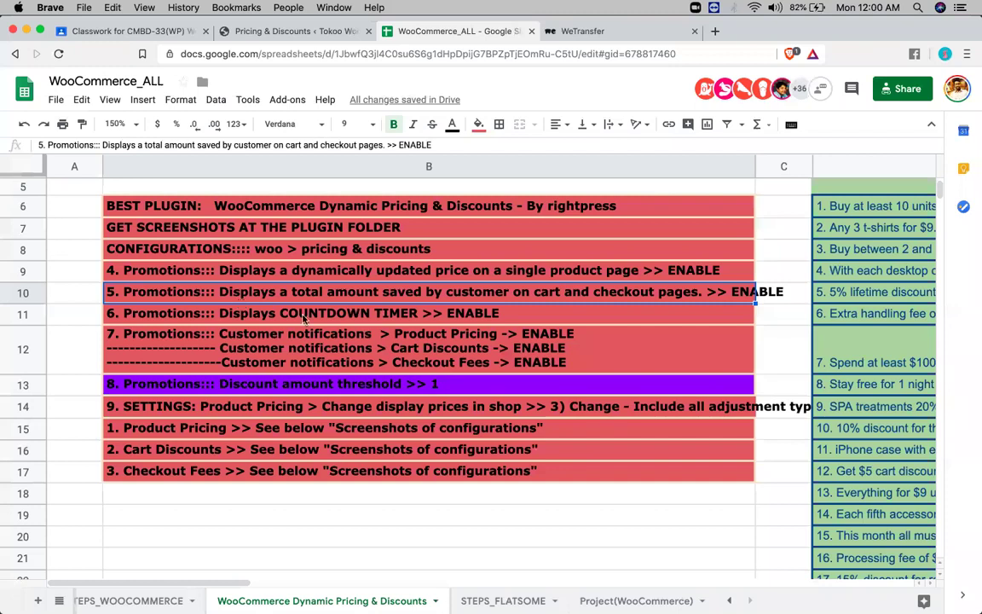
{"action": "key", "text": "Down"}
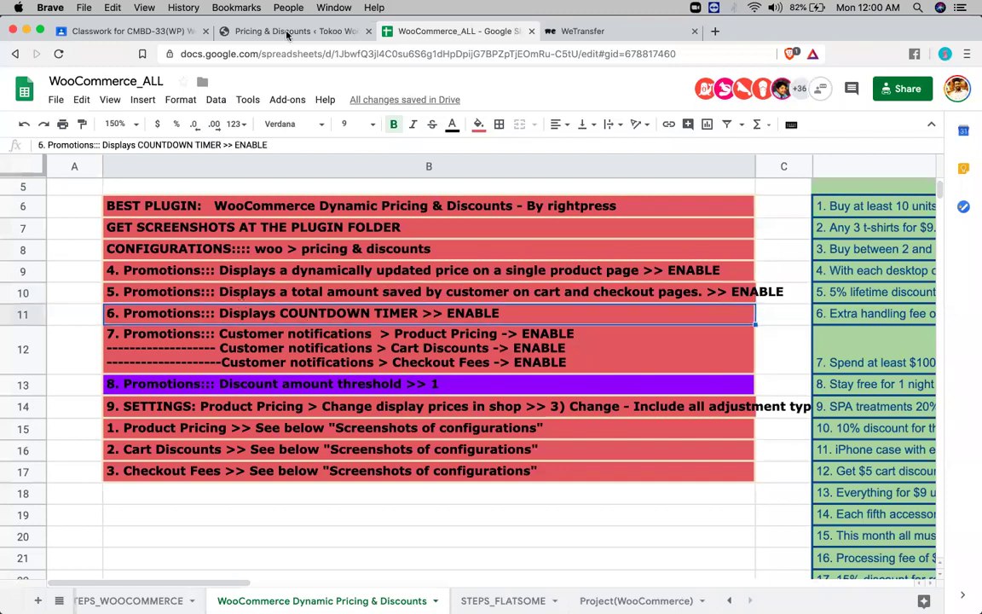
{"action": "key", "text": "ctrl+shift+Tab"}
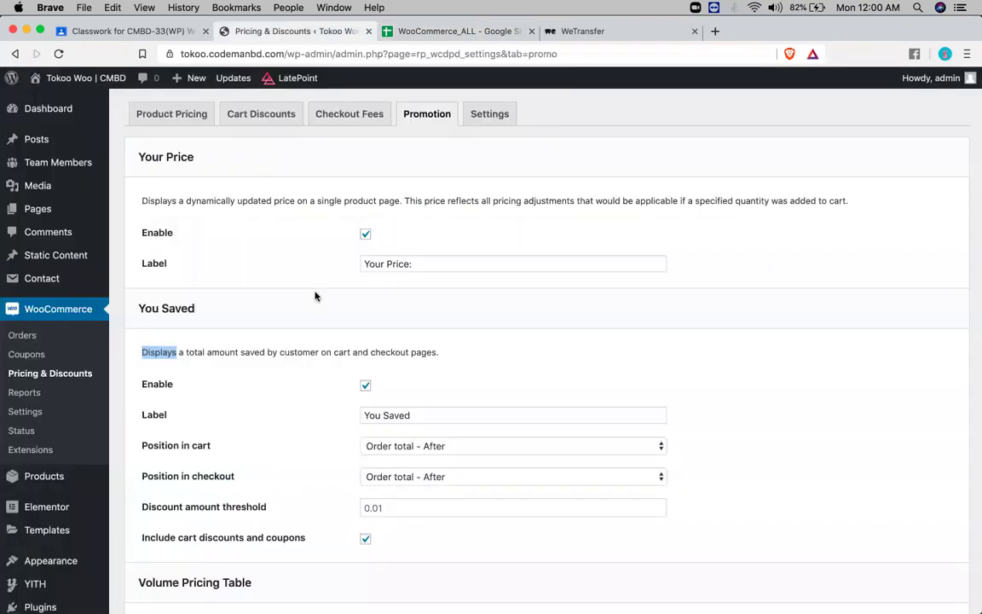
{"action": "scroll", "coordinate": [135, 433], "scroll_direction": "down", "scroll_amount": 5}
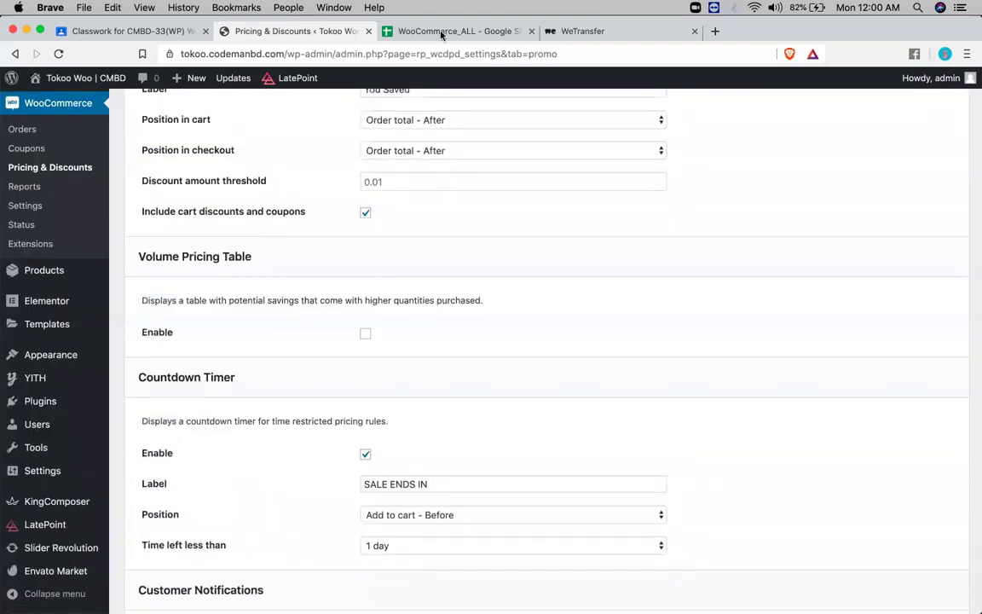
{"action": "triple_click", "coordinate": [264, 421]}
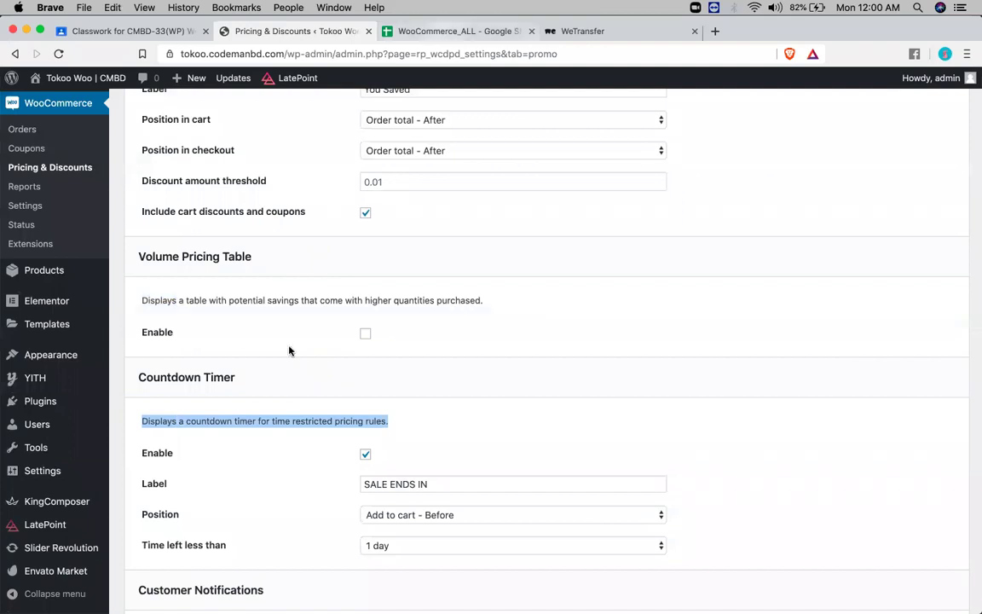
{"action": "key", "text": "ctrl+Tab"}
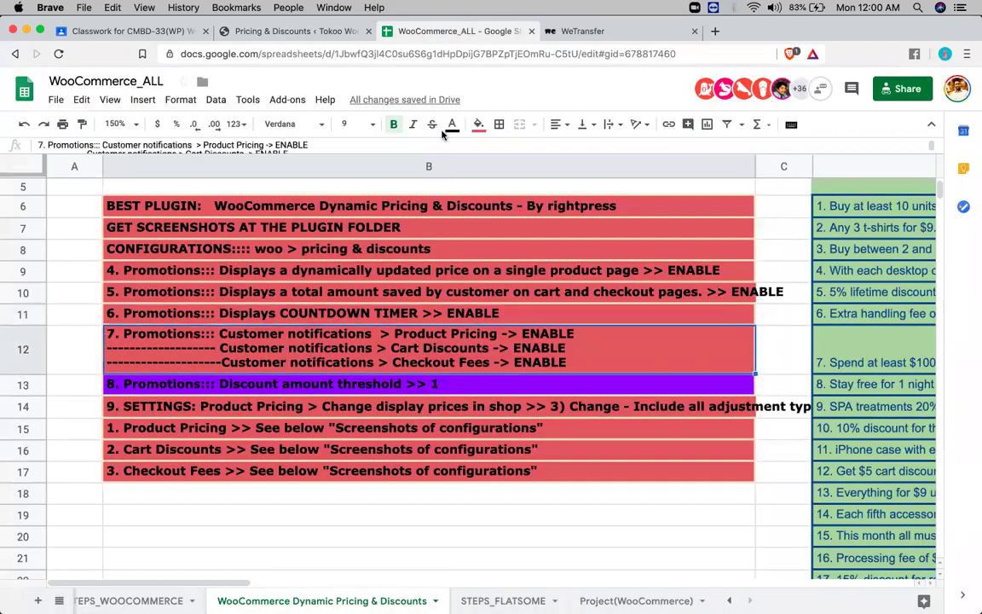
Step: Disable the Product Pricing, Cart Discounts and Checkout Fees customer notifications in the Promotion settings
{"action": "left_click", "coordinate": [298, 32]}
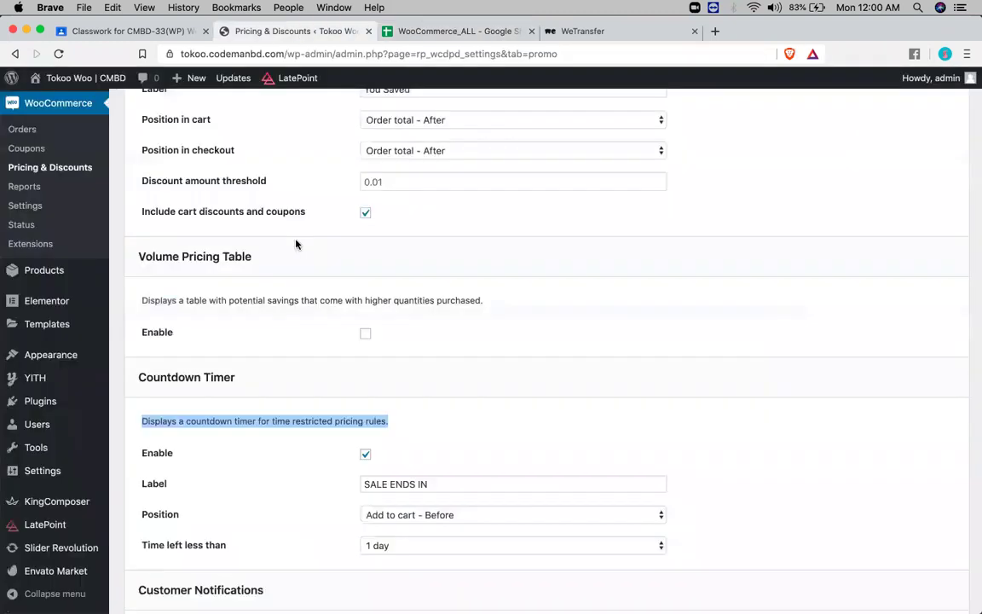
{"action": "scroll", "coordinate": [371, 329], "scroll_direction": "down", "scroll_amount": 5}
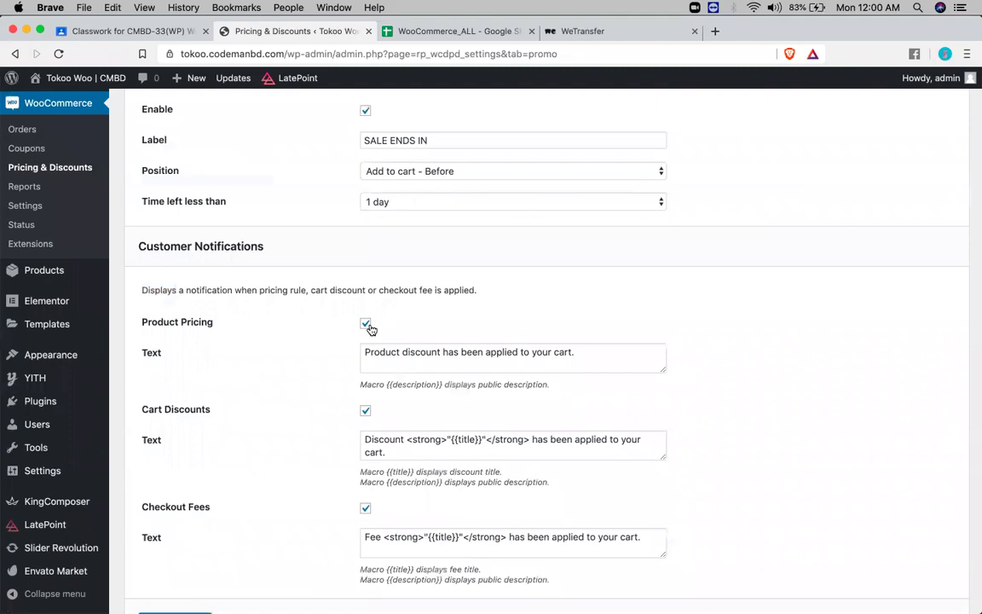
{"action": "left_click", "coordinate": [365, 323]}
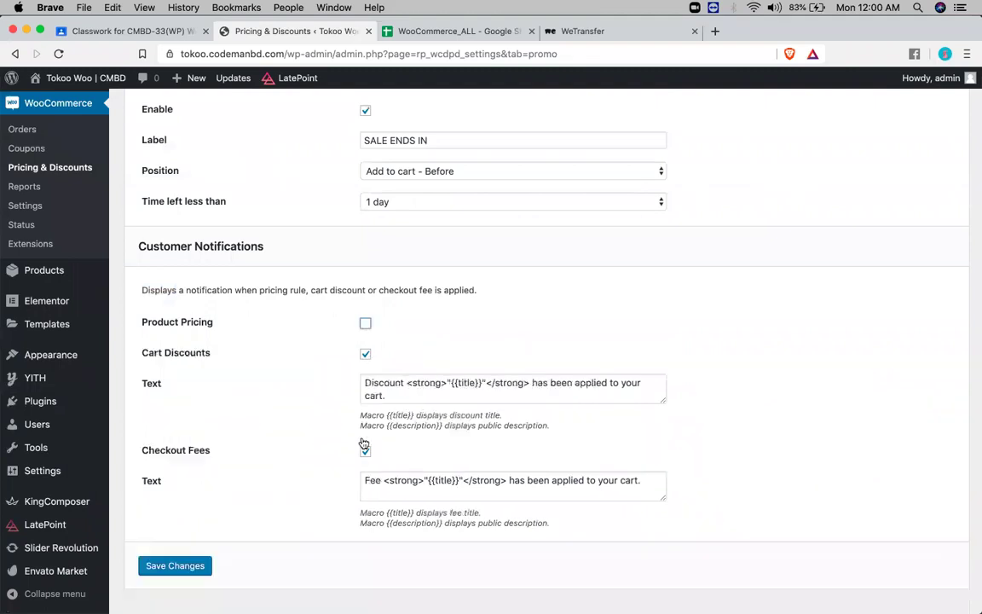
{"action": "left_click", "coordinate": [364, 354]}
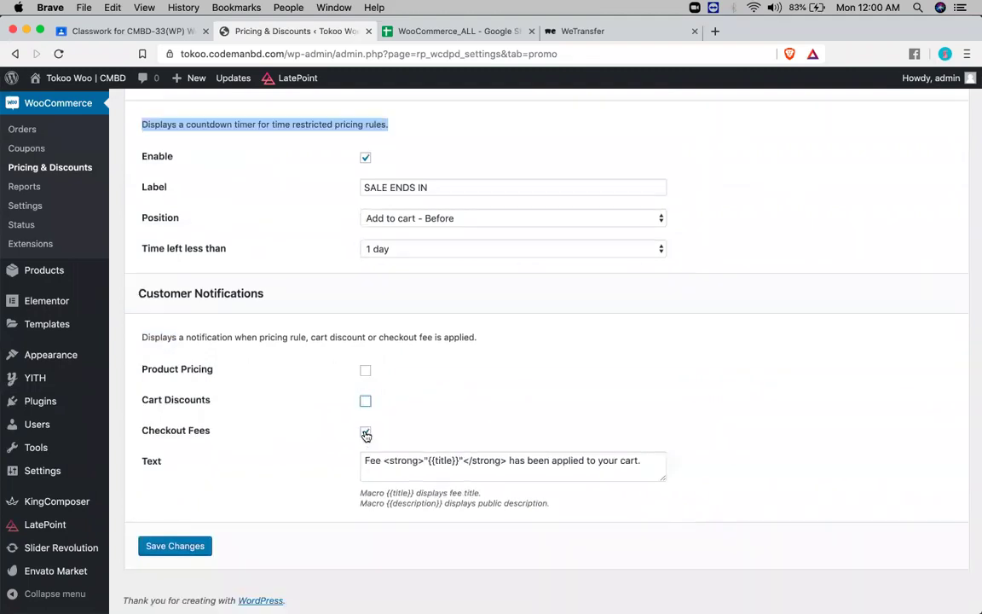
{"action": "left_click", "coordinate": [365, 433]}
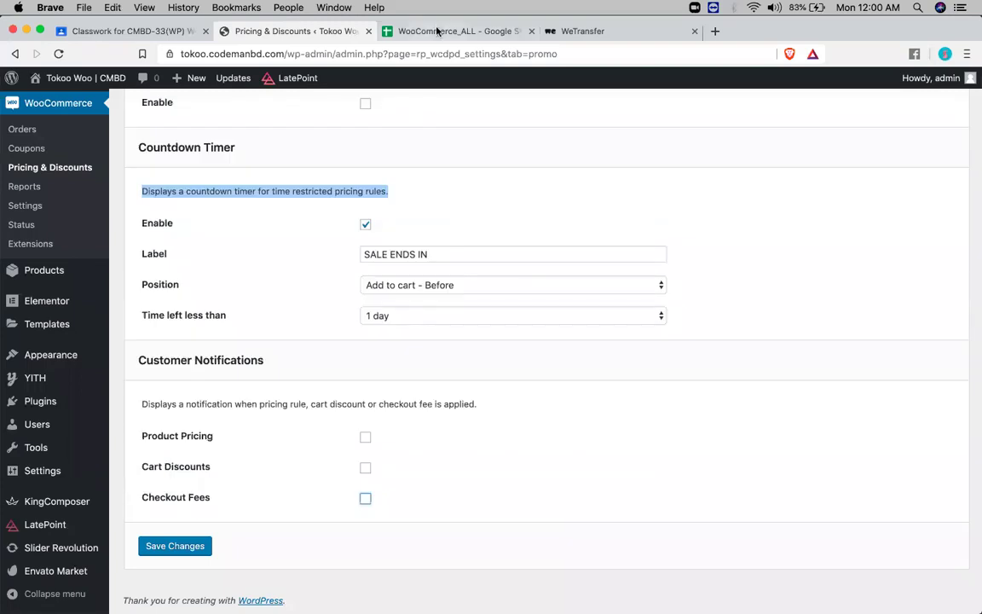
Step: Check note 7 in the spreadsheet, re-enable all three customer notifications in the plugin, and save the Promotion settings
{"action": "key", "text": "ctrl+Tab"}
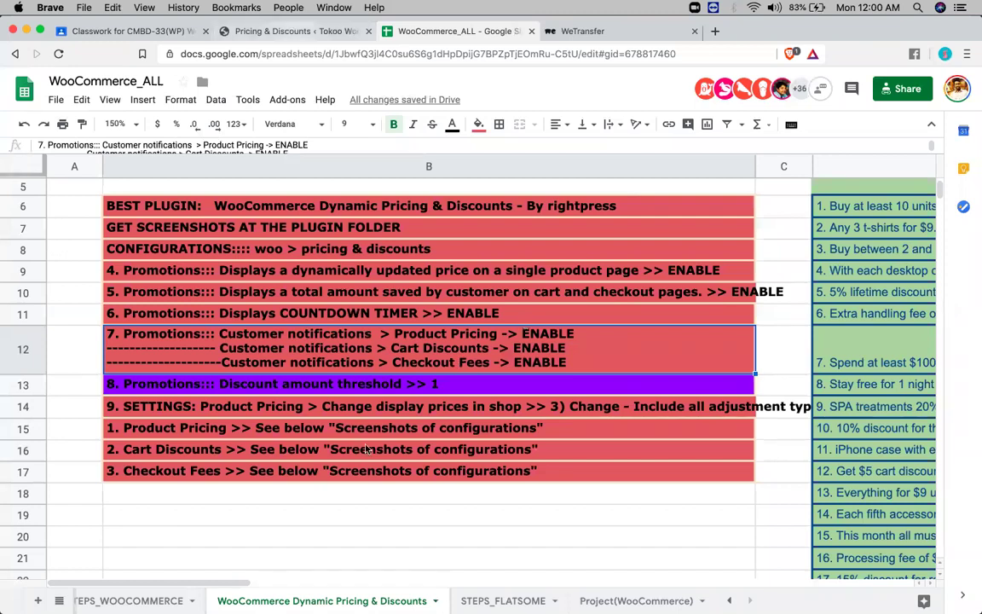
{"action": "key", "text": "ctrl+shift+Tab"}
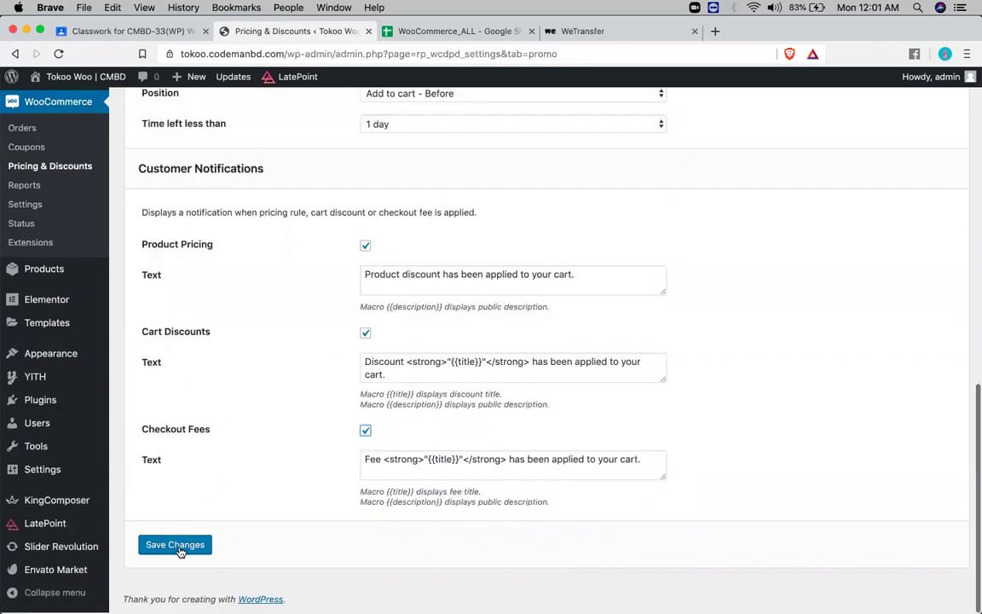
{"action": "left_click", "coordinate": [175, 546]}
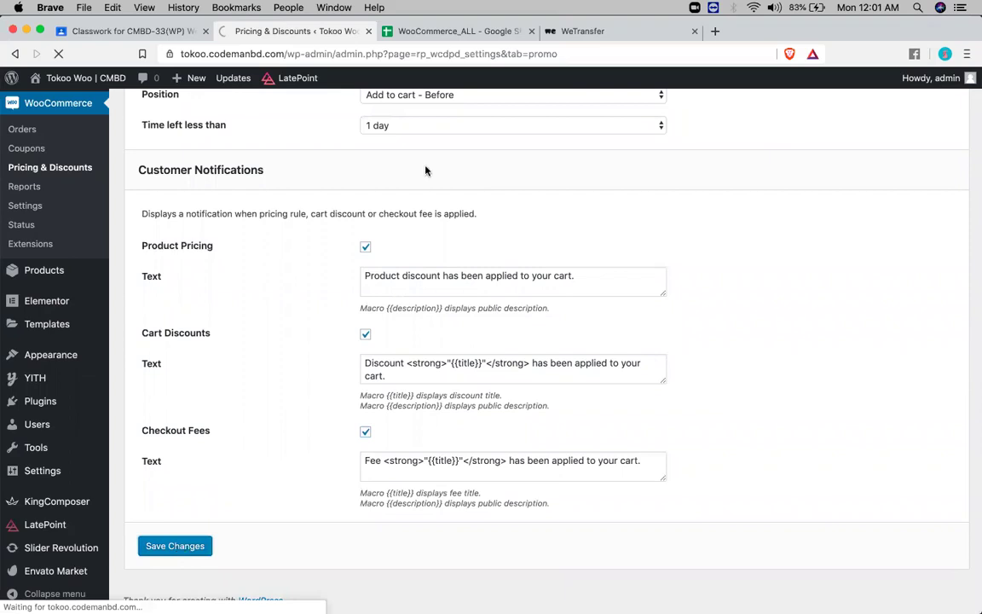
Step: Copy the discount amount threshold wording from note 8 in the spreadsheet and return to the plugin's Promotion settings
{"action": "left_click", "coordinate": [425, 31]}
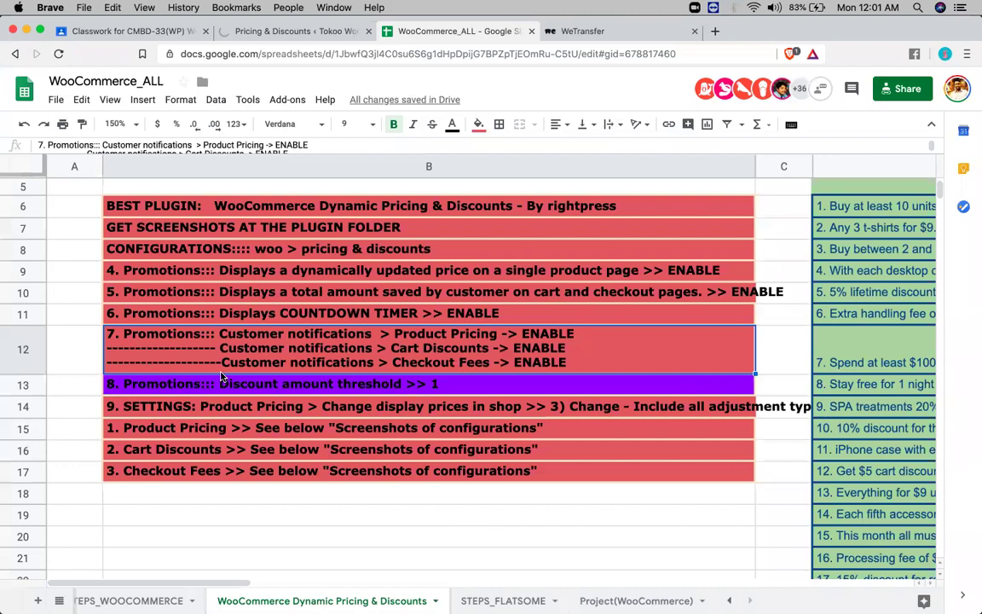
{"action": "left_click", "coordinate": [293, 32]}
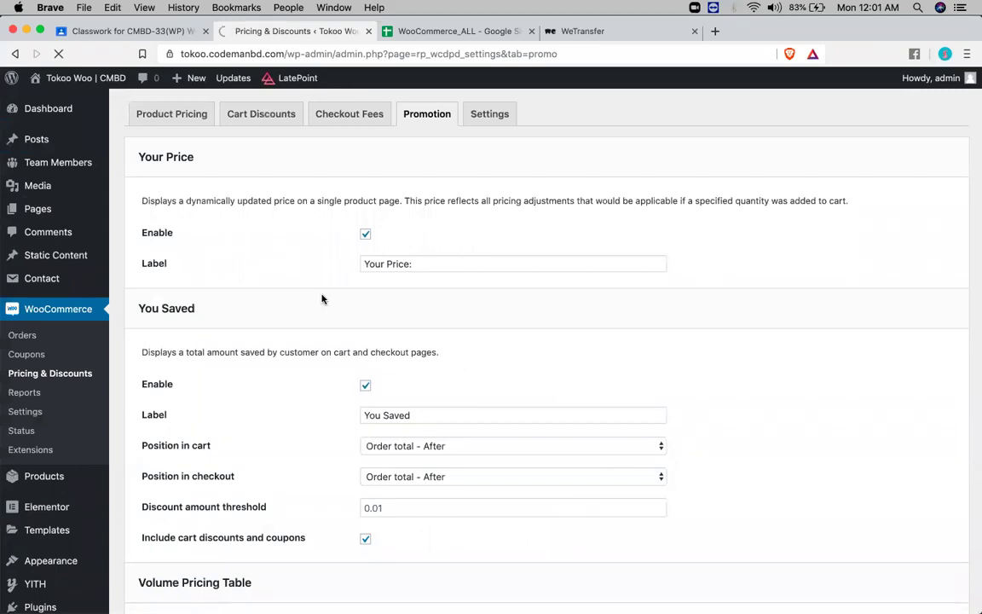
{"action": "left_click", "coordinate": [483, 34]}
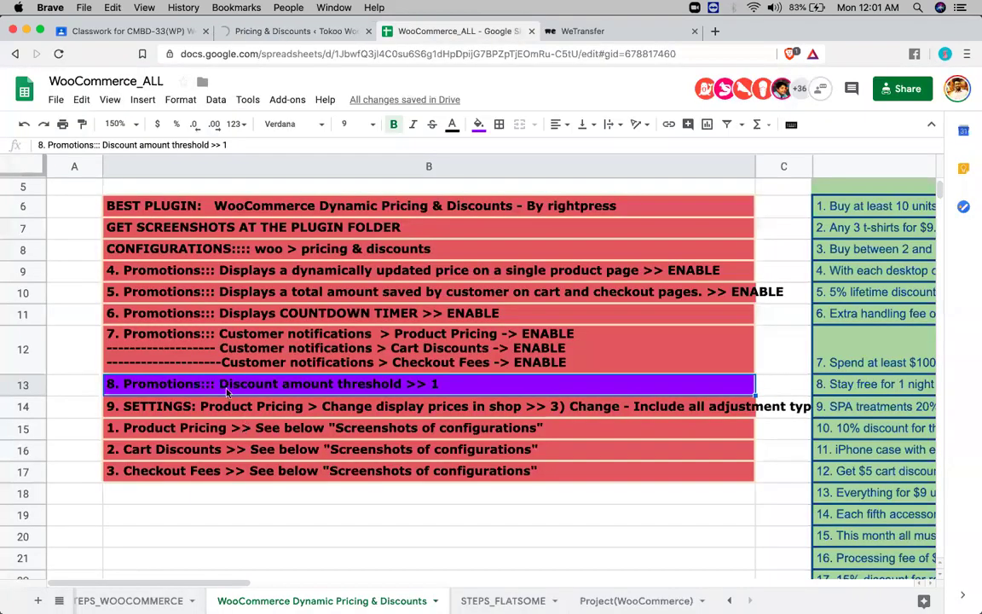
{"action": "double_click", "coordinate": [313, 392]}
{"action": "key", "text": "alt+shift+Left"}
{"action": "key", "text": "alt+shift+Left"}
{"action": "key", "text": "alt+shift+Left"}
{"action": "key", "text": "alt+shift+Left"}
{"action": "key", "text": "alt+shift+Left"}
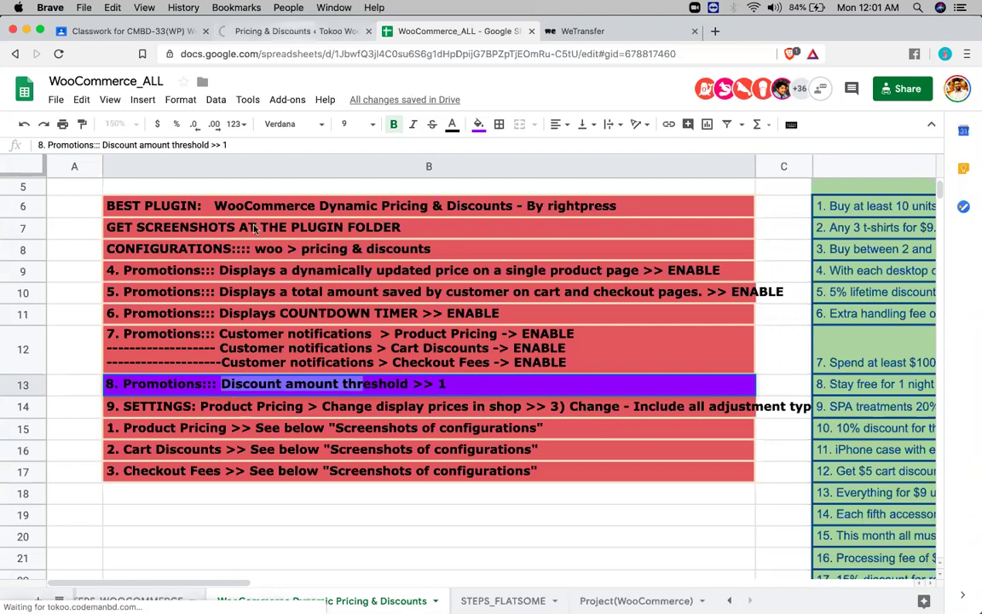
{"action": "key", "text": "super+c"}
{"action": "key", "text": "ctrl+shift+Tab"}
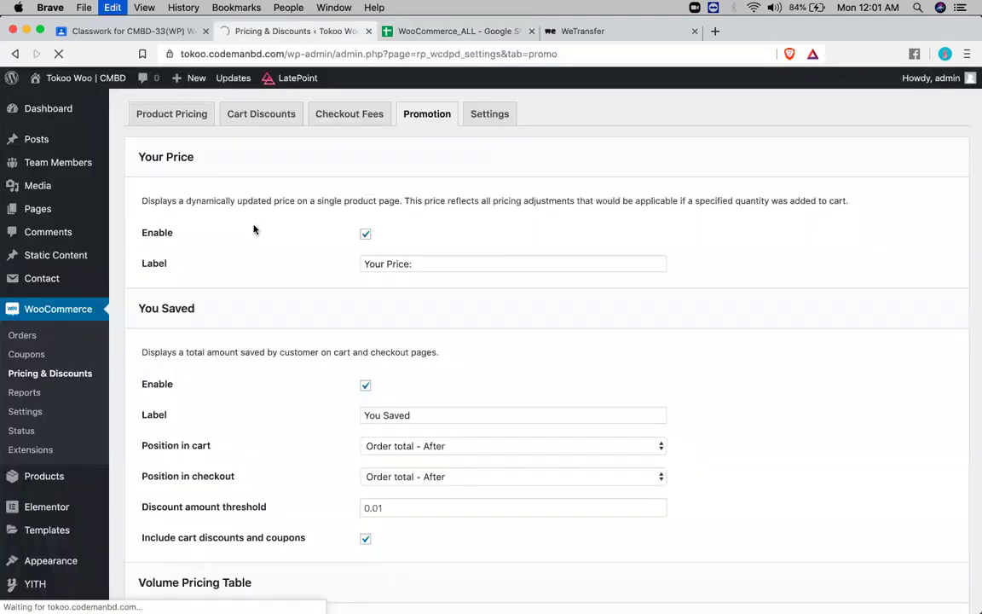
Step: Find the Discount amount threshold field in the You Saved section of the Promotion settings and set it to 1
{"action": "key", "text": "super+f"}
{"action": "key", "text": "super+v"}
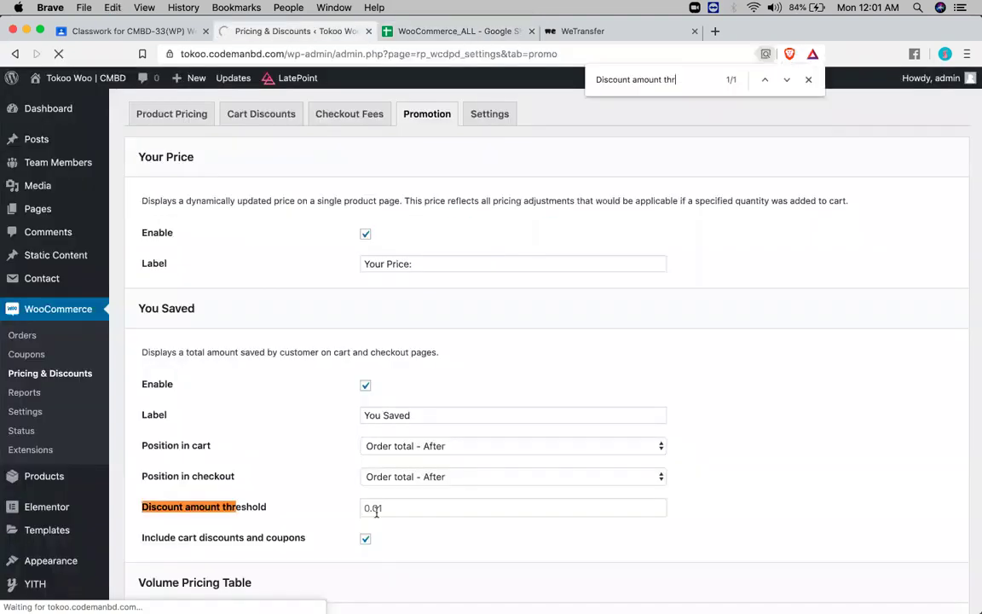
{"action": "left_click", "coordinate": [376, 510]}
{"action": "type", "text": "1"}
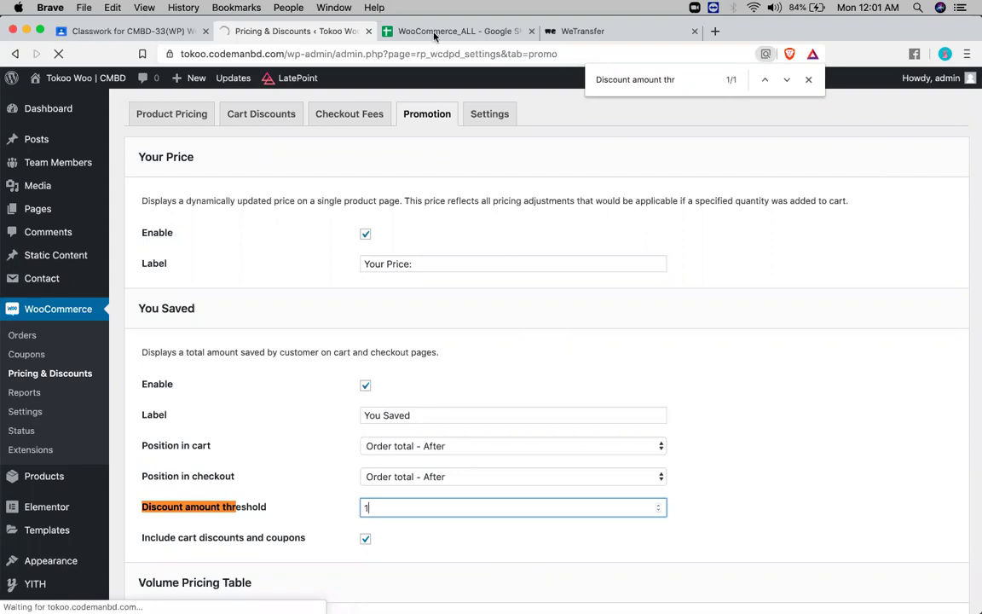
{"action": "key", "text": "Escape"}
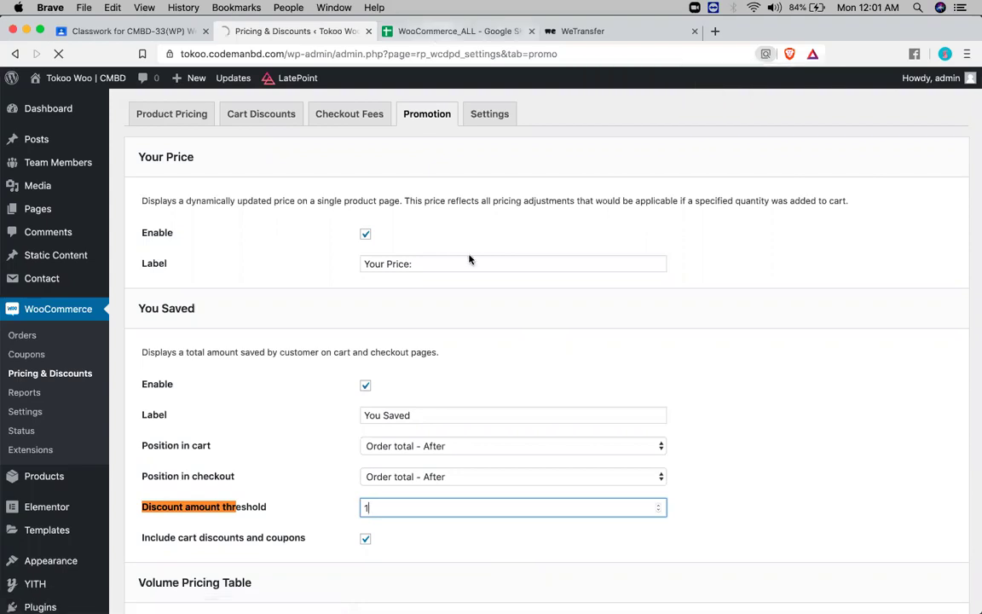
Step: Check note 9 in the spreadsheet, return to the plugin to save the Promotion settings, and open its Settings section
{"action": "key", "text": "ctrl+Tab"}
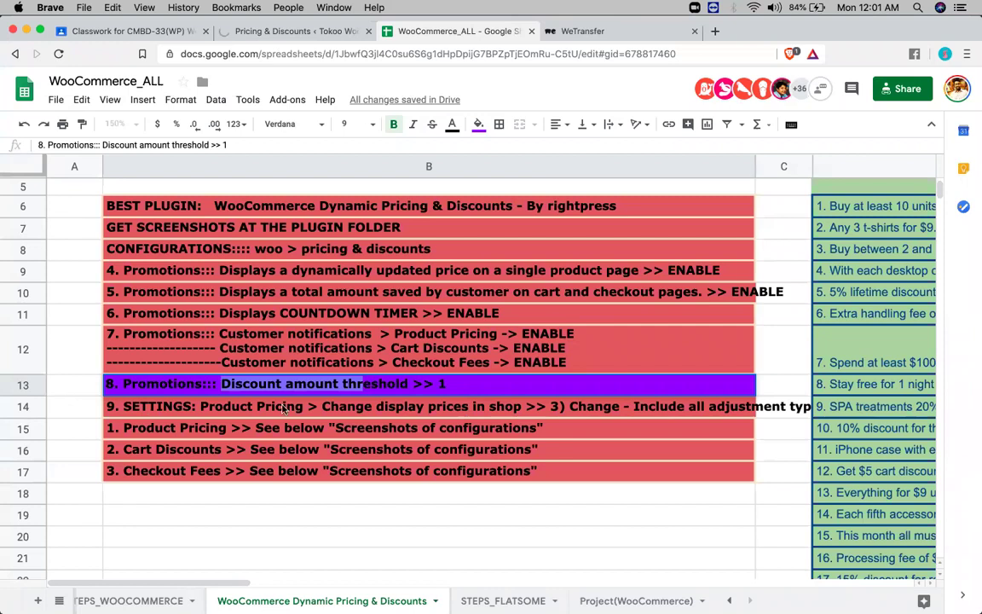
{"action": "left_click", "coordinate": [458, 415]}
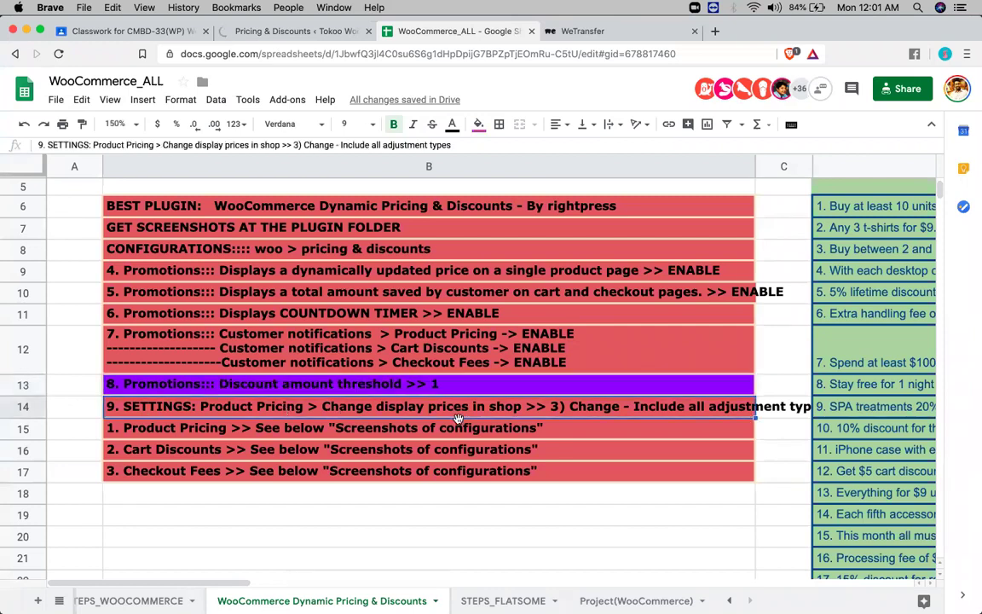
{"action": "left_click", "coordinate": [307, 31]}
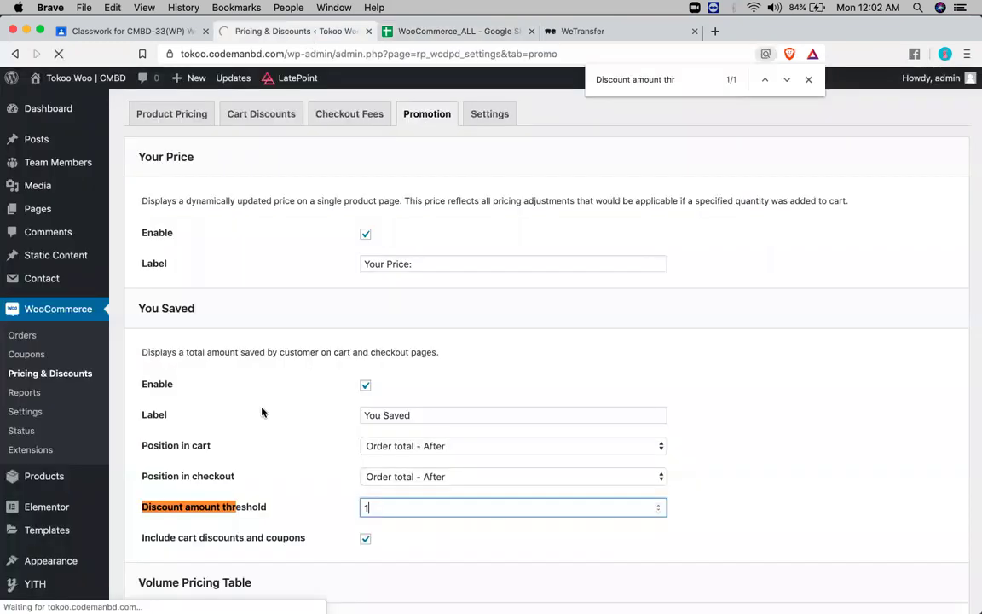
{"action": "scroll", "coordinate": [262, 412], "scroll_direction": "down", "scroll_amount": 5}
{"action": "scroll", "coordinate": [226, 482], "scroll_direction": "down", "scroll_amount": 5}
{"action": "left_click", "coordinate": [191, 550]}
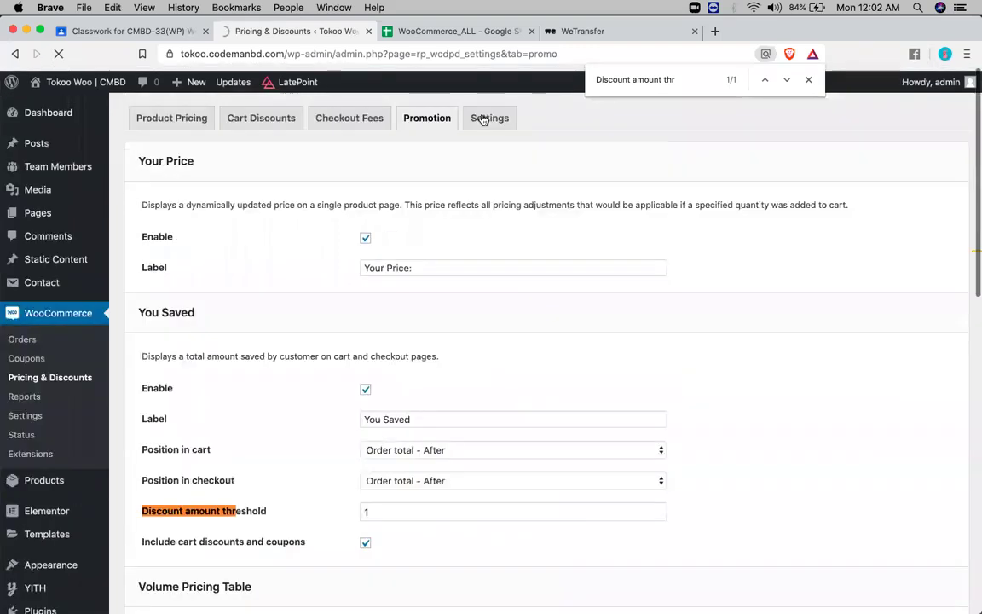
{"action": "left_click", "coordinate": [483, 119]}
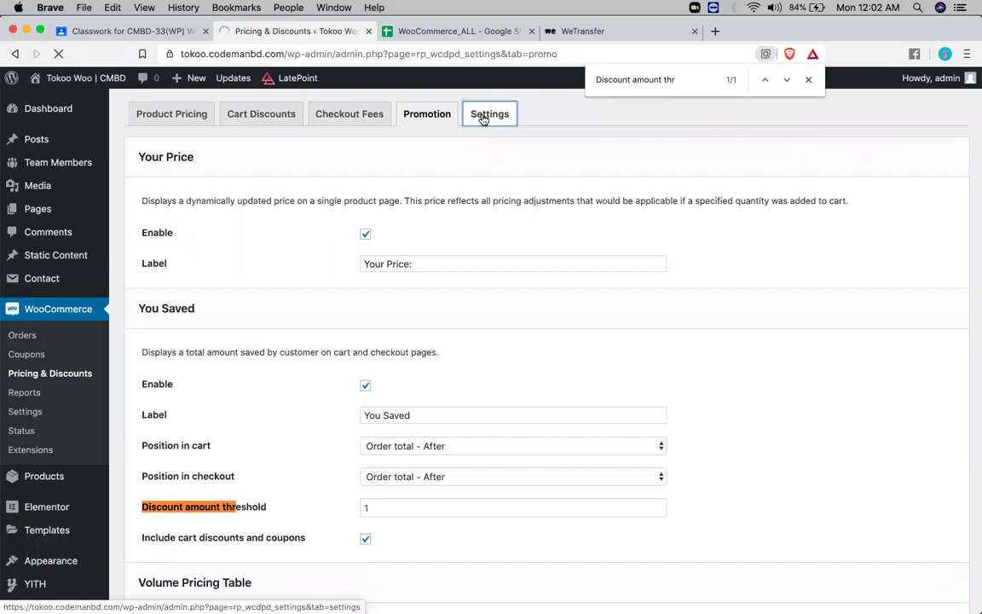
Step: Copy the WeTransfer download link and attach it to a new material in the CMBD-33(WP) Google Classroom
{"action": "left_click", "coordinate": [563, 30]}
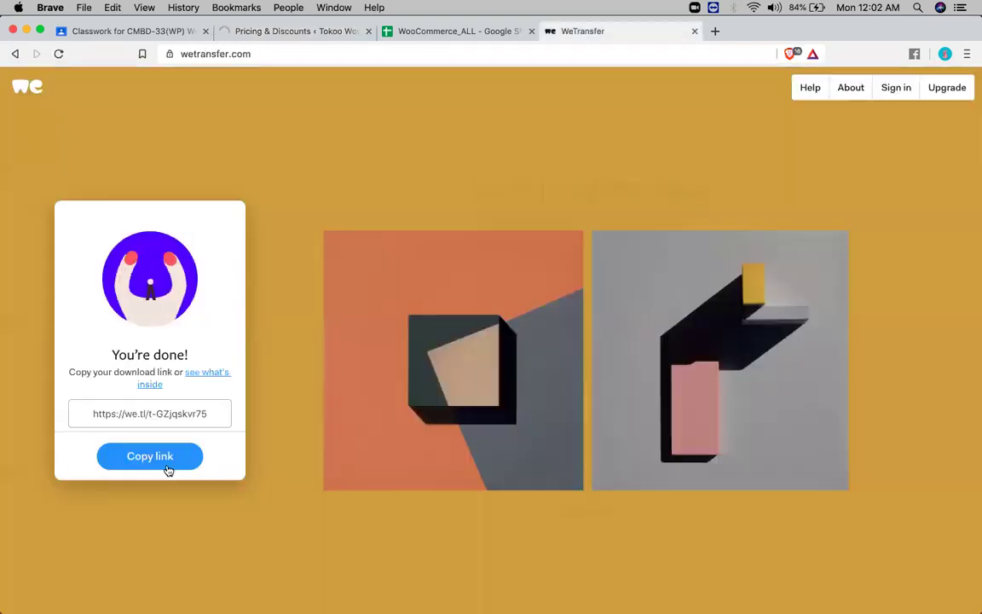
{"action": "left_click", "coordinate": [163, 465]}
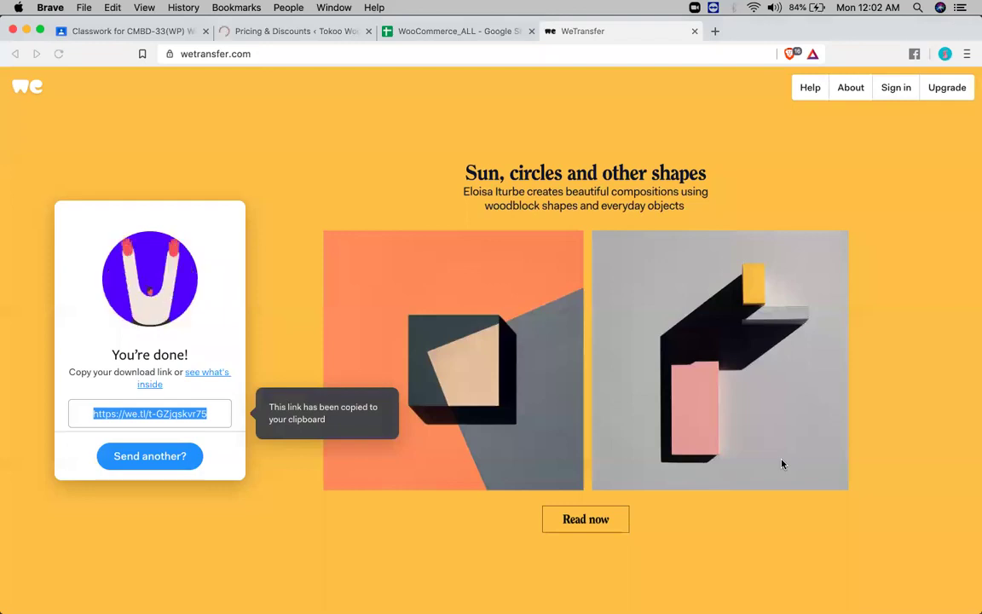
{"action": "left_click", "coordinate": [104, 27]}
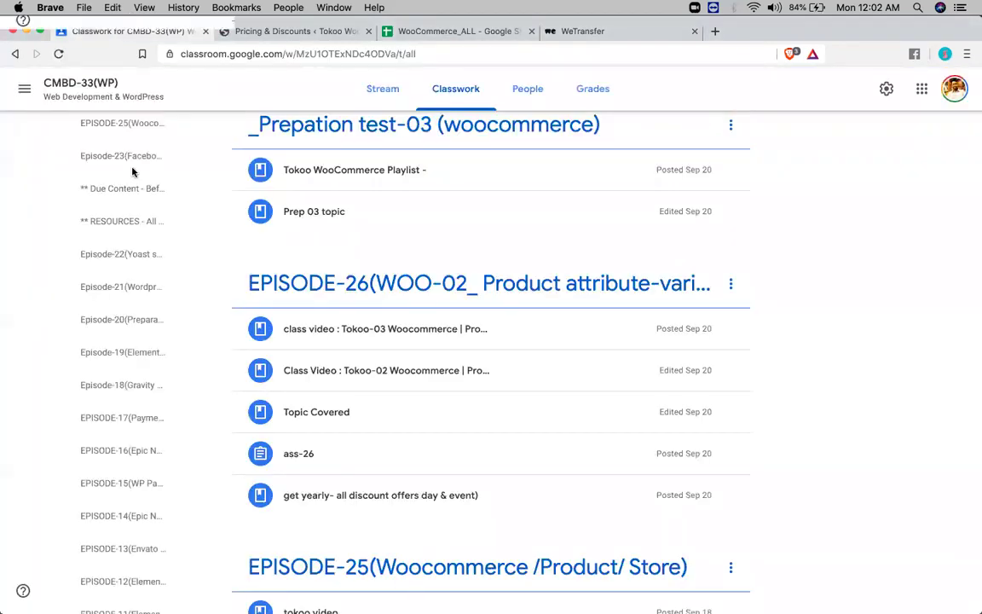
{"action": "scroll", "coordinate": [134, 173], "scroll_direction": "up", "scroll_amount": 5}
{"action": "left_click", "coordinate": [281, 138]}
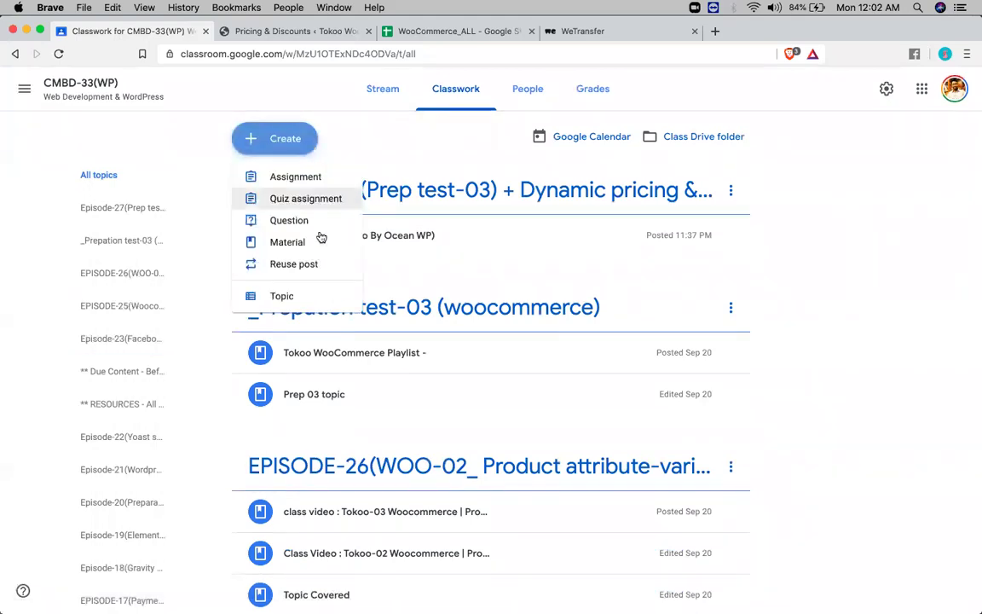
{"action": "left_click", "coordinate": [288, 242]}
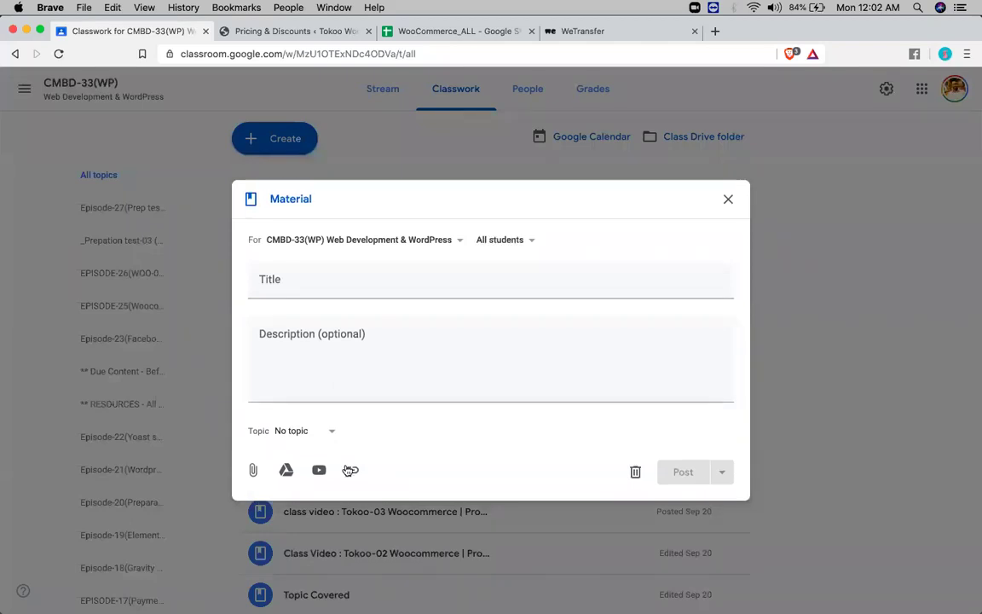
{"action": "left_click", "coordinate": [352, 474]}
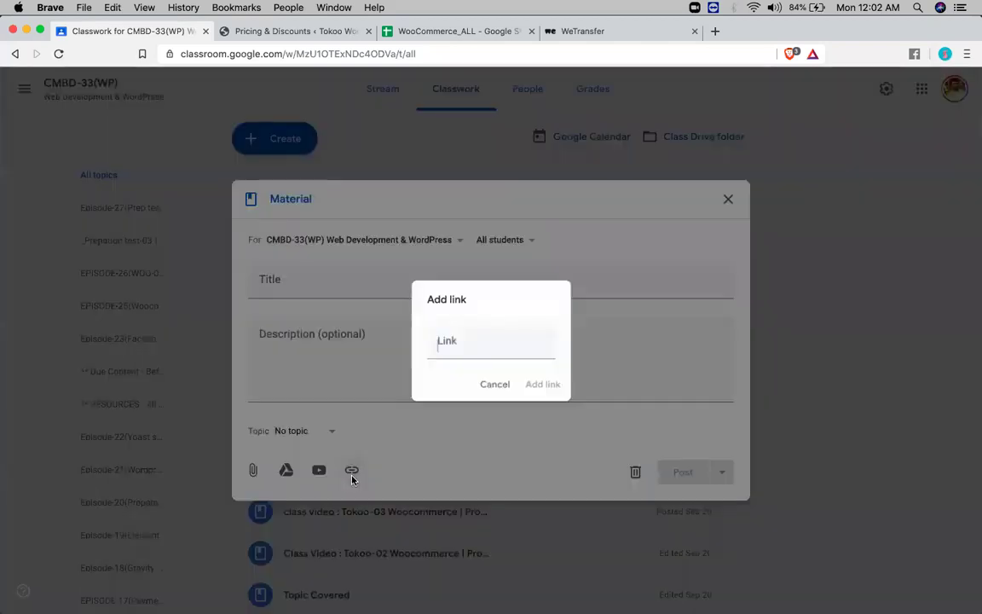
{"action": "key", "text": "super+v"}
{"action": "key", "text": "Return"}
Step: Title the material "get woo dynamic pricing & offers plugin" and assign it to the topic "Episode-27(Prep test-03) + Dynamic pricing & offers"
{"action": "left_click", "coordinate": [287, 247]}
{"action": "type", "text": "get wi"}
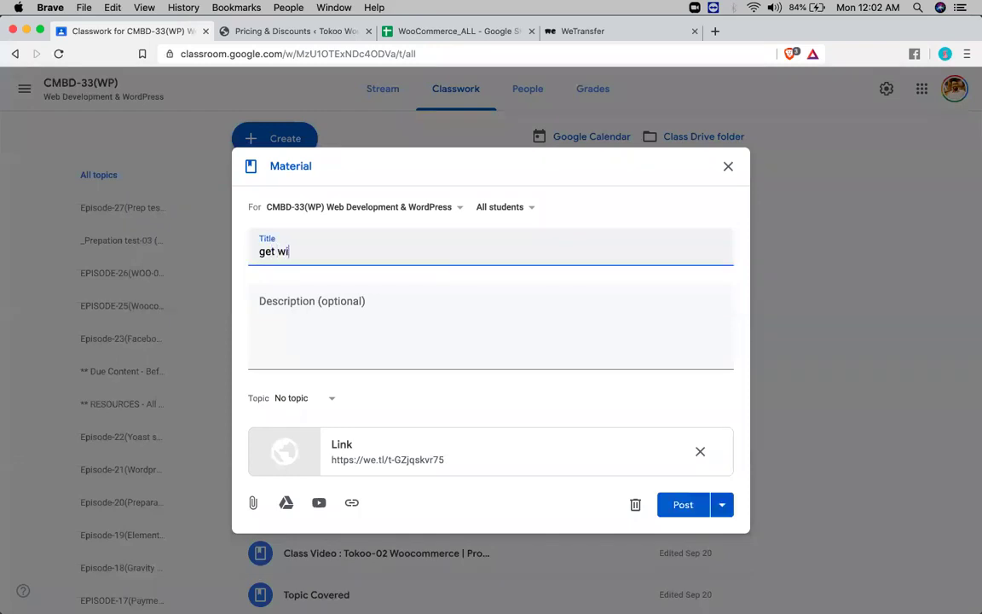
{"action": "key", "text": "BackSpace"}
{"action": "type", "text": "oo dynamic pr"}
{"action": "key", "text": "BackSpace"}
{"action": "type", "text": "ricing &"}
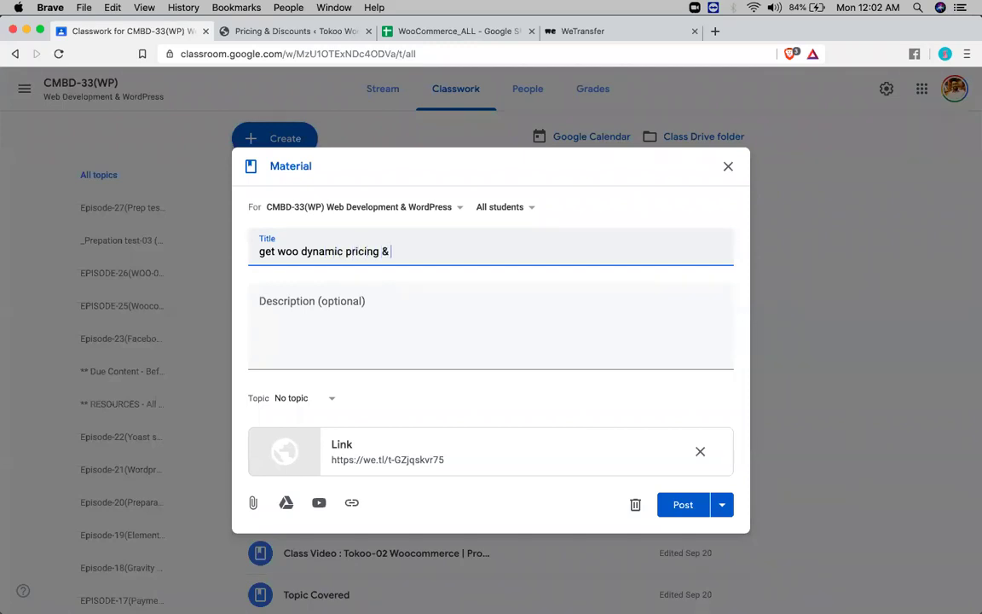
{"action": "type", "text": " offers plugin"}
{"action": "left_click", "coordinate": [306, 398]}
{"action": "scroll", "coordinate": [404, 456], "scroll_direction": "down", "scroll_amount": 5}
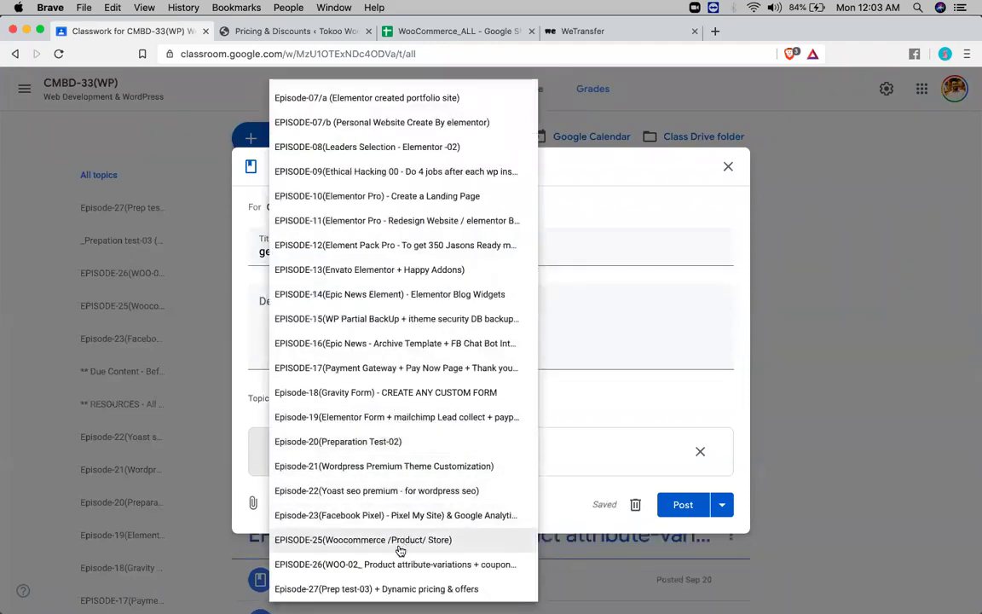
{"action": "left_click", "coordinate": [398, 590]}
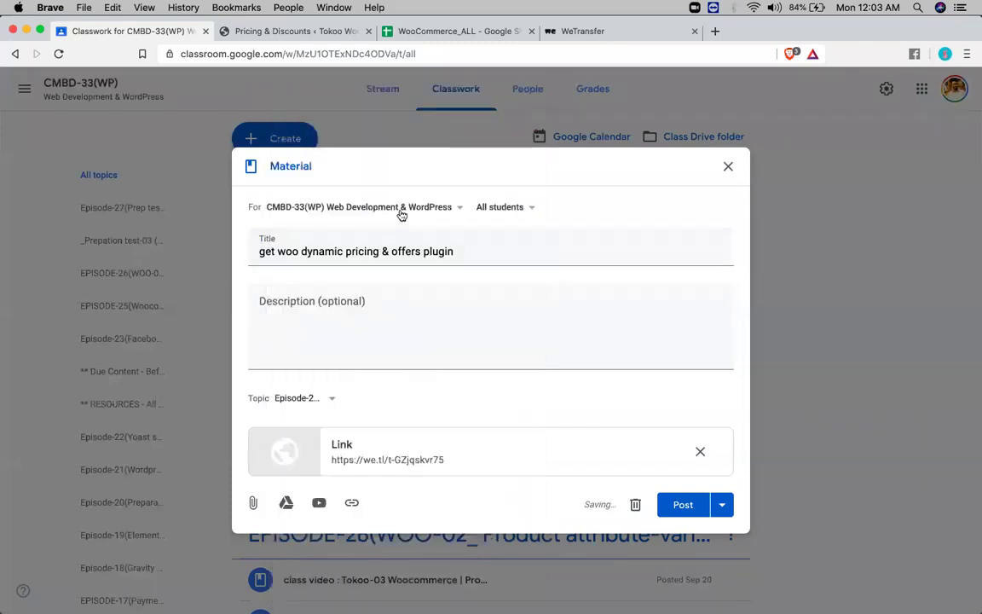
Step: Share the material with a second class as well and post it
{"action": "left_click", "coordinate": [399, 215]}
{"action": "scroll", "coordinate": [377, 272], "scroll_direction": "down", "scroll_amount": 10}
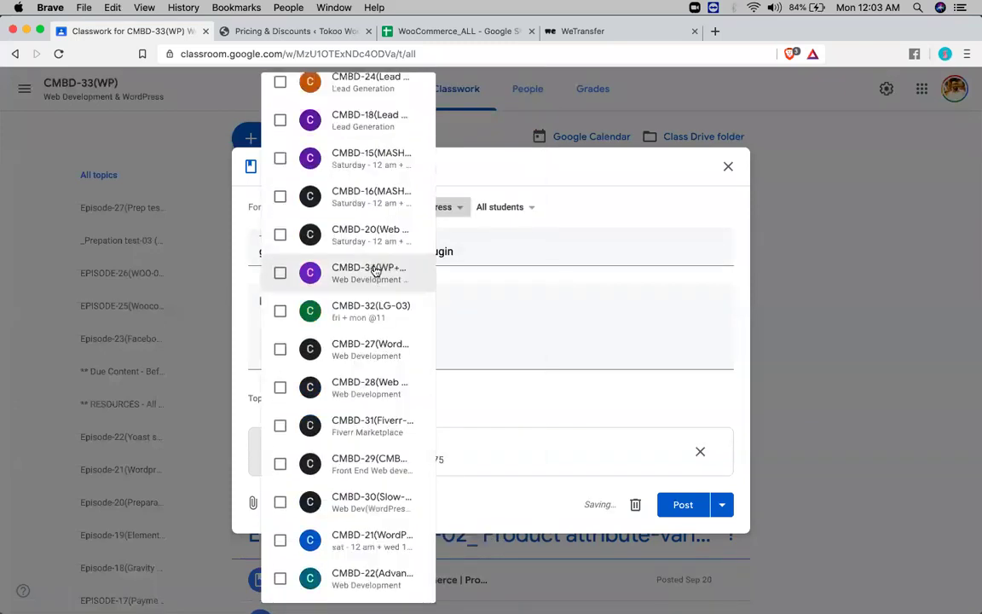
{"action": "left_click", "coordinate": [686, 506]}
{"action": "left_click", "coordinate": [686, 506]}
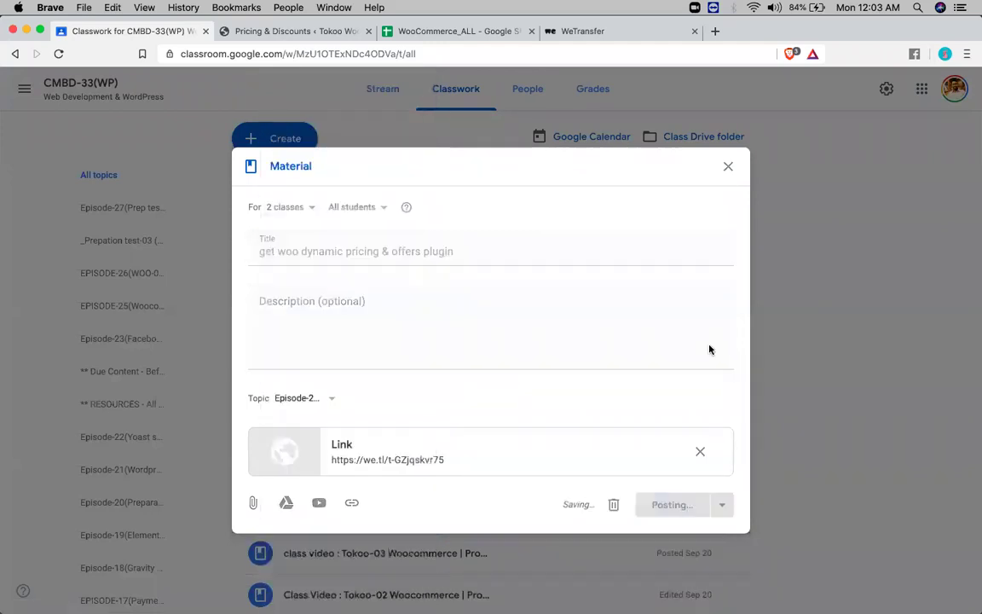
Step: Copy the "Change display prices" wording from note 9 in the spreadsheet and search for it in the plugin's Settings section
{"action": "left_click", "coordinate": [316, 31]}
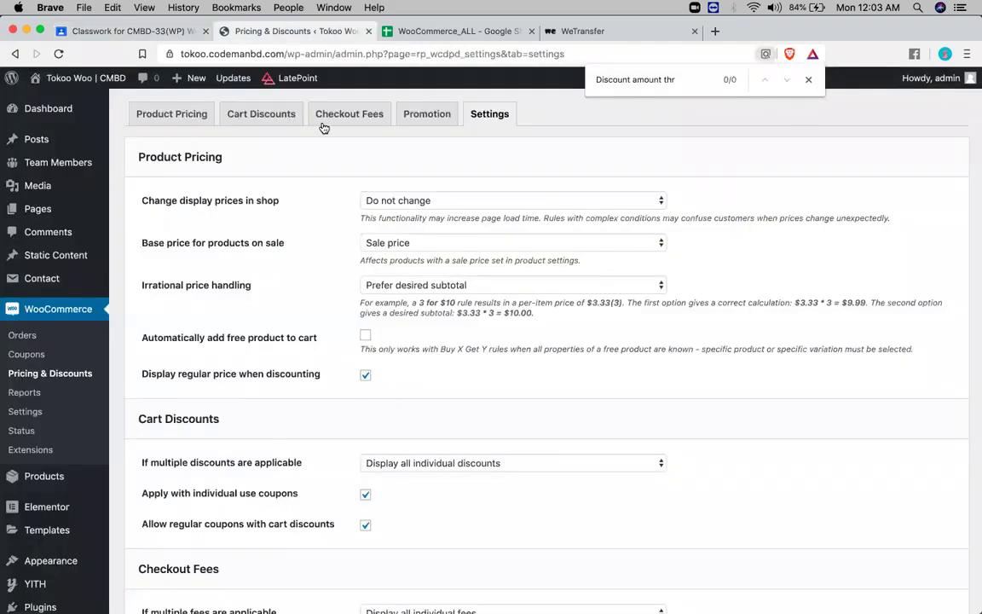
{"action": "left_click", "coordinate": [444, 30]}
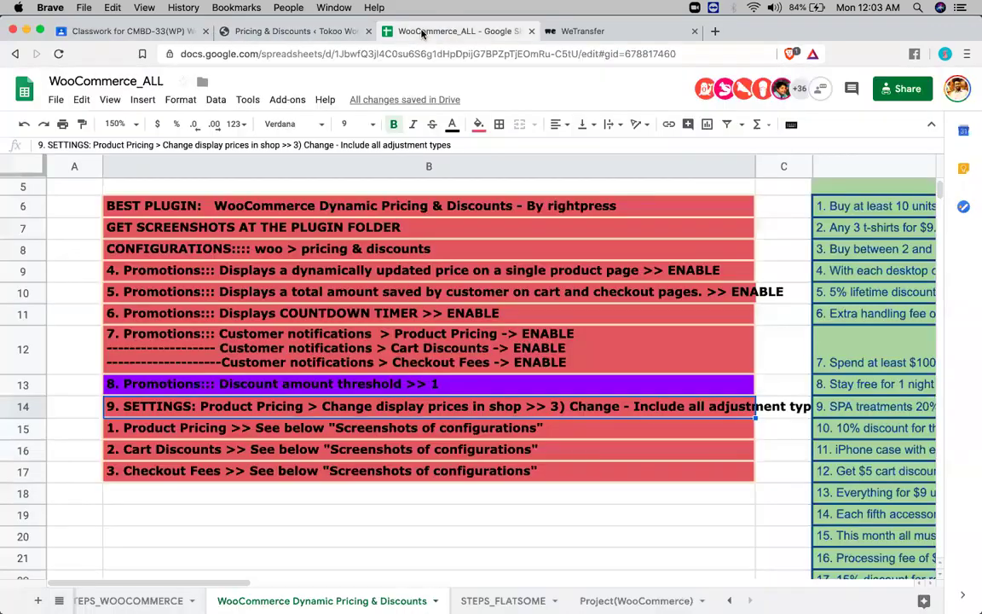
{"action": "double_click", "coordinate": [234, 407]}
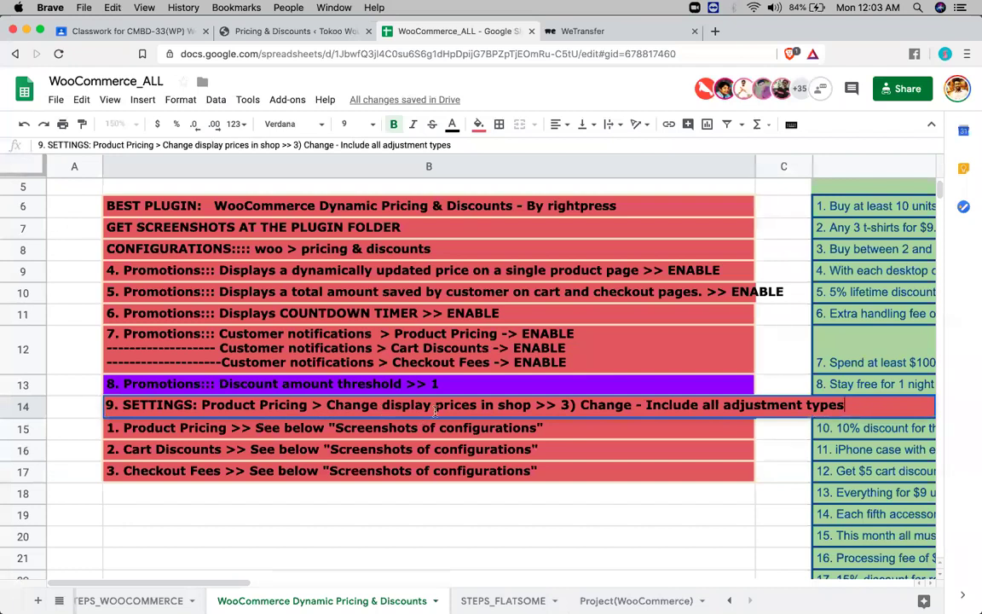
{"action": "left_click_drag", "start_coordinate": [327, 404], "coordinate": [468, 404]}
{"action": "key", "text": "super+c"}
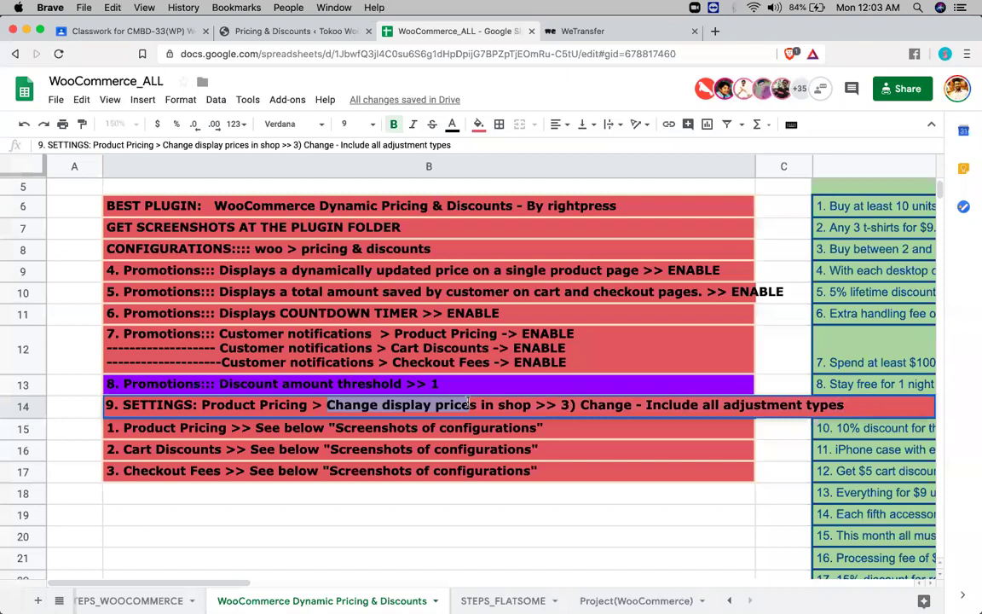
{"action": "key", "text": "super+f"}
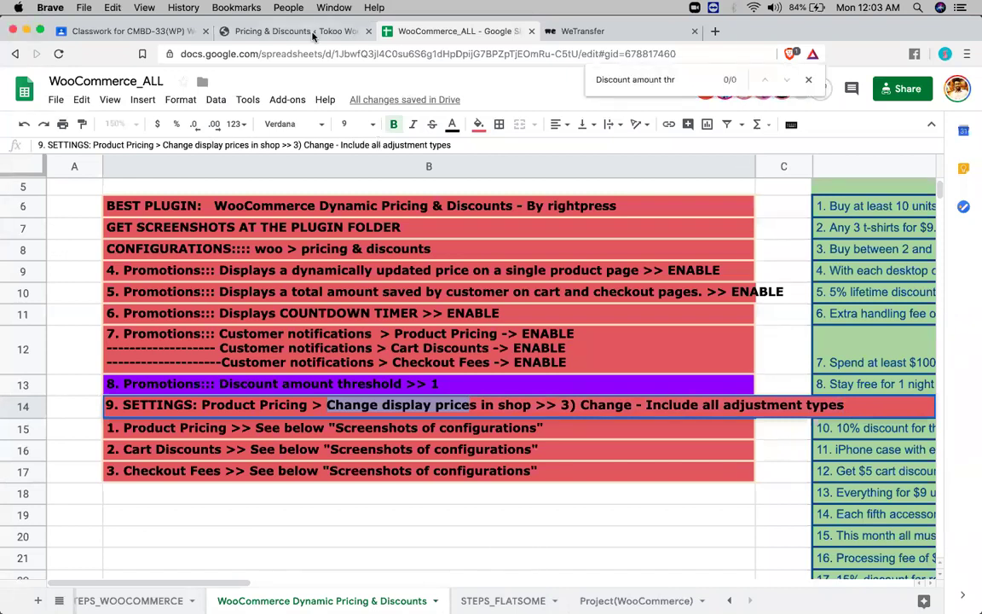
{"action": "left_click", "coordinate": [313, 33]}
{"action": "key", "text": "super+v"}
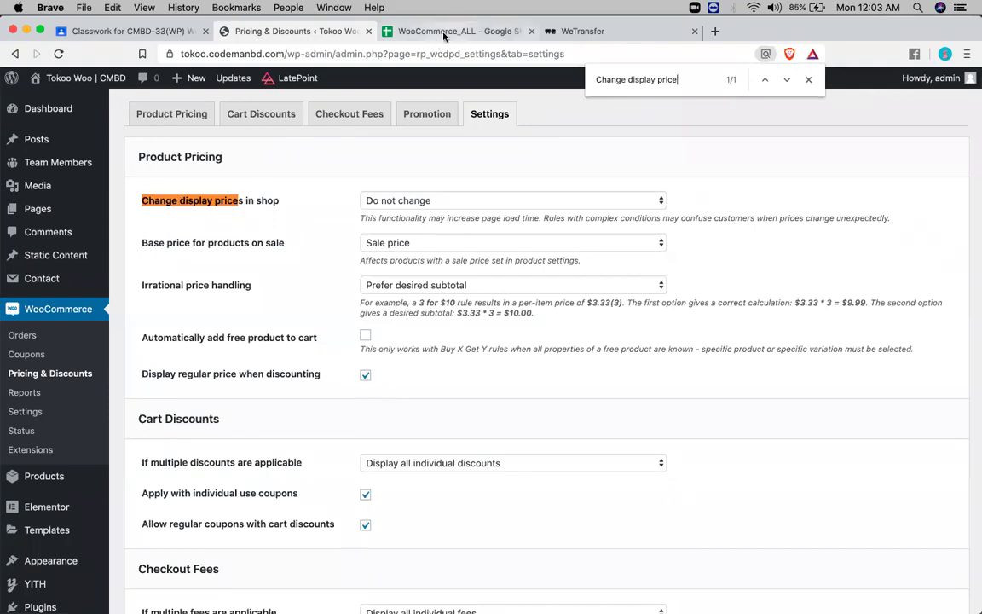
Step: Recheck note 9 in the spreadsheet and set Change display prices in shop to "Change - Include all adjustment types" in the plugin
{"action": "left_click", "coordinate": [398, 29]}
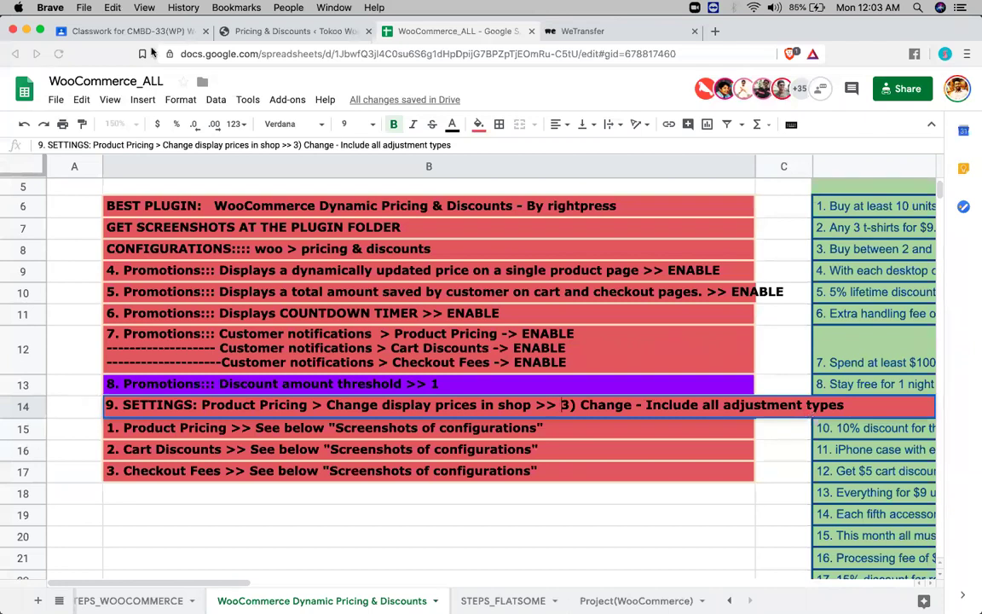
{"action": "left_click", "coordinate": [239, 32]}
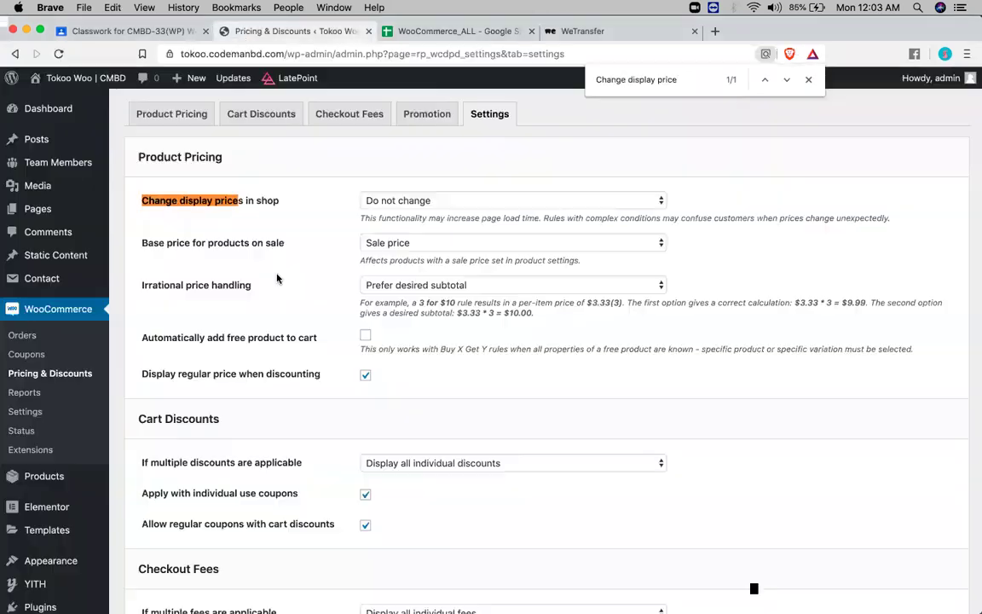
{"action": "left_click", "coordinate": [373, 205]}
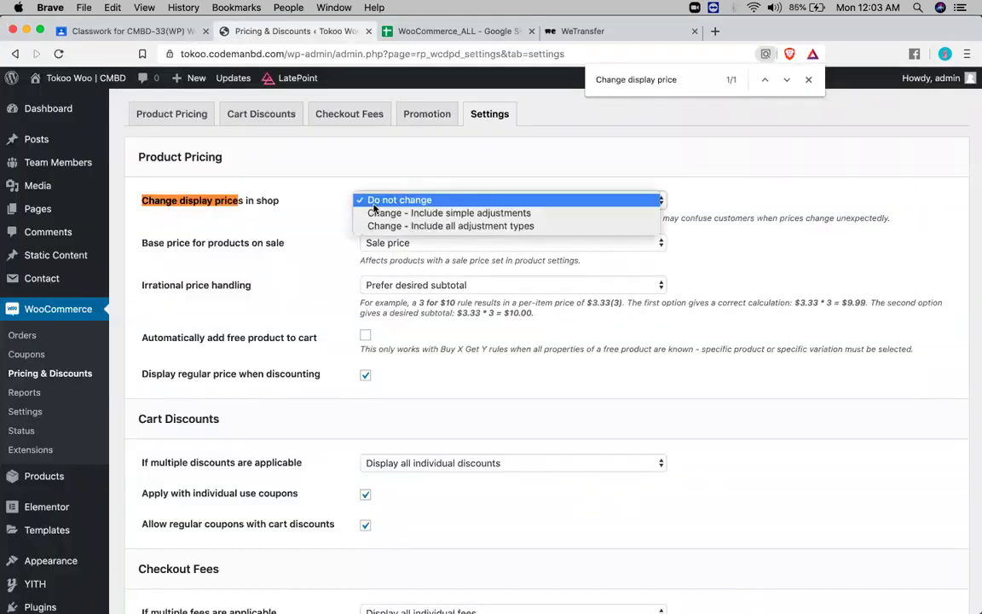
{"action": "left_click", "coordinate": [443, 227]}
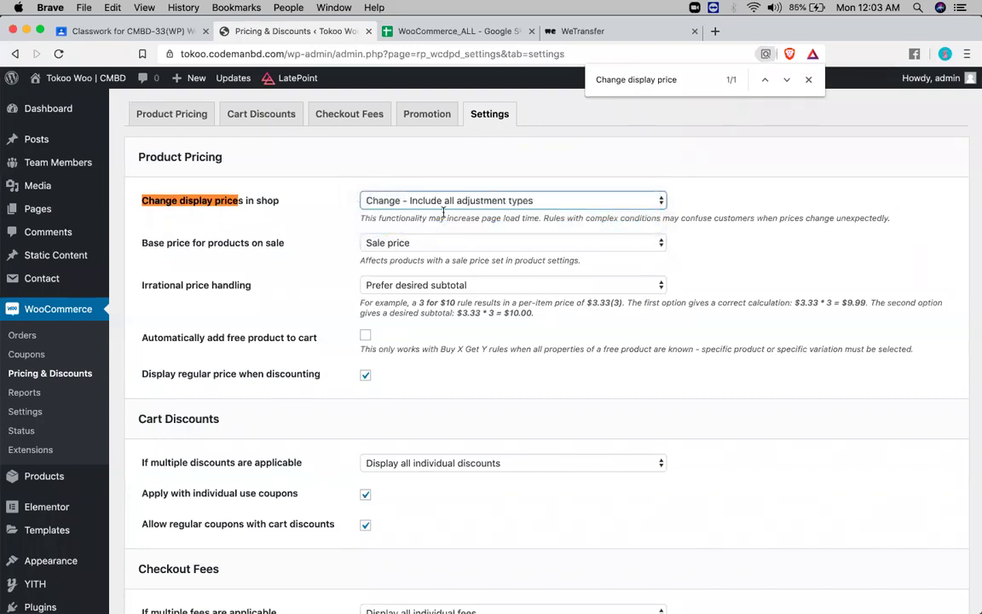
Step: Reword "3)" in the spreadsheet's note 9 as "3rd option)", and go on to the Product Pricing and Cart Discounts notes
{"action": "left_click", "coordinate": [470, 33]}
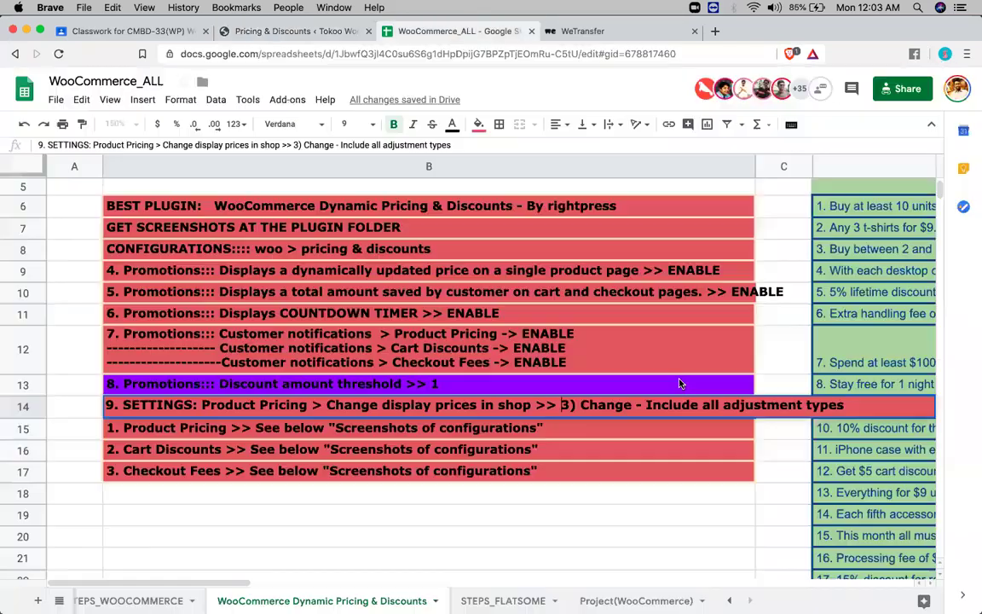
{"action": "double_click", "coordinate": [565, 404]}
{"action": "type", "text": "rd o"}
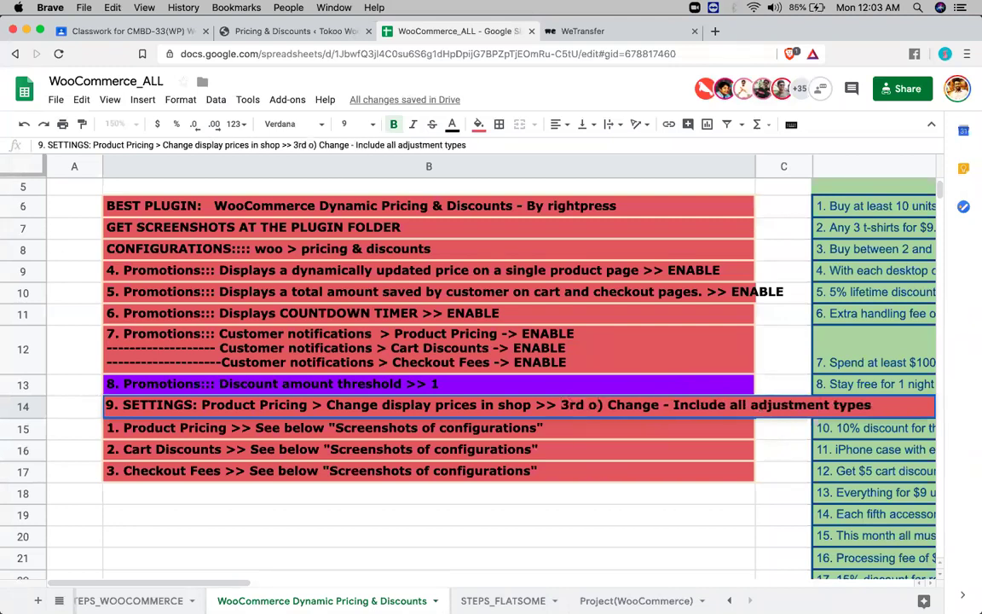
{"action": "type", "text": "ption"}
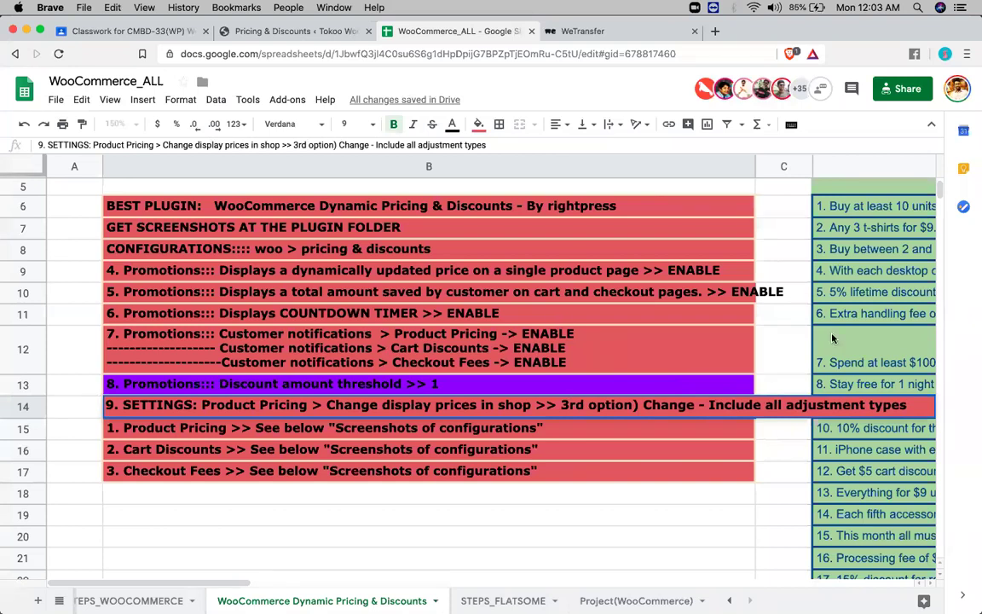
{"action": "left_click", "coordinate": [743, 313]}
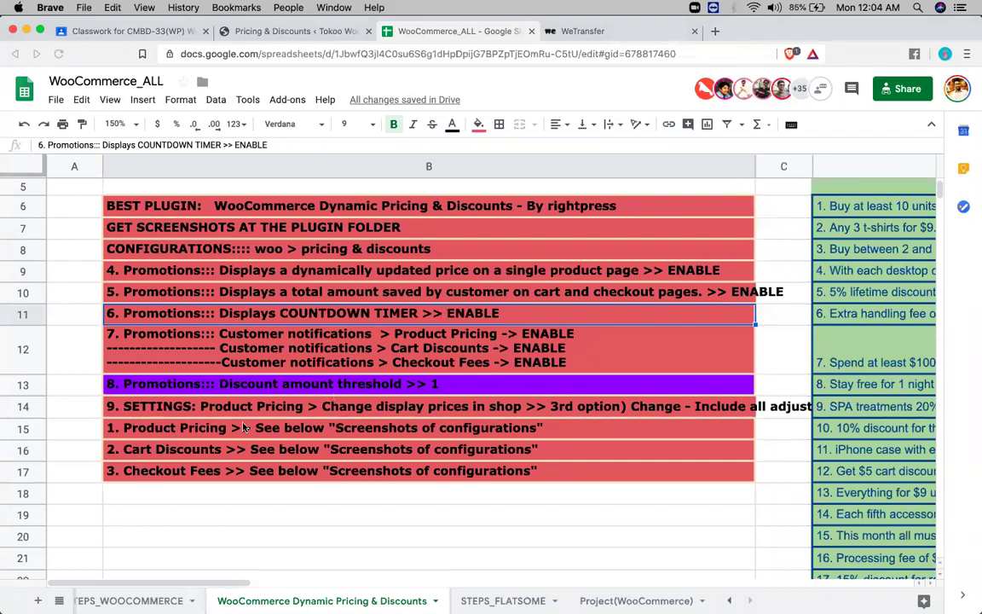
{"action": "left_click", "coordinate": [179, 427]}
{"action": "left_click", "coordinate": [188, 450]}
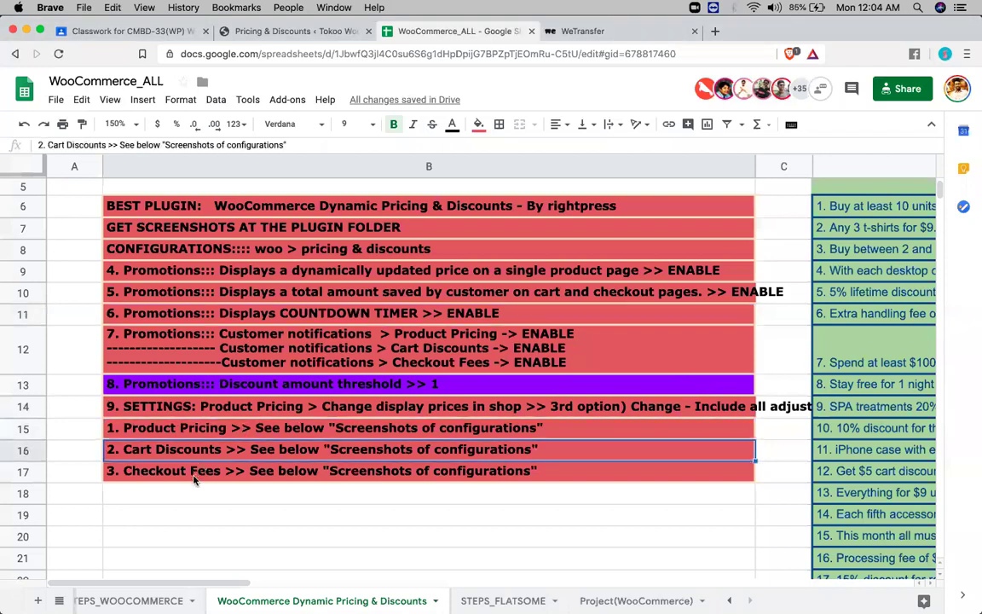
Step: Merge cells A15 to A17 beside the Product Pricing, Cart Discounts and Checkout Fees notes
{"action": "left_click", "coordinate": [195, 476]}
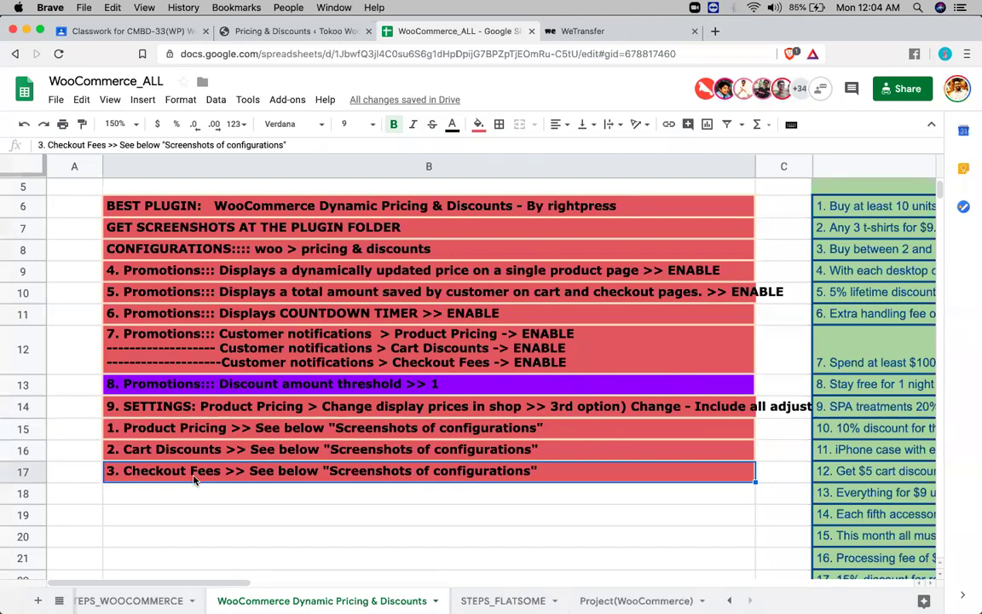
{"action": "left_click", "coordinate": [177, 453]}
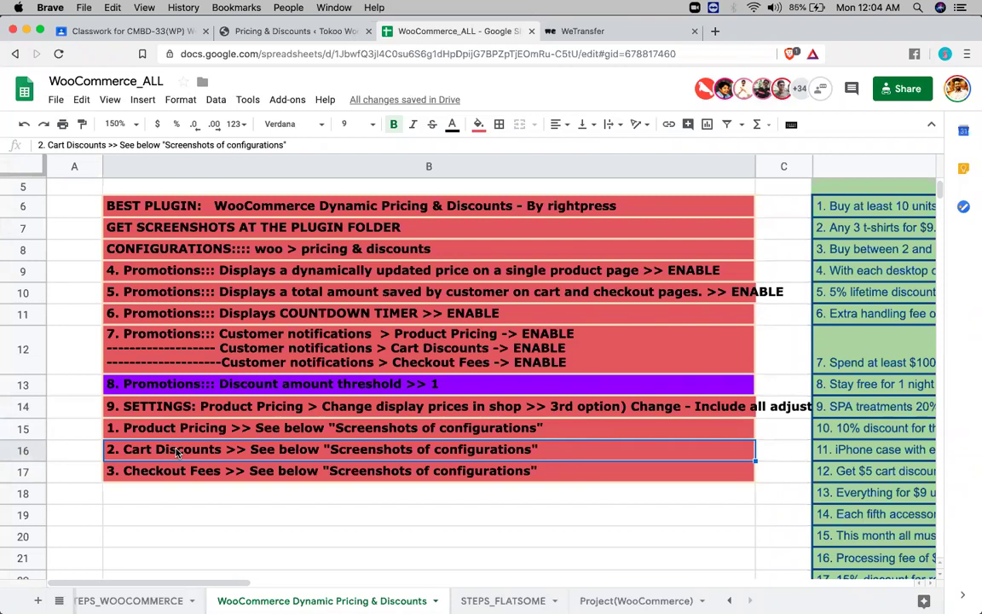
{"action": "left_click", "coordinate": [162, 432]}
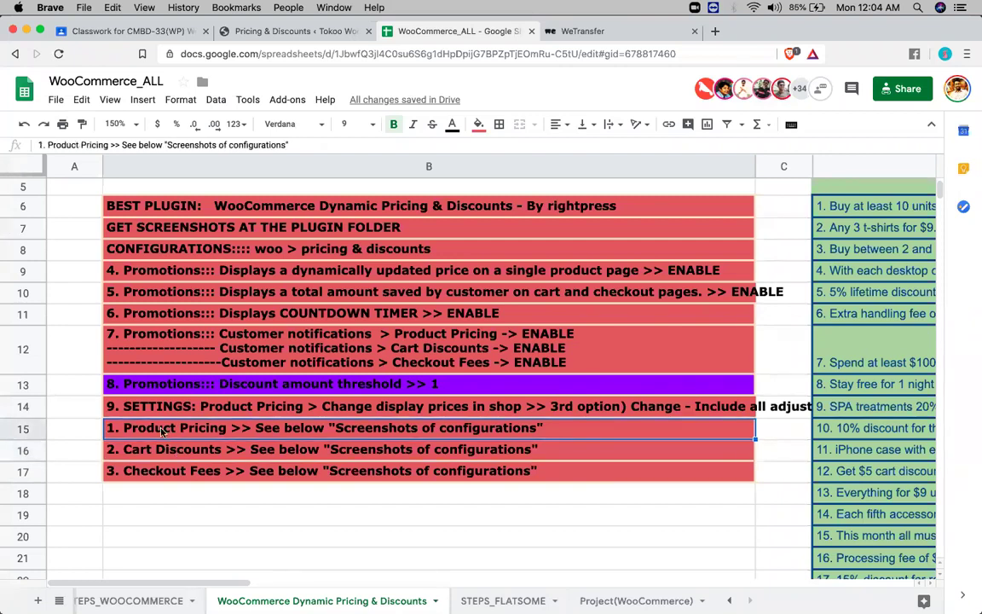
{"action": "left_click", "coordinate": [79, 428]}
{"action": "key", "text": "shift+Down"}
{"action": "key", "text": "shift+Down"}
{"action": "key", "text": "shift+Down"}
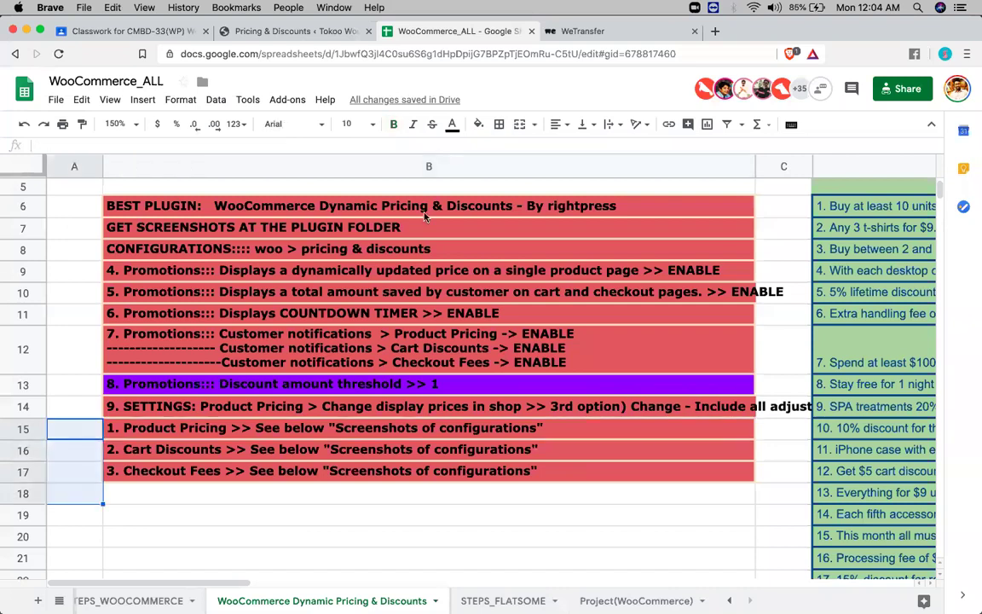
{"action": "key", "text": "shift+Up"}
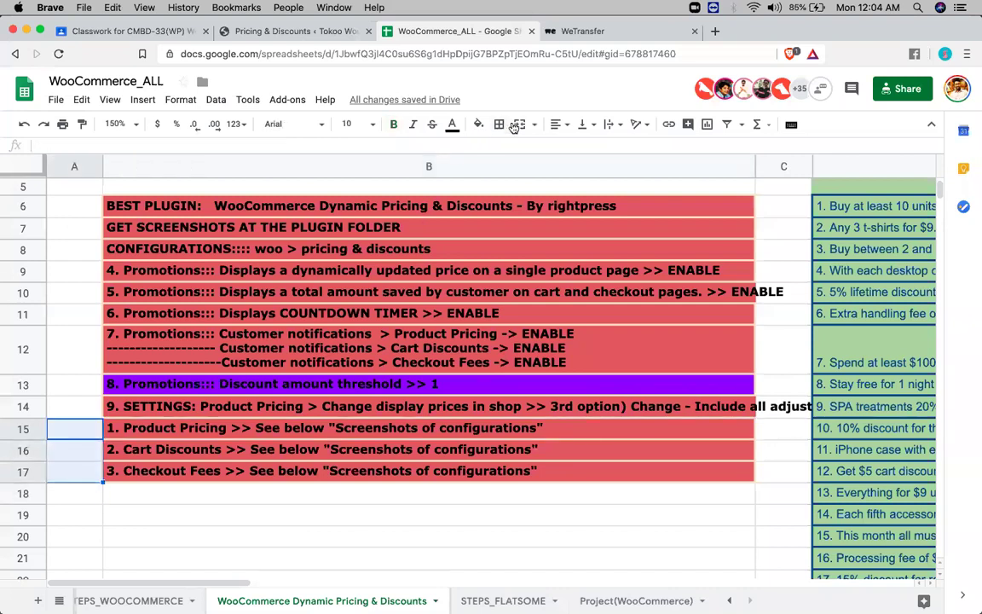
{"action": "left_click", "coordinate": [84, 435]}
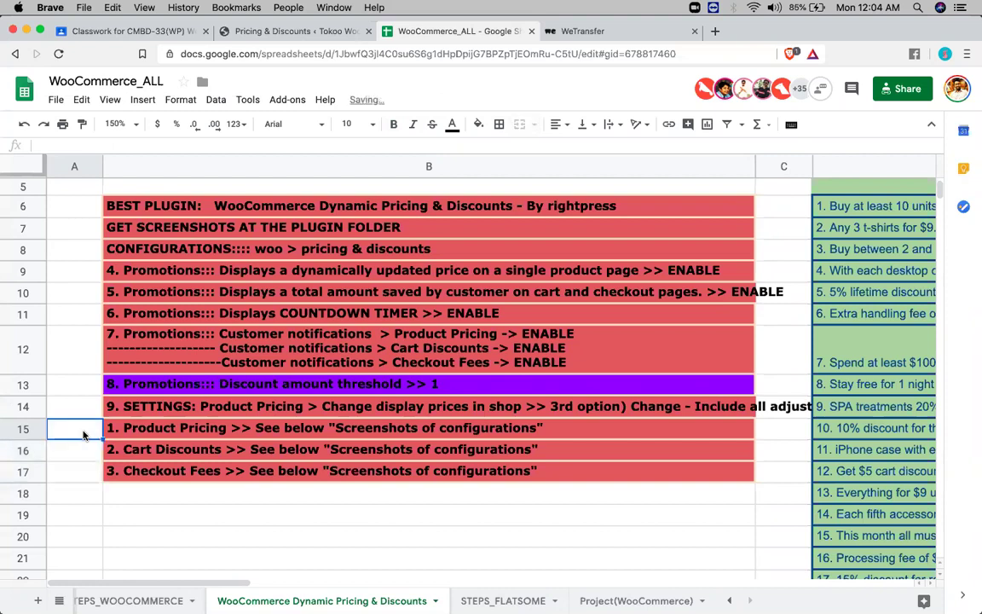
{"action": "key", "text": "shift+Down"}
{"action": "key", "text": "shift+Down"}
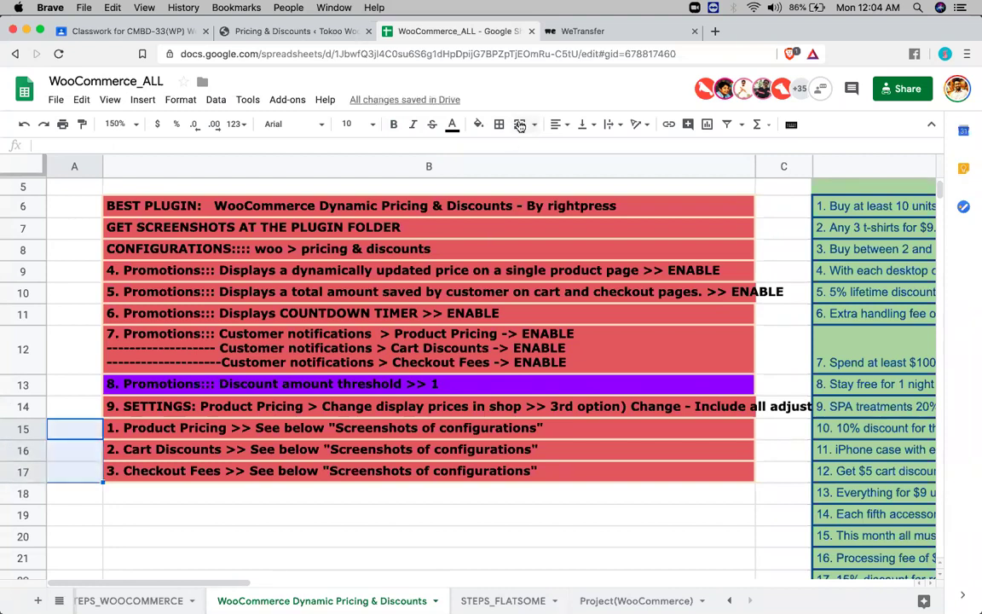
{"action": "left_click", "coordinate": [519, 125]}
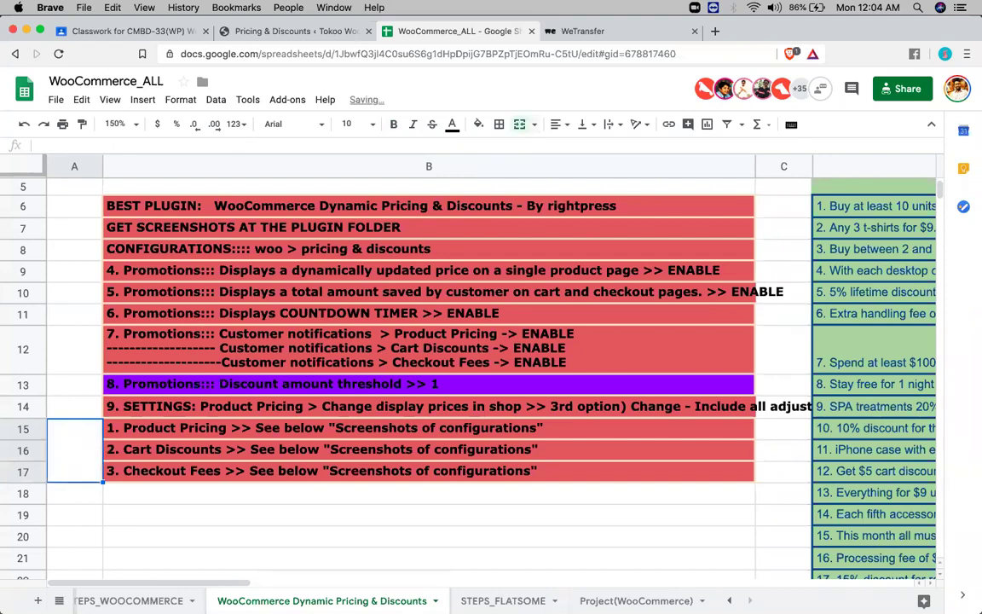
Step: Enter "see below" in the merged A15:A17 cell and tilt its text diagonally upwards
{"action": "type", "text": "see below"}
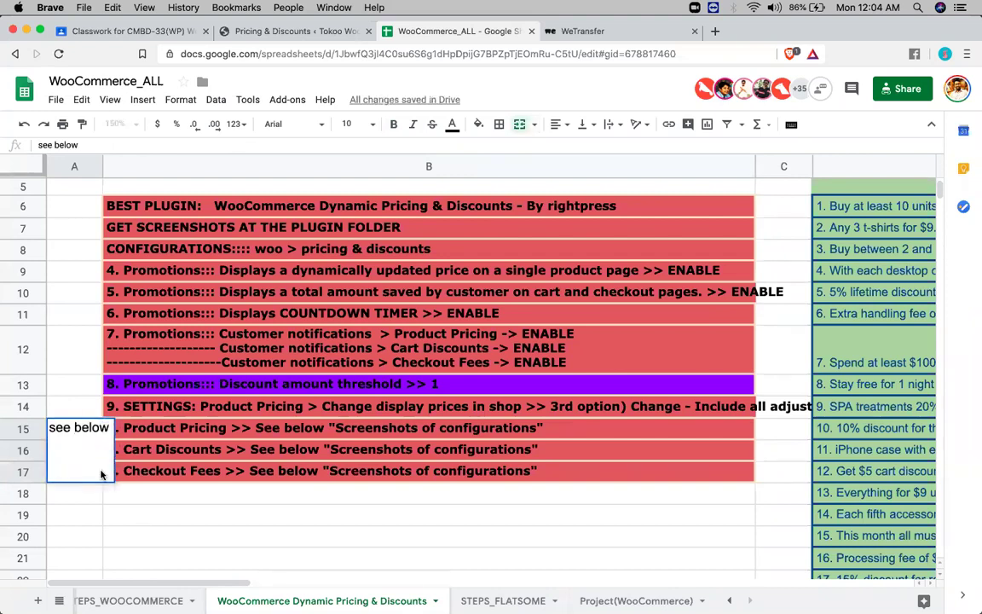
{"action": "key", "text": "Return"}
{"action": "key", "text": "Up"}
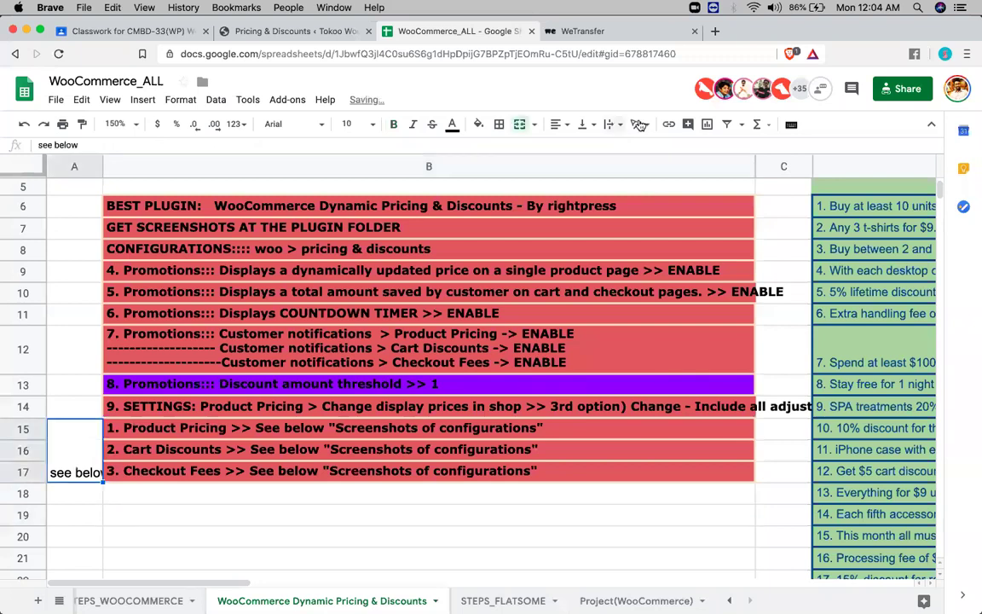
{"action": "left_click", "coordinate": [641, 124]}
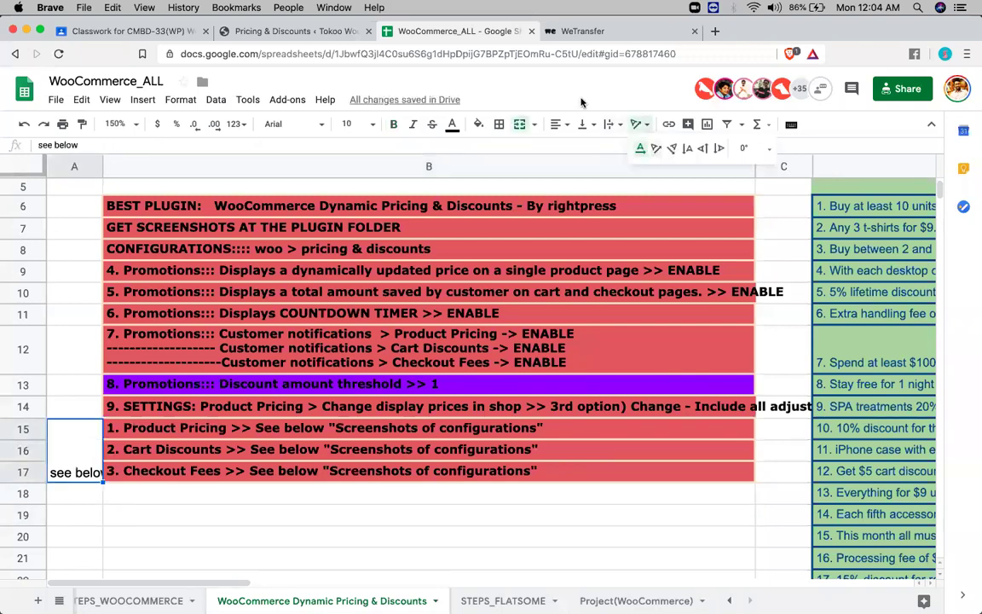
{"action": "left_click", "coordinate": [656, 150]}
Step: Give the "see below" cell a light orange fill and format its text bold and dark red
{"action": "left_click", "coordinate": [478, 124]}
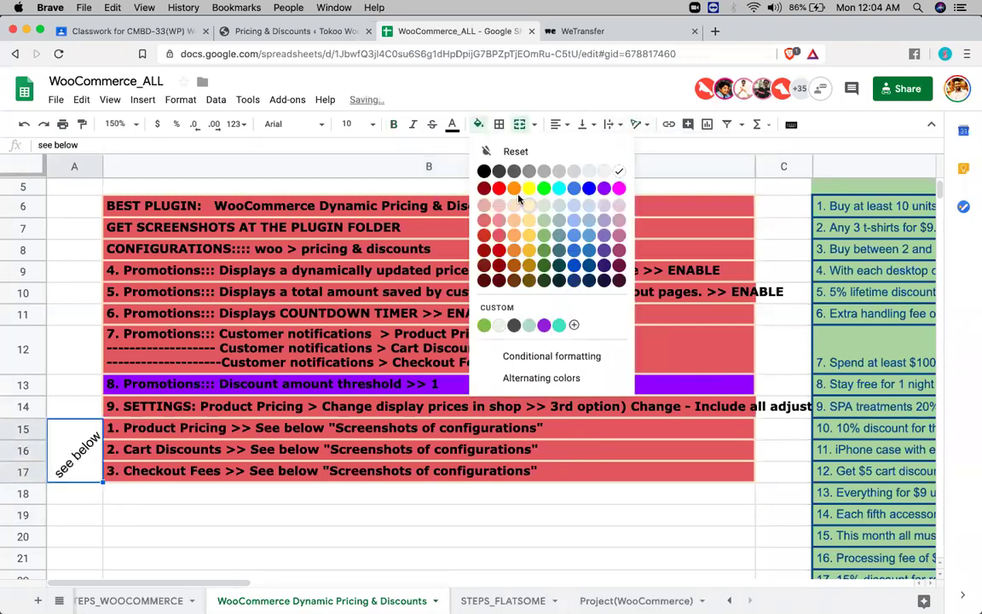
{"action": "left_click", "coordinate": [509, 205]}
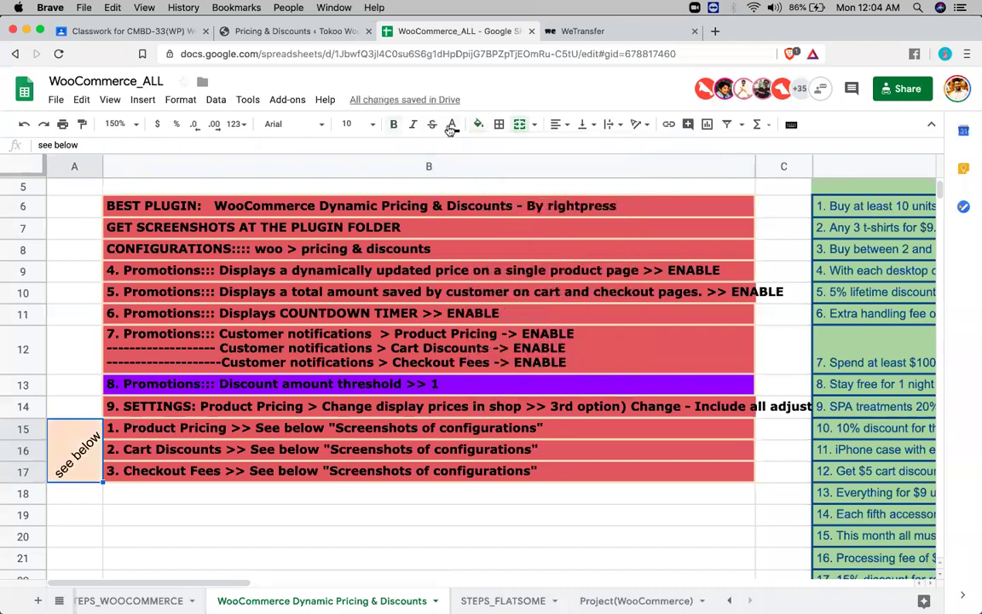
{"action": "key", "text": "ctrl+b"}
{"action": "left_click", "coordinate": [452, 125]}
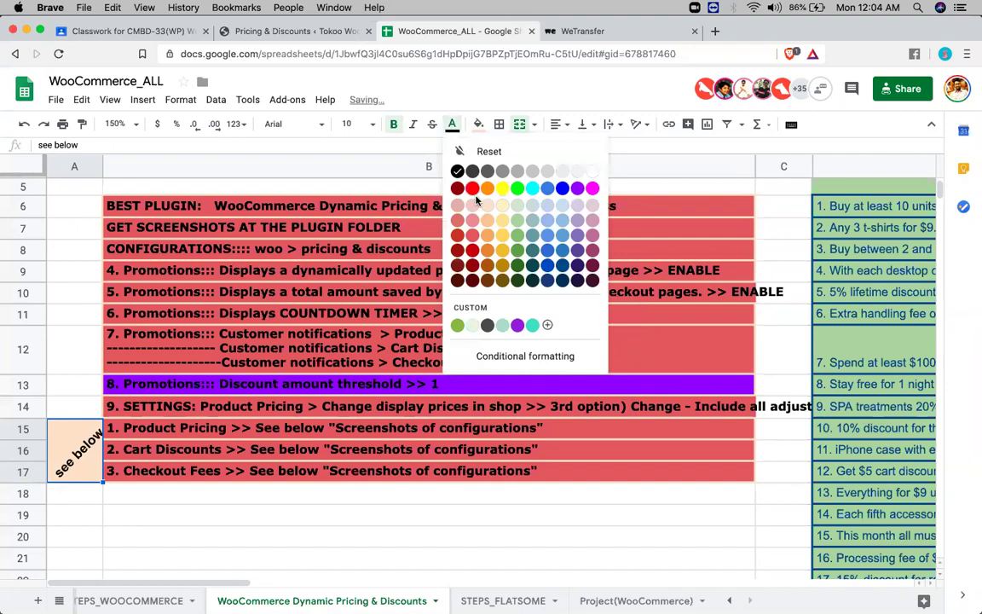
{"action": "left_click", "coordinate": [258, 543]}
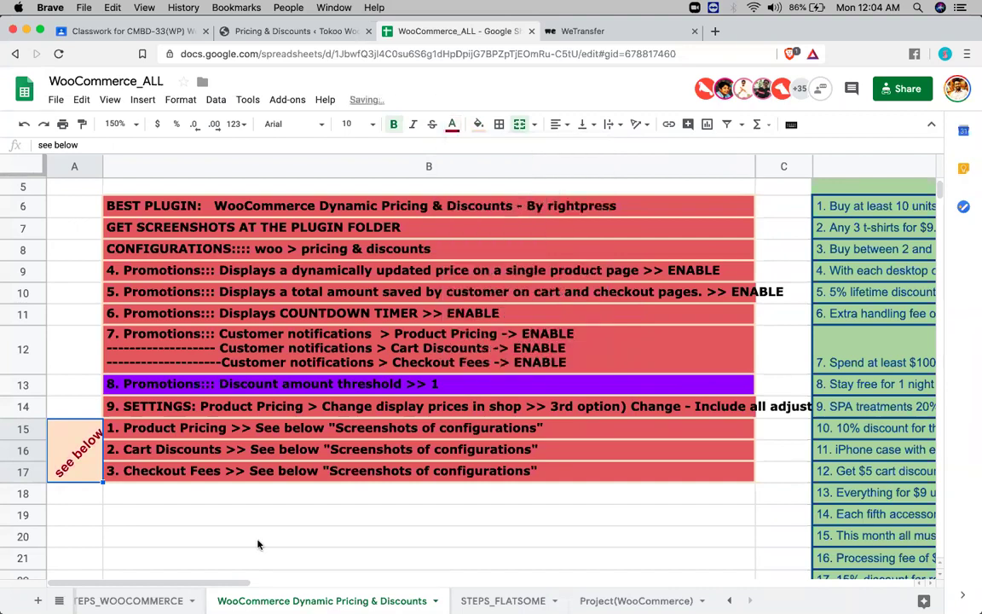
{"action": "left_click", "coordinate": [258, 544]}
Step: Locate configuration 1, "BUY 2 - GET 1 - 50% OFF", under the spreadsheet notes, and return to the plugin's settings
{"action": "scroll", "coordinate": [258, 544], "scroll_direction": "down", "scroll_amount": 6}
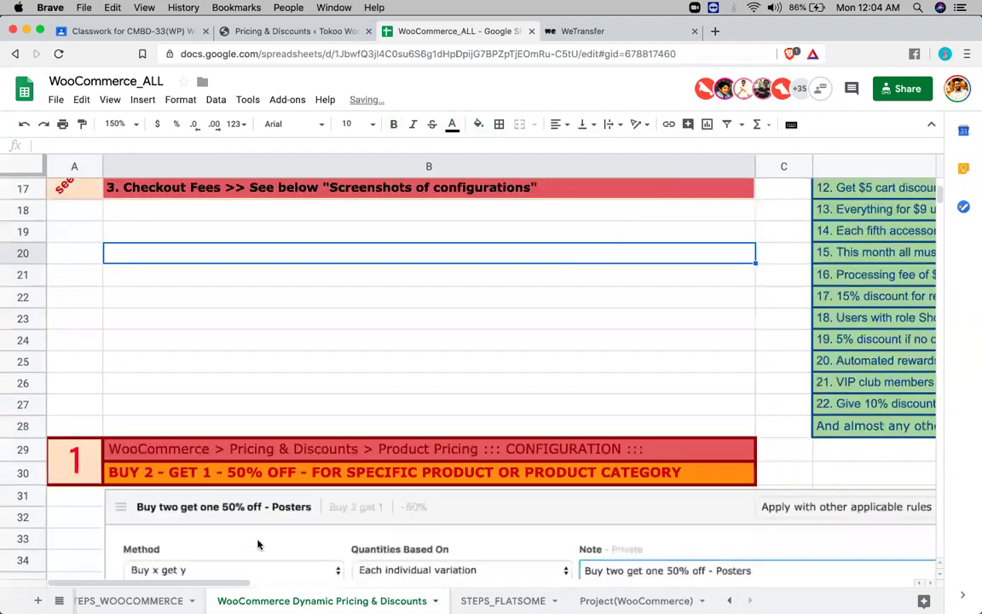
{"action": "scroll", "coordinate": [258, 544], "scroll_direction": "down", "scroll_amount": 3}
{"action": "left_click", "coordinate": [371, 381]}
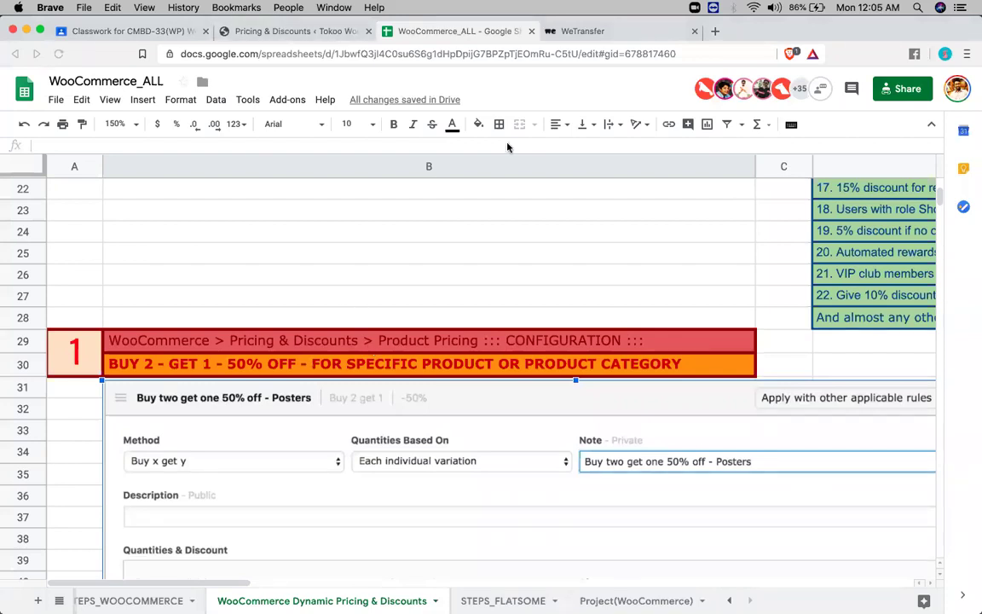
{"action": "key", "text": "super+f"}
{"action": "left_click", "coordinate": [290, 34]}
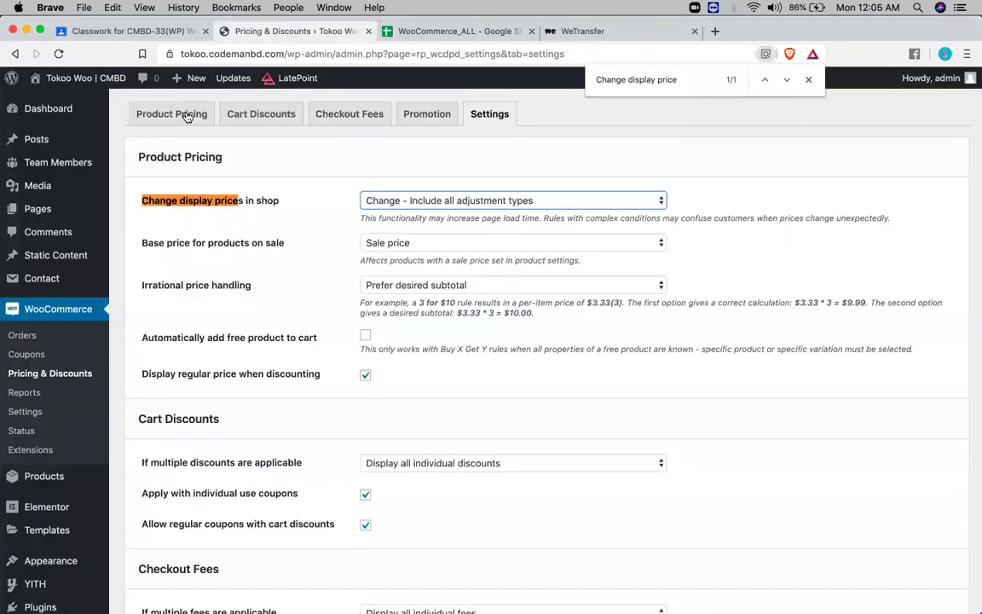
Step: Recheck the Change display prices in shop option in the plugin's settings and open its Product Pricing section
{"action": "left_click", "coordinate": [187, 117]}
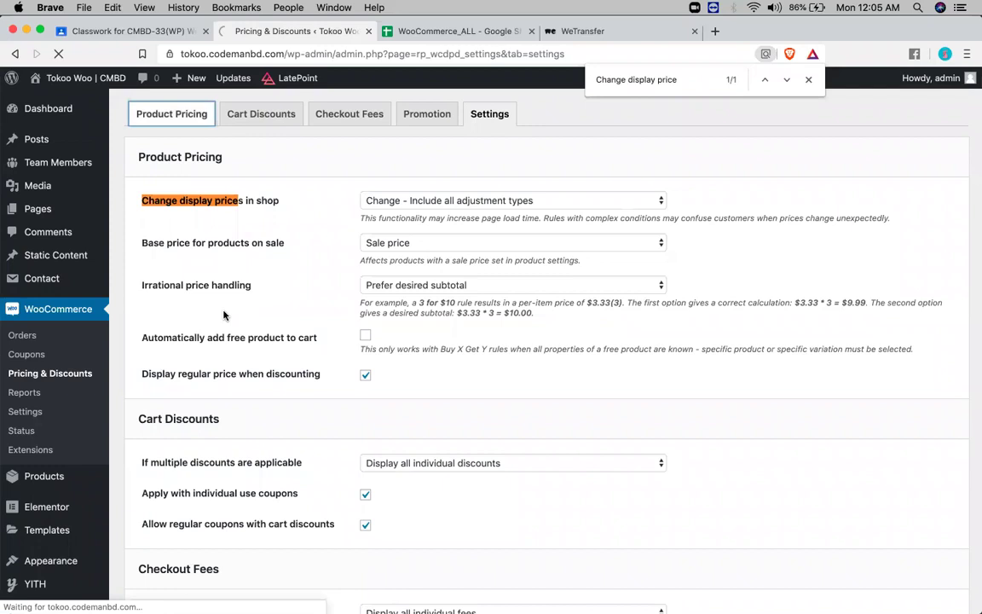
{"action": "scroll", "coordinate": [173, 557], "scroll_direction": "down", "scroll_amount": 5}
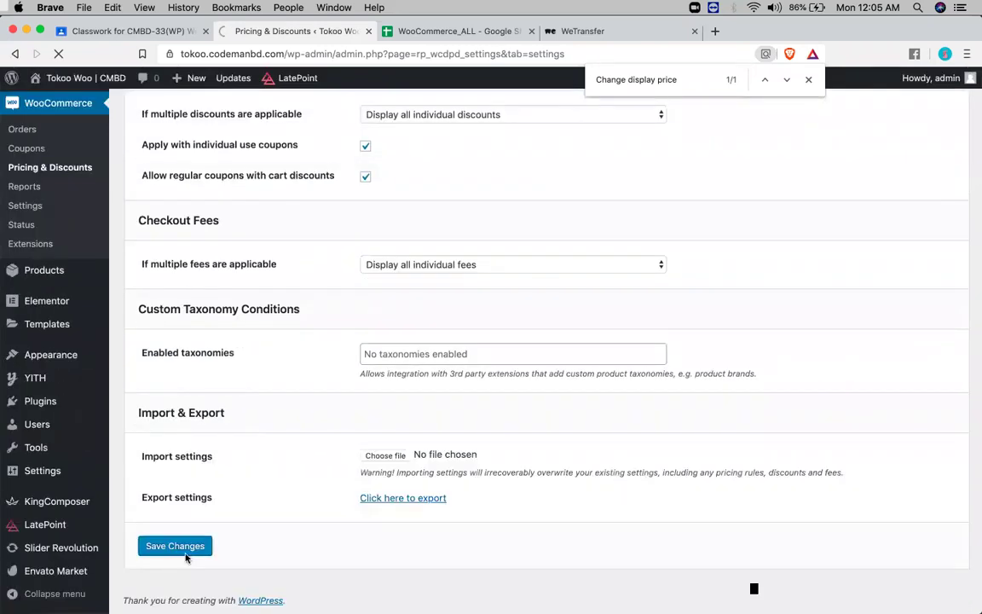
{"action": "scroll", "coordinate": [234, 511], "scroll_direction": "up", "scroll_amount": 5}
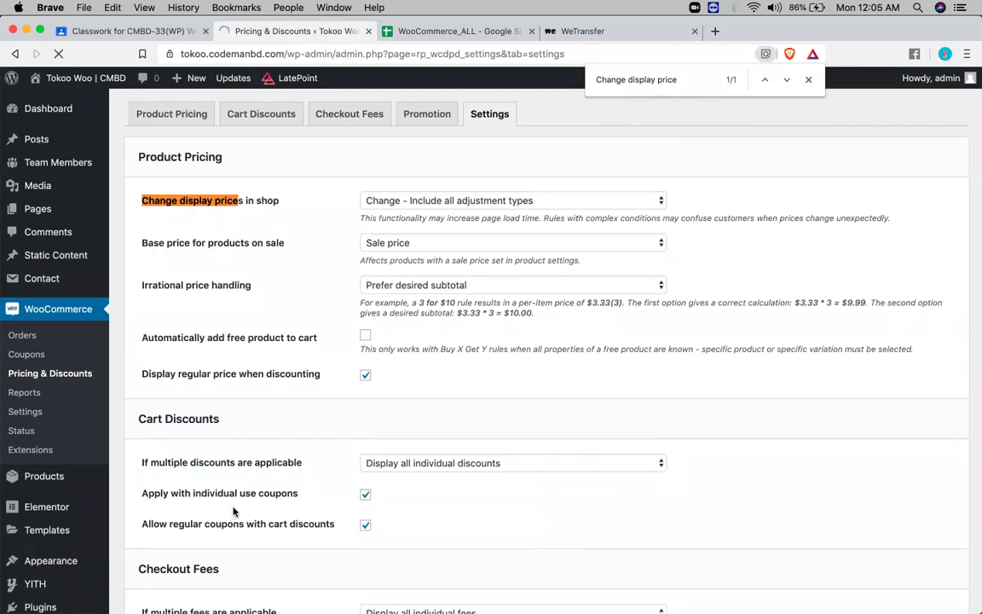
{"action": "left_click", "coordinate": [490, 201]}
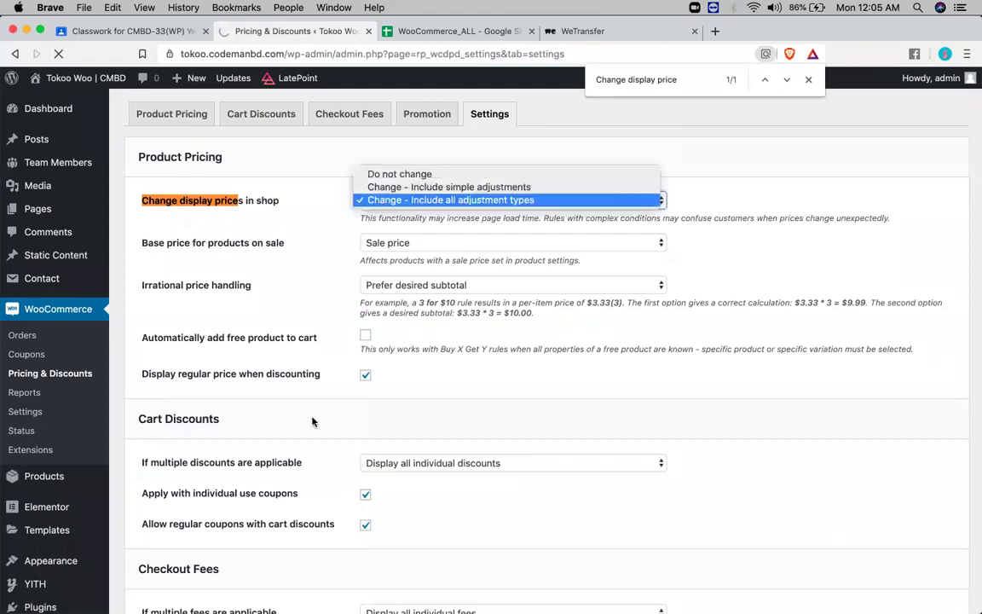
{"action": "left_click", "coordinate": [312, 421]}
{"action": "scroll", "coordinate": [255, 478], "scroll_direction": "down", "scroll_amount": 5}
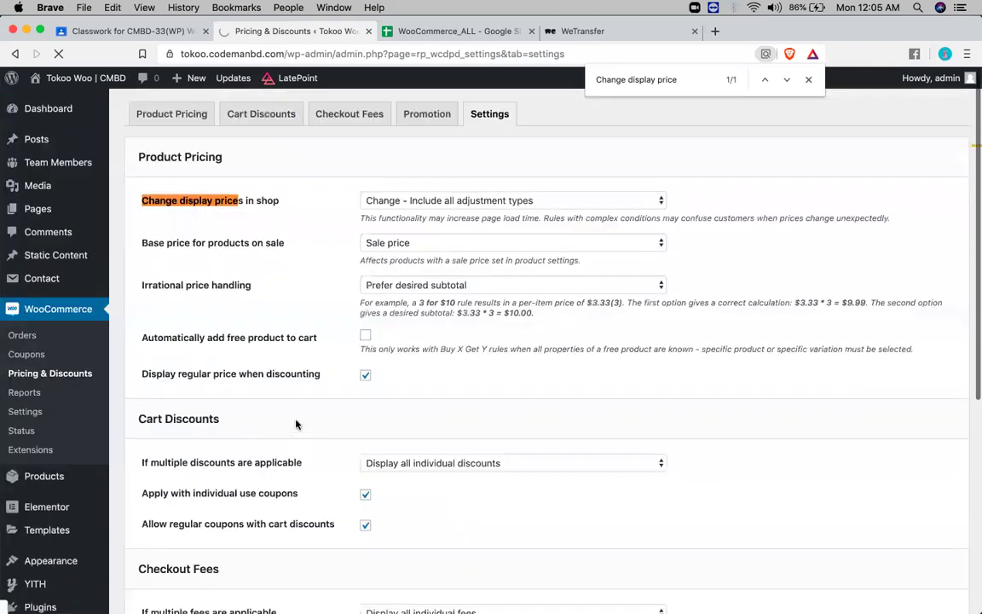
{"action": "left_click", "coordinate": [174, 116]}
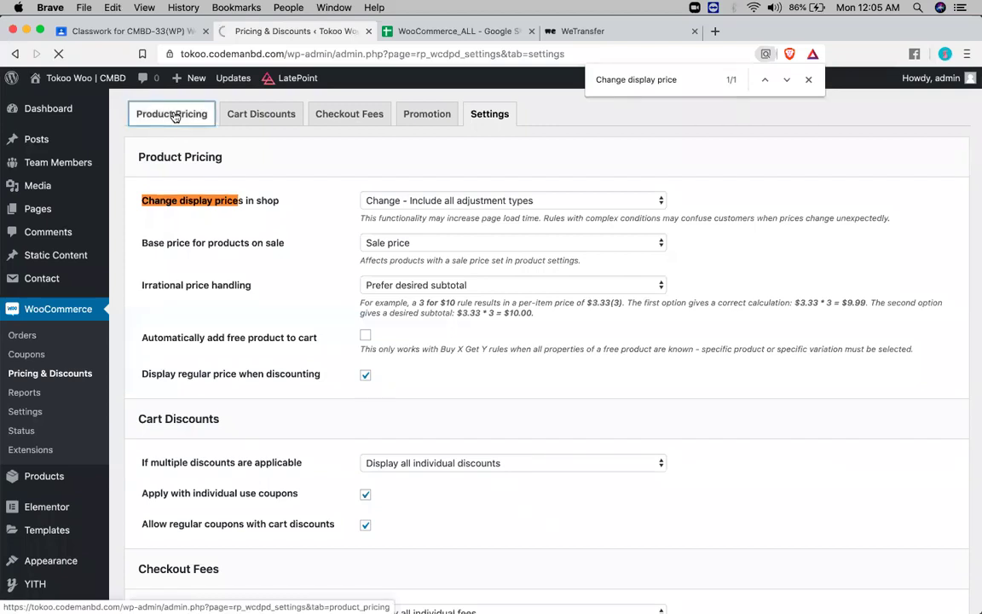
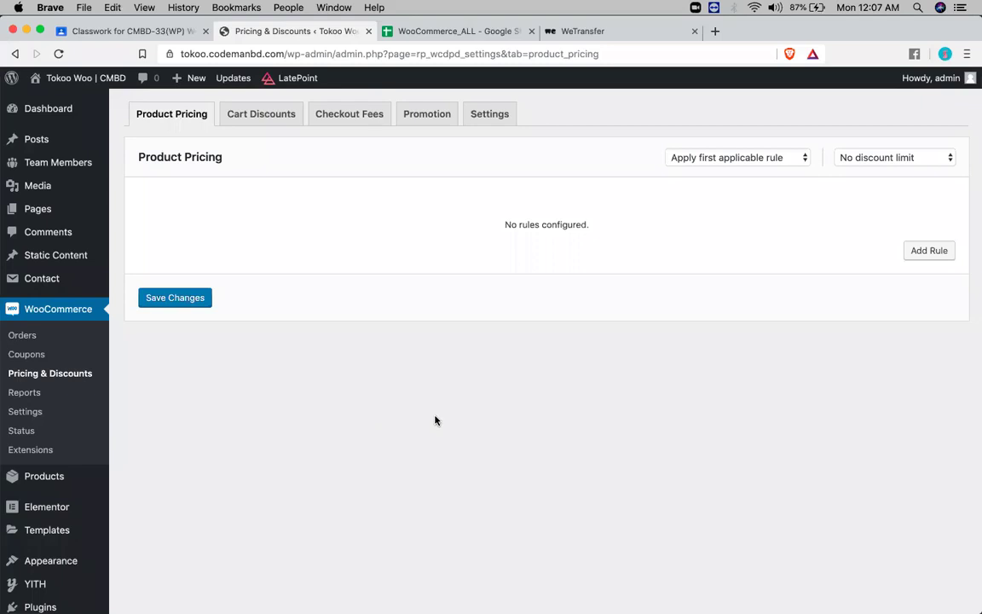
Step: Add a product pricing rule and, consulting the spreadsheet's example, set its method to "Buy x get y"
{"action": "left_click", "coordinate": [915, 250]}
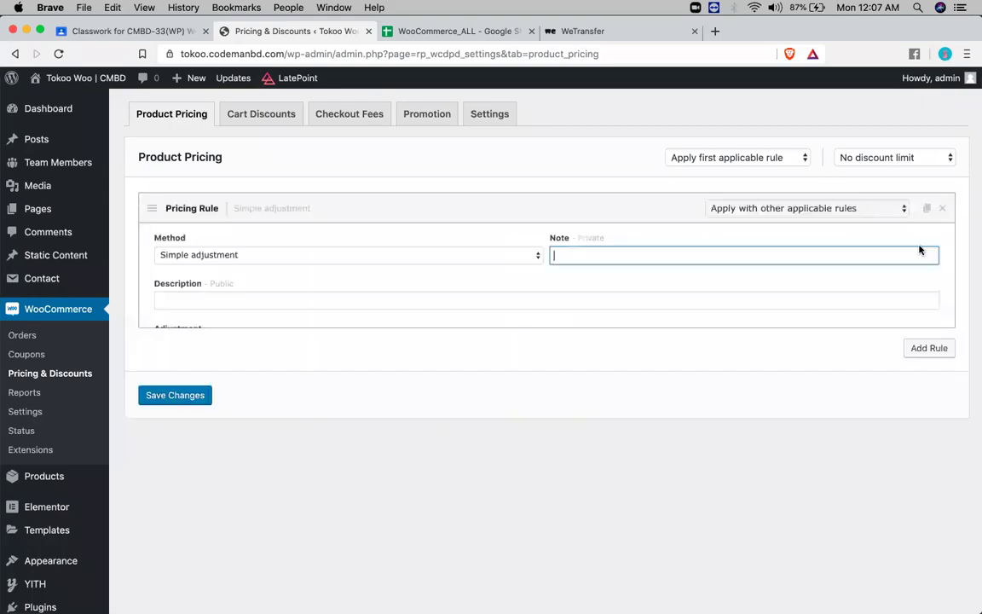
{"action": "left_click", "coordinate": [407, 278]}
{"action": "left_click", "coordinate": [405, 257]}
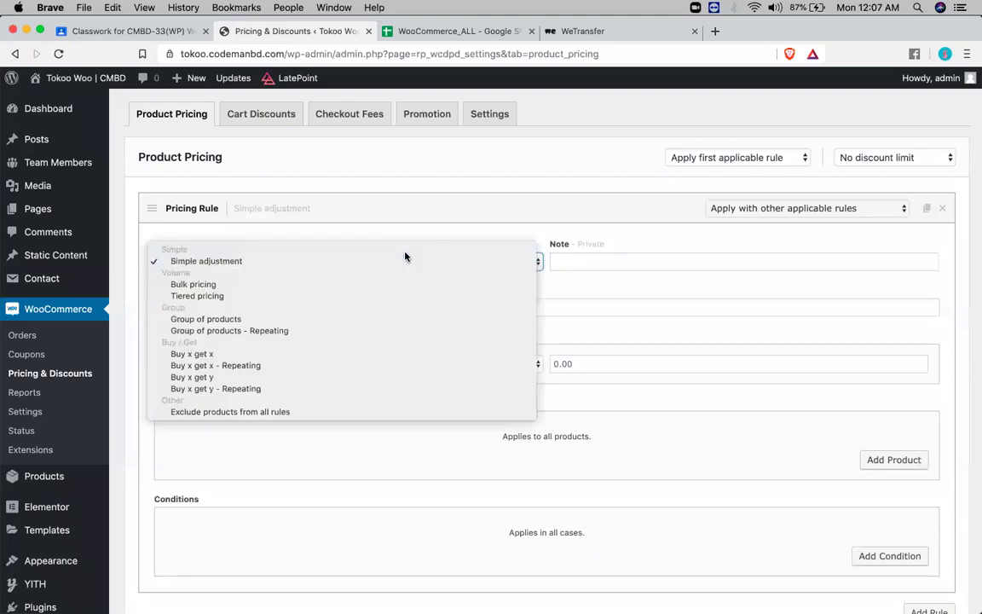
{"action": "left_click", "coordinate": [452, 29]}
{"action": "left_click", "coordinate": [466, 31]}
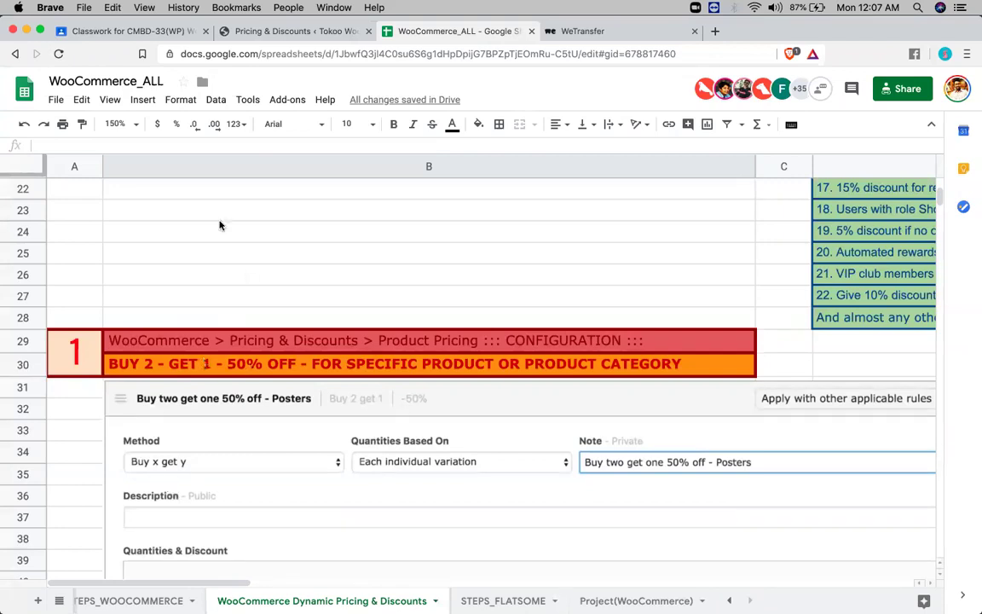
{"action": "left_click", "coordinate": [291, 31]}
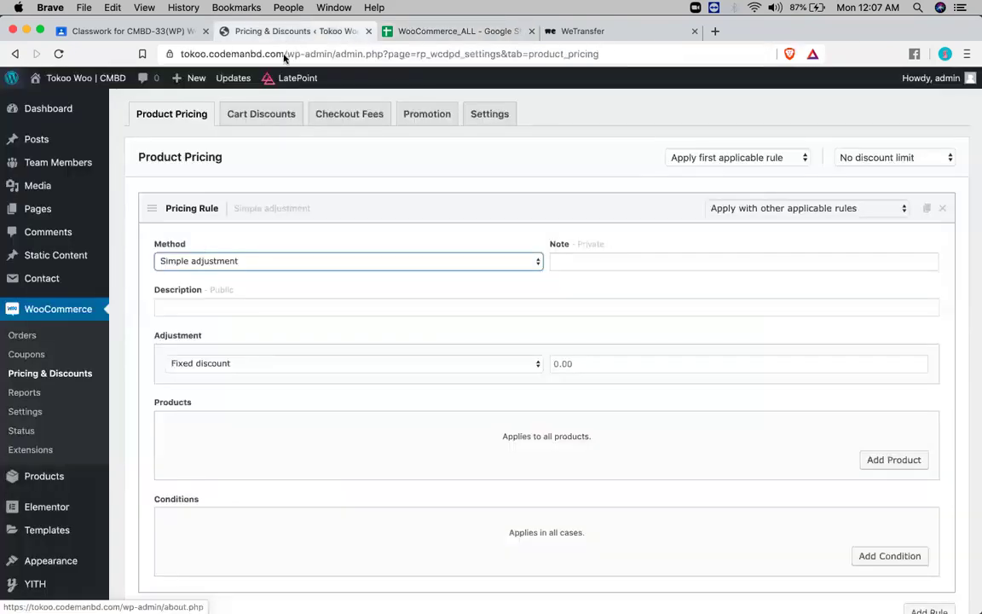
{"action": "left_click", "coordinate": [339, 262]}
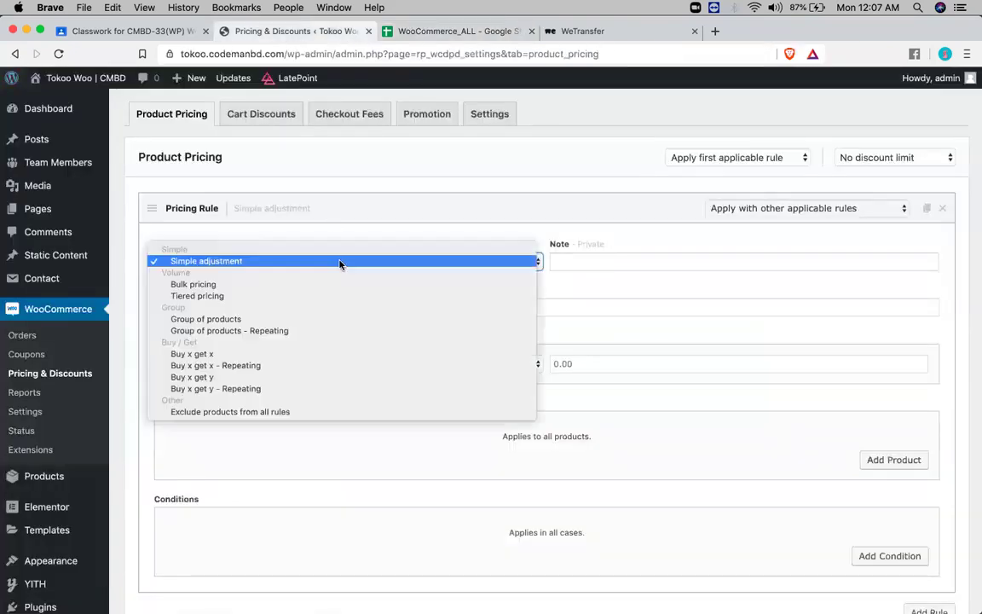
{"action": "left_click", "coordinate": [310, 377]}
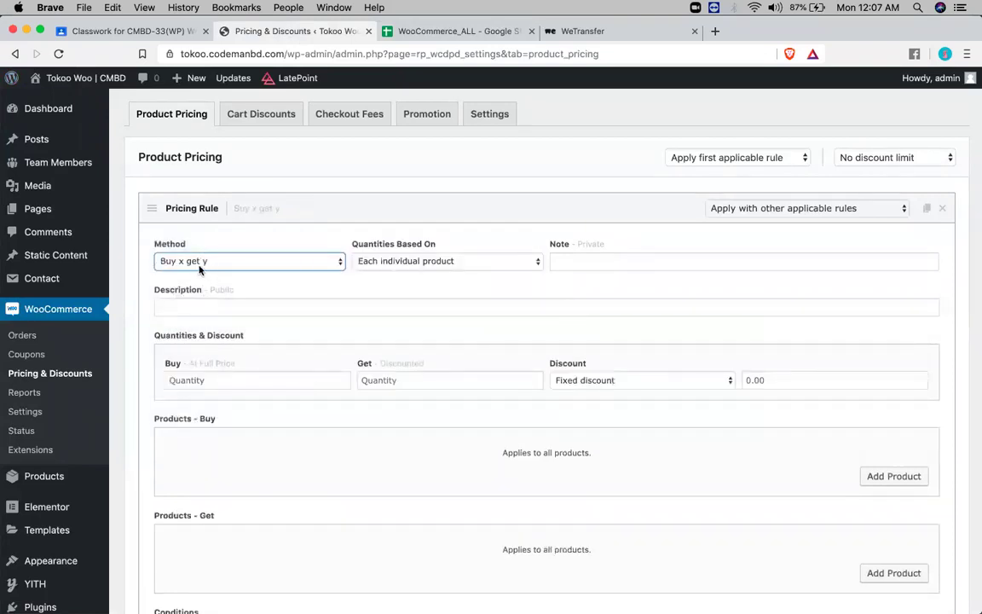
Step: Base the pricing rule's quantities on each individual product and begin its private note
{"action": "left_click", "coordinate": [449, 259]}
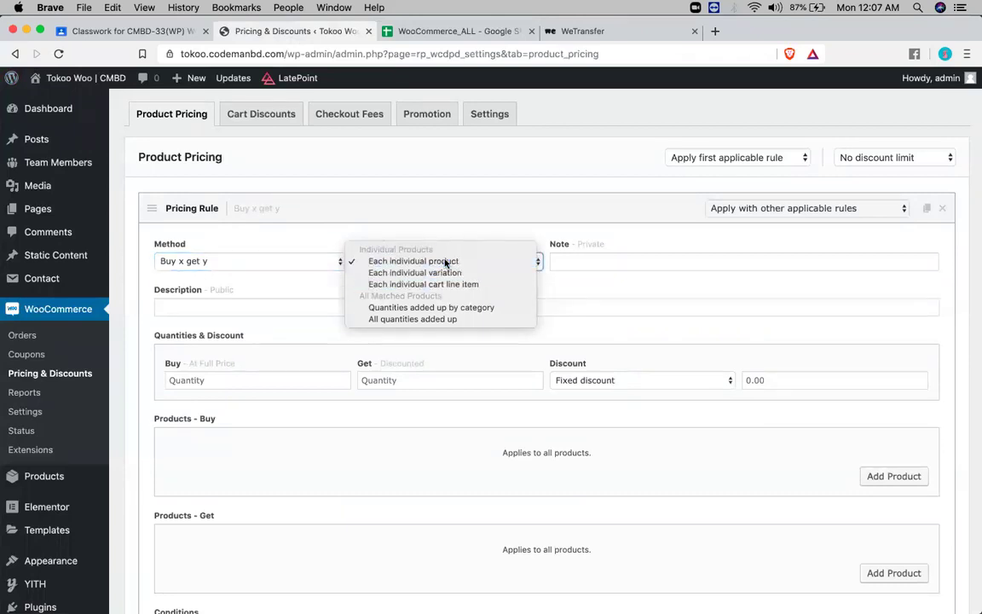
{"action": "left_click", "coordinate": [445, 261]}
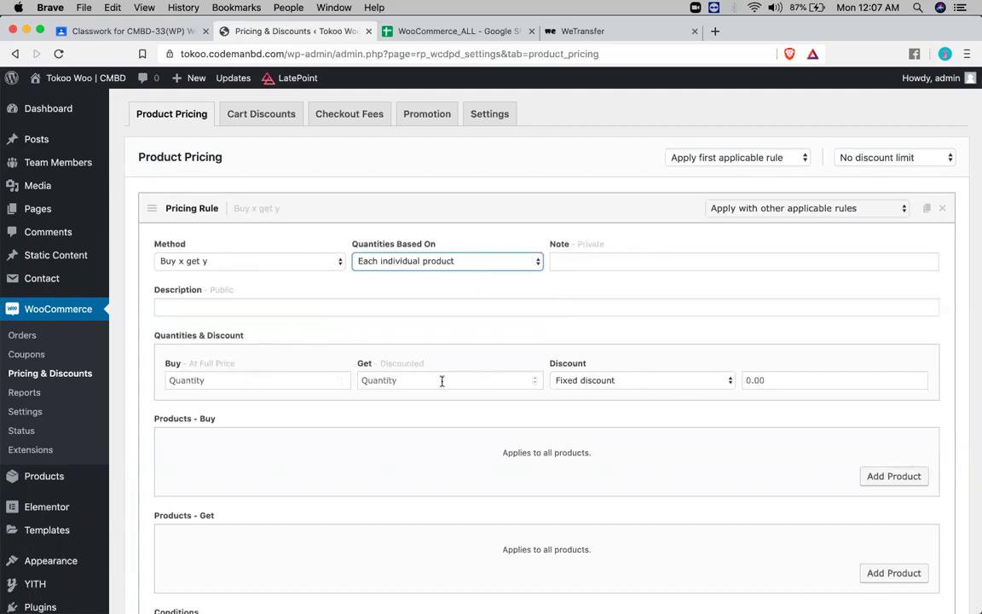
{"action": "left_click", "coordinate": [631, 259]}
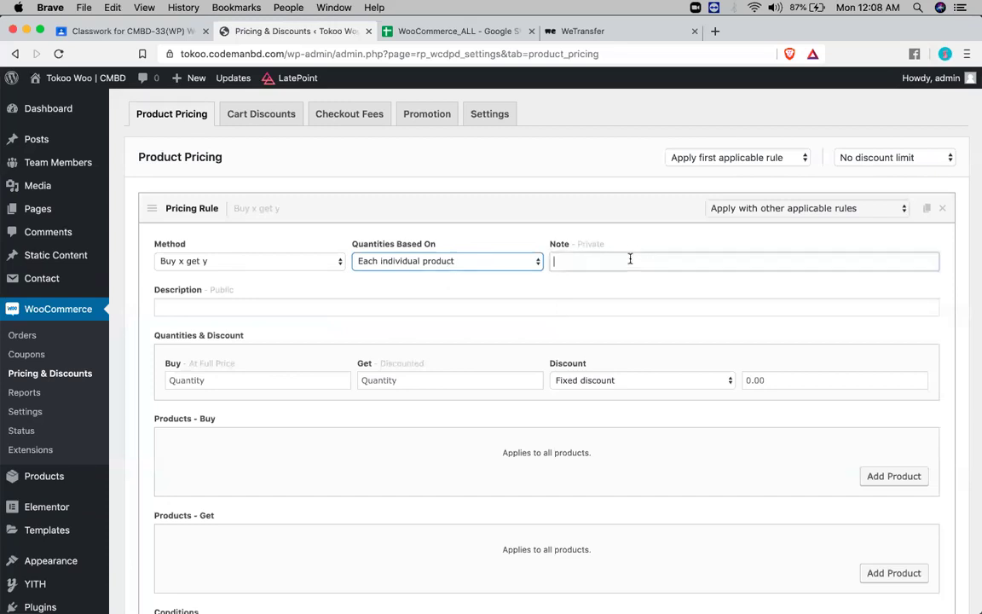
{"action": "type", "text": "but"}
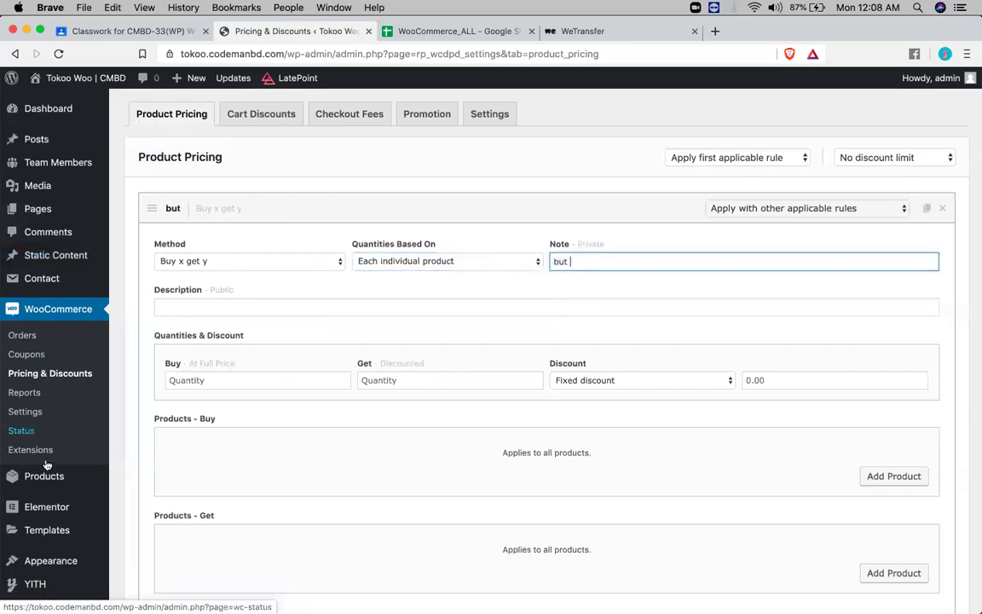
Step: Open the All Products page in a separate browser tab and return to the pricing rule
{"action": "mouse_move", "coordinate": [85, 474]}
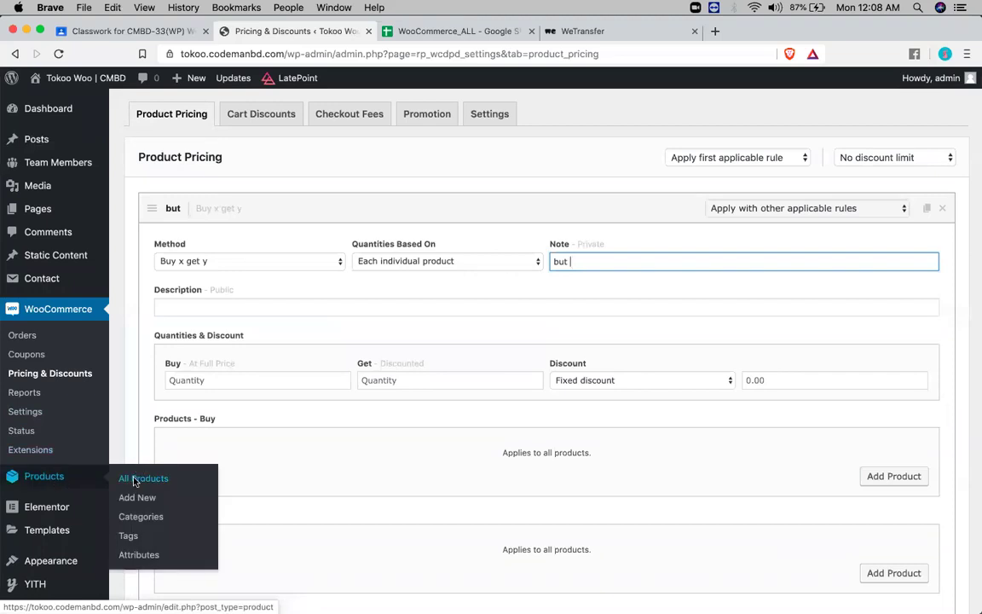
{"action": "right_click", "coordinate": [138, 477]}
{"action": "key", "text": "Escape"}
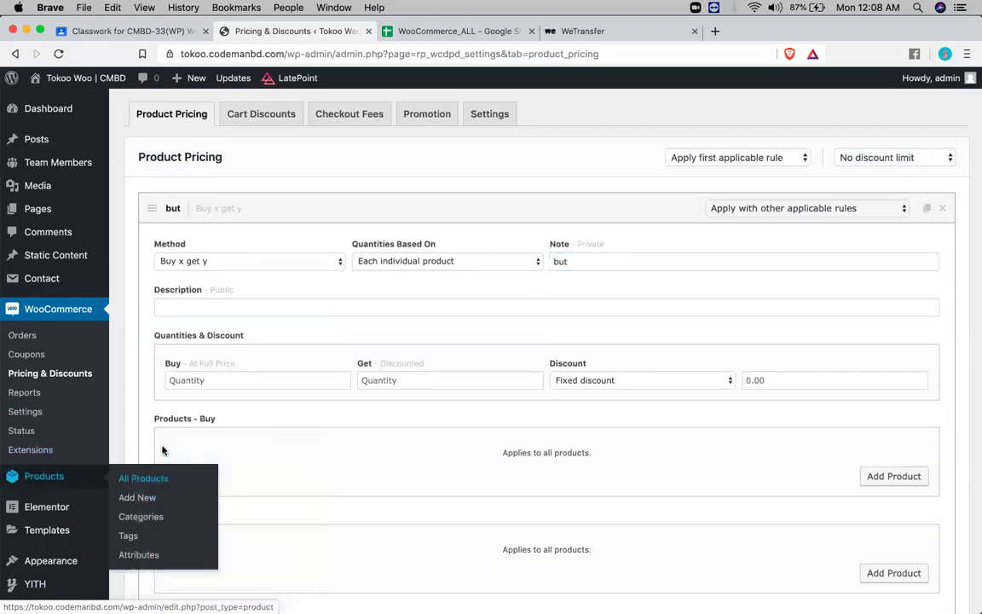
{"action": "left_click", "coordinate": [426, 31]}
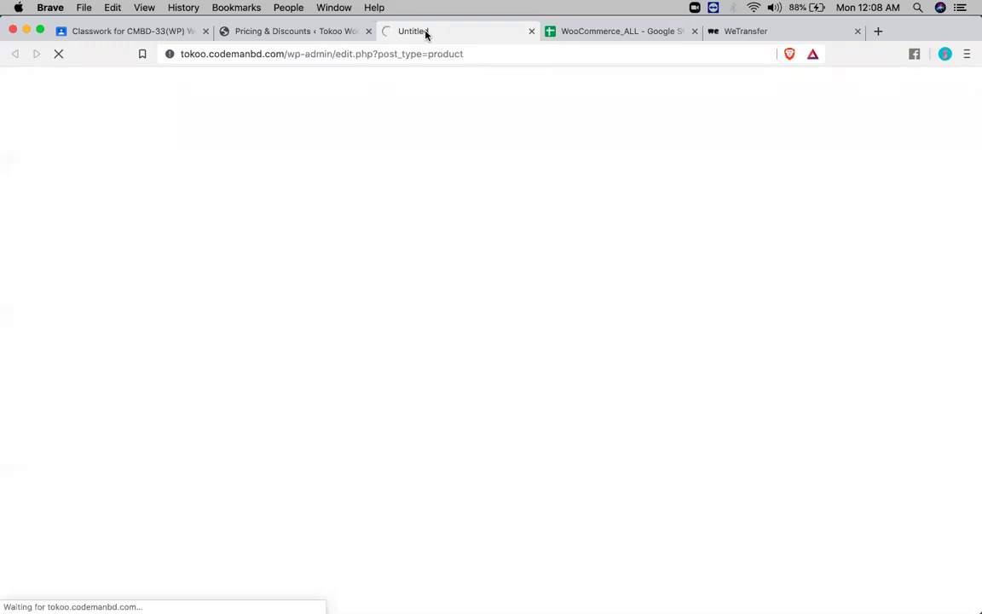
{"action": "left_click", "coordinate": [327, 33]}
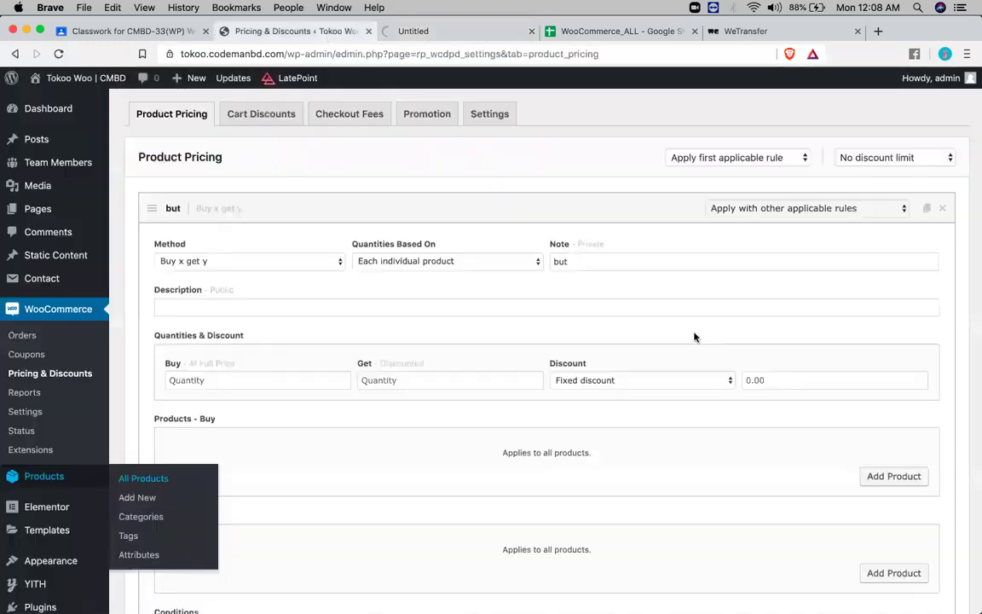
Step: Correct and complete the rule's private note as "buy 2 tshirt get - 1 jeans (50% off)"
{"action": "left_click", "coordinate": [598, 259]}
{"action": "key", "text": "BackSpace"}
{"action": "type", "text": "y 2"}
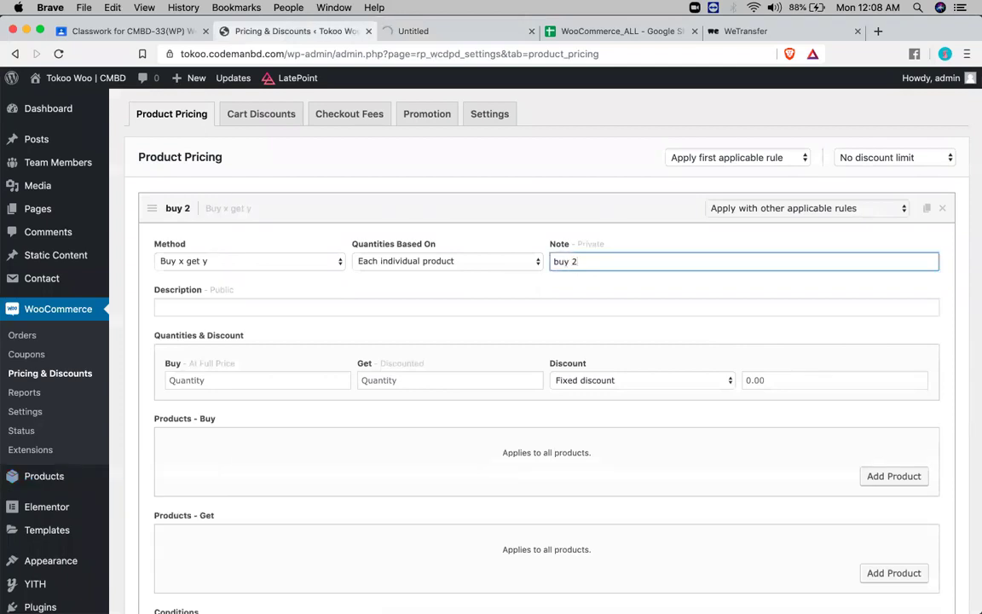
{"action": "type", "text": " tshort"}
{"action": "key", "text": "BackSpace"}
{"action": "key", "text": "BackSpace"}
{"action": "key", "text": "BackSpace"}
{"action": "key", "text": "BackSpace"}
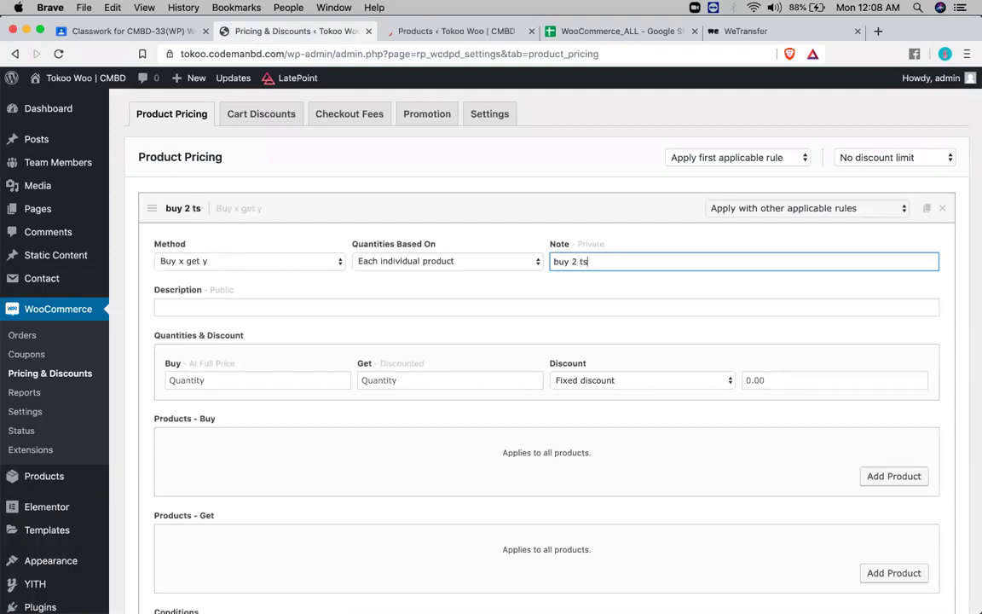
{"action": "type", "text": "hirt "}
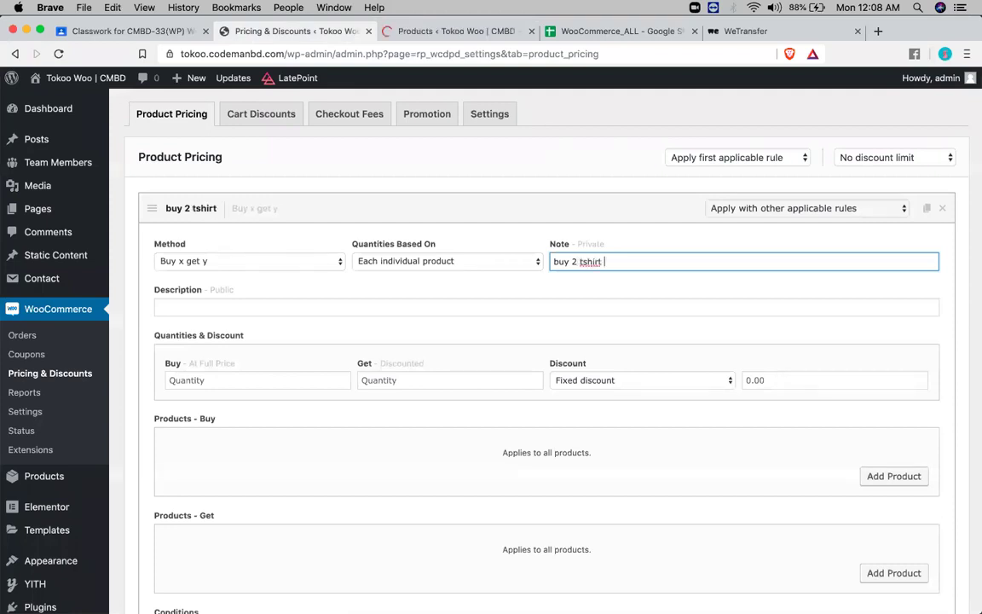
{"action": "type", "text": "get - 1 jeans "}
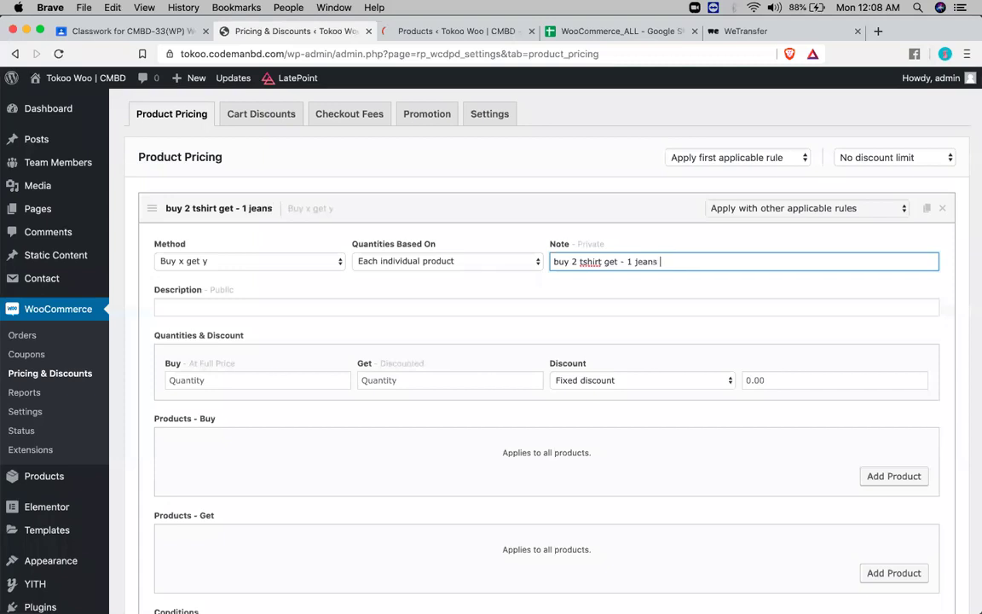
{"action": "type", "text": "(50% off)"}
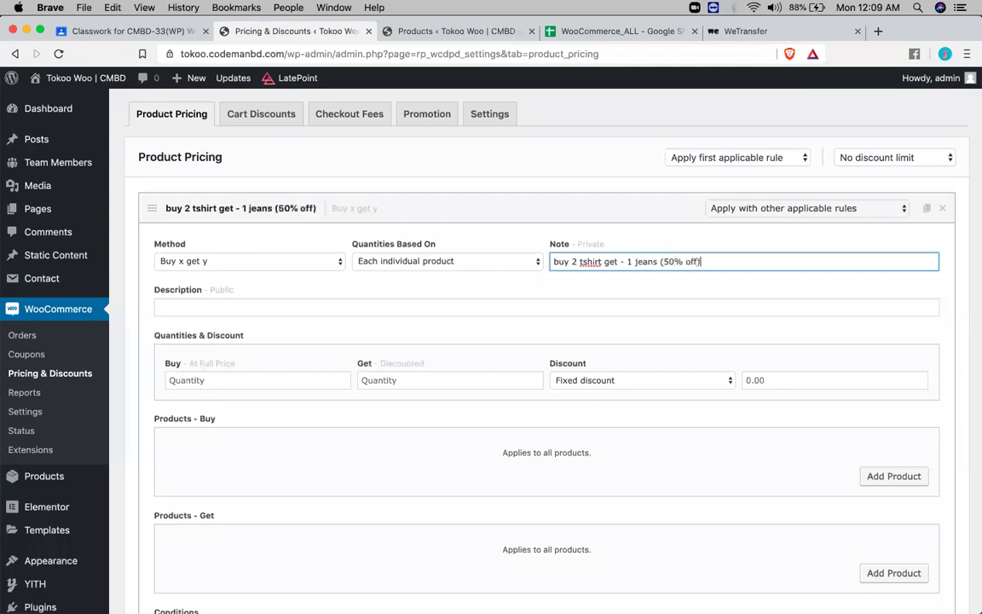
Step: Copy the private note's text into the rule's public description
{"action": "key", "text": "super+a"}
{"action": "key", "text": "super+c"}
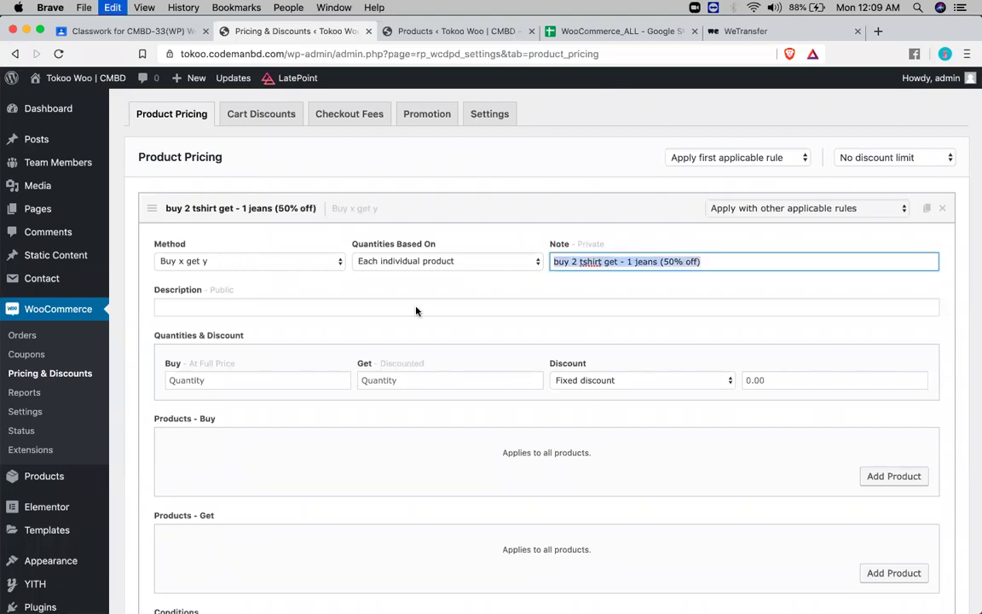
{"action": "left_click", "coordinate": [202, 316]}
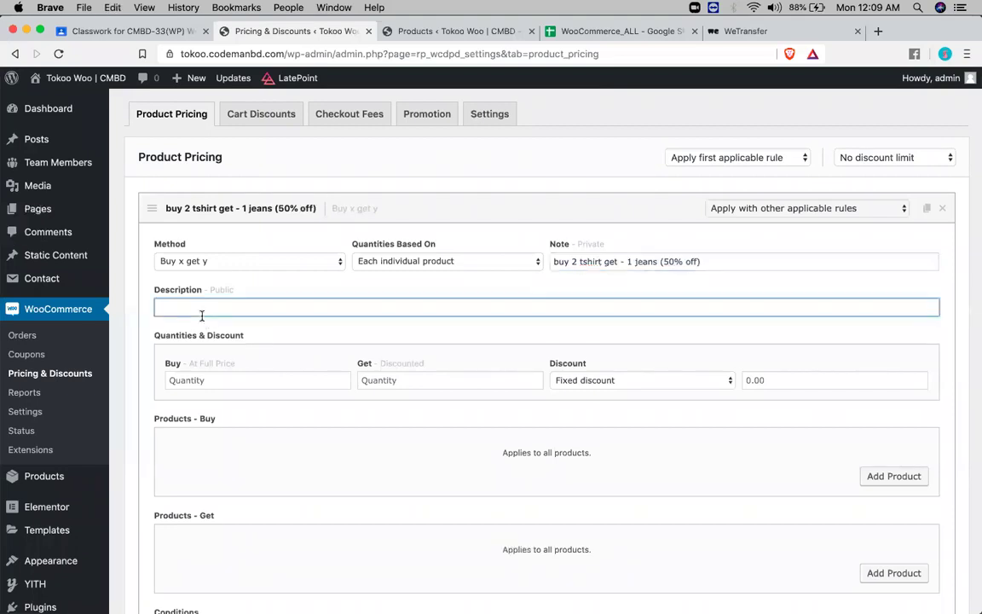
{"action": "key", "text": "super+v"}
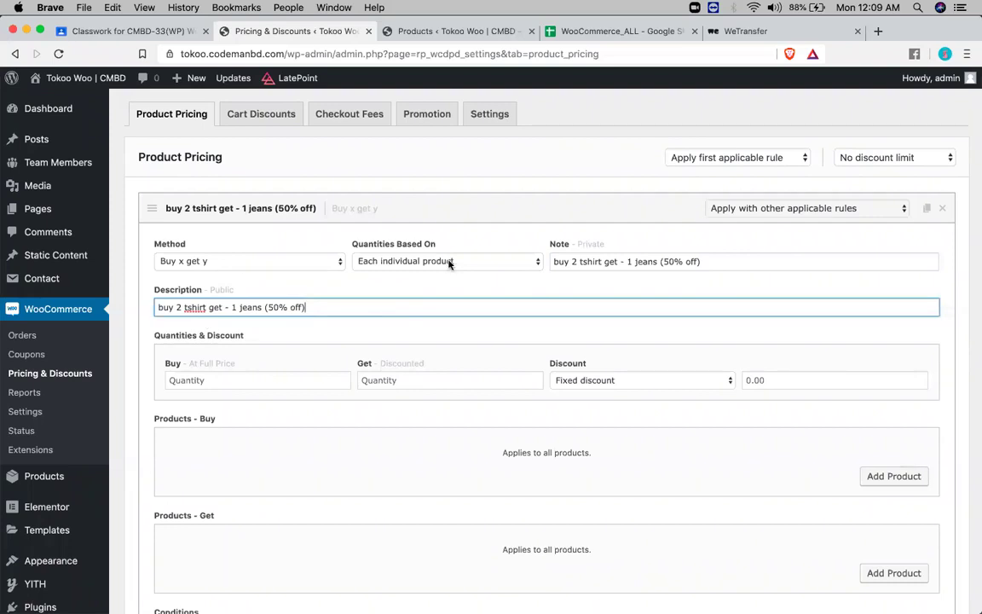
Step: Set the rule's full-price buy quantity to 2 and its discounted get quantity to 1
{"action": "left_click", "coordinate": [302, 378]}
{"action": "type", "text": "2"}
{"action": "left_click", "coordinate": [519, 379]}
{"action": "type", "text": "1"}
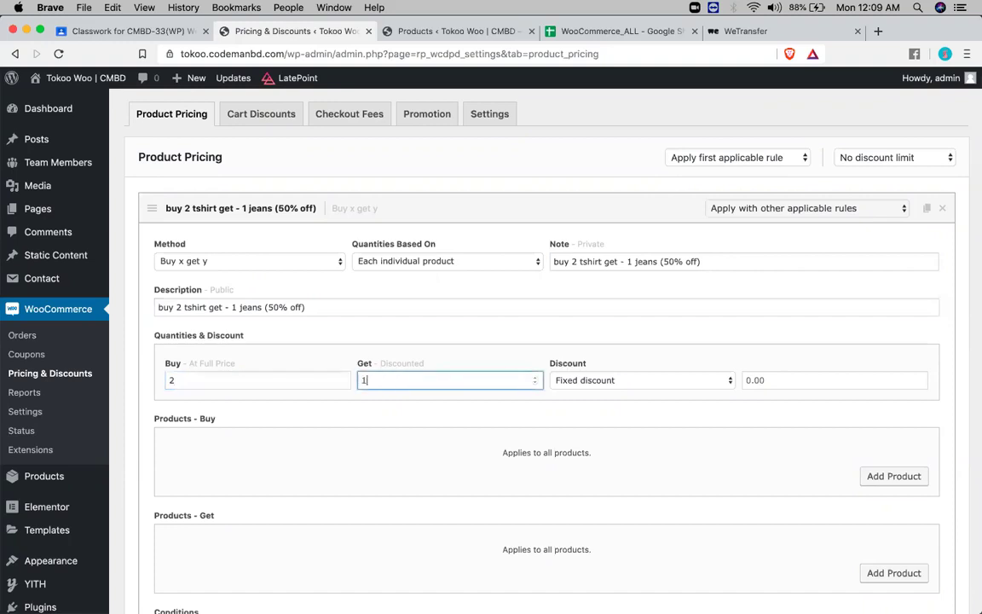
Step: Set the rule's discount type to "Percentage discount" with a value of 50
{"action": "left_click", "coordinate": [632, 384]}
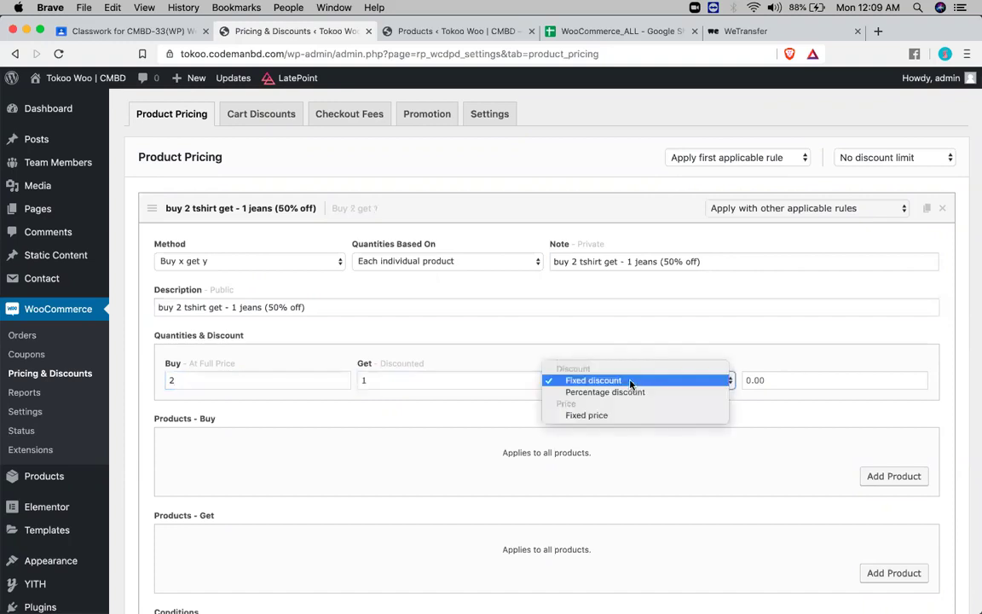
{"action": "left_click", "coordinate": [736, 304]}
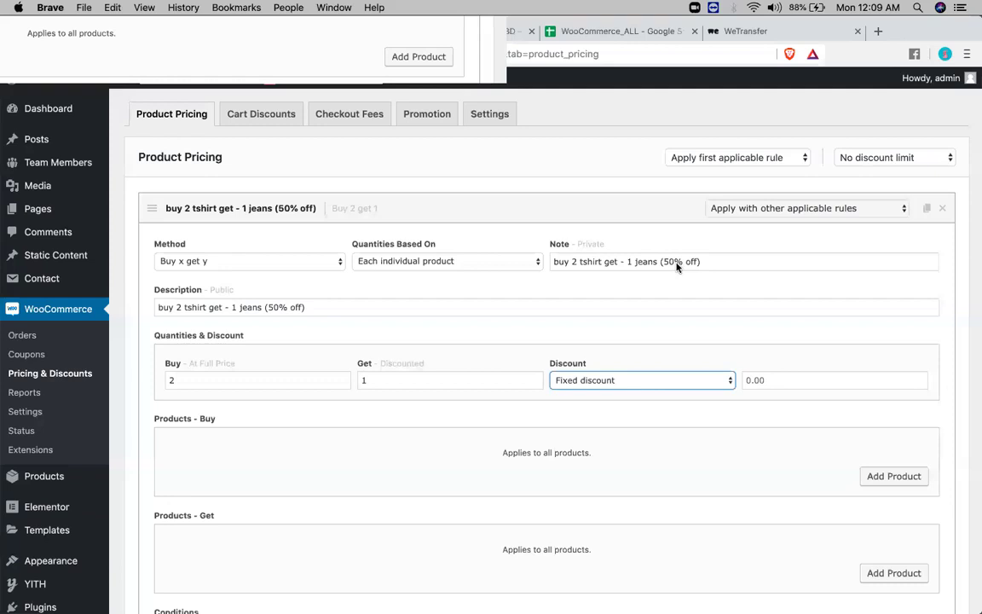
{"action": "left_click", "coordinate": [662, 385]}
{"action": "left_click", "coordinate": [644, 394]}
{"action": "left_click", "coordinate": [795, 383]}
{"action": "type", "text": "50"}
Step: Add a product entry under Products - Buy and search its "in list" values for "a"
{"action": "mouse_move", "coordinate": [974, 558]}
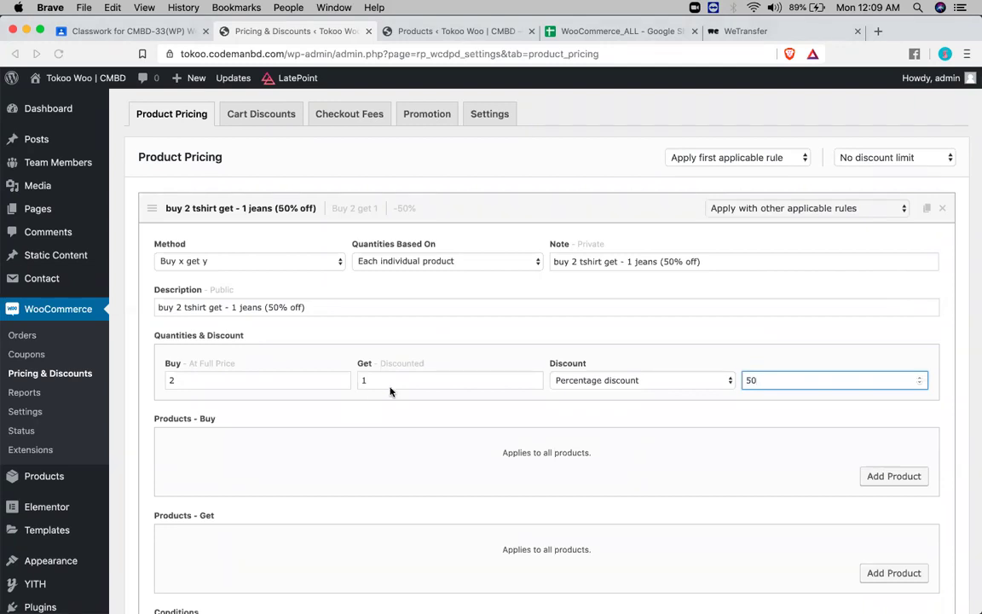
{"action": "scroll", "coordinate": [391, 392], "scroll_direction": "down", "scroll_amount": 3}
{"action": "scroll", "coordinate": [390, 392], "scroll_direction": "down", "scroll_amount": 4}
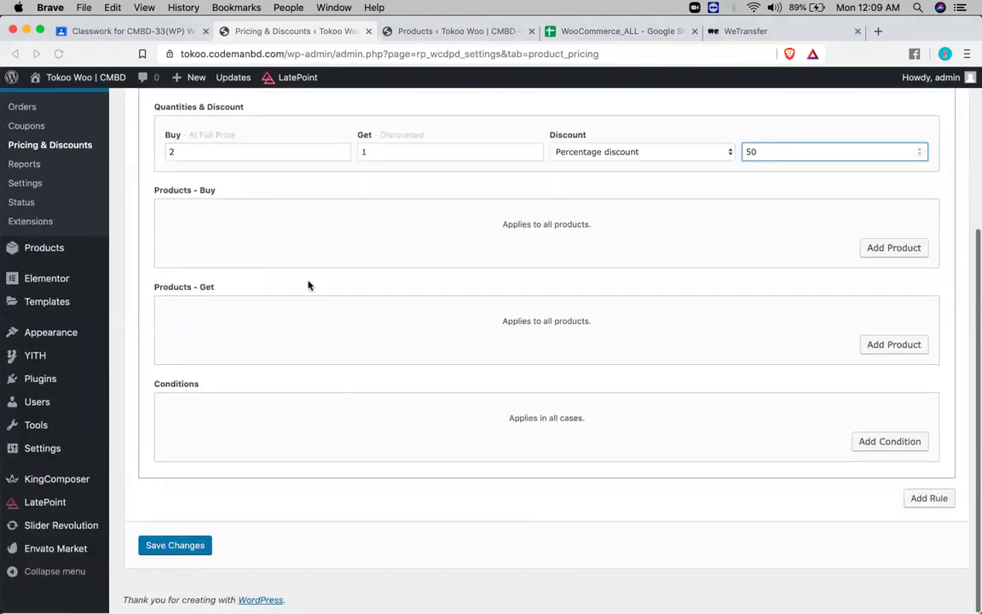
{"action": "left_click", "coordinate": [876, 248]}
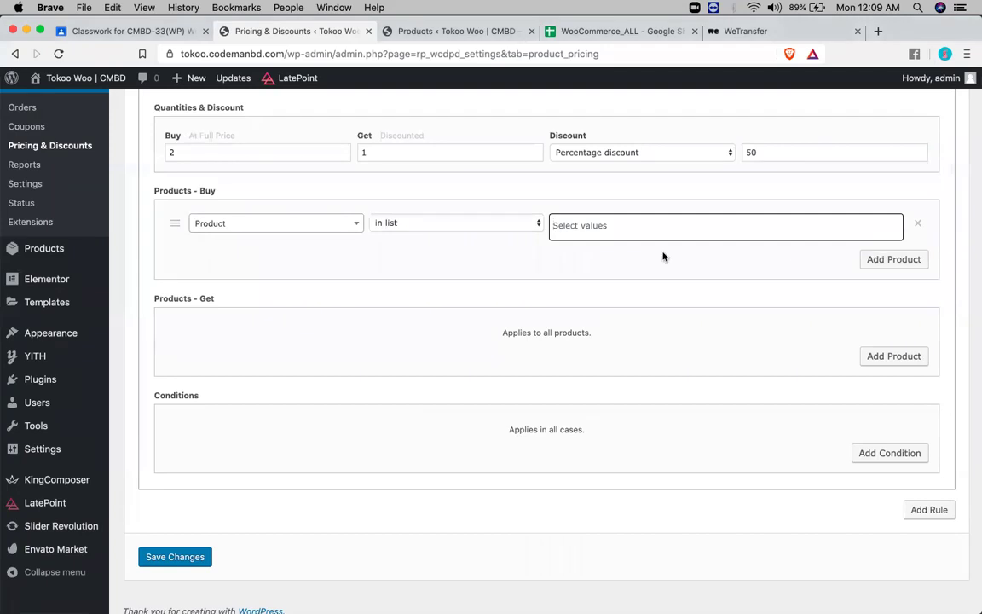
{"action": "left_click", "coordinate": [585, 227]}
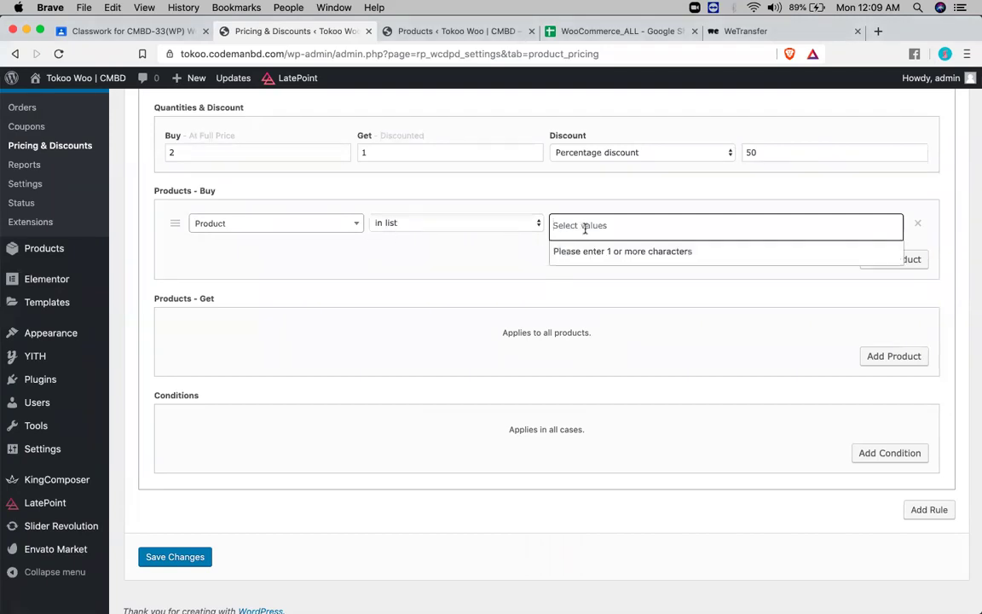
{"action": "type", "text": "a"}
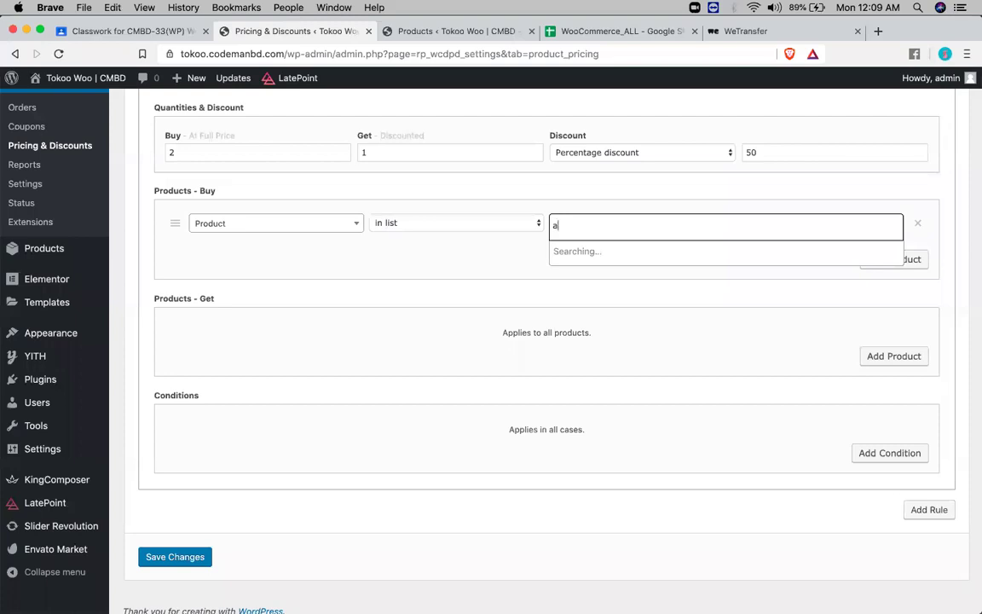
Step: Go to the Products page and run the WooCommerce setup wizard
{"action": "left_click", "coordinate": [460, 34]}
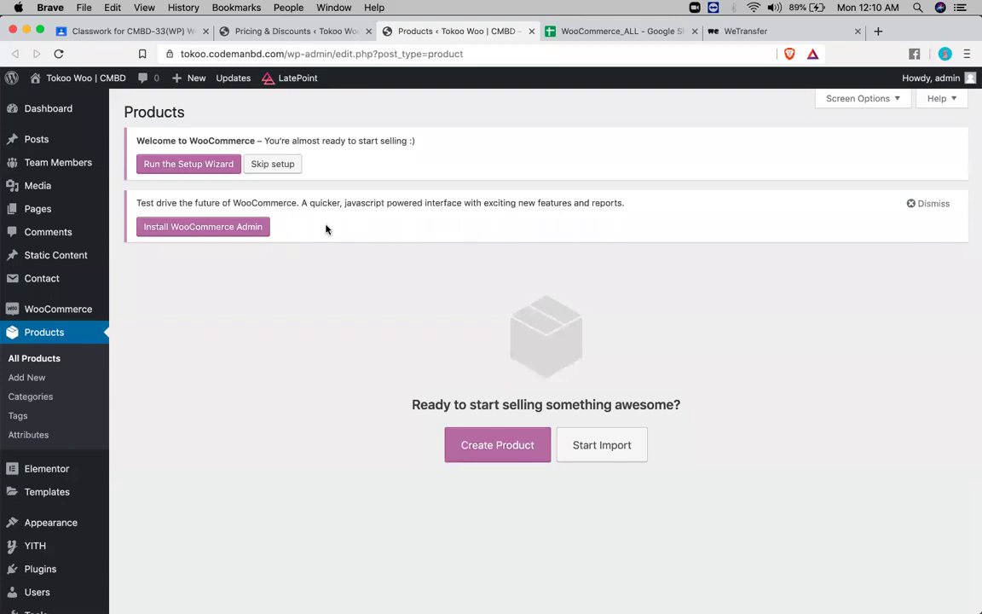
{"action": "left_click", "coordinate": [524, 457]}
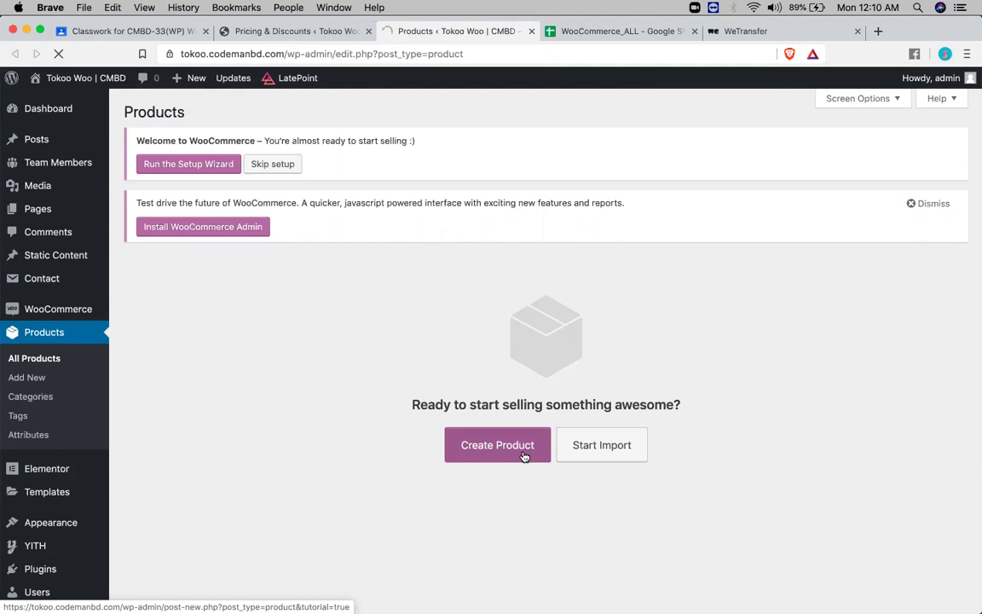
{"action": "left_click", "coordinate": [158, 163]}
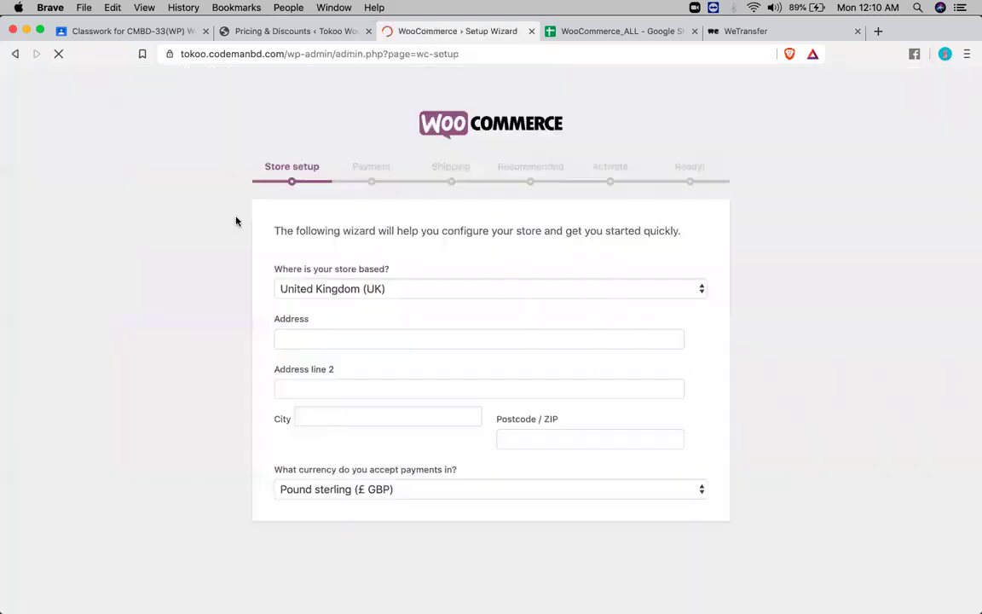
Step: Fill in the store's two address lines, city and postcode in the store setup form
{"action": "left_click", "coordinate": [375, 338]}
{"action": "type", "text": "rtrtgtr"}
{"action": "left_click", "coordinate": [345, 387]}
{"action": "type", "text": "eg"}
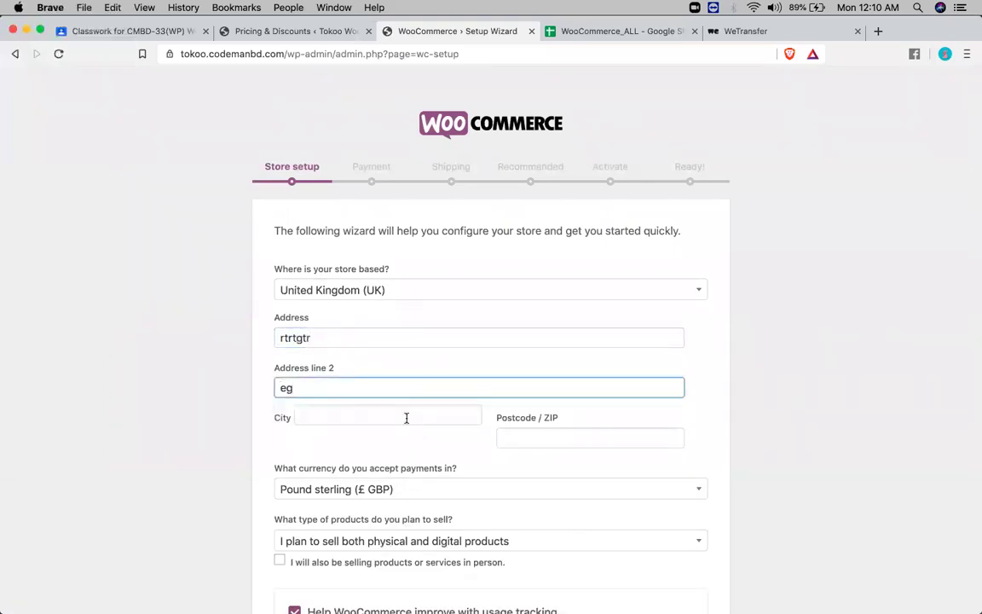
{"action": "left_click", "coordinate": [406, 417]}
{"action": "type", "text": "london"}
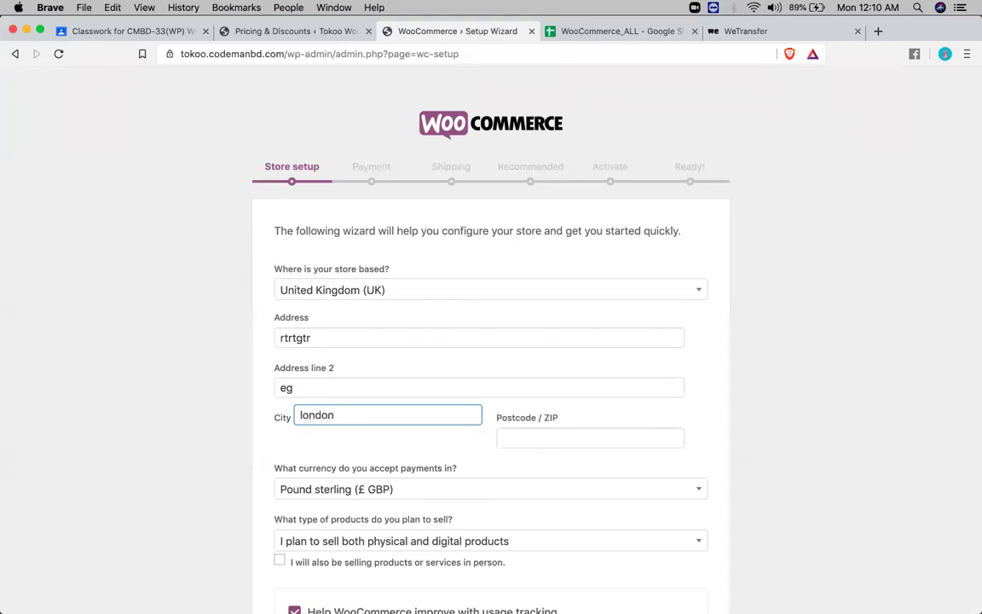
{"action": "left_click", "coordinate": [553, 438]}
{"action": "type", "text": "564"}
Step: Search the list of accepted payment currencies for "dolla" and browse the matching options
{"action": "scroll", "coordinate": [467, 410], "scroll_direction": "down", "scroll_amount": 2}
{"action": "left_click", "coordinate": [467, 405]}
{"action": "left_click", "coordinate": [467, 407]}
{"action": "scroll", "coordinate": [467, 406], "scroll_direction": "down", "scroll_amount": 3}
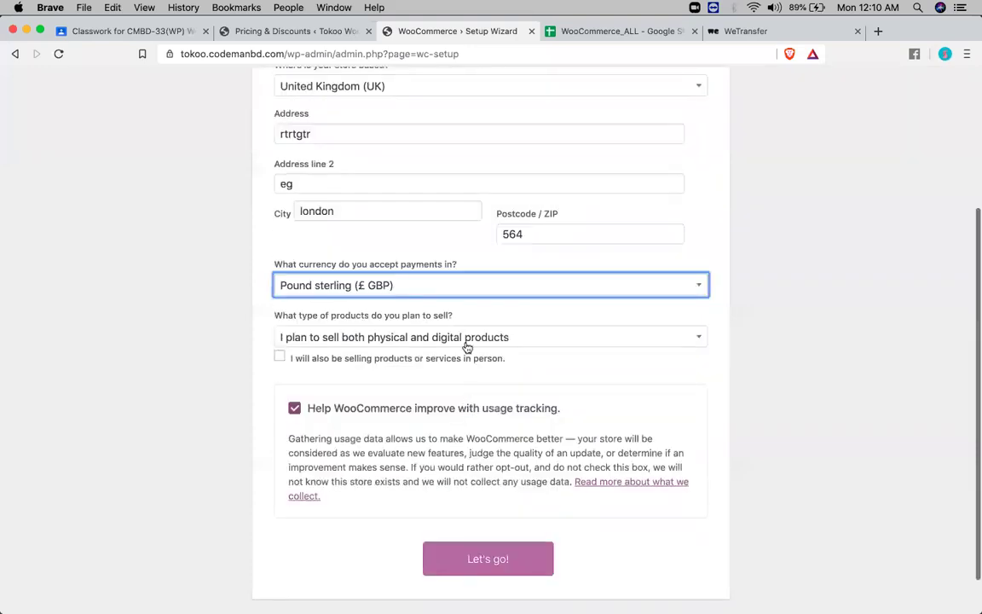
{"action": "left_click", "coordinate": [445, 294]}
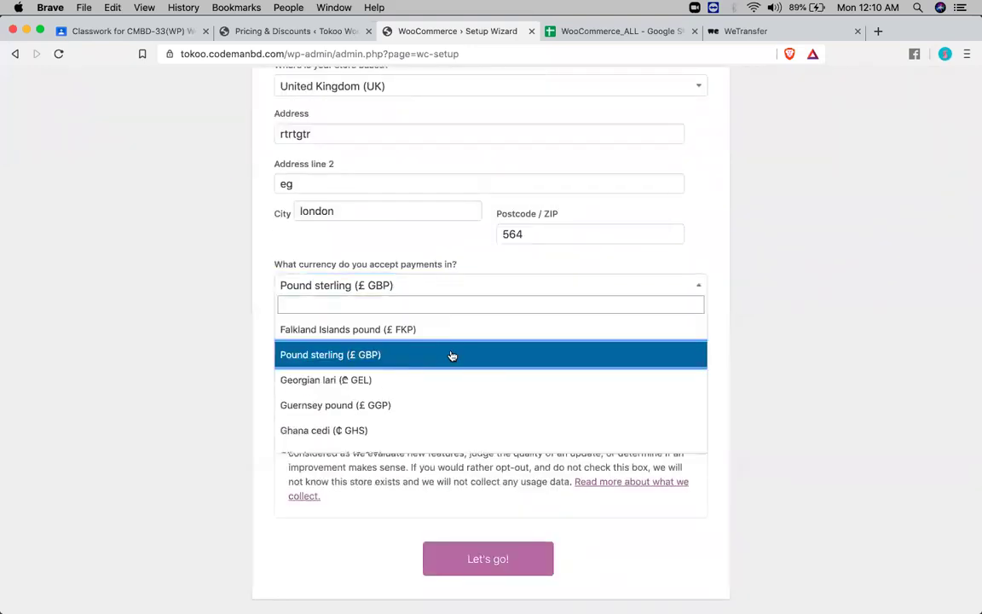
{"action": "type", "text": "dolla"}
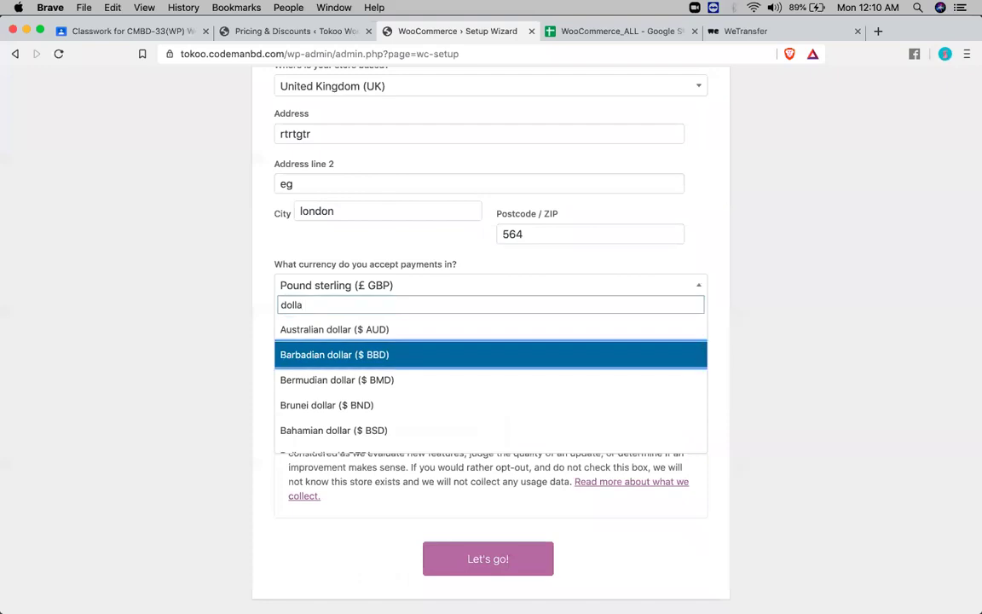
{"action": "key", "text": "Down"}
{"action": "key", "text": "Down"}
{"action": "key", "text": "Down"}
{"action": "key", "text": "Down"}
{"action": "key", "text": "Up"}
{"action": "key", "text": "Up"}
{"action": "key", "text": "Up"}
{"action": "key", "text": "Up"}
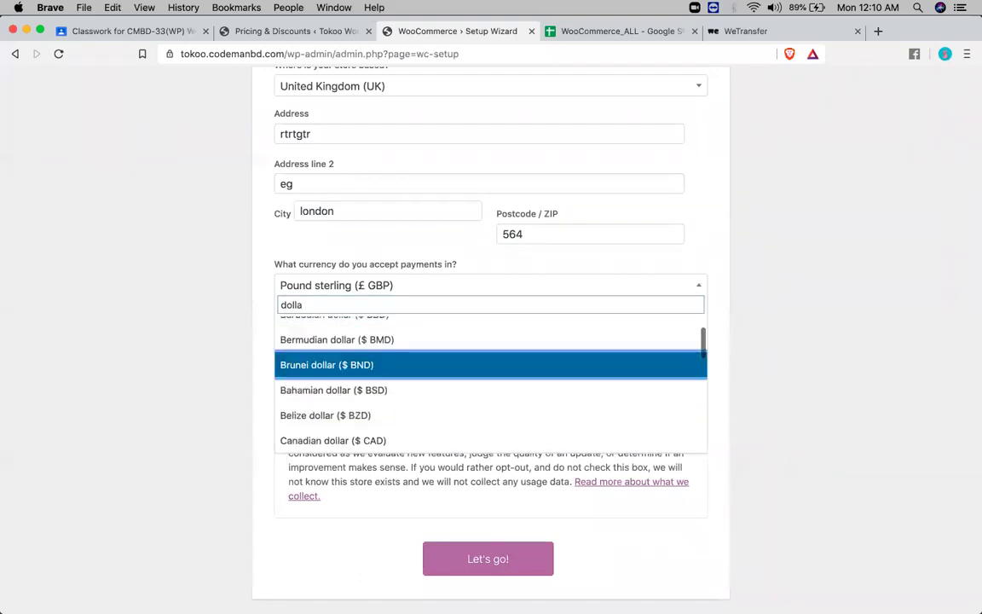
{"action": "key", "text": "Up"}
Step: Search the payment currencies for "uni", choose United States (US) dollar ($ USD), and submit the store setup form
{"action": "key", "text": "BackSpace"}
{"action": "key", "text": "BackSpace"}
{"action": "key", "text": "BackSpace"}
{"action": "key", "text": "BackSpace"}
{"action": "key", "text": "BackSpace"}
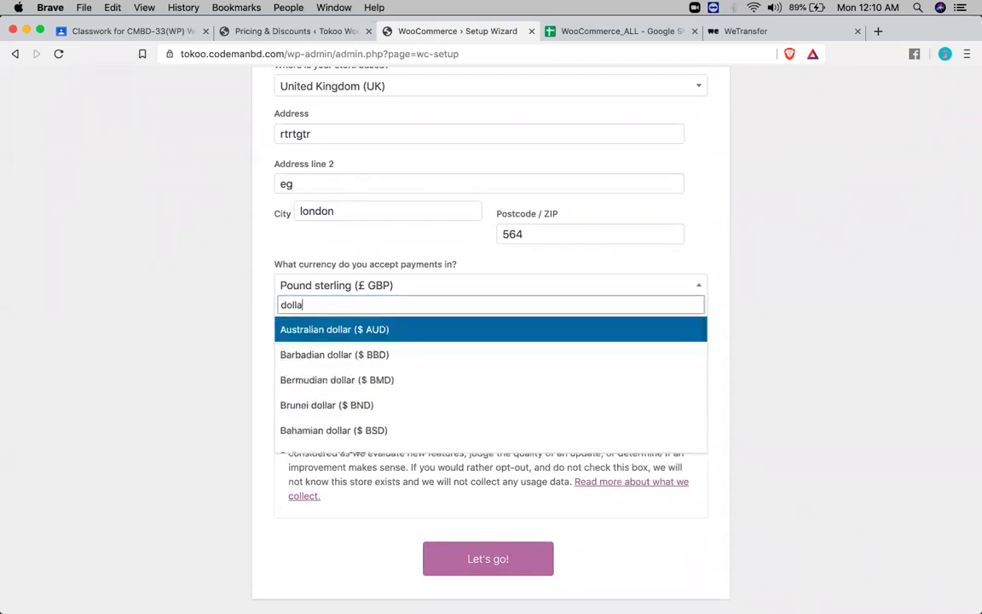
{"action": "type", "text": "uni"}
{"action": "key", "text": "Down"}
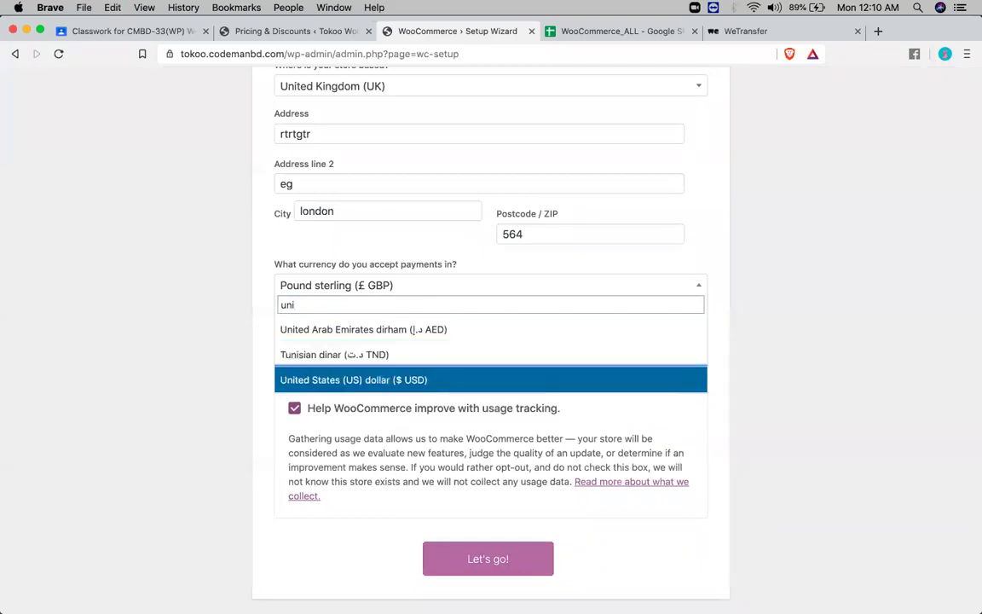
{"action": "key", "text": "Return"}
{"action": "scroll", "coordinate": [441, 364], "scroll_direction": "down", "scroll_amount": 2}
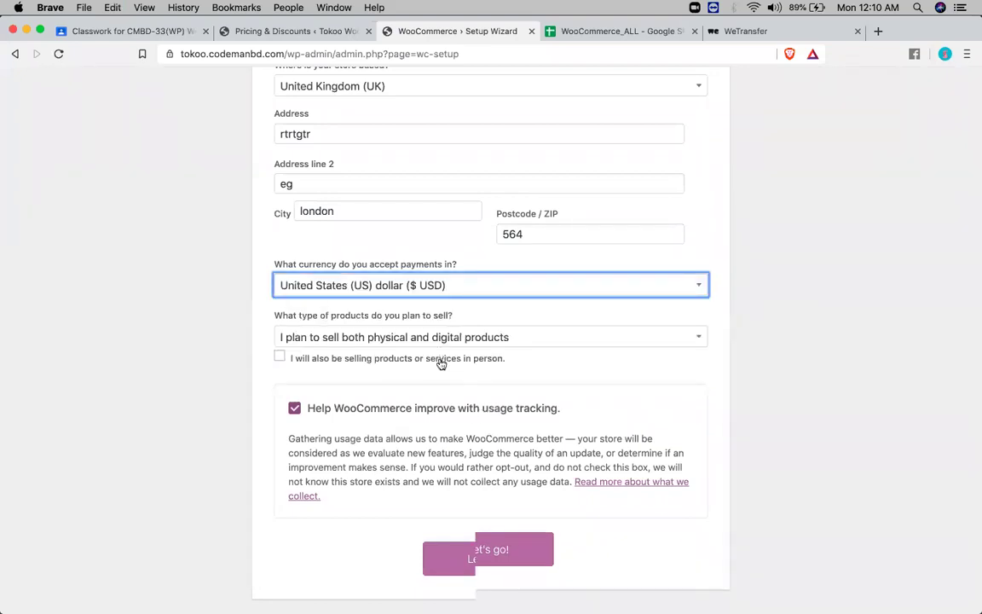
{"action": "left_click", "coordinate": [440, 510]}
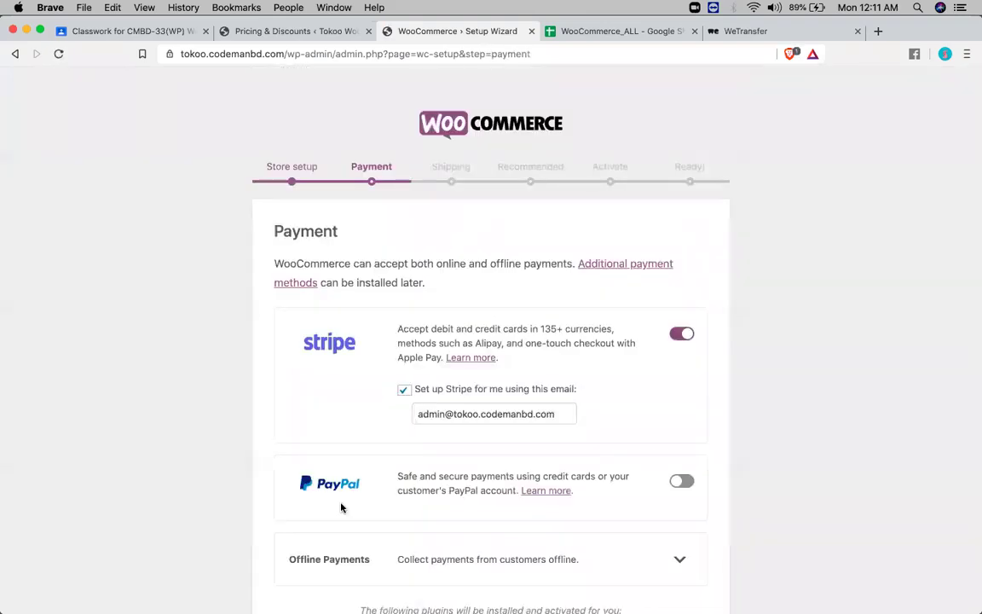
Step: Continue past the wizard's Payment step with Stripe enabled and PayPal left off
{"action": "scroll", "coordinate": [341, 508], "scroll_direction": "down", "scroll_amount": 3}
{"action": "scroll", "coordinate": [341, 508], "scroll_direction": "down", "scroll_amount": 1}
{"action": "left_click", "coordinate": [458, 557]}
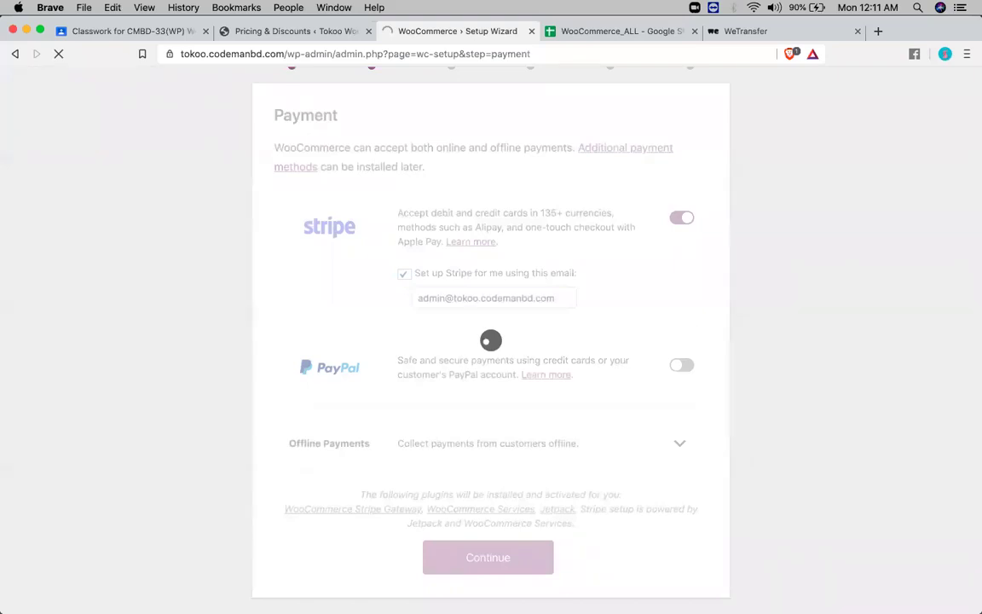
Step: Return to the Pricing & Discounts rule, add a Date condition from 2019-09-22, and add a second Date condition
{"action": "left_click", "coordinate": [267, 33]}
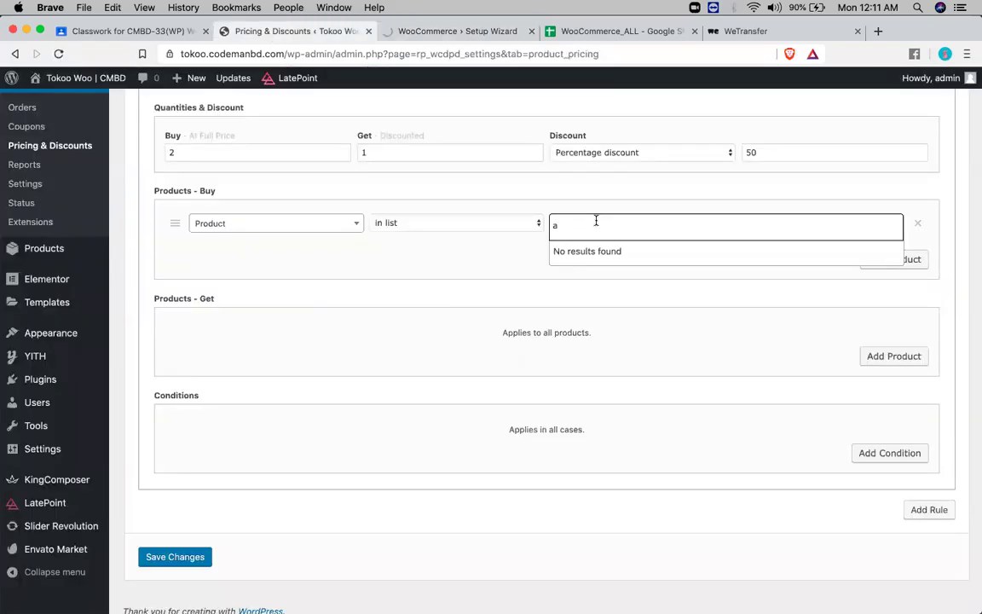
{"action": "scroll", "coordinate": [596, 221], "scroll_direction": "down", "scroll_amount": 1}
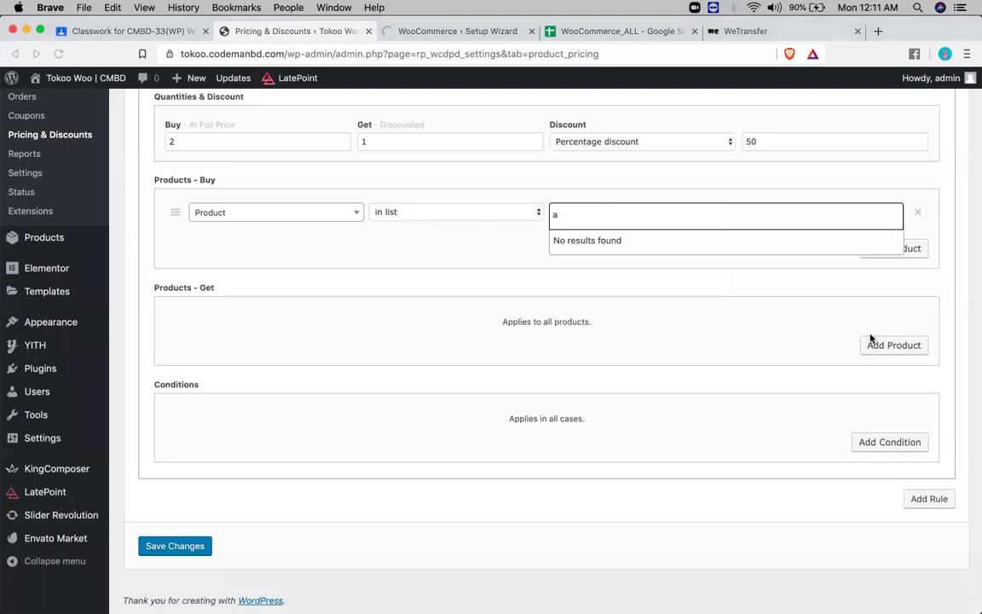
{"action": "left_click", "coordinate": [891, 442]}
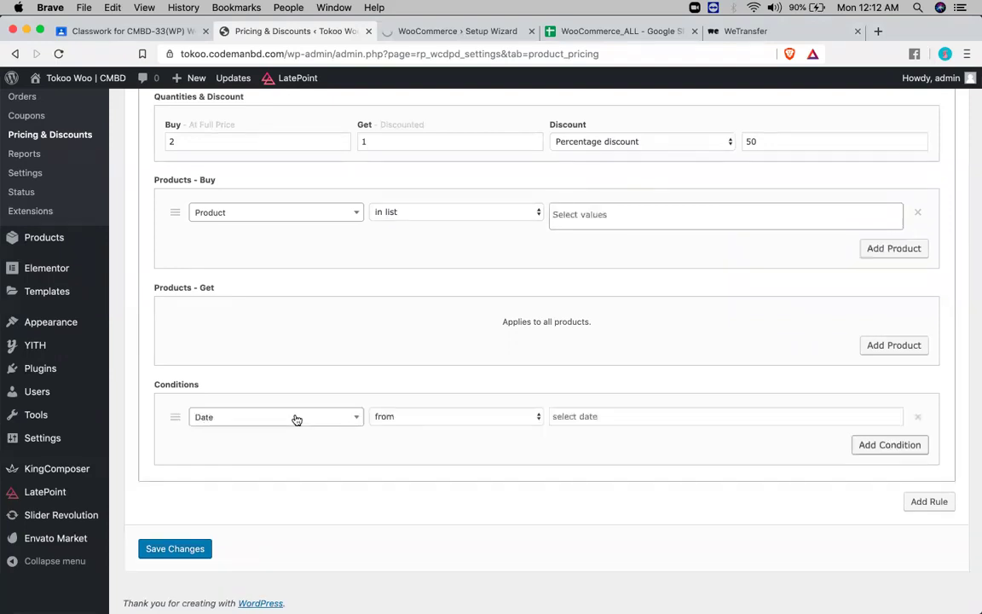
{"action": "left_click", "coordinate": [452, 422]}
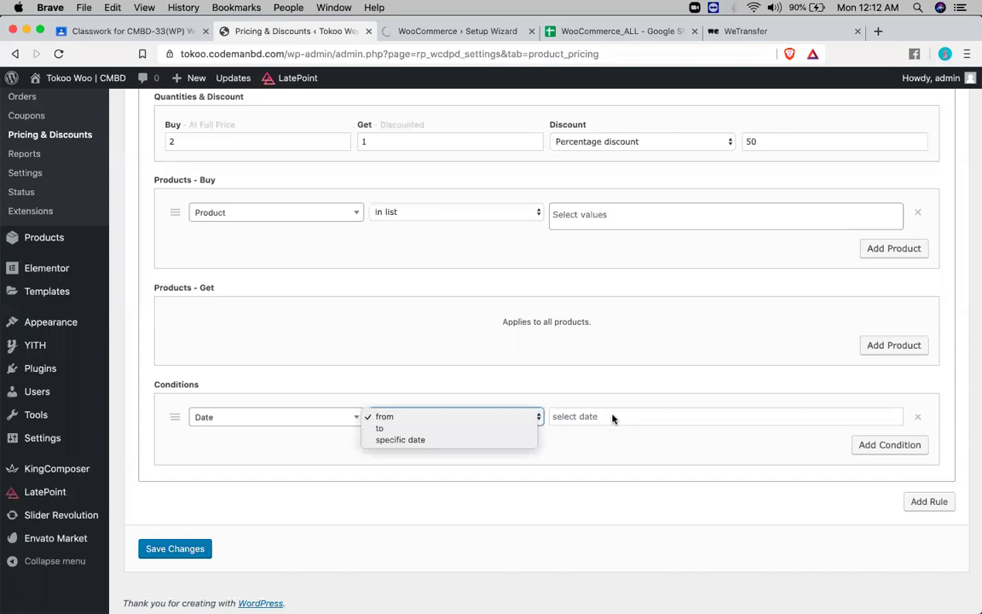
{"action": "left_click", "coordinate": [612, 416]}
{"action": "left_click", "coordinate": [612, 415]}
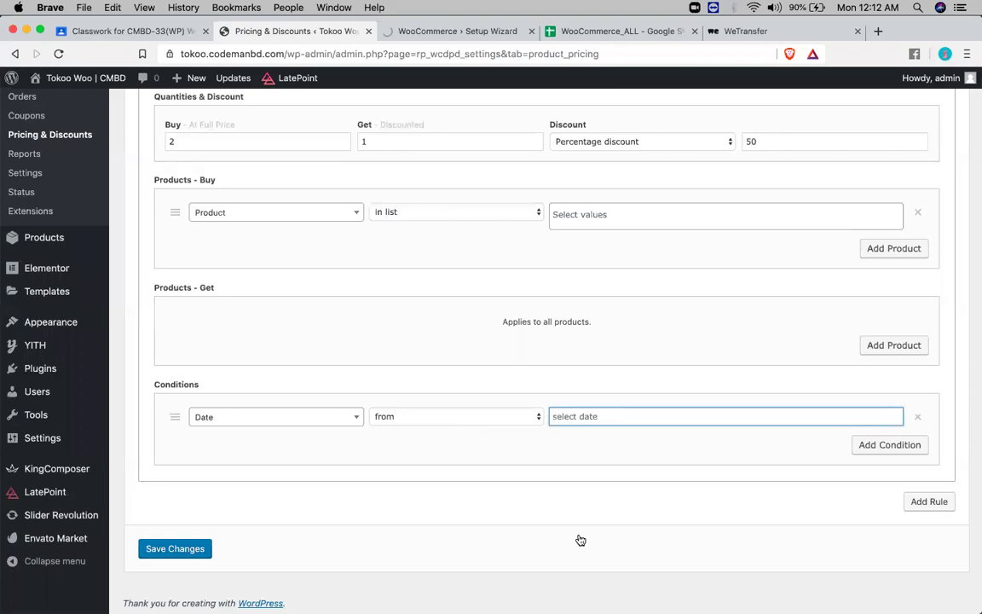
{"action": "left_click", "coordinate": [698, 524]}
{"action": "key", "text": "Return"}
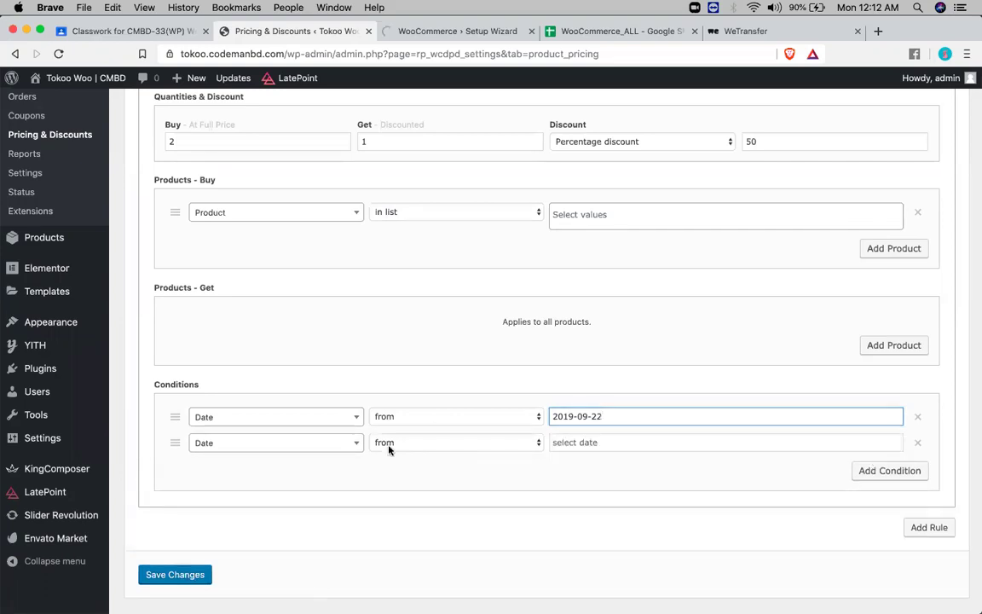
Step: Set the second Date condition to "to" with the date 2020-01-23
{"action": "left_click", "coordinate": [388, 447]}
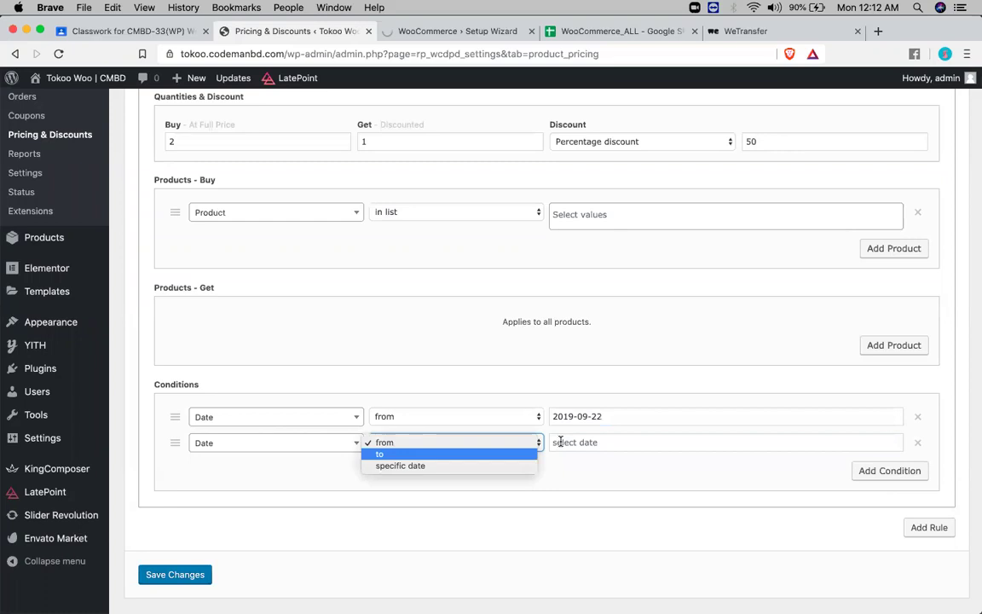
{"action": "key", "text": "Return"}
{"action": "left_click", "coordinate": [560, 442]}
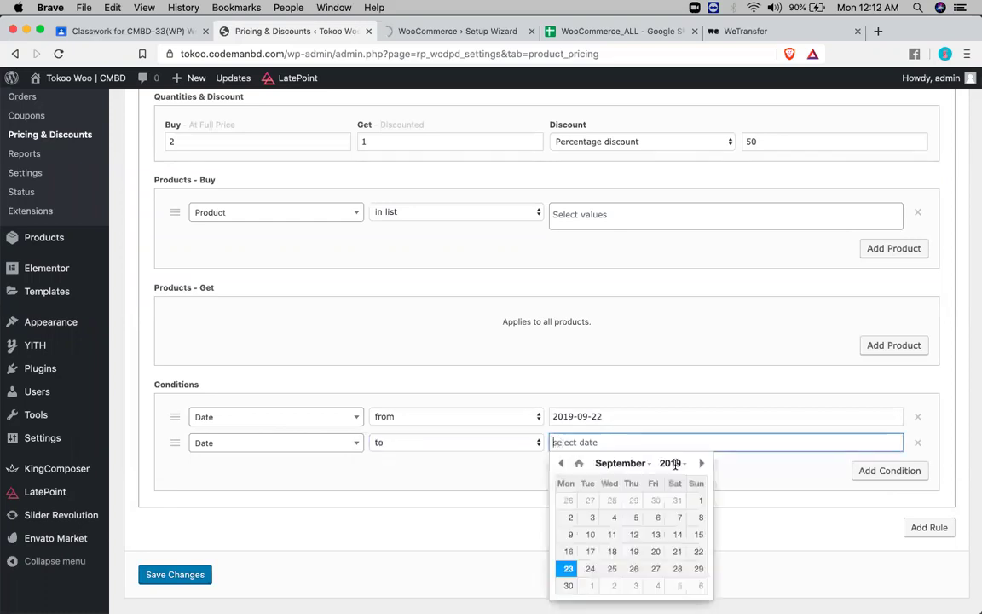
{"action": "type", "text": "2020-01-23"}
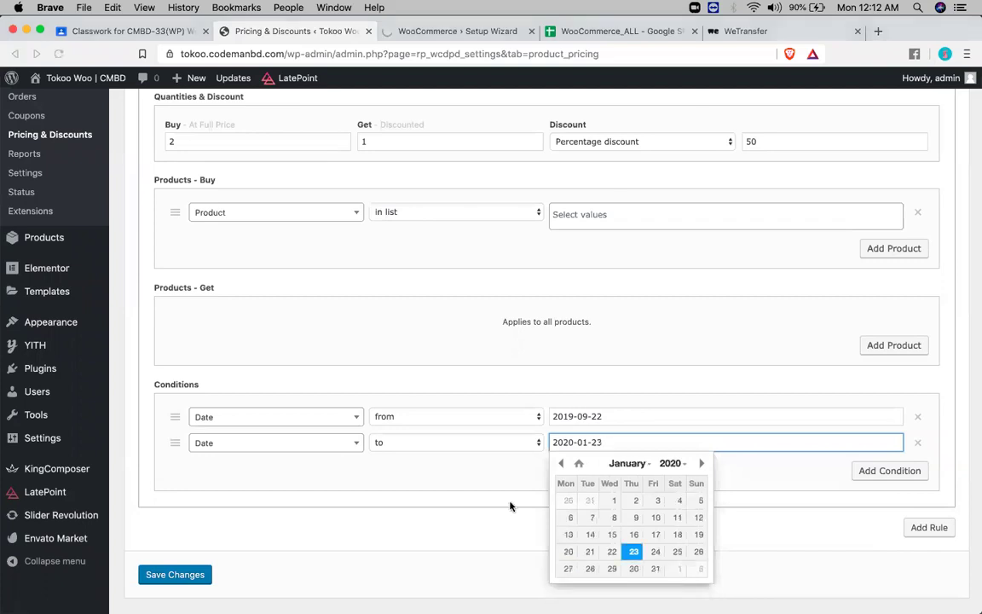
{"action": "key", "text": "Tab"}
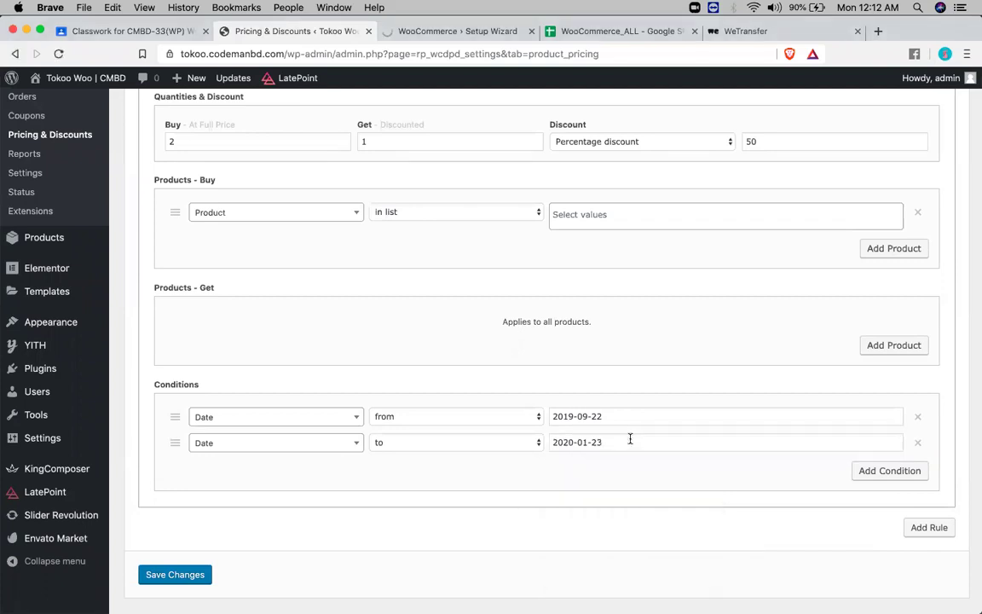
Step: Change the rule's end date to 2019-10-31 and its start date to 2019-08-22
{"action": "left_click", "coordinate": [630, 438]}
{"action": "key", "text": "super+a"}
{"action": "key", "text": "BackSpace"}
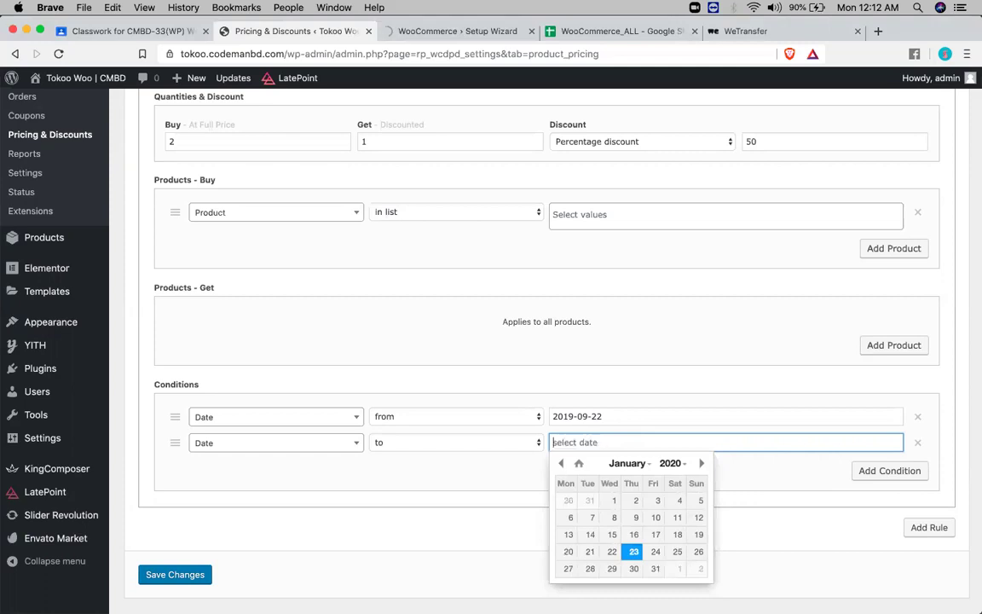
{"action": "left_click", "coordinate": [560, 463]}
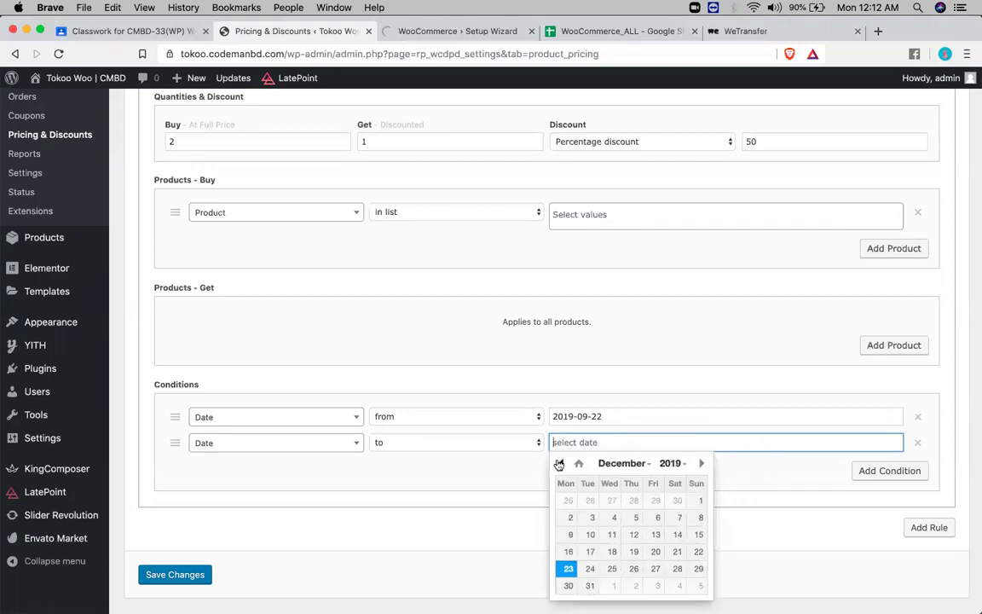
{"action": "left_click", "coordinate": [559, 462]}
{"action": "left_click", "coordinate": [559, 462]}
{"action": "left_click", "coordinate": [635, 568]}
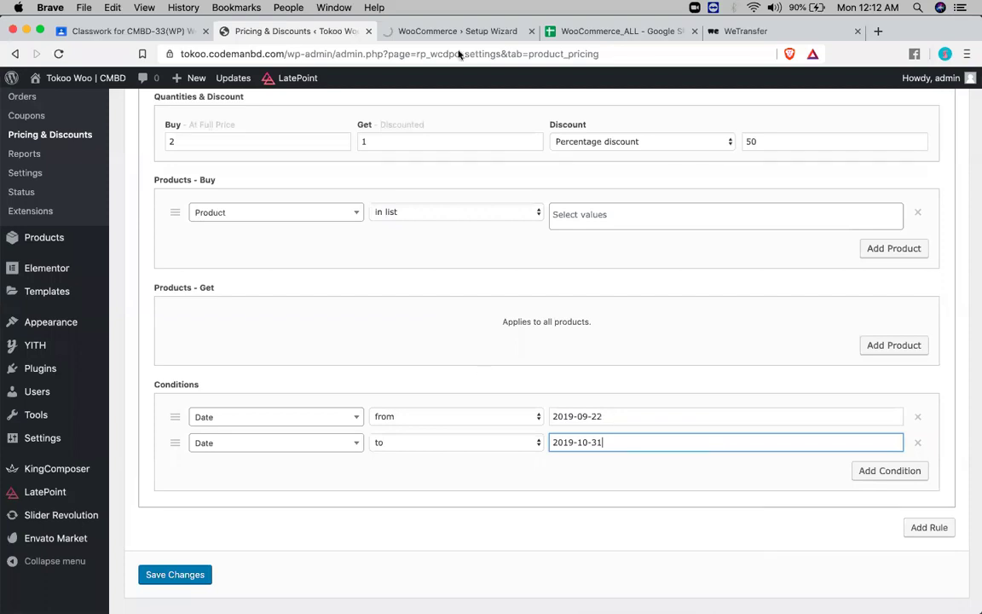
{"action": "left_click", "coordinate": [174, 574]}
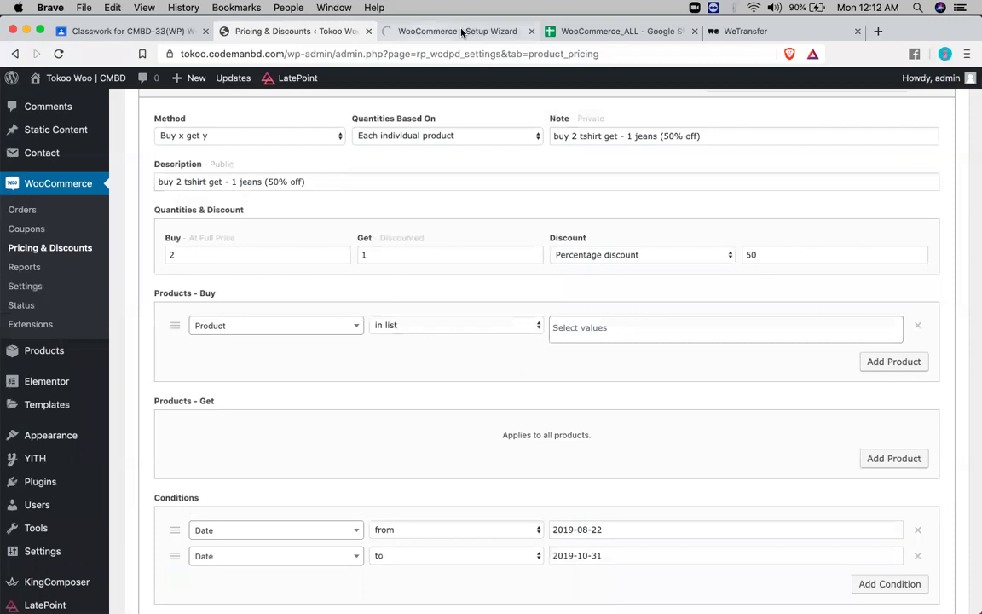
Step: Go back to the WooCommerce setup wizard and reload its payment page
{"action": "left_click", "coordinate": [461, 32]}
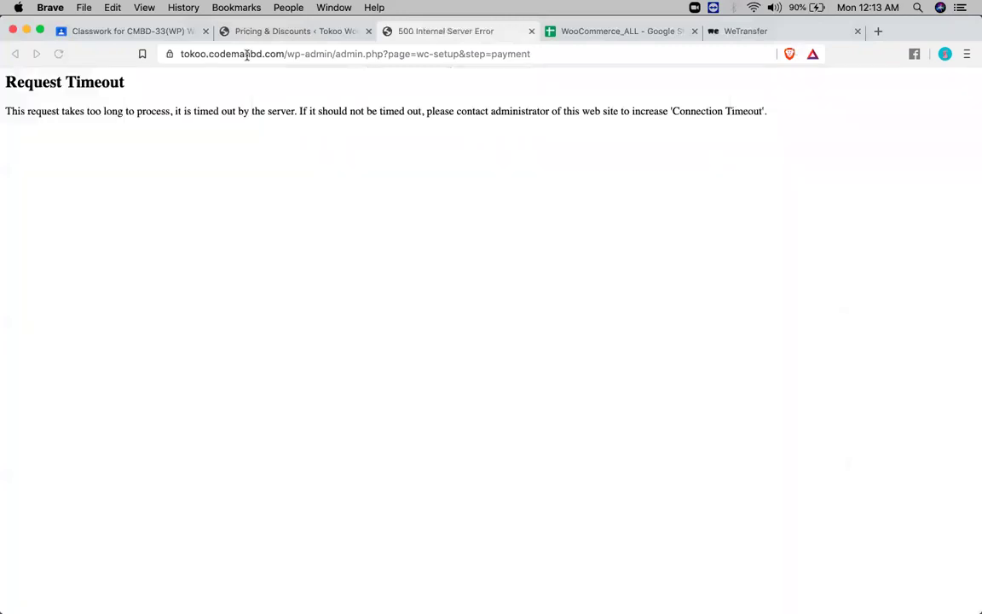
{"action": "key", "text": "super+r"}
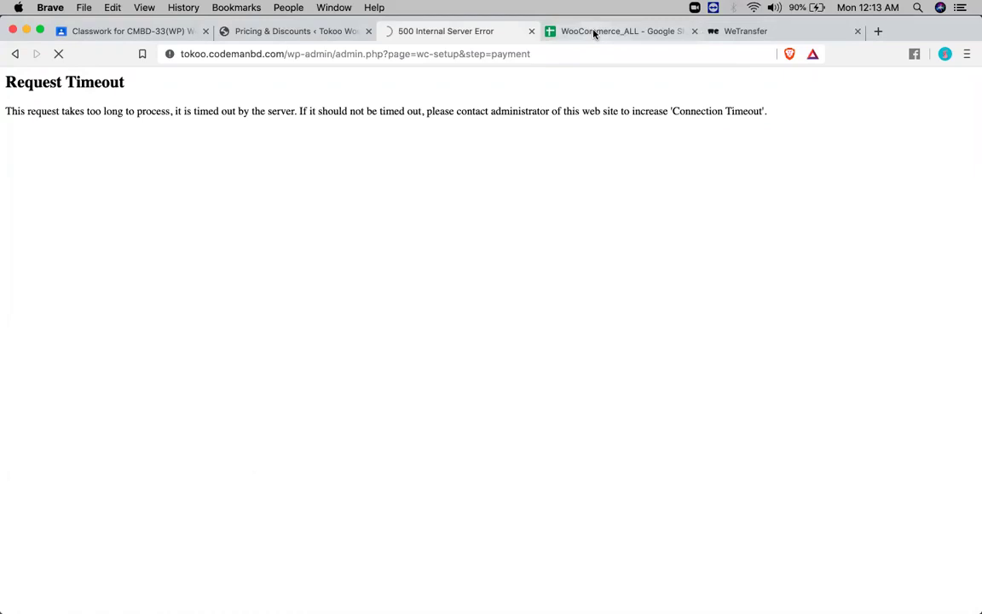
Step: Switch to the WooCommerce_ALL Google Sheet and review the Buy 2 Get 1 example and the following 3 posters for $9.99 example
{"action": "key", "text": "ctrl+Tab"}
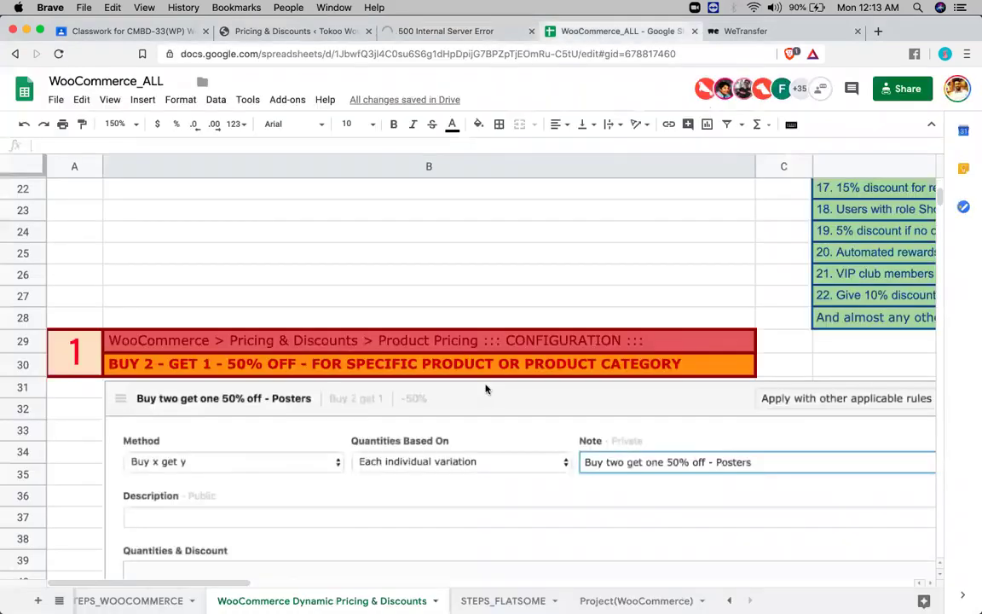
{"action": "scroll", "coordinate": [484, 385], "scroll_direction": "down", "scroll_amount": 2}
{"action": "scroll", "coordinate": [484, 386], "scroll_direction": "right", "scroll_amount": 1}
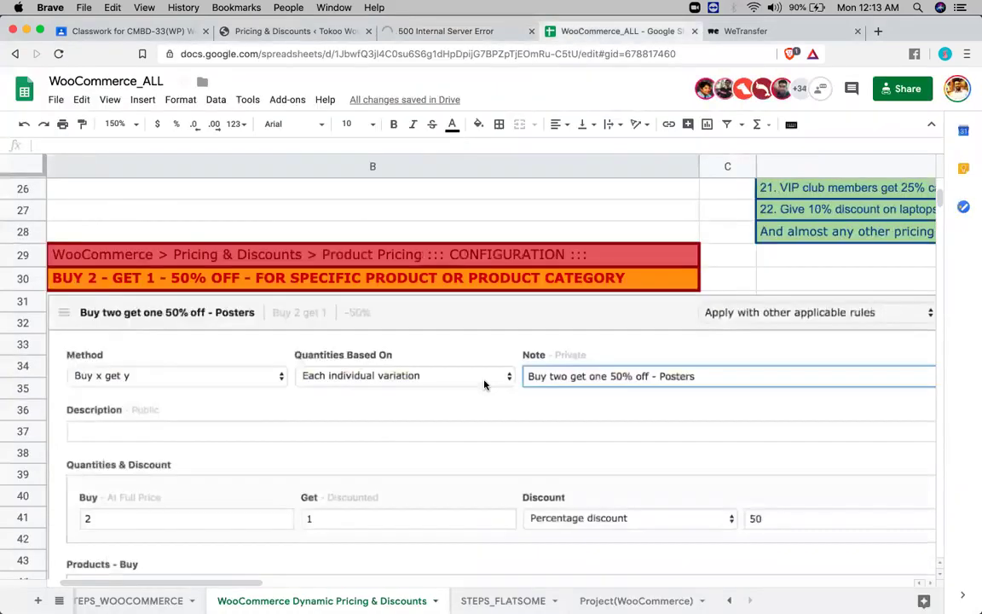
{"action": "scroll", "coordinate": [485, 385], "scroll_direction": "down", "scroll_amount": 2}
{"action": "scroll", "coordinate": [484, 385], "scroll_direction": "left", "scroll_amount": 1}
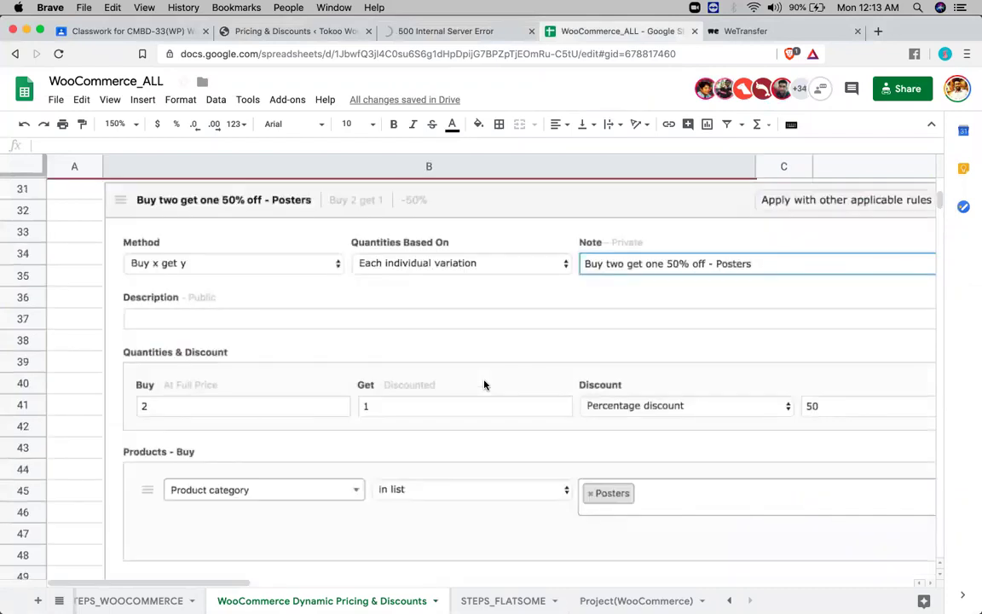
{"action": "scroll", "coordinate": [484, 385], "scroll_direction": "down", "scroll_amount": 3}
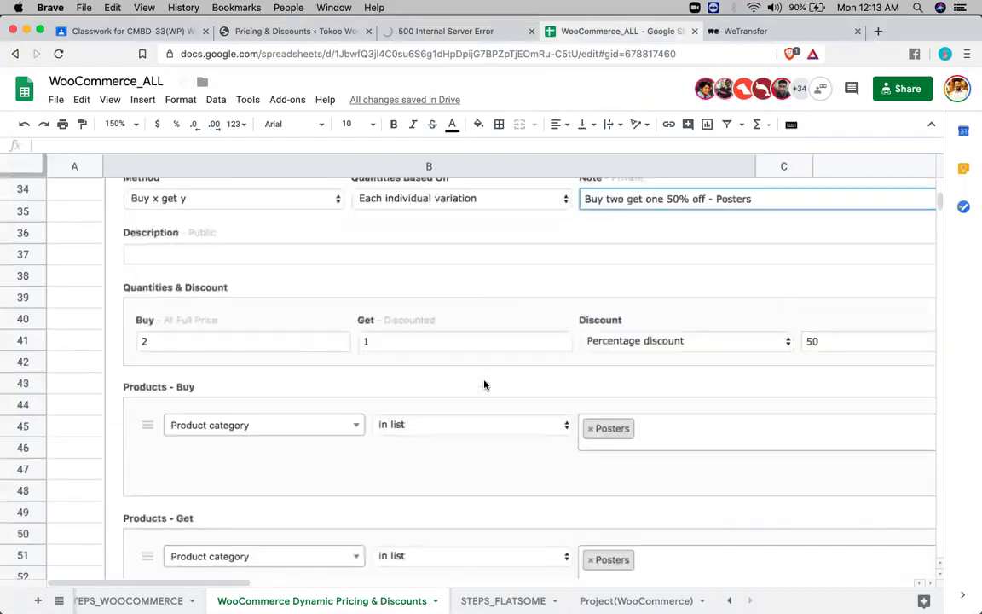
{"action": "scroll", "coordinate": [484, 385], "scroll_direction": "down", "scroll_amount": 3}
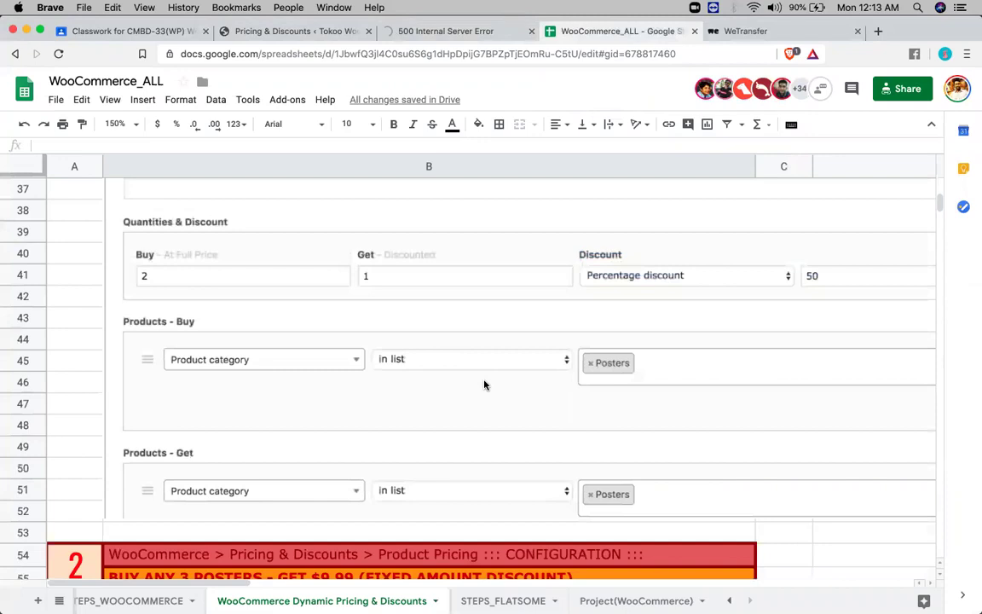
{"action": "scroll", "coordinate": [484, 384], "scroll_direction": "down", "scroll_amount": 4}
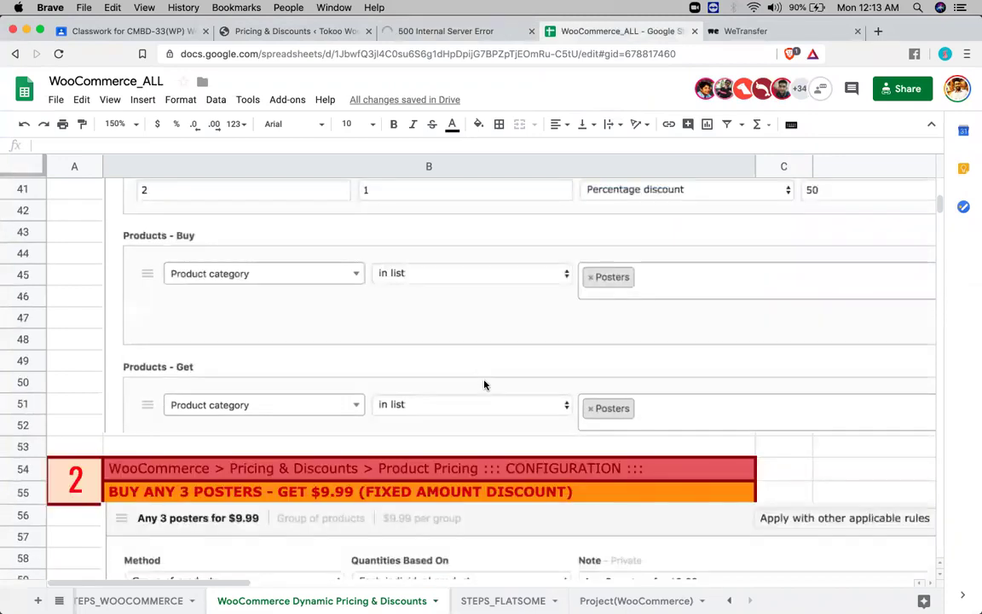
{"action": "scroll", "coordinate": [109, 416], "scroll_direction": "down", "scroll_amount": 4}
{"action": "left_click", "coordinate": [279, 402]}
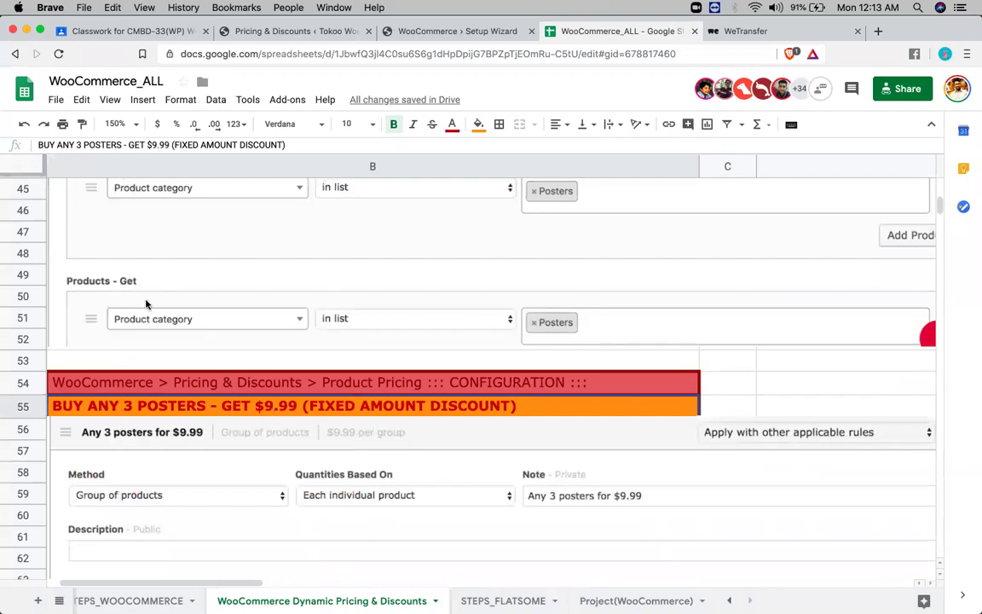
Step: Return to Pricing & Discounts, collapse the "buy 2 tshirt get - 1 jeans (50% off)" rule, and add a new product pricing rule
{"action": "left_click", "coordinate": [303, 38]}
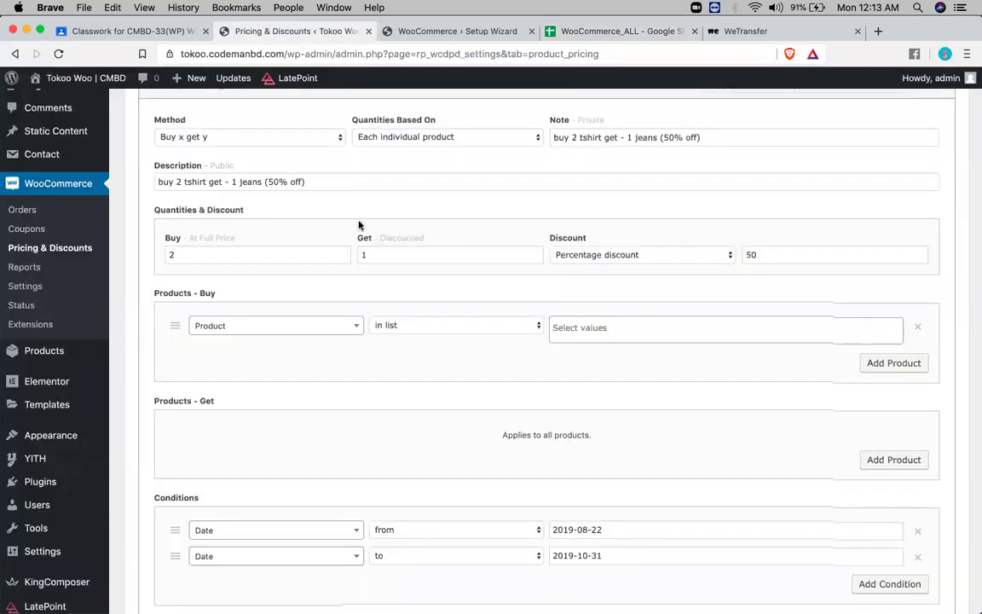
{"action": "scroll", "coordinate": [527, 203], "scroll_direction": "up", "scroll_amount": 3}
{"action": "scroll", "coordinate": [500, 209], "scroll_direction": "down", "scroll_amount": 1}
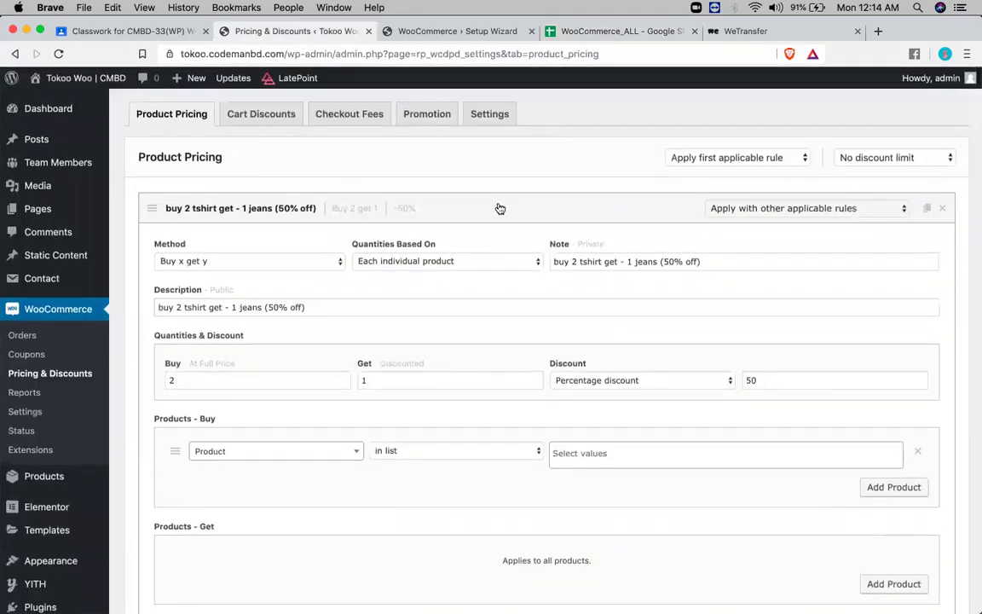
{"action": "left_click", "coordinate": [533, 207]}
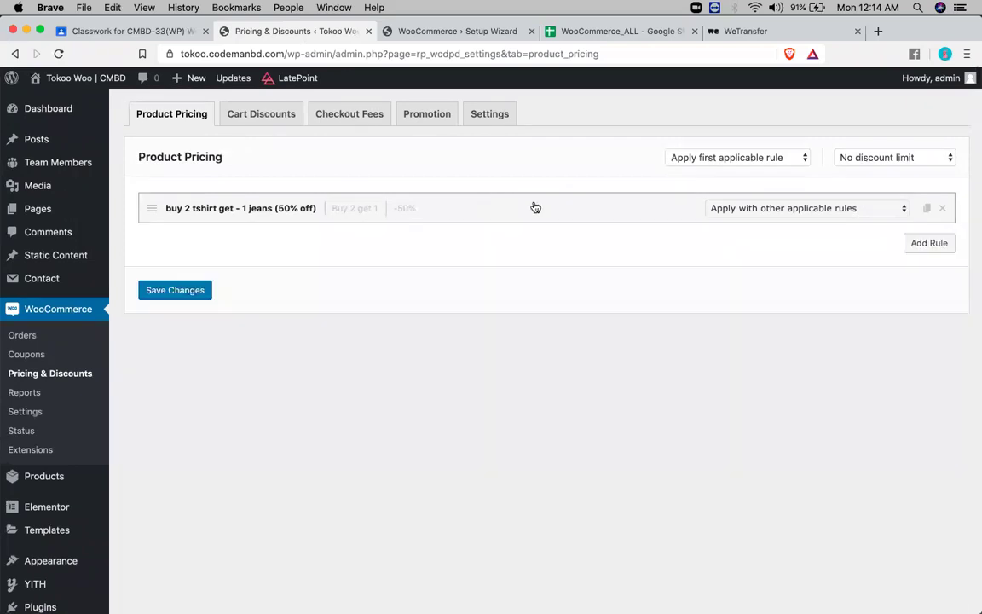
{"action": "left_click", "coordinate": [919, 244]}
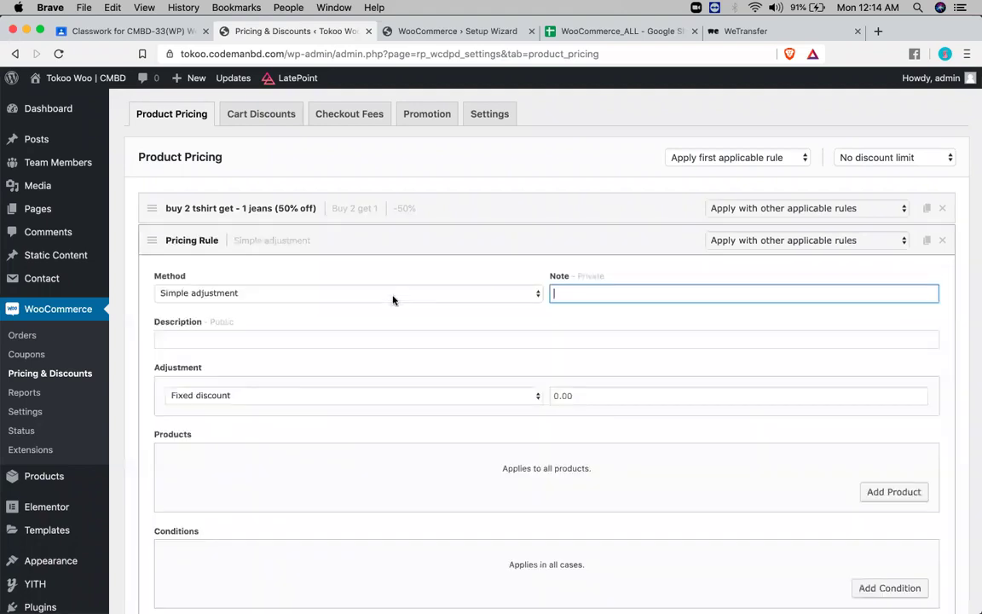
Step: Set the new pricing rule's method to Group of products, with quantities based on each individual product
{"action": "left_click", "coordinate": [393, 297]}
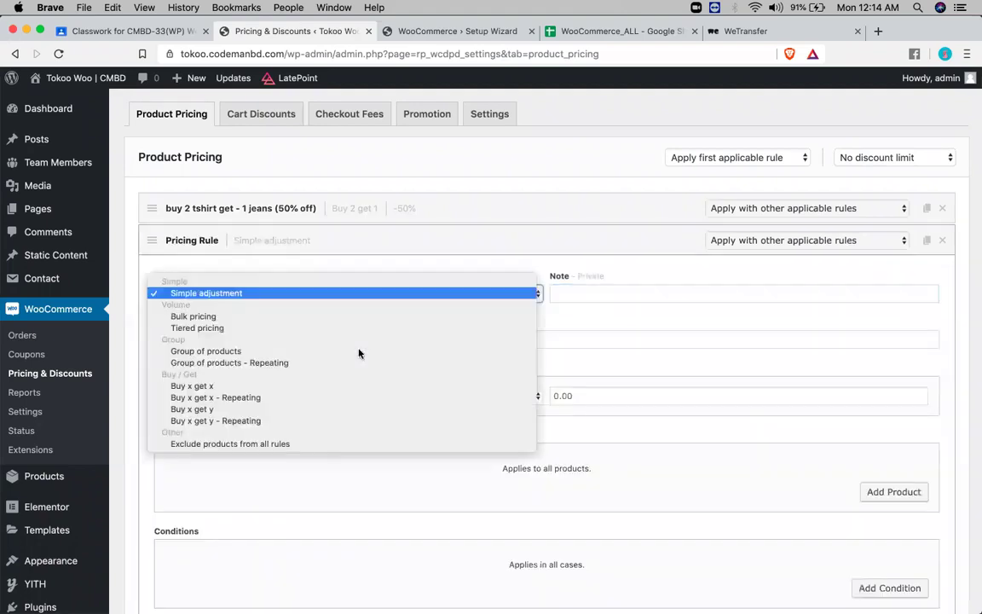
{"action": "key", "text": "Down"}
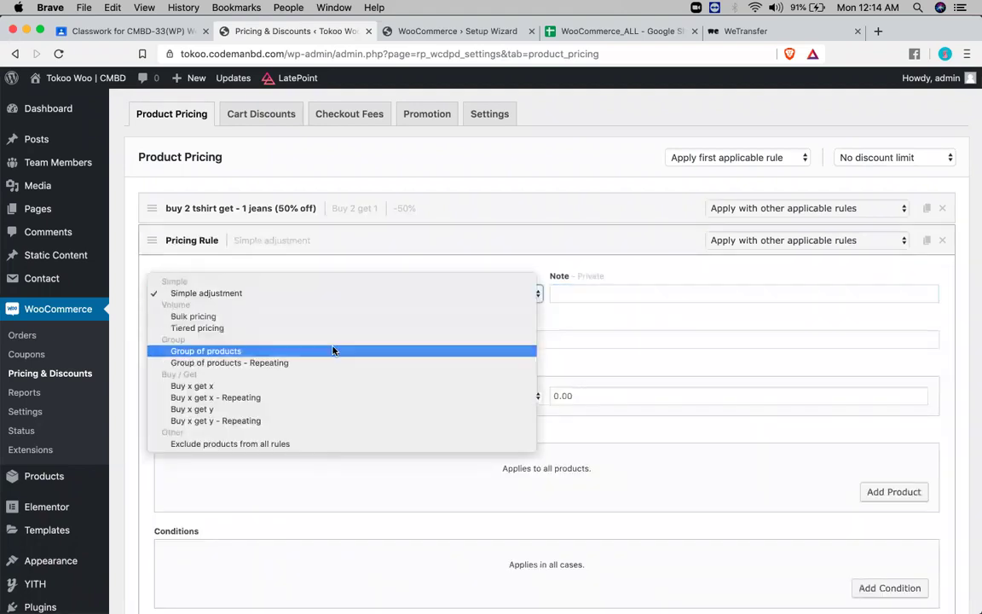
{"action": "left_click", "coordinate": [333, 347]}
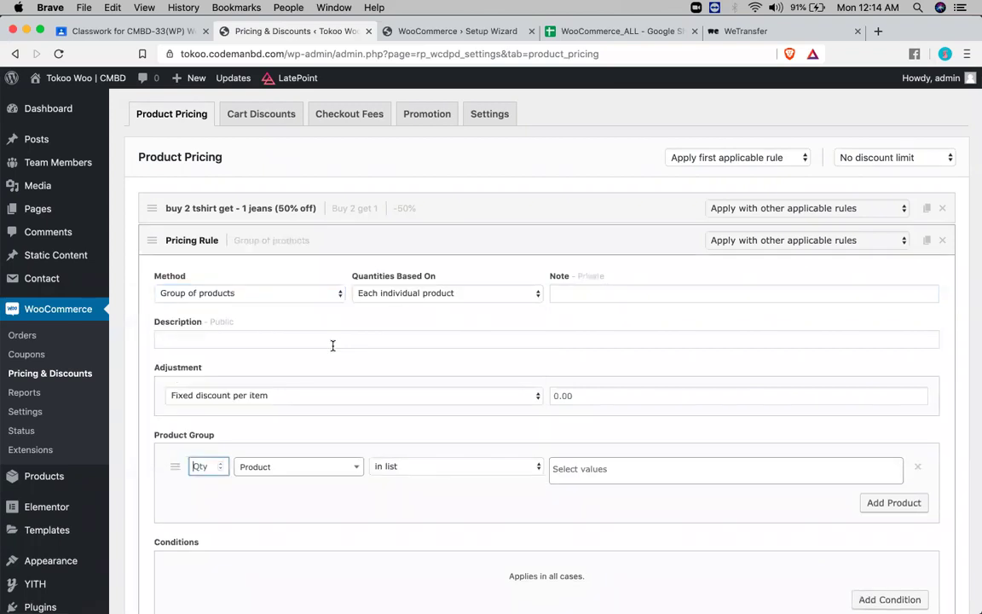
{"action": "left_click", "coordinate": [418, 294]}
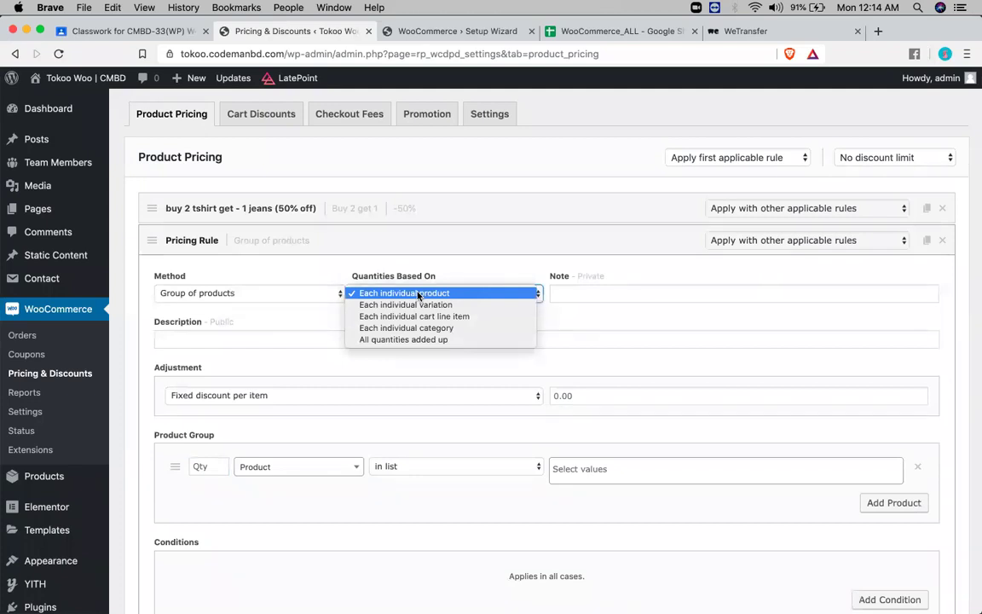
{"action": "left_click", "coordinate": [418, 294]}
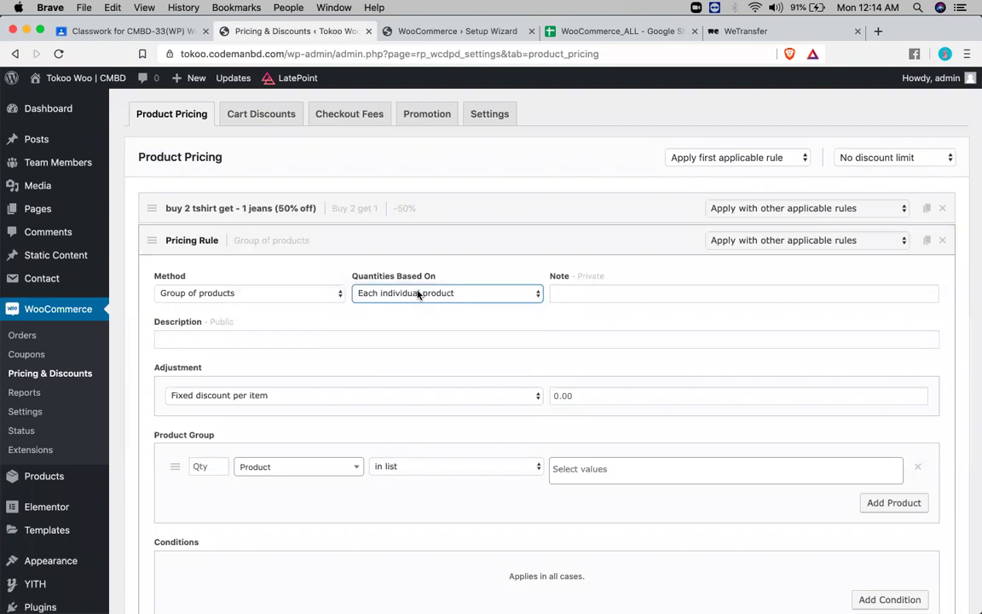
{"action": "left_click", "coordinate": [417, 294]}
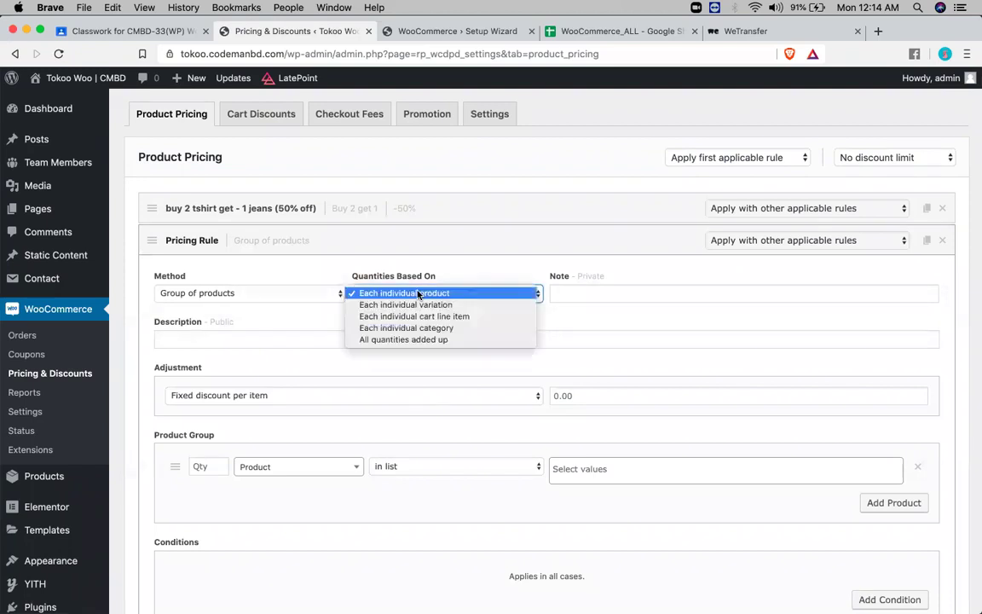
{"action": "left_click", "coordinate": [417, 294]}
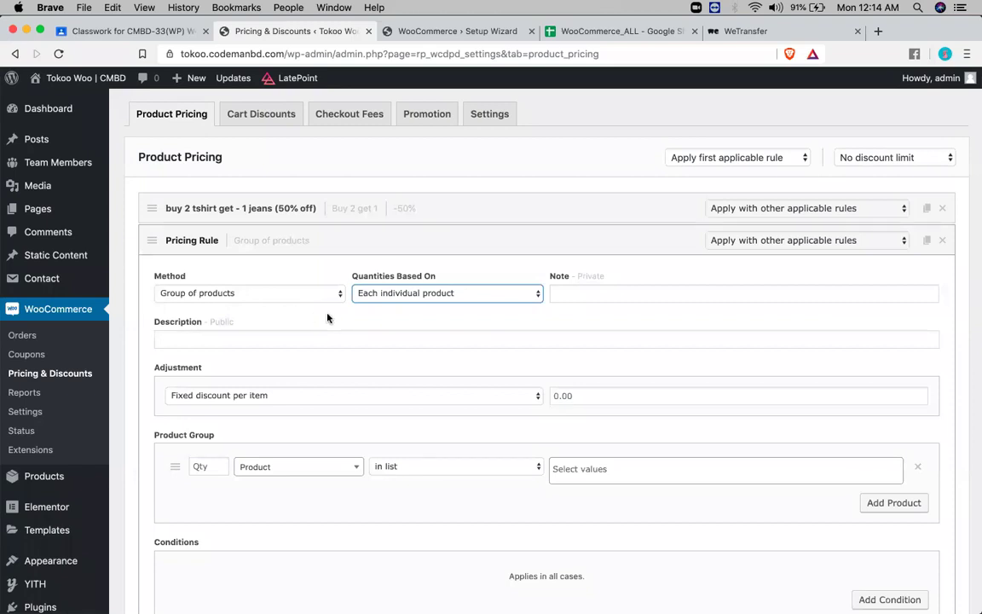
Step: Enter "buy 2 laptop(asus) - i7" as the rule's private note
{"action": "left_click", "coordinate": [639, 290]}
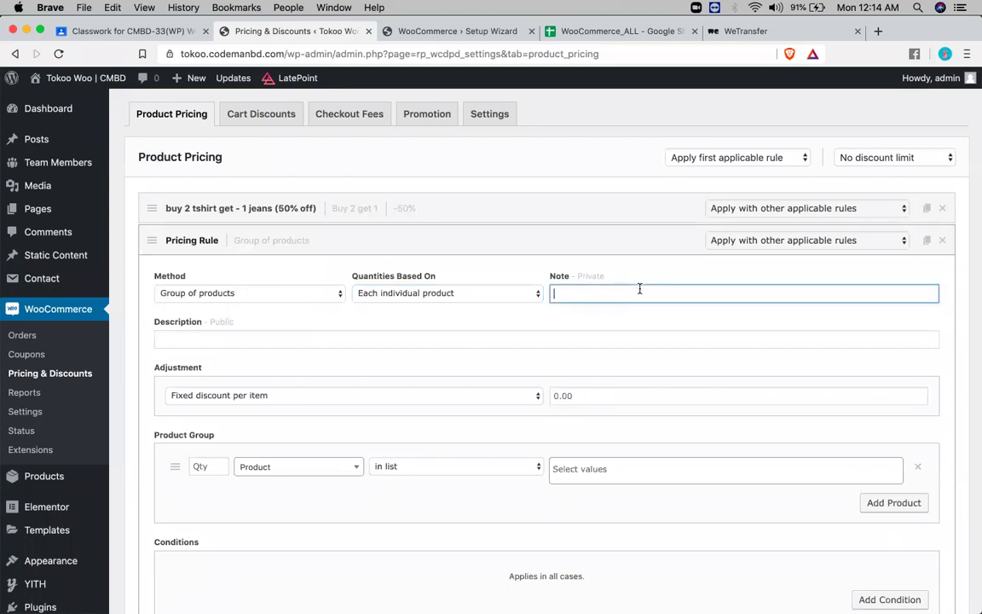
{"action": "type", "text": "buy 2 t sh"}
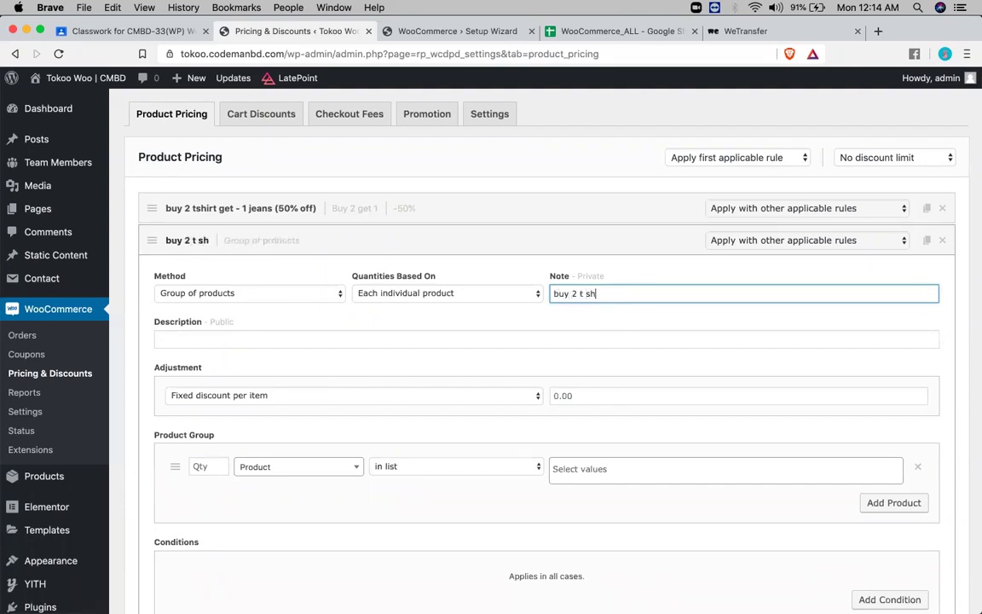
{"action": "key", "text": "BackSpace"}
{"action": "key", "text": "BackSpace"}
{"action": "key", "text": "BackSpace"}
{"action": "key", "text": "BackSpace"}
{"action": "type", "text": "laptiop"}
{"action": "key", "text": "BackSpace"}
{"action": "key", "text": "BackSpace"}
{"action": "key", "text": "BackSpace"}
{"action": "key", "text": "BackSpace"}
{"action": "type", "text": "op(asi"}
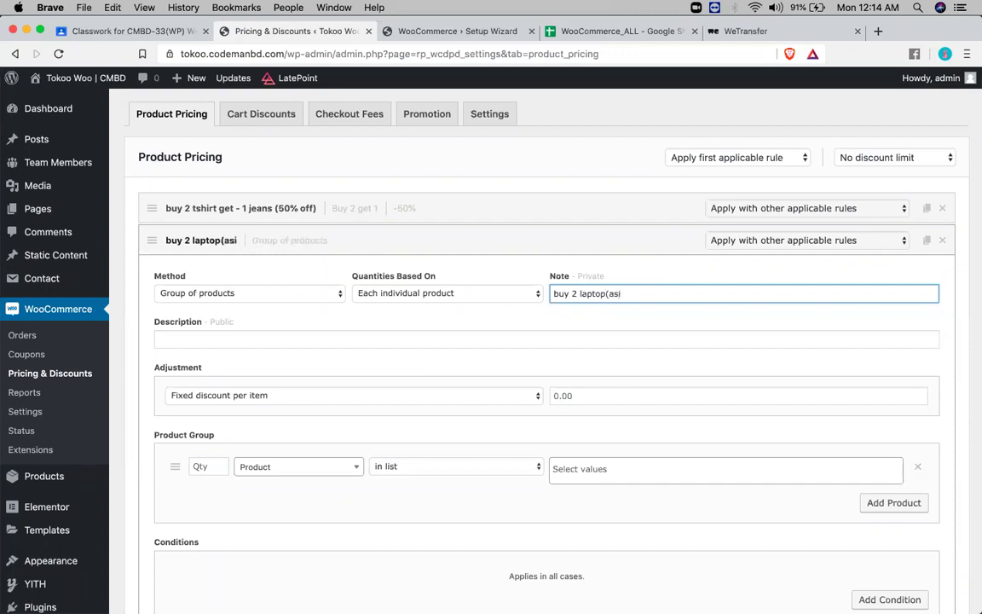
{"action": "key", "text": "BackSpace"}
{"action": "type", "text": "us) - i7"}
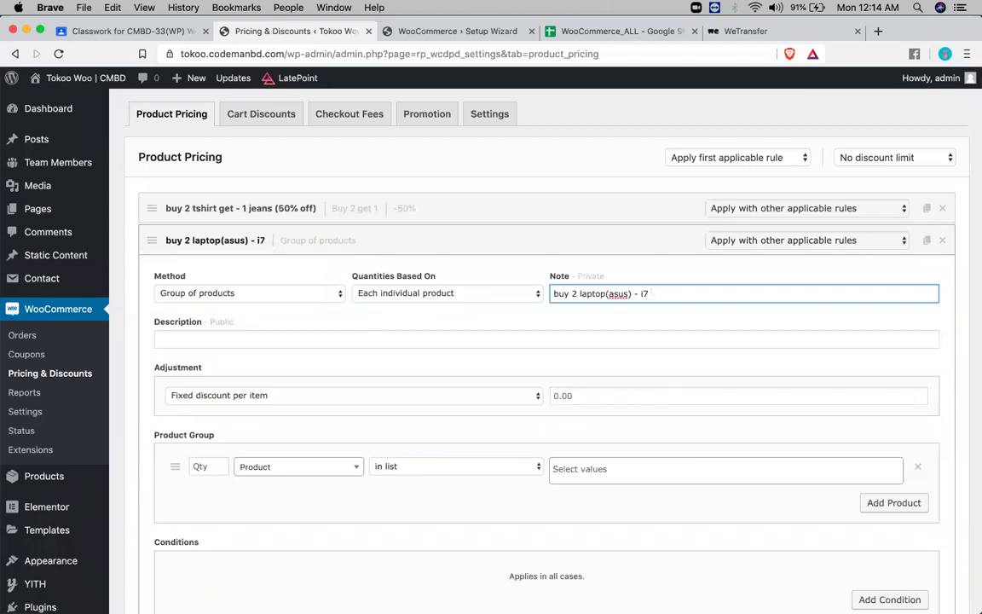
Step: Change the laptop quantity in the note to 3 and append "| get $50 discount" to it
{"action": "left_click", "coordinate": [577, 293]}
{"action": "key", "text": "BackSpace"}
{"action": "type", "text": "3"}
{"action": "left_click", "coordinate": [669, 295]}
{"action": "type", "text": "| get 1"}
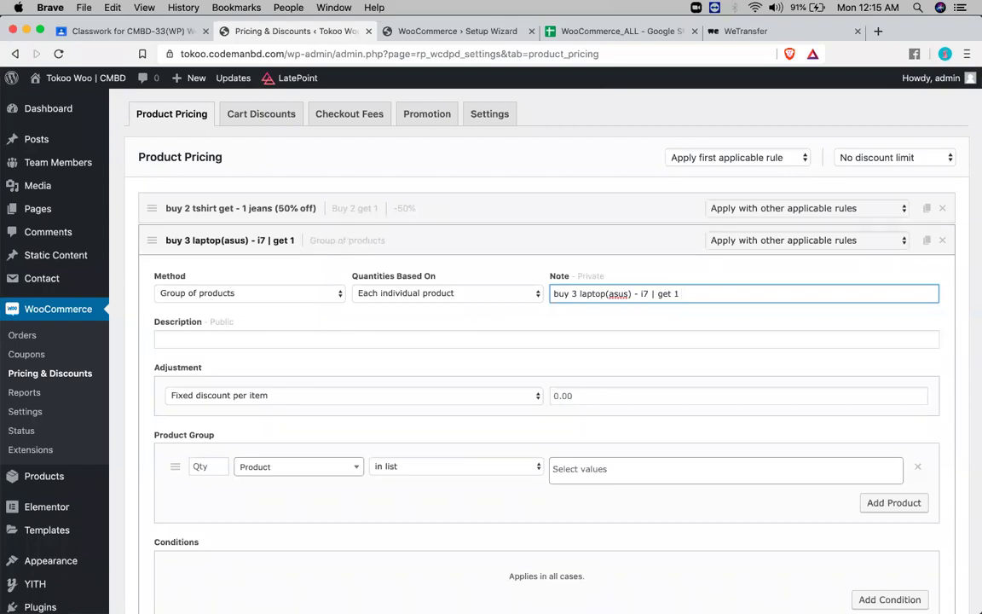
{"action": "type", "text": "for"}
{"action": "key", "text": "BackSpace"}
{"action": "key", "text": "BackSpace"}
{"action": "key", "text": "BackSpace"}
{"action": "key", "text": "BackSpace"}
{"action": "key", "text": "BackSpace"}
{"action": "type", "text": "9"}
{"action": "key", "text": "BackSpace"}
{"action": "type", "text": "$50 di"}
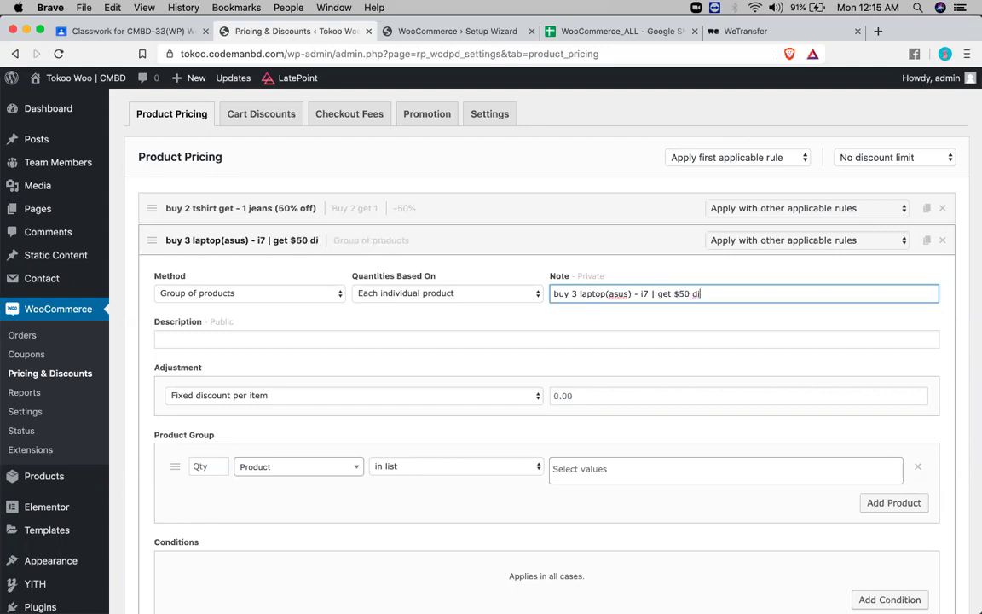
{"action": "type", "text": "scount"}
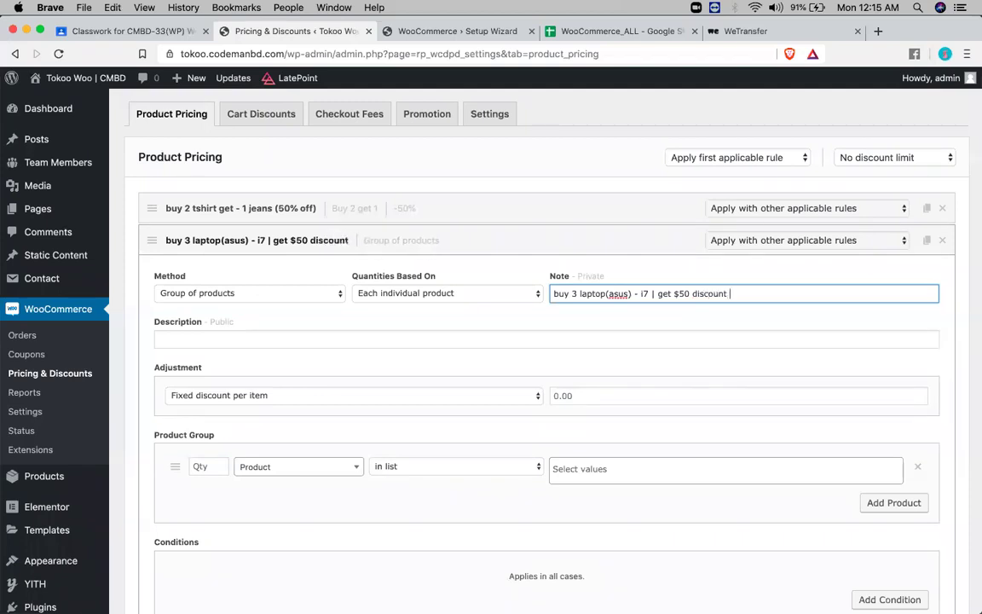
Step: Copy the full note text into the rule's public description
{"action": "key", "text": "super+a"}
{"action": "key", "text": "super+c"}
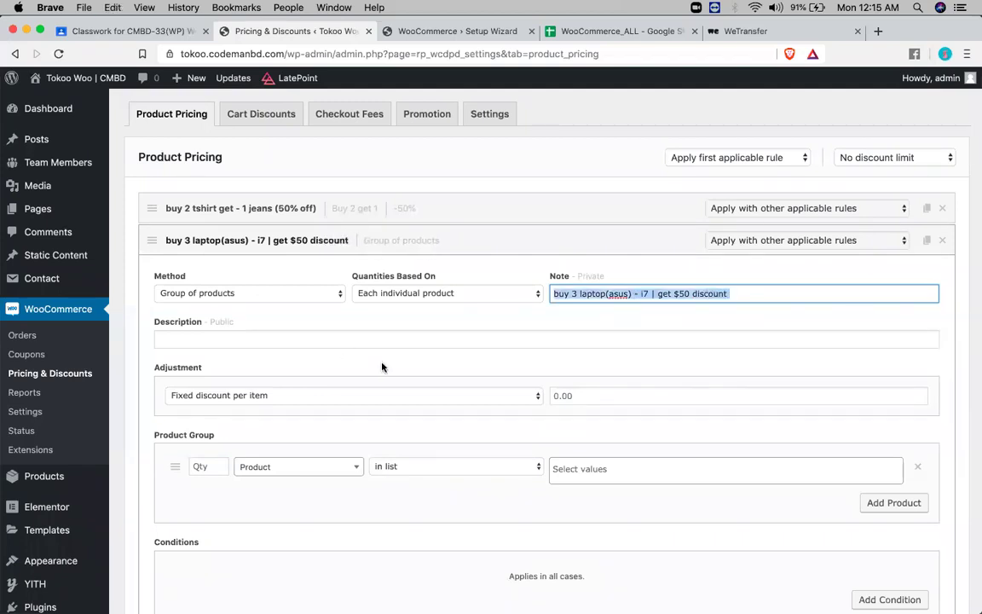
{"action": "left_click", "coordinate": [318, 338]}
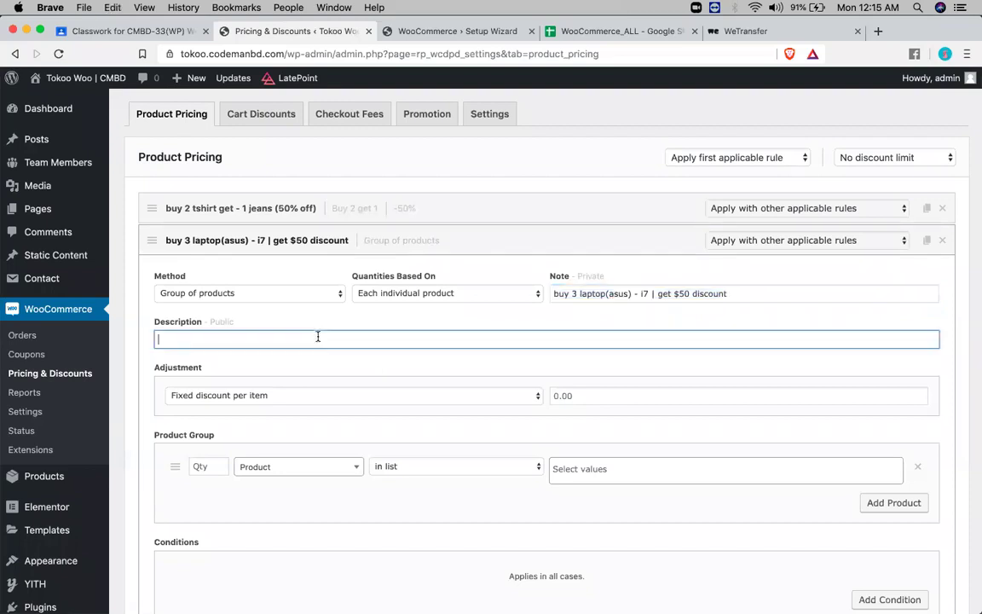
{"action": "key", "text": "super+v"}
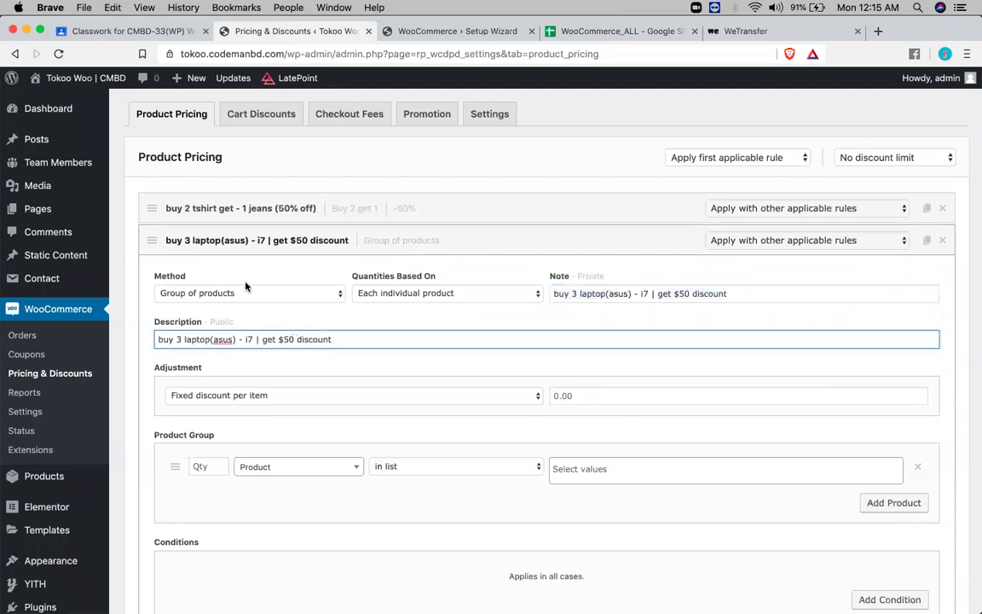
Step: Set the rule's adjustment to Fixed discount per group with an amount of 50
{"action": "left_click", "coordinate": [229, 400]}
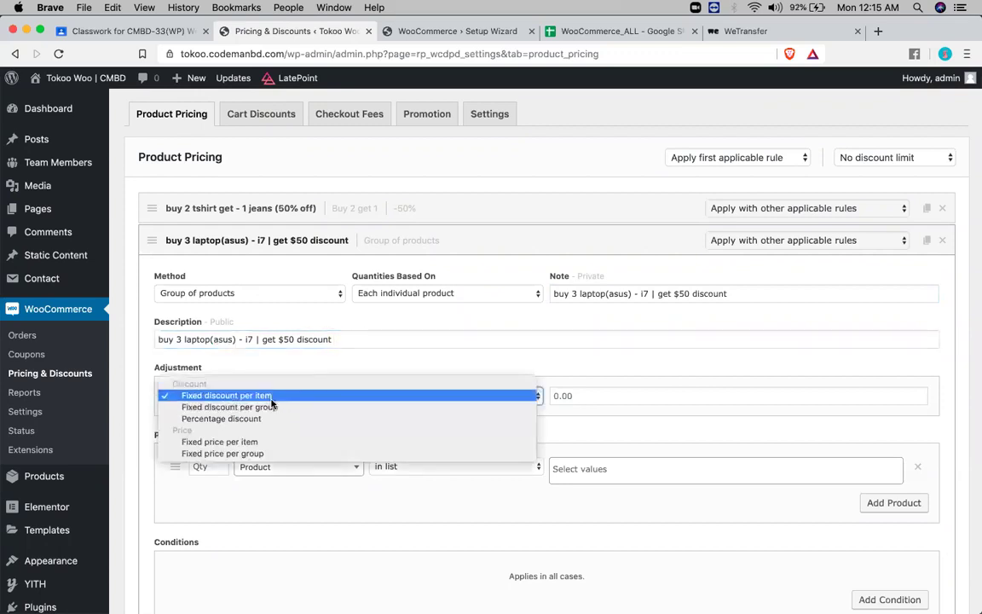
{"action": "left_click", "coordinate": [477, 409]}
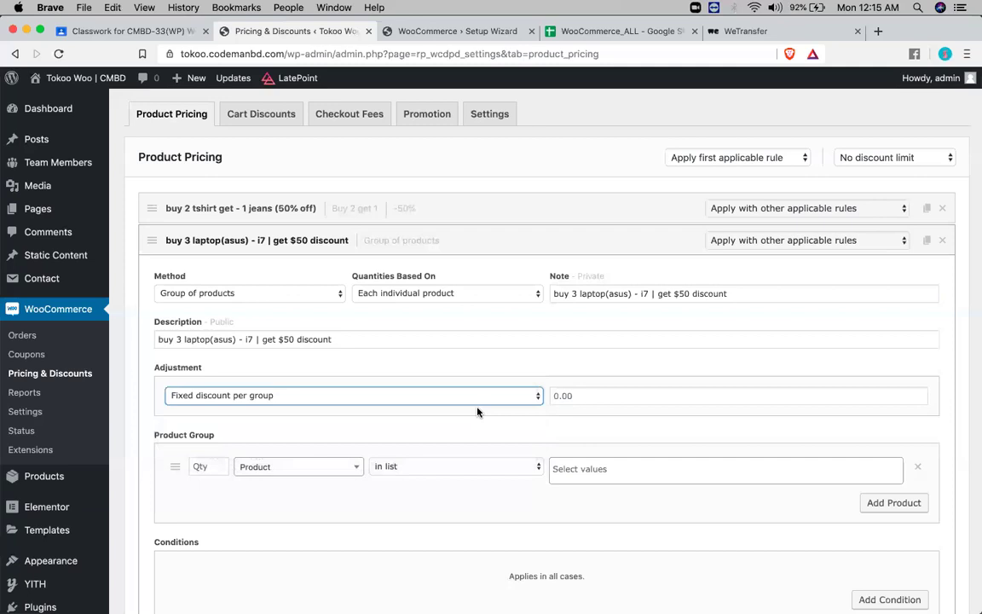
{"action": "left_click", "coordinate": [185, 341]}
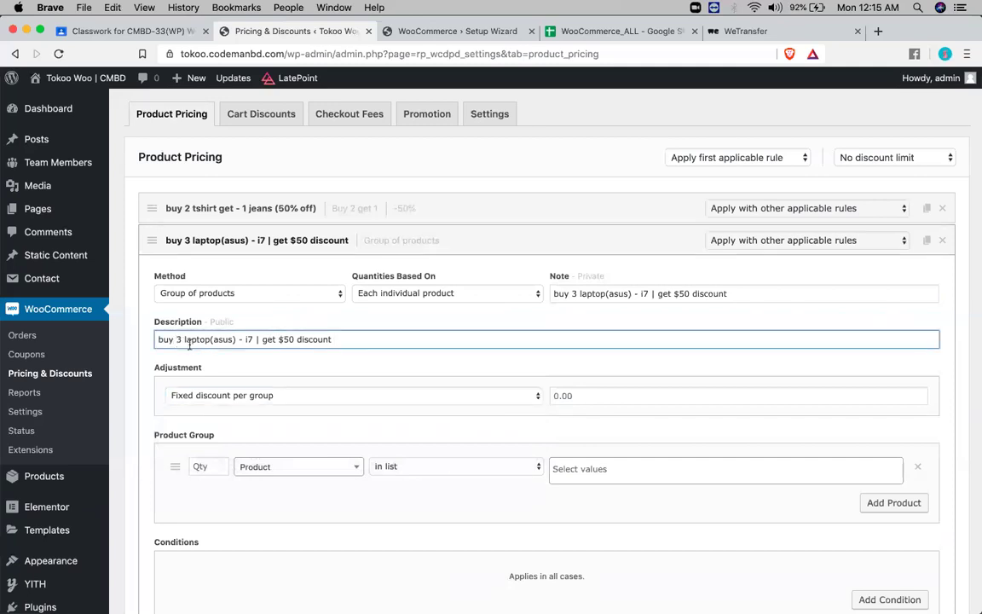
{"action": "left_click", "coordinate": [217, 396]}
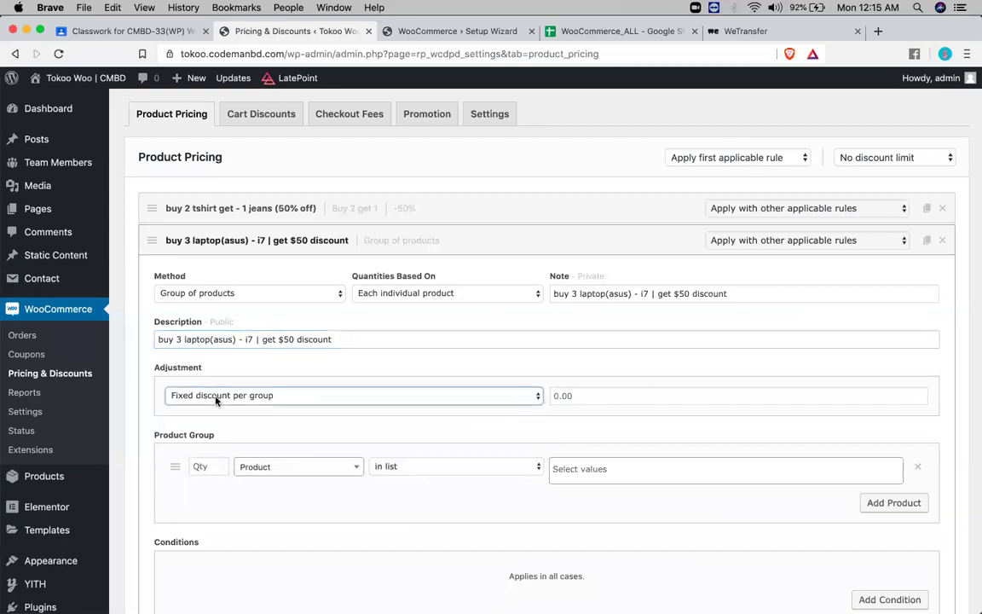
{"action": "left_click", "coordinate": [499, 339]}
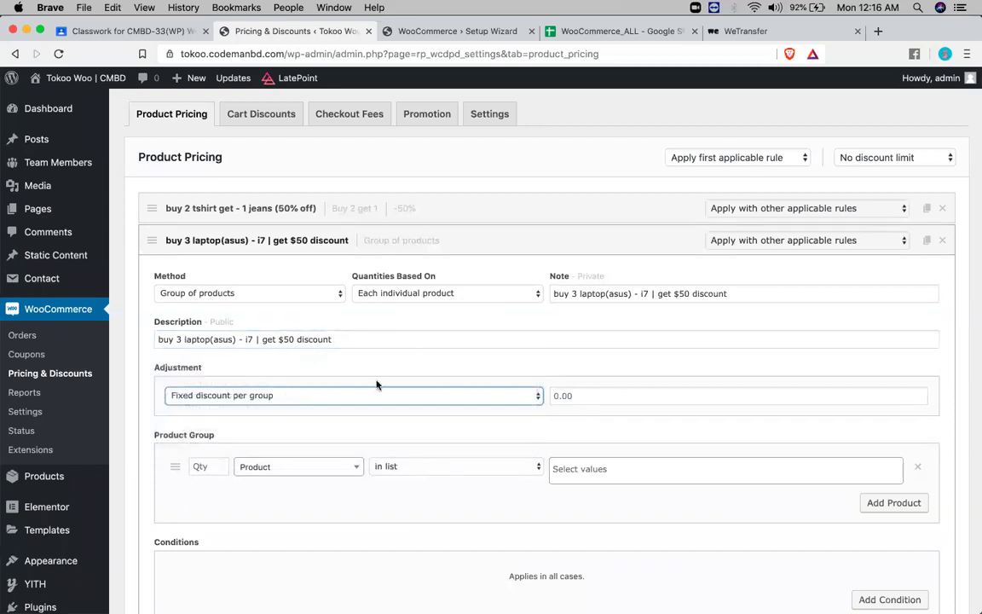
{"action": "left_click", "coordinate": [634, 392]}
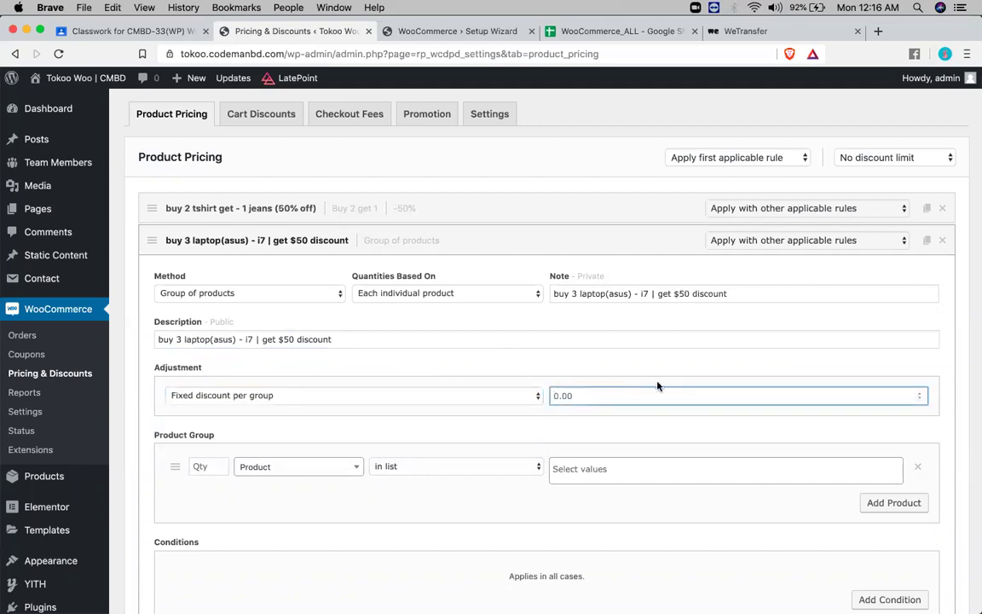
{"action": "type", "text": "05"}
{"action": "key", "text": "BackSpace"}
{"action": "key", "text": "BackSpace"}
{"action": "type", "text": "50"}
{"action": "left_click", "coordinate": [254, 396]}
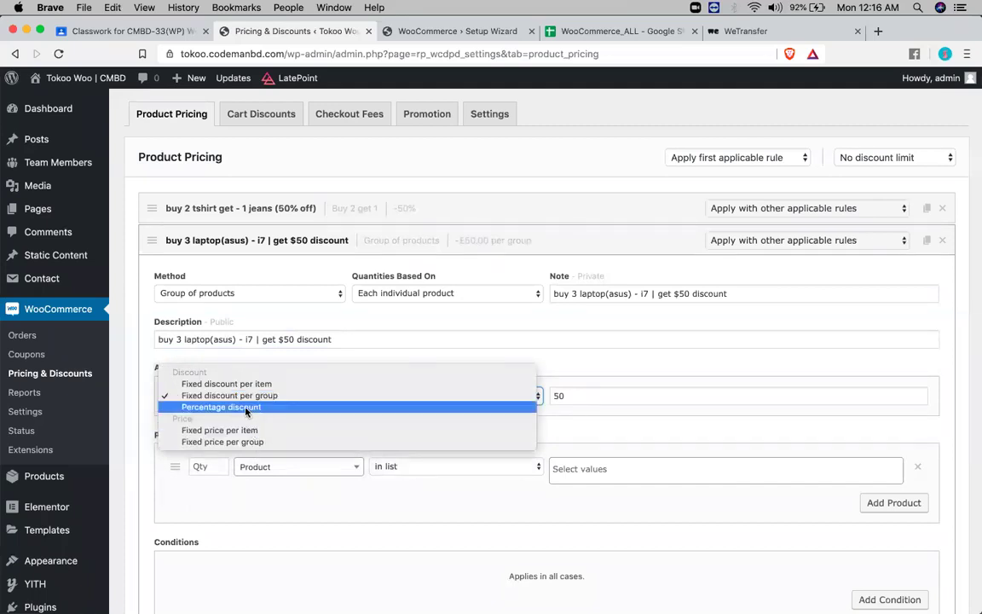
{"action": "left_click", "coordinate": [385, 339]}
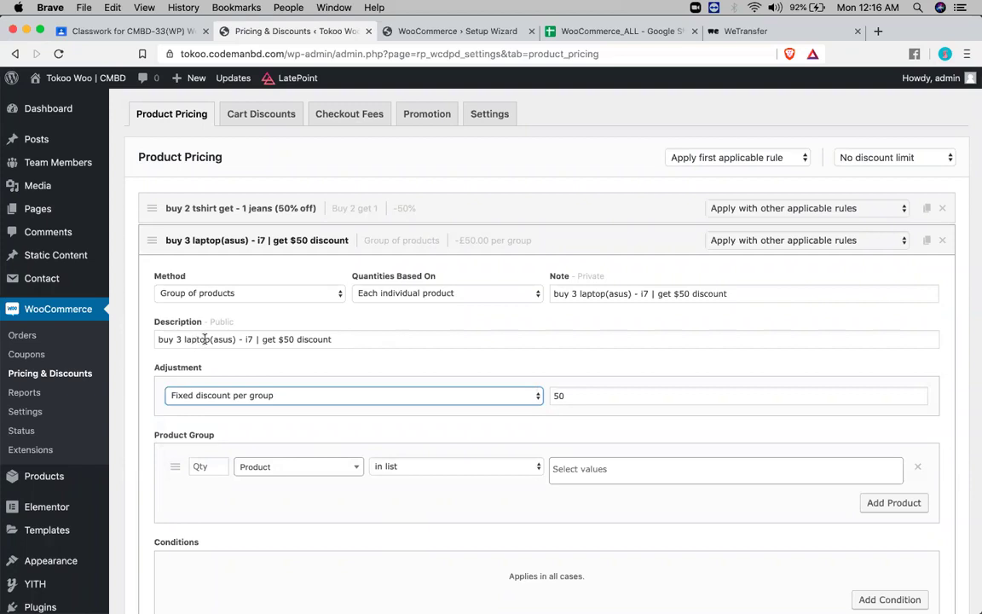
Step: Set the quantity of the product entry in the product group to 3
{"action": "left_click", "coordinate": [647, 475]}
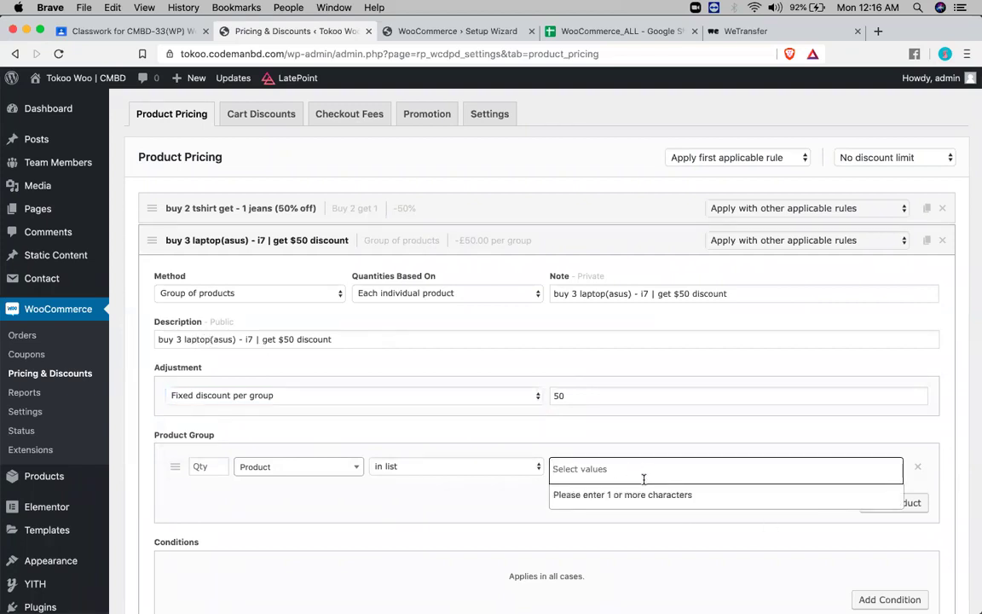
{"action": "left_click", "coordinate": [202, 467]}
{"action": "type", "text": "3"}
{"action": "left_click", "coordinate": [430, 519]}
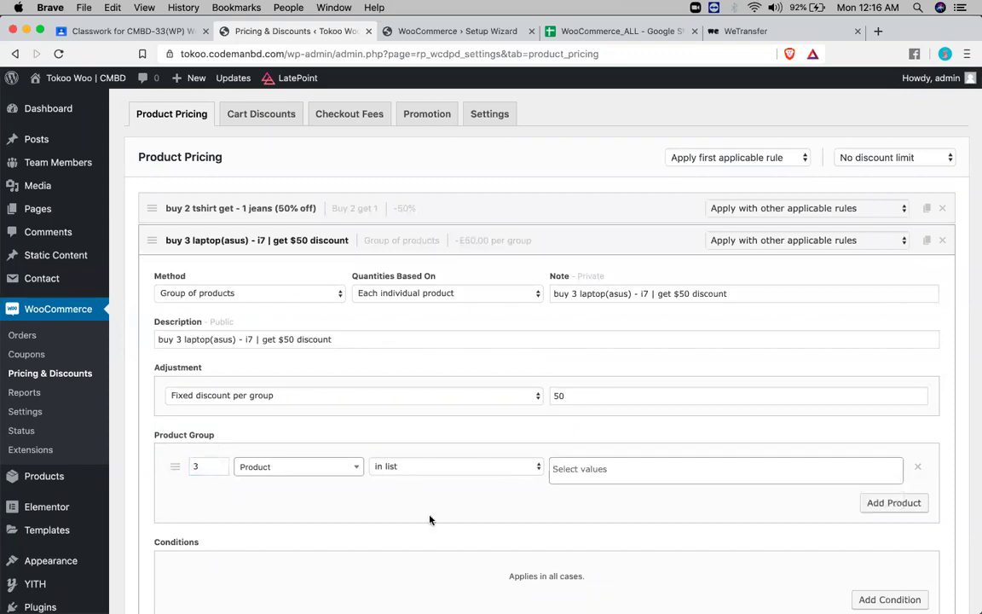
Step: Add a condition to the laptop rule and set its type to Days of week
{"action": "scroll", "coordinate": [430, 519], "scroll_direction": "down", "scroll_amount": 1}
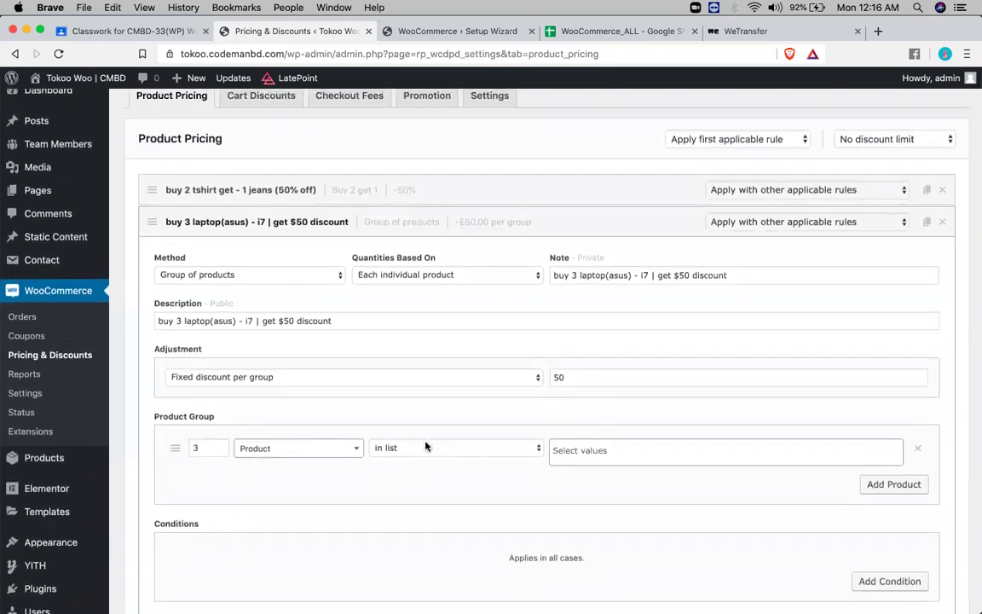
{"action": "scroll", "coordinate": [426, 447], "scroll_direction": "down", "scroll_amount": 5}
{"action": "scroll", "coordinate": [425, 445], "scroll_direction": "up", "scroll_amount": 4}
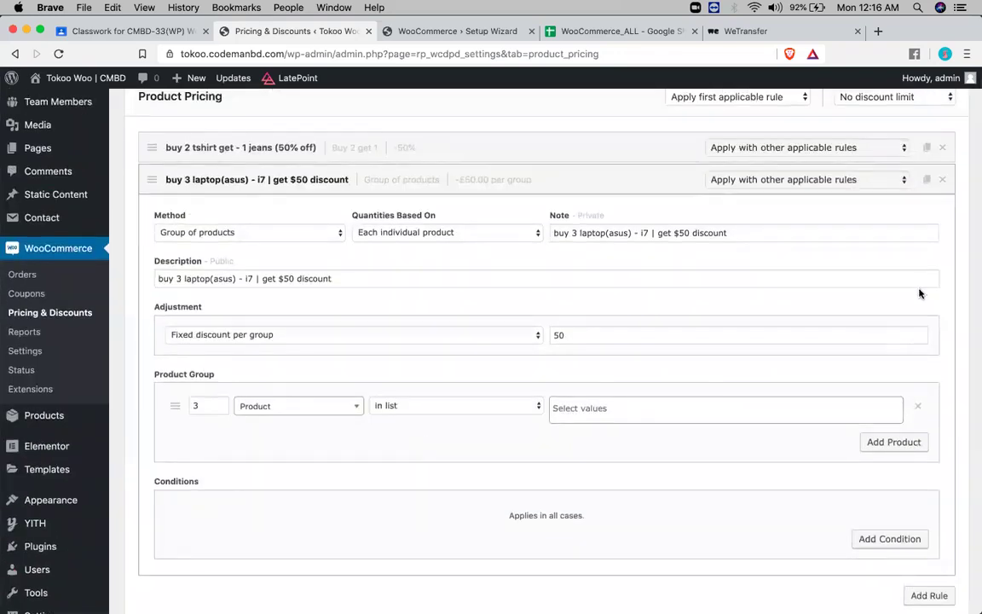
{"action": "left_click", "coordinate": [860, 541]}
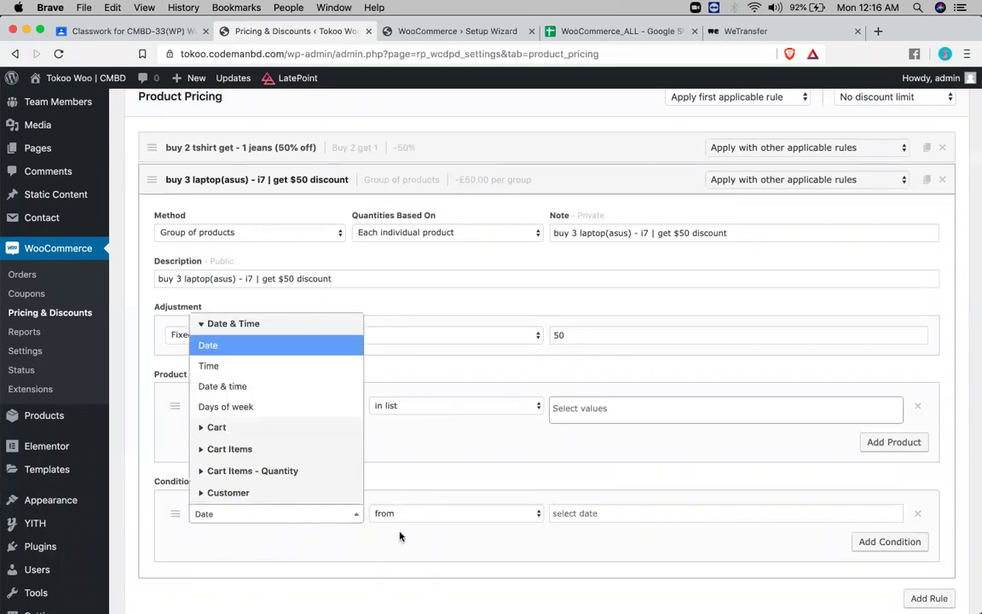
{"action": "left_click", "coordinate": [273, 515]}
{"action": "left_click", "coordinate": [238, 513]}
{"action": "left_click", "coordinate": [279, 386]}
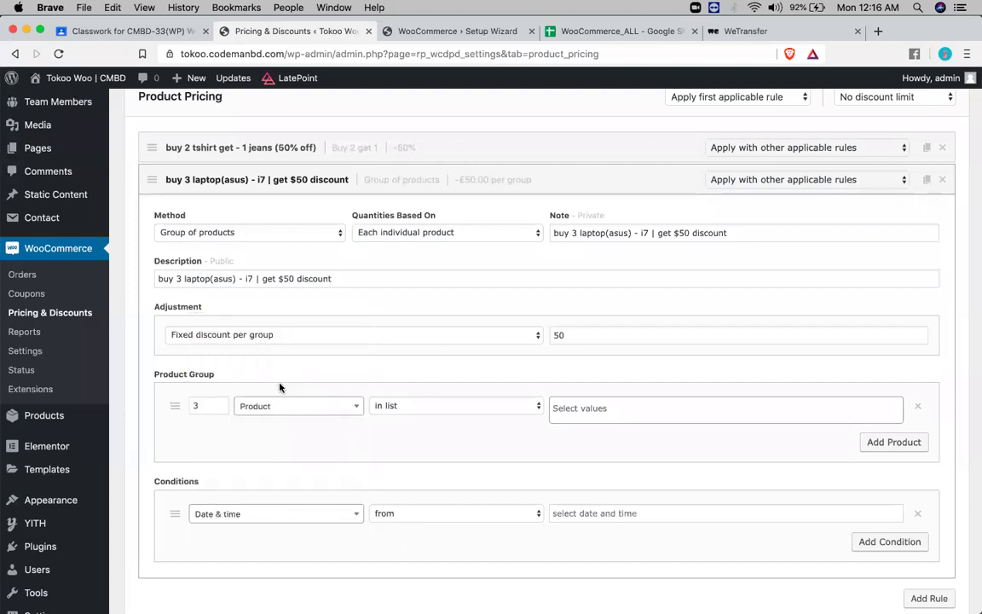
{"action": "left_click", "coordinate": [395, 520]}
{"action": "left_click", "coordinate": [300, 513]}
{"action": "left_click", "coordinate": [283, 517]}
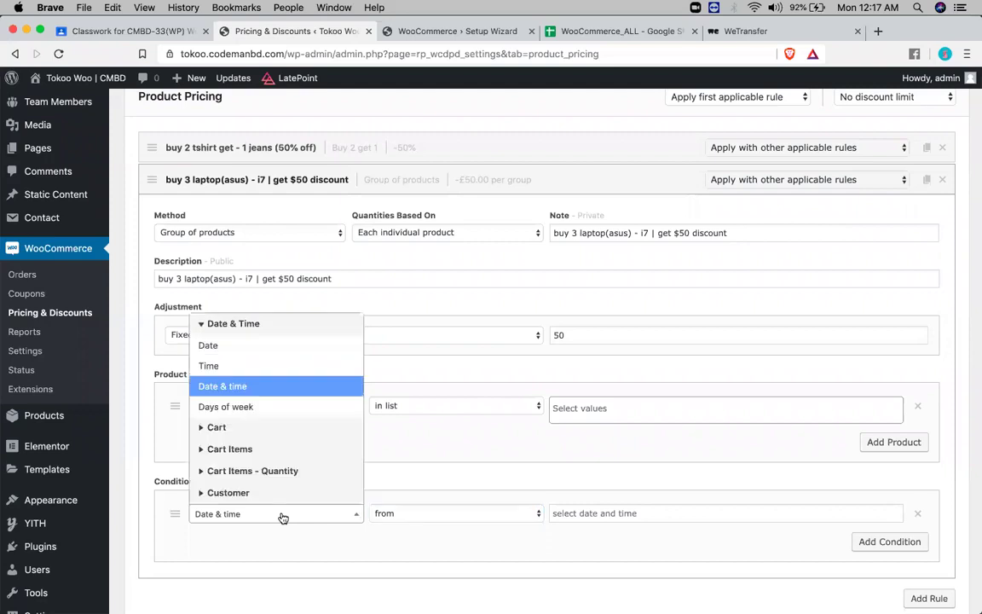
{"action": "left_click", "coordinate": [294, 413]}
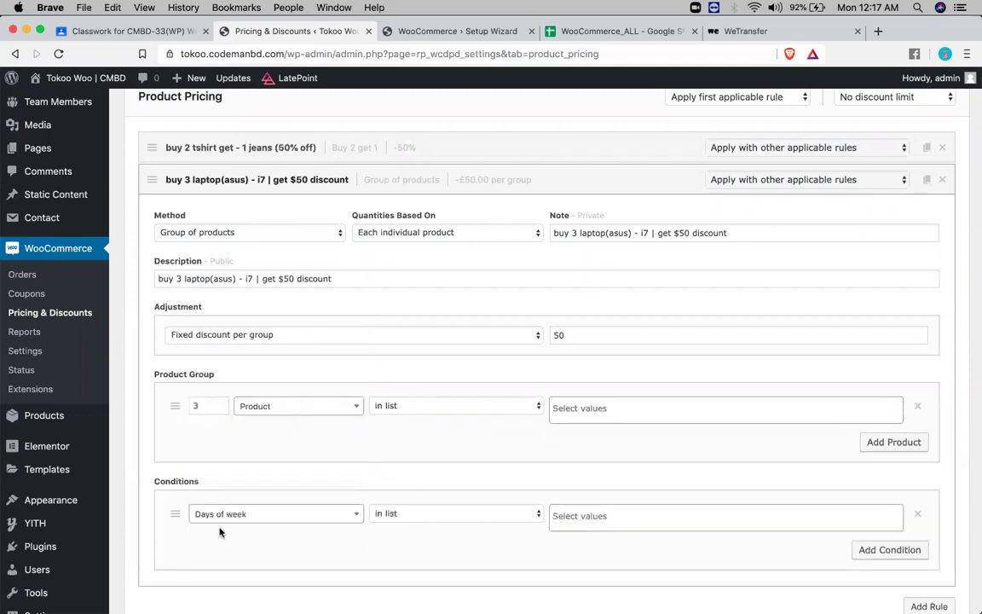
Step: Try to find a day value for the Days of week condition by searching friday, sat and 1st, and clear the search
{"action": "left_click", "coordinate": [594, 511]}
{"action": "type", "text": "fr"}
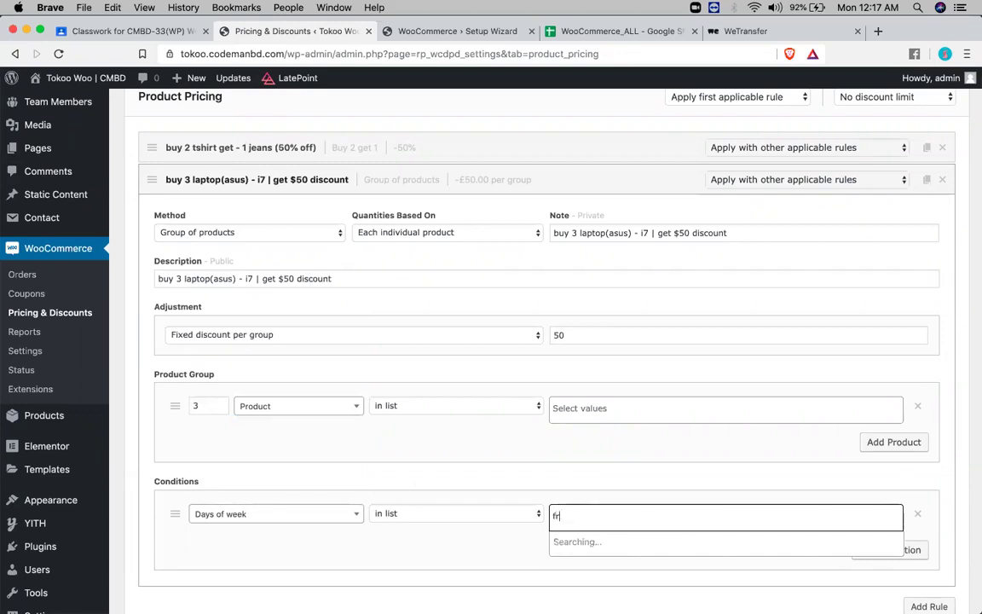
{"action": "type", "text": "i"}
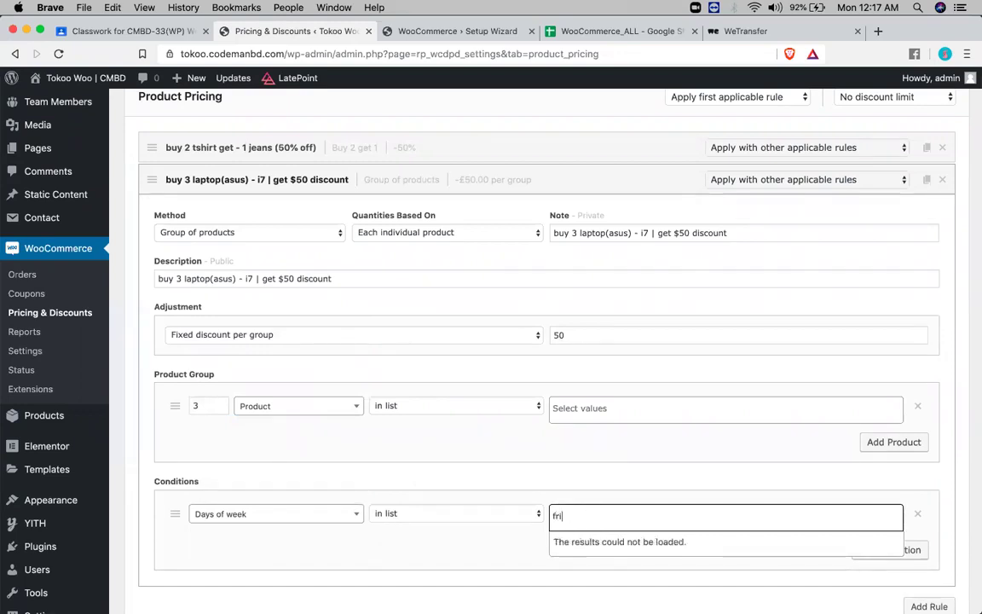
{"action": "type", "text": "day"}
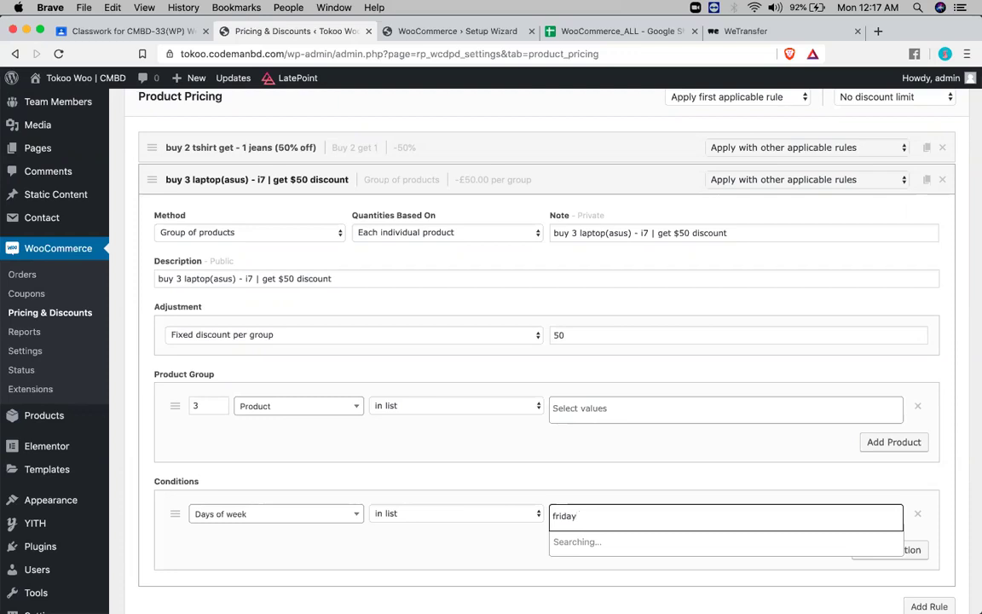
{"action": "key", "text": "super+a"}
{"action": "type", "text": "sat"}
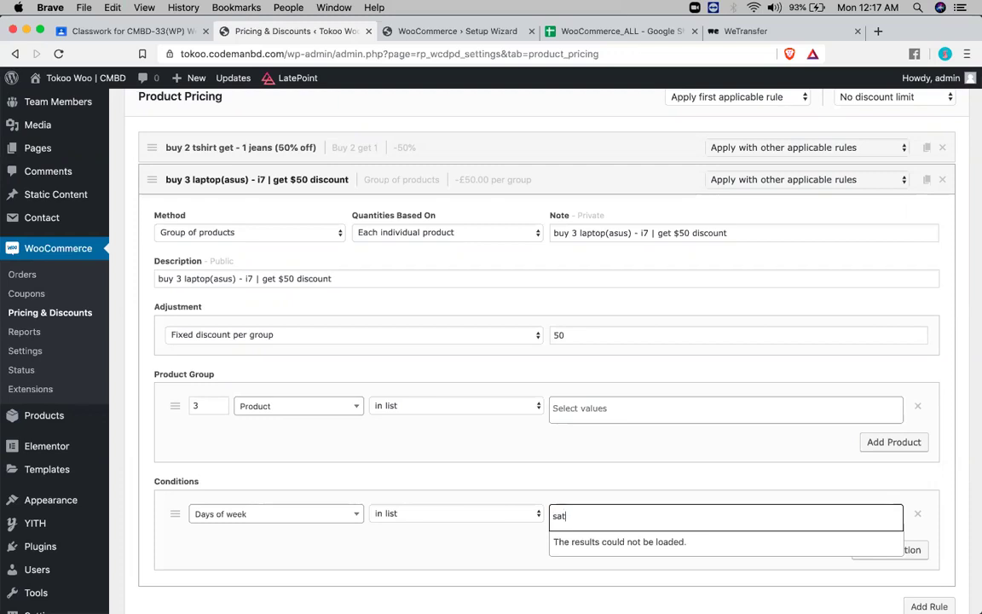
{"action": "key", "text": "super+a"}
{"action": "type", "text": "1st"}
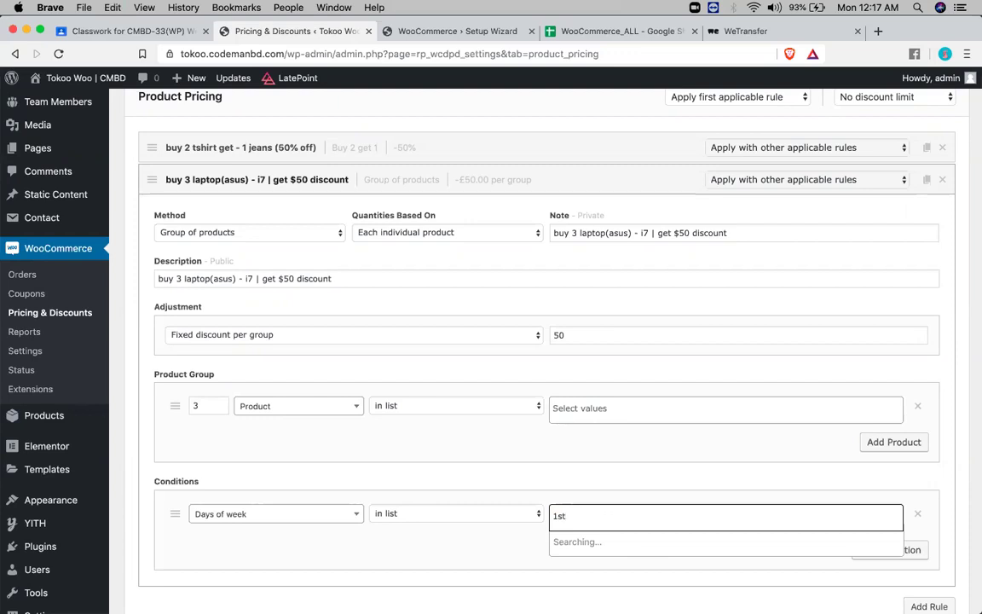
{"action": "key", "text": "super+a"}
{"action": "key", "text": "BackSpace"}
Step: Change the laptop rule's condition type from Days of week to Date
{"action": "left_click", "coordinate": [281, 510]}
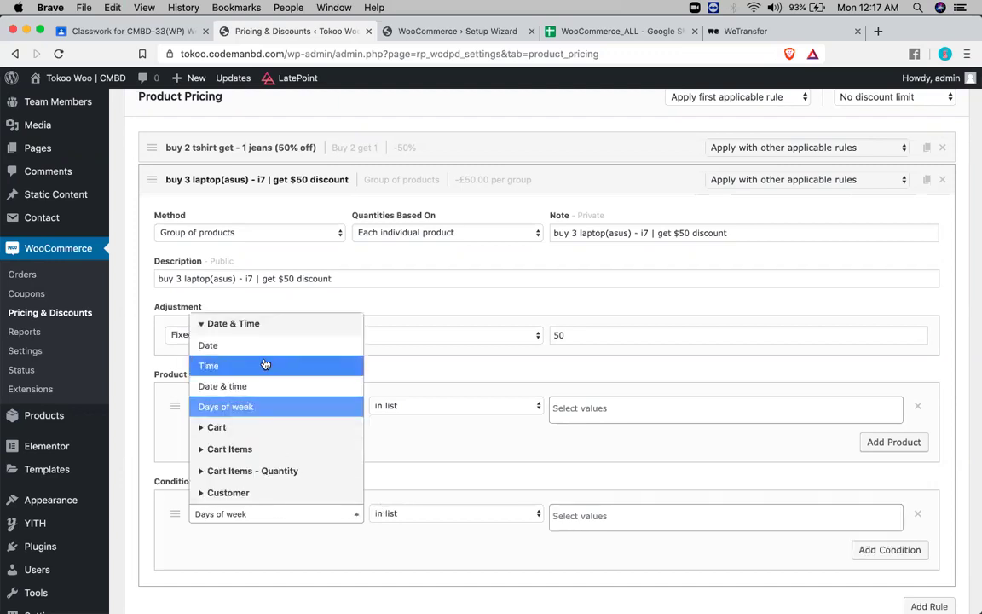
{"action": "left_click", "coordinate": [261, 348]}
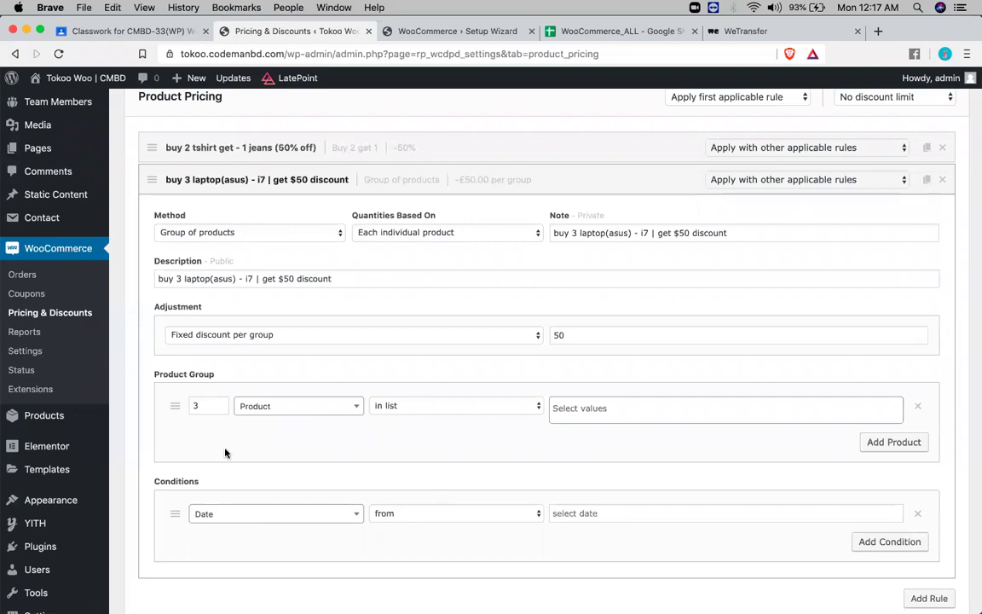
{"action": "left_click", "coordinate": [256, 513]}
{"action": "left_click", "coordinate": [321, 388]}
{"action": "left_click", "coordinate": [265, 515]}
{"action": "left_click", "coordinate": [211, 345]}
Step: Set the Date condition to start from 2019-10-24
{"action": "left_click", "coordinate": [588, 512]}
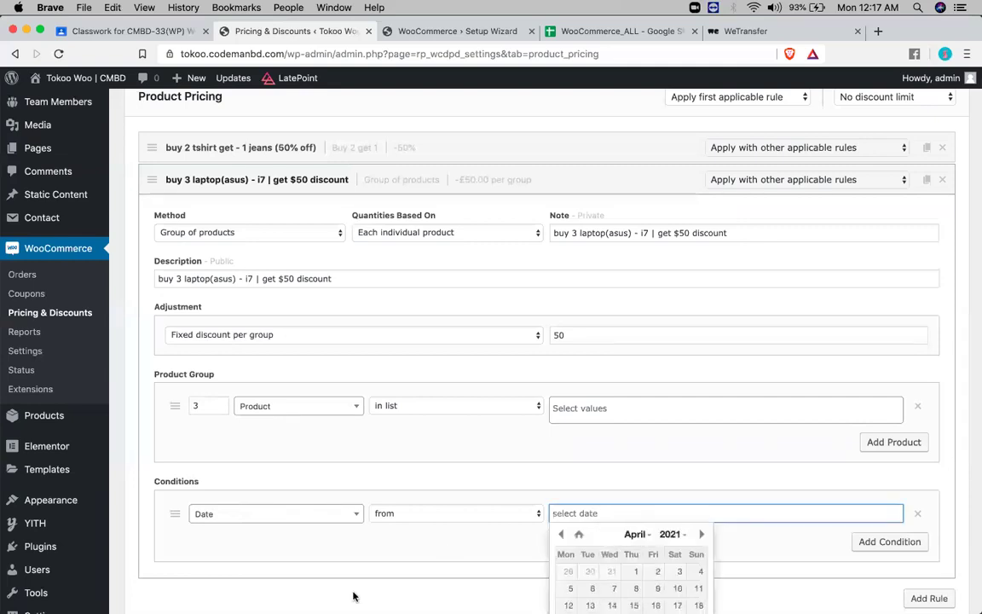
{"action": "scroll", "coordinate": [389, 578], "scroll_direction": "down", "scroll_amount": 2}
{"action": "scroll", "coordinate": [389, 578], "scroll_direction": "down", "scroll_amount": 2}
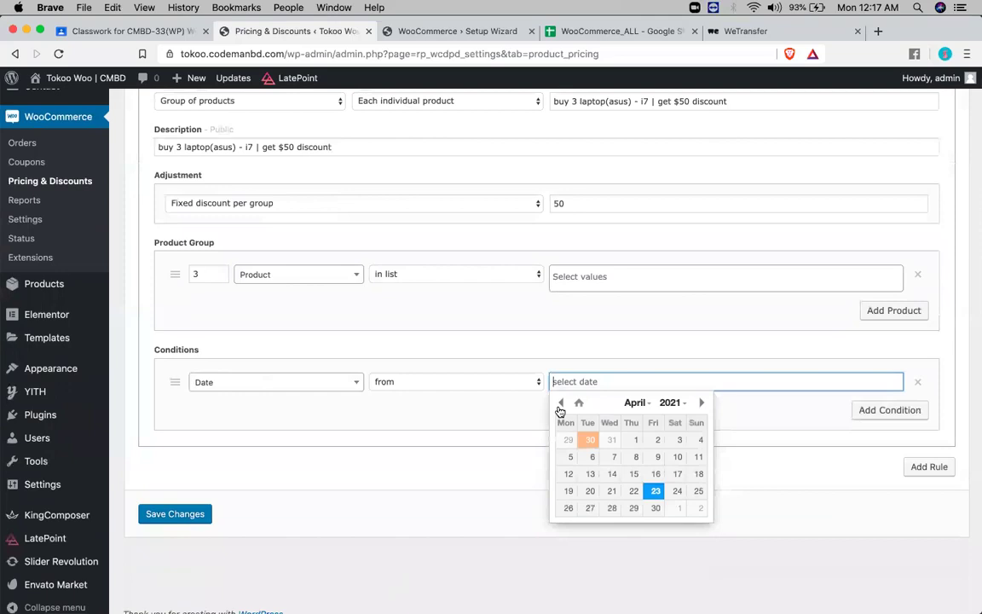
{"action": "left_click", "coordinate": [561, 403]}
{"action": "left_click", "coordinate": [561, 404]}
{"action": "left_click", "coordinate": [561, 403]}
{"action": "left_click", "coordinate": [561, 403]}
{"action": "left_click", "coordinate": [561, 403]}
{"action": "left_click", "coordinate": [561, 403]}
{"action": "left_click", "coordinate": [561, 404]}
{"action": "left_click", "coordinate": [561, 403]}
{"action": "left_click", "coordinate": [561, 404]}
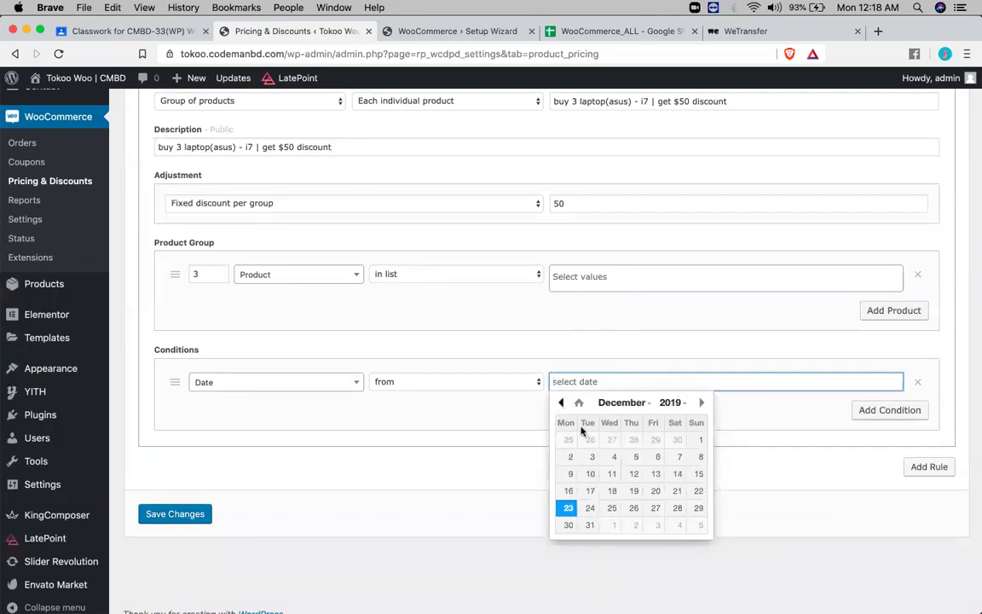
{"action": "left_click", "coordinate": [633, 491]}
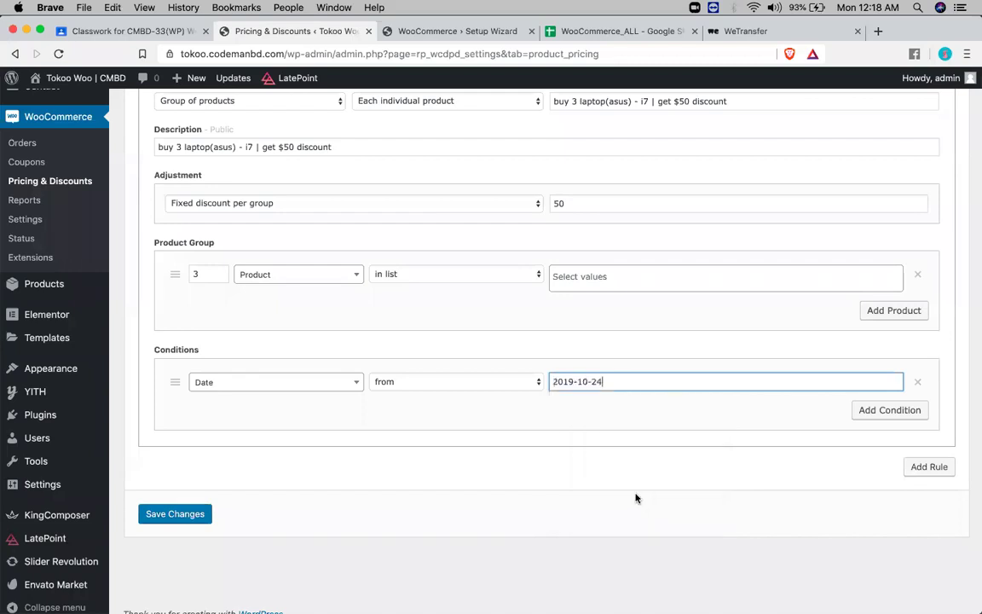
Step: Add a second condition of type Time to the laptop rule, starting from 08:00
{"action": "scroll", "coordinate": [528, 493], "scroll_direction": "up", "scroll_amount": 3}
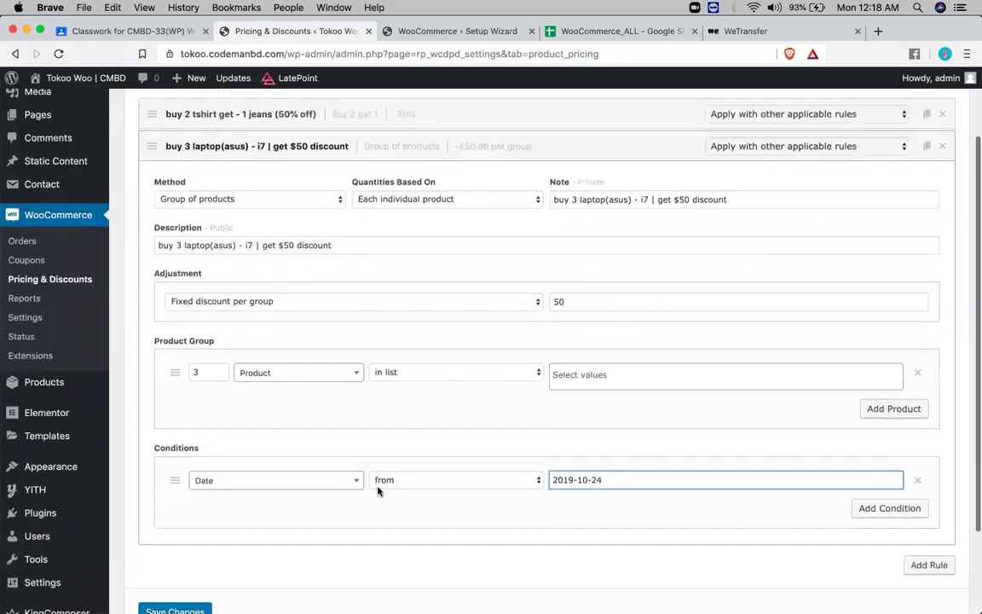
{"action": "left_click", "coordinate": [891, 510]}
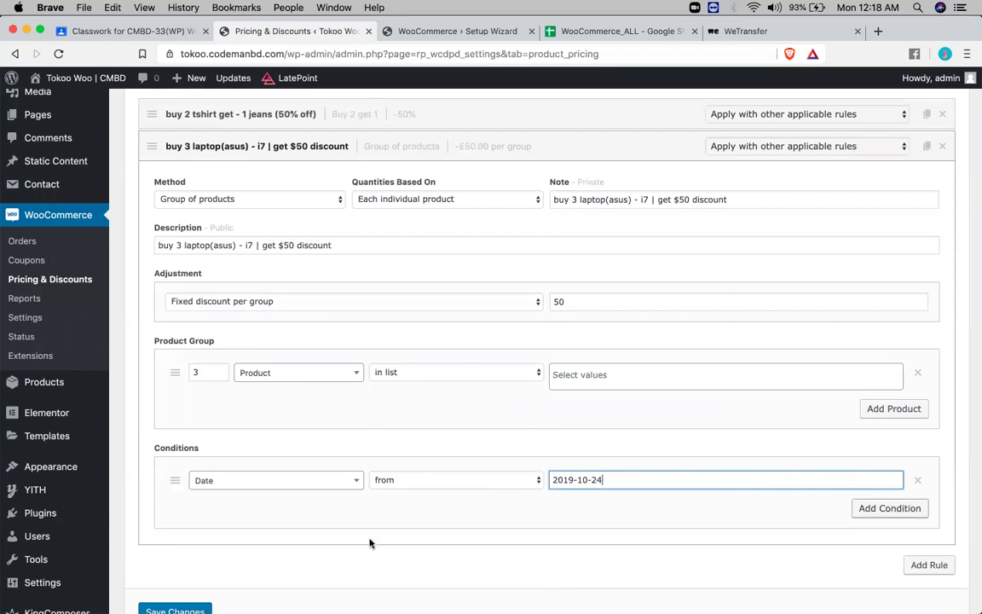
{"action": "left_click", "coordinate": [288, 508]}
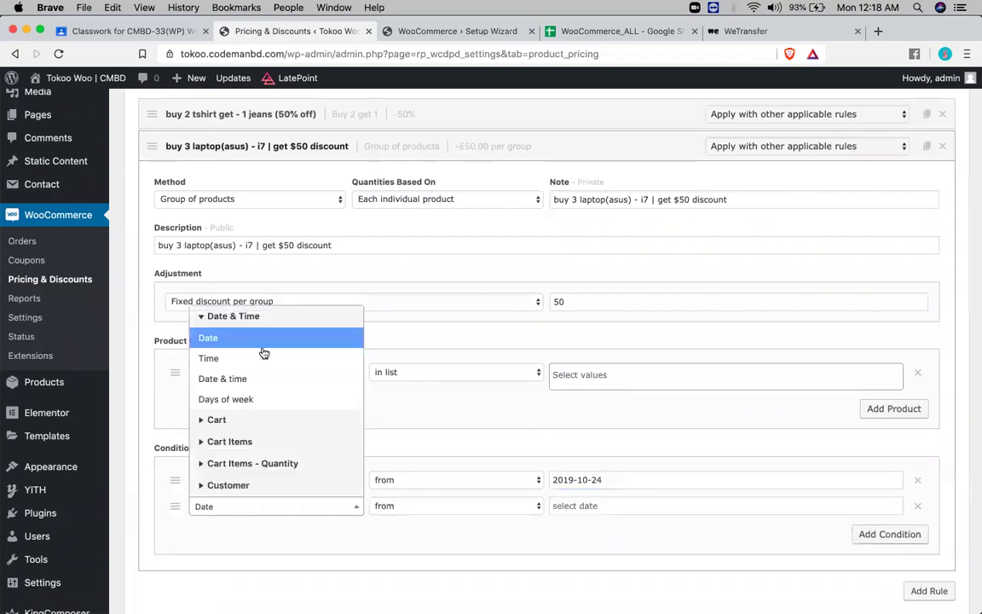
{"action": "left_click", "coordinate": [265, 356]}
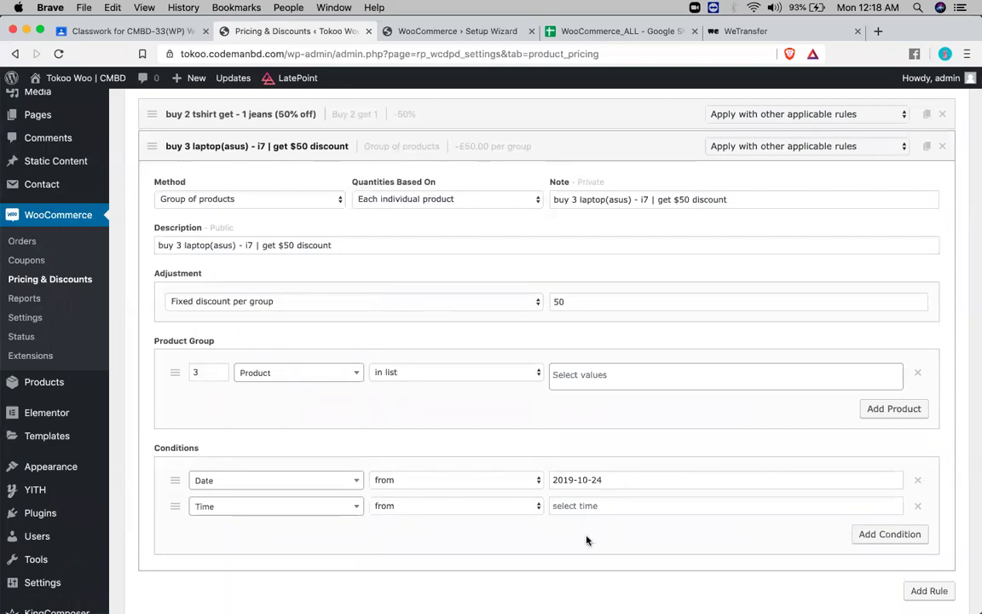
{"action": "left_click", "coordinate": [653, 504]}
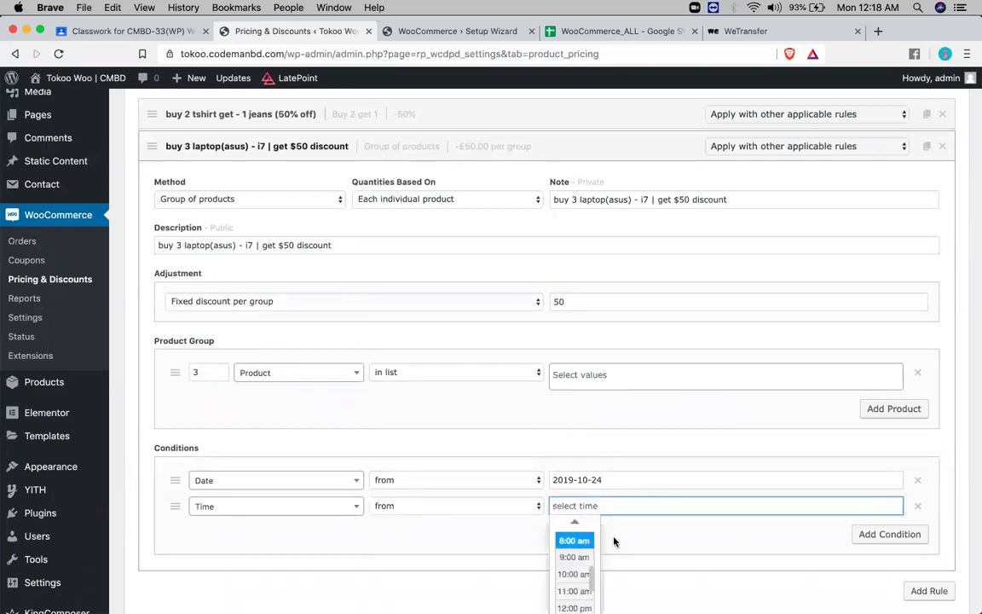
{"action": "left_click", "coordinate": [567, 542]}
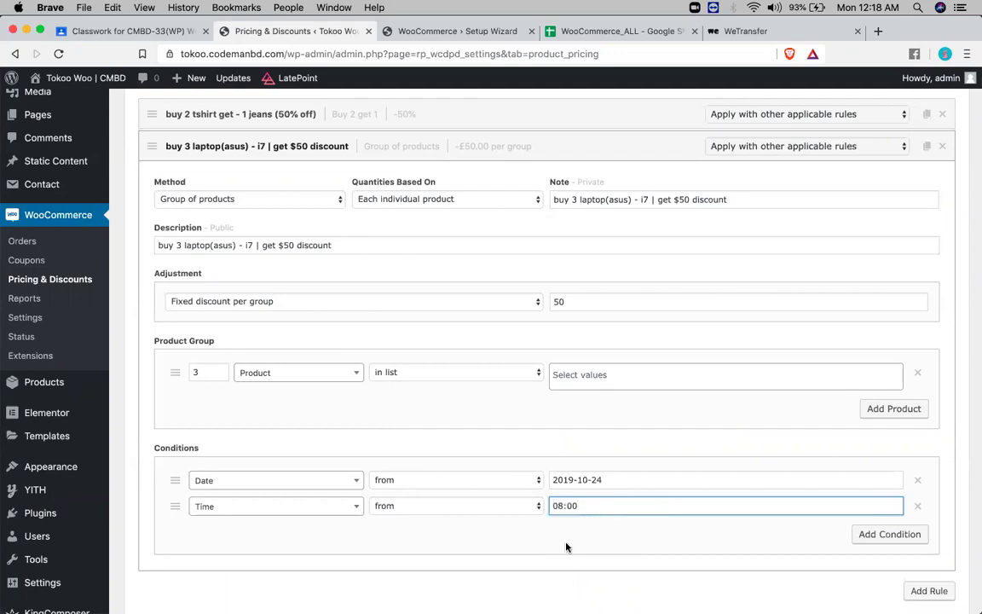
Step: Add a third condition of type Date & time to the laptop rule, using the to comparison
{"action": "left_click", "coordinate": [883, 534]}
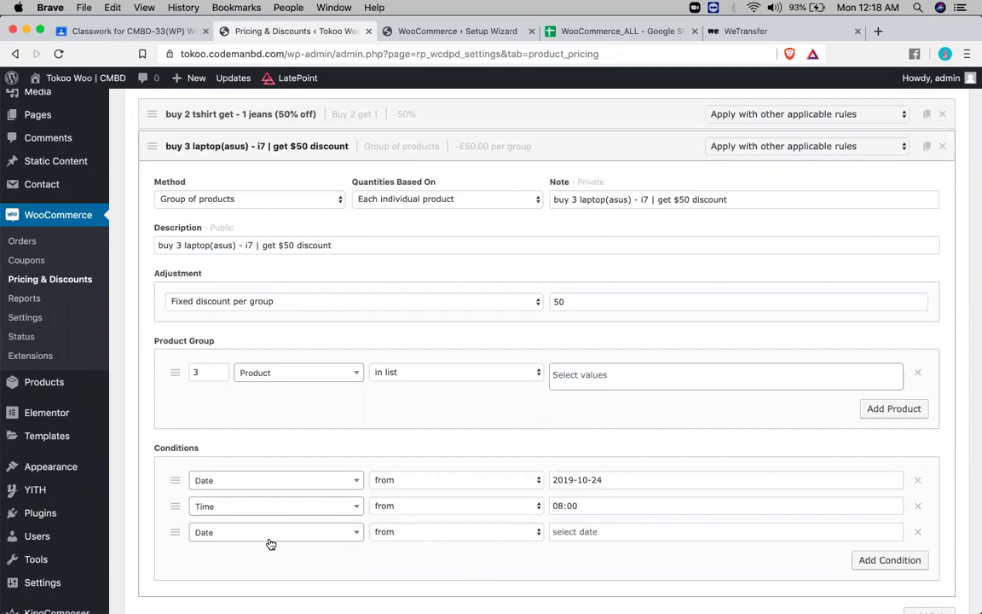
{"action": "left_click", "coordinate": [264, 537]}
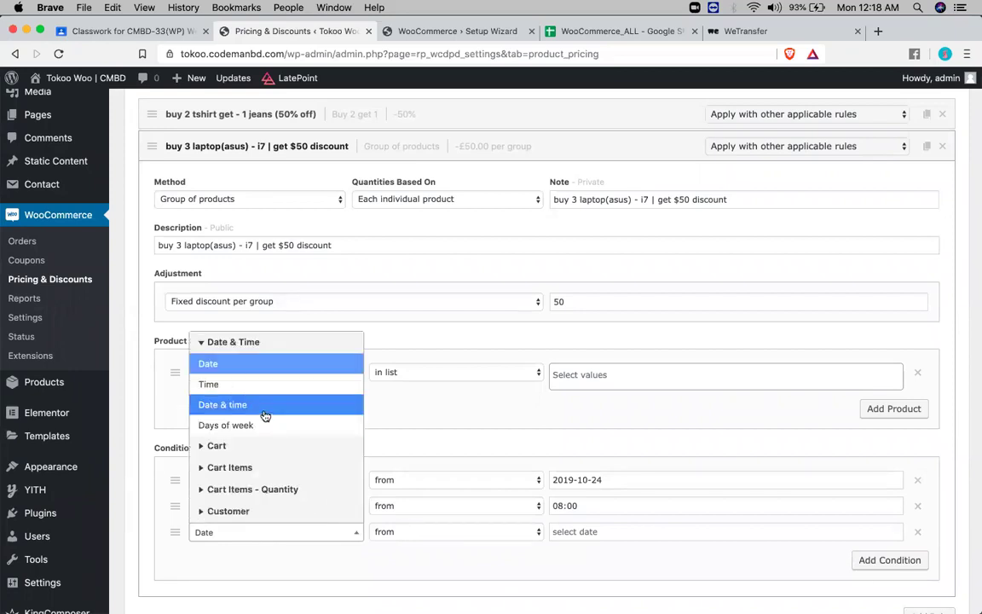
{"action": "left_click", "coordinate": [264, 411]}
{"action": "left_click", "coordinate": [582, 529]}
{"action": "scroll", "coordinate": [452, 489], "scroll_direction": "down", "scroll_amount": 1}
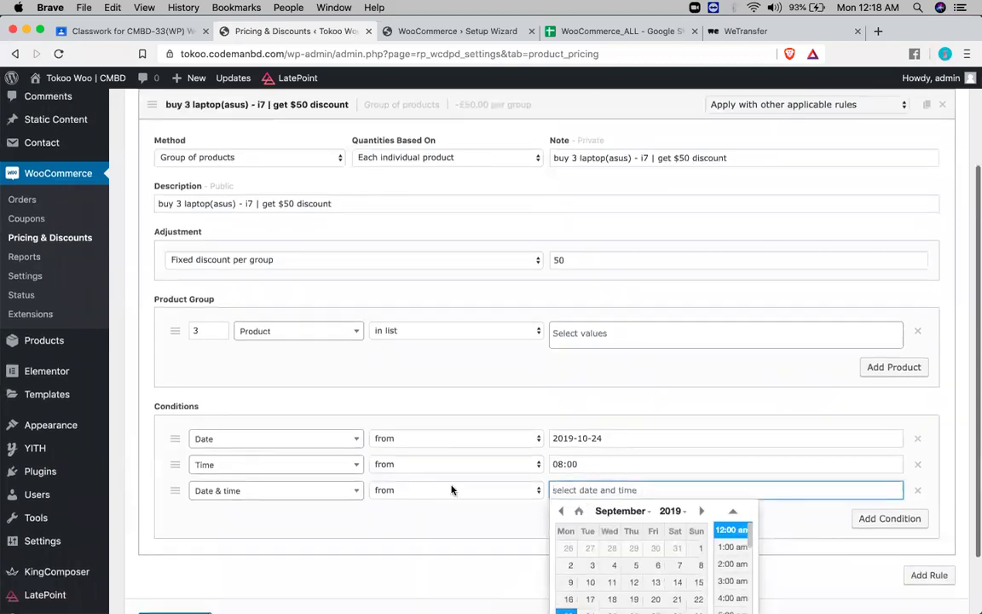
{"action": "left_click", "coordinate": [451, 491]}
{"action": "left_click", "coordinate": [464, 503]}
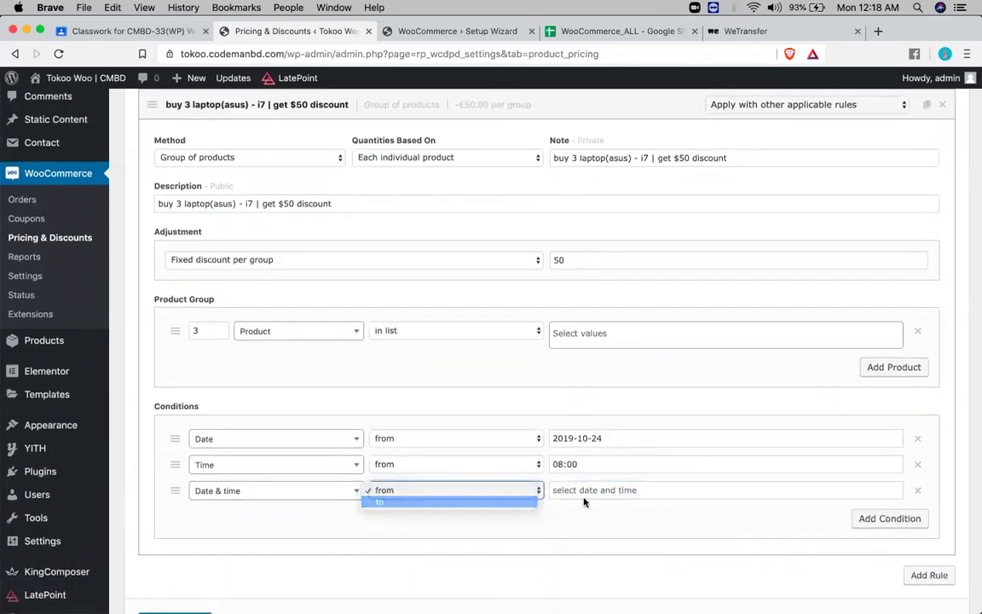
{"action": "left_click", "coordinate": [648, 489]}
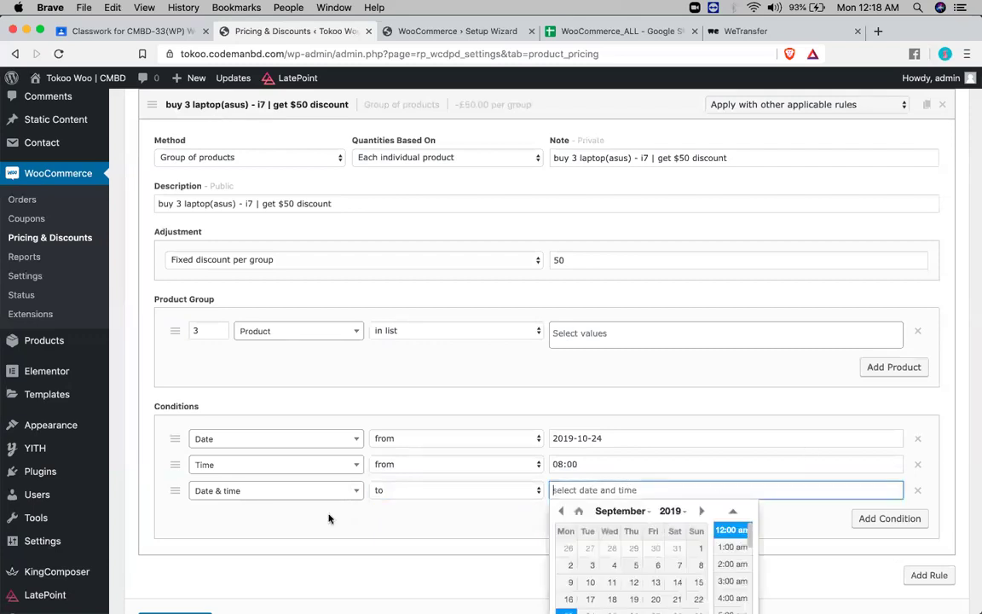
{"action": "scroll", "coordinate": [327, 514], "scroll_direction": "down", "scroll_amount": 2}
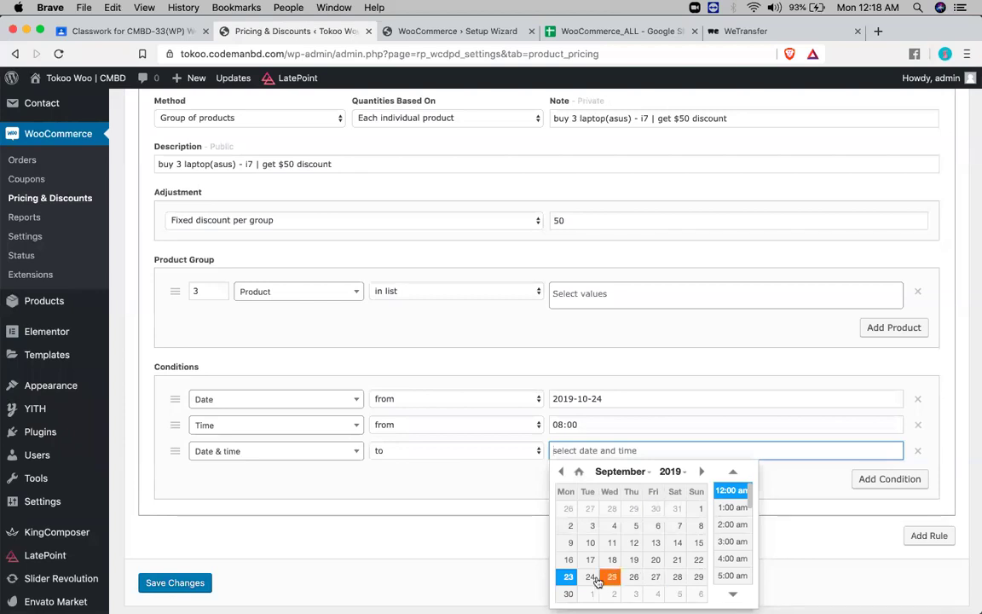
{"action": "left_click", "coordinate": [591, 577]}
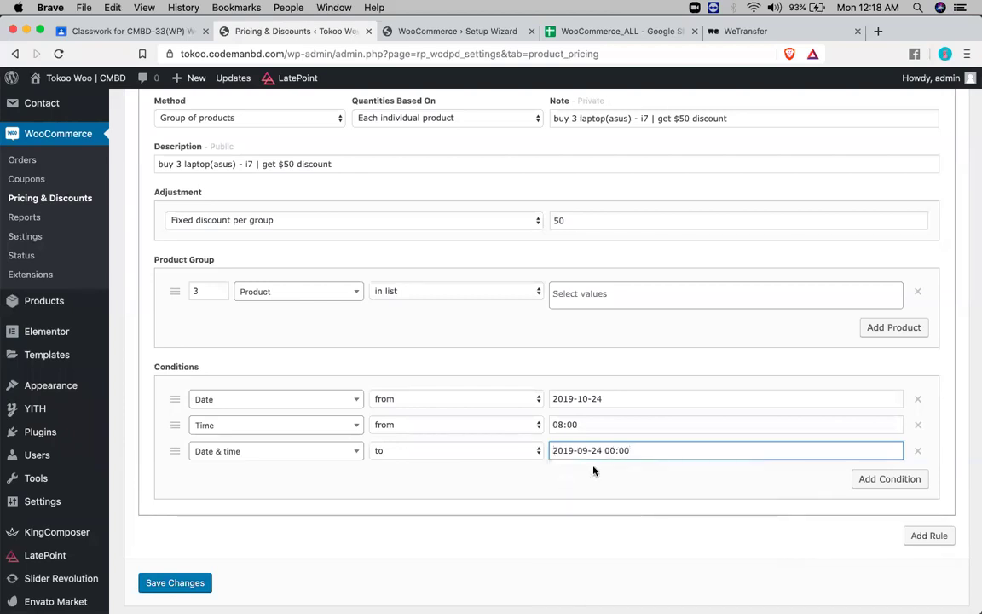
{"action": "left_click", "coordinate": [637, 451]}
{"action": "scroll", "coordinate": [743, 550], "scroll_direction": "down", "scroll_amount": 3}
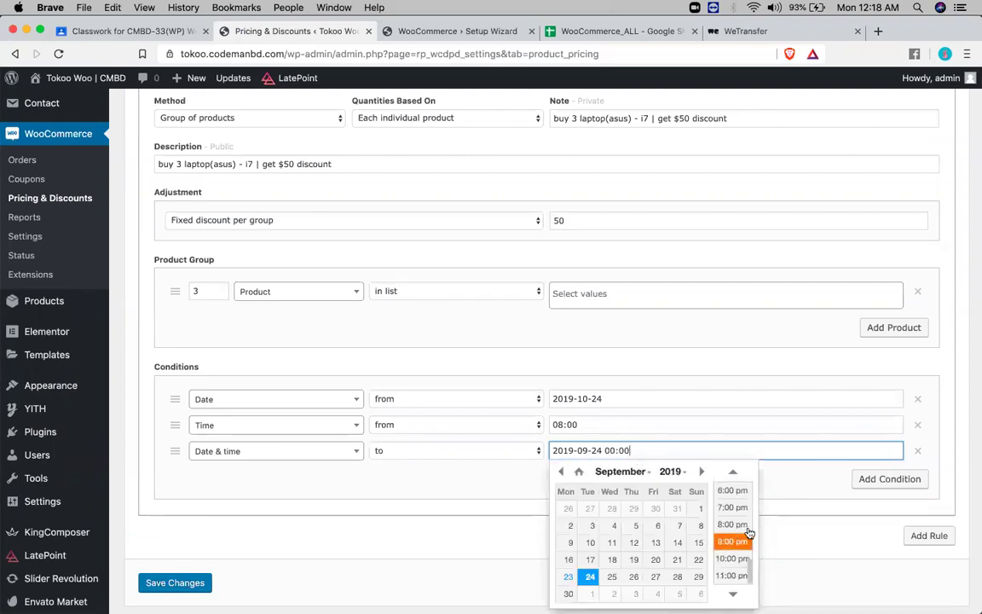
{"action": "left_click", "coordinate": [733, 524]}
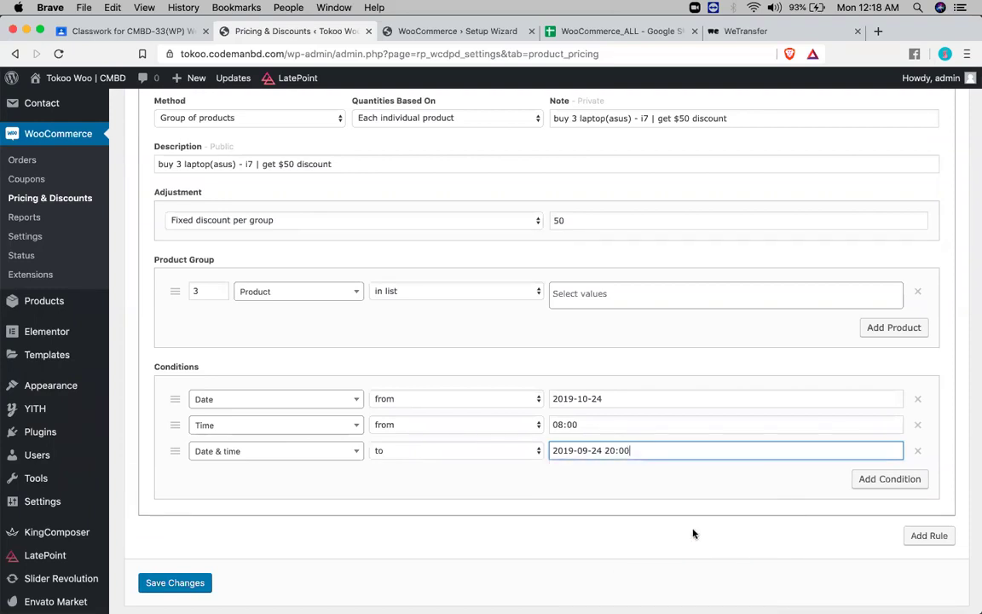
Step: Remove the Date and Time conditions and switch the remaining Date & time condition to from
{"action": "left_click", "coordinate": [918, 409]}
{"action": "left_click", "coordinate": [918, 407]}
{"action": "left_click", "coordinate": [406, 412]}
{"action": "left_click", "coordinate": [395, 396]}
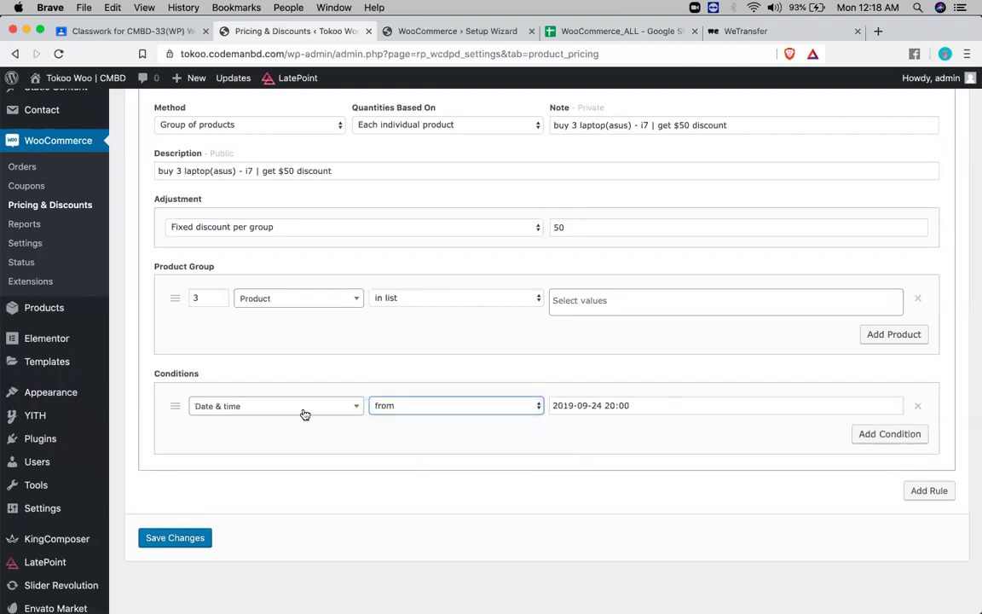
Step: Set the start time of the Date & time condition on 2019-09-24 to 00:00
{"action": "scroll", "coordinate": [588, 449], "scroll_direction": "up", "scroll_amount": 1}
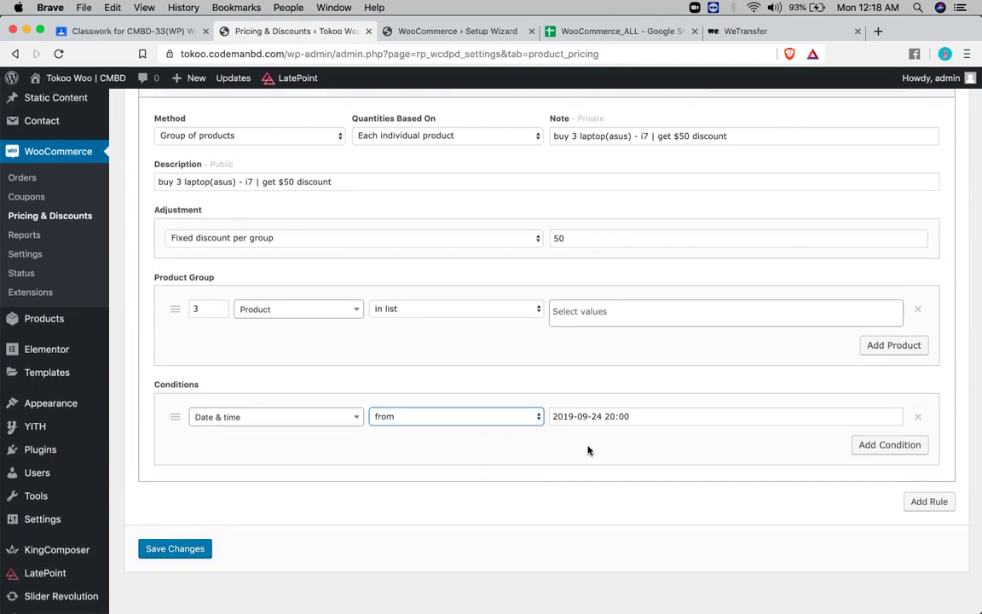
{"action": "scroll", "coordinate": [588, 449], "scroll_direction": "up", "scroll_amount": 1}
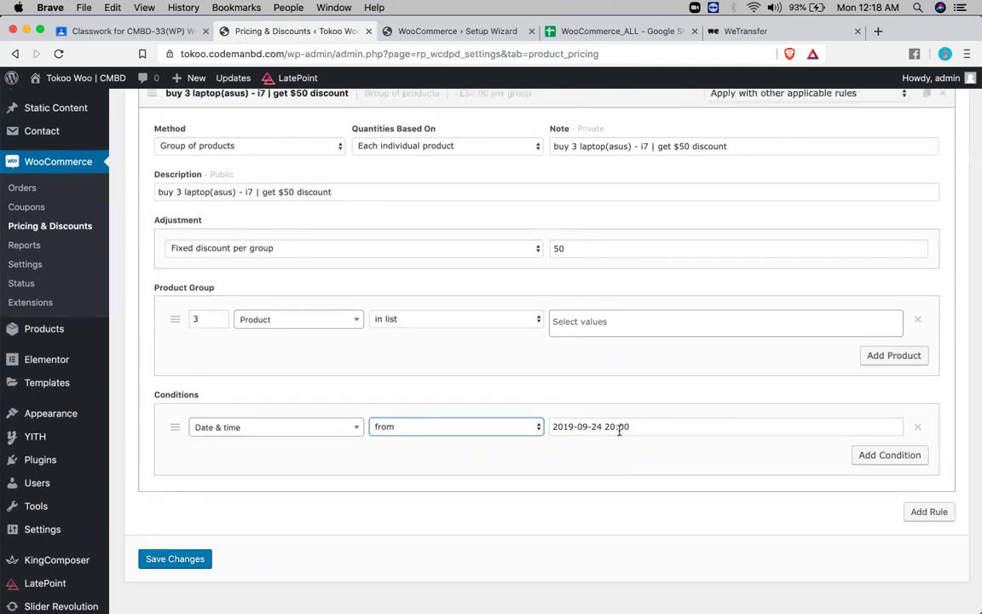
{"action": "left_click", "coordinate": [620, 430]}
{"action": "scroll", "coordinate": [739, 490], "scroll_direction": "up", "scroll_amount": 10}
{"action": "left_click", "coordinate": [737, 467]}
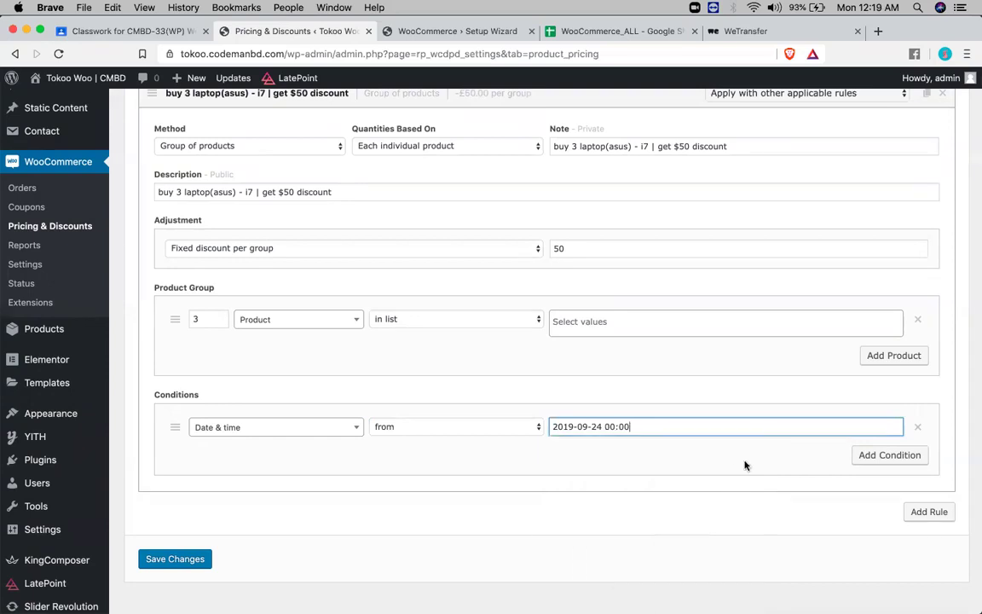
Step: Add a second condition of type Date & time to the laptop rule, using the to comparison
{"action": "left_click", "coordinate": [891, 454]}
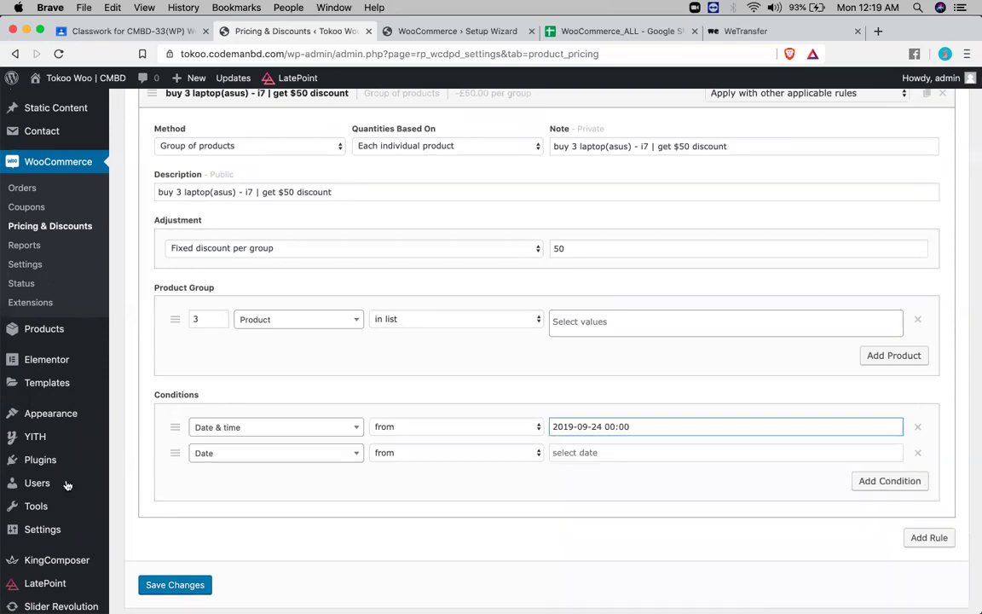
{"action": "left_click", "coordinate": [232, 454]}
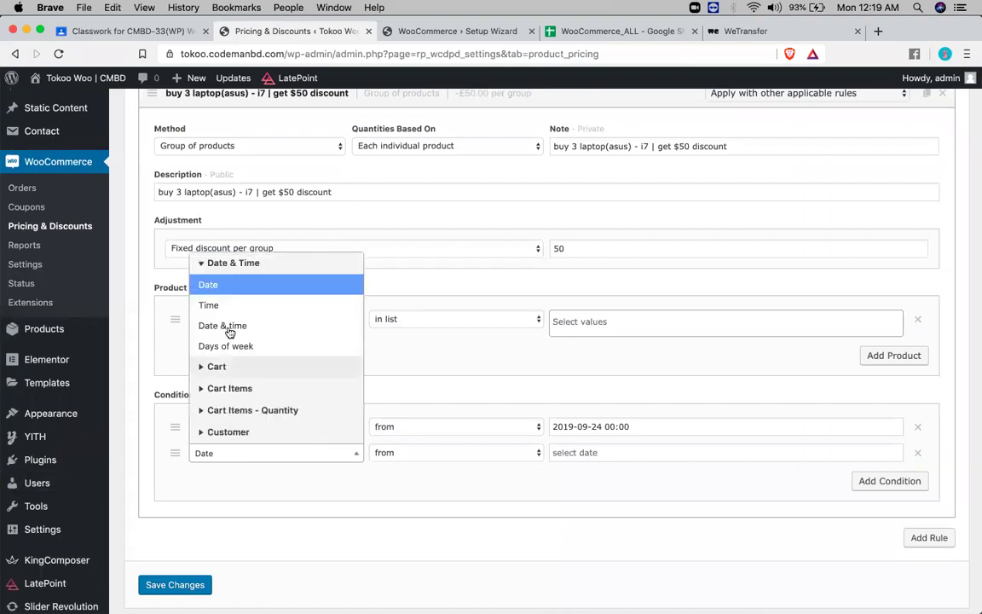
{"action": "left_click", "coordinate": [383, 452]}
{"action": "left_click", "coordinate": [390, 464]}
{"action": "left_click", "coordinate": [562, 453]}
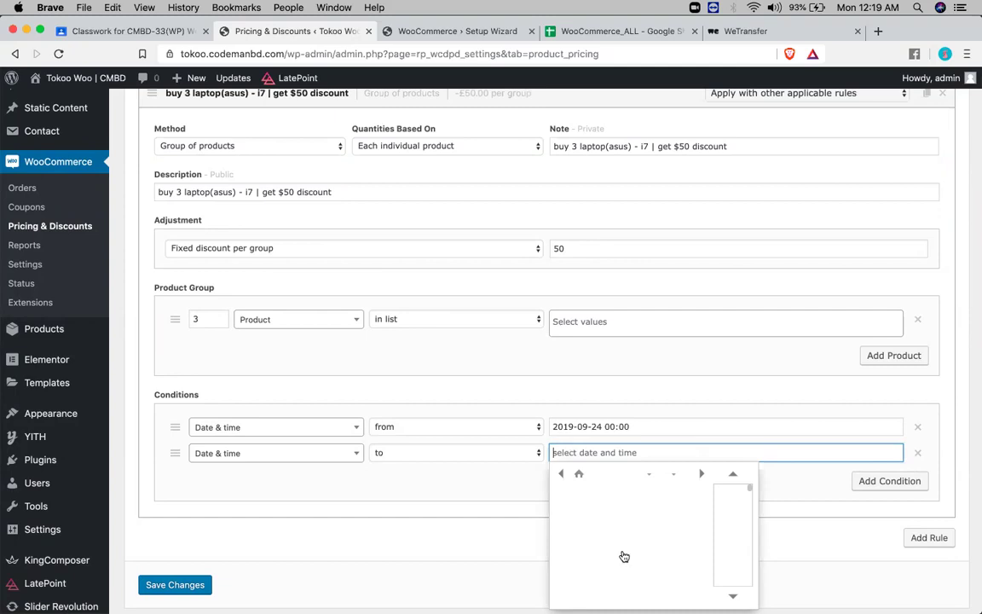
{"action": "left_click", "coordinate": [590, 579]}
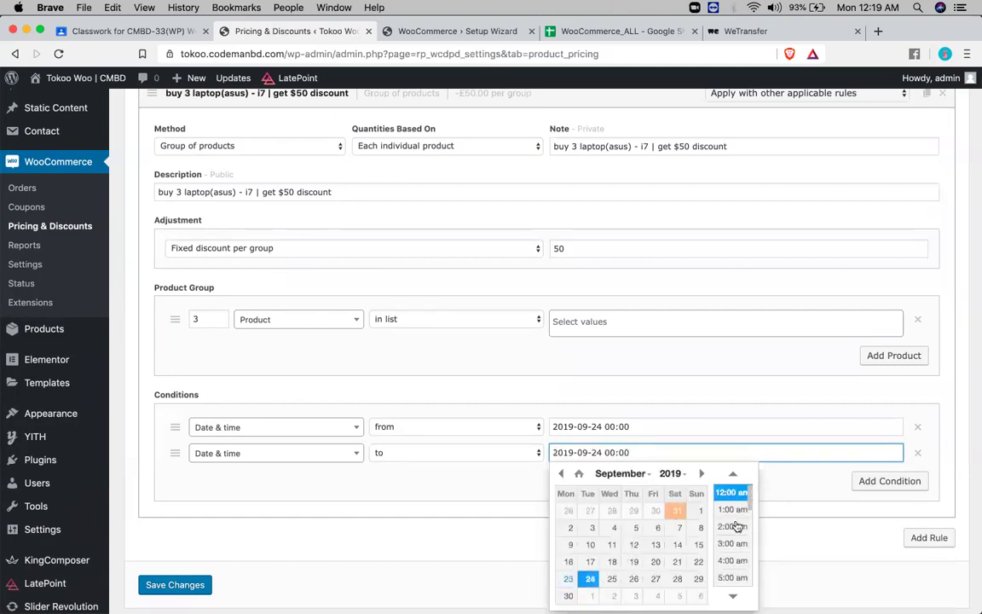
{"action": "scroll", "coordinate": [738, 532], "scroll_direction": "down", "scroll_amount": 5}
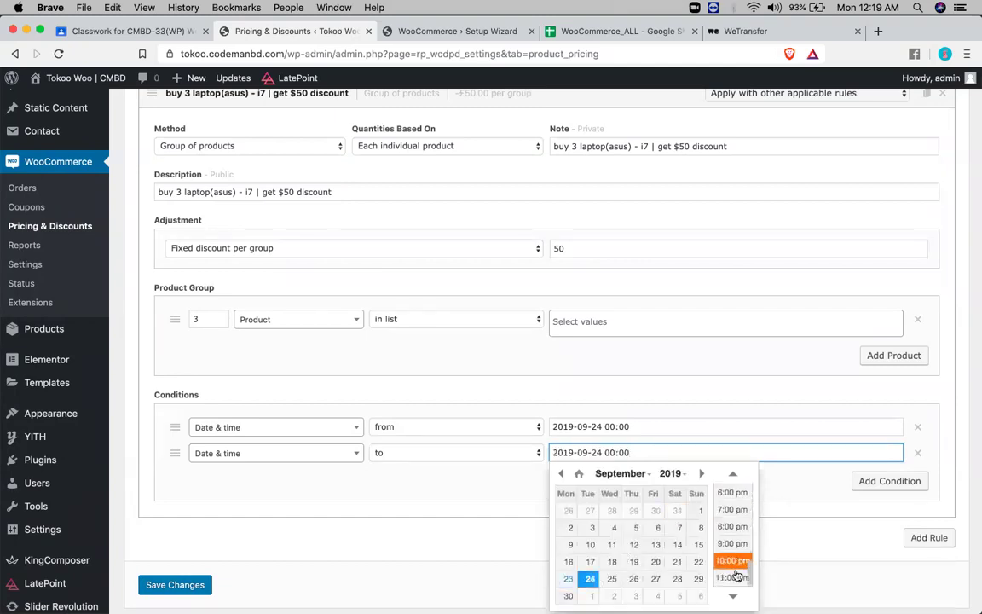
{"action": "left_click", "coordinate": [733, 577]}
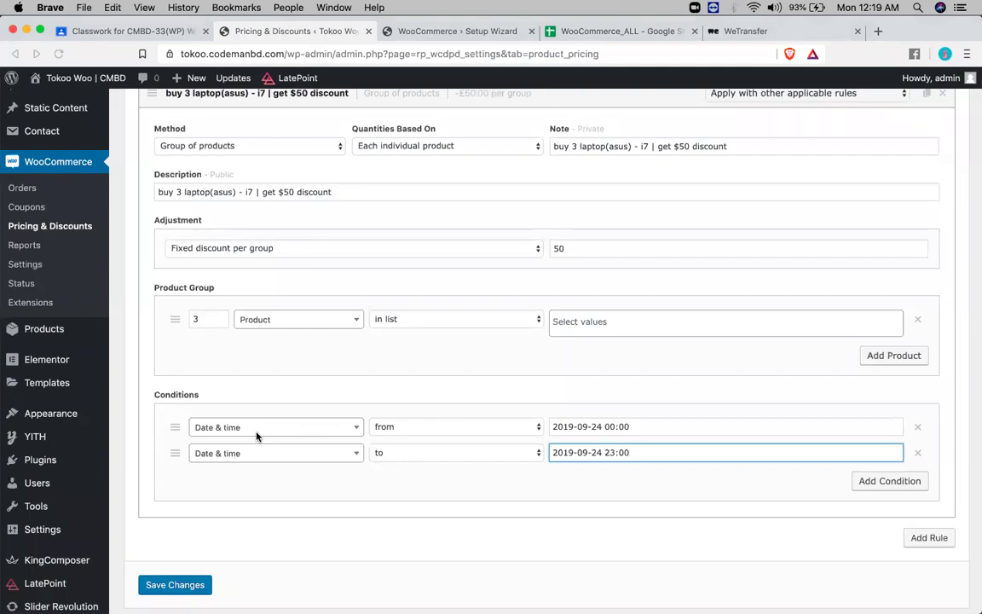
Step: Add two more conditions to the laptop rule, leaving them as Date with the from comparison
{"action": "scroll", "coordinate": [257, 435], "scroll_direction": "up", "scroll_amount": 3}
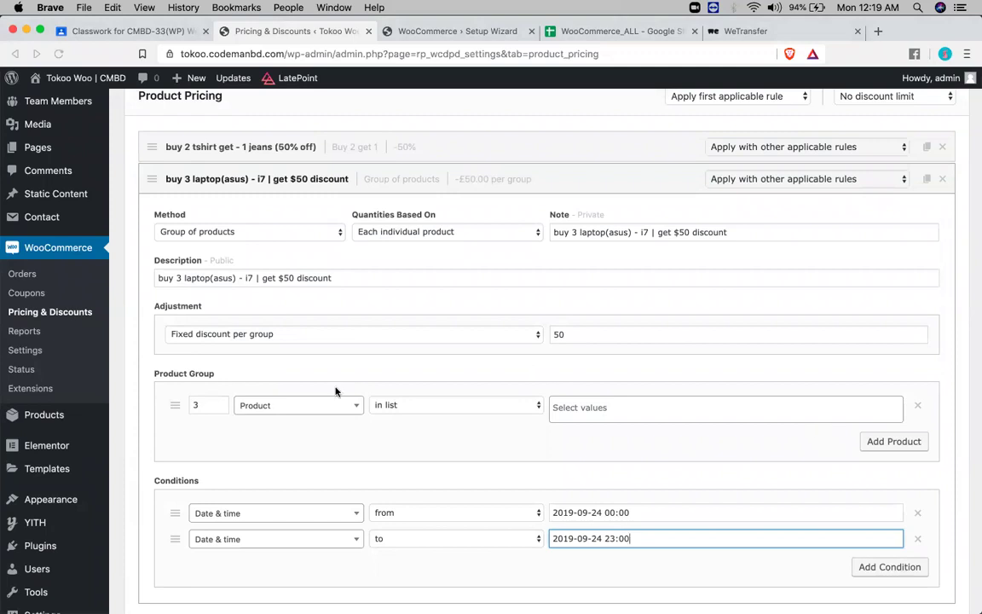
{"action": "left_click", "coordinate": [661, 408]}
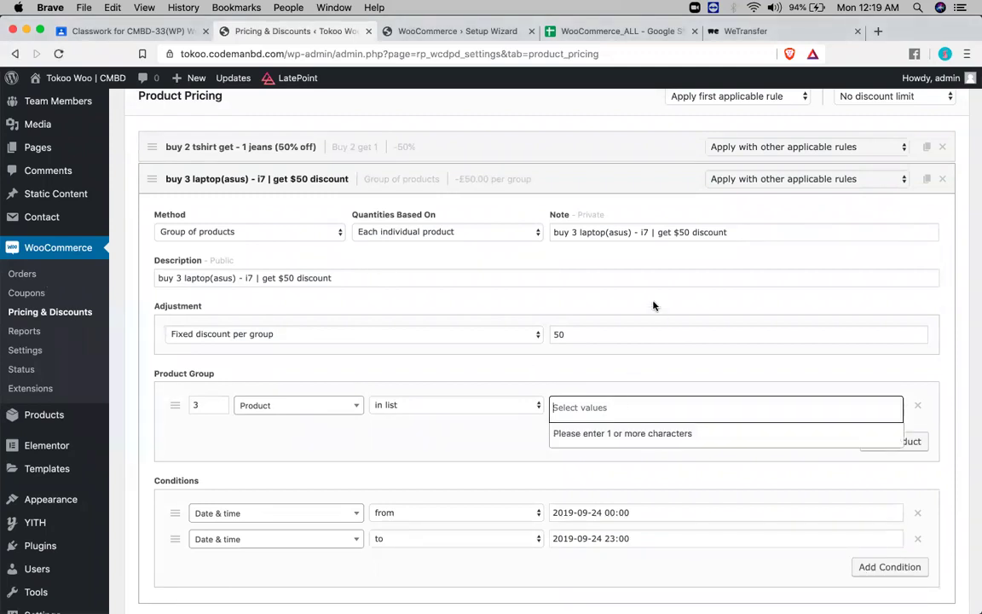
{"action": "scroll", "coordinate": [654, 307], "scroll_direction": "down", "scroll_amount": 5}
{"action": "left_click", "coordinate": [887, 417]}
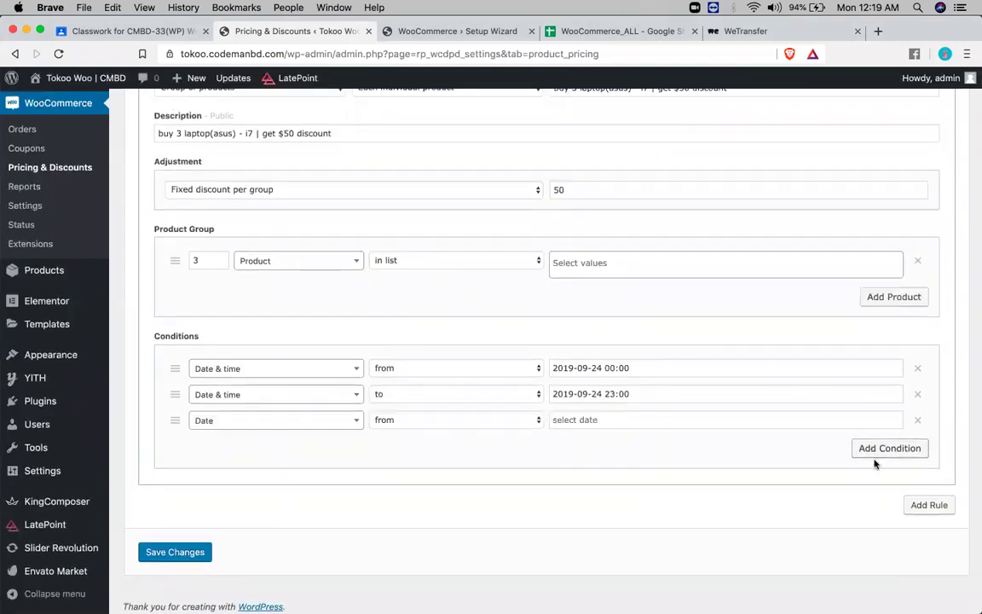
{"action": "left_click", "coordinate": [906, 458]}
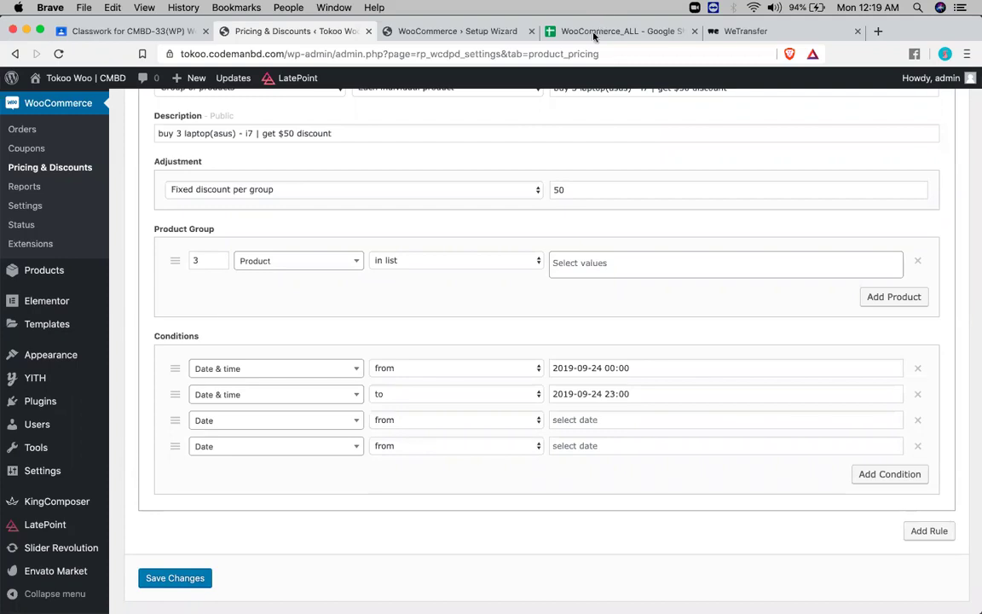
Step: Switch to the WooCommerce_ALL spreadsheet and look up the third product pricing example, the headphone bulk purchase discount
{"action": "left_click", "coordinate": [613, 30]}
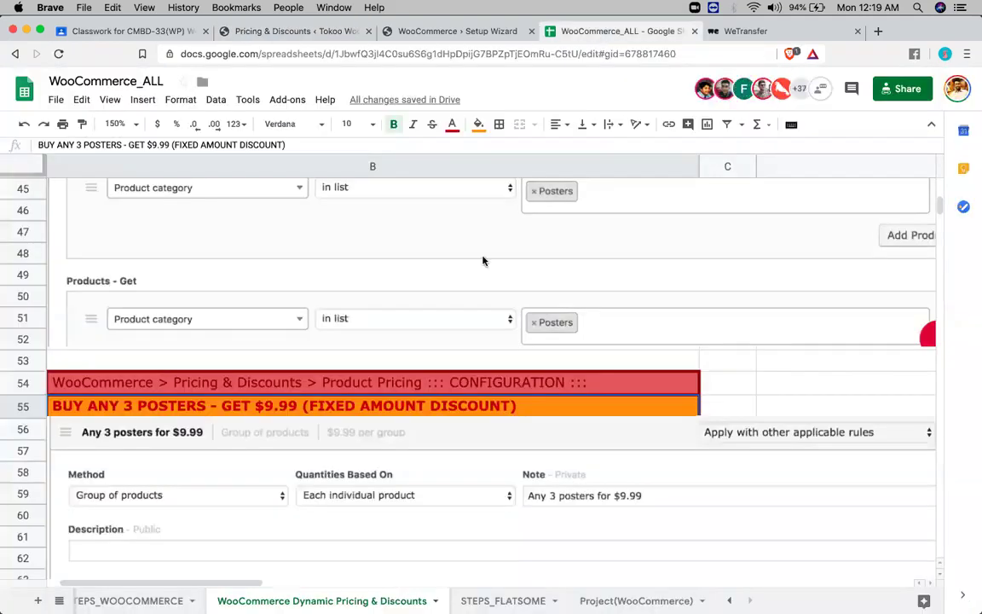
{"action": "scroll", "coordinate": [482, 260], "scroll_direction": "down", "scroll_amount": 7}
{"action": "scroll", "coordinate": [482, 260], "scroll_direction": "left", "scroll_amount": 2}
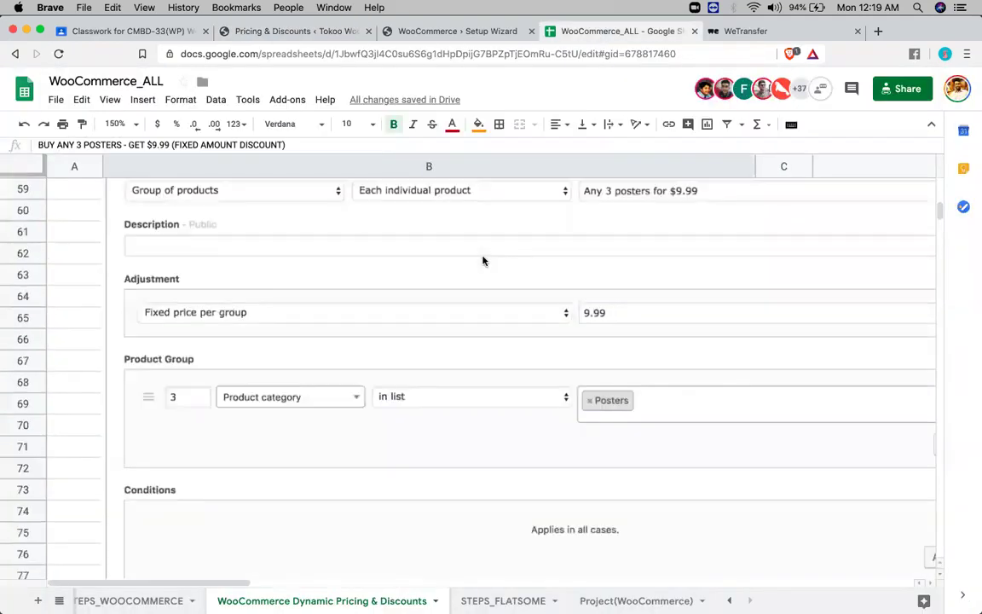
{"action": "scroll", "coordinate": [482, 260], "scroll_direction": "down", "scroll_amount": 7}
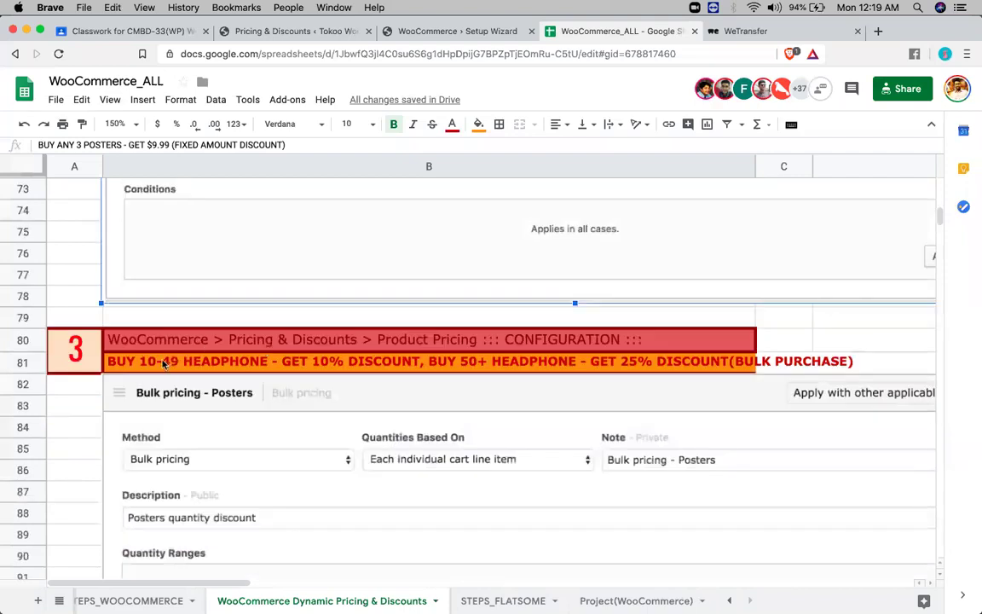
{"action": "left_click", "coordinate": [164, 363]}
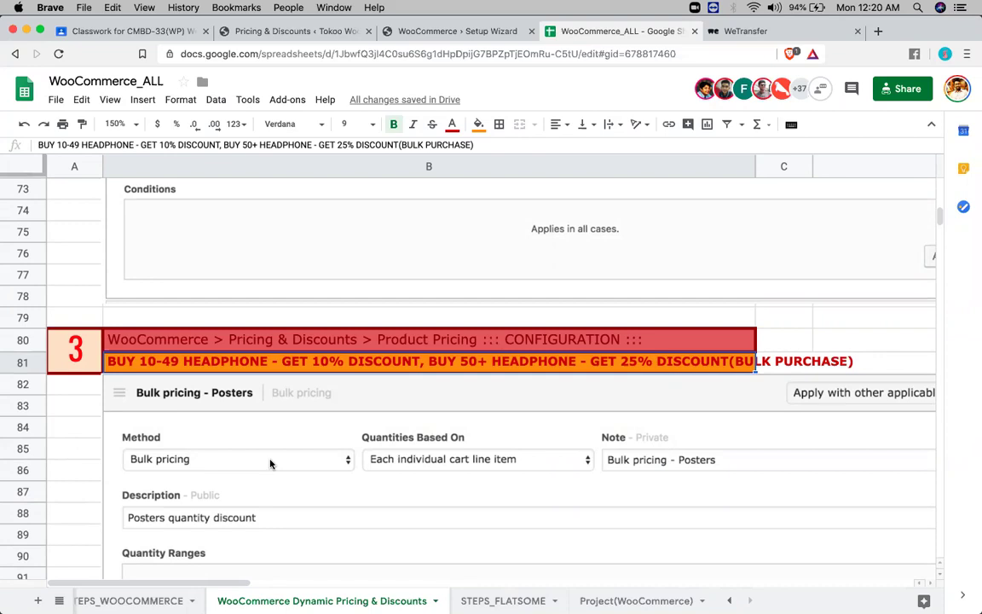
Step: Return to the Pricing & Discounts page and add a new product pricing rule with the Bulk pricing method
{"action": "left_click", "coordinate": [282, 31]}
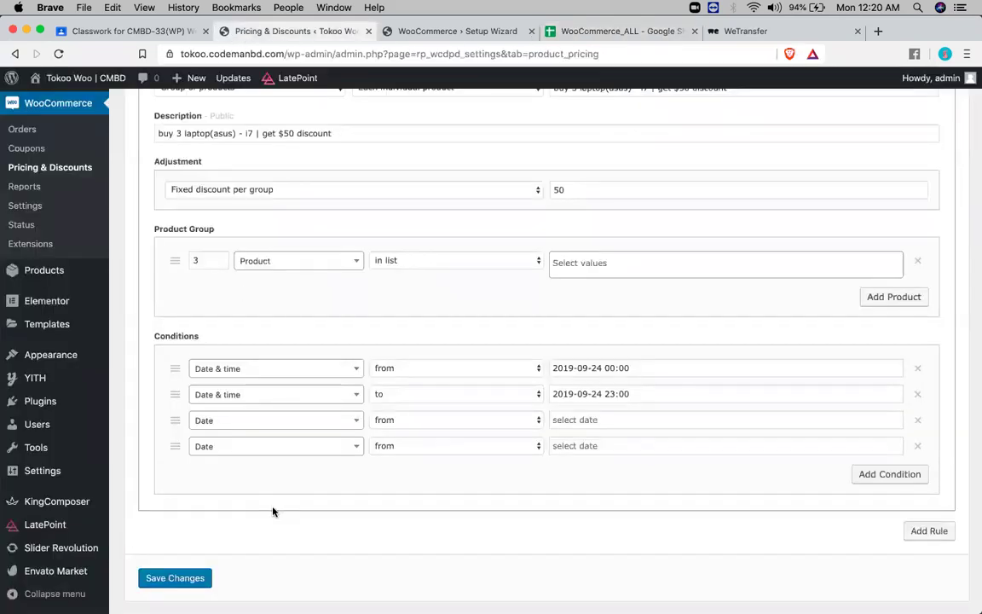
{"action": "left_click", "coordinate": [929, 531]}
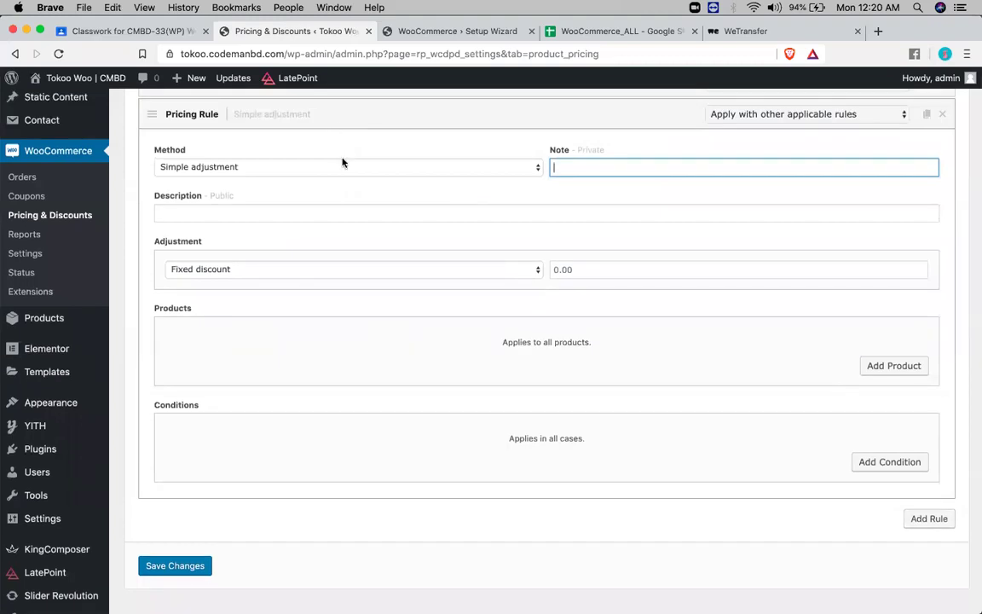
{"action": "left_click", "coordinate": [342, 163]}
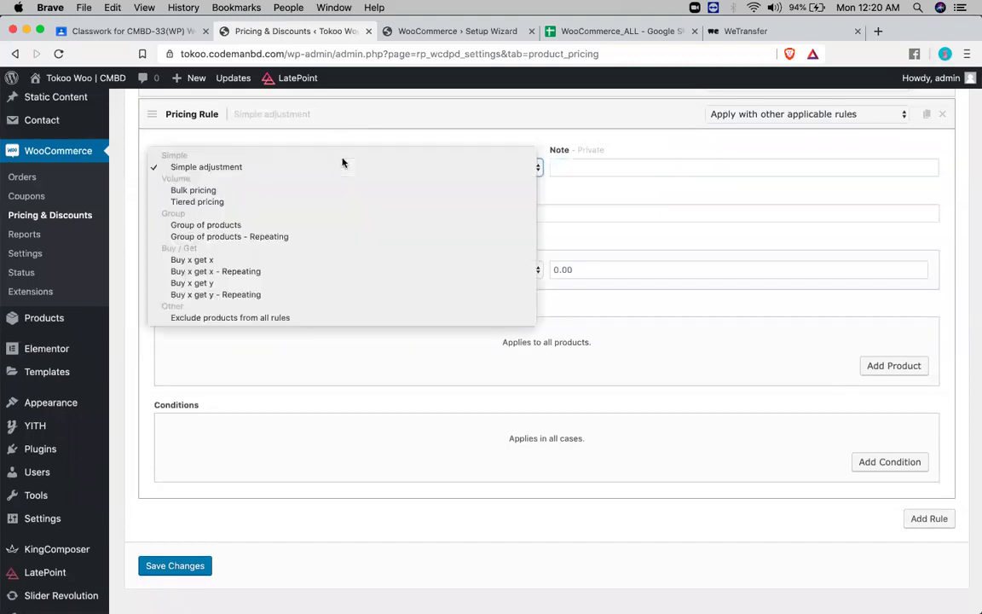
{"action": "left_click", "coordinate": [223, 189]}
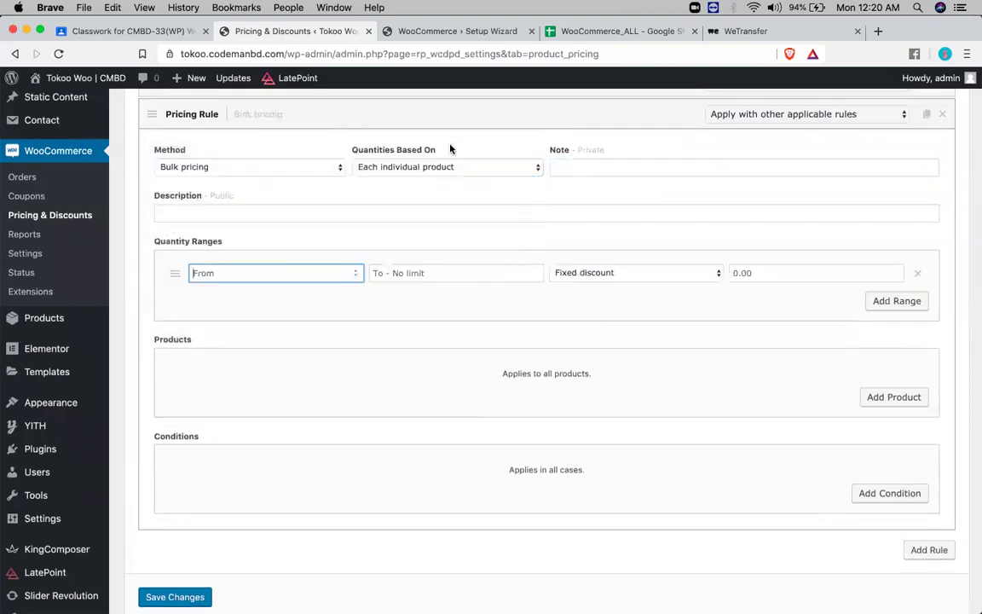
Step: Check the spreadsheet's bulk pricing example and base the new rule's quantities on Each individual cart line item
{"action": "left_click", "coordinate": [486, 170]}
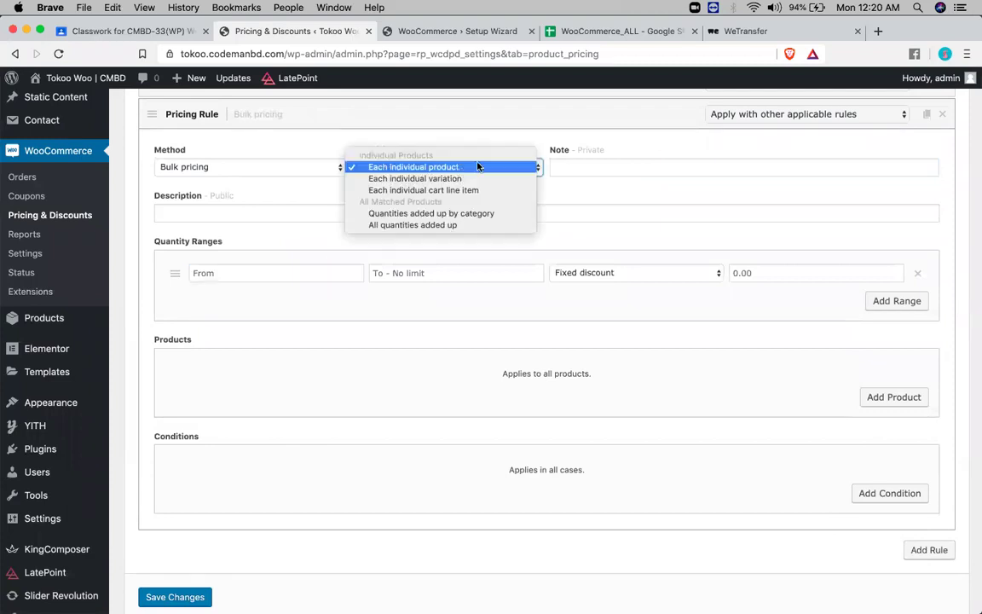
{"action": "left_click", "coordinate": [592, 36]}
{"action": "left_click", "coordinate": [593, 31]}
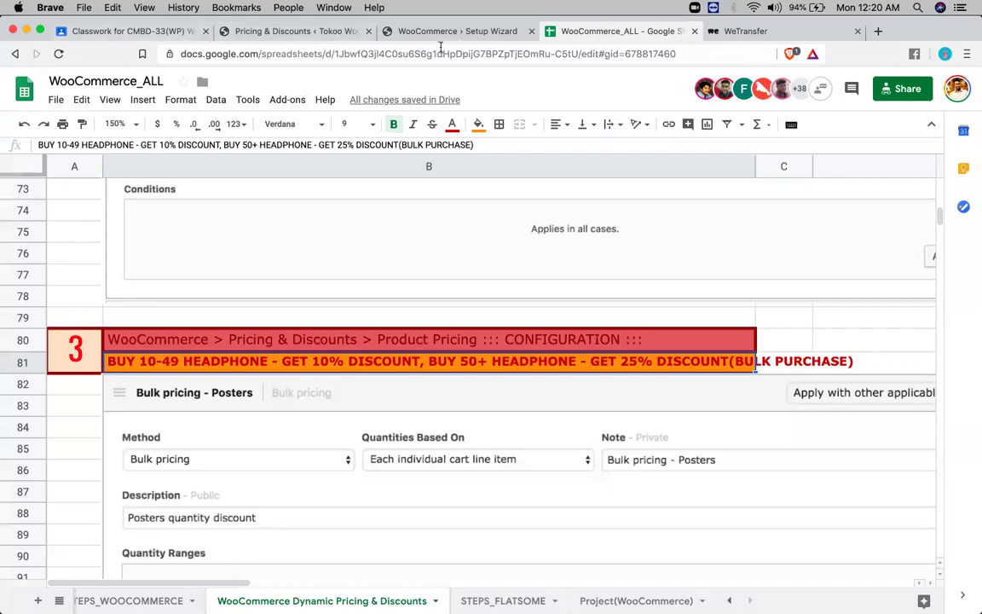
{"action": "left_click", "coordinate": [280, 32]}
{"action": "left_click", "coordinate": [433, 187]}
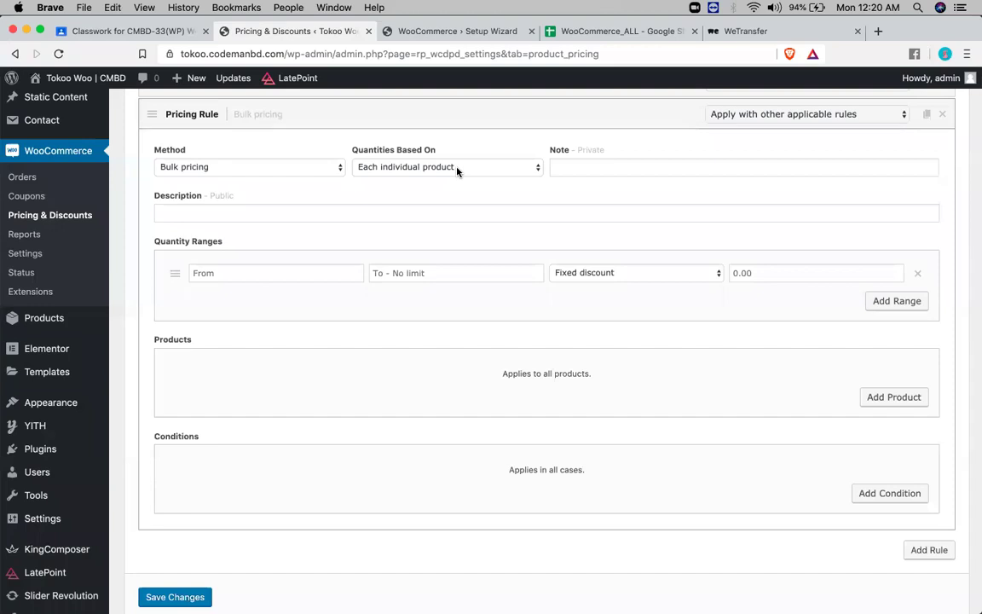
{"action": "left_click", "coordinate": [457, 169]}
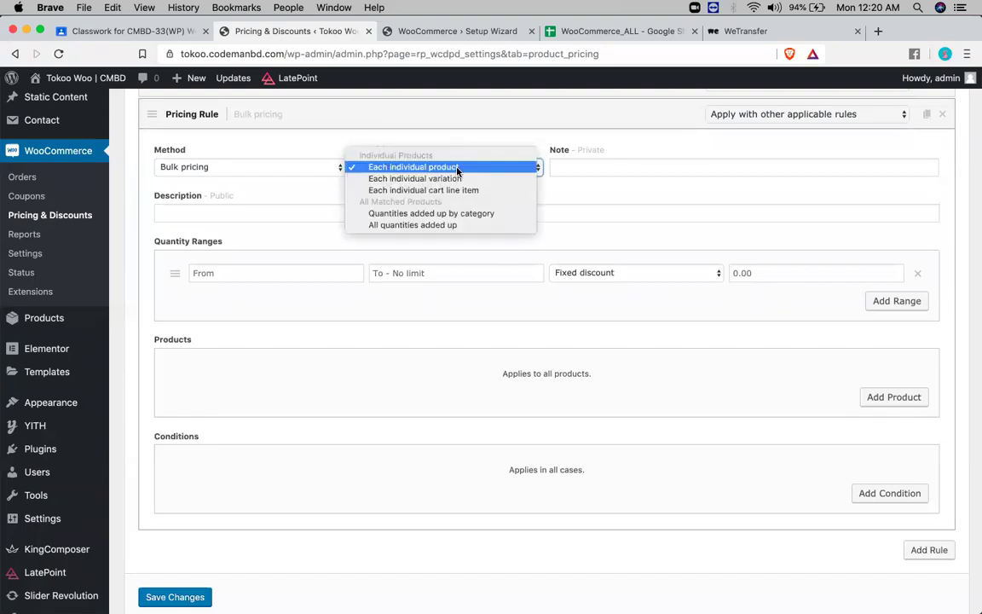
{"action": "left_click", "coordinate": [521, 195]}
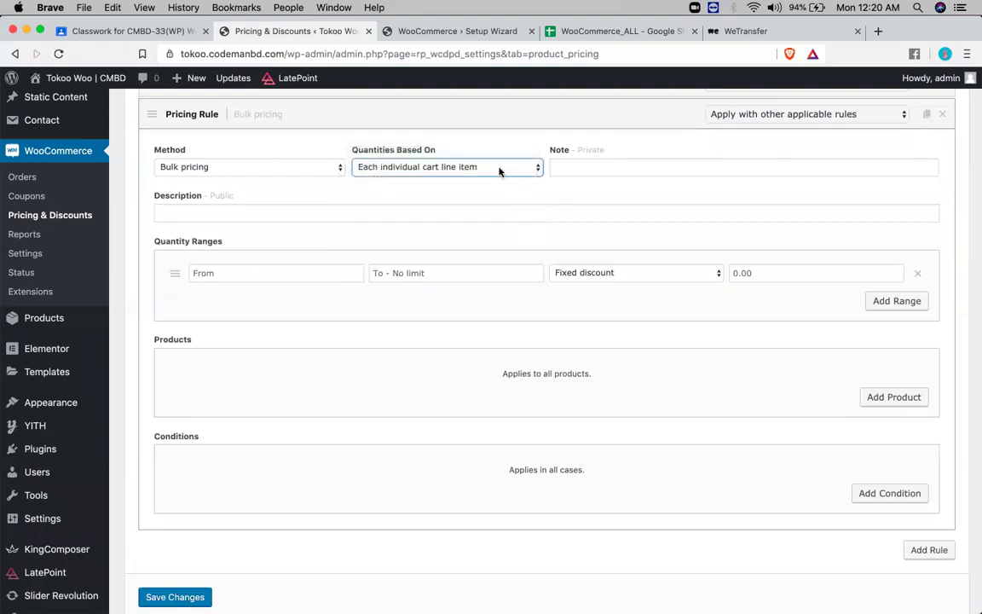
Step: Review the quantity basis options in the bulk pricing rule and in the t-shirt and jeans rule
{"action": "left_click", "coordinate": [499, 169]}
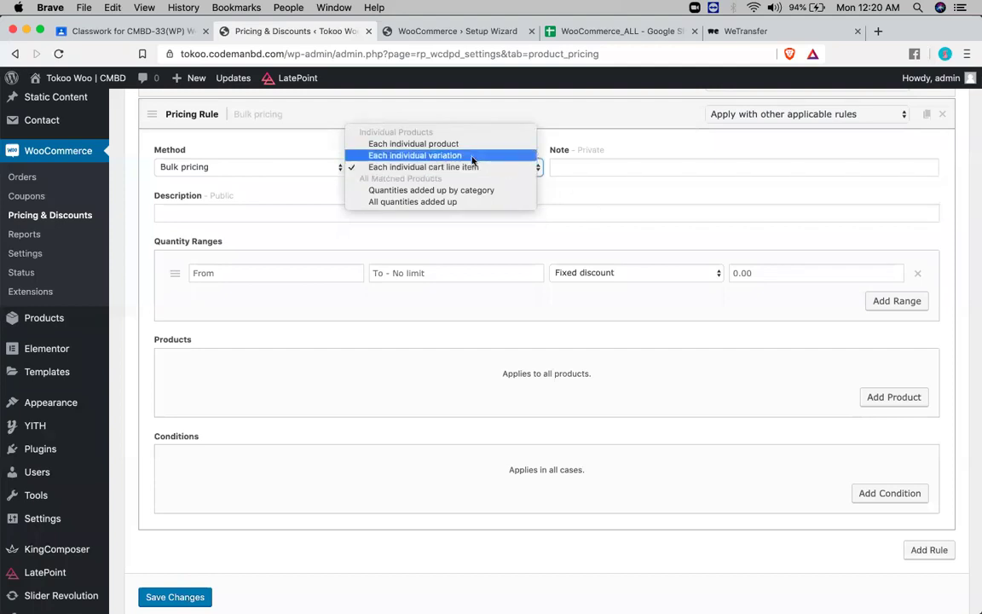
{"action": "left_click", "coordinate": [565, 210]}
{"action": "scroll", "coordinate": [565, 211], "scroll_direction": "up", "scroll_amount": 5}
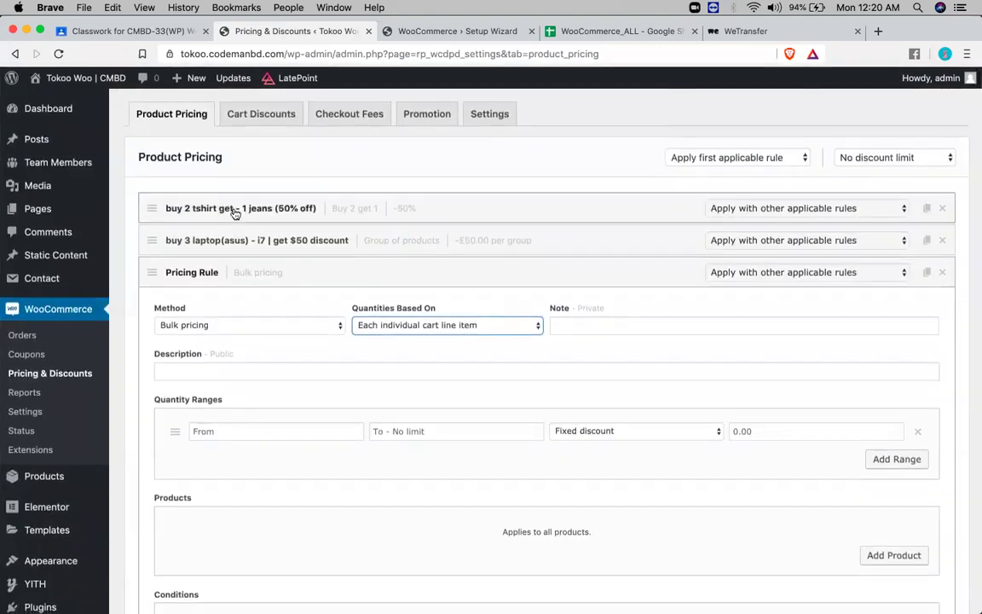
{"action": "left_click", "coordinate": [235, 211]}
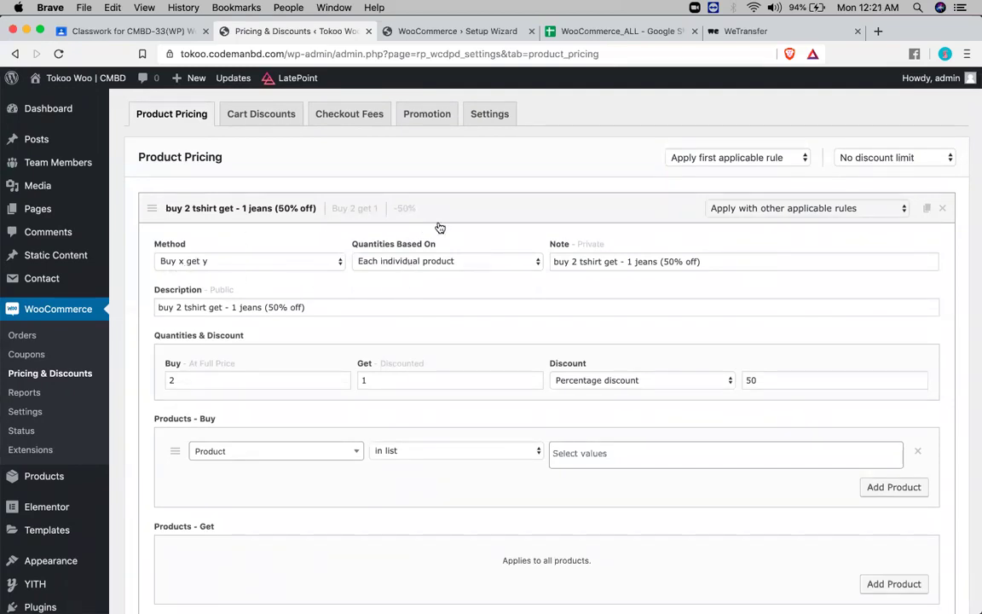
{"action": "left_click", "coordinate": [447, 258]}
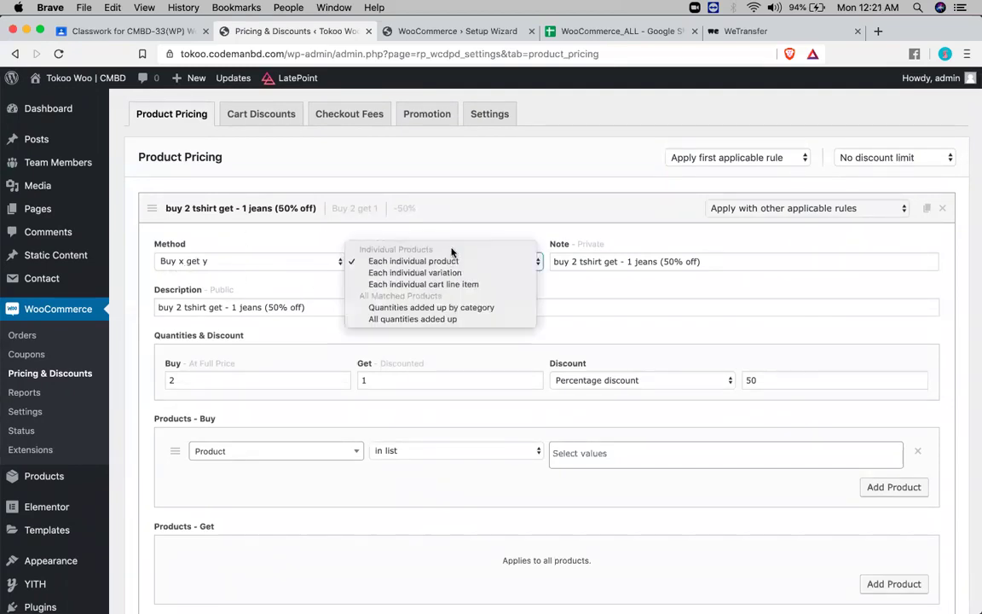
{"action": "left_click", "coordinate": [477, 228]}
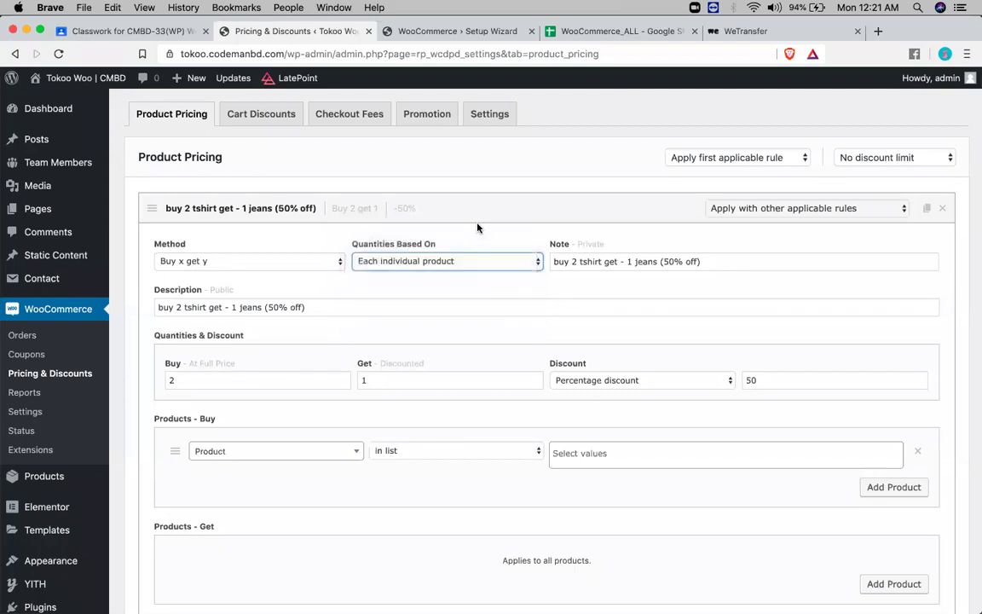
Step: Reopen the bulk pricing rule and base its quantities on Each individual product
{"action": "scroll", "coordinate": [477, 227], "scroll_direction": "down", "scroll_amount": 8}
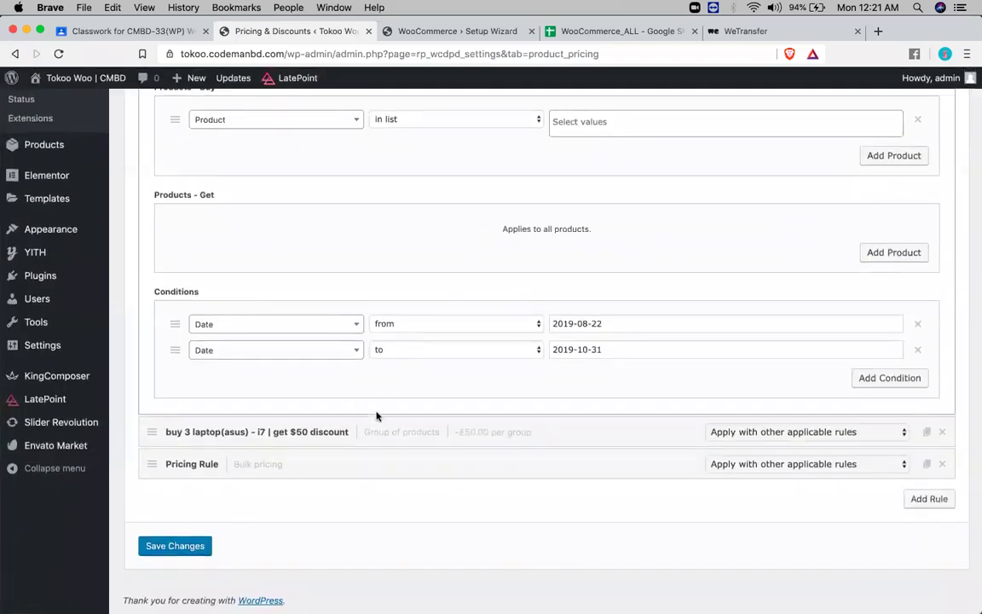
{"action": "left_click", "coordinate": [364, 467]}
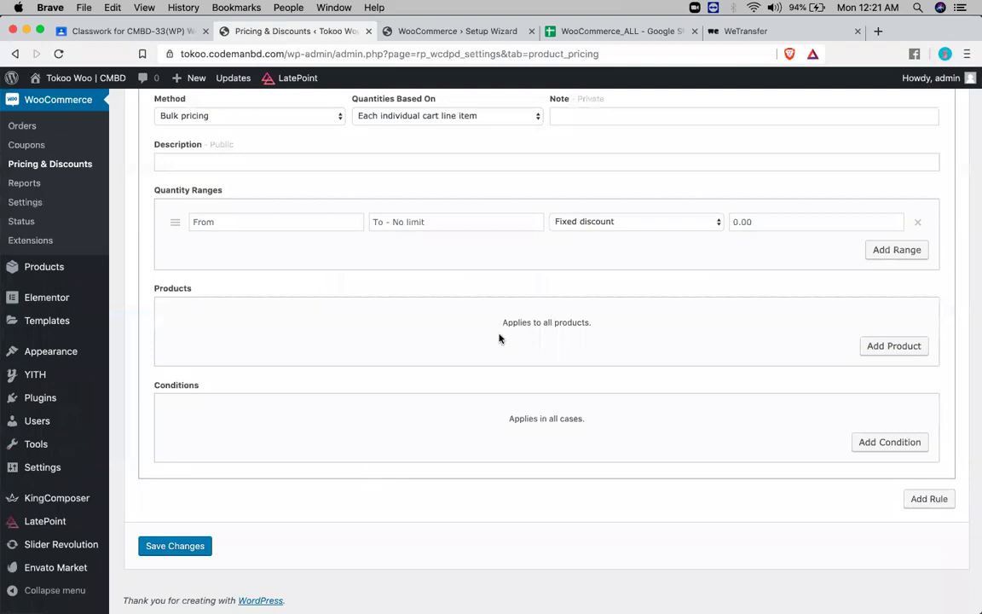
{"action": "scroll", "coordinate": [464, 205], "scroll_direction": "up", "scroll_amount": 2}
{"action": "left_click", "coordinate": [455, 182]}
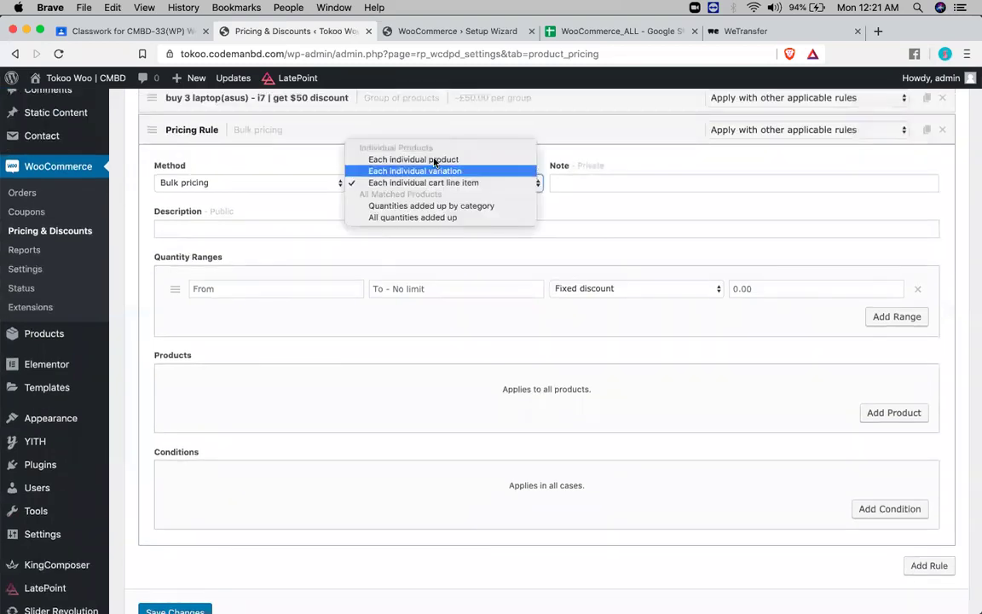
{"action": "left_click", "coordinate": [443, 158]}
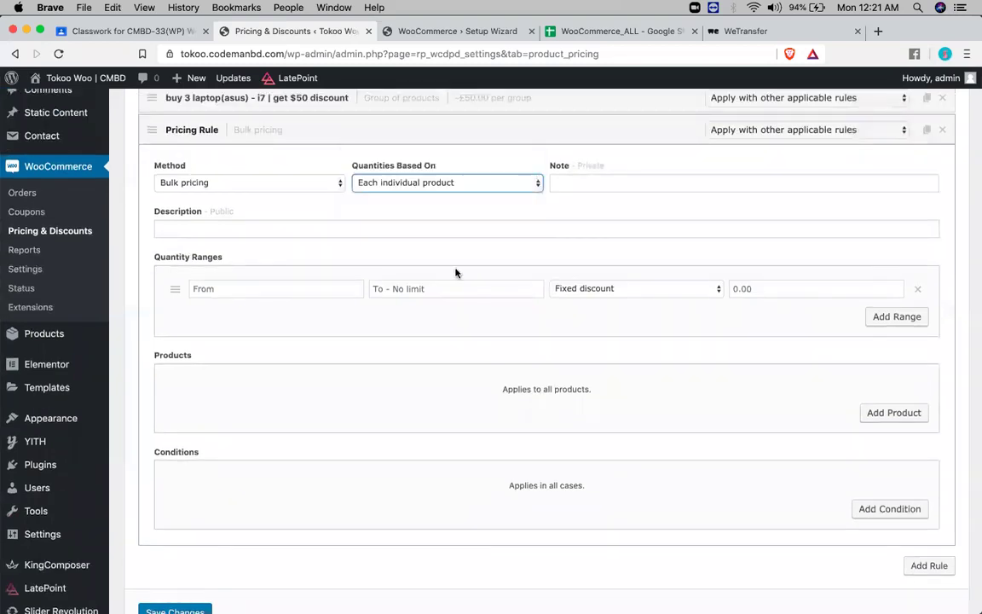
Step: Start the bulk rule's public description with "buy 10-19 - get 15% discount"
{"action": "left_click", "coordinate": [259, 231]}
{"action": "type", "text": "1-"}
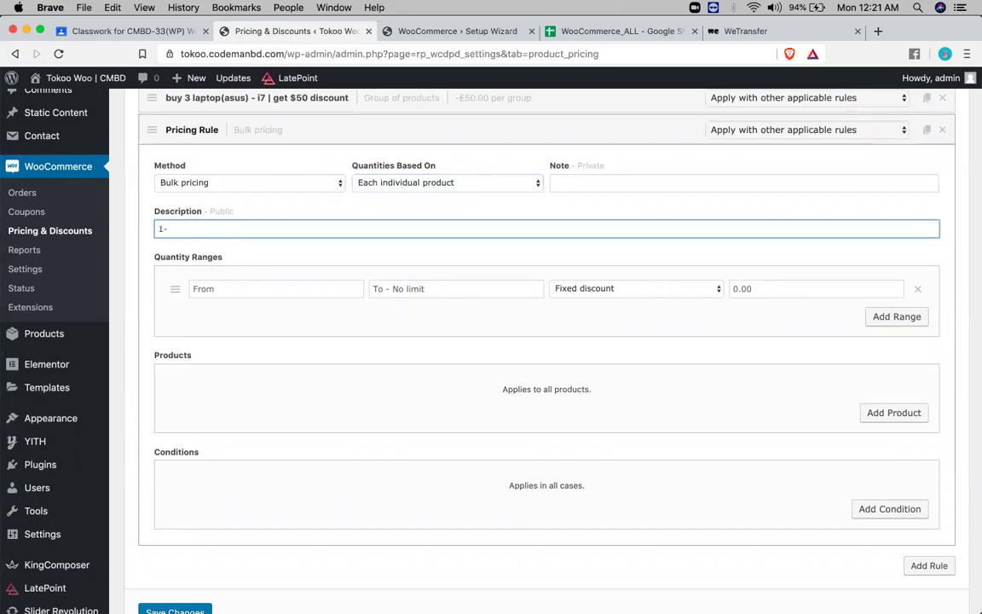
{"action": "type", "text": "0-"}
{"action": "type", "text": "19 "}
{"action": "type", "text": "buy "}
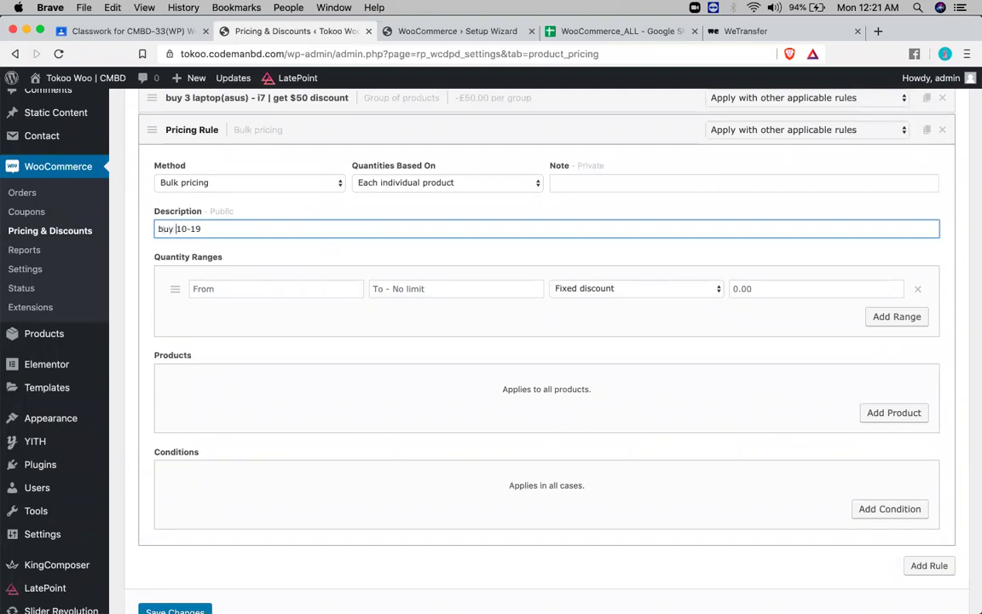
{"action": "type", "text": "- get 15% d"}
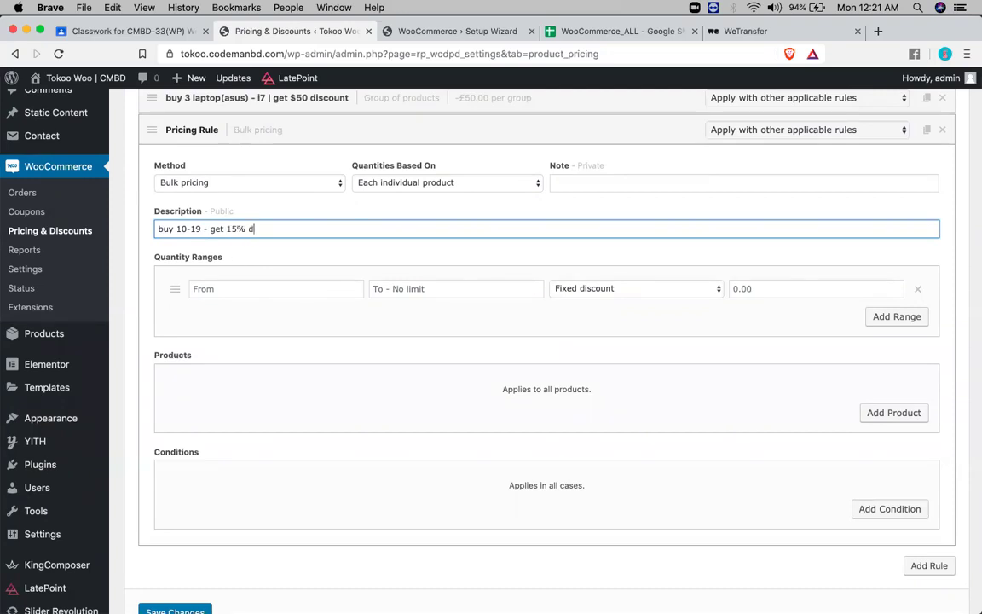
{"action": "type", "text": "iscount"}
Step: Append a second tier, "| buy 20-29 - get 25%", to the public description by reusing the first tier's text
{"action": "type", "text": "  but"}
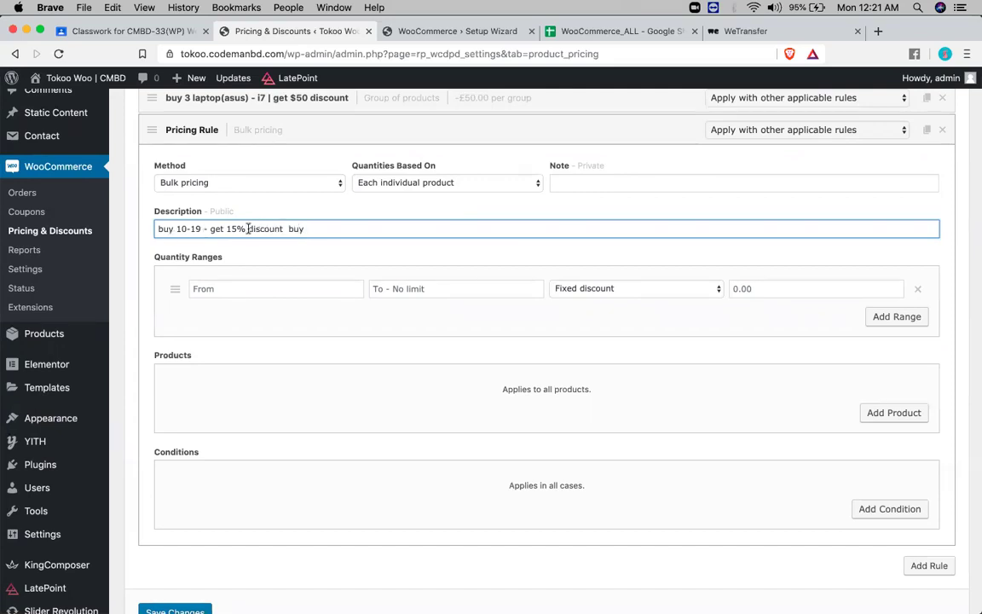
{"action": "left_click_drag", "start_coordinate": [247, 229], "coordinate": [127, 224]}
{"action": "key", "text": "cmd+c"}
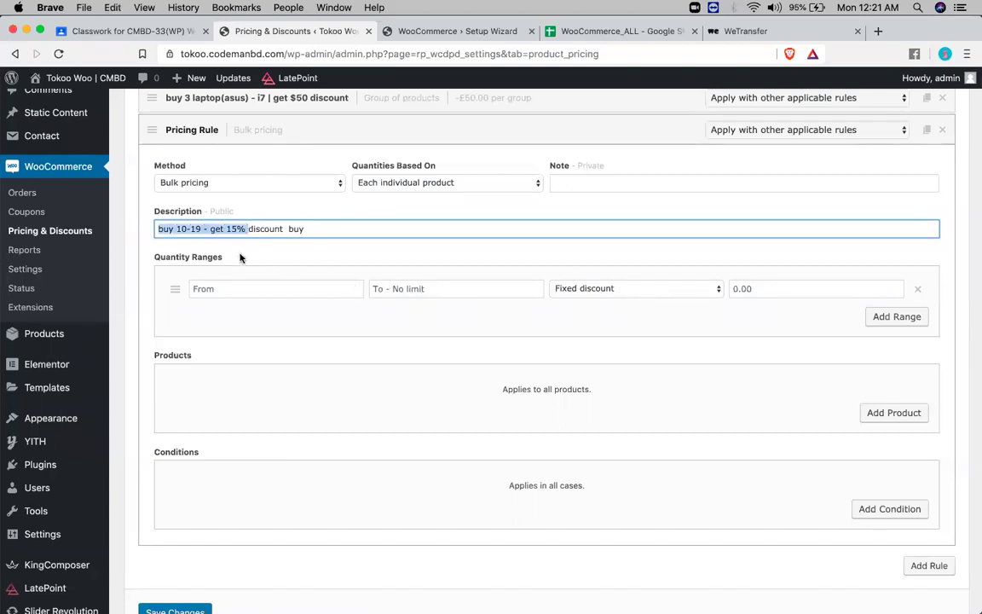
{"action": "left_click", "coordinate": [318, 231]}
{"action": "double_click", "coordinate": [296, 229]}
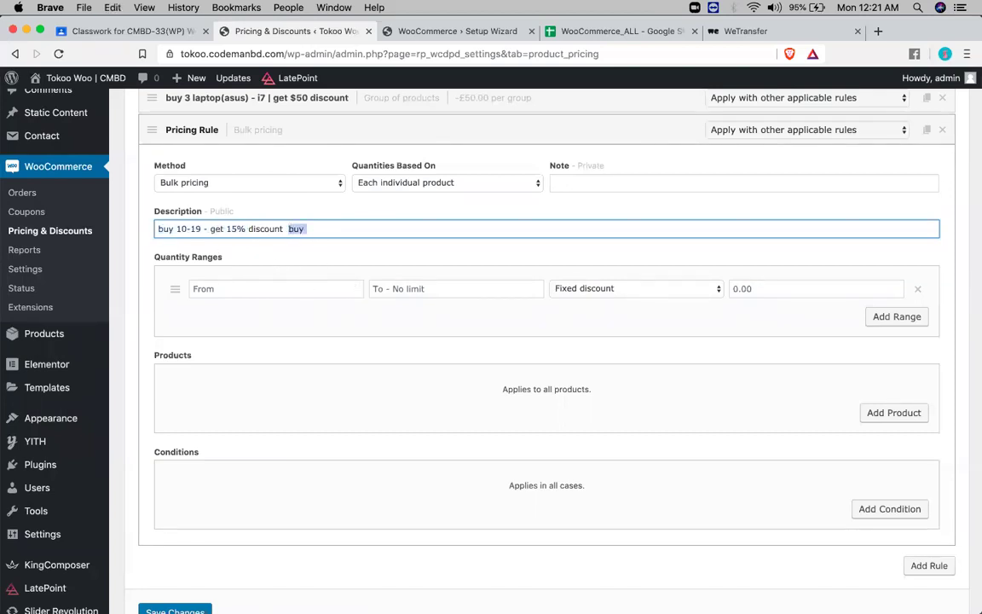
{"action": "type", "text": "|"}
{"action": "key", "text": "cmd+v"}
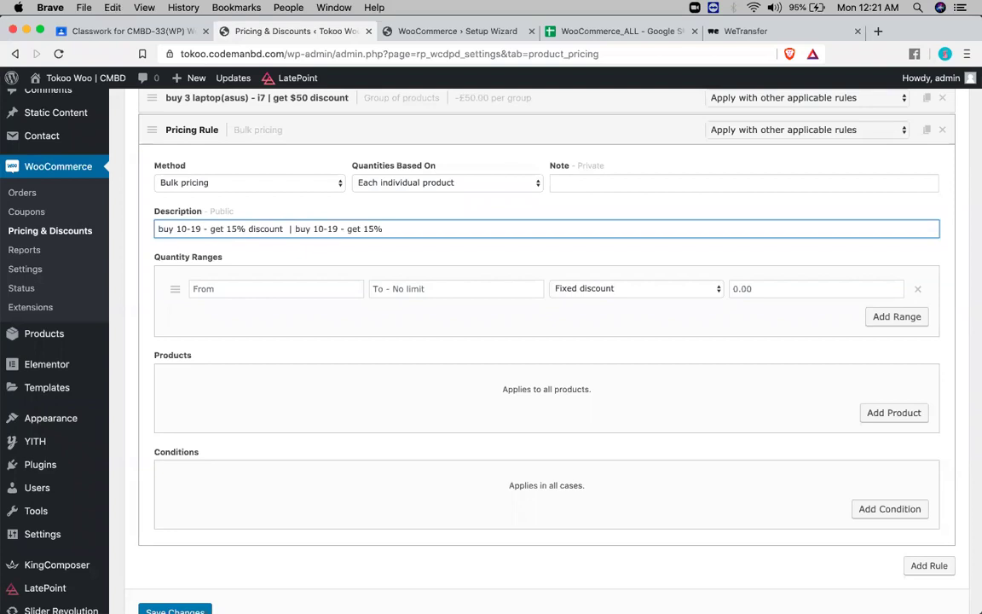
{"action": "left_click", "coordinate": [315, 229]}
{"action": "key", "text": "BackSpace"}
{"action": "type", "text": "2"}
{"action": "left_click", "coordinate": [334, 229]}
{"action": "key", "text": "BackSpace"}
{"action": "type", "text": "2"}
{"action": "key", "text": "BackSpace"}
{"action": "type", "text": "2"}
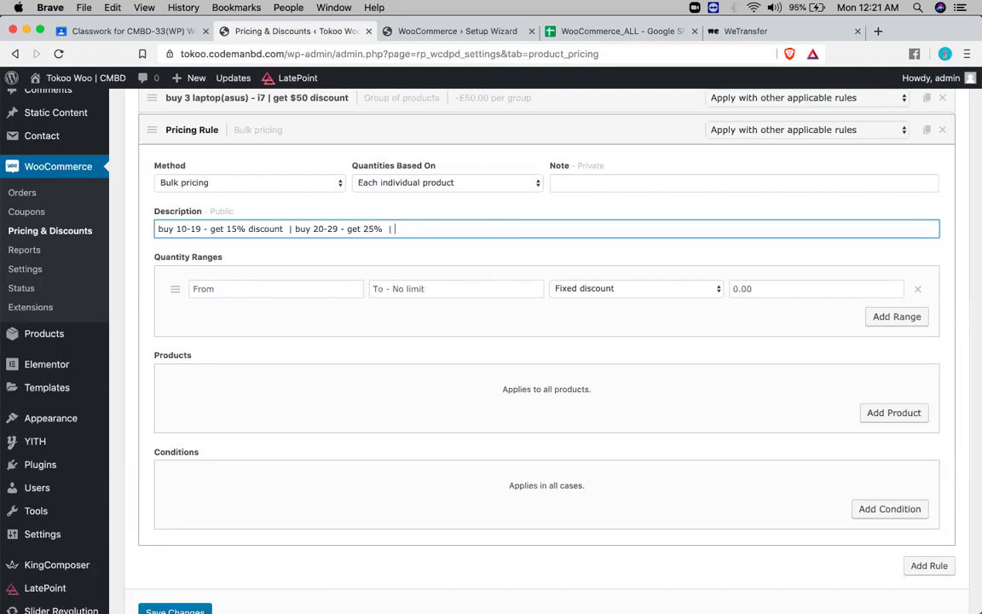
Step: Append a third tier, "| buy 30+ - get 30% discount", to the public description
{"action": "key", "text": "super+v"}
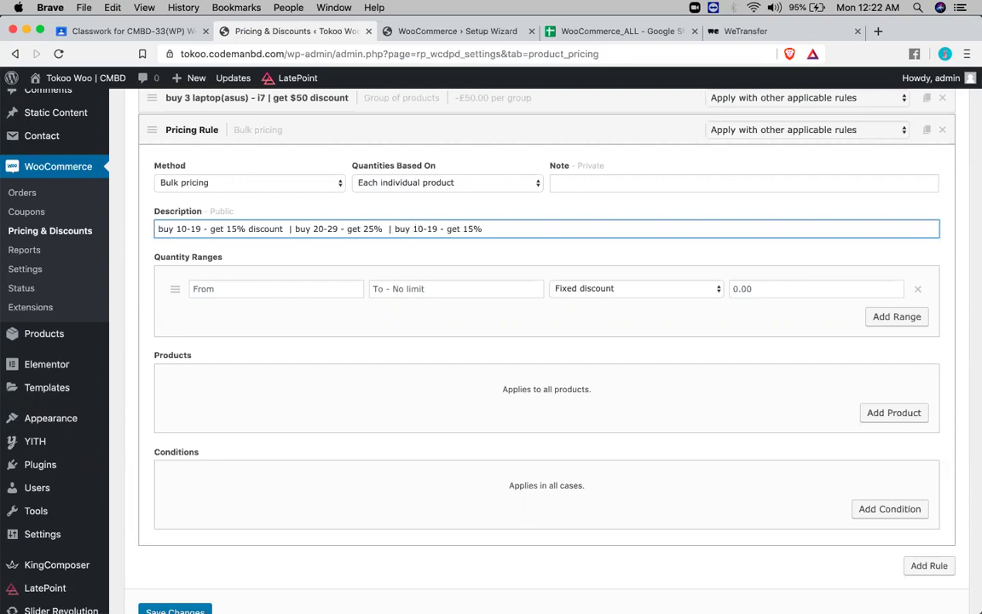
{"action": "left_click_drag", "start_coordinate": [418, 228], "coordinate": [413, 228]}
{"action": "type", "text": "3"}
{"action": "left_click", "coordinate": [426, 228]}
{"action": "left_click_drag", "start_coordinate": [425, 229], "coordinate": [437, 228]}
{"action": "type", "text": "+"}
{"action": "left_click", "coordinate": [455, 229]}
{"action": "key", "text": "shift+Right"}
{"action": "key", "text": "shift+Right"}
{"action": "key", "text": "shift+Right"}
{"action": "type", "text": "30% discoun"}
{"action": "key", "text": "BackSpace"}
{"action": "type", "text": "t"}
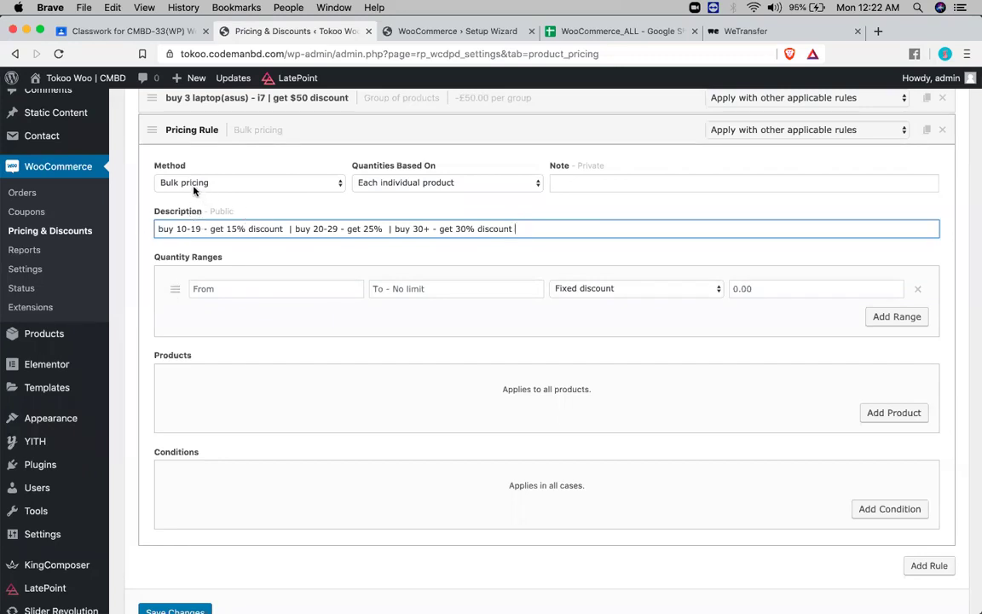
Step: Base the rule's quantities on Each individual cart line item and copy the full description into the private note
{"action": "left_click", "coordinate": [439, 187]}
{"action": "left_click", "coordinate": [445, 206]}
{"action": "left_click", "coordinate": [297, 227]}
{"action": "key", "text": "super+a"}
{"action": "key", "text": "super+c"}
{"action": "left_click", "coordinate": [692, 184]}
{"action": "key", "text": "super+v"}
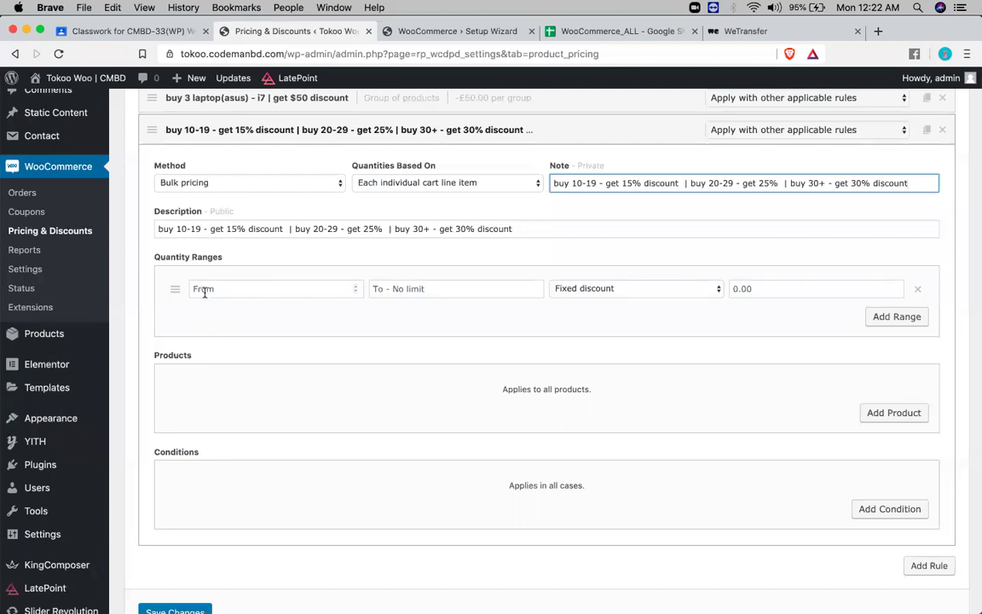
Step: Define the first quantity range as 10 to 19 with a percentage discount of 15
{"action": "left_click", "coordinate": [232, 288]}
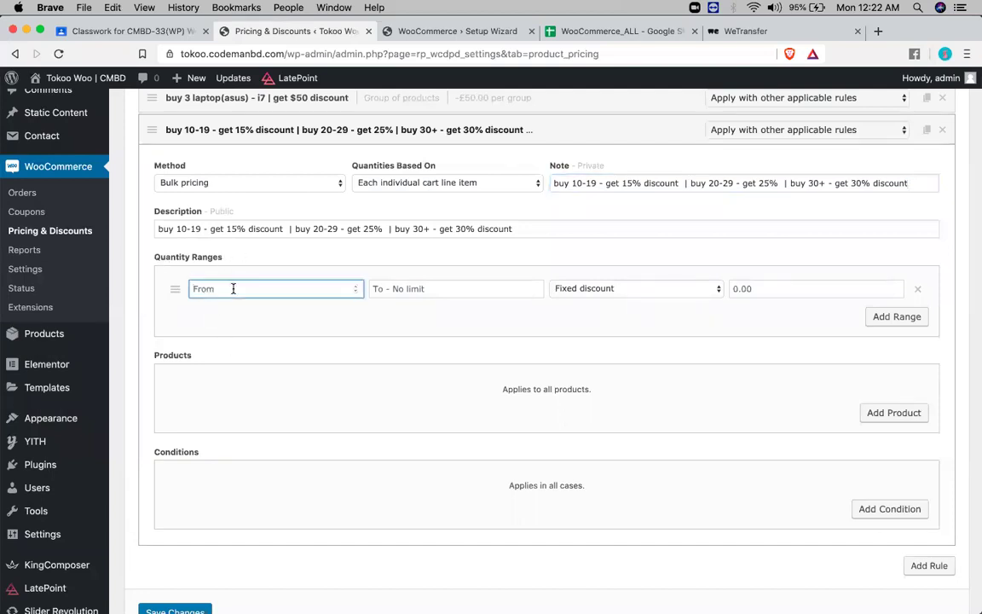
{"action": "type", "text": "1019"}
{"action": "key", "text": "BackSpace"}
{"action": "key", "text": "BackSpace"}
{"action": "key", "text": "Tab"}
{"action": "type", "text": "19"}
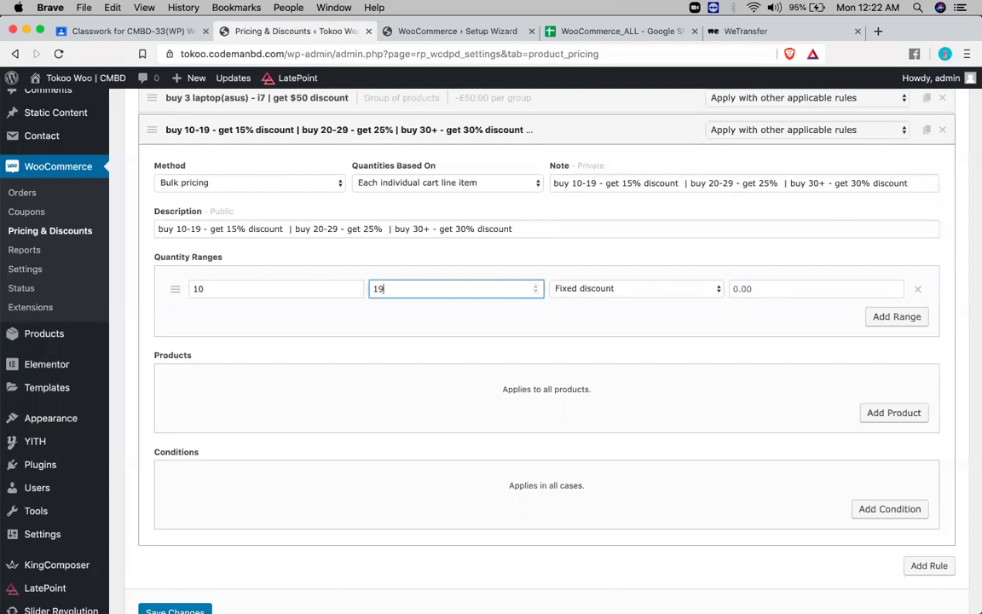
{"action": "left_click", "coordinate": [601, 293]}
{"action": "left_click", "coordinate": [596, 299]}
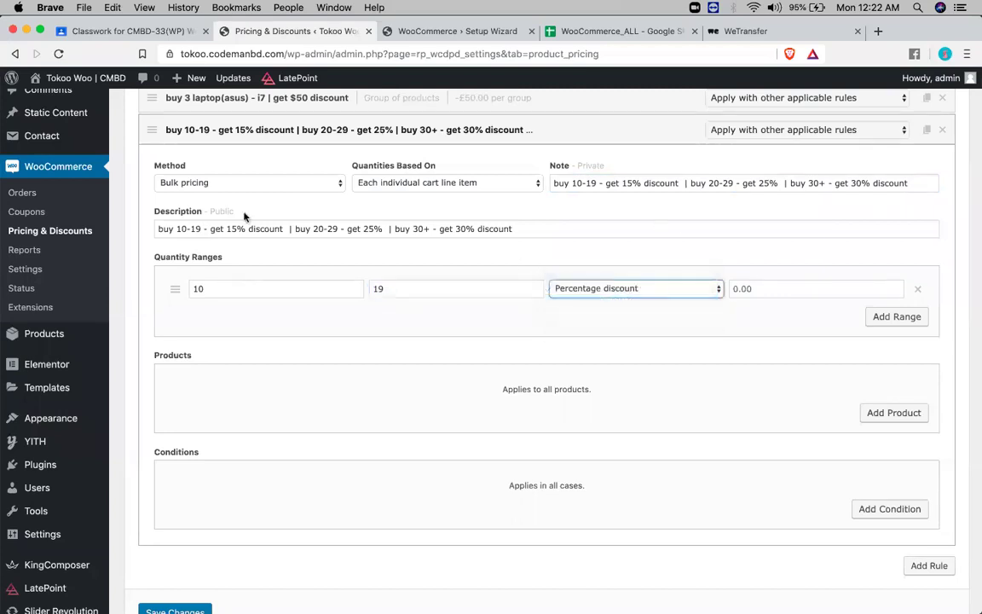
{"action": "left_click", "coordinate": [759, 288]}
{"action": "type", "text": "15"}
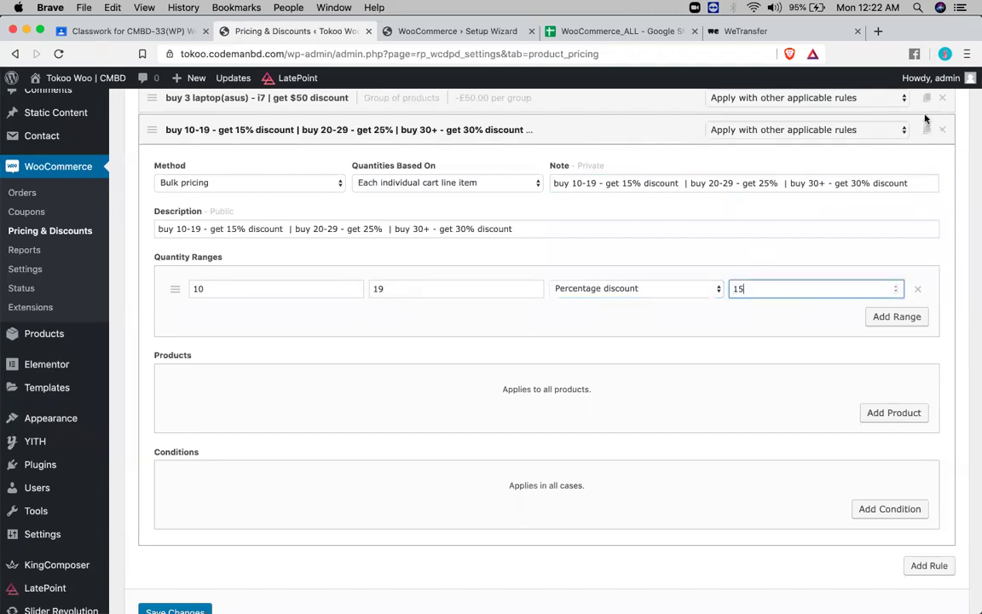
Step: Add a second quantity range from 20 to 29 with a percentage discount of 25
{"action": "left_click", "coordinate": [899, 316]}
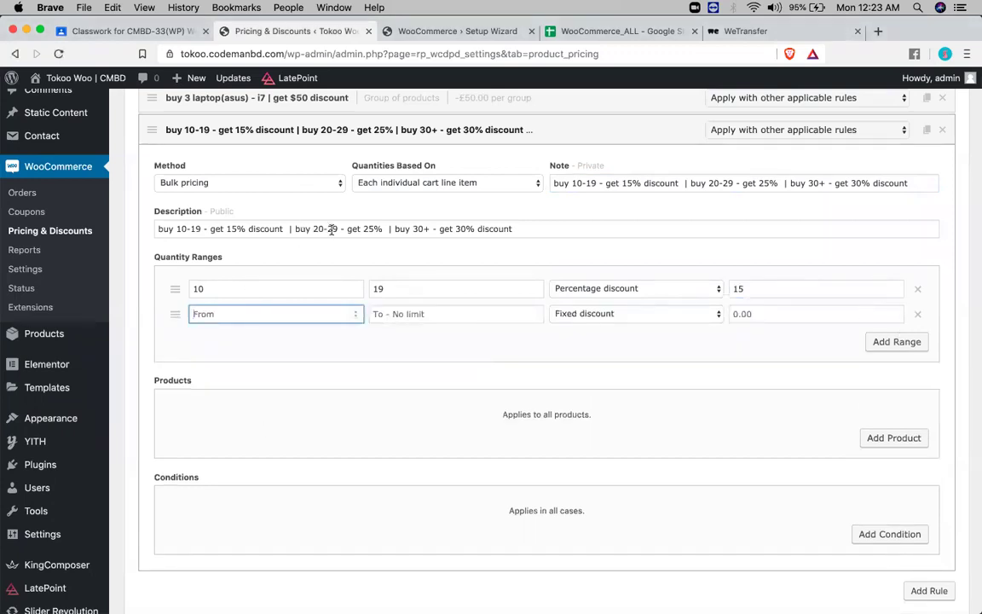
{"action": "type", "text": "20"}
{"action": "left_click", "coordinate": [377, 315]}
{"action": "type", "text": "29"}
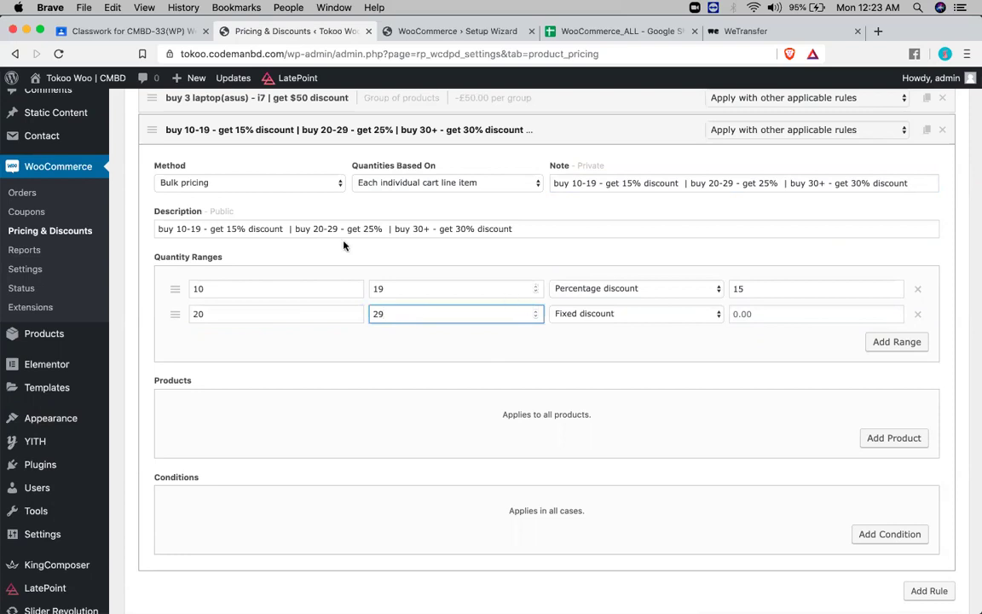
{"action": "left_click", "coordinate": [604, 315]}
{"action": "left_click", "coordinate": [595, 328]}
{"action": "left_click", "coordinate": [750, 315]}
{"action": "type", "text": "25"}
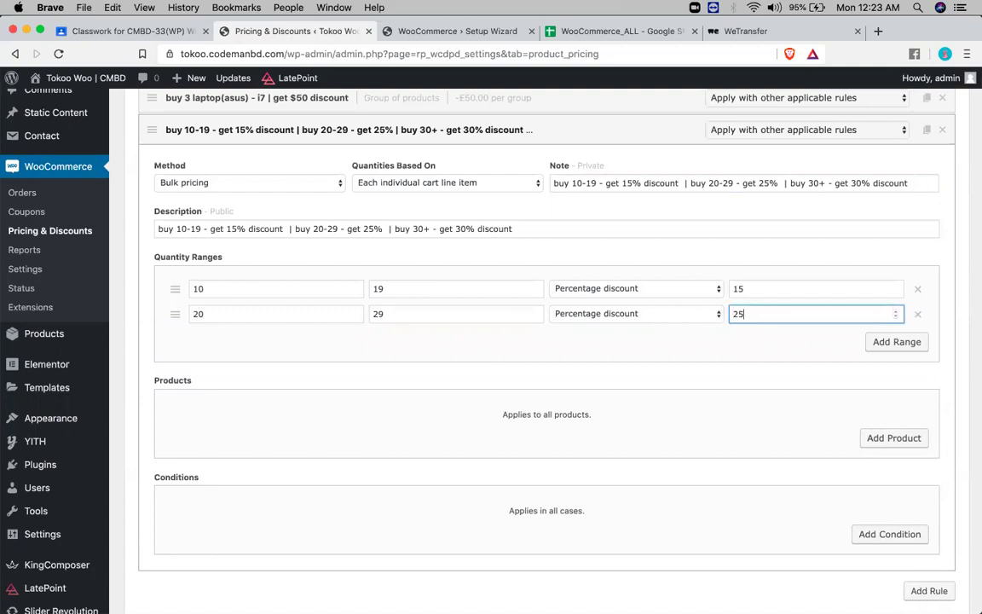
Step: Add a third quantity range starting at 30 with no upper limit and a percentage discount of 30
{"action": "left_click", "coordinate": [895, 342]}
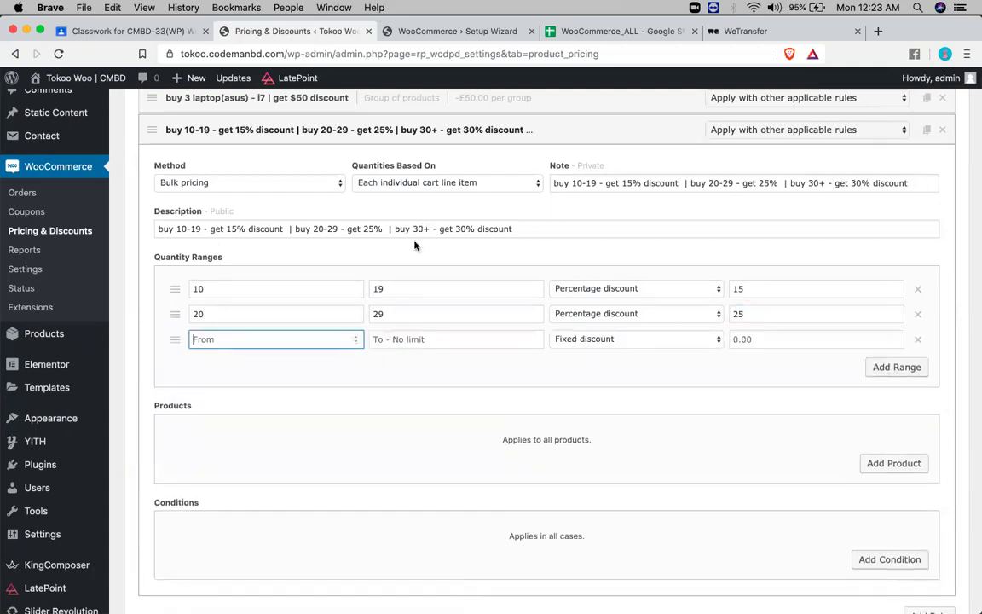
{"action": "type", "text": "50"}
{"action": "type", "text": "0"}
{"action": "left_click", "coordinate": [430, 337]}
{"action": "left_click", "coordinate": [588, 338]}
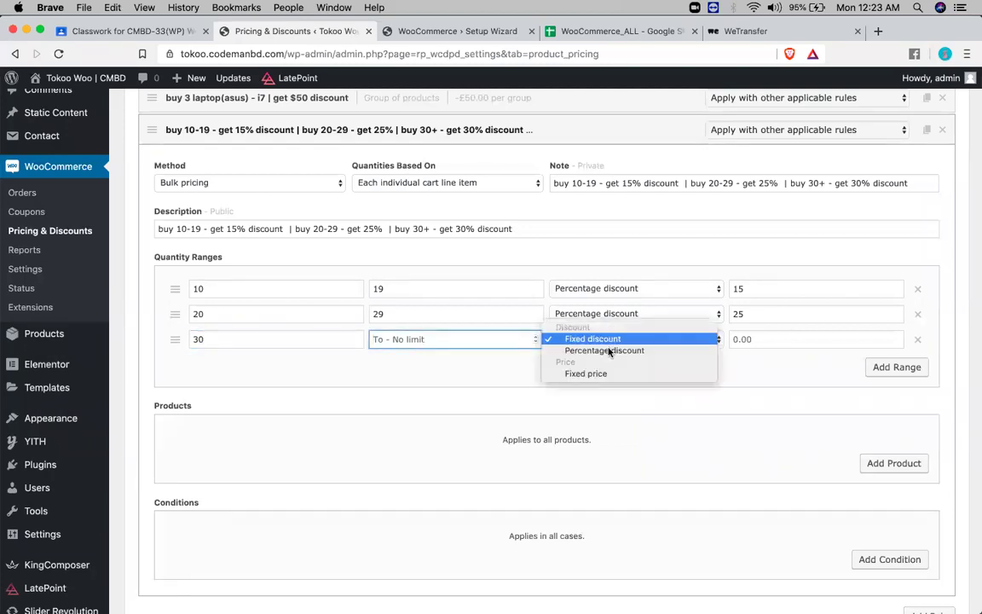
{"action": "left_click", "coordinate": [605, 350]}
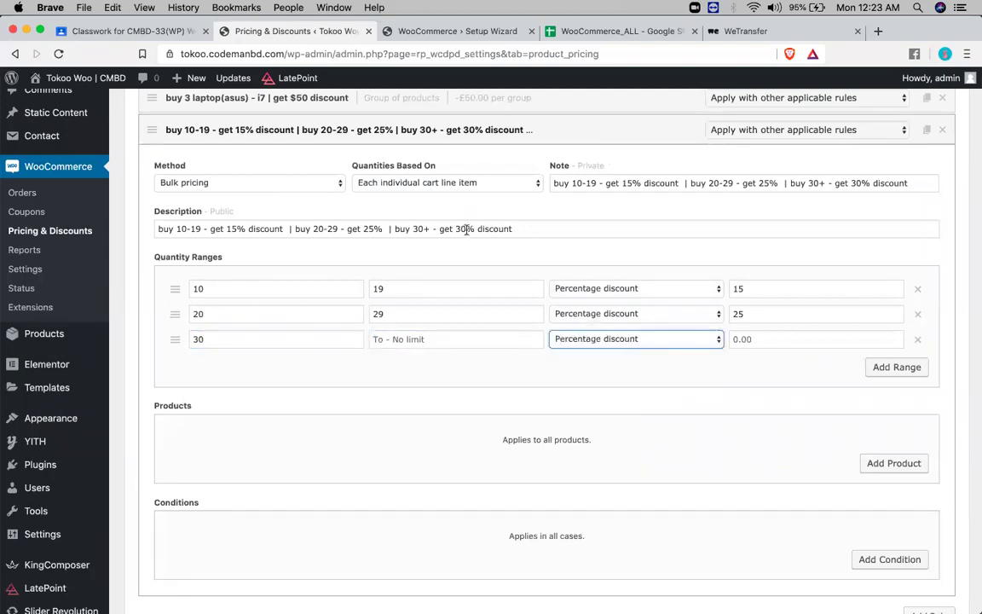
{"action": "left_click", "coordinate": [770, 340]}
{"action": "type", "text": "30"}
{"action": "scroll", "coordinate": [646, 441], "scroll_direction": "down", "scroll_amount": 3}
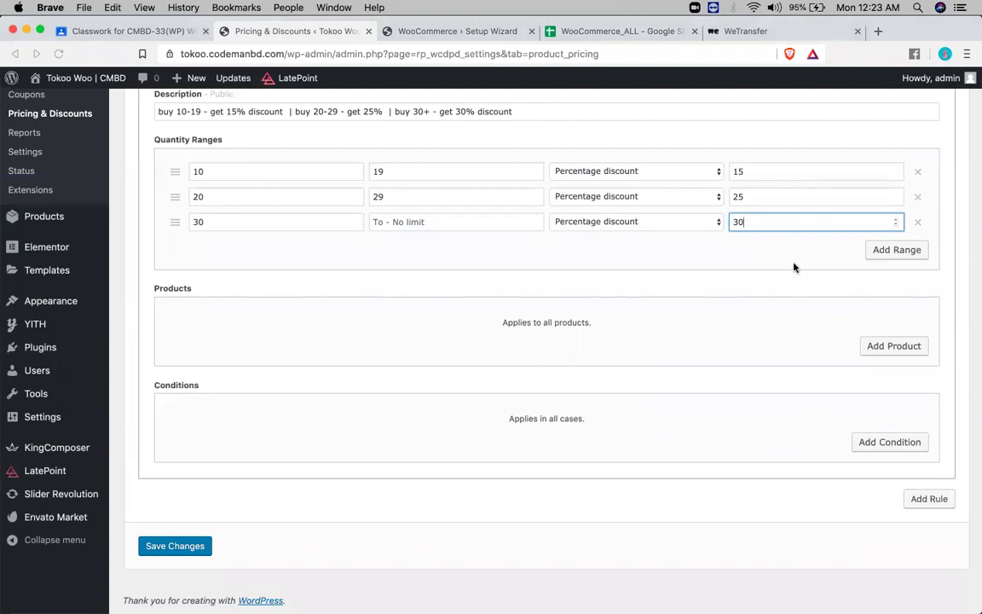
Step: Prefix the bulk rule's public description with "Headphone ::"
{"action": "scroll", "coordinate": [353, 204], "scroll_direction": "up", "scroll_amount": 5}
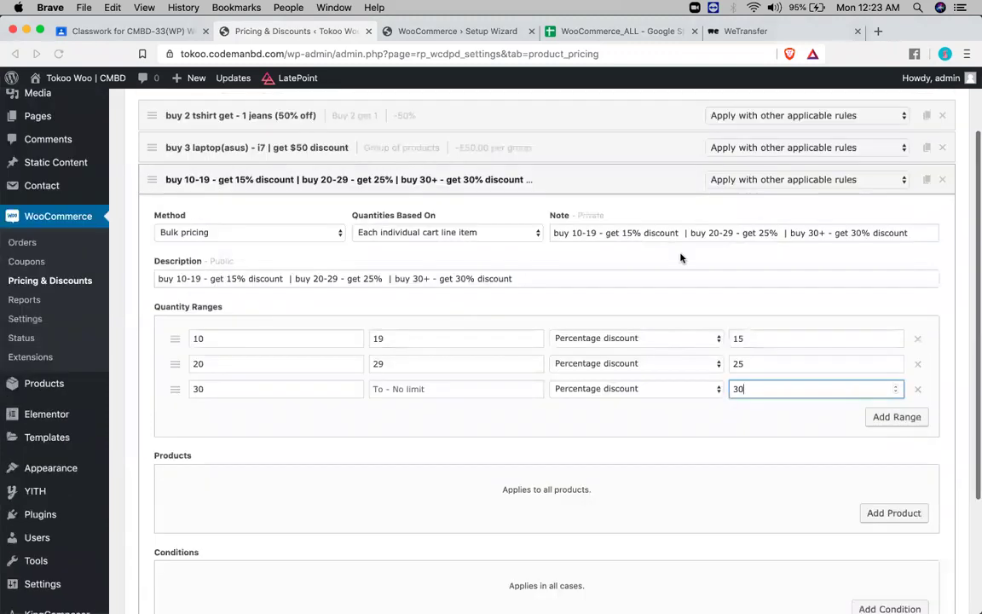
{"action": "left_click", "coordinate": [160, 279]}
{"action": "type", "text": "H"}
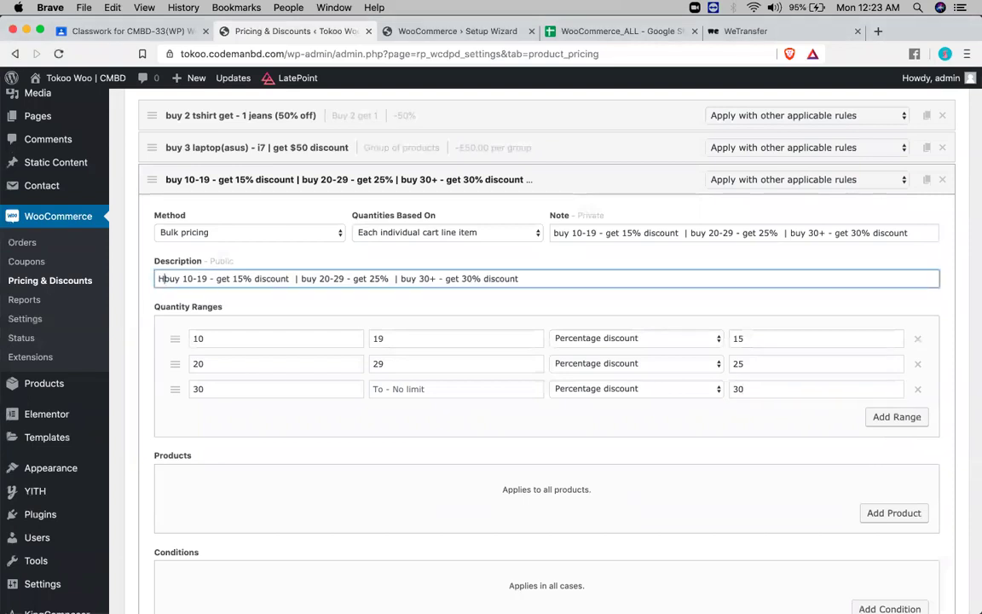
{"action": "type", "text": "ead"}
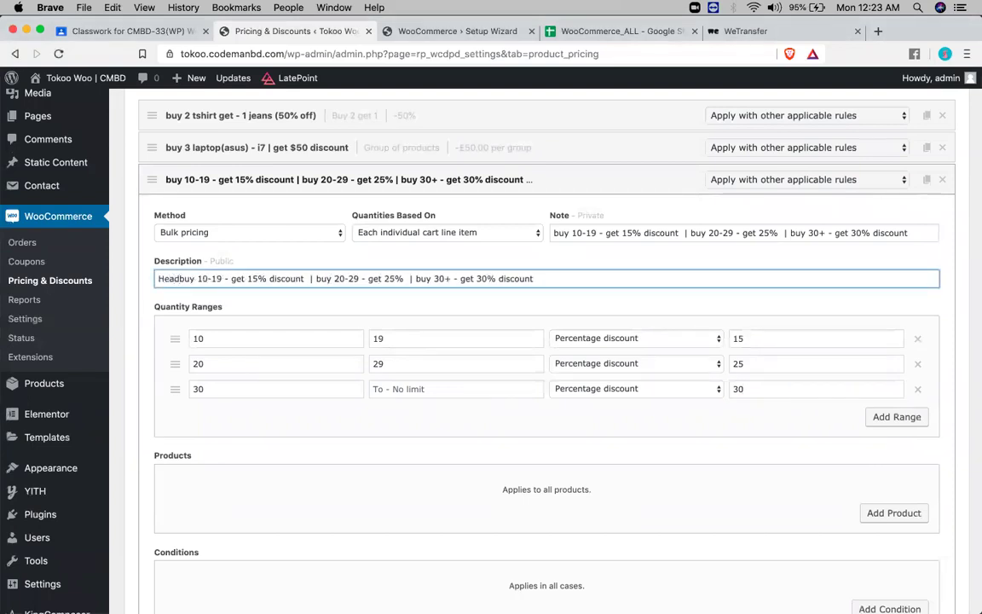
{"action": "type", "text": "phone ::"}
Step: Add two date conditions to the bulk pricing rule
{"action": "scroll", "coordinate": [226, 300], "scroll_direction": "down", "scroll_amount": 5}
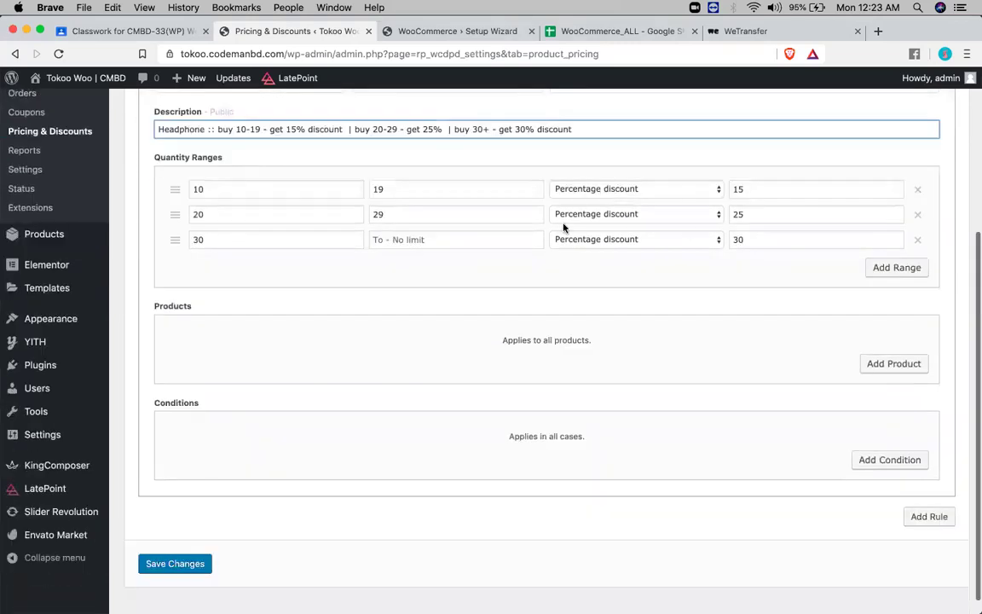
{"action": "scroll", "coordinate": [565, 226], "scroll_direction": "down", "scroll_amount": 1}
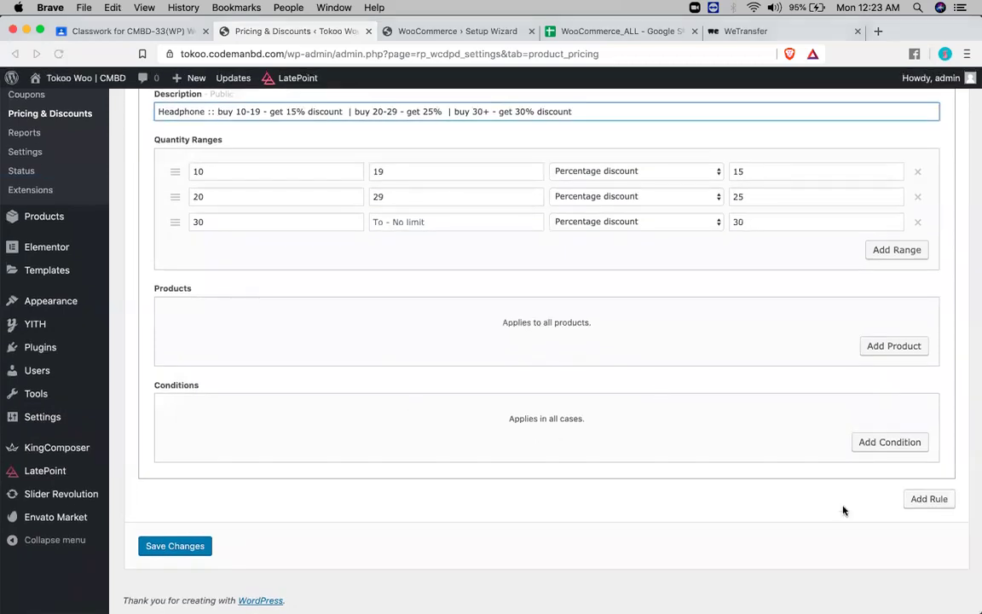
{"action": "left_click", "coordinate": [877, 442]}
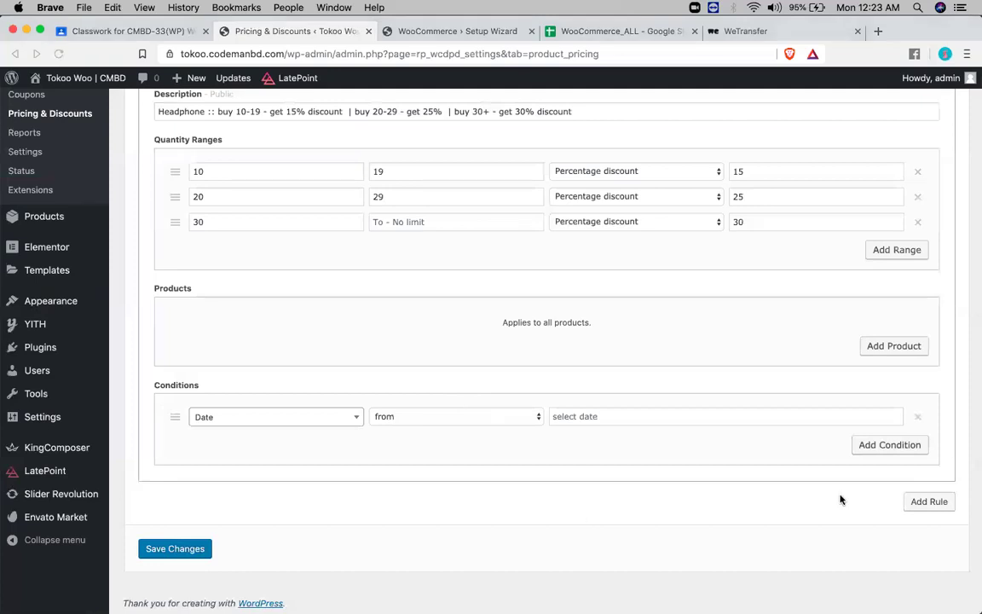
{"action": "left_click", "coordinate": [887, 443]}
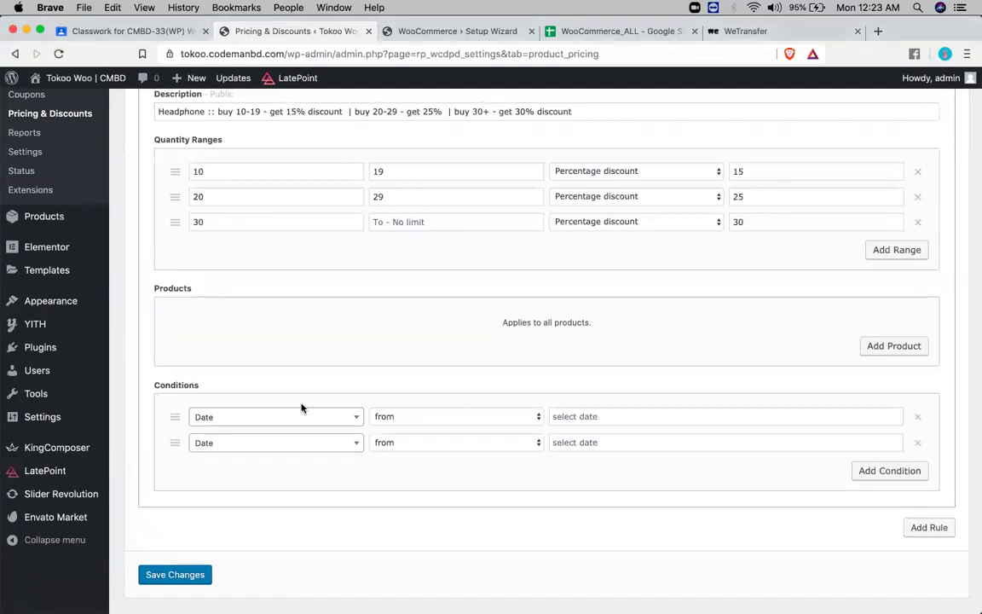
Step: Set the first condition to from 2019-09-01 and the second condition's date to 2019-09-30
{"action": "left_click", "coordinate": [406, 416]}
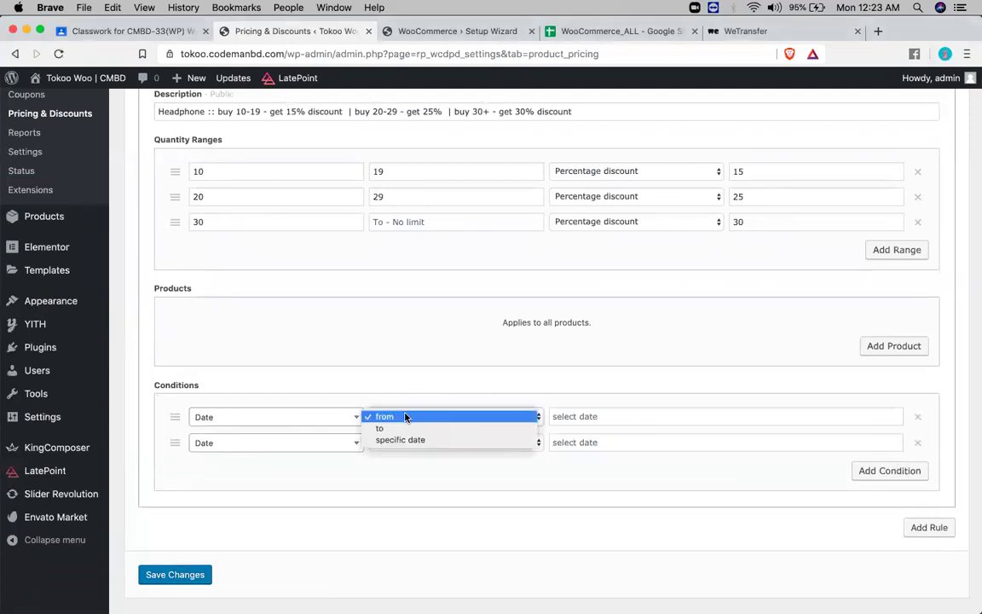
{"action": "left_click", "coordinate": [570, 416]}
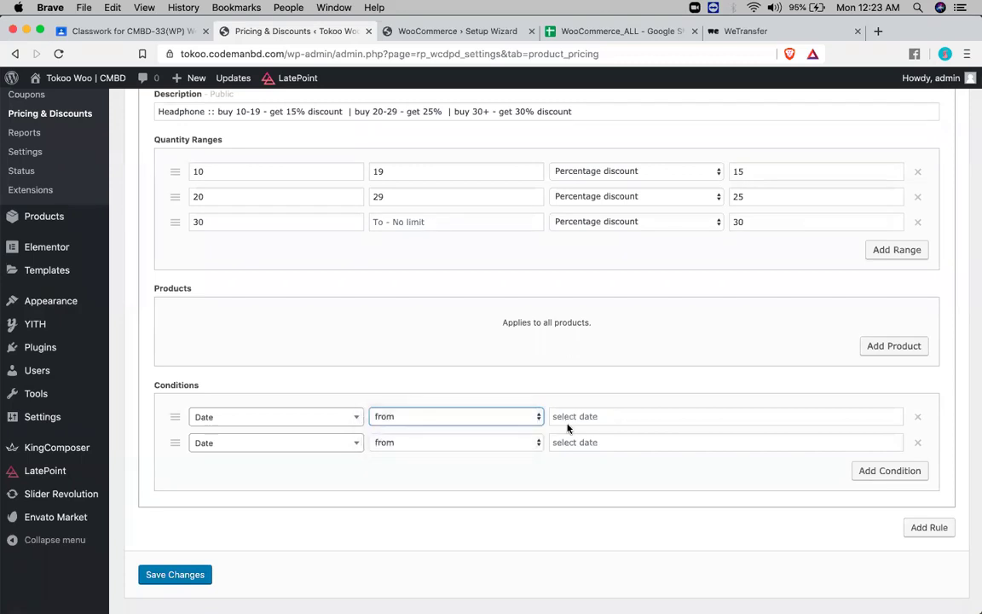
{"action": "left_click", "coordinate": [569, 418]}
{"action": "scroll", "coordinate": [767, 395], "scroll_direction": "down", "scroll_amount": 1}
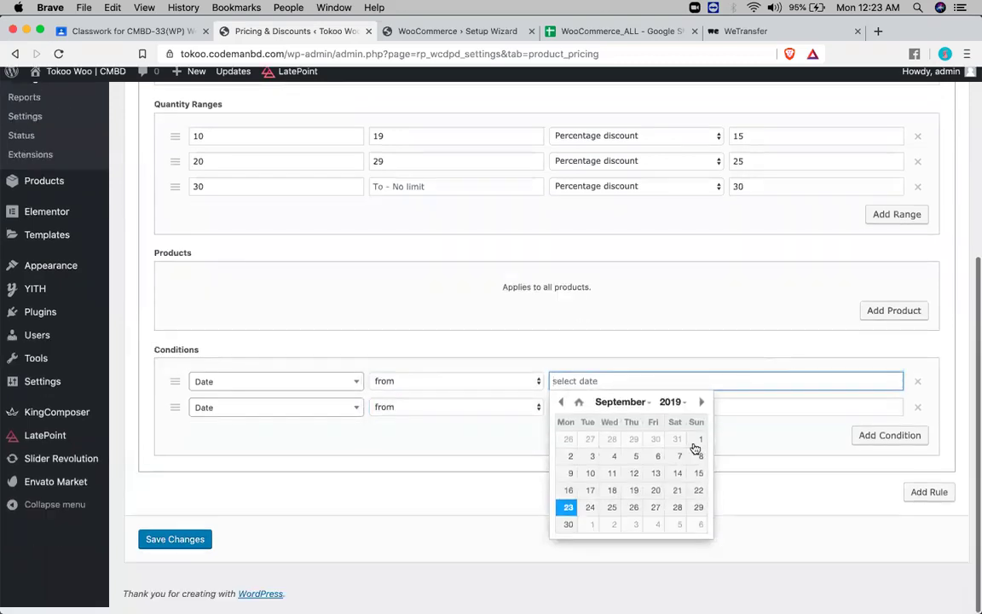
{"action": "left_click", "coordinate": [702, 446]}
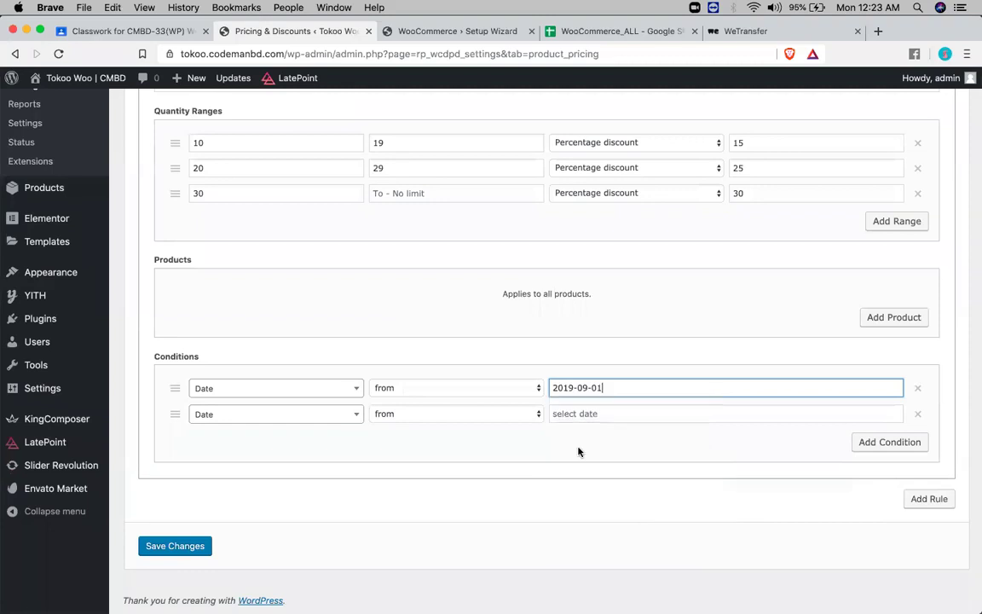
{"action": "left_click", "coordinate": [679, 414]}
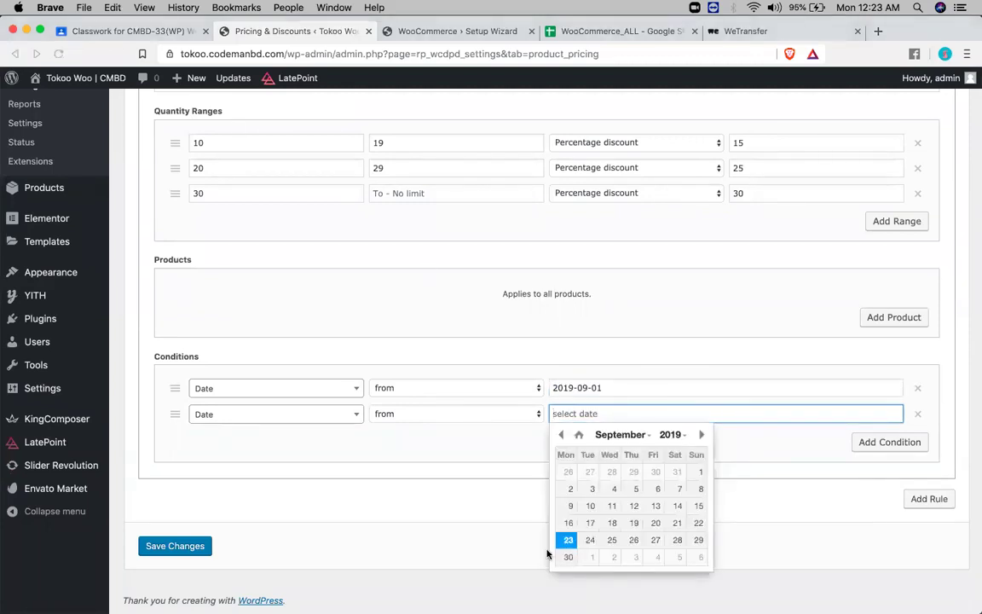
{"action": "left_click", "coordinate": [569, 557]}
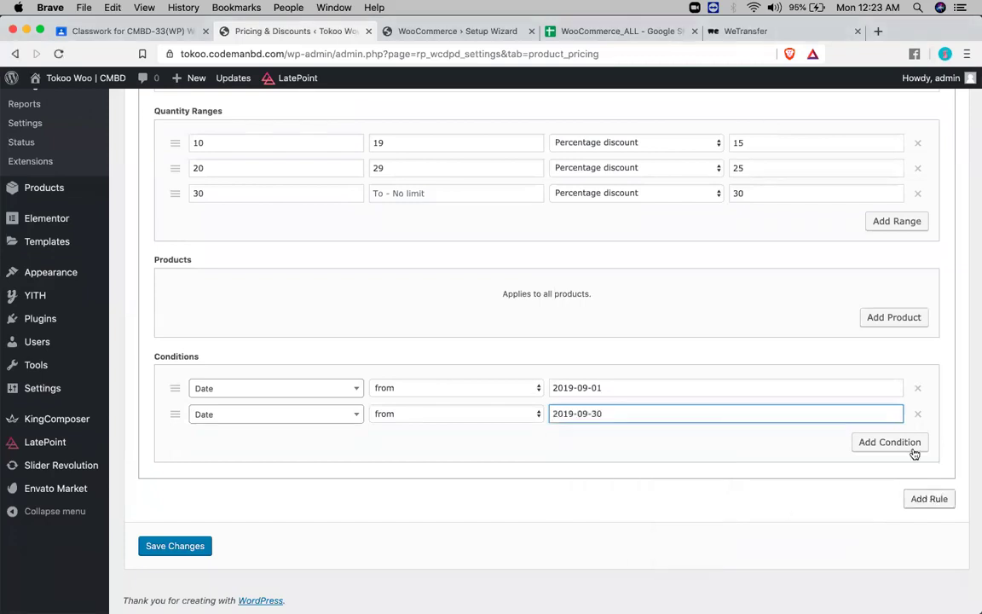
Step: Add another product pricing rule and review the tiered pricing discount example in the WooCommerce_ALL spreadsheet
{"action": "left_click", "coordinate": [920, 500]}
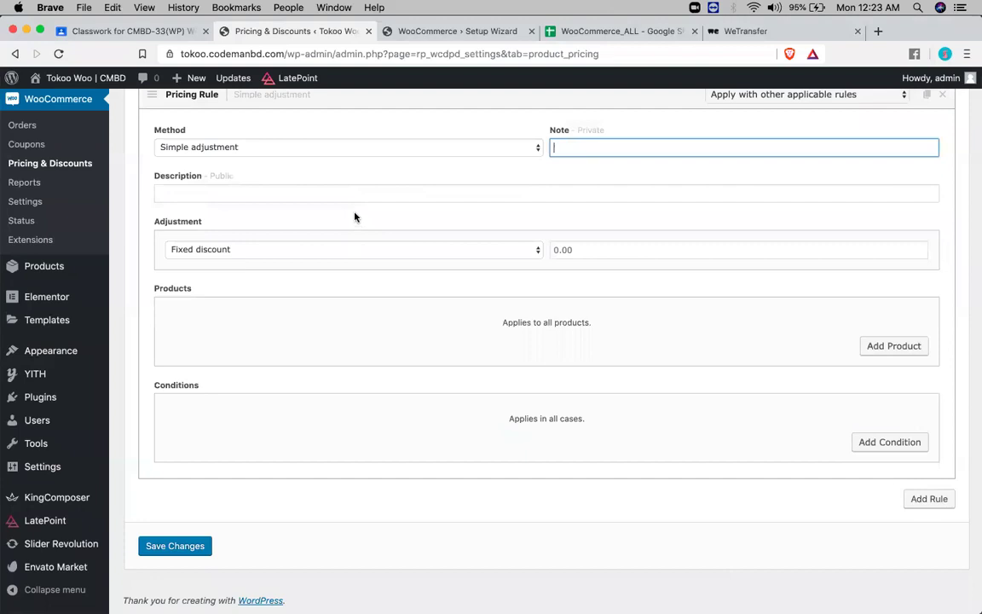
{"action": "left_click", "coordinate": [555, 34]}
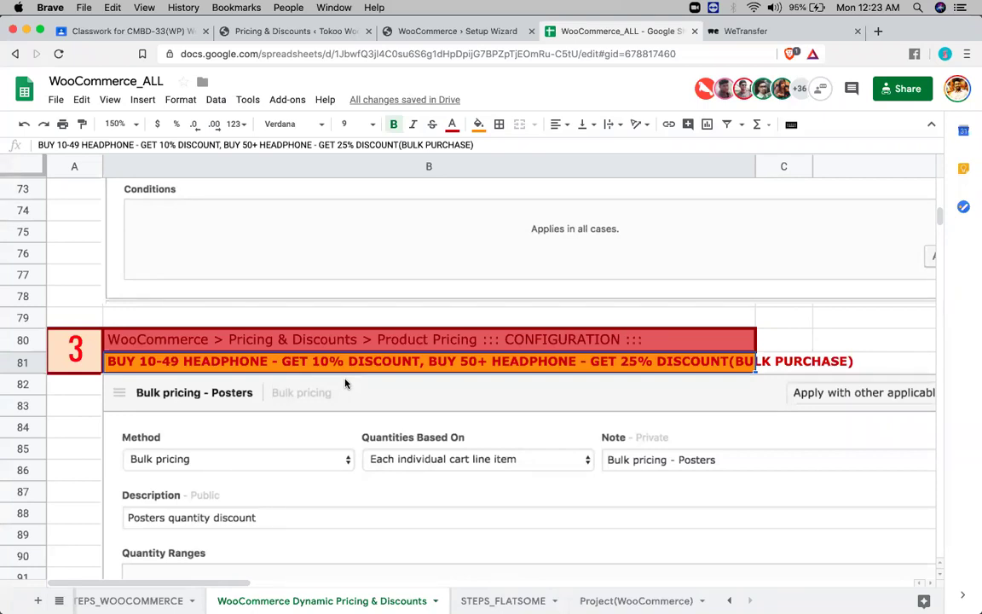
{"action": "scroll", "coordinate": [345, 384], "scroll_direction": "down", "scroll_amount": 3}
{"action": "scroll", "coordinate": [346, 384], "scroll_direction": "right", "scroll_amount": 1}
{"action": "scroll", "coordinate": [444, 375], "scroll_direction": "down", "scroll_amount": 12}
{"action": "scroll", "coordinate": [444, 375], "scroll_direction": "left", "scroll_amount": 1}
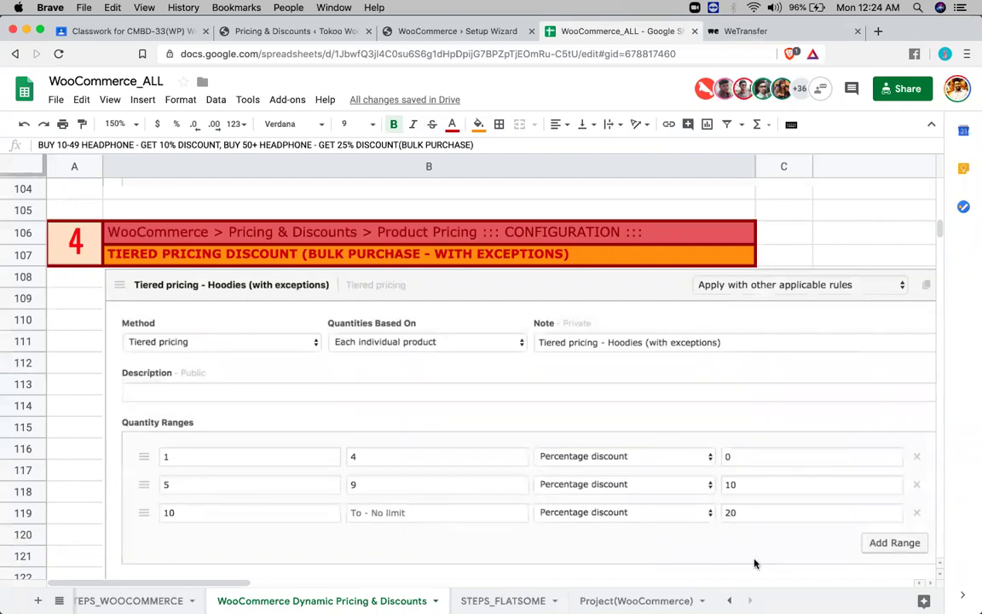
{"action": "scroll", "coordinate": [443, 400], "scroll_direction": "down", "scroll_amount": 6}
{"action": "scroll", "coordinate": [443, 403], "scroll_direction": "right", "scroll_amount": 5}
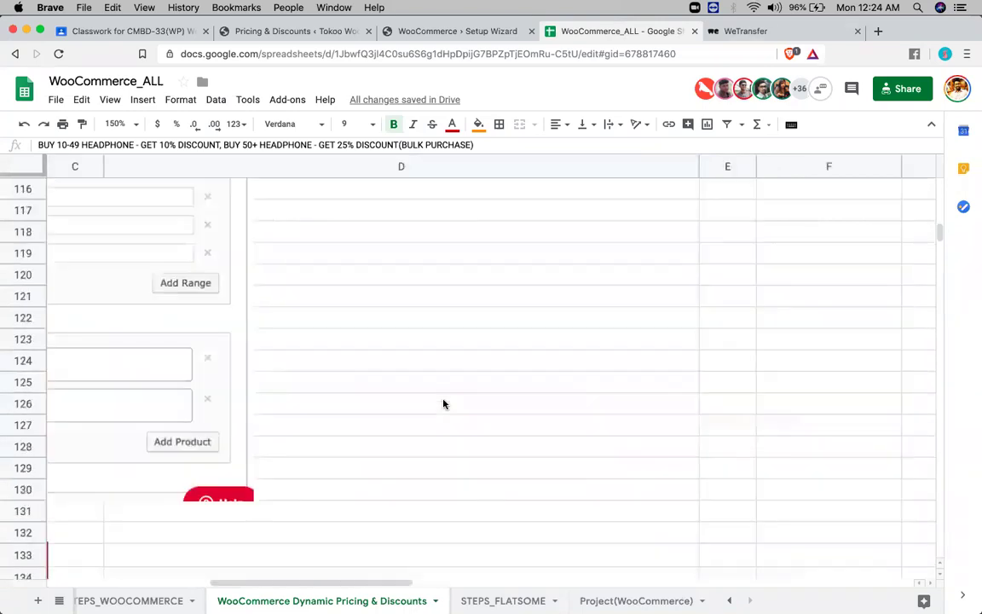
{"action": "scroll", "coordinate": [443, 403], "scroll_direction": "up", "scroll_amount": 5}
{"action": "scroll", "coordinate": [443, 404], "scroll_direction": "left", "scroll_amount": 4}
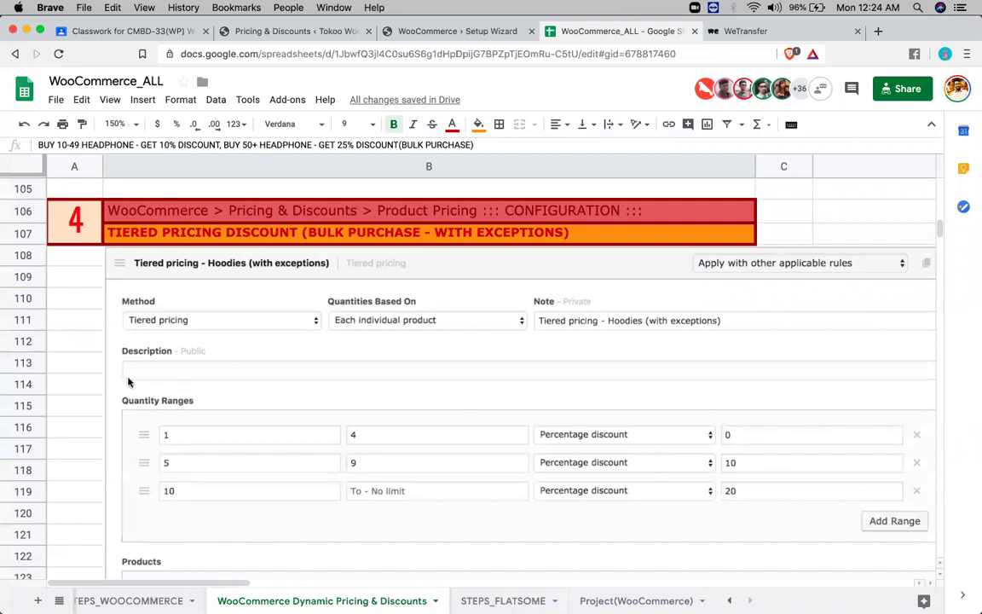
Step: Compare the new rule's available pricing methods with the tiered pricing hoodies example in the spreadsheet
{"action": "left_click", "coordinate": [302, 33]}
{"action": "scroll", "coordinate": [320, 376], "scroll_direction": "up", "scroll_amount": 3}
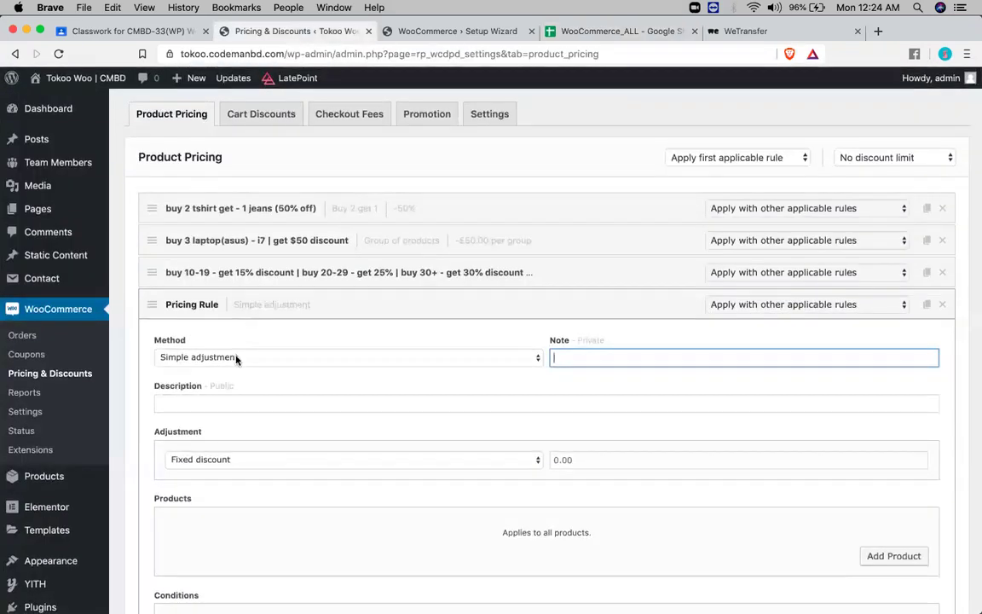
{"action": "left_click", "coordinate": [237, 357]}
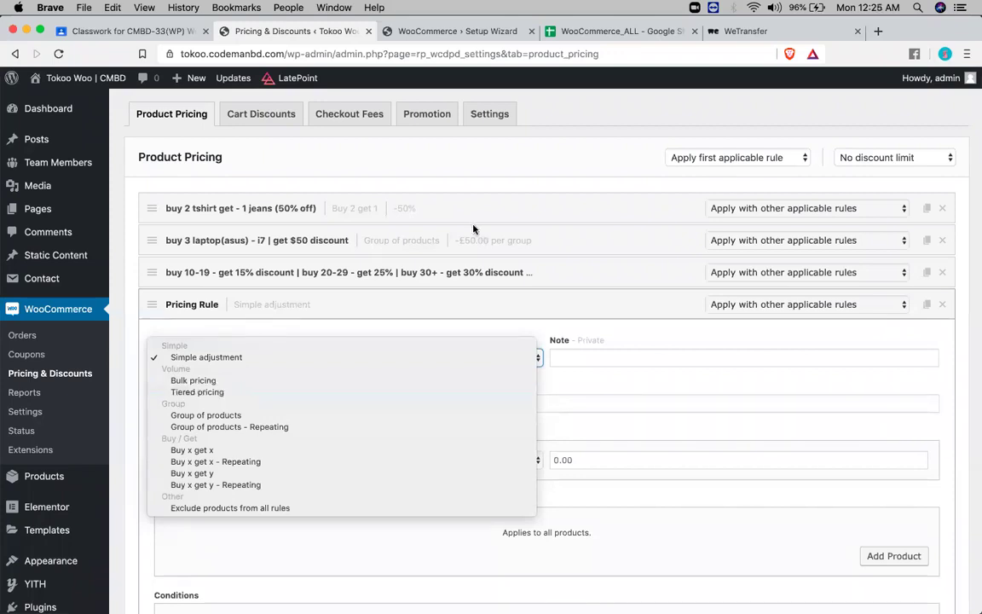
{"action": "left_click", "coordinate": [583, 33]}
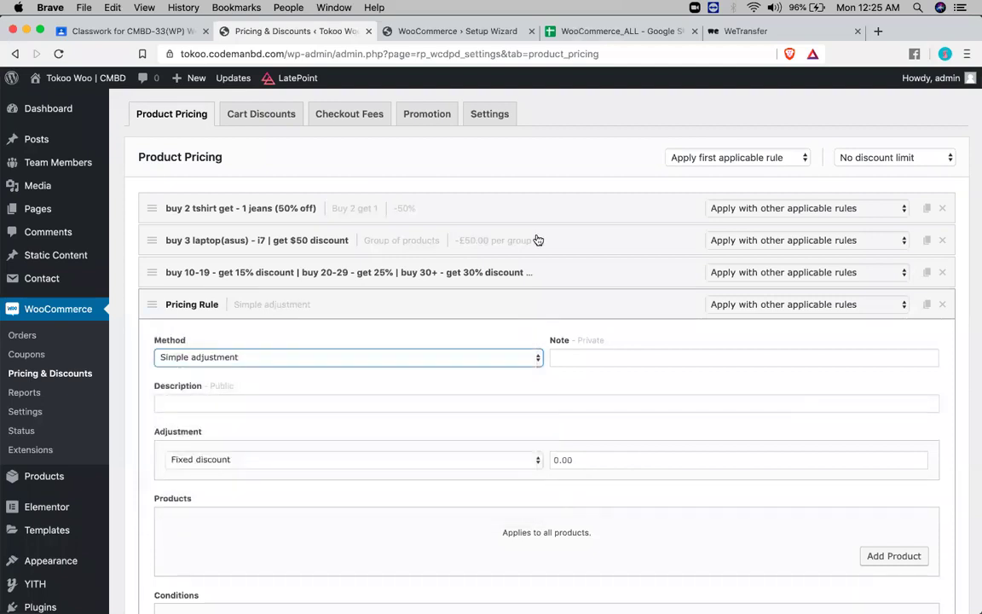
{"action": "left_click", "coordinate": [552, 31]}
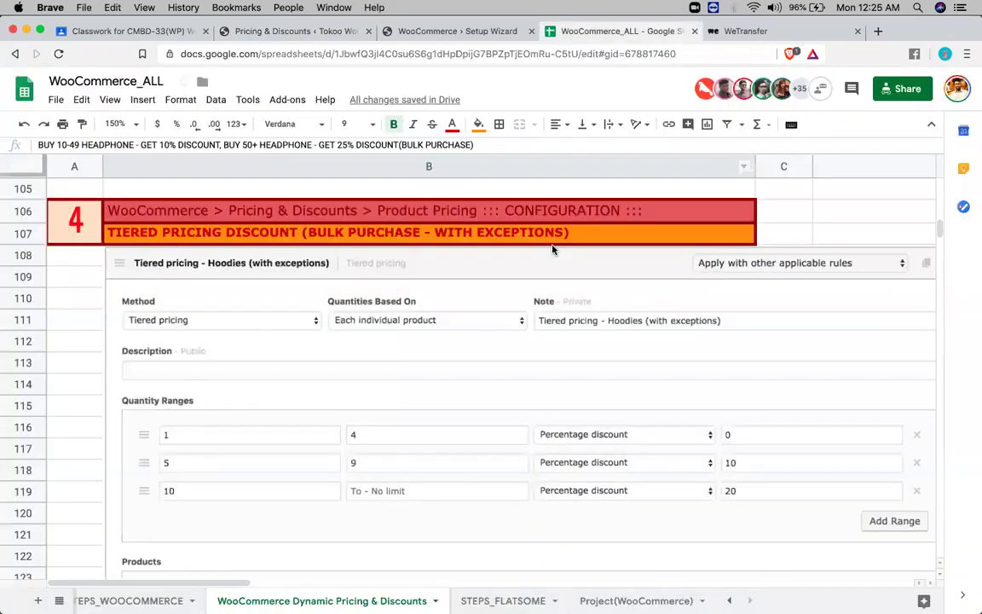
{"action": "scroll", "coordinate": [553, 247], "scroll_direction": "down", "scroll_amount": 2}
{"action": "scroll", "coordinate": [552, 247], "scroll_direction": "right", "scroll_amount": 1}
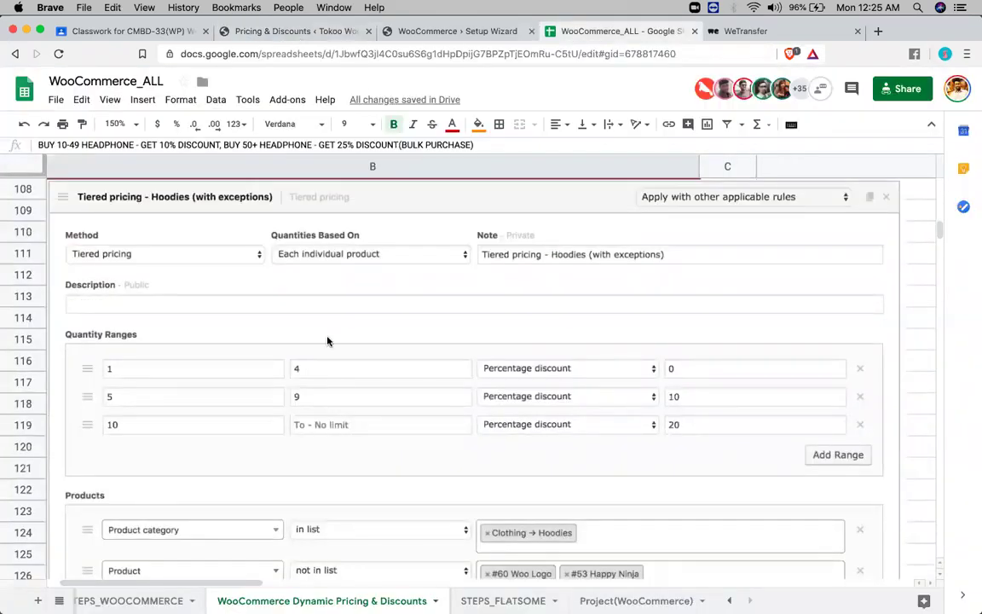
{"action": "left_click", "coordinate": [285, 31]}
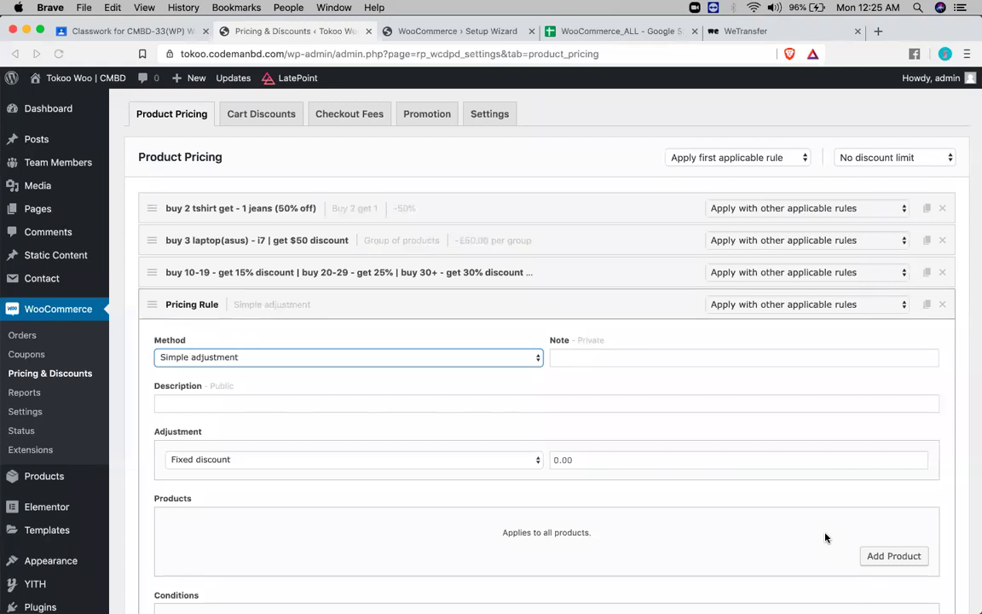
{"action": "left_click", "coordinate": [290, 356]}
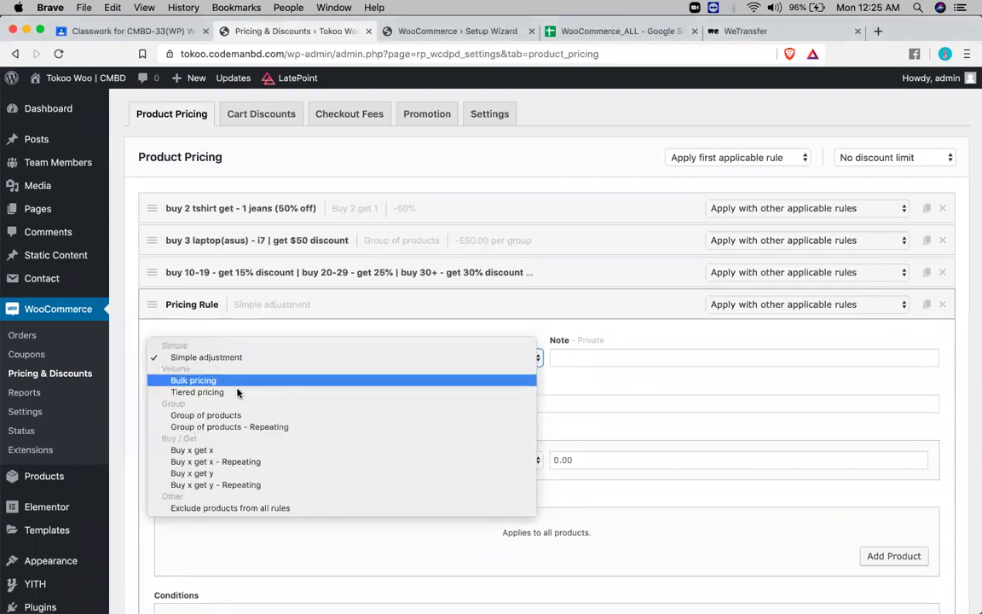
{"action": "left_click", "coordinate": [854, 542]}
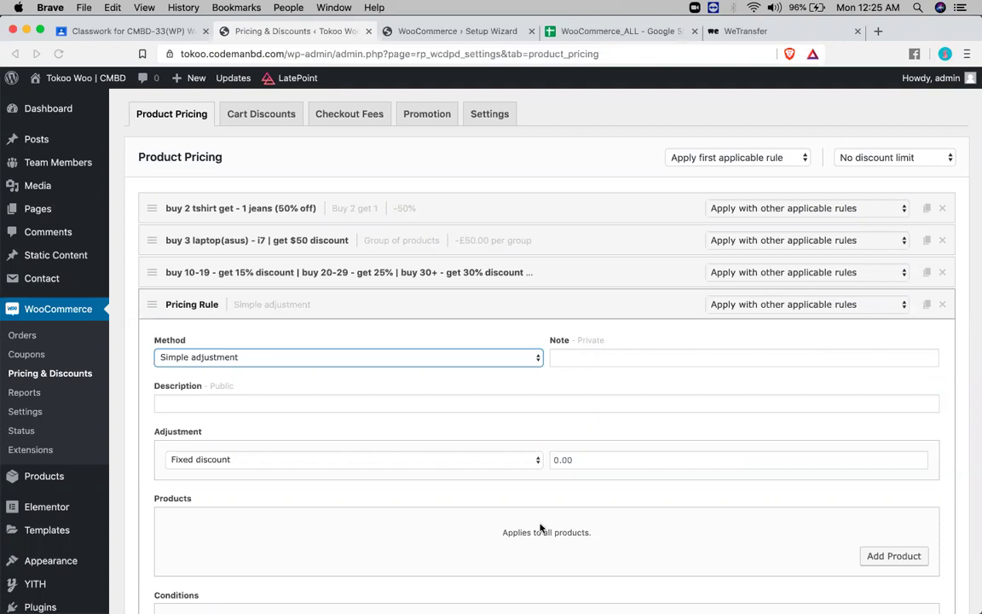
Step: Review the simple adjustment power bank example in the WooCommerce_ALL spreadsheet
{"action": "left_click", "coordinate": [576, 34]}
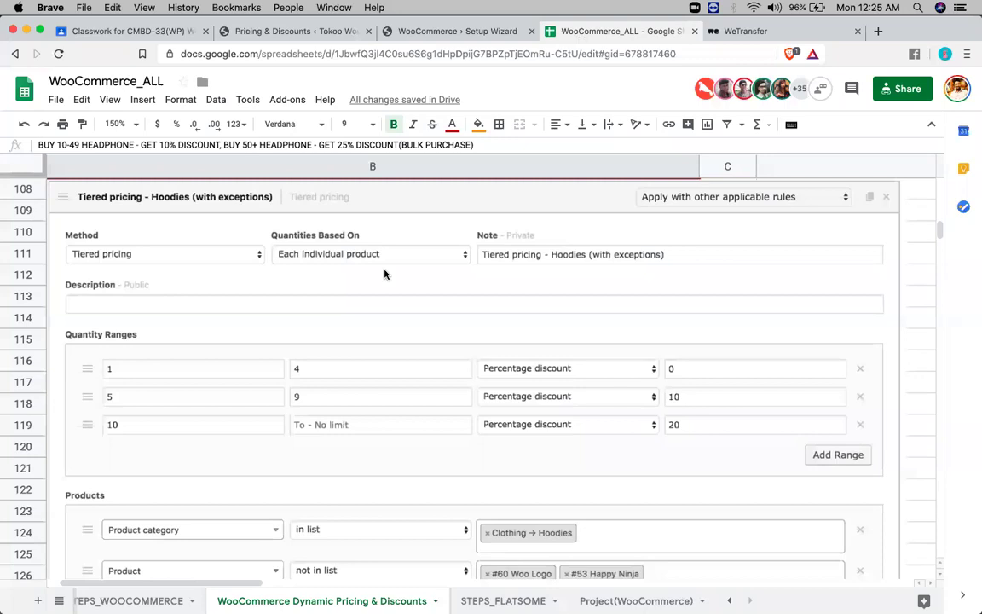
{"action": "scroll", "coordinate": [347, 301], "scroll_direction": "down", "scroll_amount": 5}
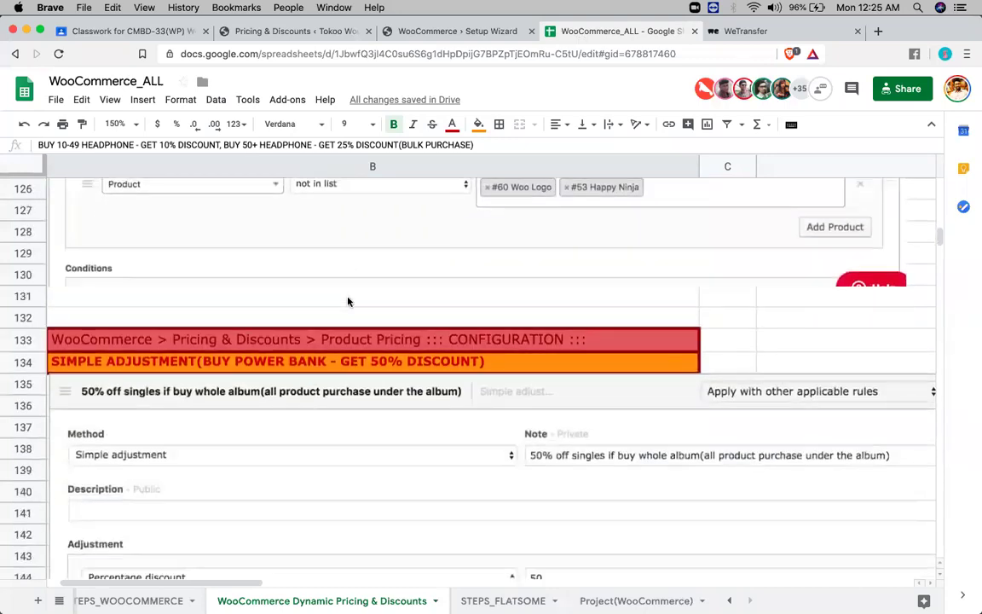
{"action": "scroll", "coordinate": [348, 301], "scroll_direction": "down", "scroll_amount": 3}
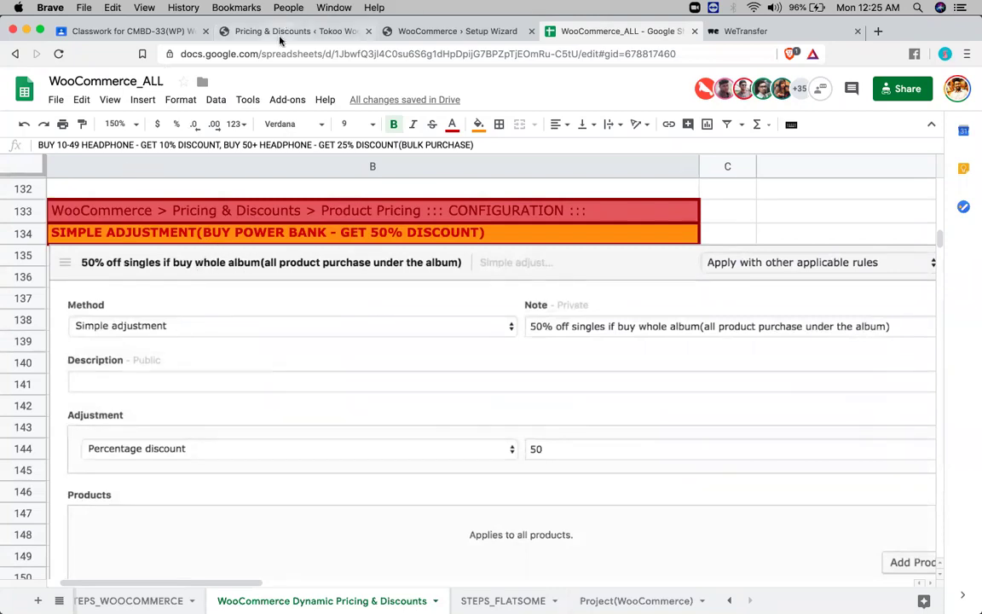
Step: Back on the Pricing & Discounts page, enter "buy 1 guitar - get 1 drums free" as the new rule's private note
{"action": "left_click", "coordinate": [251, 32]}
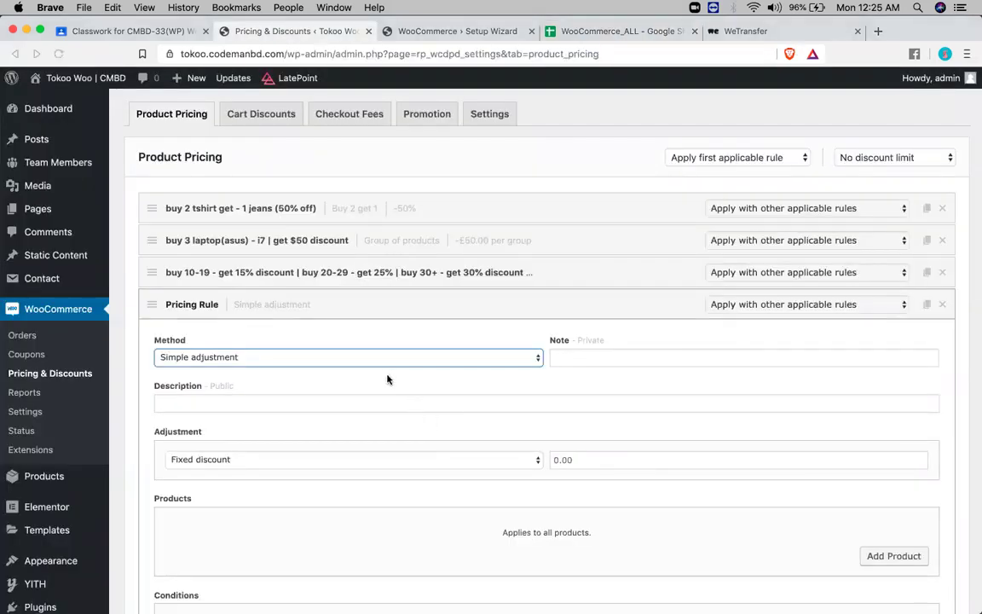
{"action": "left_click", "coordinate": [655, 363]}
{"action": "type", "text": "1 h"}
{"action": "key", "text": "BackSpace"}
{"action": "type", "text": "g"}
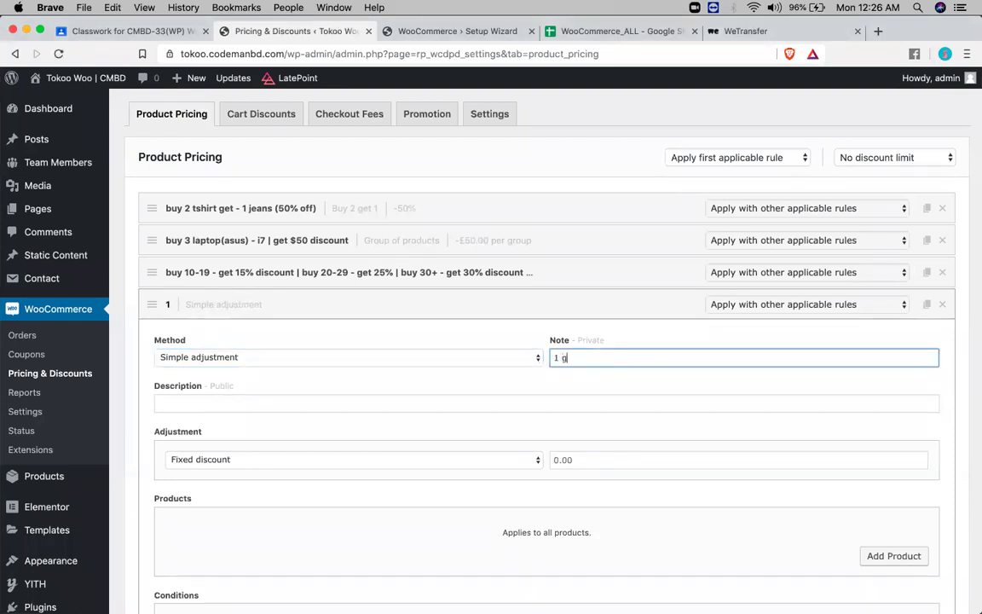
{"action": "type", "text": "uitar"}
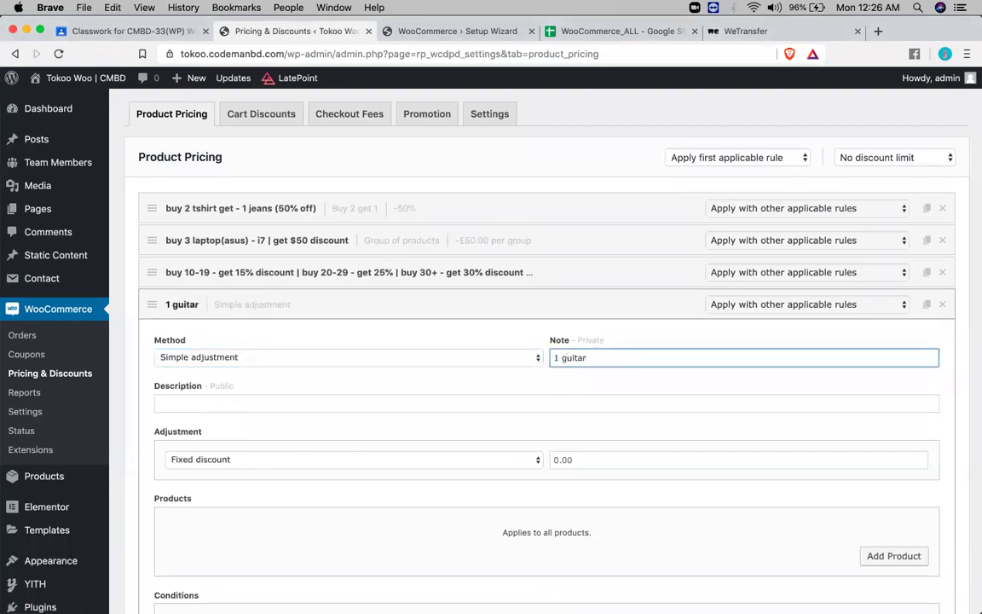
{"action": "left_click", "coordinate": [554, 357]}
{"action": "type", "text": "get"}
{"action": "key", "text": "Right"}
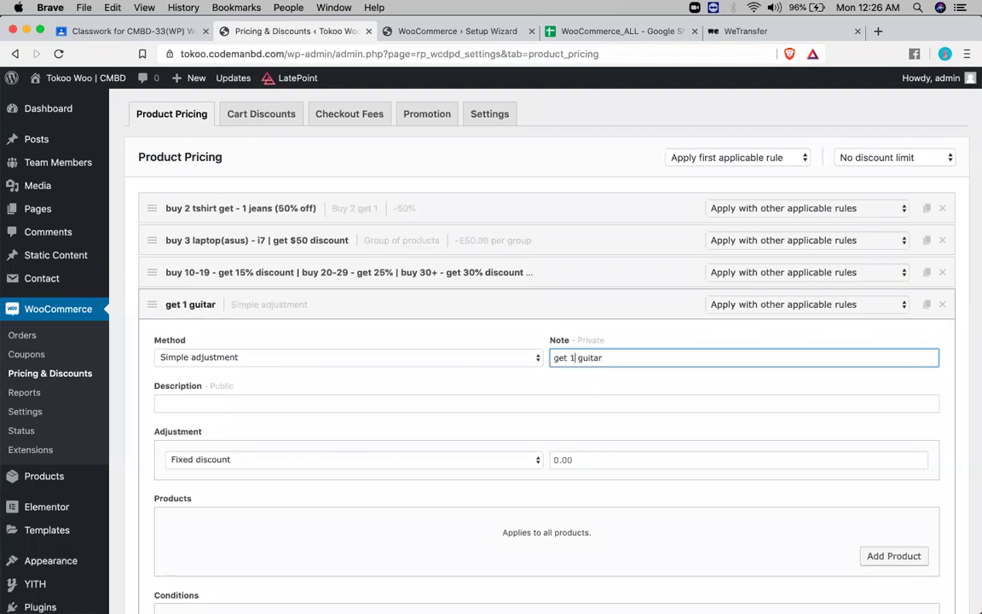
{"action": "key", "text": "alt+shift+Left"}
{"action": "type", "text": "bu"}
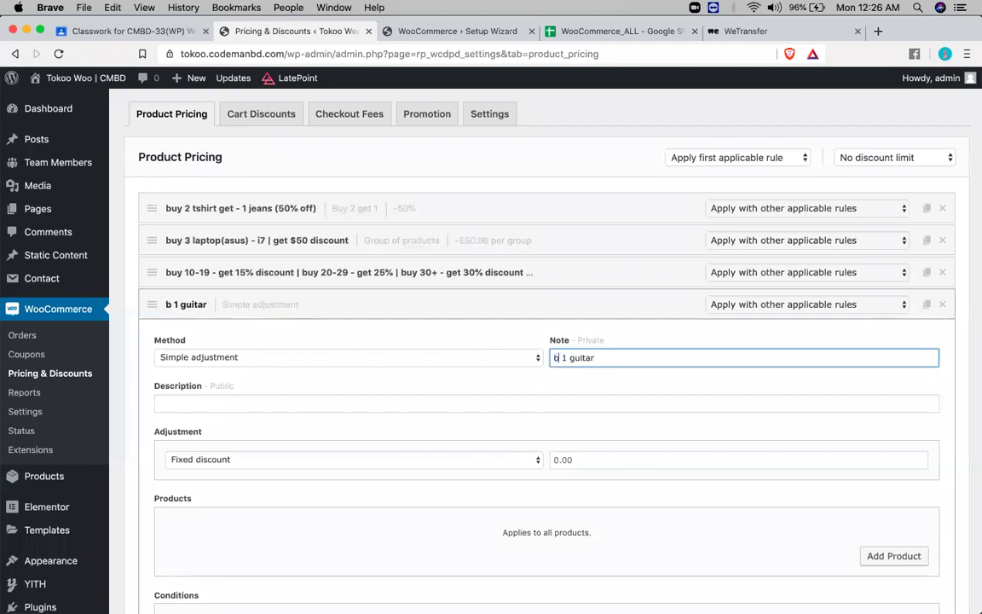
{"action": "type", "text": "y"}
{"action": "key", "text": "super+Right"}
{"action": "type", "text": "- get 1"}
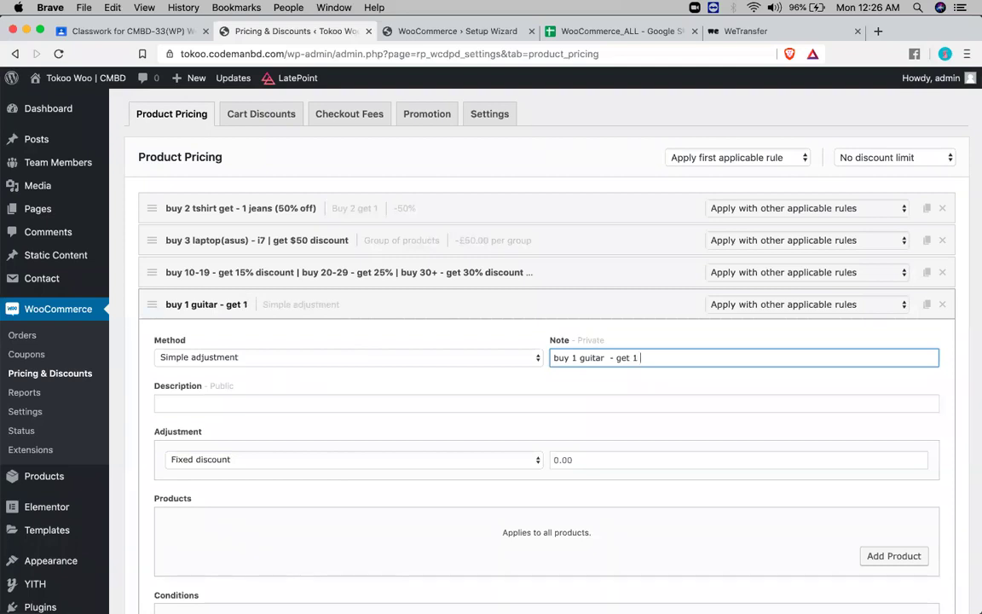
{"action": "type", "text": " drums "}
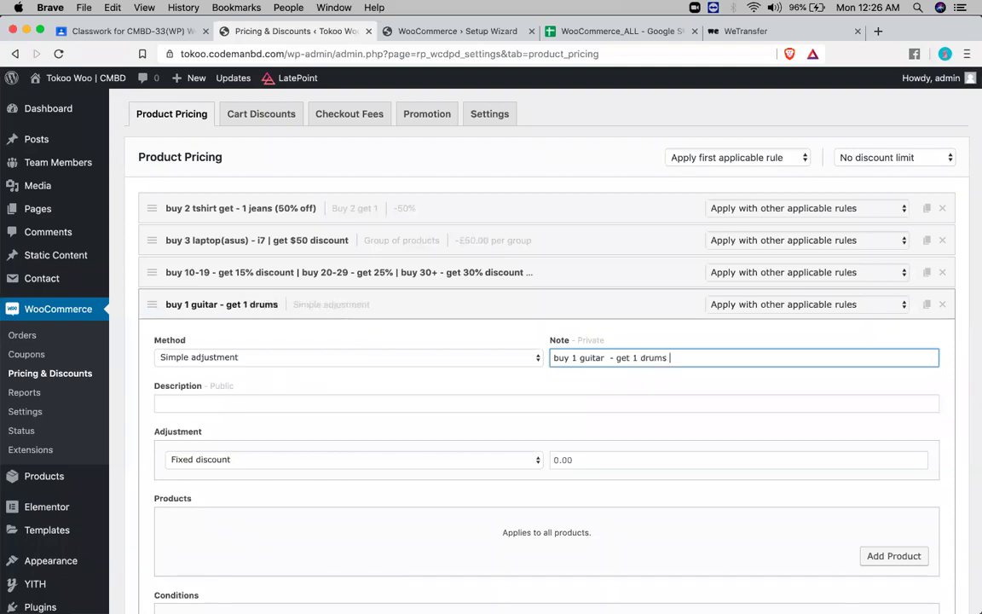
{"action": "type", "text": "free"}
Step: Copy the private note's text into the rule's public description
{"action": "key", "text": "super+a"}
{"action": "key", "text": "super+c"}
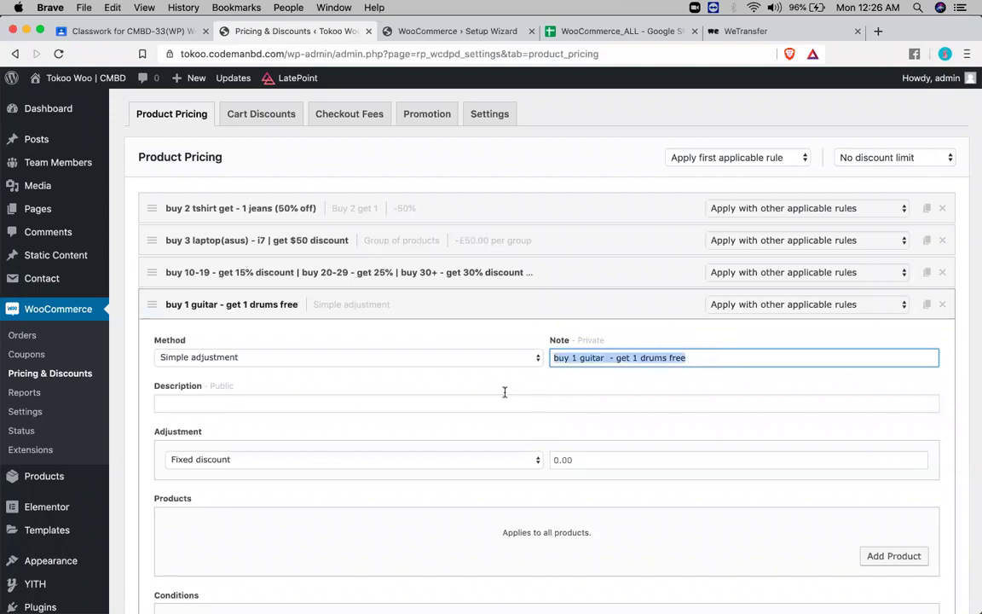
{"action": "left_click", "coordinate": [436, 404]}
{"action": "key", "text": "super+v"}
Step: Set the rule's adjustment to a percentage discount of 100 and add a product condition
{"action": "scroll", "coordinate": [427, 409], "scroll_direction": "down", "scroll_amount": 3}
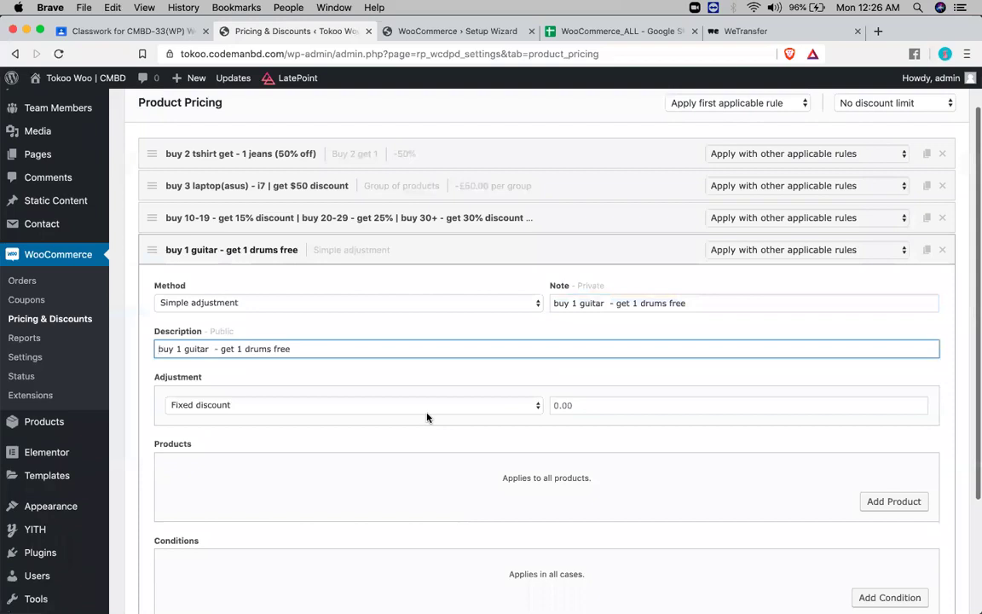
{"action": "left_click", "coordinate": [335, 348]}
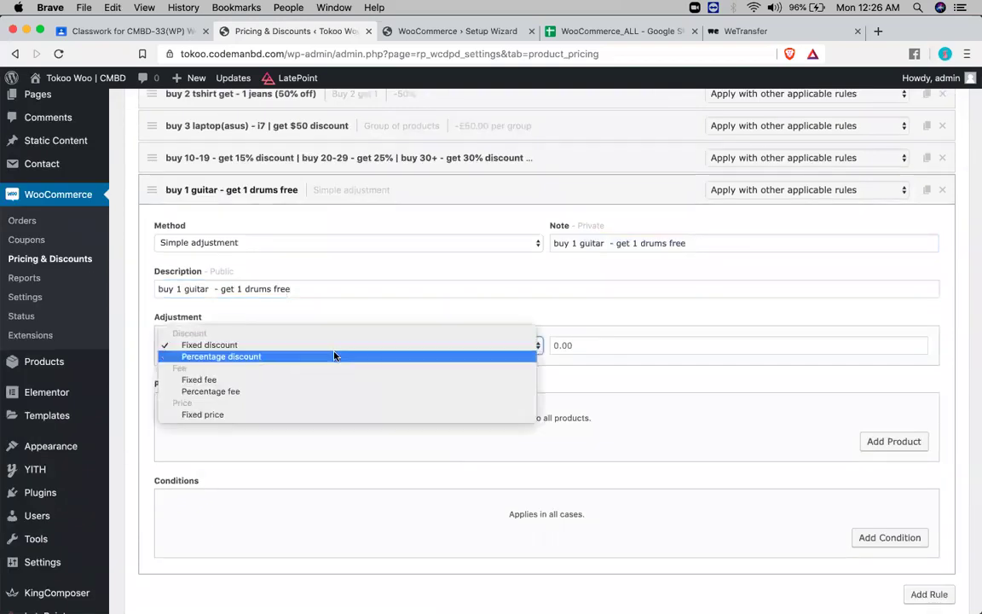
{"action": "left_click", "coordinate": [335, 356]}
{"action": "left_click", "coordinate": [579, 343]}
{"action": "type", "text": "100"}
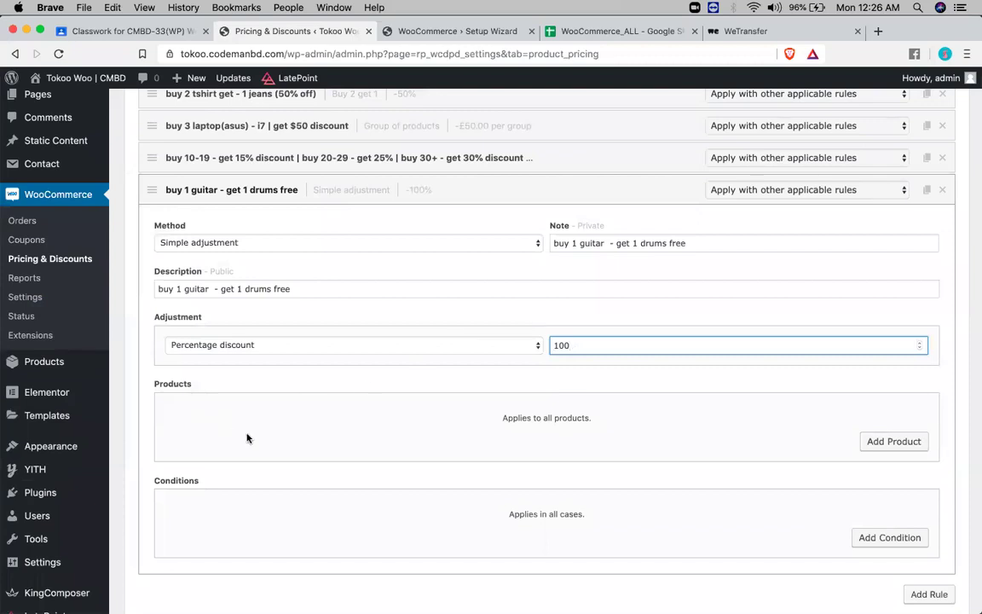
{"action": "left_click", "coordinate": [895, 442]}
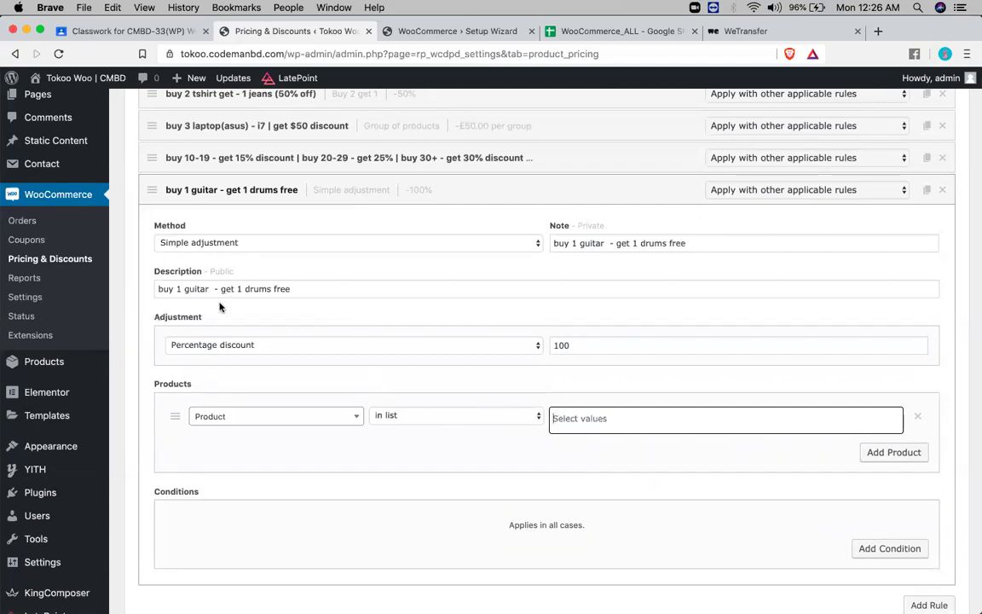
Step: Replace "drums" with "guitars" in the rule's public description
{"action": "double_click", "coordinate": [245, 289]}
{"action": "key", "text": "BackSpace"}
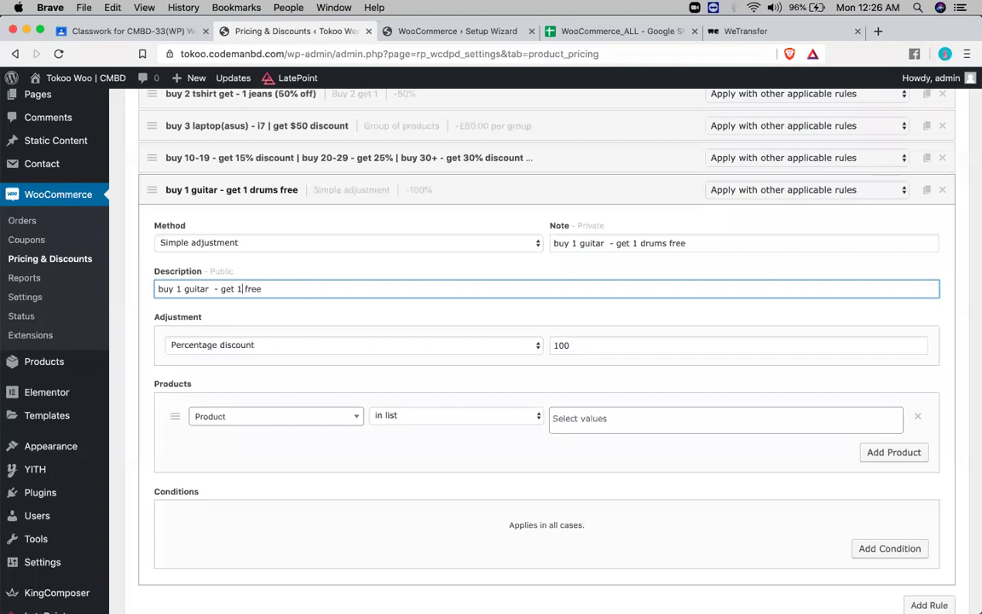
{"action": "type", "text": "guitars"}
Step: Change the rule's method to Buy x get y and make the free item in the description "1 drums"
{"action": "left_click", "coordinate": [339, 244]}
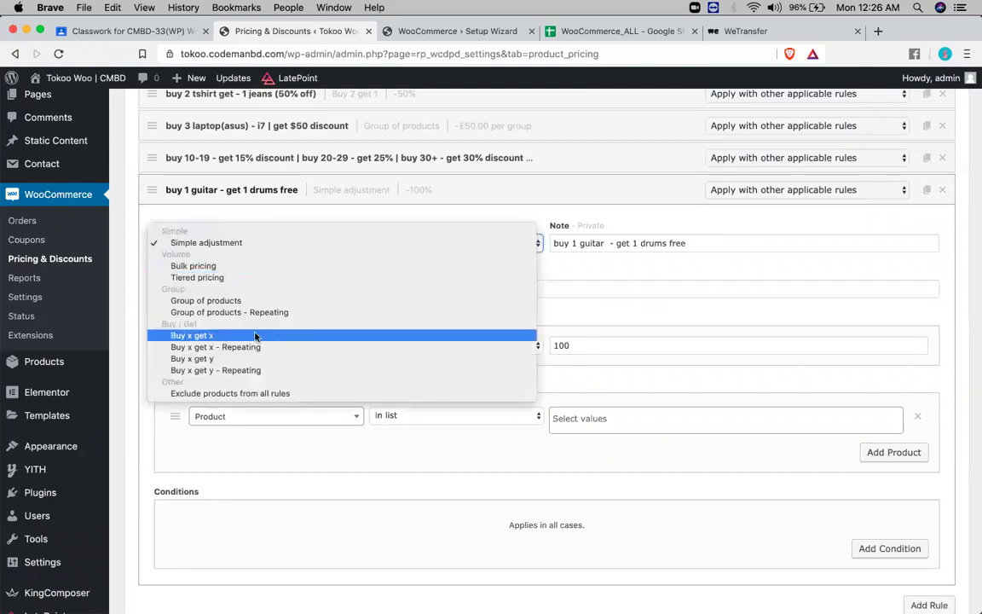
{"action": "left_click", "coordinate": [214, 360]}
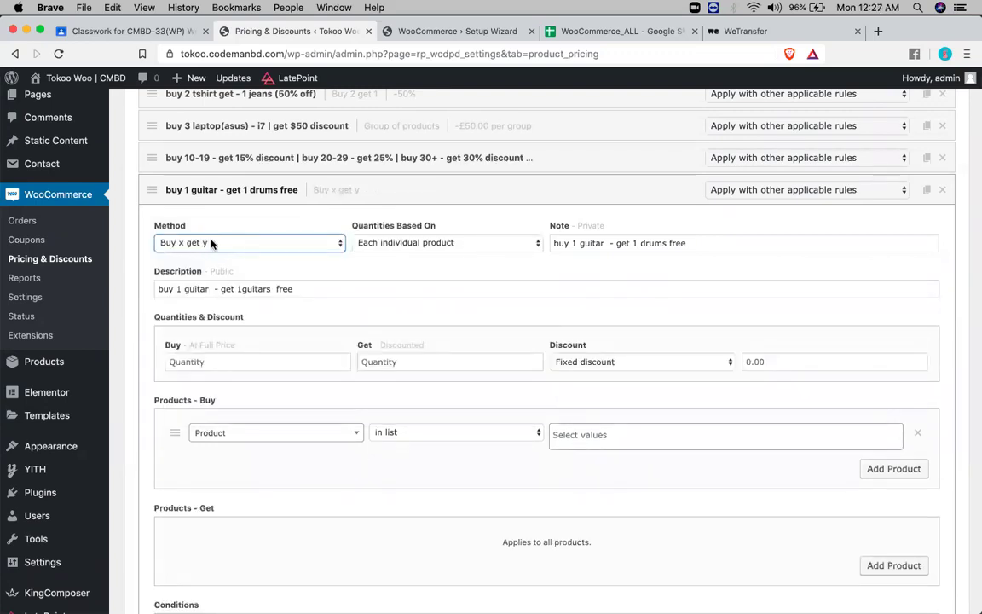
{"action": "left_click", "coordinate": [252, 289]}
{"action": "double_click", "coordinate": [252, 289]}
{"action": "key", "text": "BackSpace"}
{"action": "type", "text": "1 drums"}
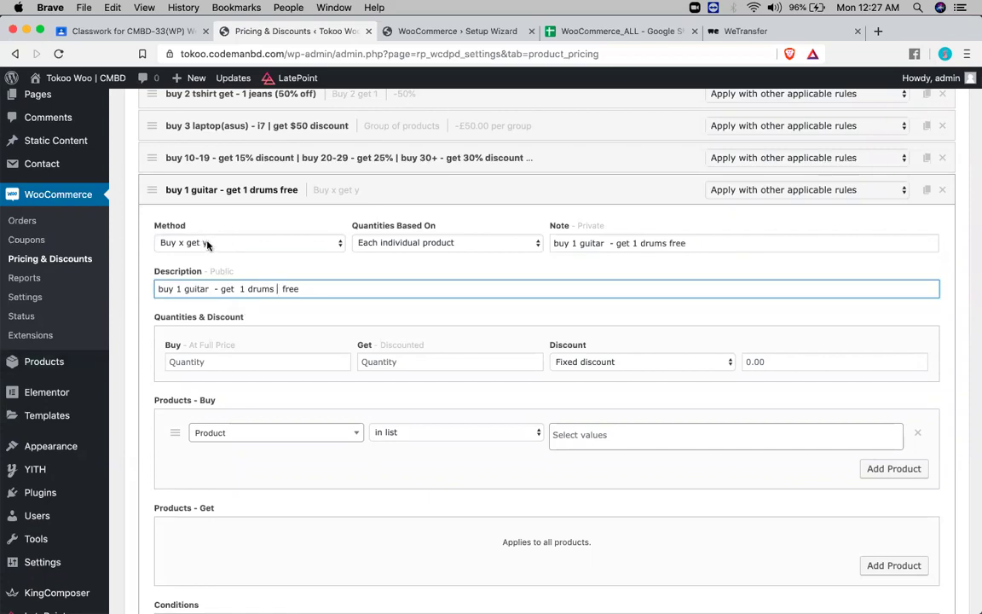
Step: Set the buy quantity to 1 and the get quantity to 1 with a percentage discount of 100
{"action": "left_click", "coordinate": [206, 367]}
{"action": "type", "text": "1"}
{"action": "left_click", "coordinate": [372, 360]}
{"action": "type", "text": "1"}
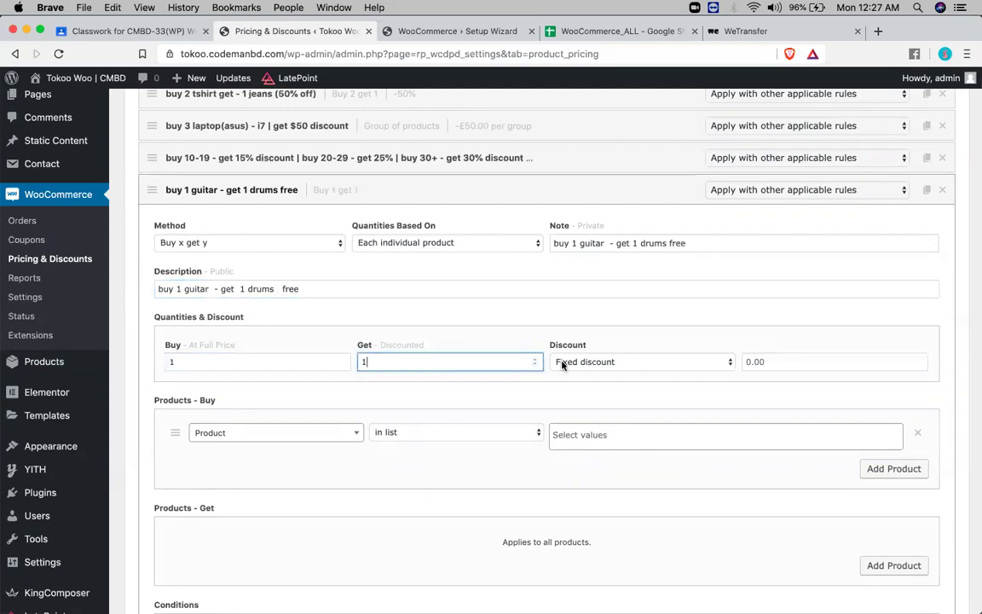
{"action": "left_click", "coordinate": [562, 364]}
{"action": "left_click", "coordinate": [574, 376]}
{"action": "left_click", "coordinate": [787, 358]}
{"action": "type", "text": "100"}
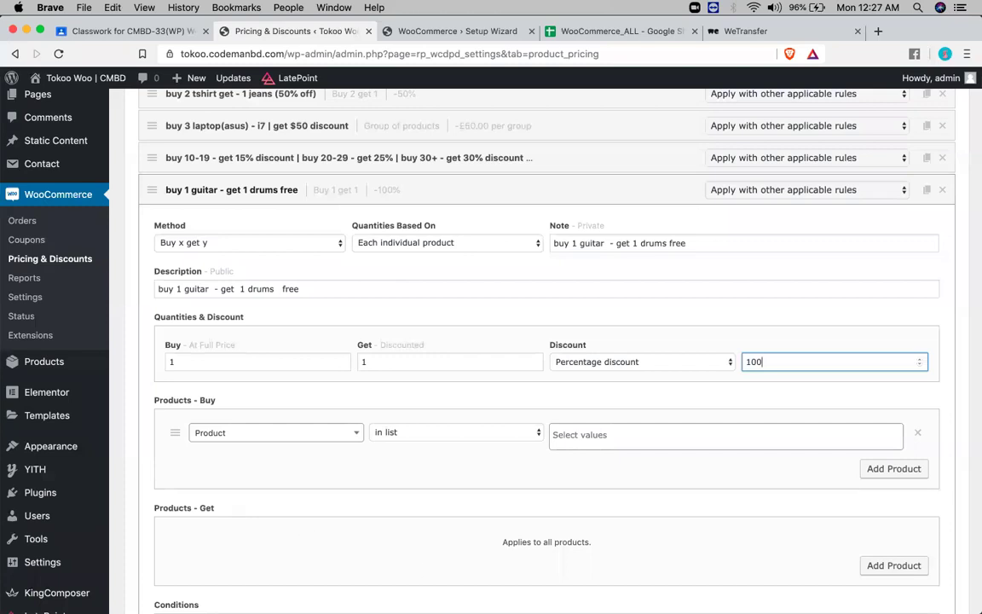
Step: Add a product entry under Products - Get of the buy-1-guitar rule and create another pricing rule
{"action": "left_click", "coordinate": [886, 565]}
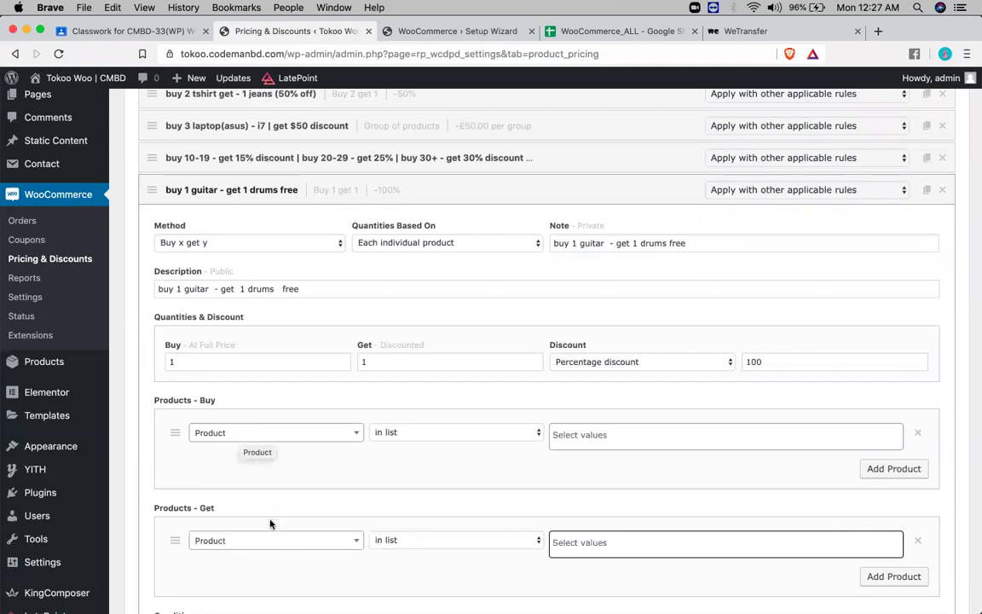
{"action": "scroll", "coordinate": [734, 208], "scroll_direction": "down", "scroll_amount": 5}
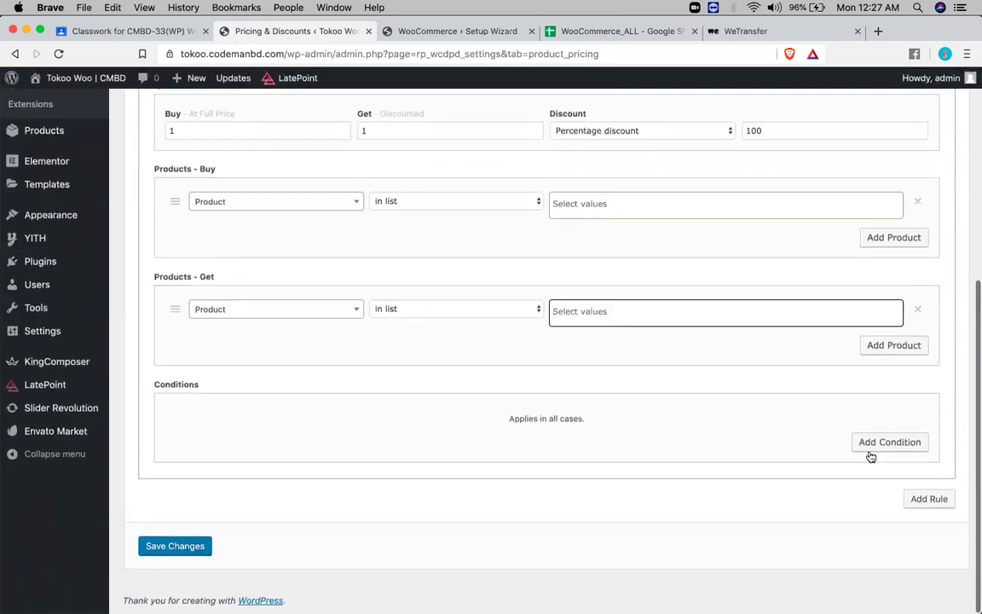
{"action": "left_click", "coordinate": [918, 498]}
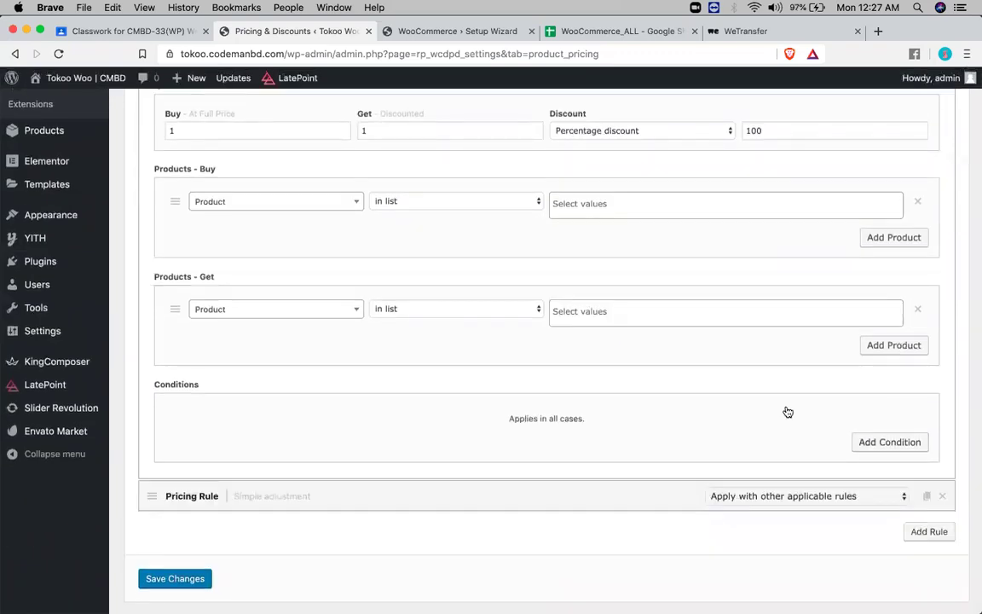
Step: Consult the 1 day offer example in the WooCommerce_ALL sheet and add a Product category entry to the new Simple adjustment rule
{"action": "left_click", "coordinate": [594, 31]}
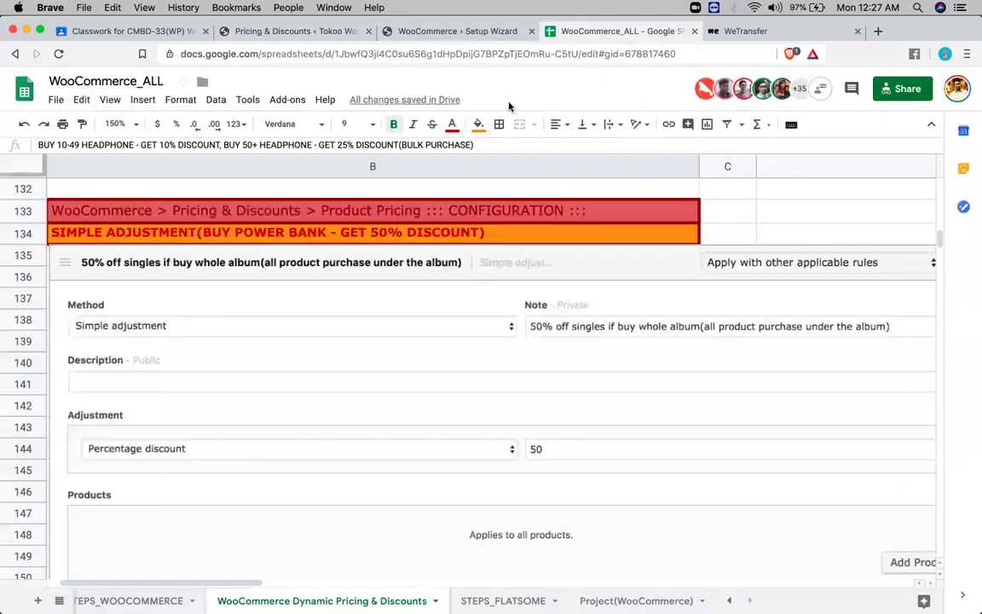
{"action": "scroll", "coordinate": [372, 316], "scroll_direction": "down", "scroll_amount": 5}
{"action": "scroll", "coordinate": [373, 315], "scroll_direction": "left", "scroll_amount": 2}
{"action": "scroll", "coordinate": [372, 315], "scroll_direction": "down", "scroll_amount": 1}
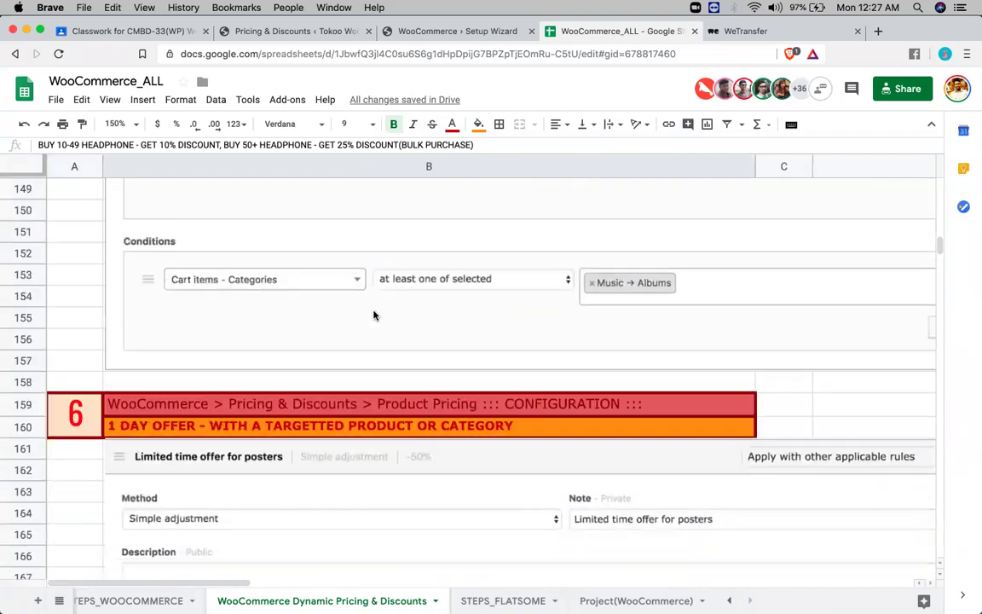
{"action": "scroll", "coordinate": [373, 316], "scroll_direction": "down", "scroll_amount": 4}
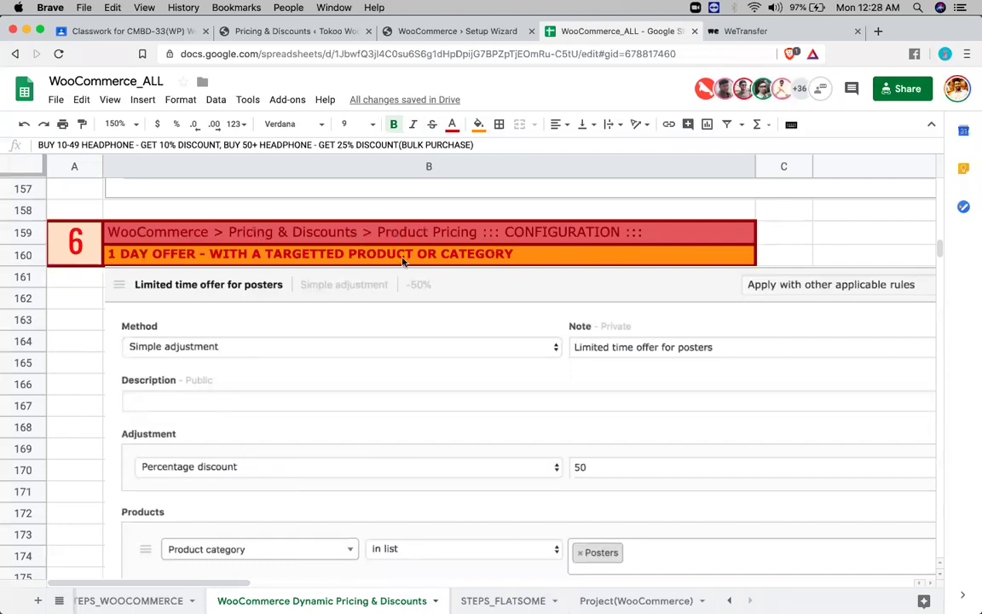
{"action": "left_click", "coordinate": [281, 32]}
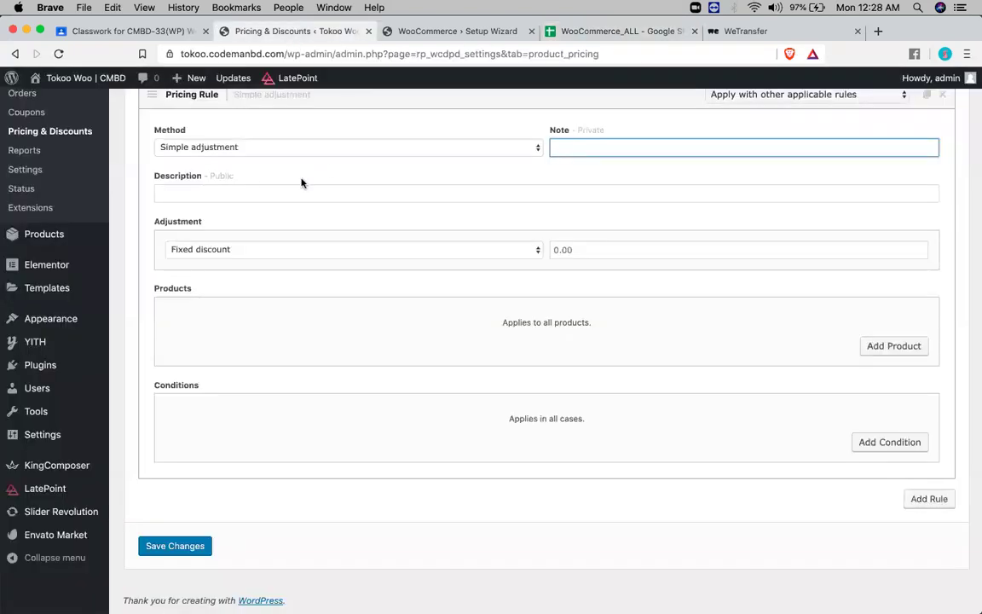
{"action": "scroll", "coordinate": [340, 291], "scroll_direction": "up", "scroll_amount": 3}
{"action": "left_click", "coordinate": [256, 223]}
{"action": "left_click", "coordinate": [256, 224]}
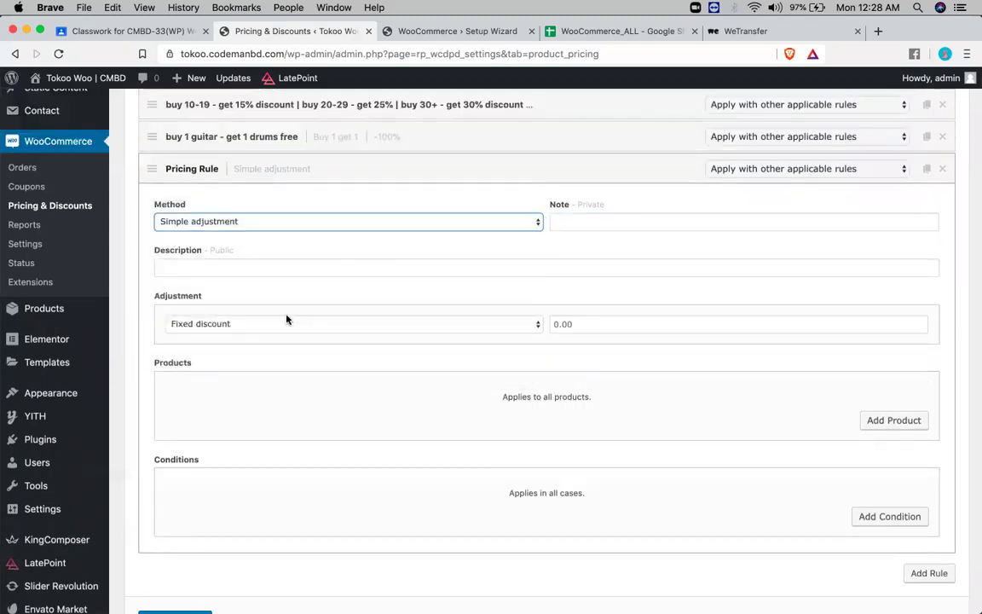
{"action": "left_click", "coordinate": [886, 422]}
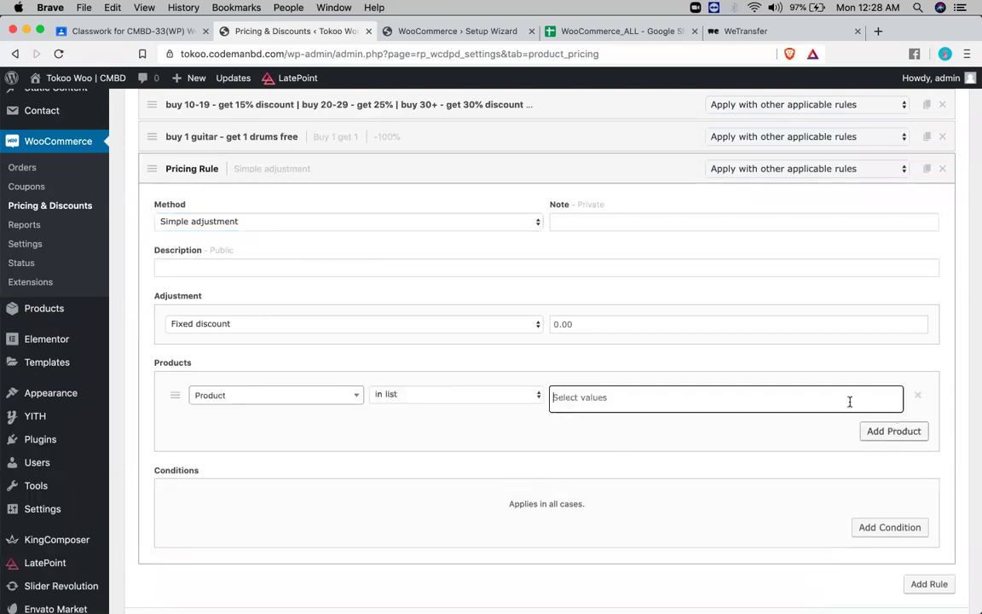
{"action": "left_click", "coordinate": [272, 395]}
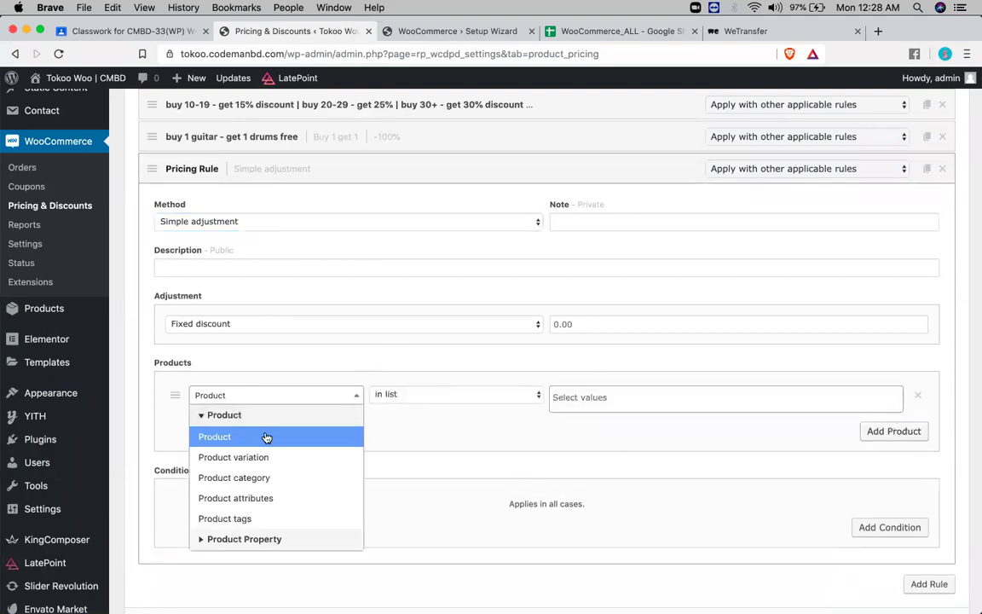
{"action": "left_click", "coordinate": [260, 477]}
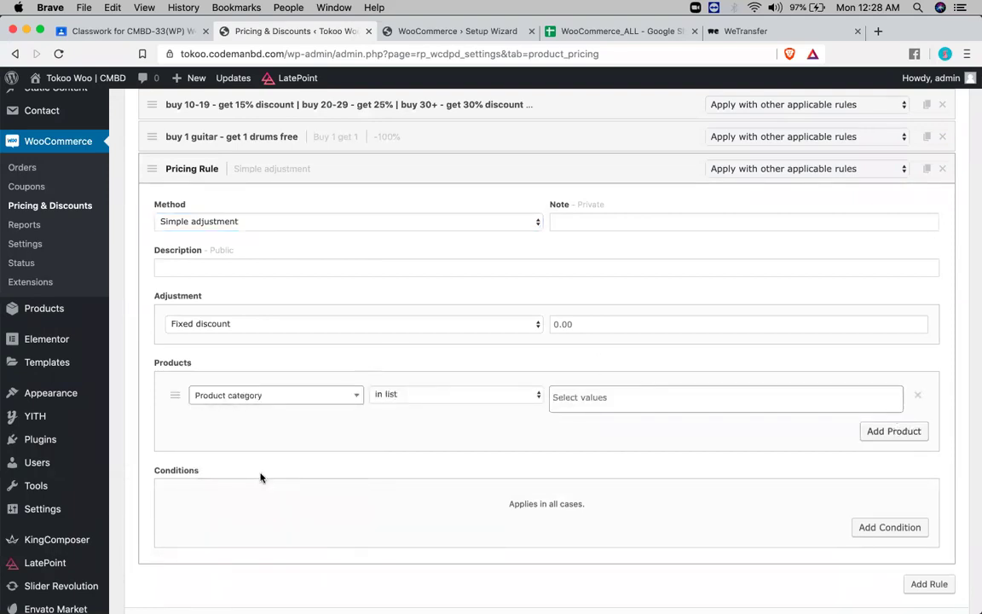
{"action": "left_click", "coordinate": [669, 402]}
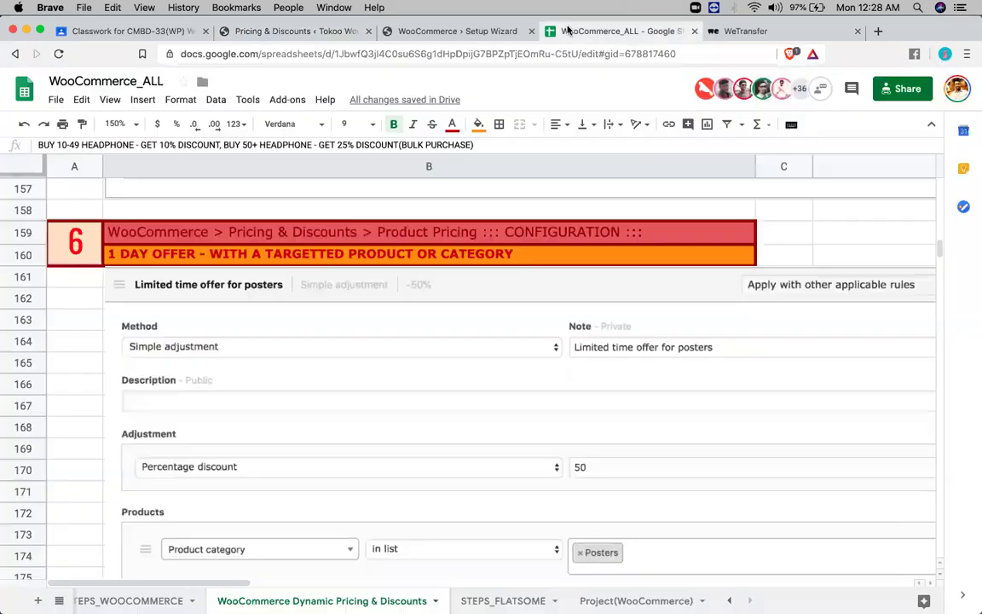
Step: Check the example's conditions in the sheet and set the new rule's private note to "buy any nosepin - get instant $10 discount"
{"action": "left_click", "coordinate": [597, 31]}
{"action": "scroll", "coordinate": [258, 269], "scroll_direction": "down", "scroll_amount": 3}
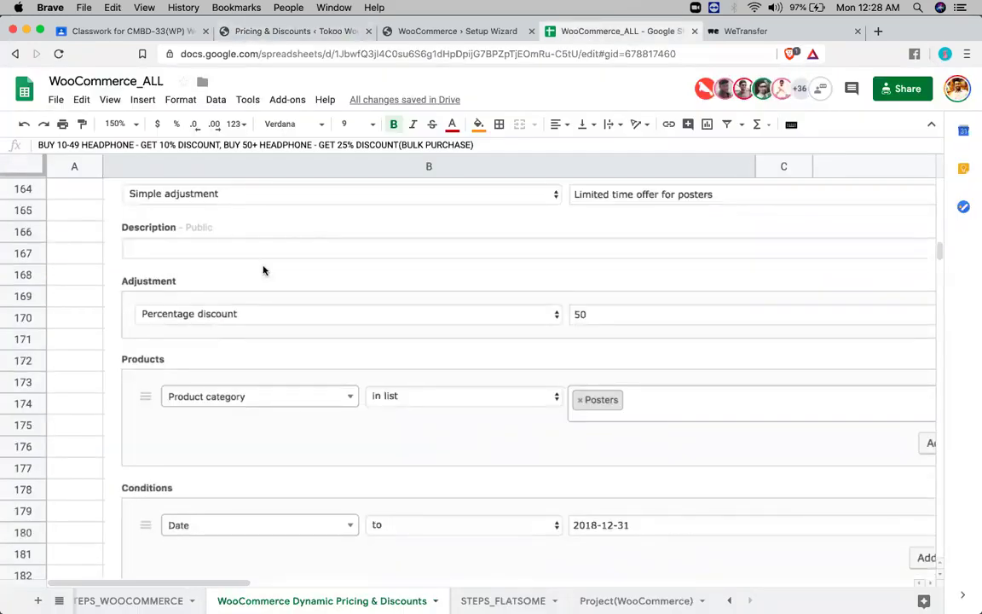
{"action": "left_click", "coordinate": [255, 30]}
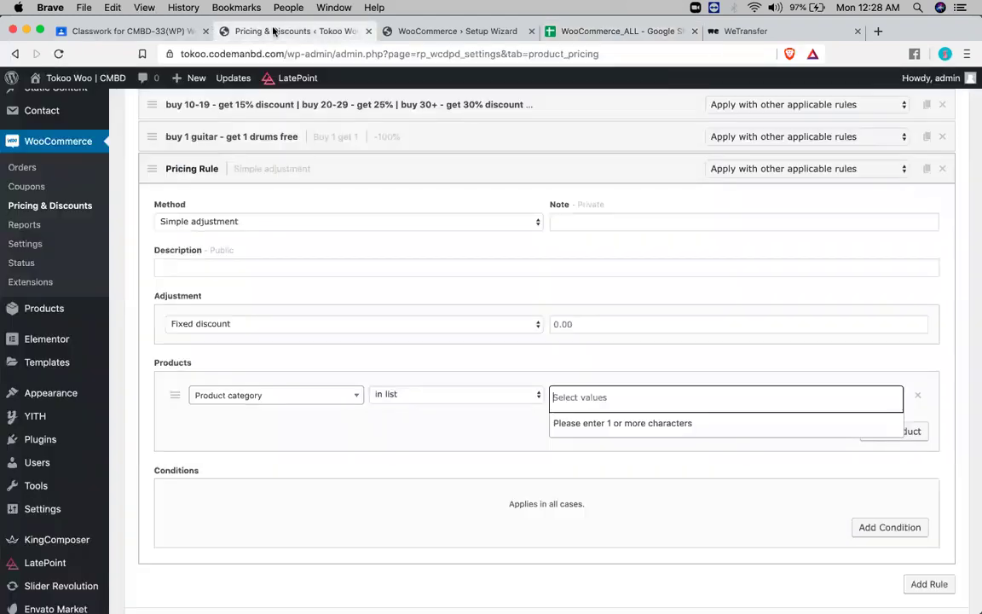
{"action": "left_click", "coordinate": [623, 223]}
{"action": "type", "text": "buy amy"}
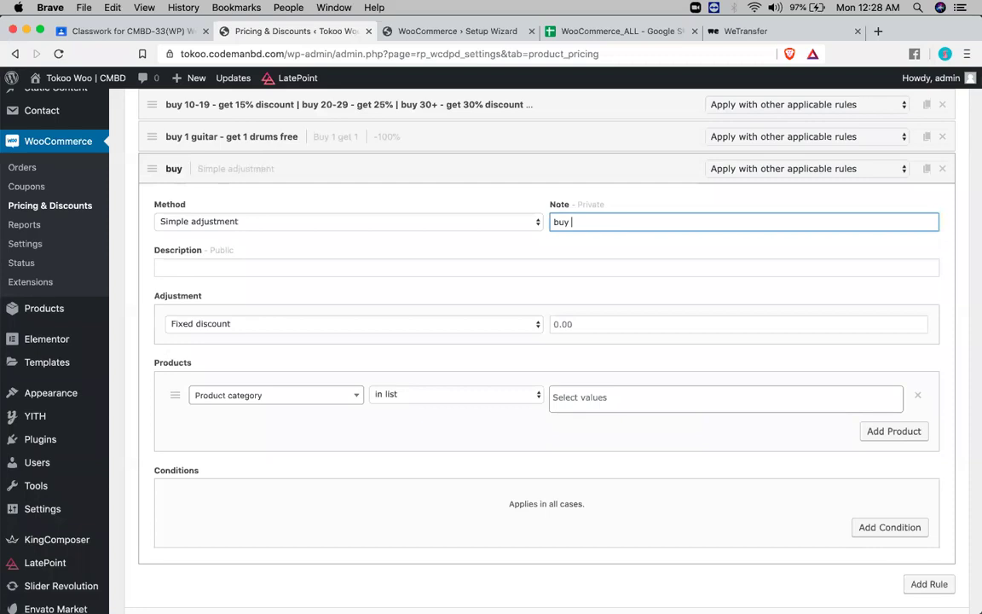
{"action": "key", "text": "BackSpace"}
{"action": "key", "text": "BackSpace"}
{"action": "key", "text": "BackSpace"}
{"action": "type", "text": "ny "}
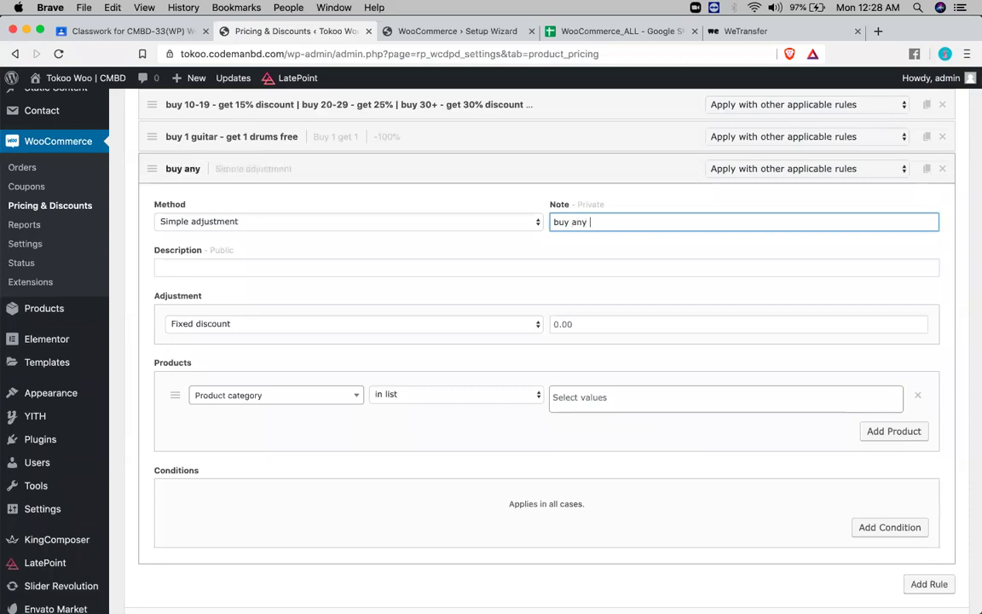
{"action": "type", "text": "nosepi"}
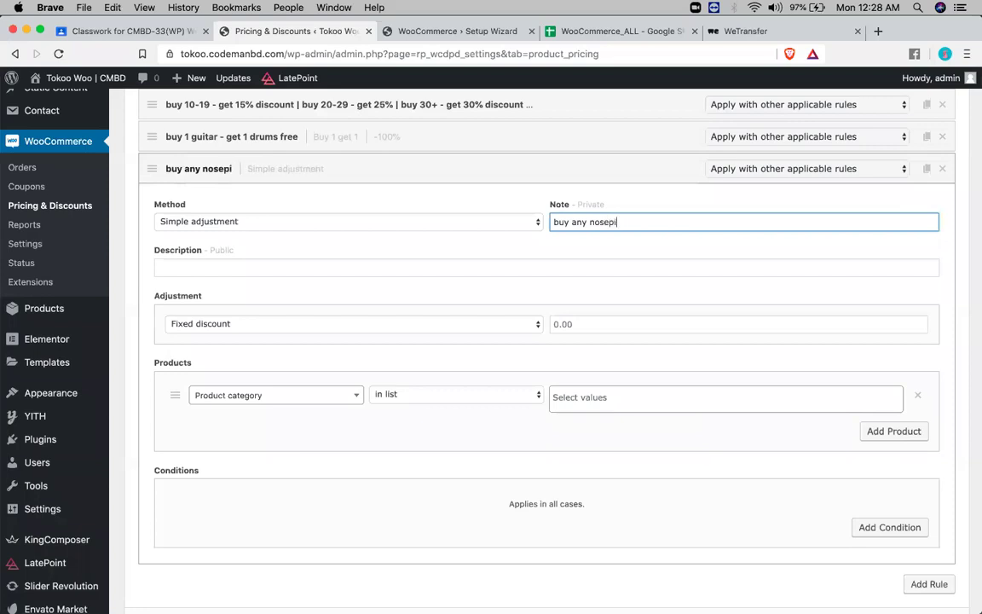
{"action": "type", "text": "n - get "}
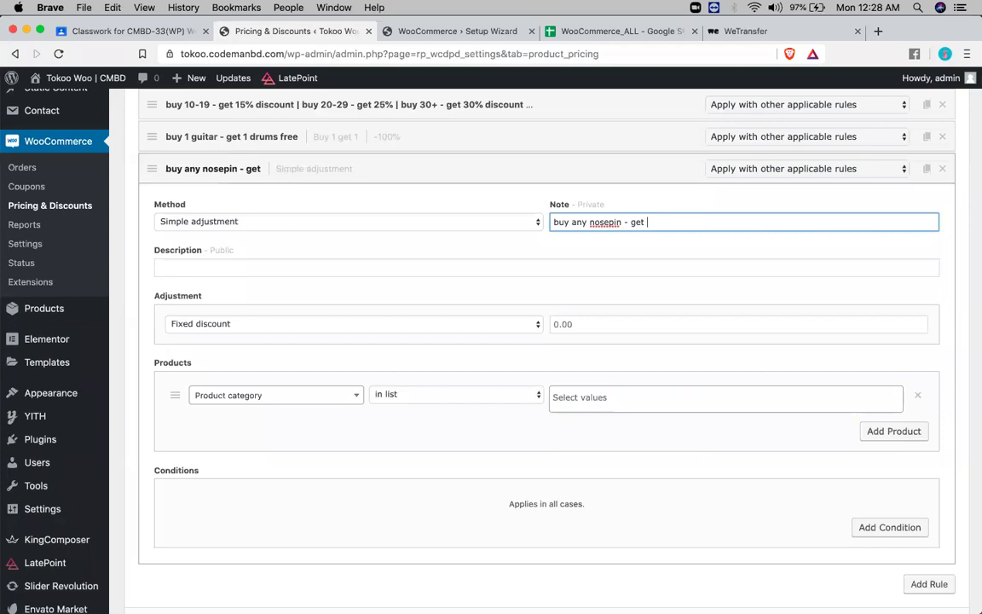
{"action": "type", "text": "inst"}
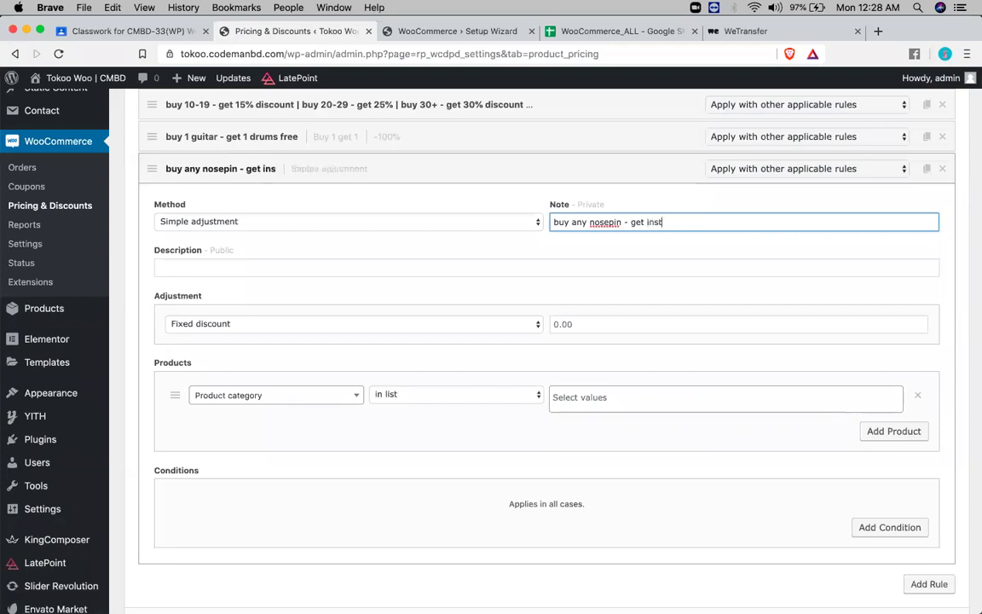
{"action": "type", "text": "ant $10 "}
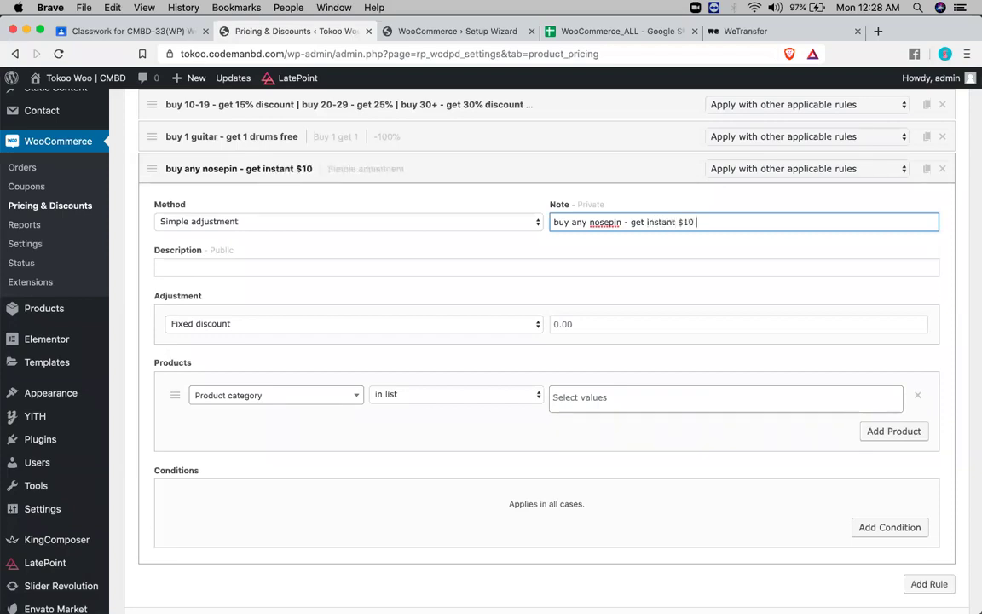
{"action": "type", "text": "discount"}
Step: Set the nosepin rule's adjustment to a fixed discount of 10
{"action": "left_click", "coordinate": [384, 324]}
{"action": "left_click", "coordinate": [384, 324]}
{"action": "left_click", "coordinate": [598, 316]}
{"action": "type", "text": "10"}
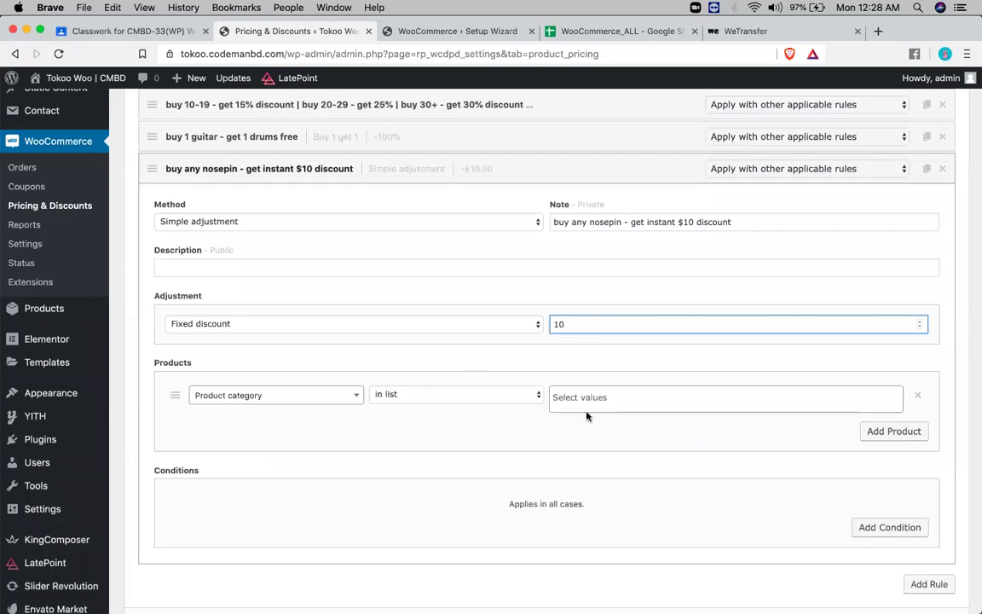
Step: Copy the nosepin rule's private note into its public description and append an opening parenthesis
{"action": "triple_click", "coordinate": [654, 219]}
{"action": "key", "text": "super+c"}
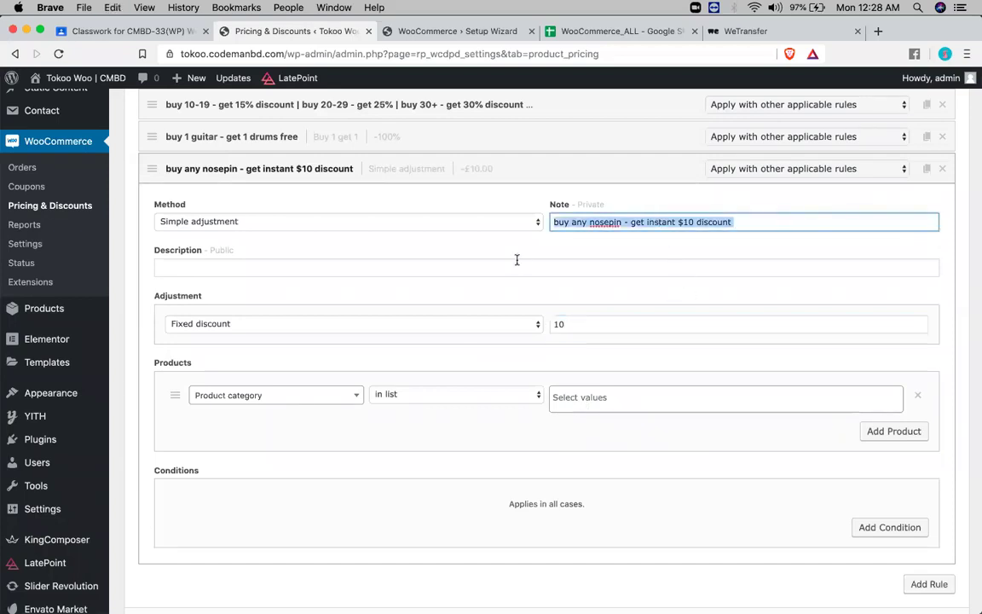
{"action": "left_click", "coordinate": [392, 271]}
{"action": "key", "text": "super+v"}
{"action": "type", "text": "("}
{"action": "key", "text": "Return"}
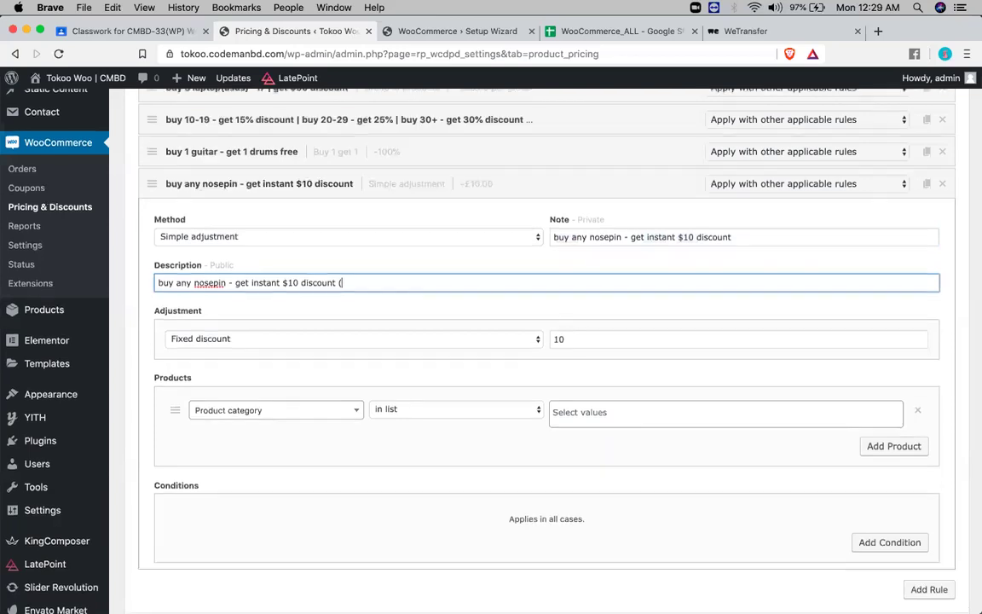
Step: Reopen the nosepin rule, complete its public description with "(eid day)" and replace the private note with the full description text
{"action": "scroll", "coordinate": [546, 341], "scroll_direction": "down", "scroll_amount": 1}
{"action": "scroll", "coordinate": [395, 283], "scroll_direction": "down", "scroll_amount": 5}
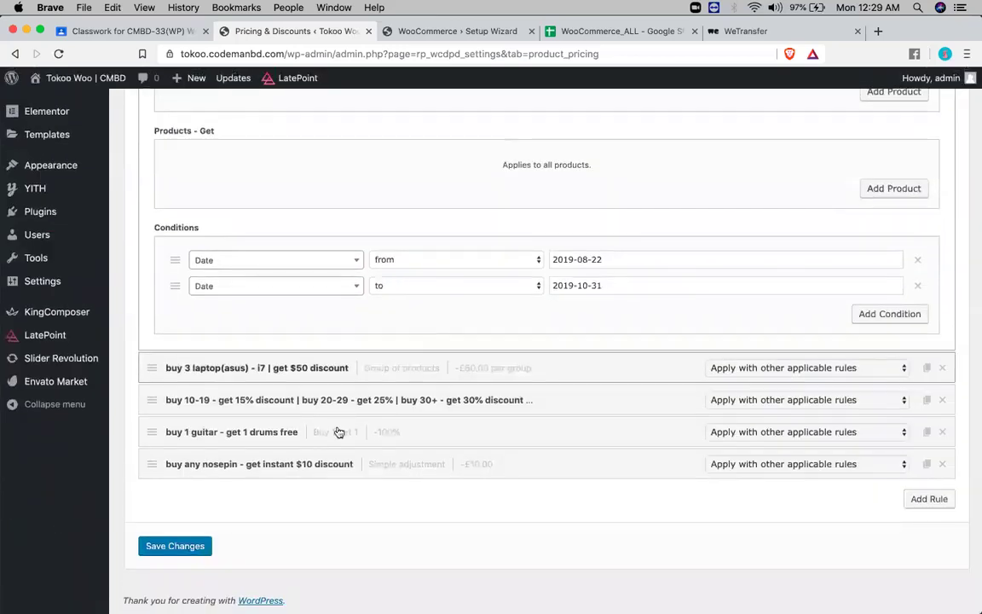
{"action": "left_click", "coordinate": [314, 465]}
{"action": "scroll", "coordinate": [487, 360], "scroll_direction": "down", "scroll_amount": 2}
{"action": "left_click", "coordinate": [410, 184]}
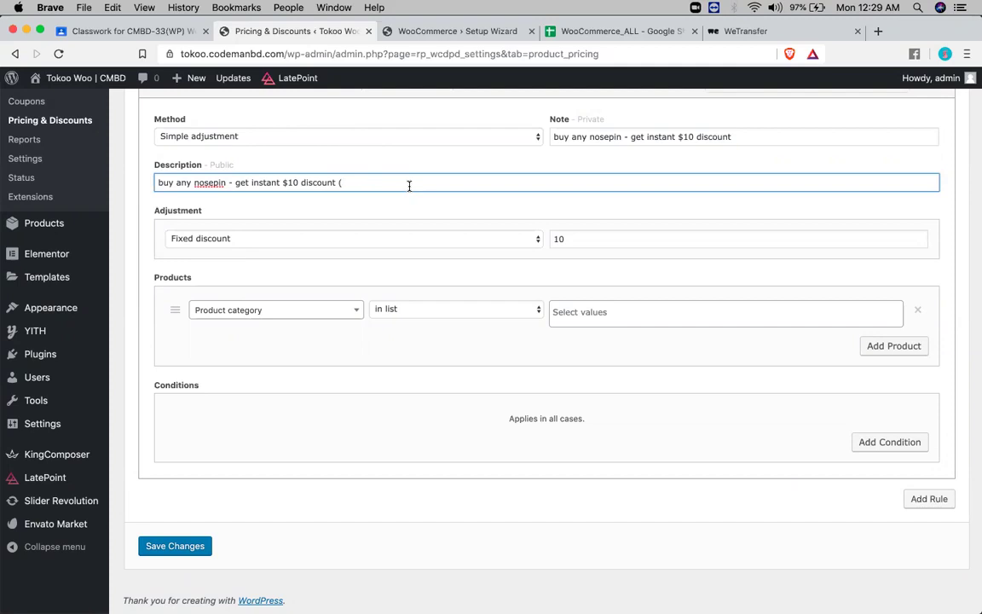
{"action": "type", "text": "eid day)"}
{"action": "key", "text": "super+a"}
{"action": "left_click", "coordinate": [627, 142]}
{"action": "key", "text": "super+a"}
{"action": "key", "text": "super+v"}
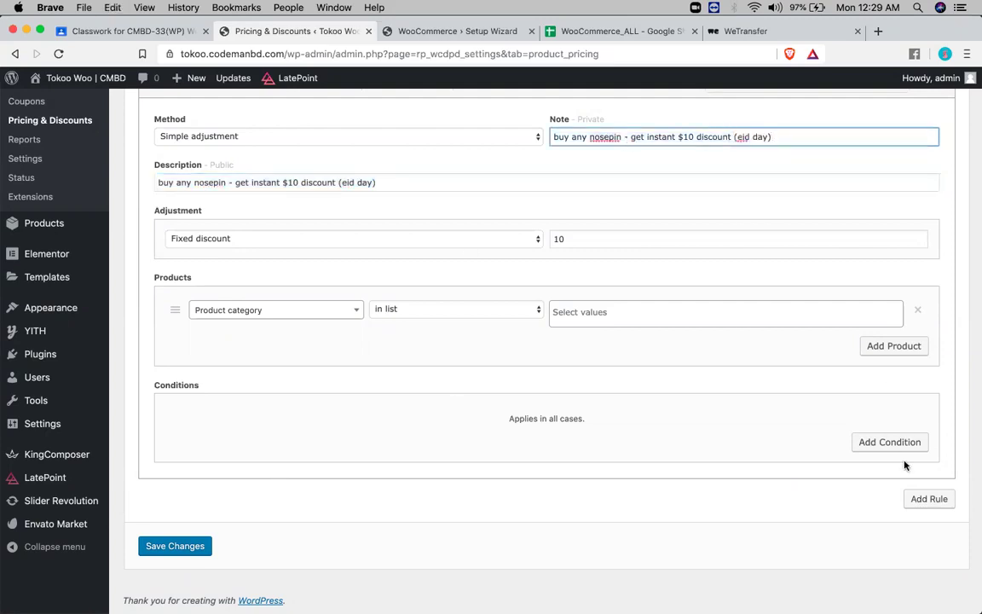
Step: Add a Date from condition with a start date to the nosepin rule and create another pricing rule
{"action": "left_click", "coordinate": [886, 442]}
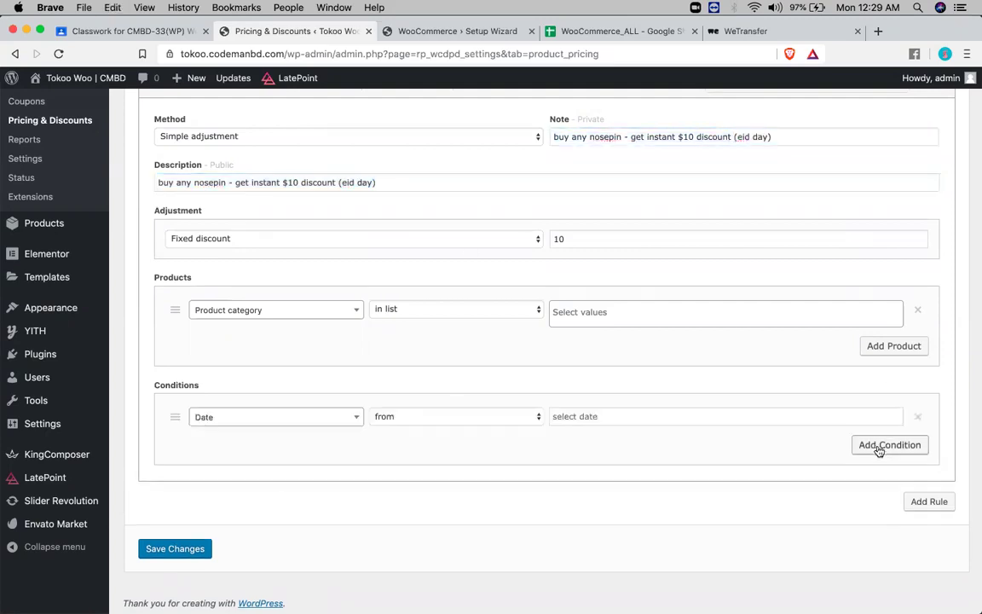
{"action": "left_click", "coordinate": [745, 413]}
{"action": "left_click", "coordinate": [704, 437]}
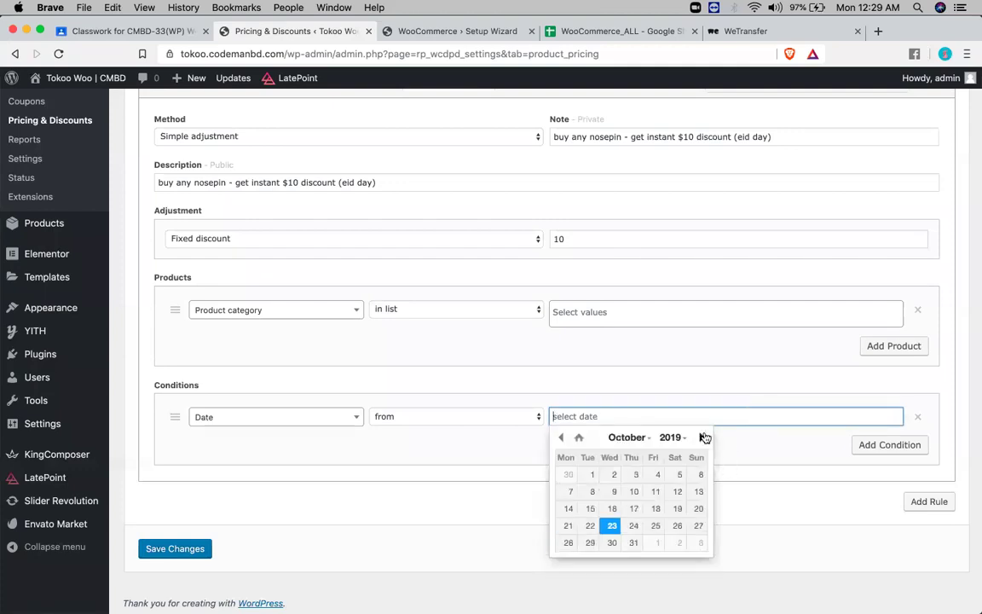
{"action": "left_click", "coordinate": [677, 491]}
{"action": "left_click", "coordinate": [929, 501]}
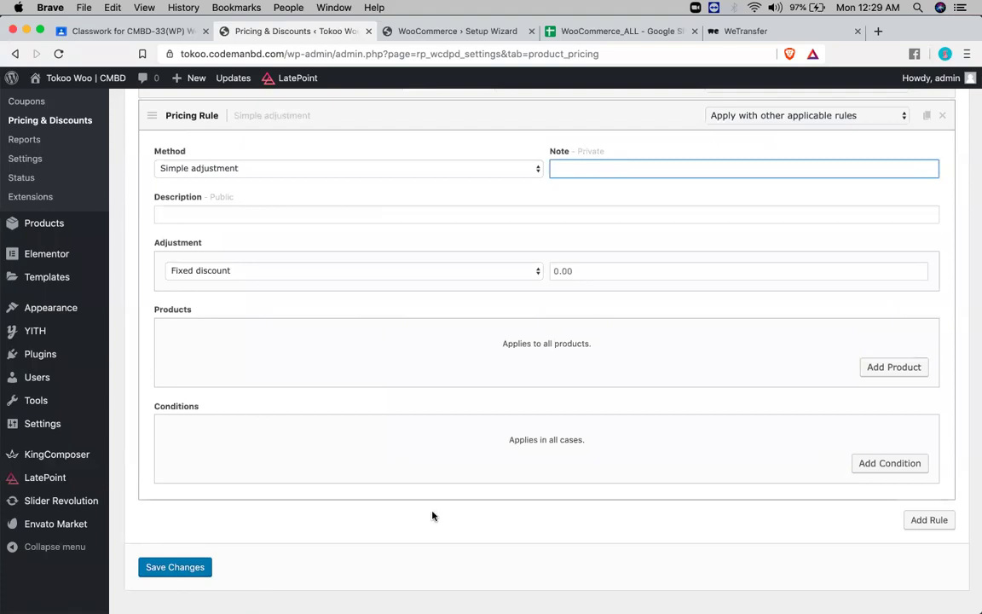
Step: Check the sheet's offer 7 heading and continue past the Payment page of the WooCommerce setup wizard with Stripe enabled
{"action": "left_click", "coordinate": [566, 31]}
{"action": "scroll", "coordinate": [419, 426], "scroll_direction": "down", "scroll_amount": 5}
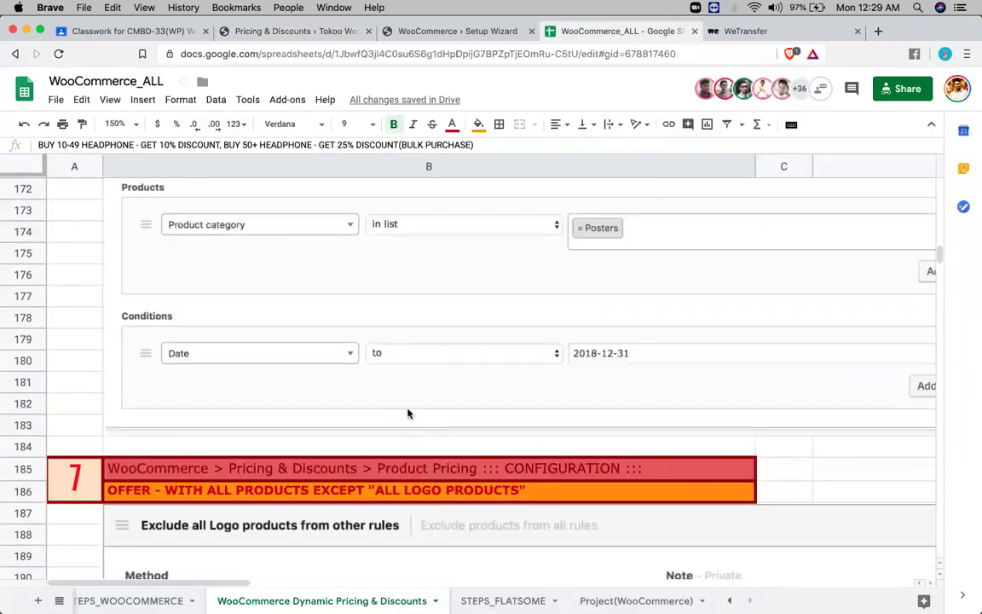
{"action": "left_click", "coordinate": [450, 31]}
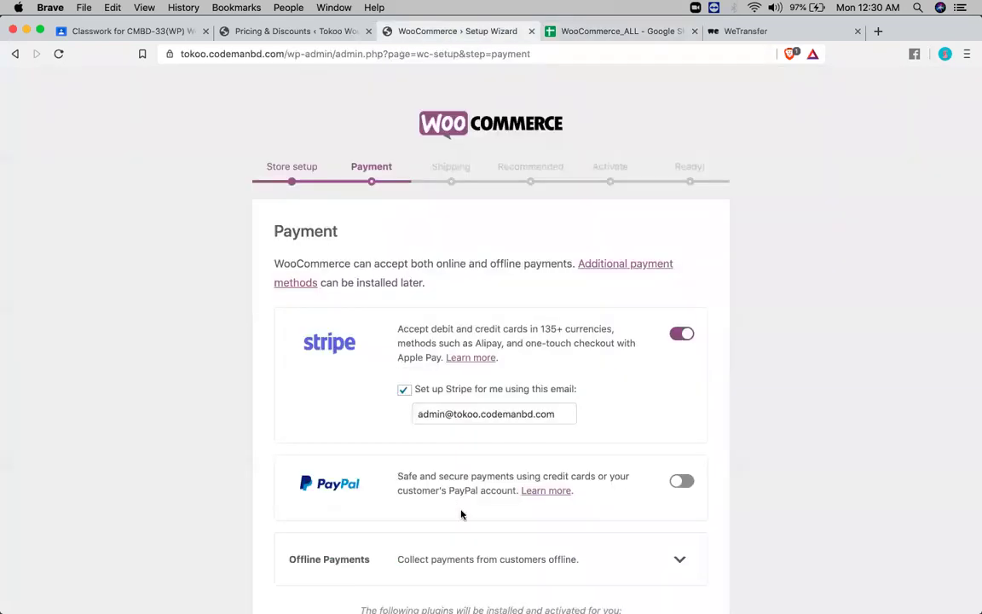
{"action": "scroll", "coordinate": [460, 515], "scroll_direction": "down", "scroll_amount": 5}
{"action": "left_click", "coordinate": [488, 557]}
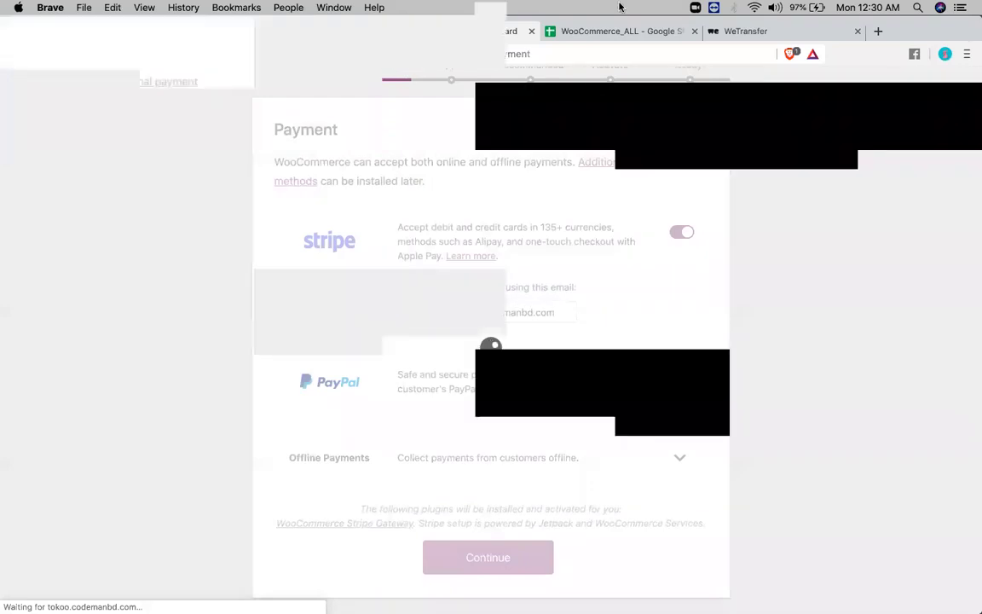
Step: Review the pricing example for a $7 extra charge on heavy products in the WooCommerce_ALL sheet
{"action": "left_click", "coordinate": [606, 32]}
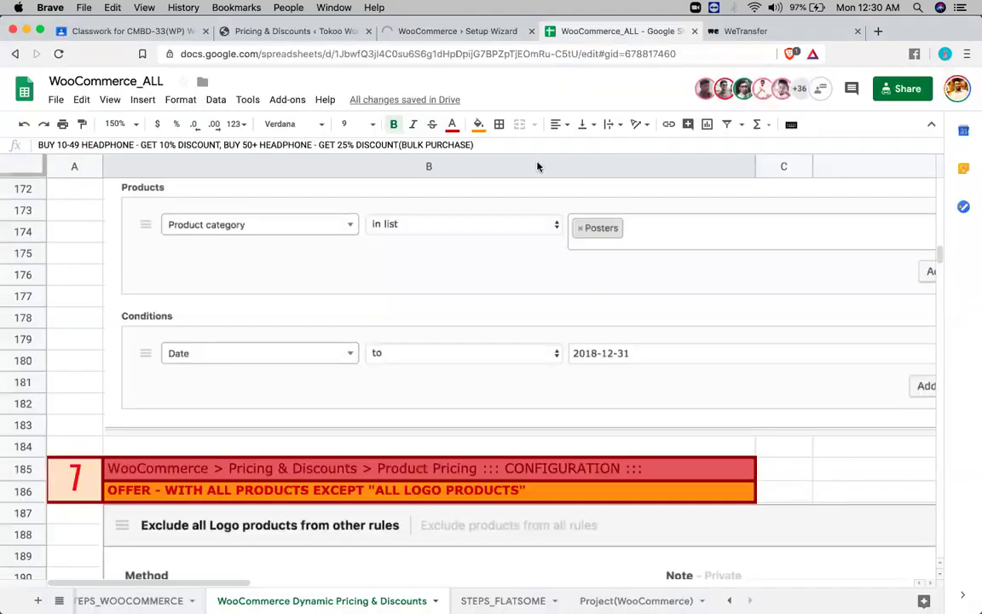
{"action": "scroll", "coordinate": [496, 249], "scroll_direction": "down", "scroll_amount": 3}
{"action": "scroll", "coordinate": [496, 250], "scroll_direction": "down", "scroll_amount": 10}
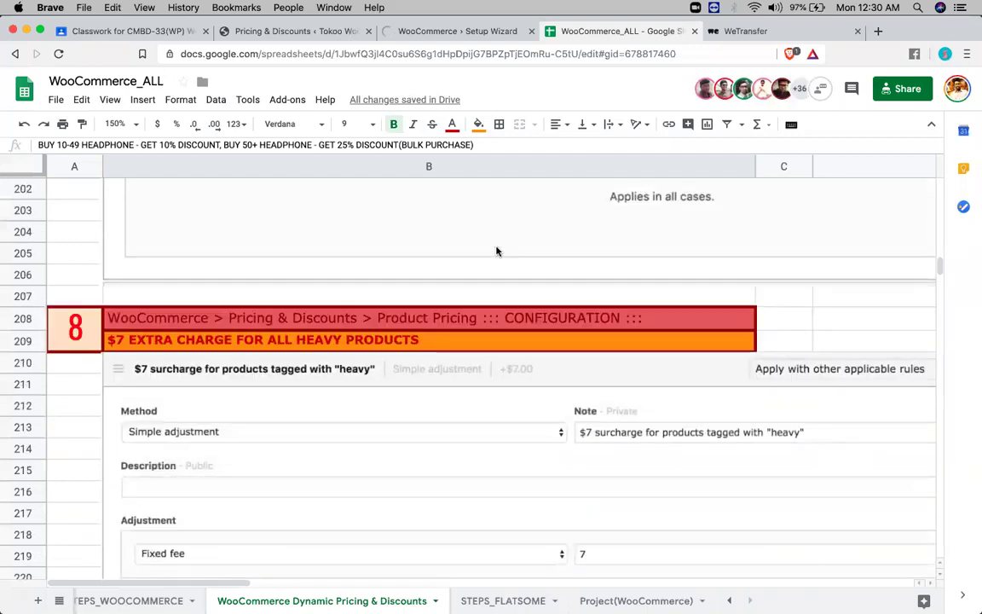
{"action": "scroll", "coordinate": [496, 250], "scroll_direction": "down", "scroll_amount": 2}
{"action": "scroll", "coordinate": [496, 250], "scroll_direction": "down", "scroll_amount": 4}
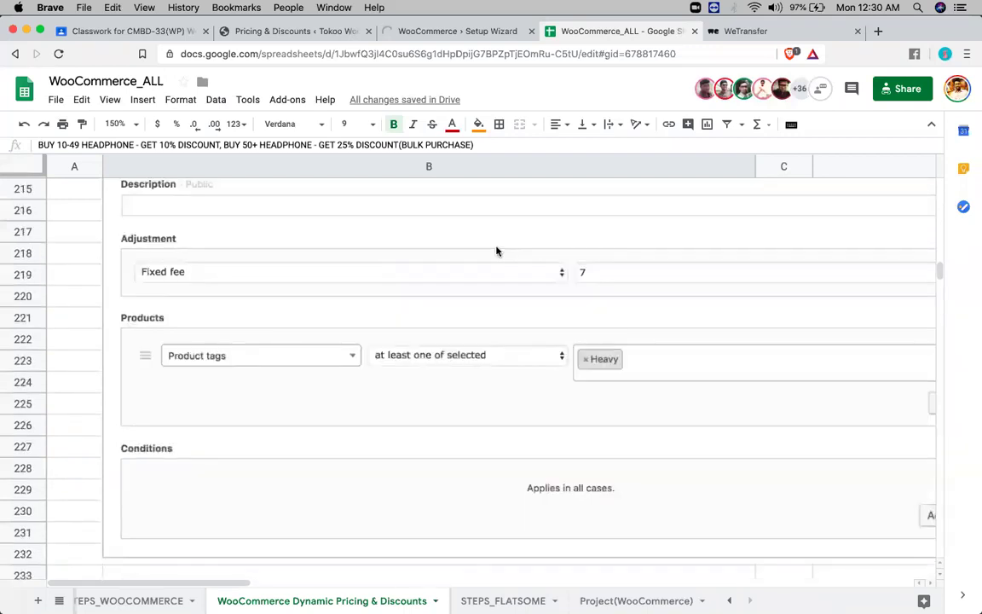
Step: Examine the sheet's offer 10 example, a Black Friday cart discount of 50% on specific product categories, including its items and date condition
{"action": "scroll", "coordinate": [496, 250], "scroll_direction": "down", "scroll_amount": 14}
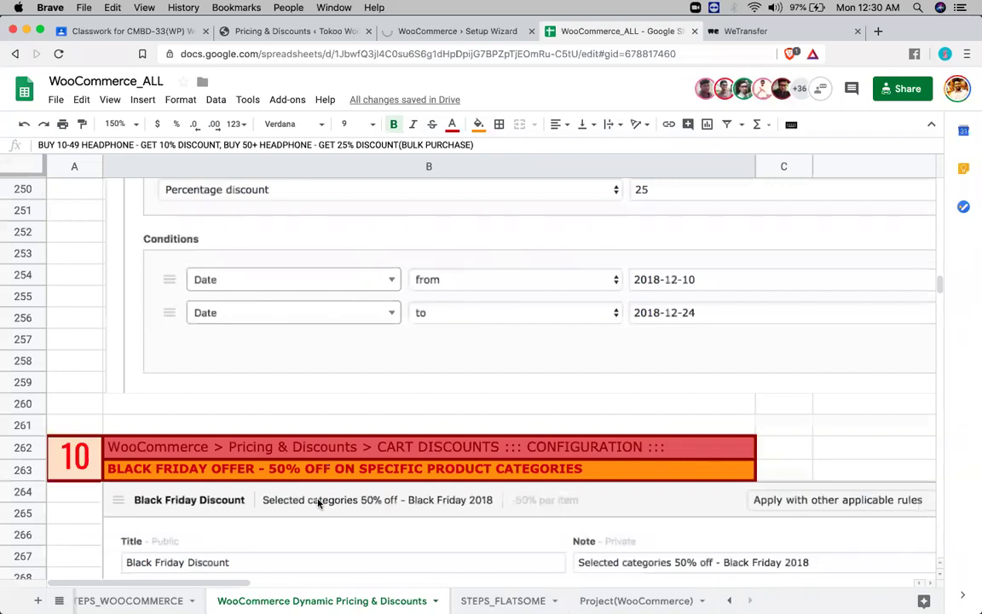
{"action": "scroll", "coordinate": [332, 424], "scroll_direction": "down", "scroll_amount": 2}
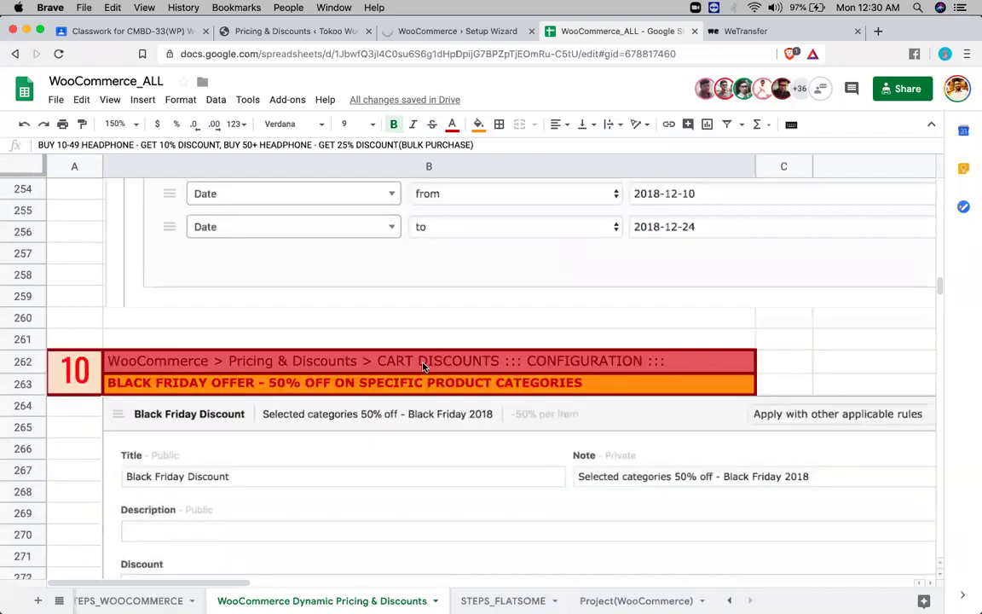
{"action": "left_click", "coordinate": [423, 366]}
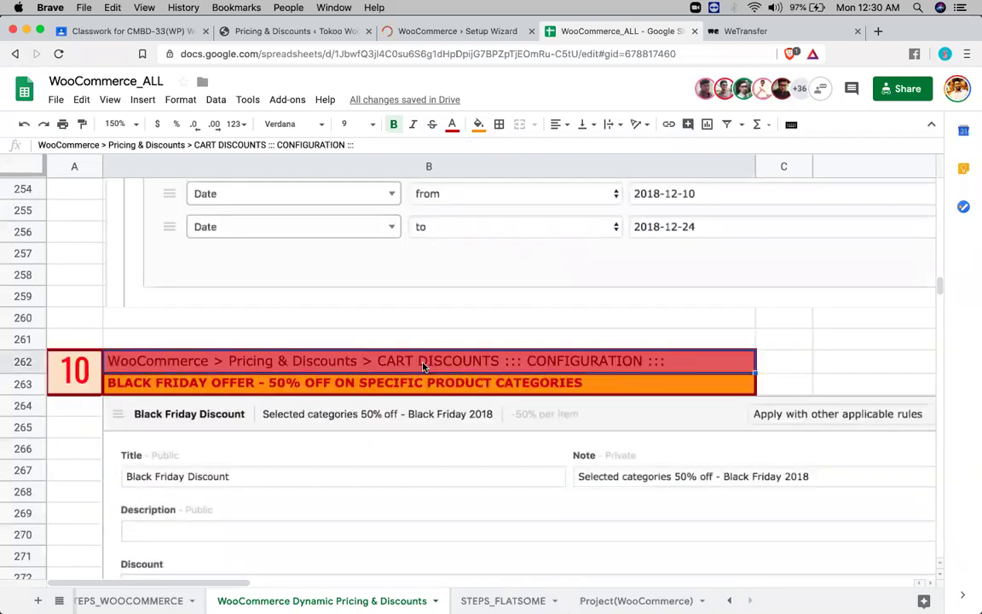
{"action": "scroll", "coordinate": [216, 307], "scroll_direction": "down", "scroll_amount": 2}
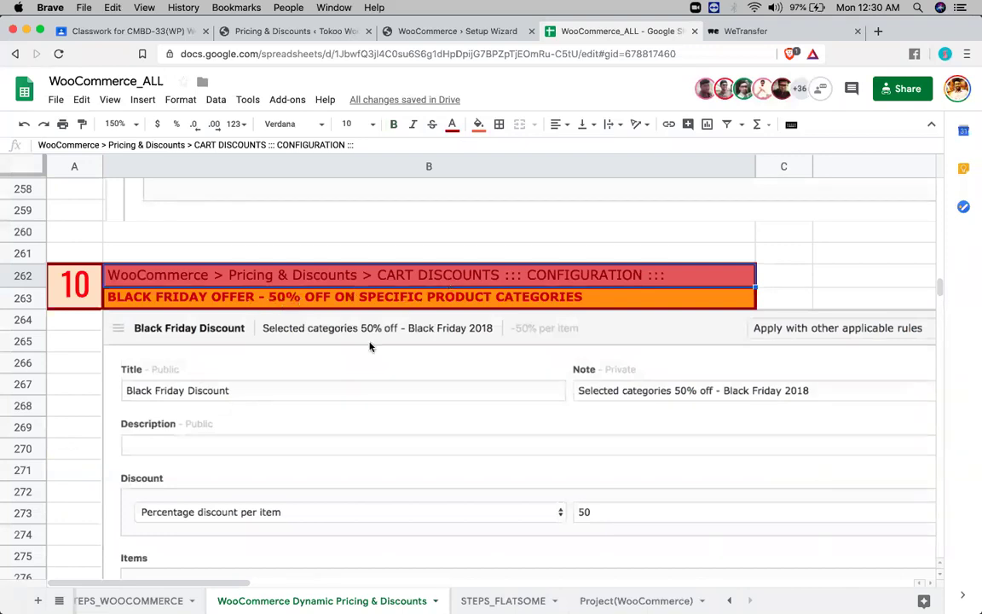
{"action": "scroll", "coordinate": [370, 346], "scroll_direction": "down", "scroll_amount": 1}
{"action": "scroll", "coordinate": [370, 346], "scroll_direction": "down", "scroll_amount": 4}
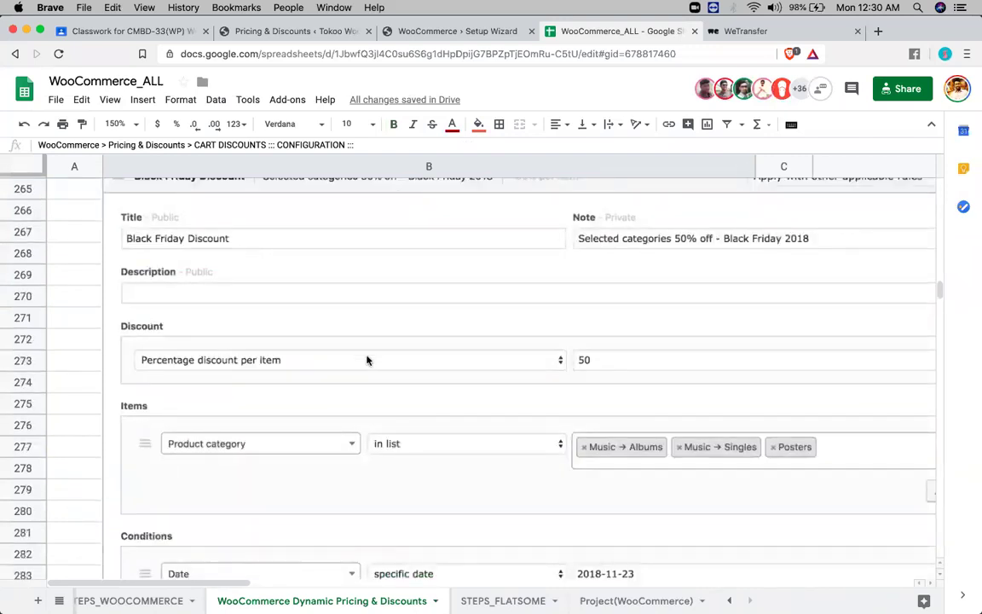
{"action": "scroll", "coordinate": [288, 264], "scroll_direction": "up", "scroll_amount": 1}
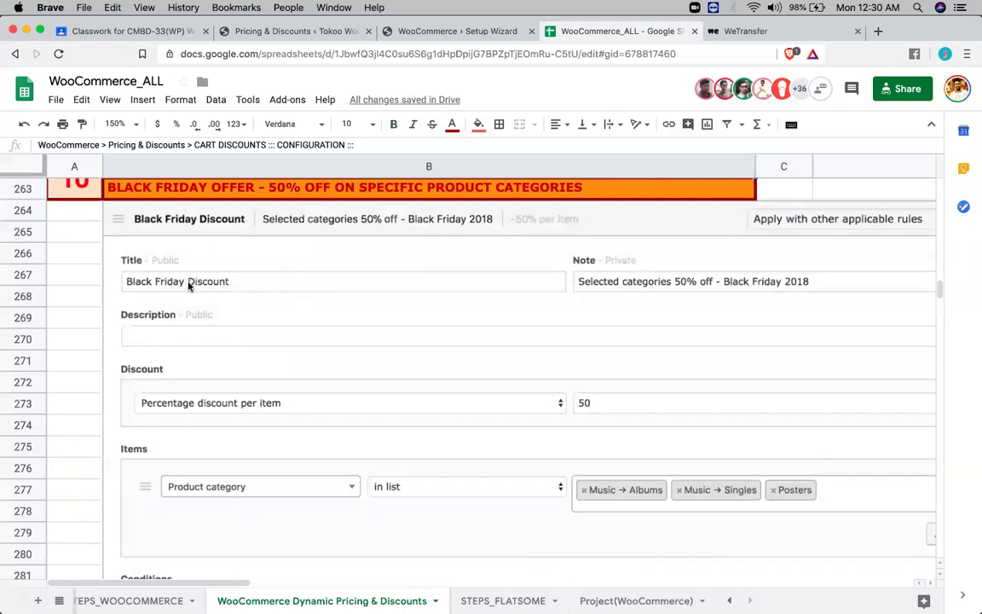
{"action": "scroll", "coordinate": [320, 312], "scroll_direction": "down", "scroll_amount": 2}
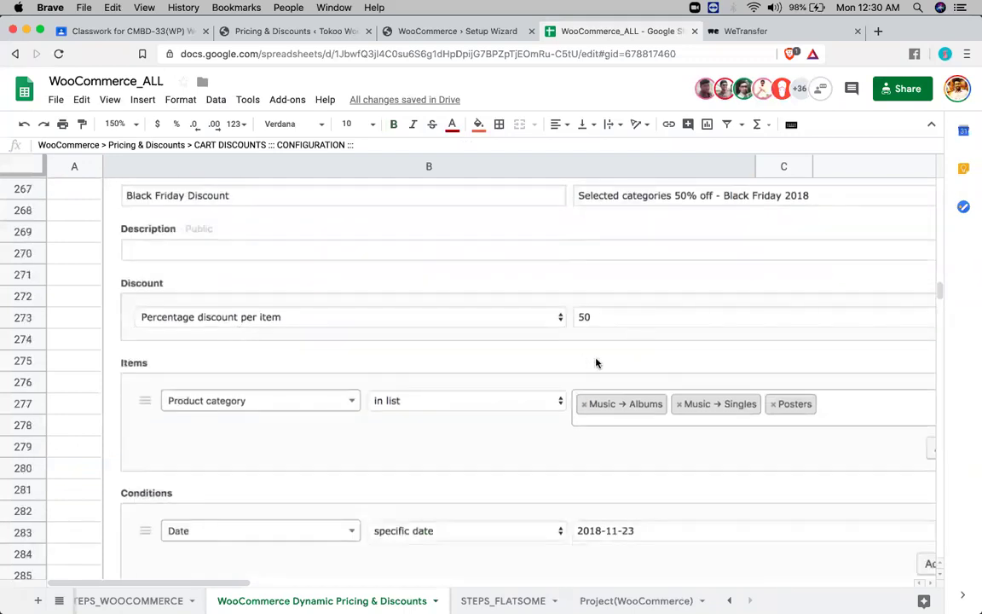
{"action": "scroll", "coordinate": [587, 377], "scroll_direction": "right", "scroll_amount": 5}
{"action": "scroll", "coordinate": [587, 377], "scroll_direction": "left", "scroll_amount": 5}
{"action": "scroll", "coordinate": [460, 371], "scroll_direction": "down", "scroll_amount": 1}
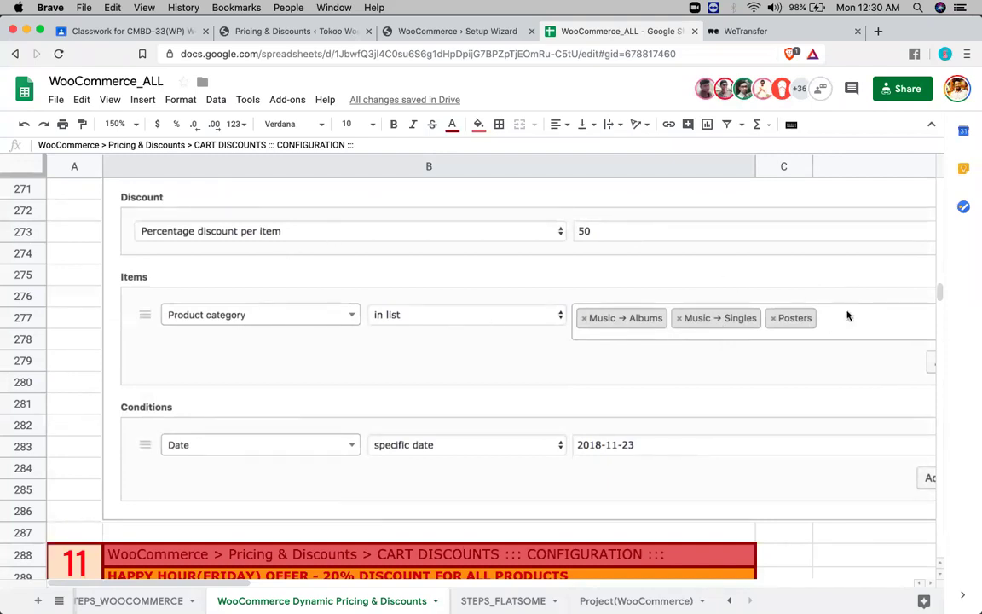
{"action": "scroll", "coordinate": [656, 317], "scroll_direction": "down", "scroll_amount": 2}
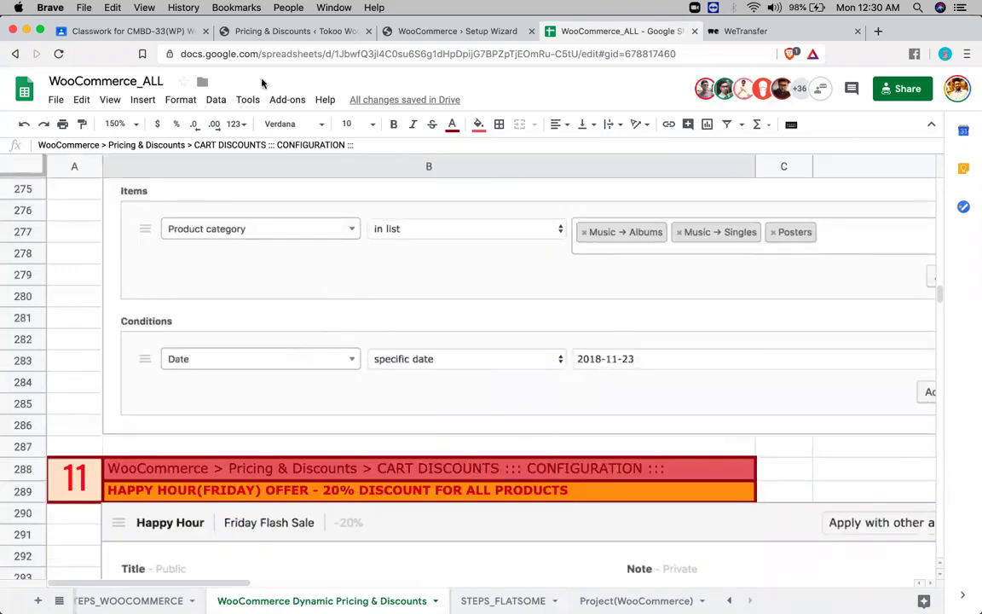
Step: Switch to the WordPress pricing settings and open the Cart Discounts section
{"action": "left_click", "coordinate": [266, 38]}
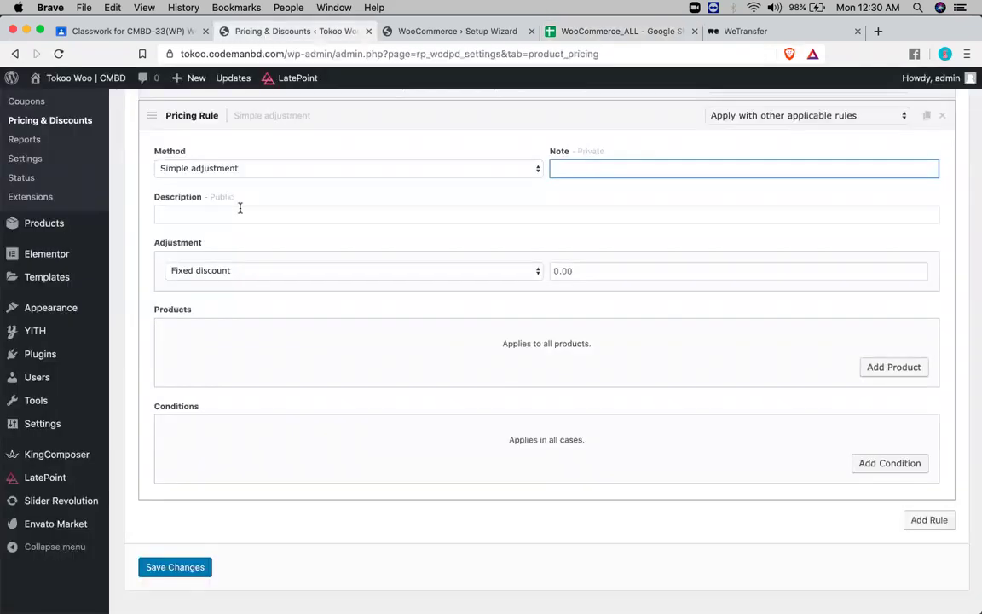
{"action": "scroll", "coordinate": [239, 206], "scroll_direction": "up", "scroll_amount": 5}
{"action": "left_click", "coordinate": [244, 120]}
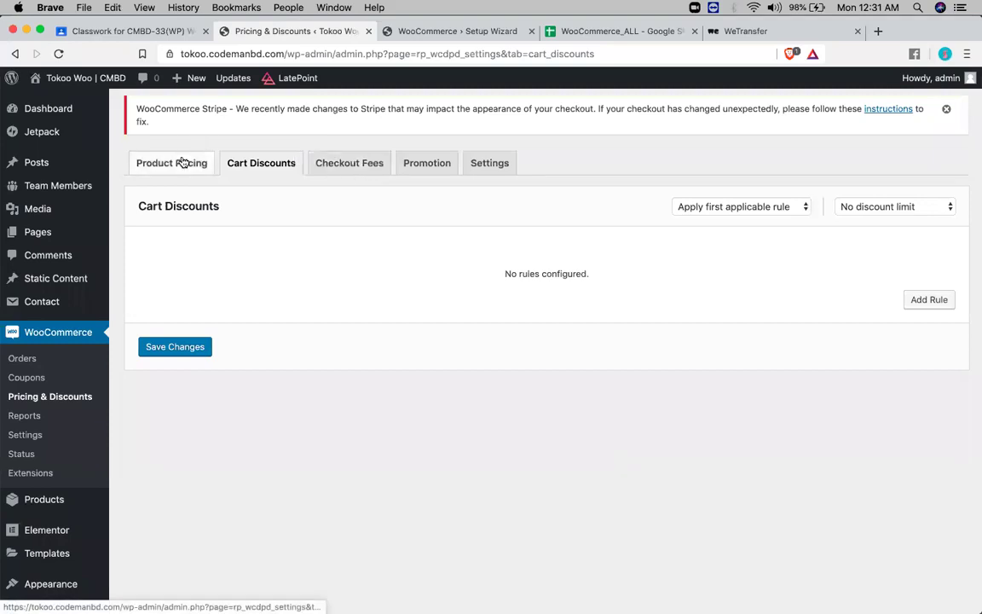
Step: Review offer 11 in the WooCommerce_ALL sheet, the Friday happy hour 20% discount, with its day and time conditions
{"action": "left_click", "coordinate": [624, 32]}
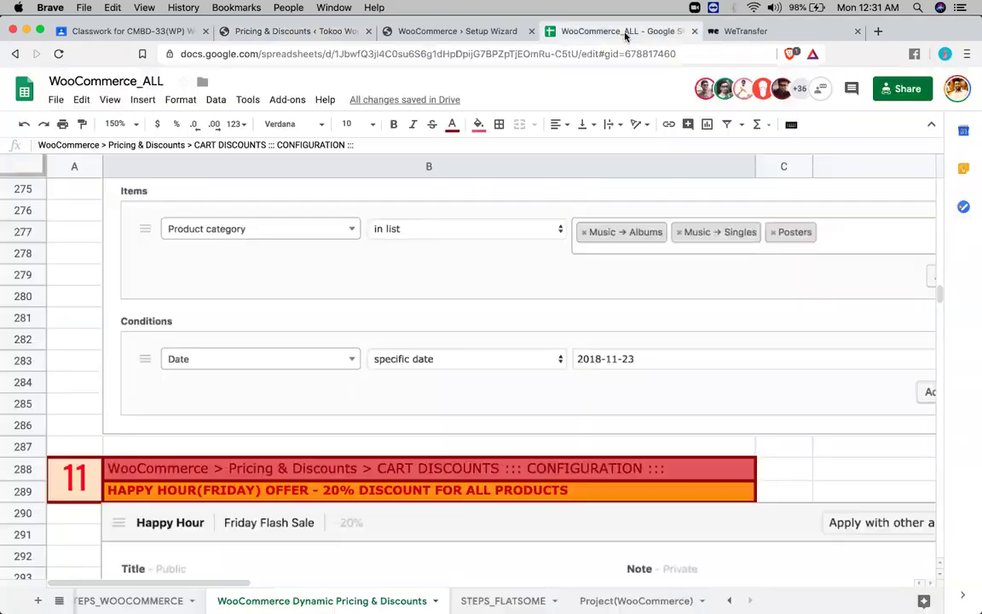
{"action": "scroll", "coordinate": [403, 436], "scroll_direction": "down", "scroll_amount": 2}
{"action": "scroll", "coordinate": [403, 436], "scroll_direction": "right", "scroll_amount": 1}
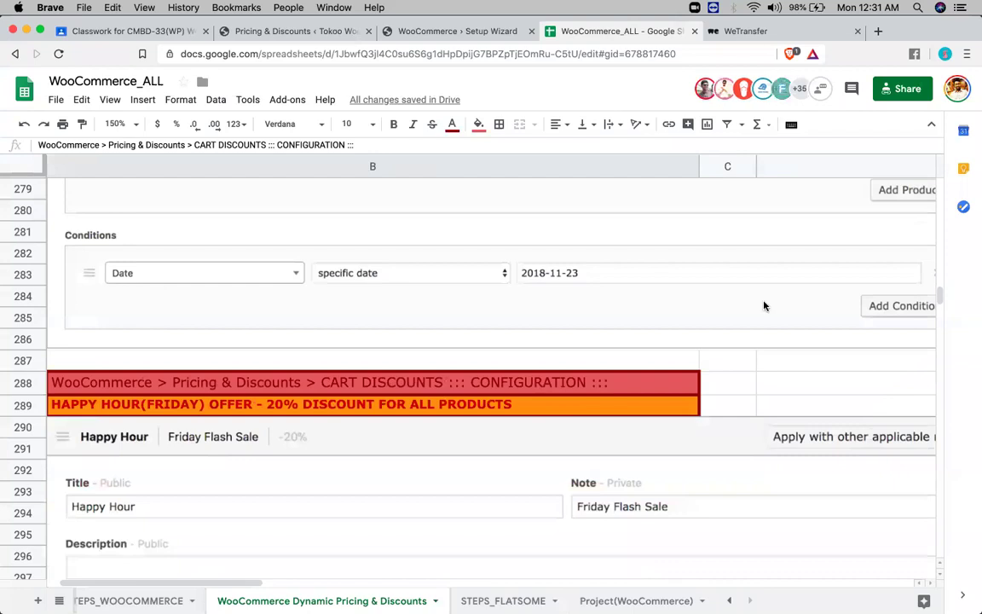
{"action": "scroll", "coordinate": [513, 322], "scroll_direction": "left", "scroll_amount": 1}
{"action": "scroll", "coordinate": [513, 322], "scroll_direction": "down", "scroll_amount": 1}
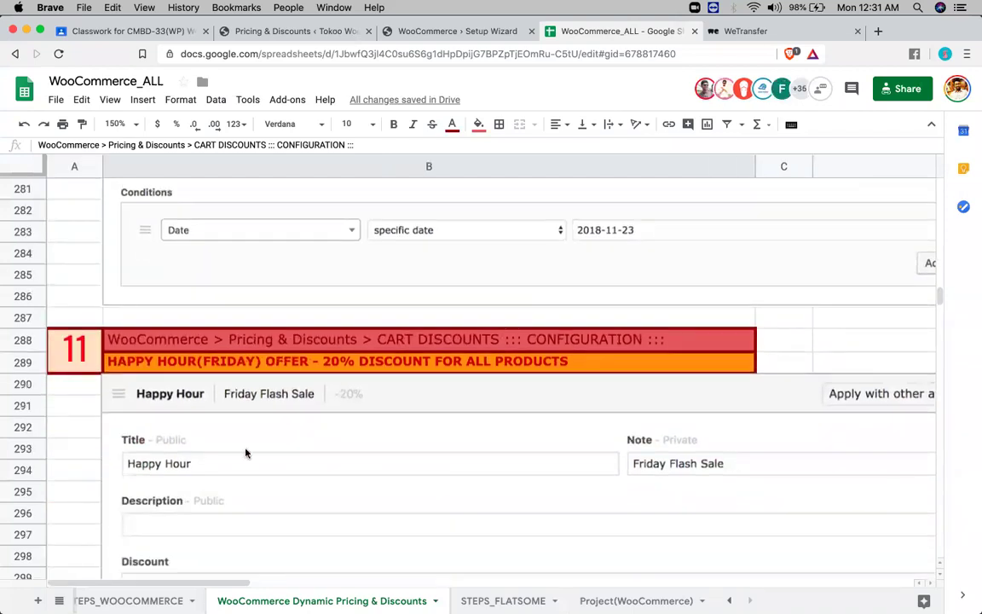
{"action": "scroll", "coordinate": [245, 452], "scroll_direction": "down", "scroll_amount": 5}
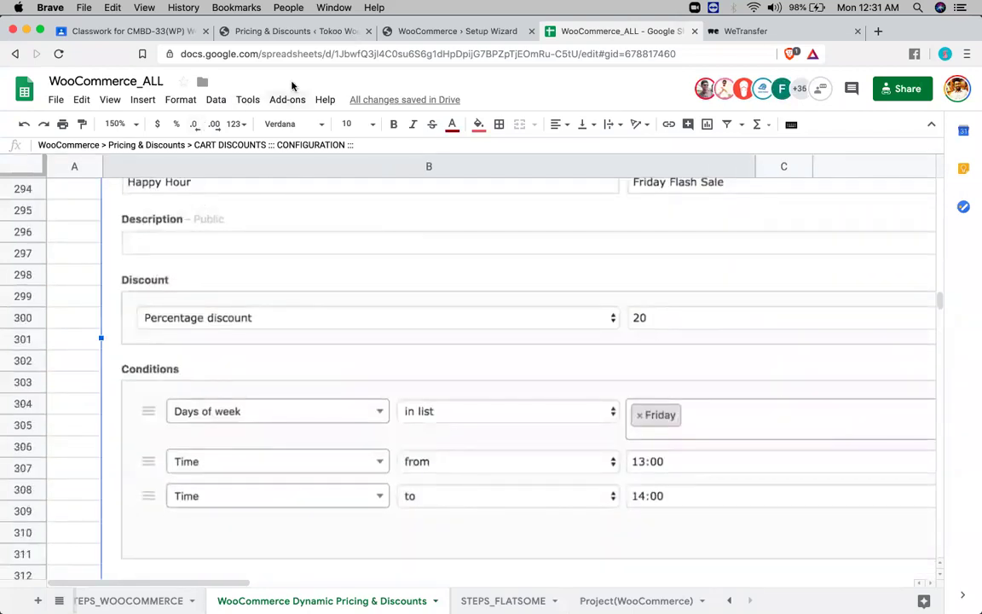
Step: Return to the WordPress pricing settings and add a new rule under Product Pricing
{"action": "left_click", "coordinate": [275, 34]}
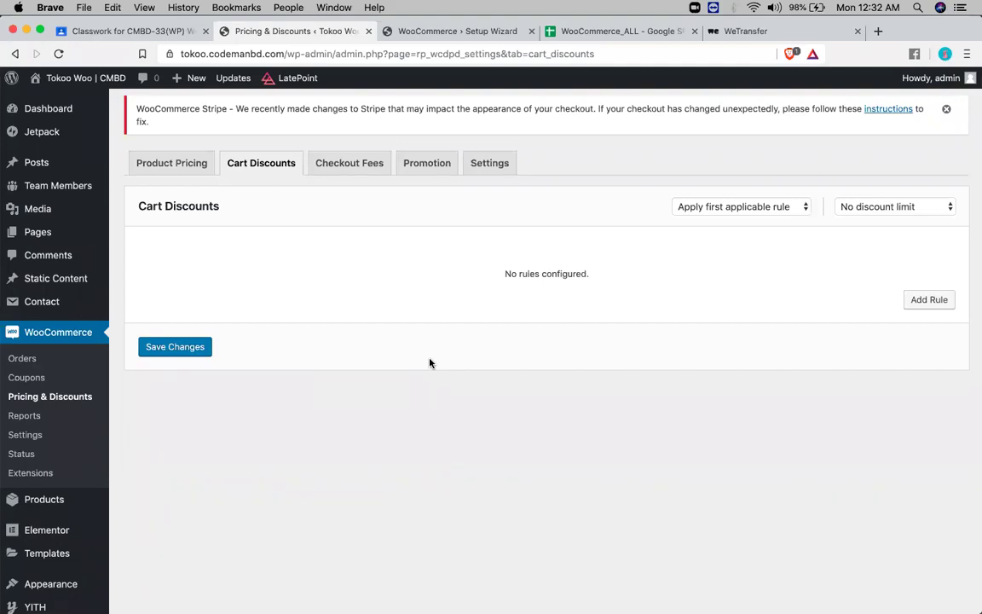
{"action": "left_click", "coordinate": [156, 166]}
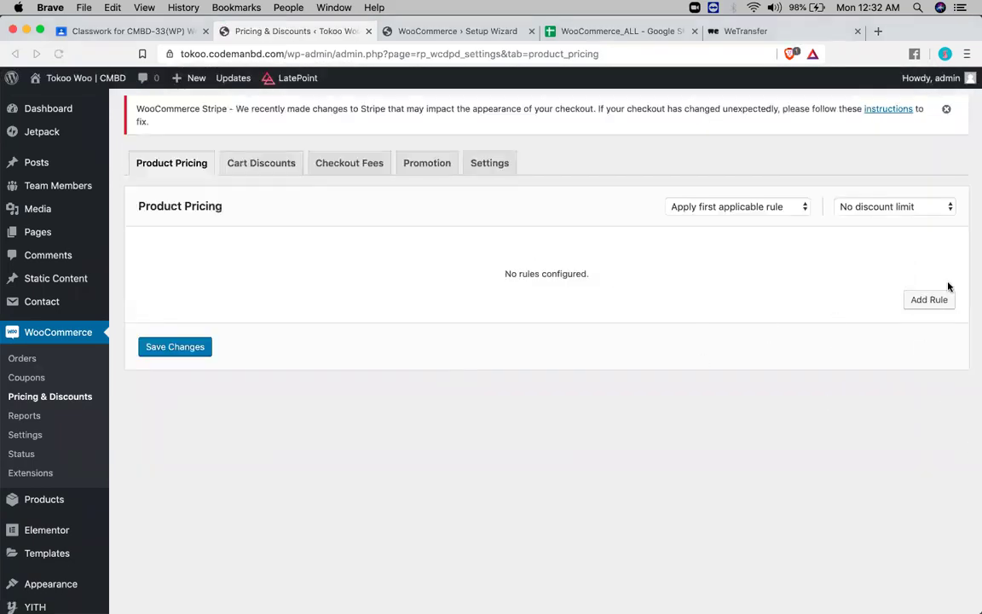
{"action": "left_click", "coordinate": [929, 300]}
{"action": "scroll", "coordinate": [426, 315], "scroll_direction": "down", "scroll_amount": 3}
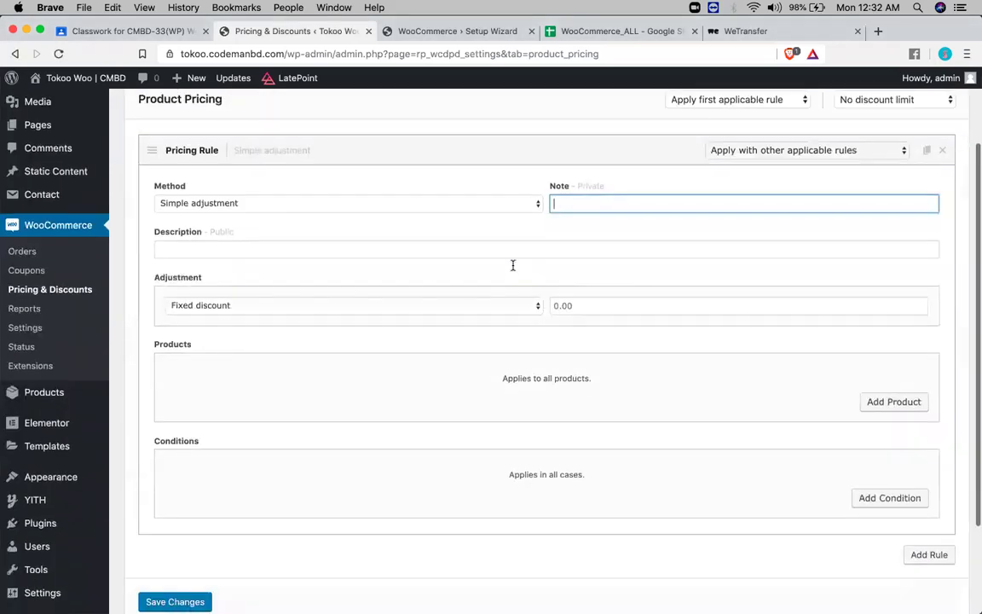
Step: Enter "without wp - get all product 80% discount" as the new pricing rule's private note
{"action": "type", "text": "with"}
{"action": "key", "text": "BackSpace"}
{"action": "key", "text": "BackSpace"}
{"action": "key", "text": "BackSpace"}
{"action": "type", "text": "i"}
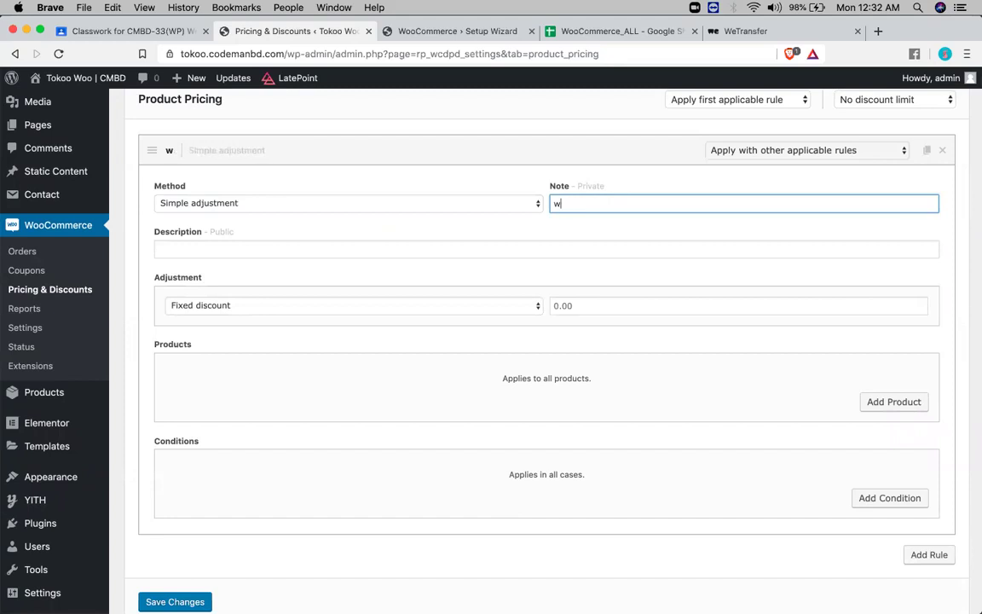
{"action": "type", "text": "thout wp "}
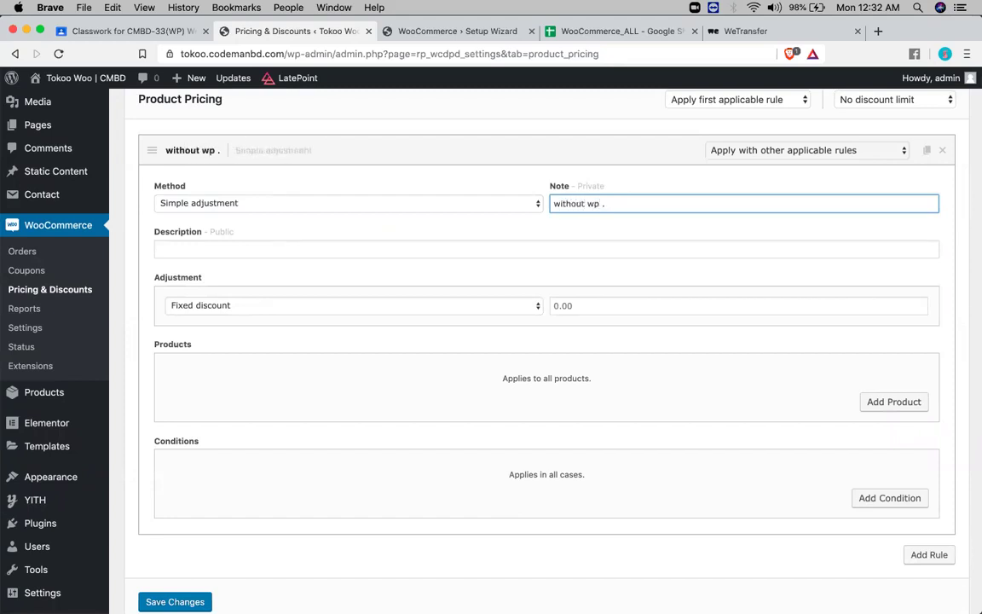
{"action": "type", "text": "- geta"}
{"action": "key", "text": "BackSpace"}
{"action": "type", "text": "all pro"}
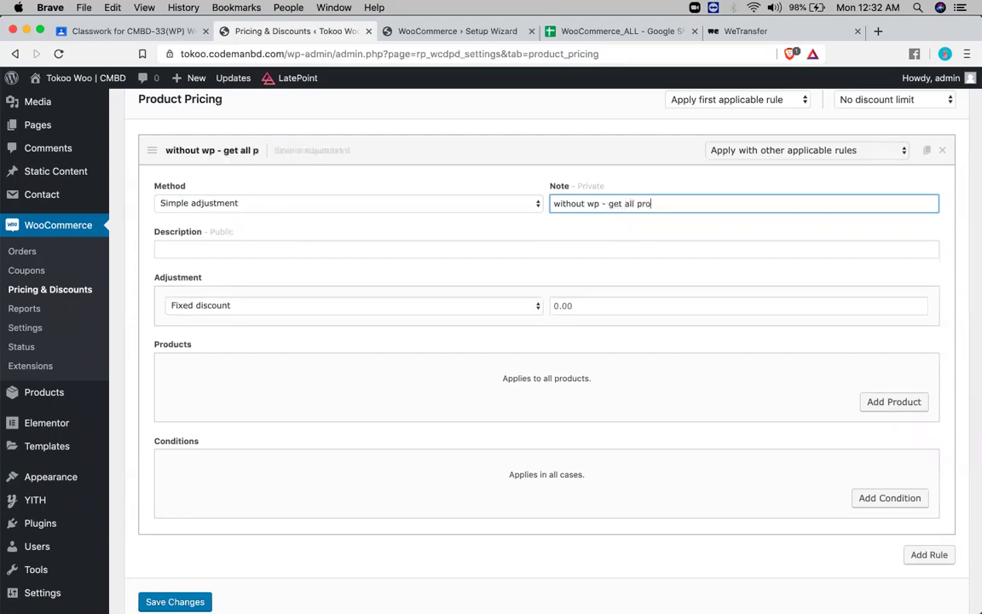
{"action": "type", "text": "duct "}
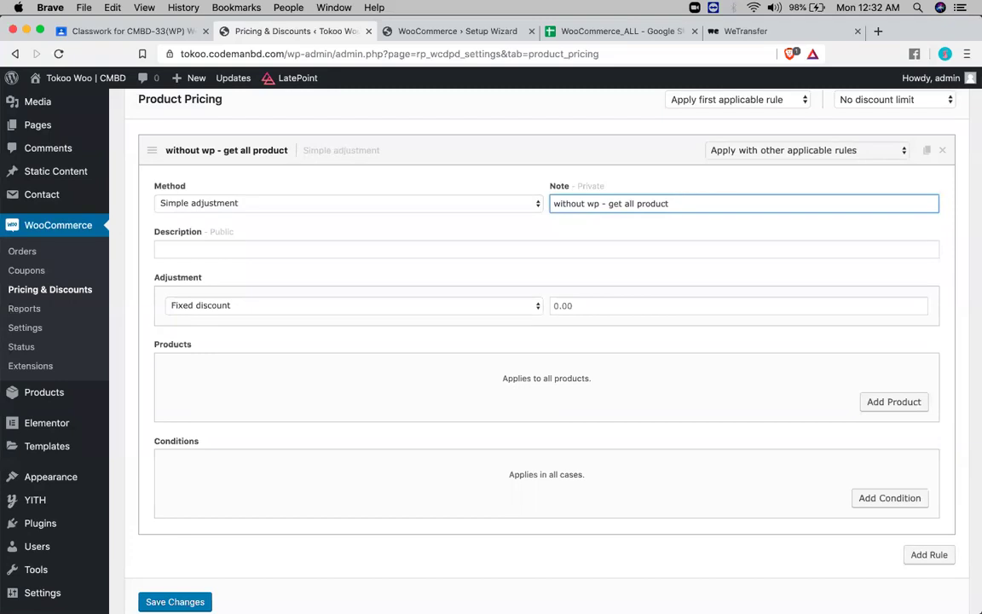
{"action": "type", "text": "80%"}
{"action": "type", "text": " disc"}
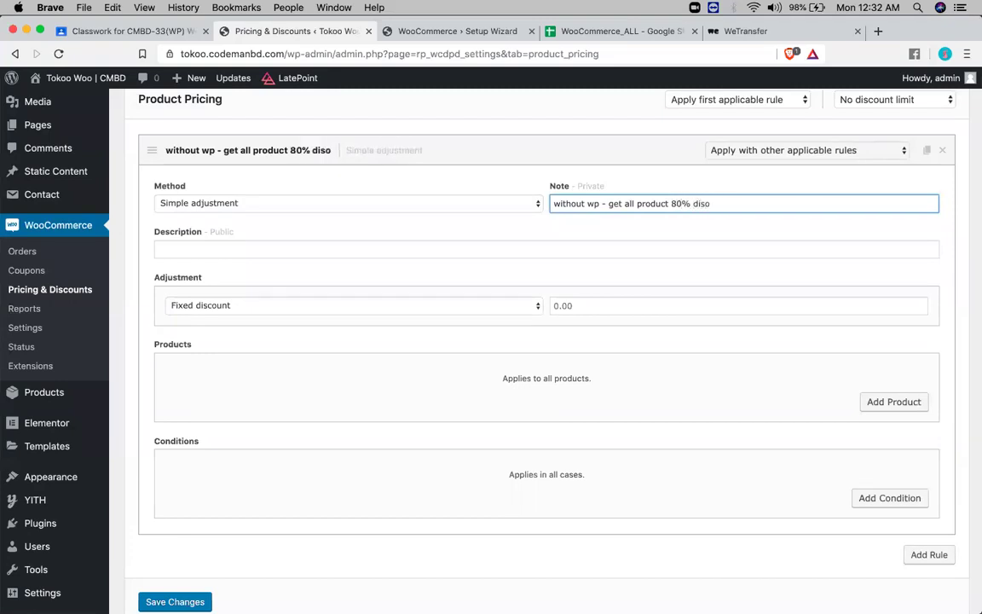
{"action": "type", "text": "ount"}
Step: Set the rule's adjustment to a percentage discount of 80
{"action": "scroll", "coordinate": [484, 270], "scroll_direction": "down", "scroll_amount": 1}
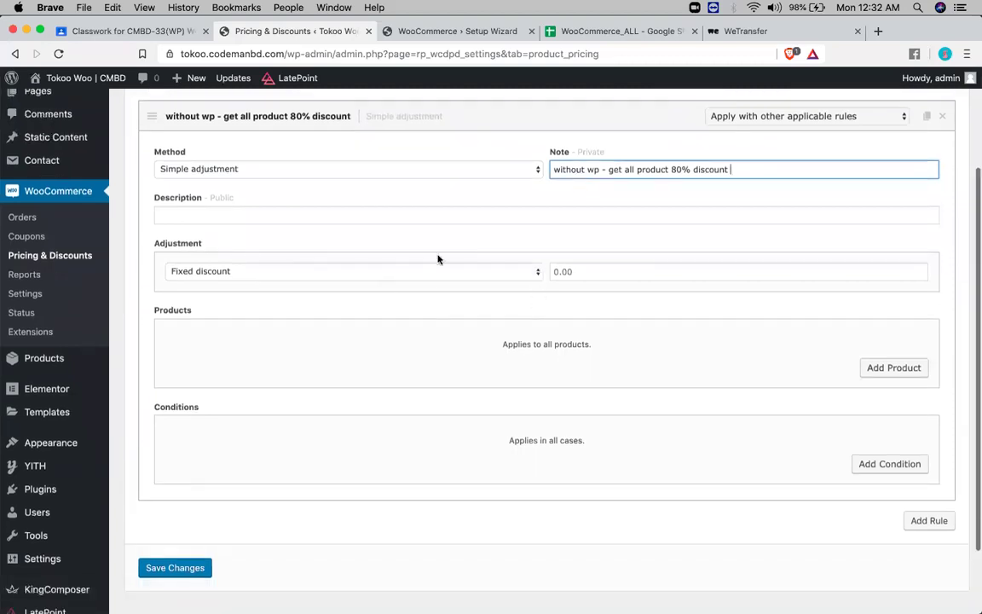
{"action": "left_click", "coordinate": [303, 278]}
{"action": "left_click", "coordinate": [304, 282]}
{"action": "left_click", "coordinate": [641, 266]}
{"action": "type", "text": "80"}
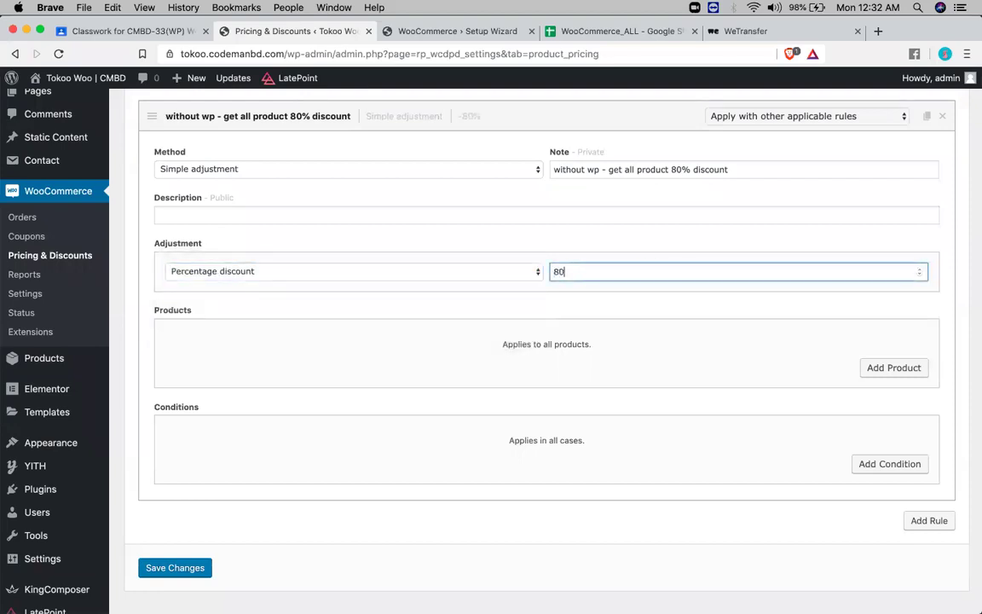
Step: Copy the private note's full text into the rule's public description
{"action": "left_click", "coordinate": [621, 173]}
{"action": "key", "text": "super+a"}
{"action": "key", "text": "super+c"}
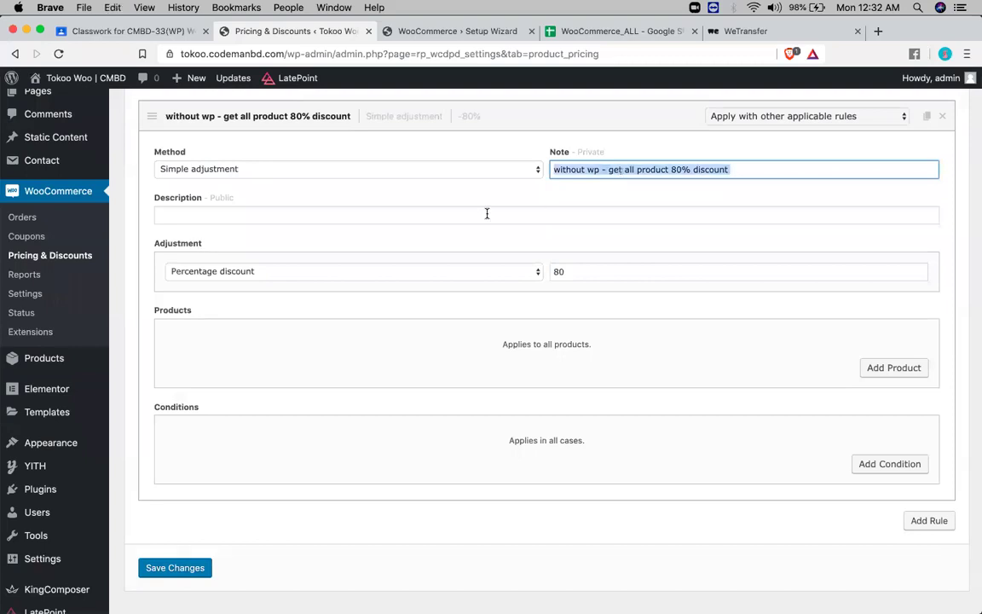
{"action": "left_click", "coordinate": [452, 218]}
{"action": "key", "text": "super+v"}
Step: Add a product filter to the 80% discount rule and set its Product comparison to "not in list"
{"action": "scroll", "coordinate": [526, 222], "scroll_direction": "down", "scroll_amount": 1}
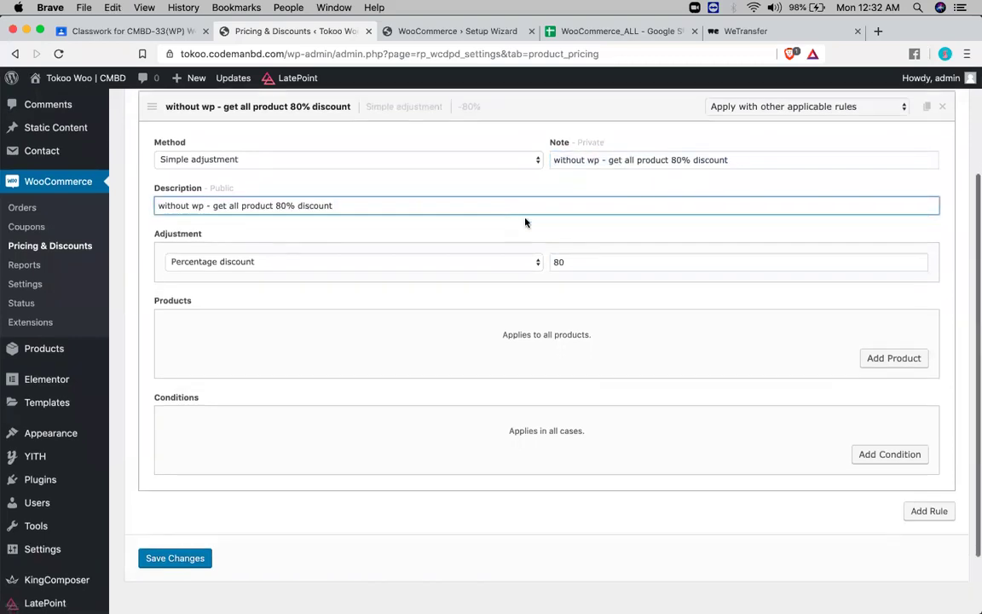
{"action": "scroll", "coordinate": [579, 182], "scroll_direction": "down", "scroll_amount": 2}
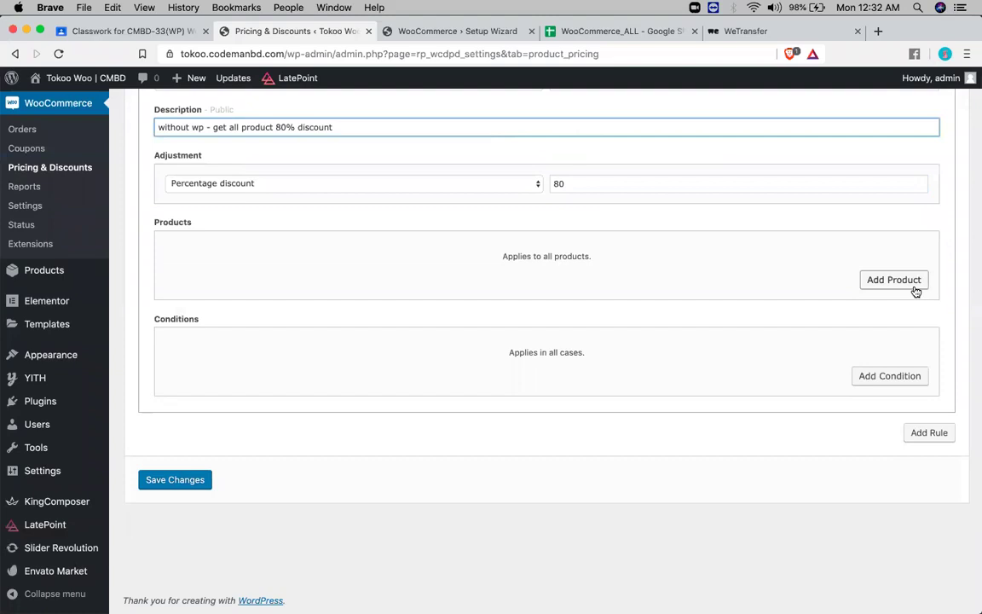
{"action": "left_click", "coordinate": [917, 291]}
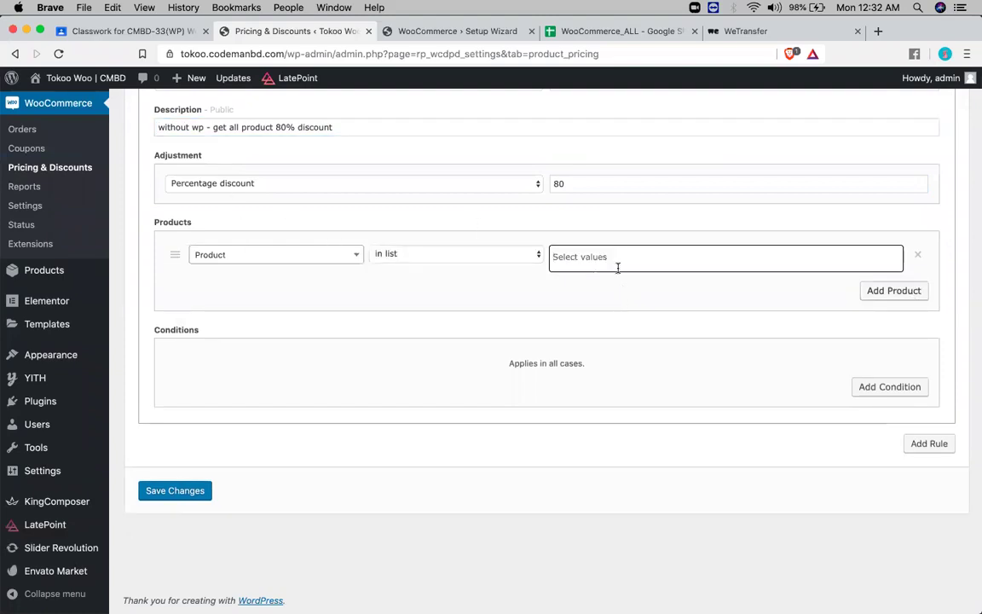
{"action": "type", "text": "wo"}
{"action": "left_click", "coordinate": [380, 253]}
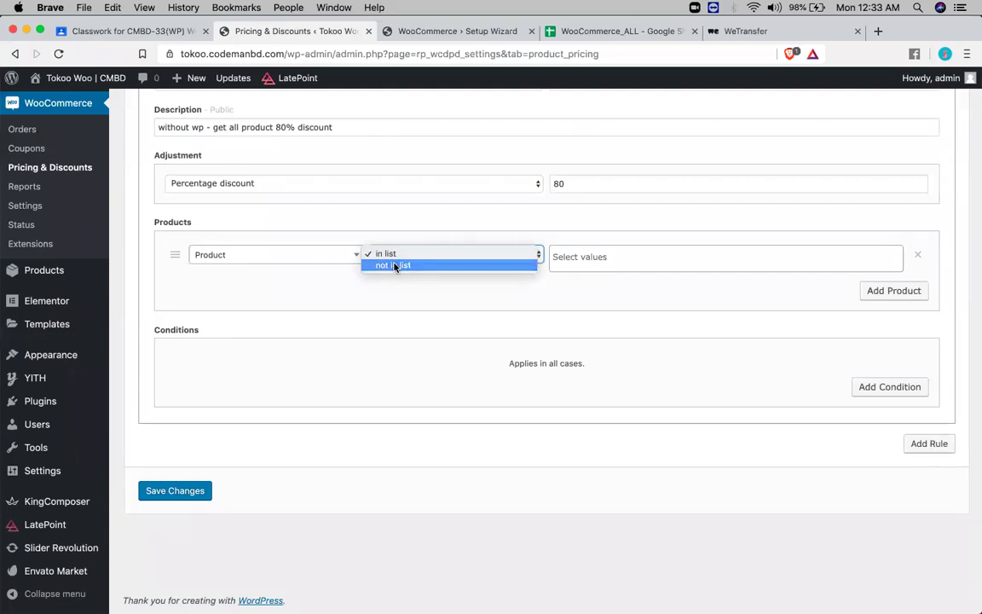
{"action": "left_click", "coordinate": [392, 265]}
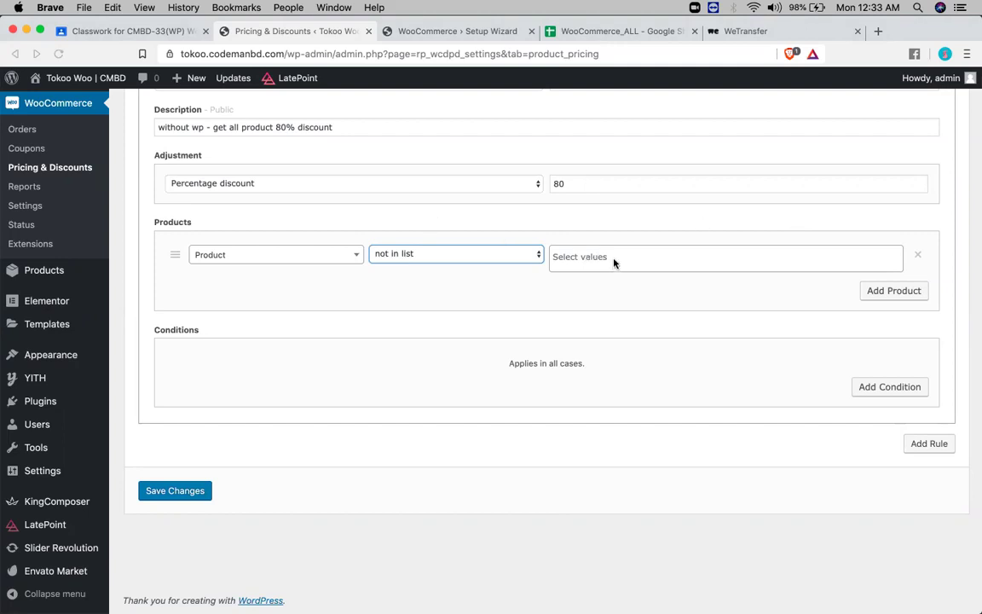
{"action": "left_click", "coordinate": [527, 254]}
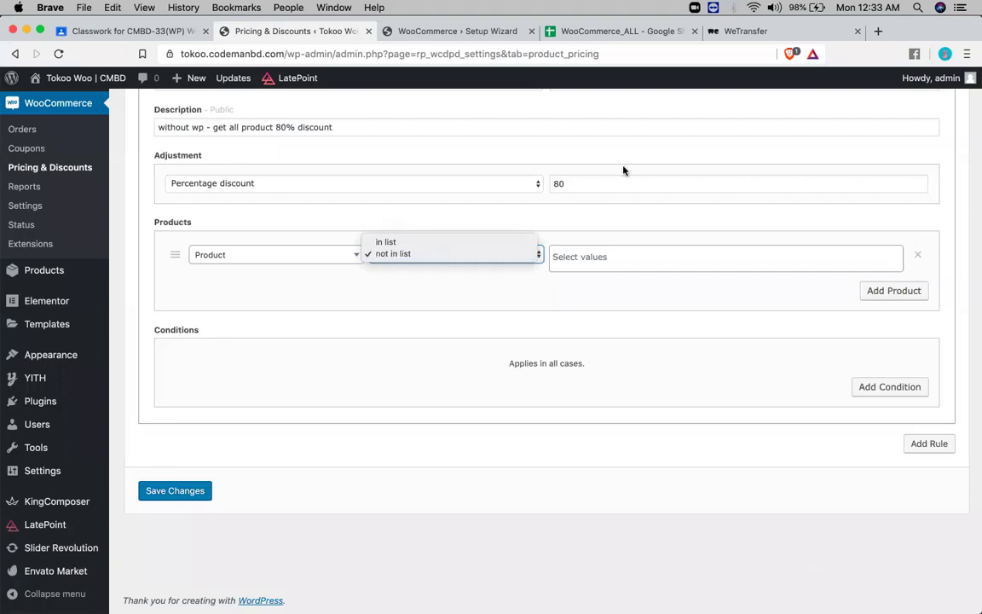
{"action": "left_click", "coordinate": [605, 33]}
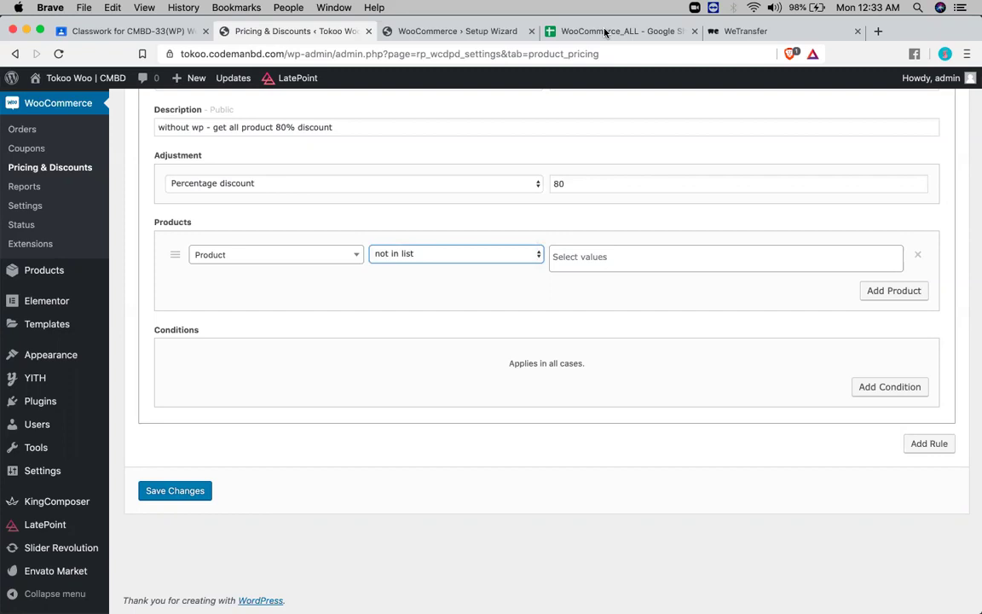
Step: Check offer 12 in the WooCommerce_ALL sheet, the 5% sudden discount for all products
{"action": "left_click", "coordinate": [606, 31]}
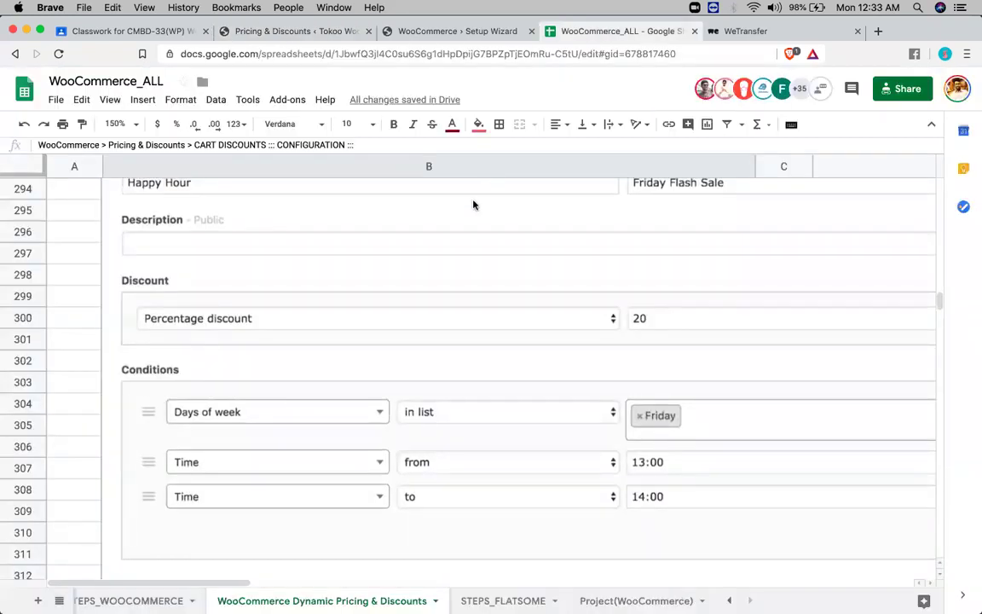
{"action": "scroll", "coordinate": [474, 204], "scroll_direction": "down", "scroll_amount": 5}
{"action": "scroll", "coordinate": [473, 203], "scroll_direction": "down", "scroll_amount": 2}
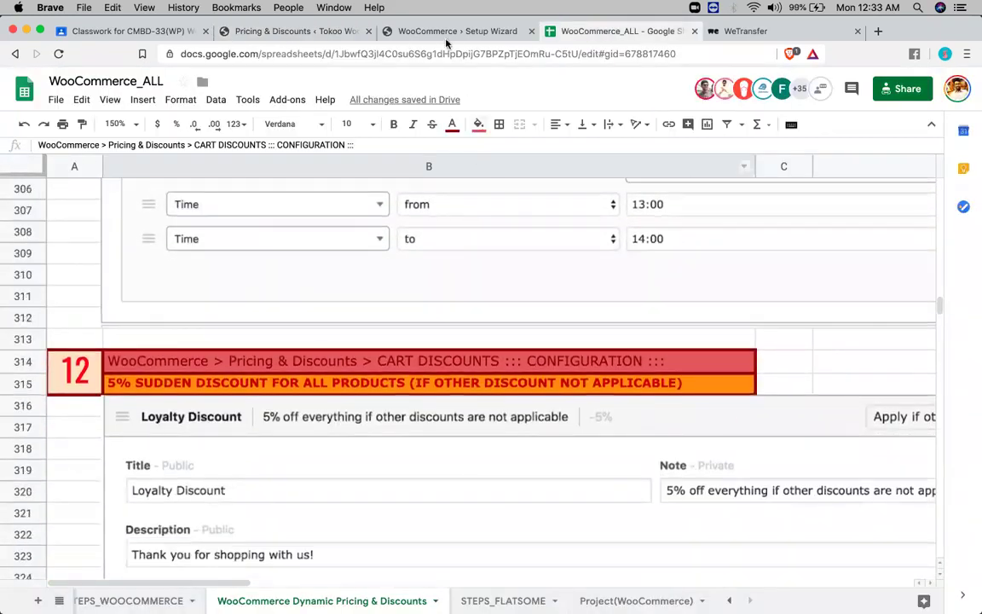
Step: Return to the WooCommerce Pricing & Discounts page and open its Checkout Fees settings
{"action": "left_click", "coordinate": [305, 32]}
{"action": "scroll", "coordinate": [241, 276], "scroll_direction": "up", "scroll_amount": 5}
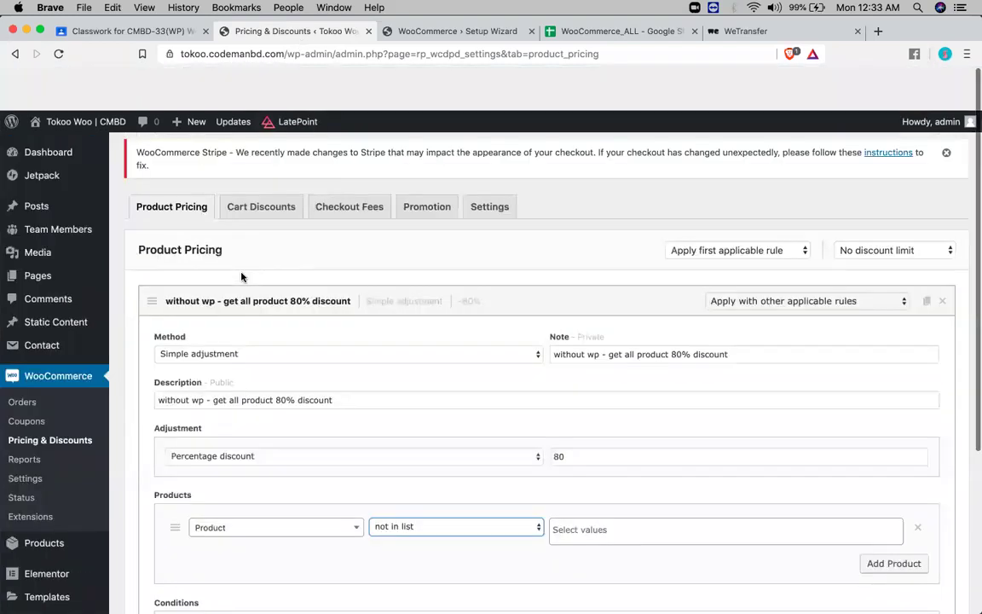
{"action": "left_click", "coordinate": [374, 168]}
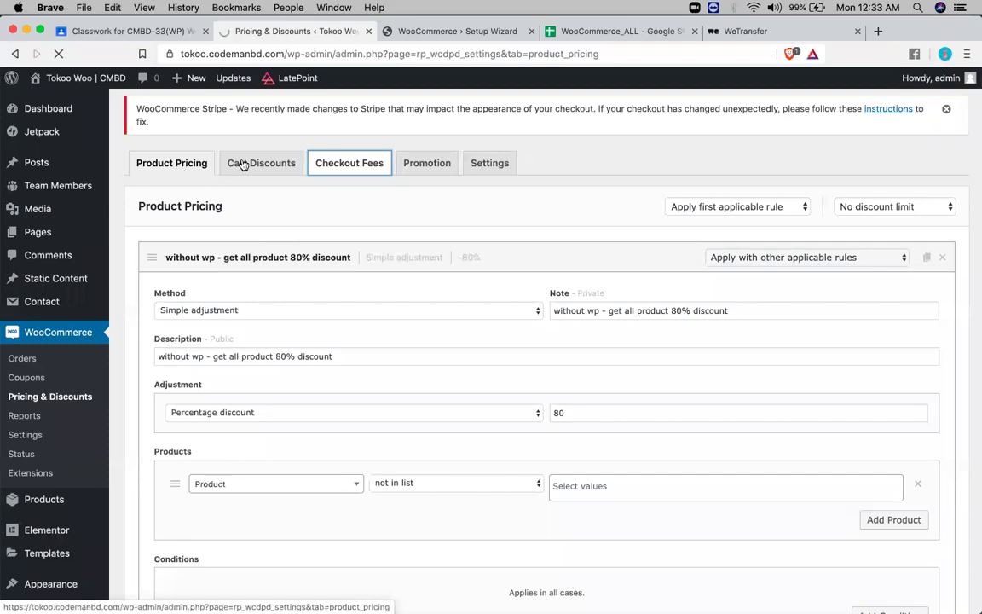
{"action": "left_click", "coordinate": [335, 167]}
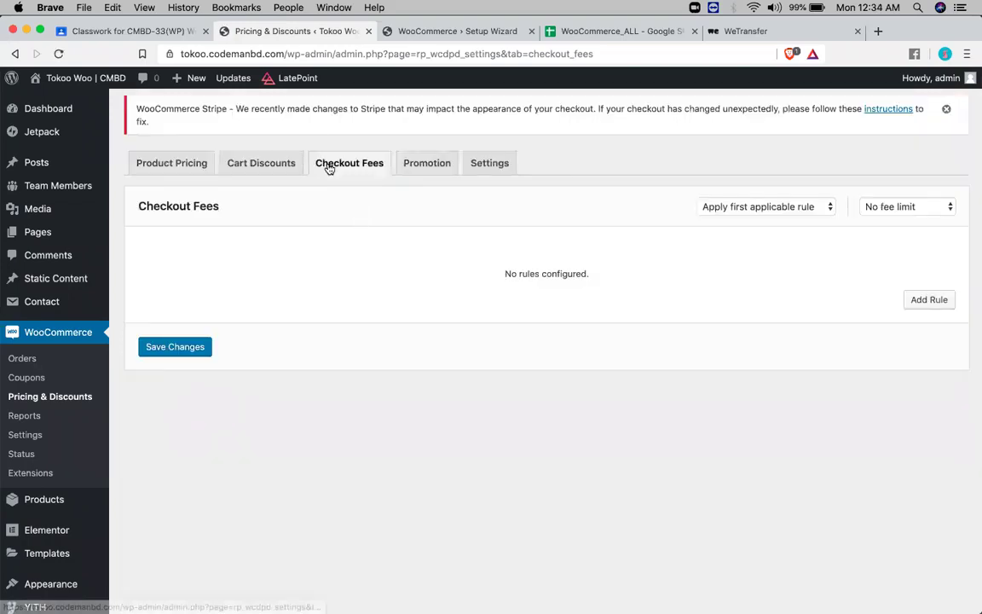
{"action": "left_click", "coordinate": [329, 165]}
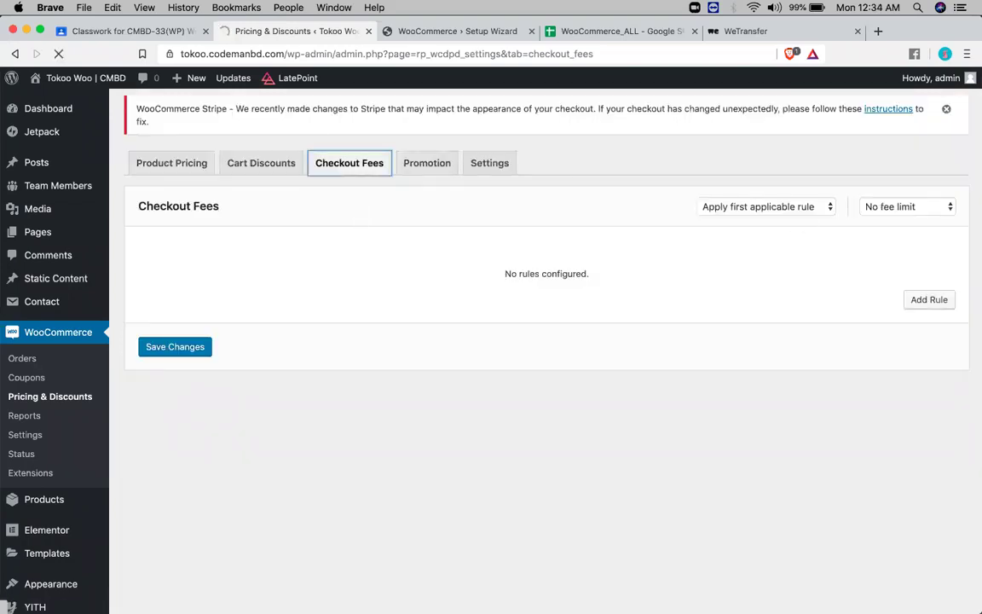
{"action": "left_click", "coordinate": [928, 300]}
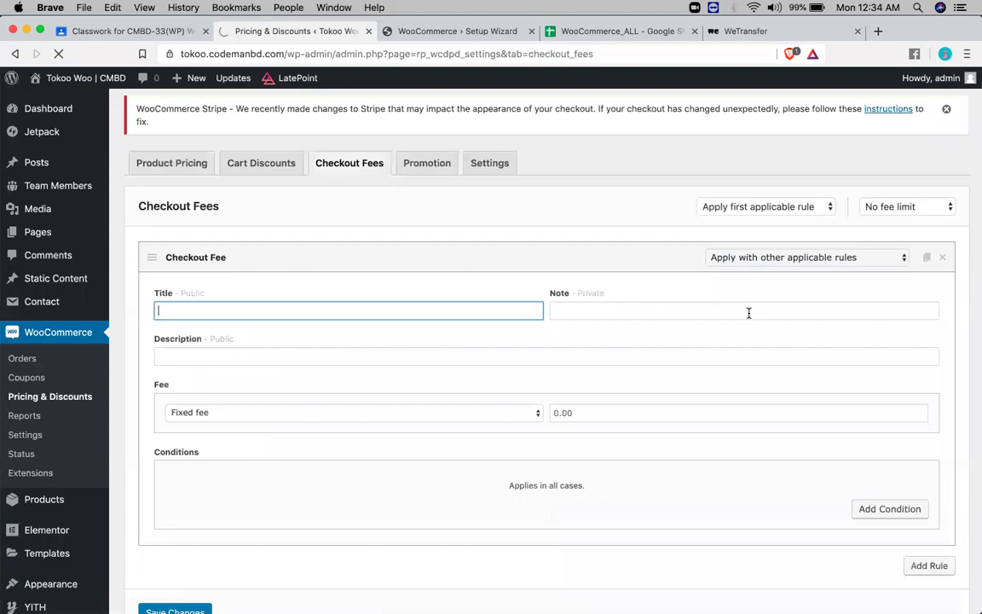
{"action": "scroll", "coordinate": [748, 312], "scroll_direction": "down", "scroll_amount": 2}
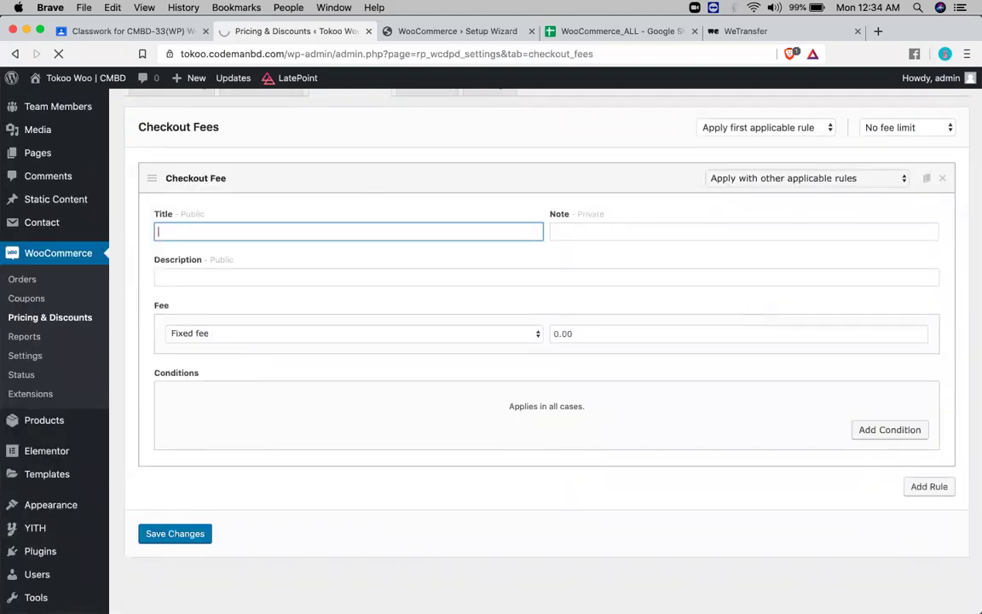
{"action": "type", "text": "d"}
{"action": "key", "text": "BackSpace"}
{"action": "type", "text": "ban"}
{"action": "key", "text": "BackSpace"}
{"action": "key", "text": "BackSpace"}
{"action": "key", "text": "BackSpace"}
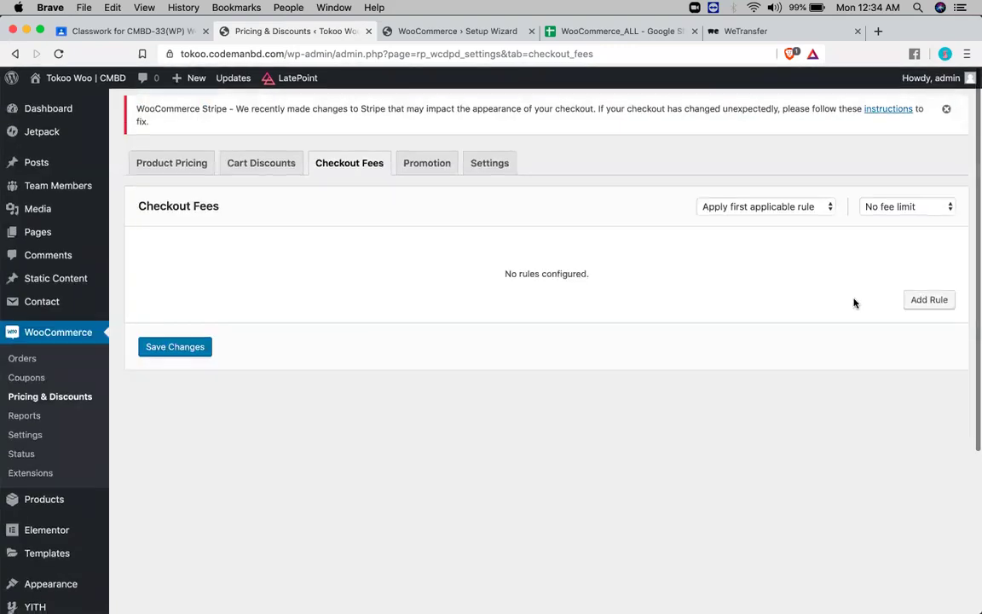
Step: Add a checkout fee rule with the public title "in bd - shipping free (except bandarban - $10 extra)"
{"action": "left_click", "coordinate": [928, 300]}
{"action": "type", "text": "in bd - "}
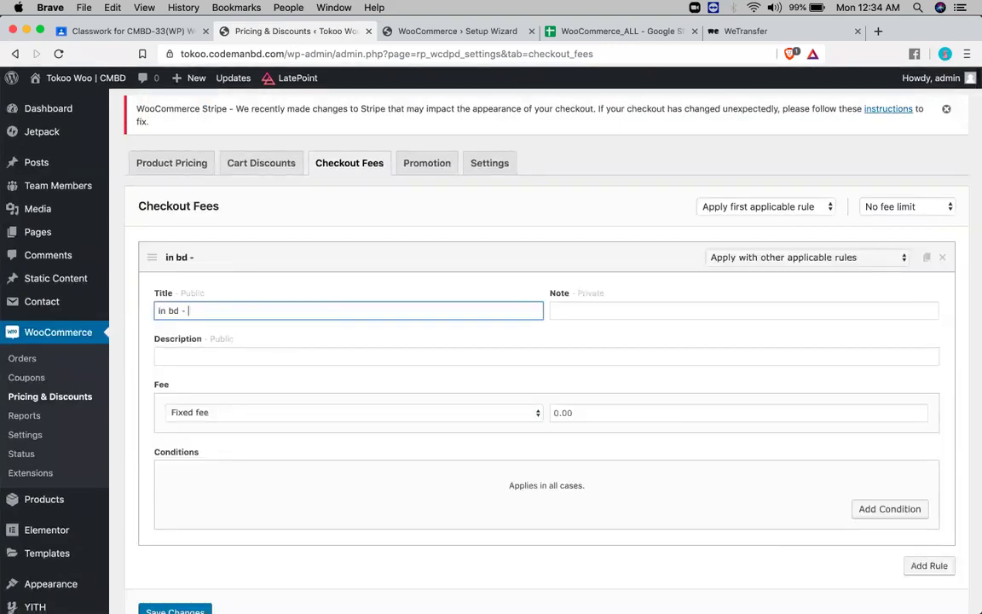
{"action": "type", "text": "shipping free ("}
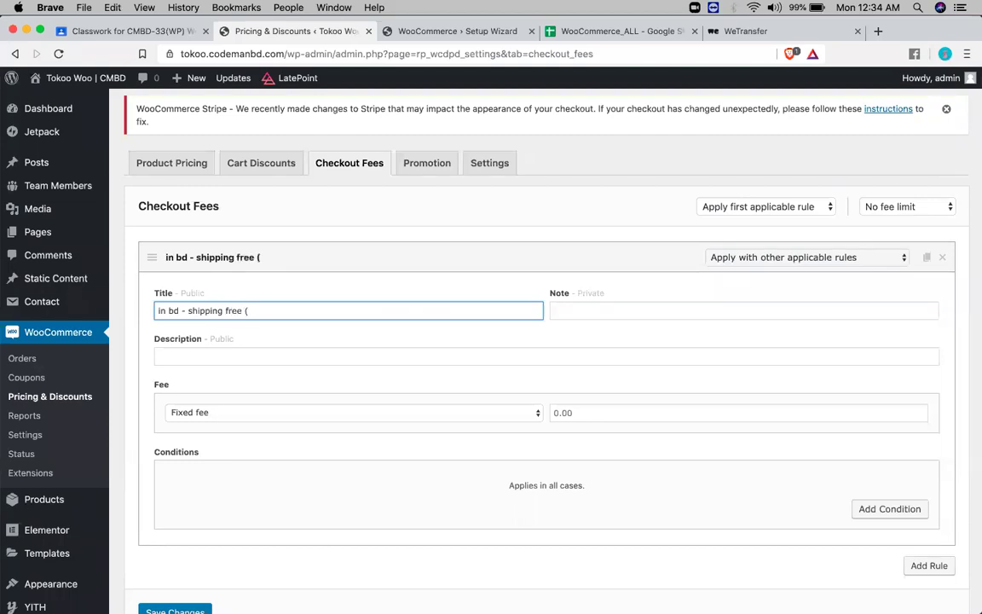
{"action": "type", "text": "except bandarban"}
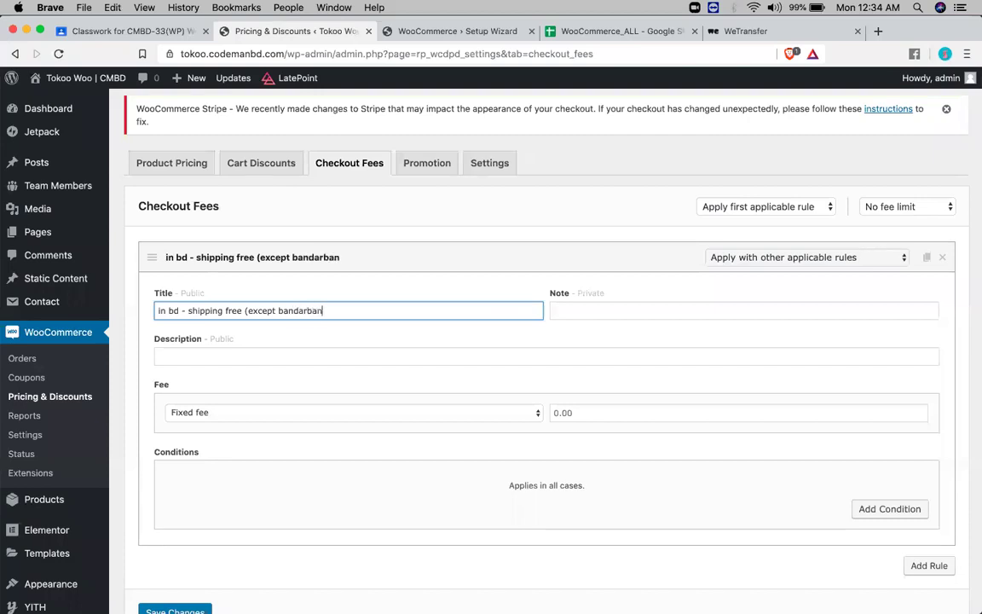
{"action": "type", "text": " - $10 extra)"}
Step: Copy the checkout fee rule's full title into its private note and public description
{"action": "key", "text": "super+a"}
{"action": "key", "text": "super+c"}
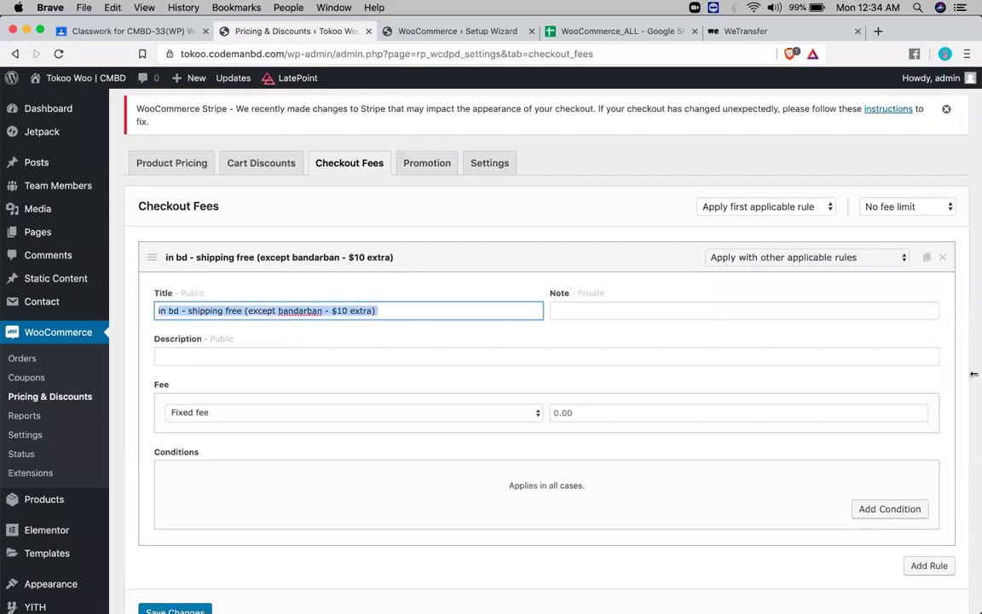
{"action": "left_click", "coordinate": [708, 310]}
{"action": "key", "text": "super+v"}
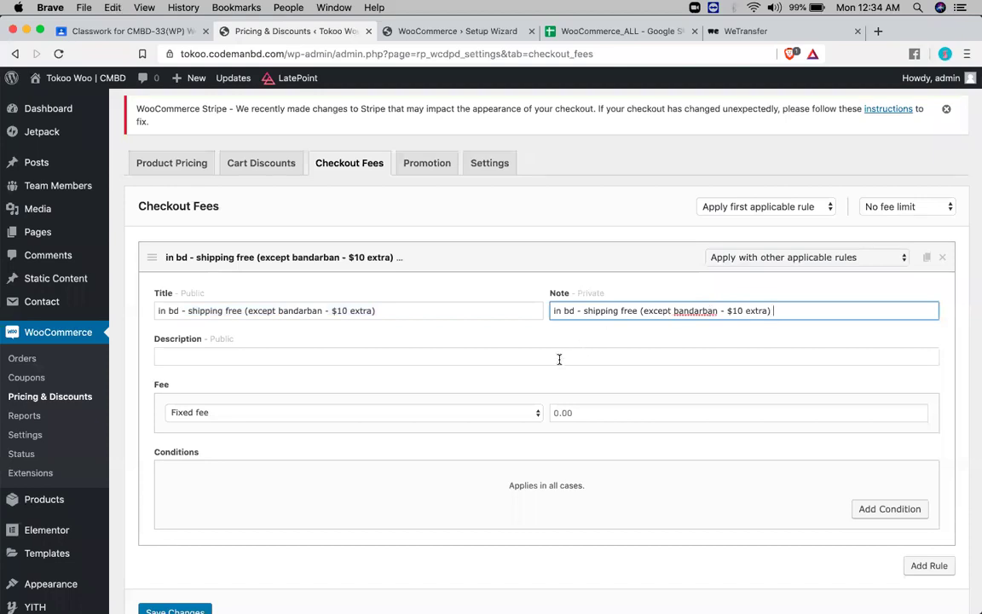
{"action": "left_click", "coordinate": [559, 357]}
{"action": "key", "text": "super+v"}
Step: Set the rule's fee to a fixed fee of 10
{"action": "scroll", "coordinate": [473, 421], "scroll_direction": "down", "scroll_amount": 3}
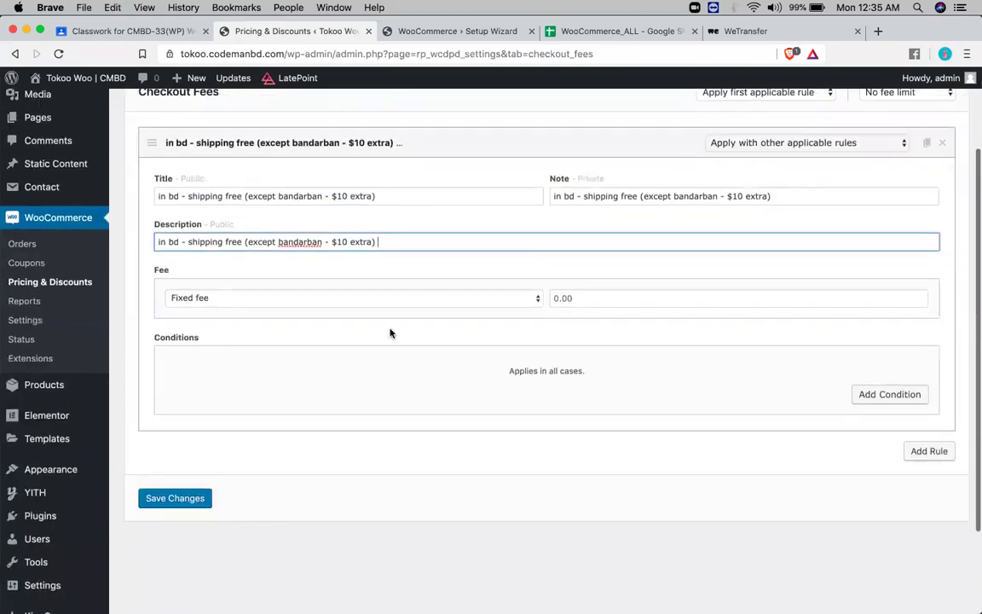
{"action": "left_click", "coordinate": [315, 300]}
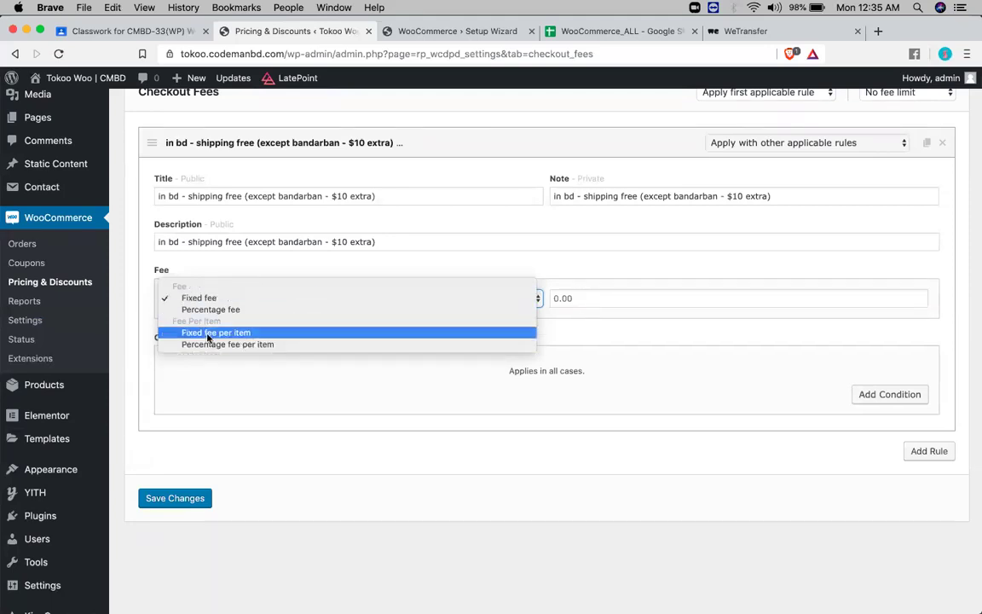
{"action": "left_click", "coordinate": [208, 298]}
{"action": "left_click", "coordinate": [580, 304]}
{"action": "type", "text": "10"}
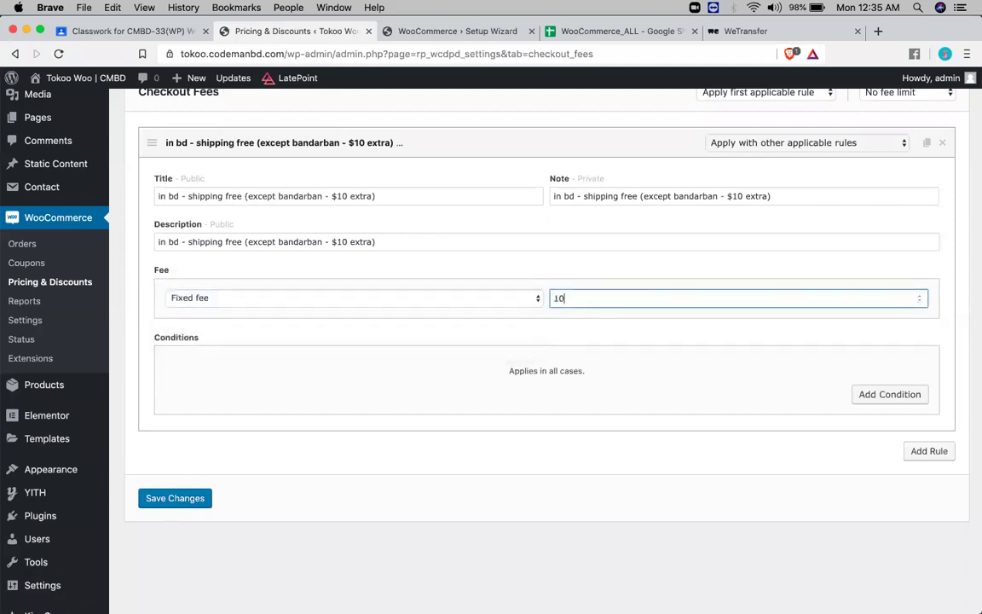
Step: Add a condition to the checkout fee rule and set its type to Shipping state from the Shipping Address group
{"action": "left_click", "coordinate": [864, 399]}
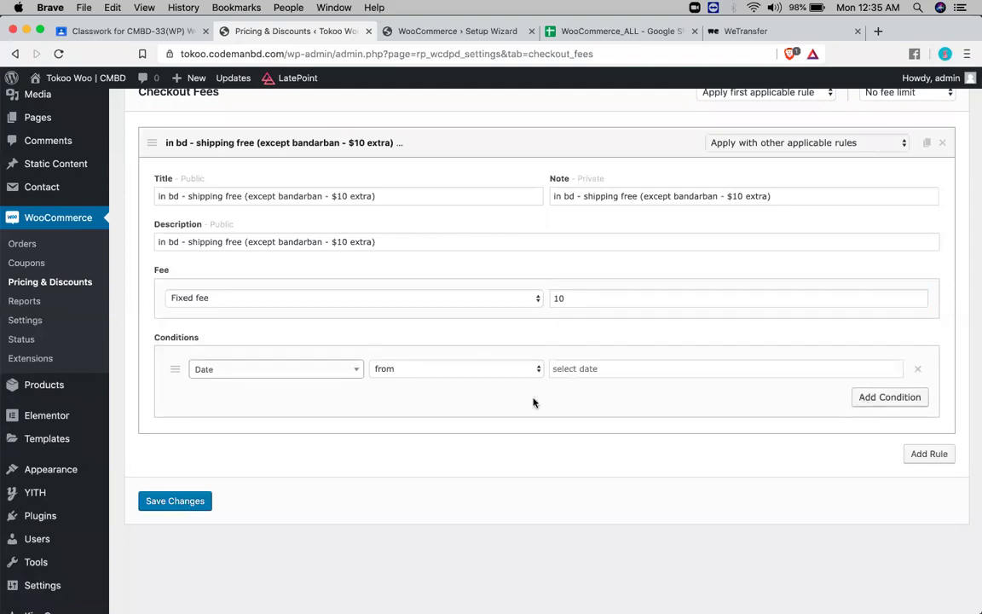
{"action": "left_click", "coordinate": [333, 374]}
{"action": "scroll", "coordinate": [309, 453], "scroll_direction": "down", "scroll_amount": 5}
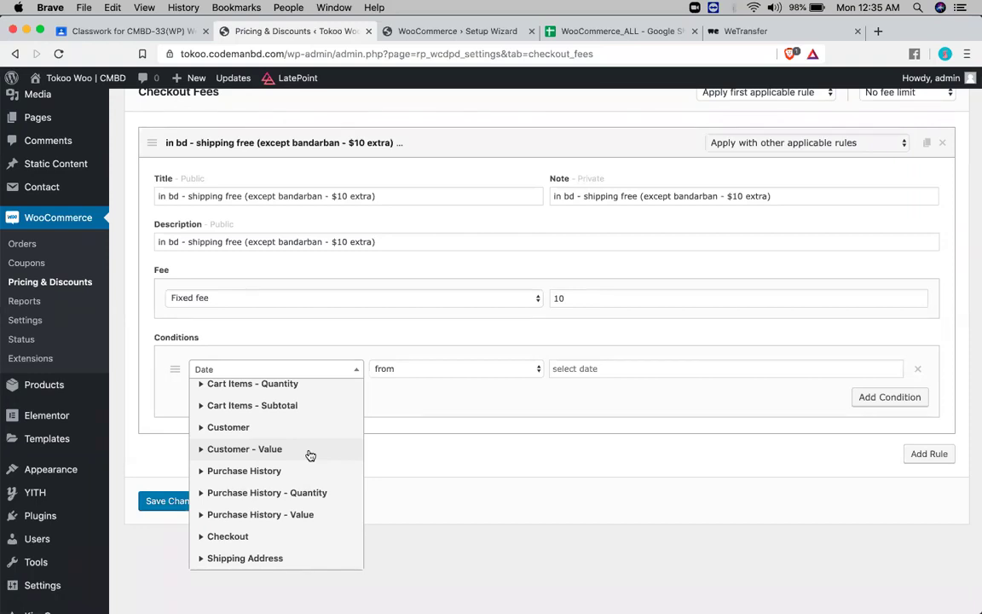
{"action": "left_click", "coordinate": [265, 535]}
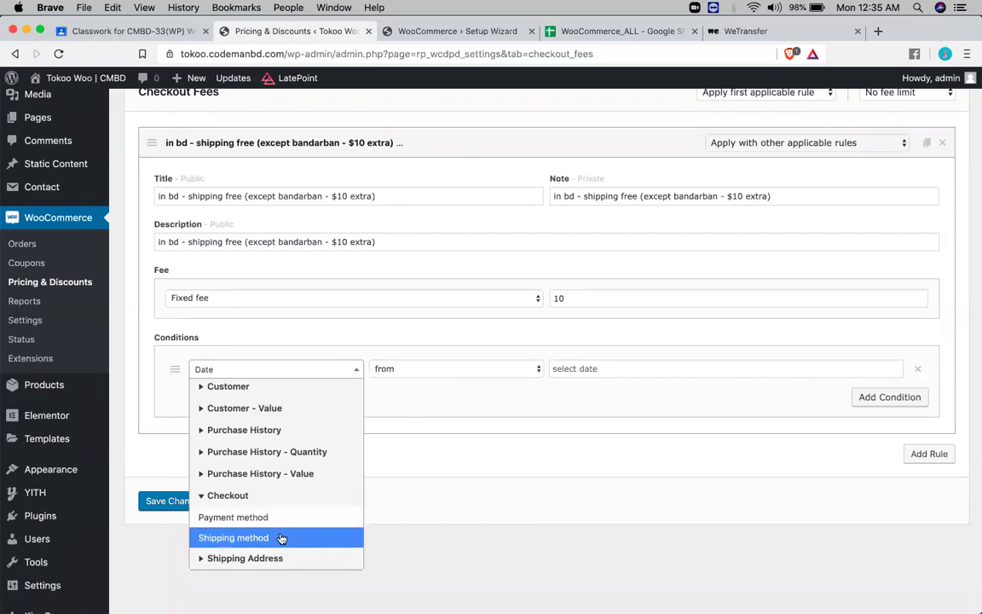
{"action": "left_click", "coordinate": [274, 559]}
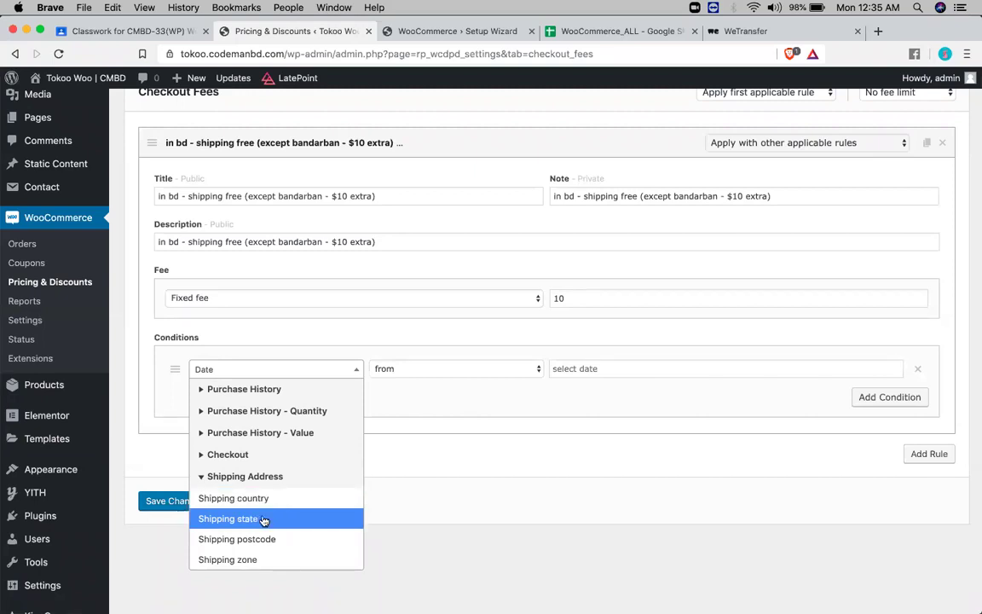
{"action": "scroll", "coordinate": [355, 446], "scroll_direction": "up", "scroll_amount": 5}
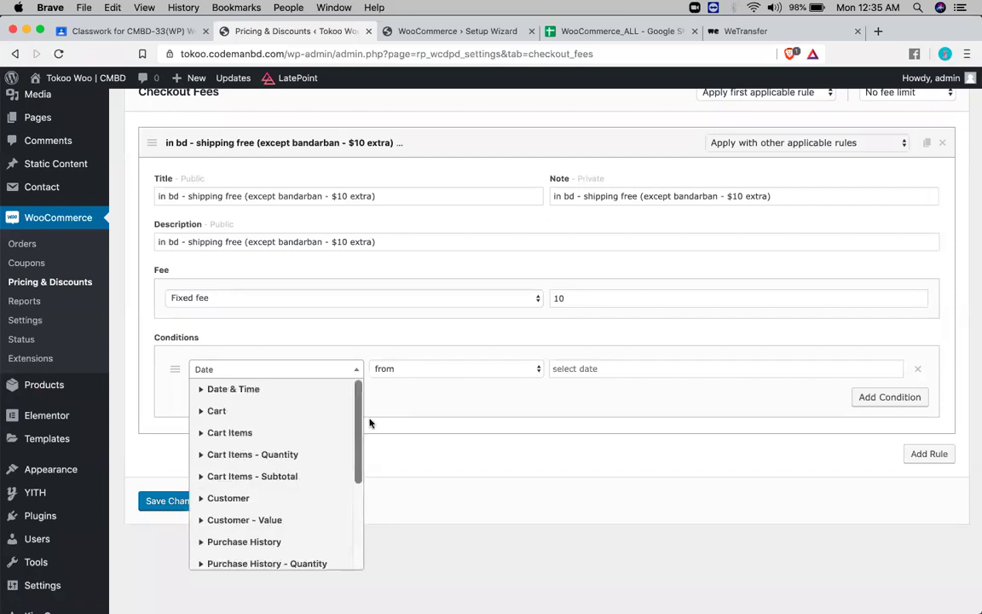
{"action": "scroll", "coordinate": [575, 329], "scroll_direction": "up", "scroll_amount": 3}
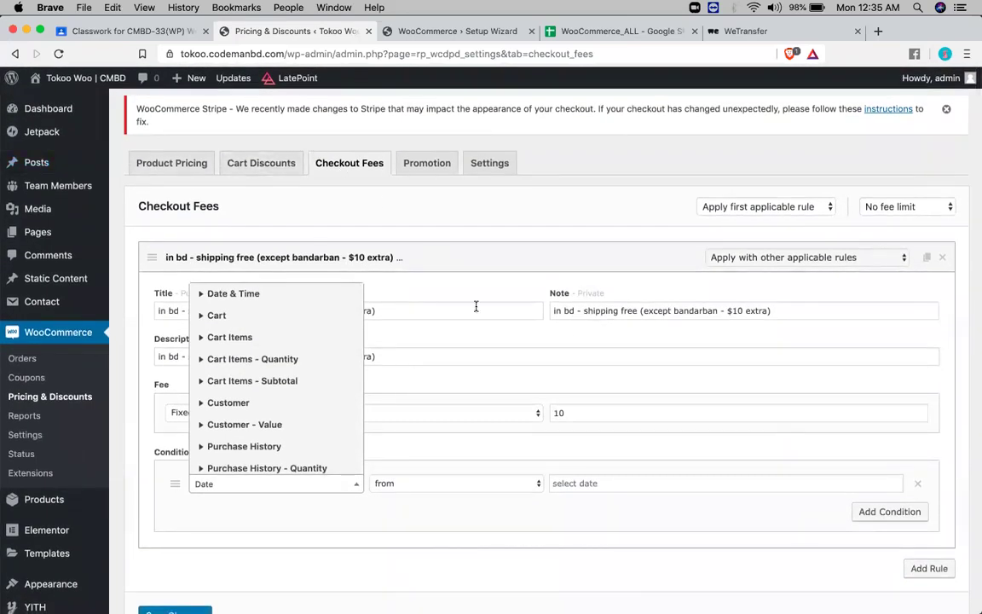
{"action": "scroll", "coordinate": [476, 304], "scroll_direction": "down", "scroll_amount": 5}
{"action": "scroll", "coordinate": [460, 316], "scroll_direction": "up", "scroll_amount": 3}
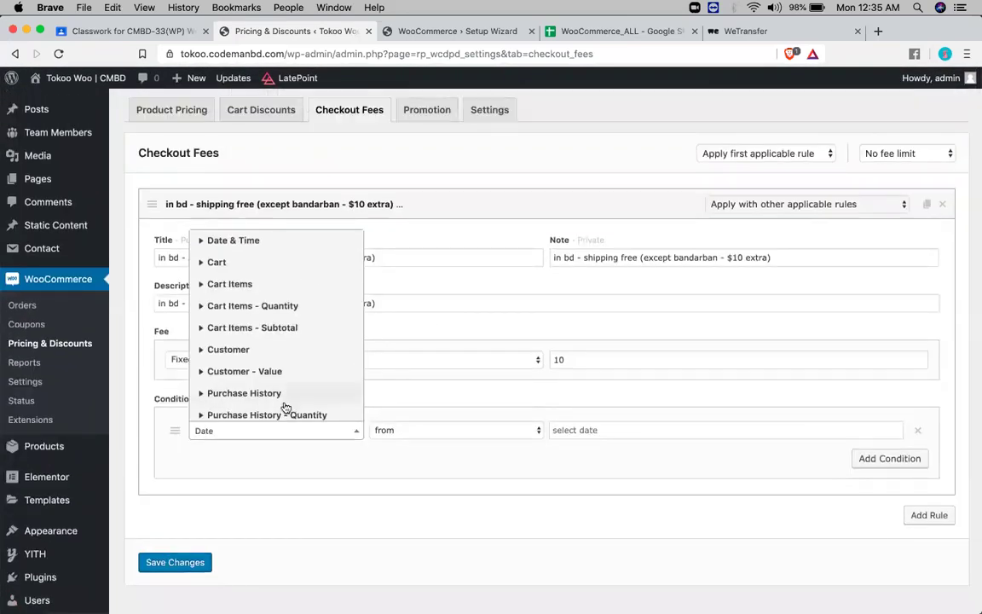
{"action": "scroll", "coordinate": [267, 401], "scroll_direction": "down", "scroll_amount": 4}
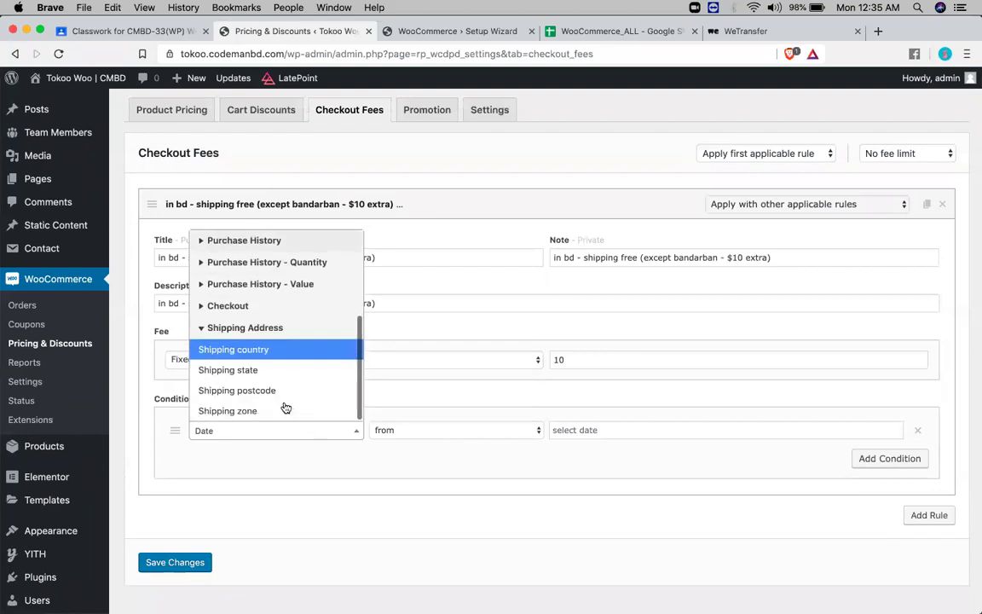
{"action": "left_click", "coordinate": [238, 372]}
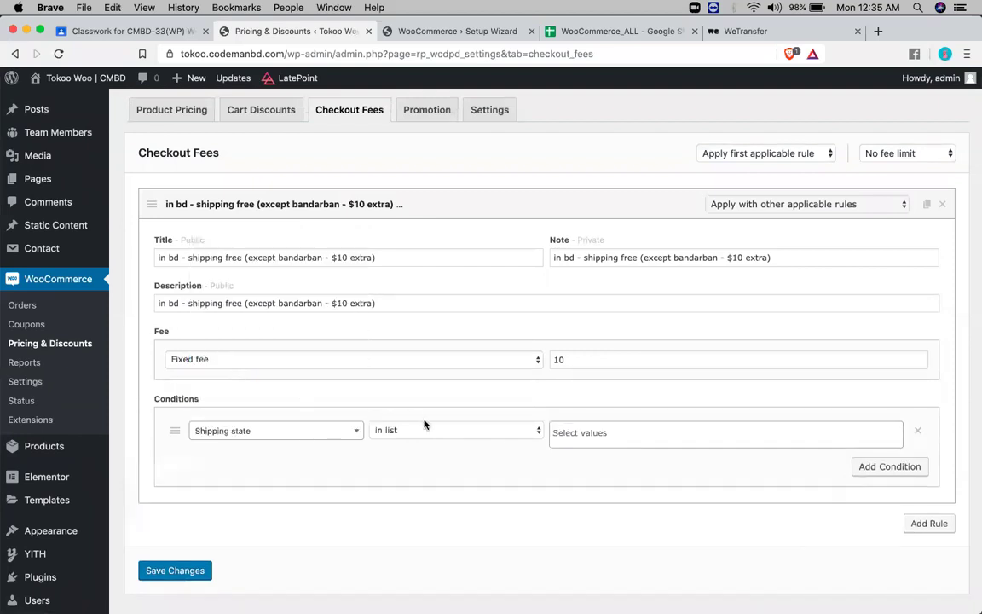
Step: Search the shipping state condition's values for "bandar" and add "Bangladesh: Bandarban"
{"action": "left_click", "coordinate": [576, 436]}
{"action": "type", "text": "b"}
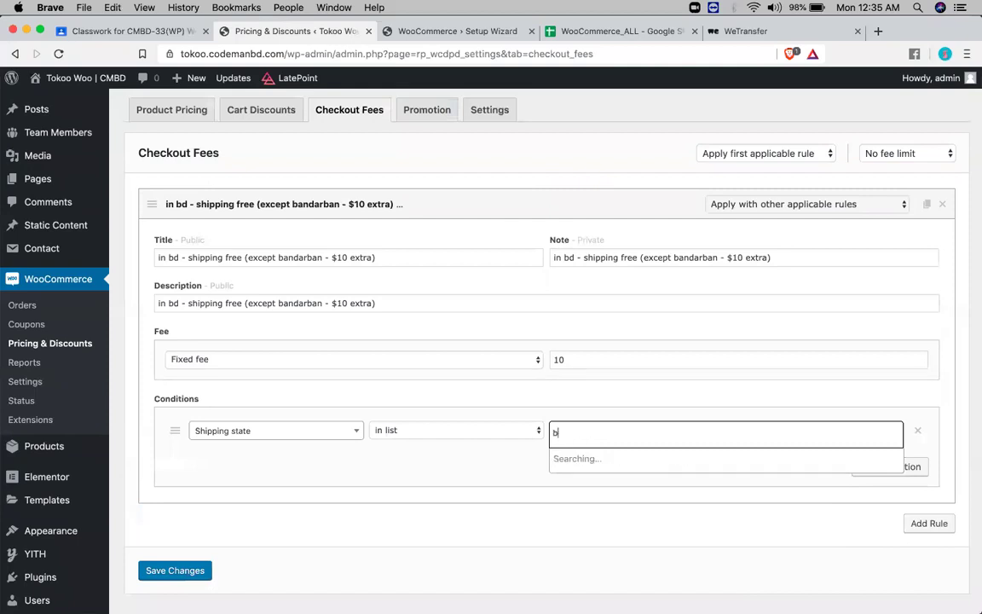
{"action": "type", "text": "an"}
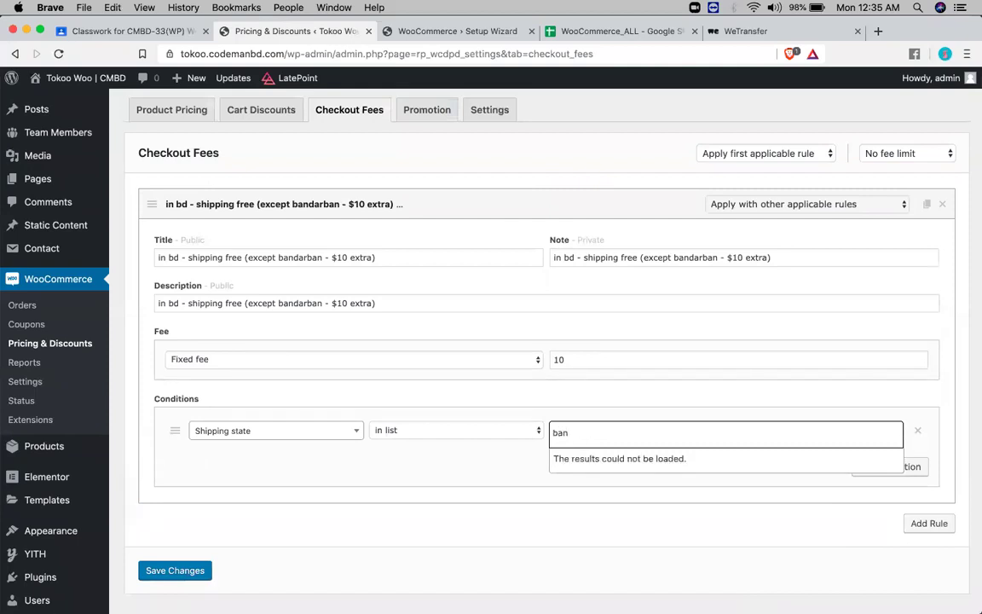
{"action": "type", "text": "dar"}
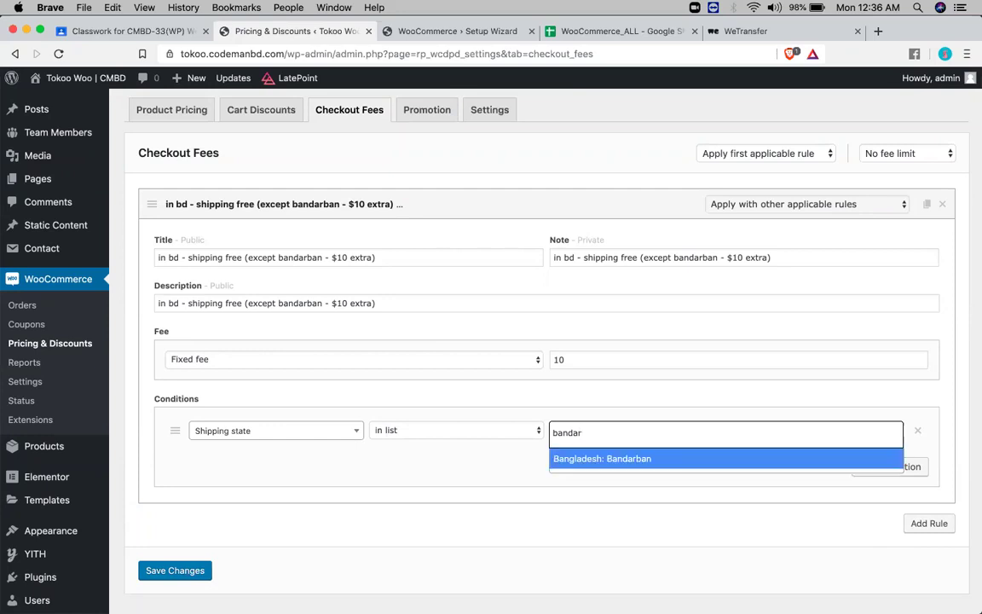
{"action": "key", "text": "Return"}
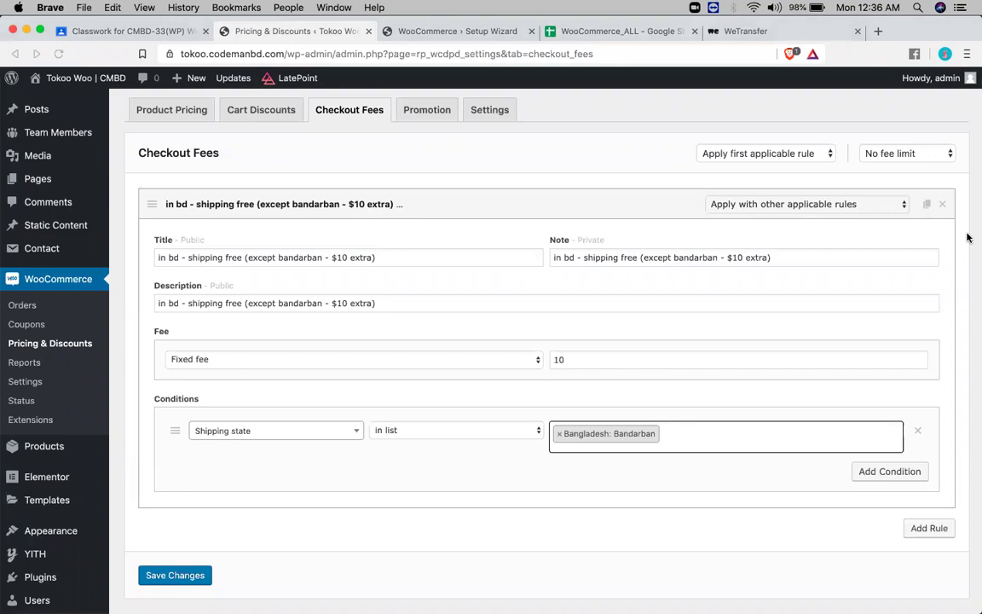
Step: Try searching for another state, including "dhaka", to add beside Bandarban in the shipping state condition
{"action": "left_click", "coordinate": [712, 437]}
{"action": "type", "text": "sho"}
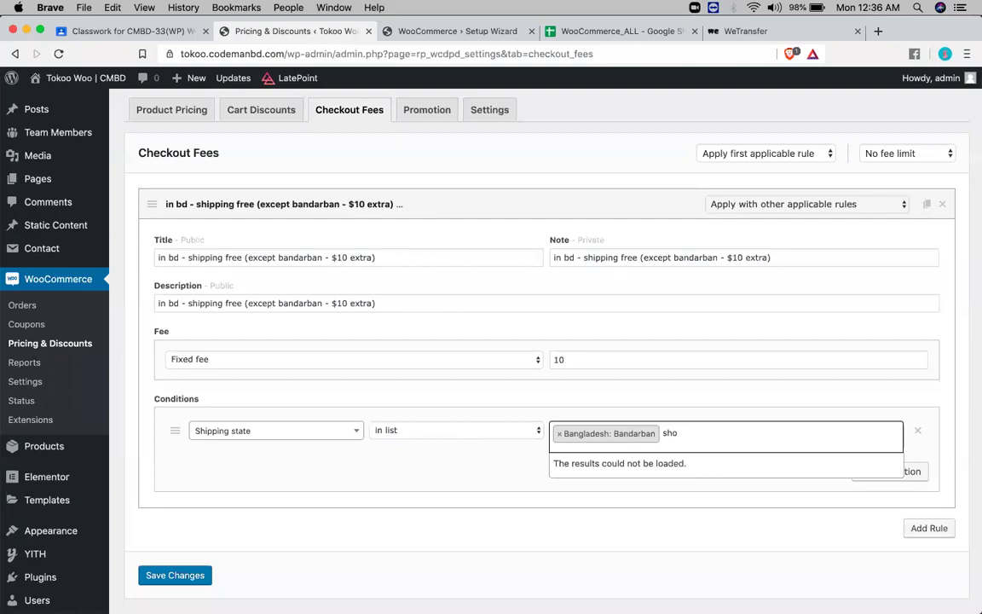
{"action": "type", "text": "p"}
{"action": "key", "text": "BackSpace"}
{"action": "key", "text": "BackSpace"}
{"action": "key", "text": "BackSpace"}
{"action": "key", "text": "BackSpace"}
{"action": "type", "text": "nP"}
{"action": "key", "text": "BackSpace"}
{"action": "type", "text": "O"}
{"action": "type", "text": "AZ"}
{"action": "key", "text": "BackSpace"}
{"action": "type", "text": "KHA"}
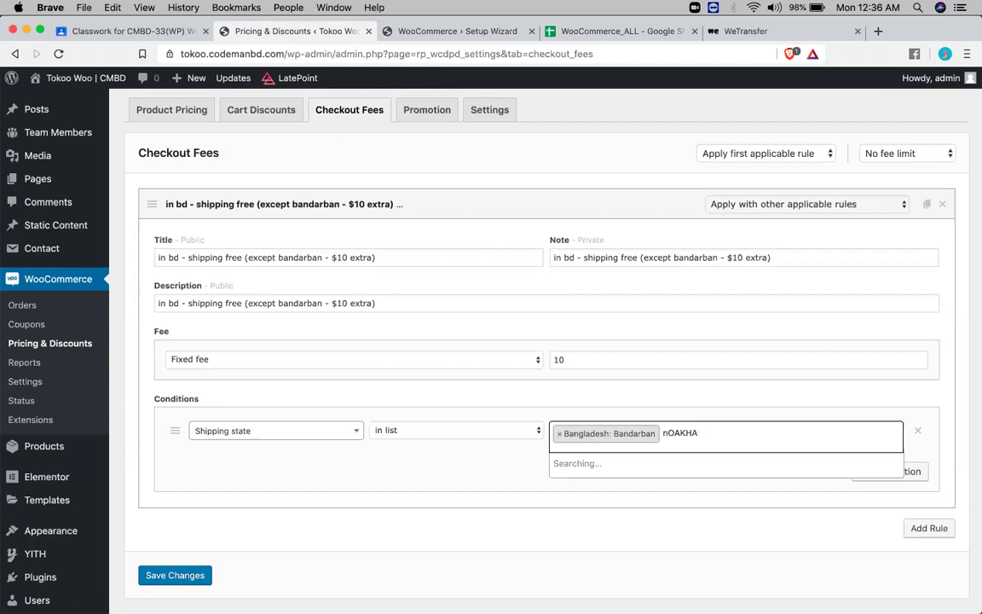
{"action": "key", "text": "BackSpace"}
{"action": "type", "text": "dhaka"}
{"action": "key", "text": "BackSpace"}
{"action": "key", "text": "BackSpace"}
{"action": "key", "text": "BackSpace"}
{"action": "key", "text": "BackSpace"}
{"action": "key", "text": "BackSpace"}
{"action": "left_click", "coordinate": [493, 527]}
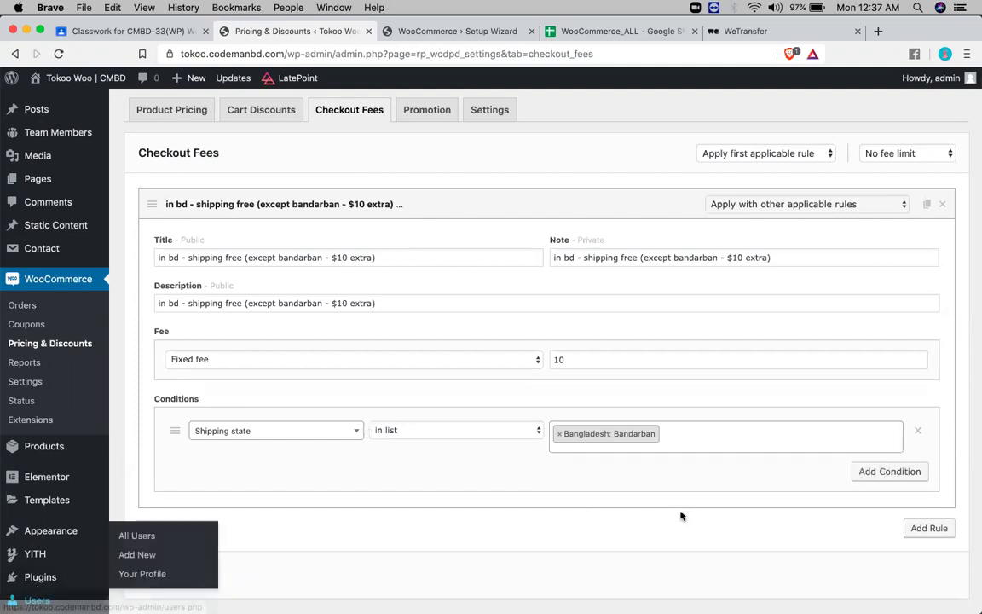
Step: Add a second checkout fee rule with one condition, and set the condition's type to Customer from the Customer group
{"action": "left_click", "coordinate": [927, 528]}
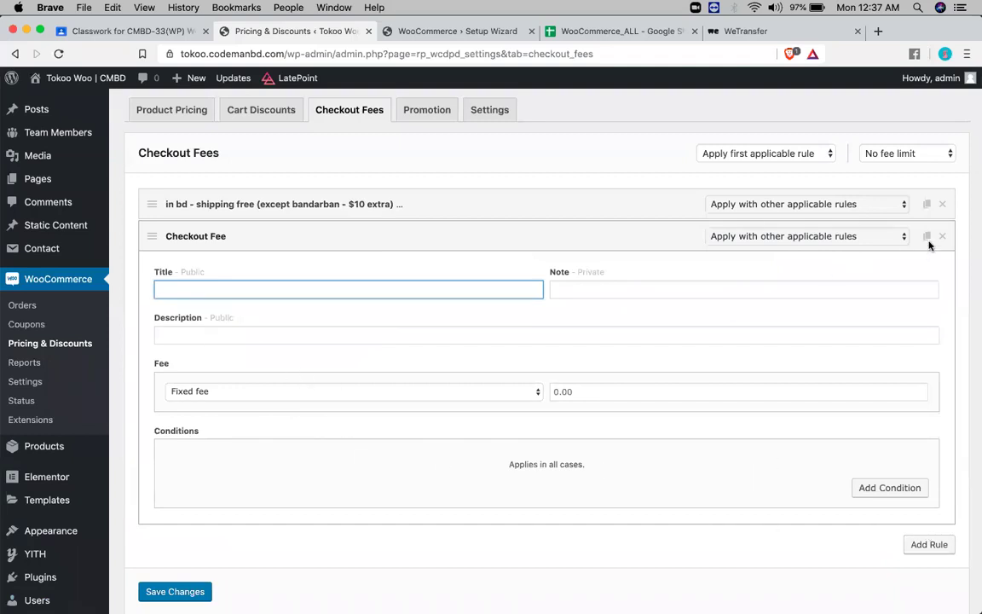
{"action": "left_click", "coordinate": [878, 494]}
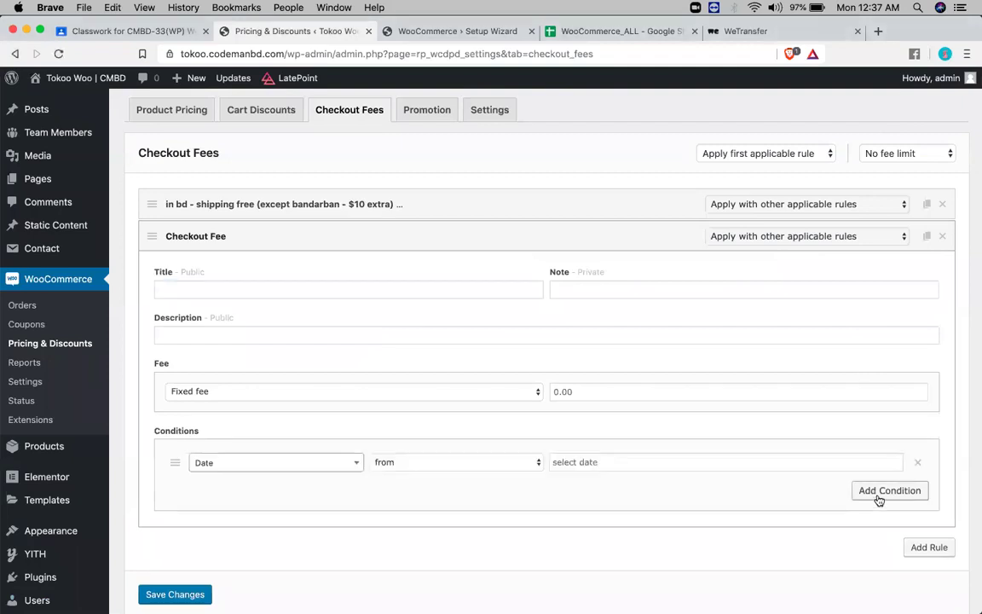
{"action": "left_click", "coordinate": [213, 466]}
{"action": "scroll", "coordinate": [323, 398], "scroll_direction": "down", "scroll_amount": 4}
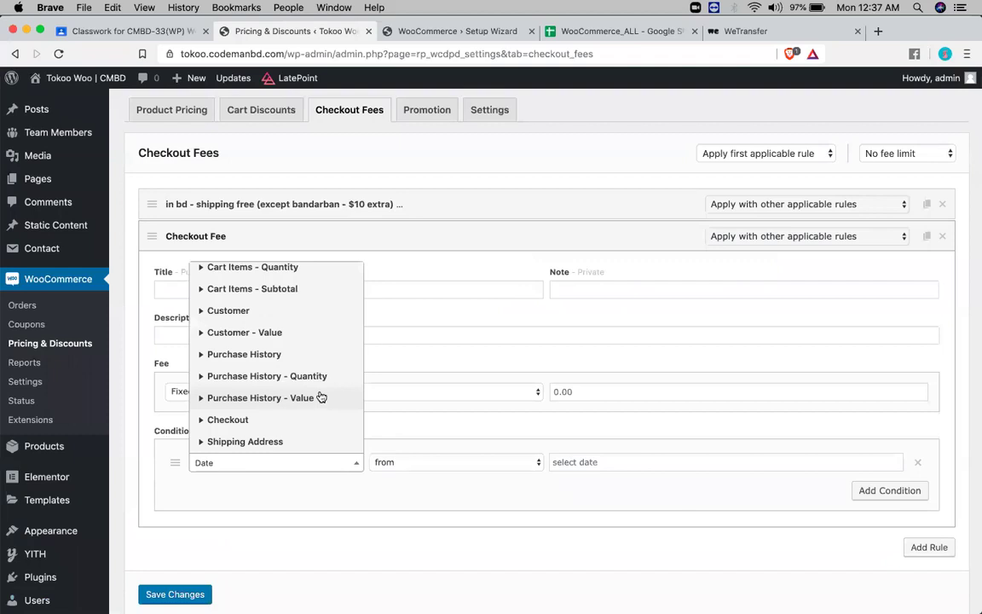
{"action": "left_click", "coordinate": [303, 311]}
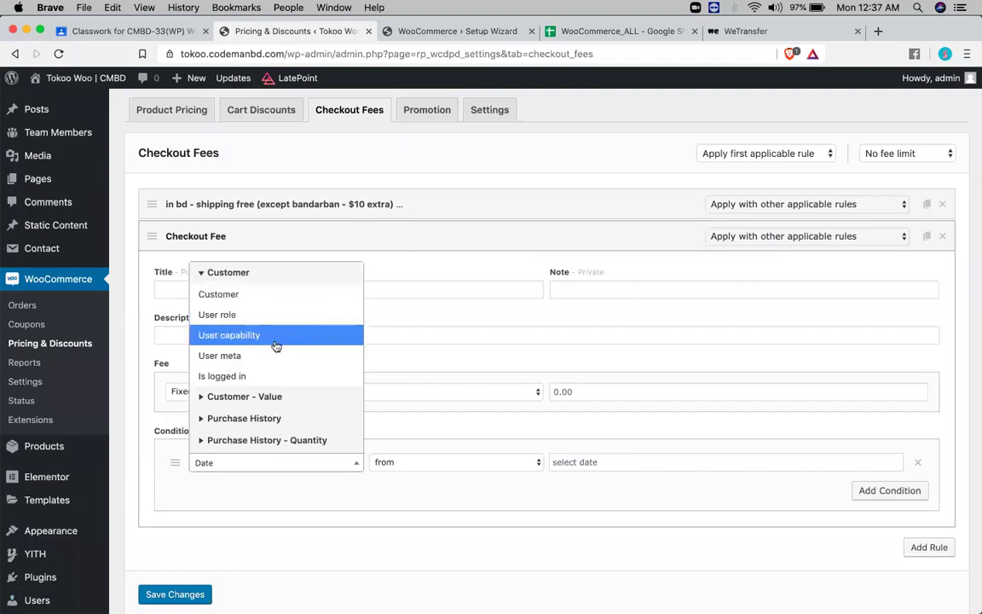
{"action": "scroll", "coordinate": [273, 351], "scroll_direction": "down", "scroll_amount": 1}
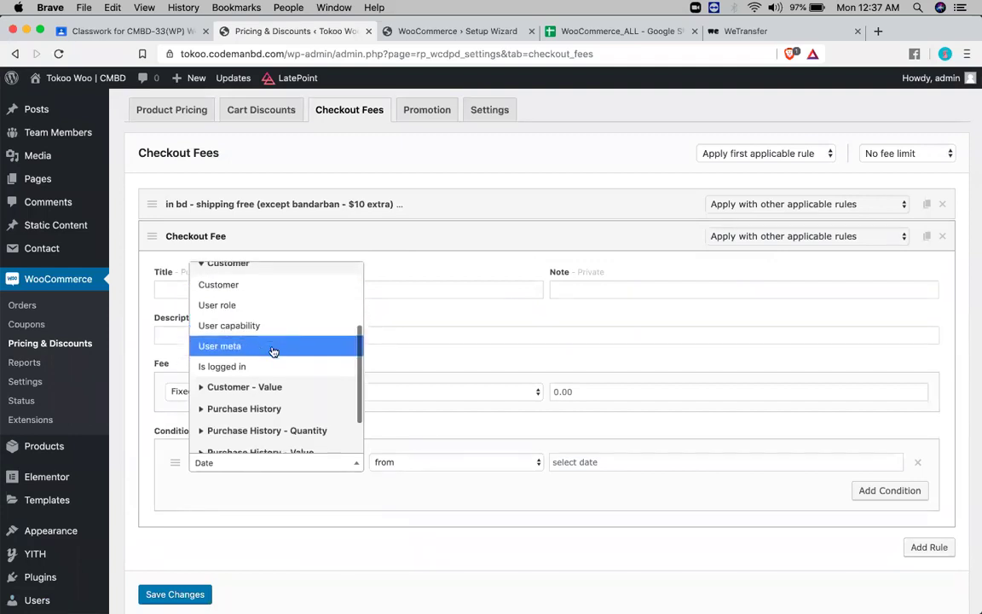
{"action": "left_click", "coordinate": [278, 287]}
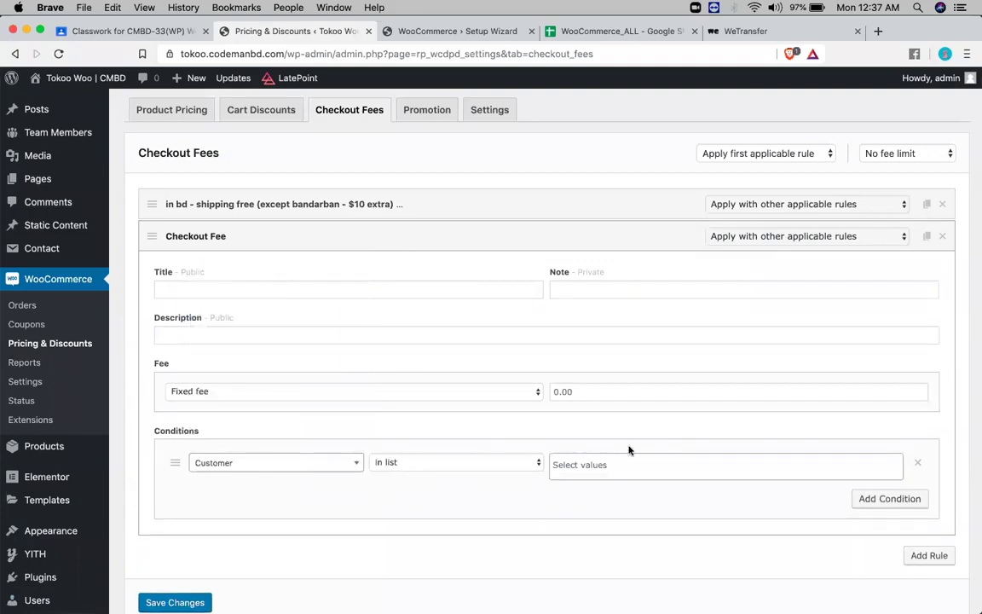
{"action": "left_click", "coordinate": [598, 461]}
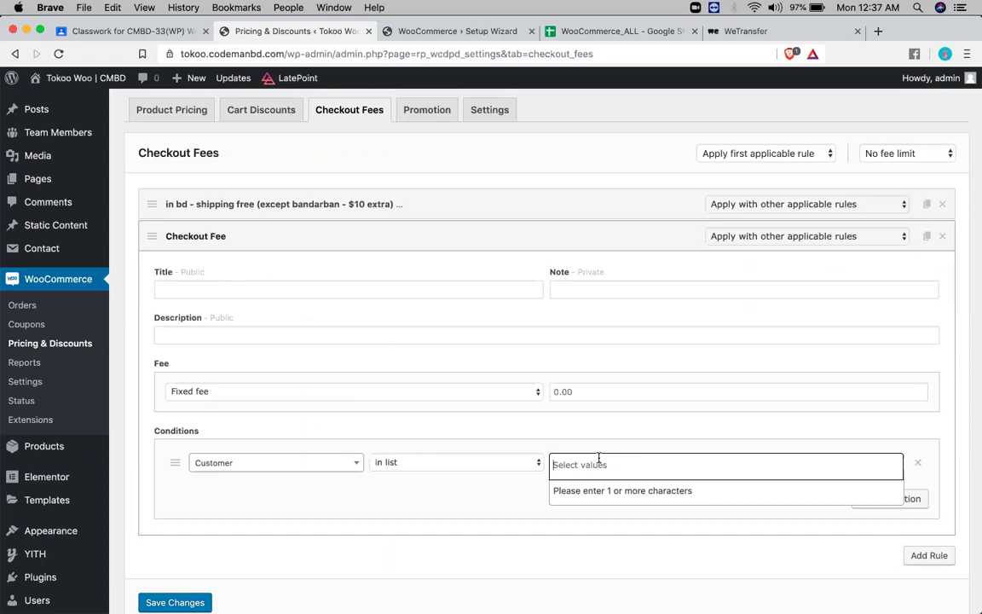
Step: Change the condition's type to Purchased - Products from the Purchase History group and set its period to 3 months
{"action": "left_click", "coordinate": [226, 464]}
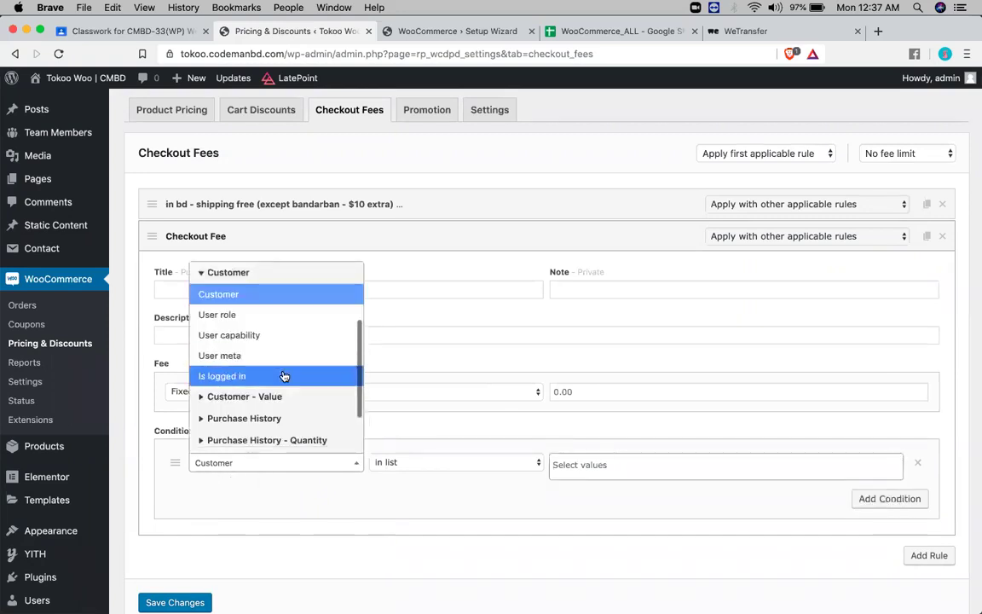
{"action": "scroll", "coordinate": [284, 376], "scroll_direction": "down", "scroll_amount": 3}
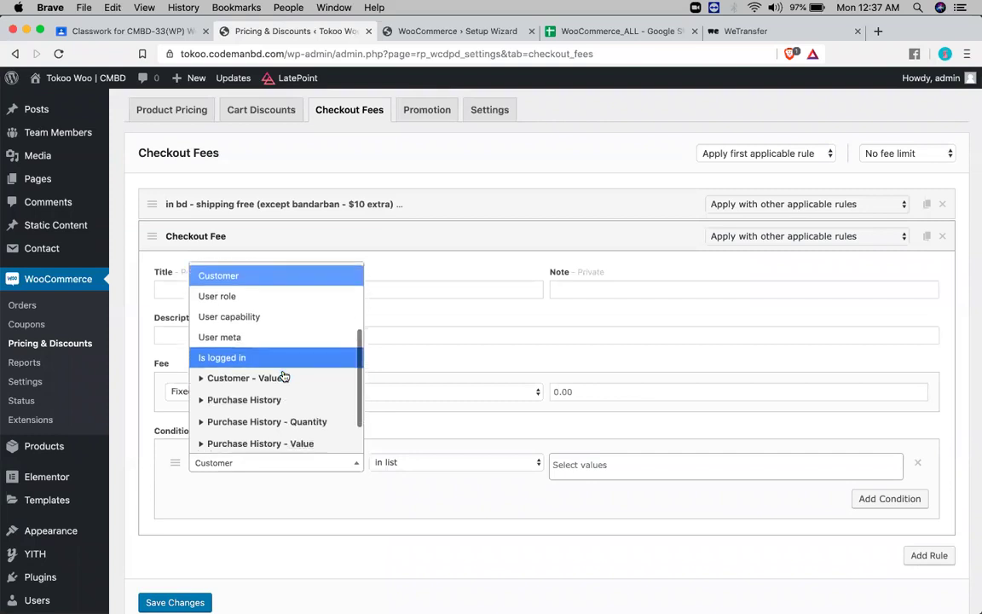
{"action": "left_click", "coordinate": [280, 353]}
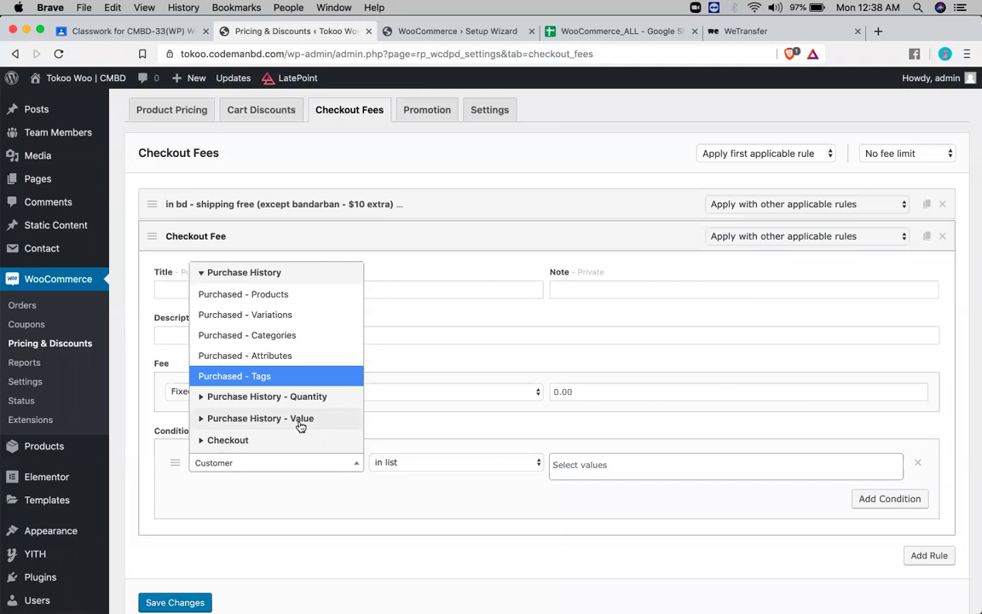
{"action": "left_click", "coordinate": [283, 295]}
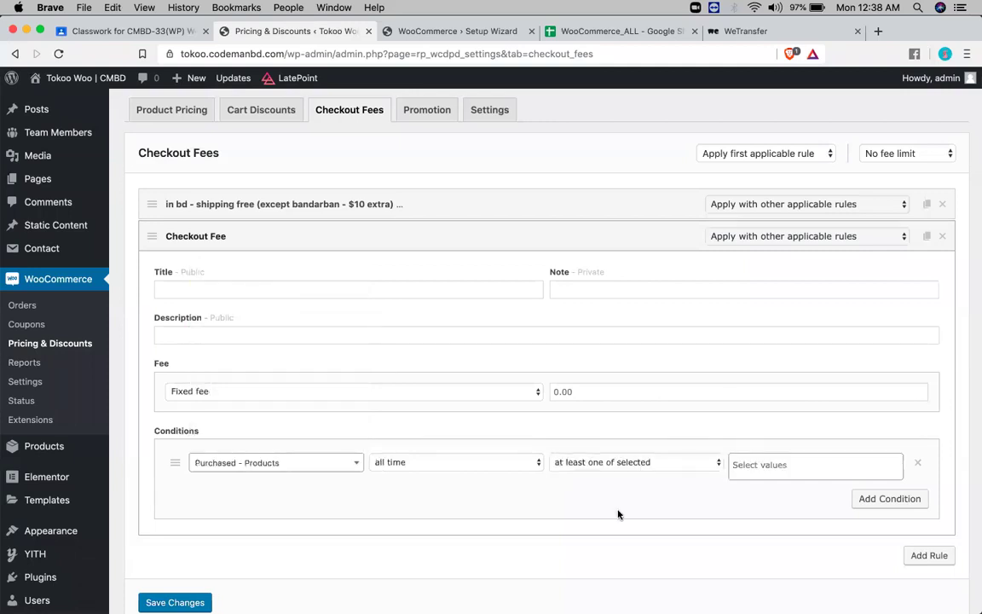
{"action": "left_click", "coordinate": [450, 463]}
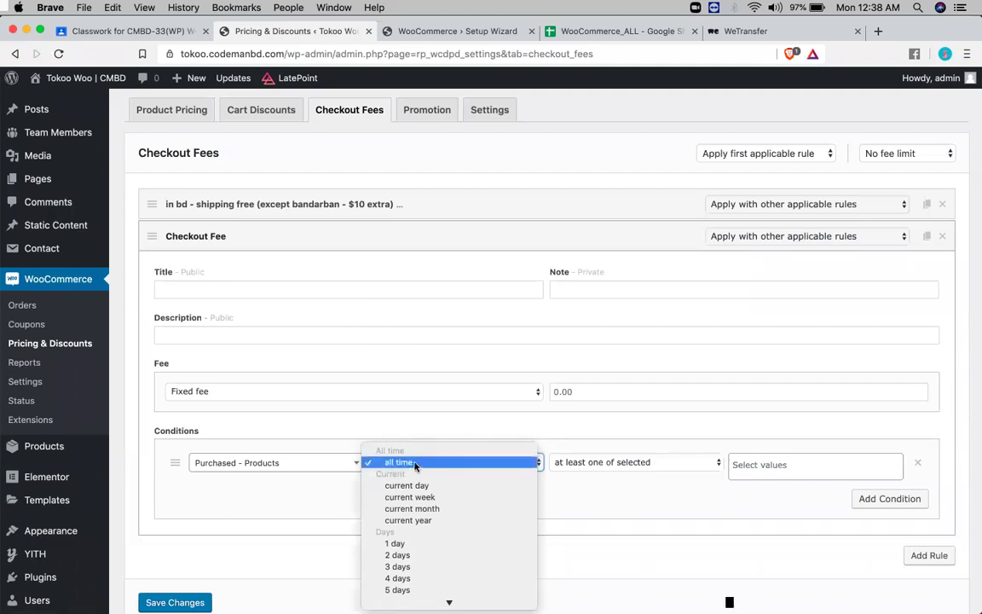
{"action": "scroll", "coordinate": [430, 499], "scroll_direction": "down", "scroll_amount": 3}
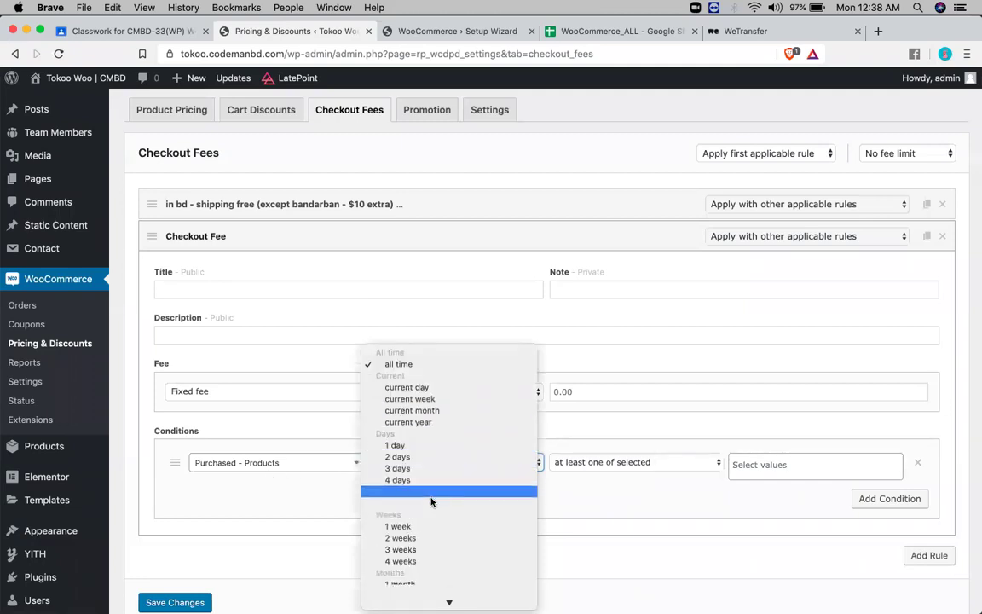
{"action": "scroll", "coordinate": [431, 501], "scroll_direction": "down", "scroll_amount": 5}
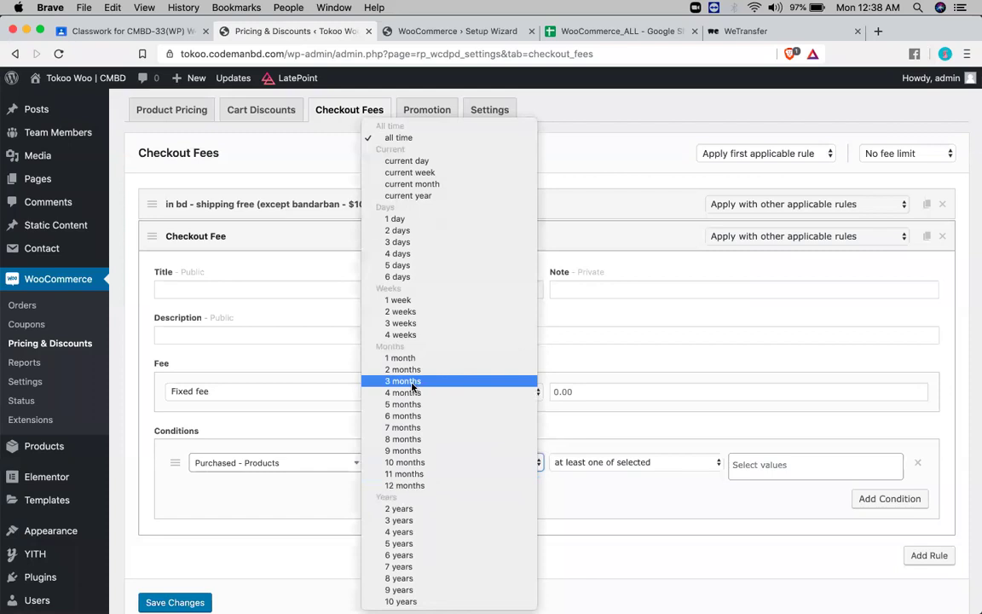
{"action": "left_click", "coordinate": [412, 381]}
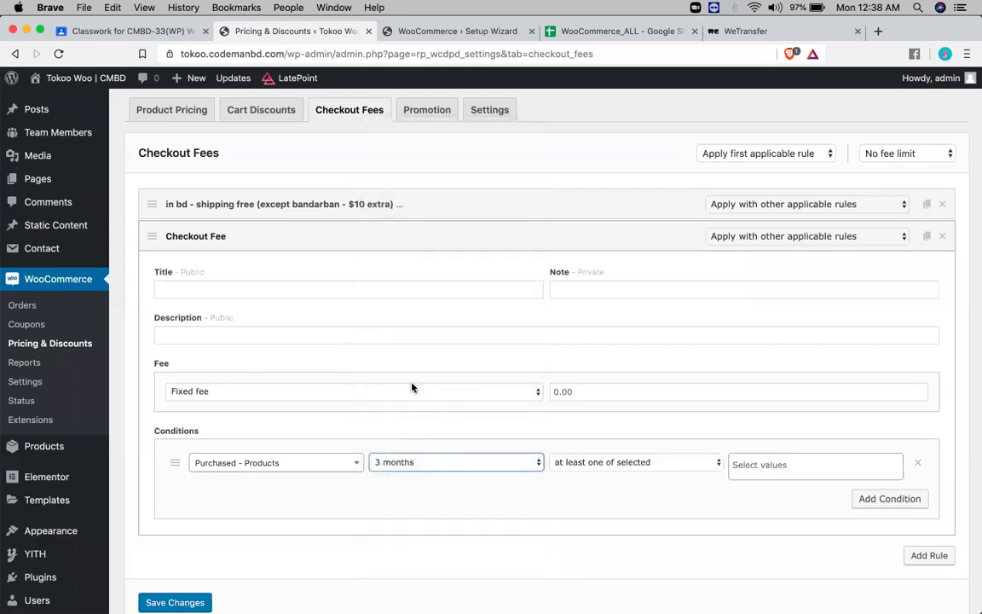
Step: Set the purchased products condition to match all of selected and try searching its values for "purchase"
{"action": "left_click", "coordinate": [623, 462]}
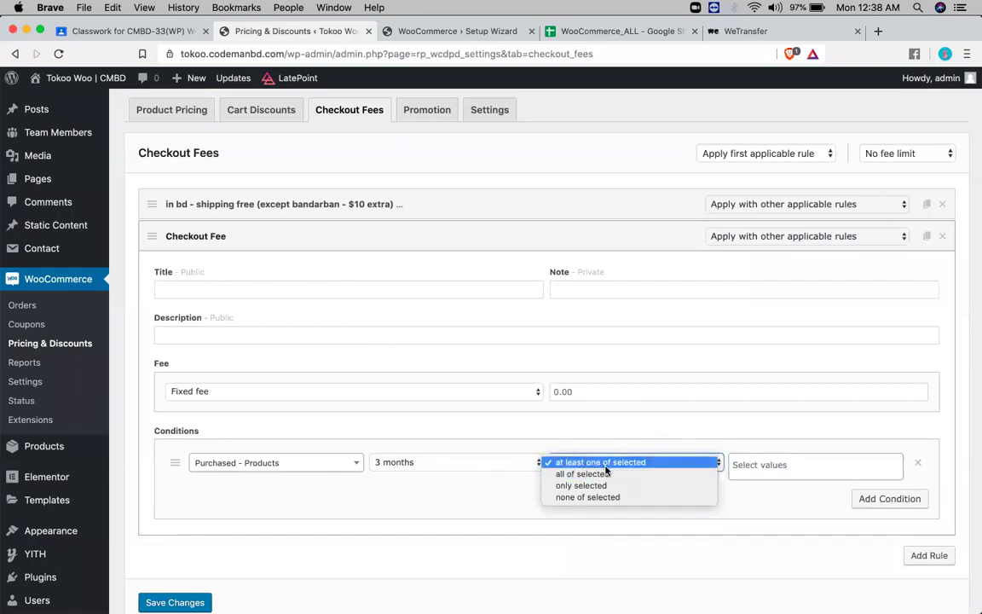
{"action": "left_click", "coordinate": [586, 474]}
{"action": "left_click", "coordinate": [853, 461]}
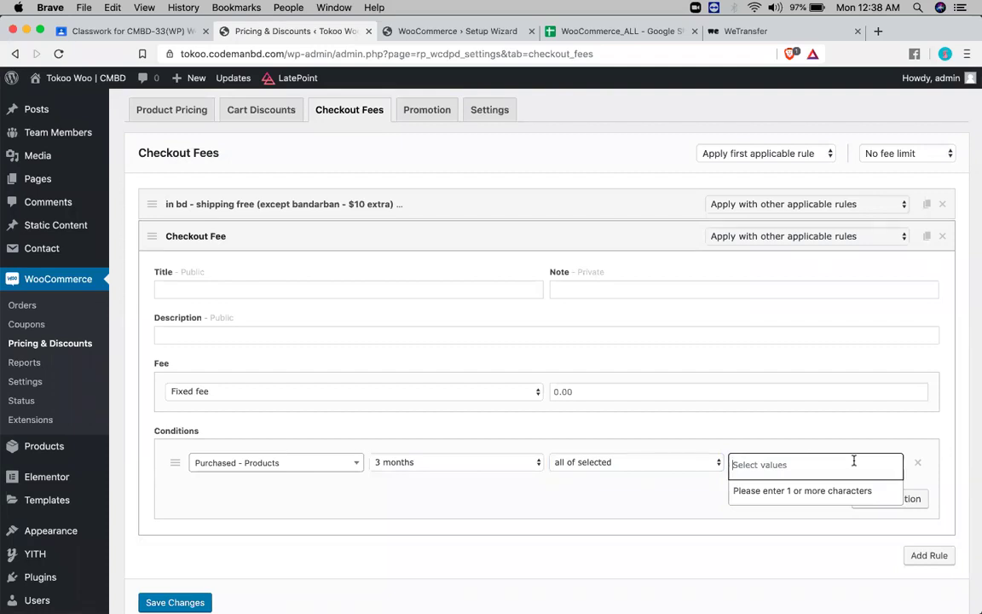
{"action": "type", "text": "purc"}
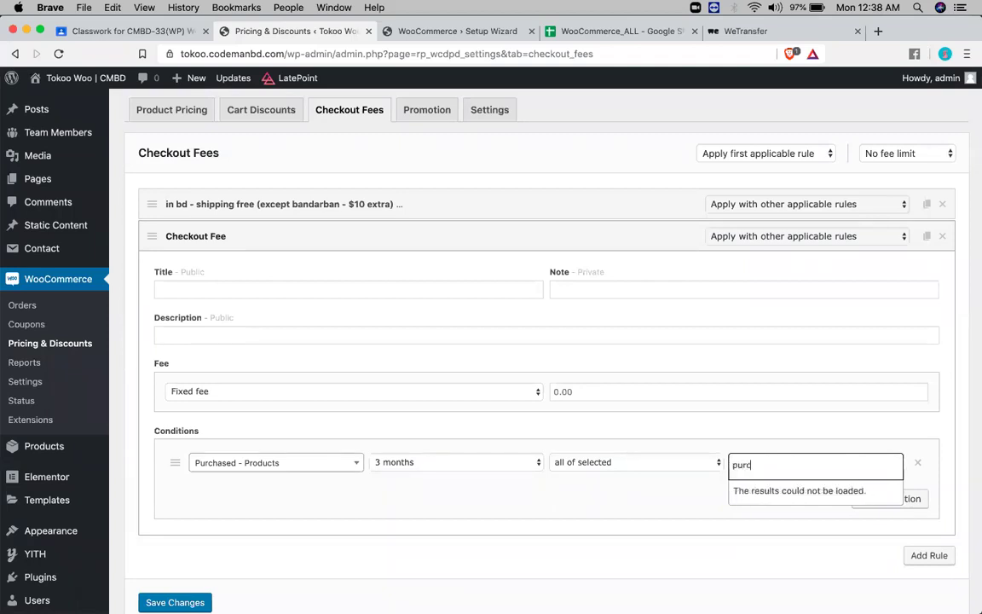
{"action": "type", "text": "hase"}
Step: Try the "only selected" match, settle on "at least one of selected", and choose the 3 months period for the condition
{"action": "left_click", "coordinate": [681, 462]}
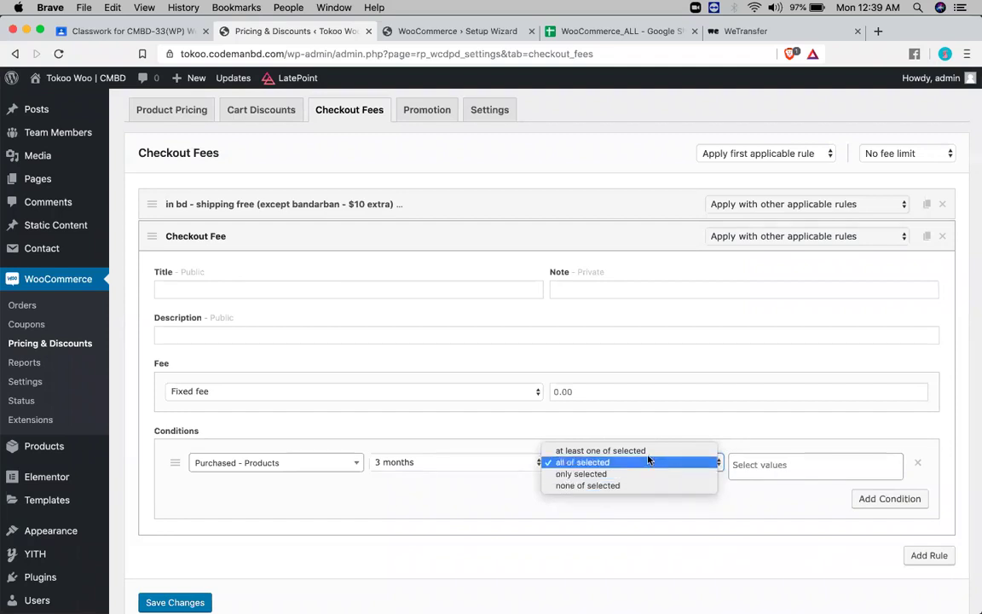
{"action": "left_click", "coordinate": [644, 473]}
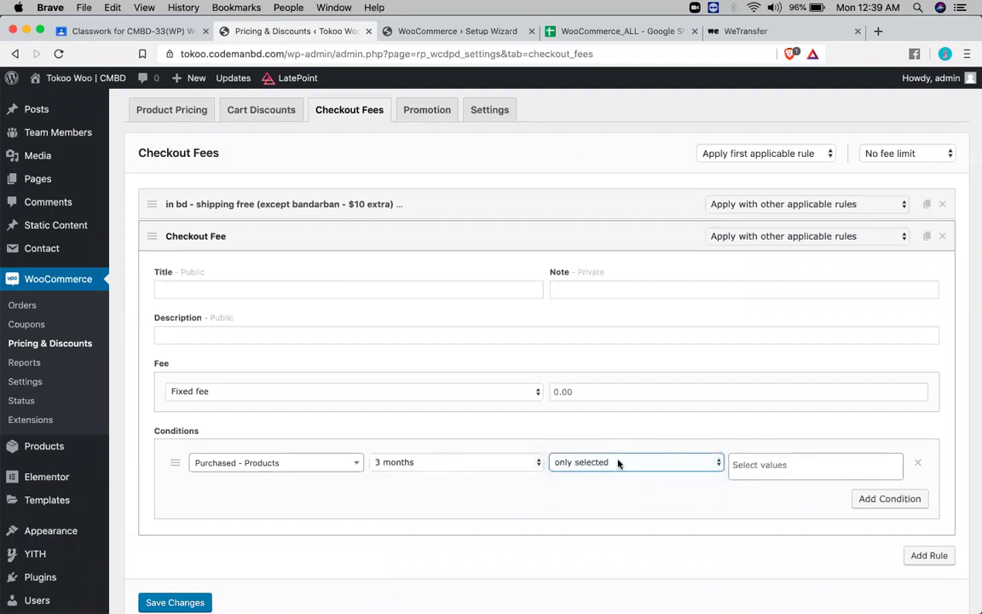
{"action": "left_click", "coordinate": [619, 462]}
{"action": "left_click", "coordinate": [601, 439]}
{"action": "left_click", "coordinate": [417, 464]}
{"action": "scroll", "coordinate": [405, 462], "scroll_direction": "down", "scroll_amount": 3}
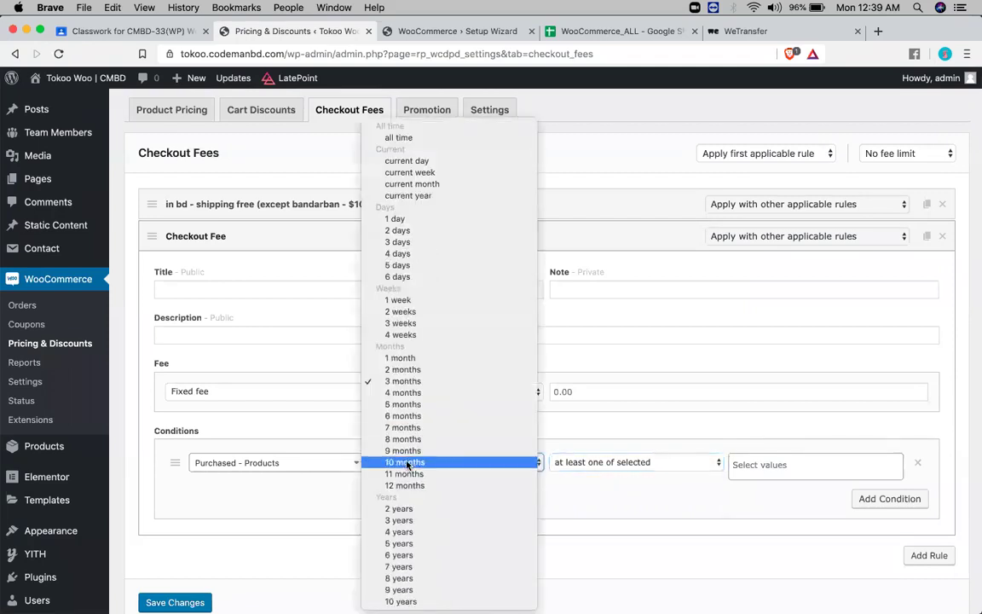
{"action": "left_click", "coordinate": [402, 381]}
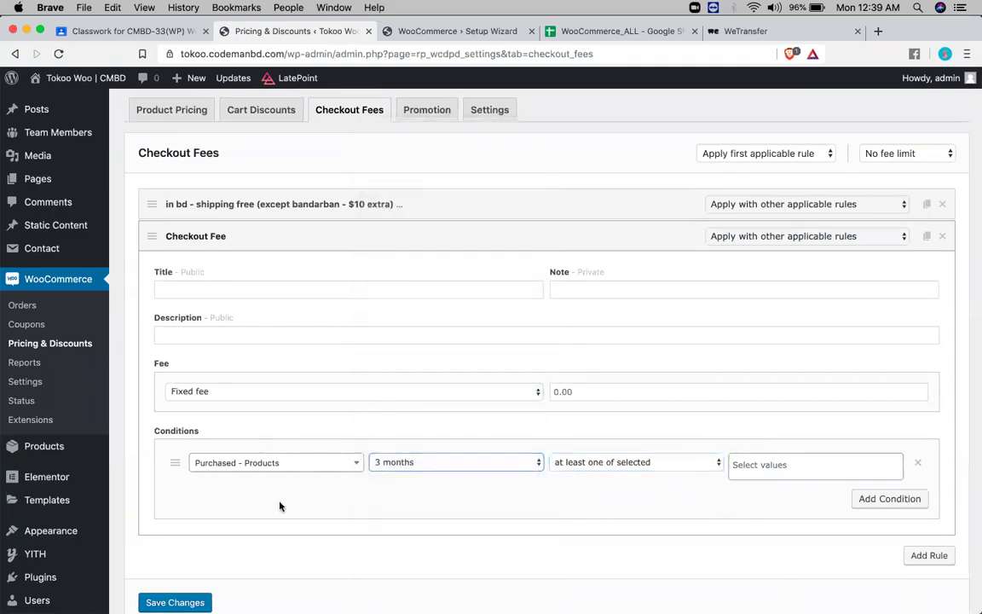
Step: Try searching the purchased products condition's values for "n", and clear the search
{"action": "left_click", "coordinate": [769, 463]}
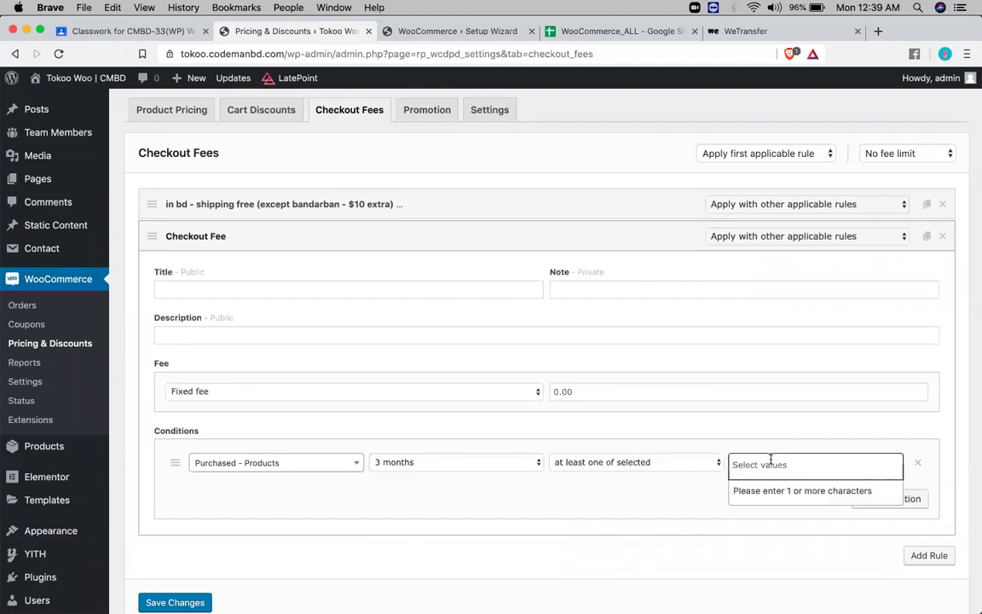
{"action": "type", "text": "n"}
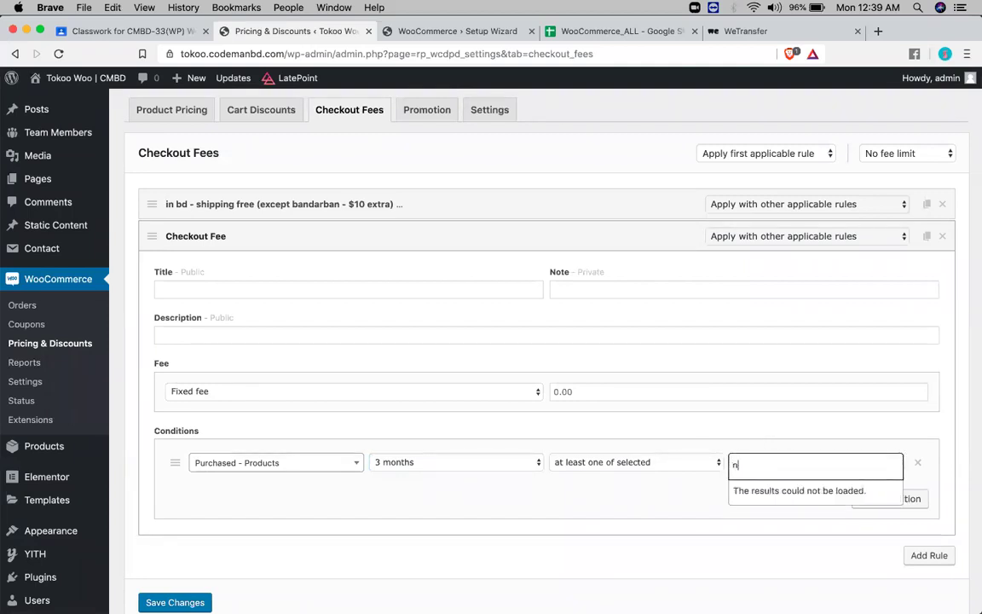
{"action": "key", "text": "BackSpace"}
{"action": "left_click", "coordinate": [716, 503]}
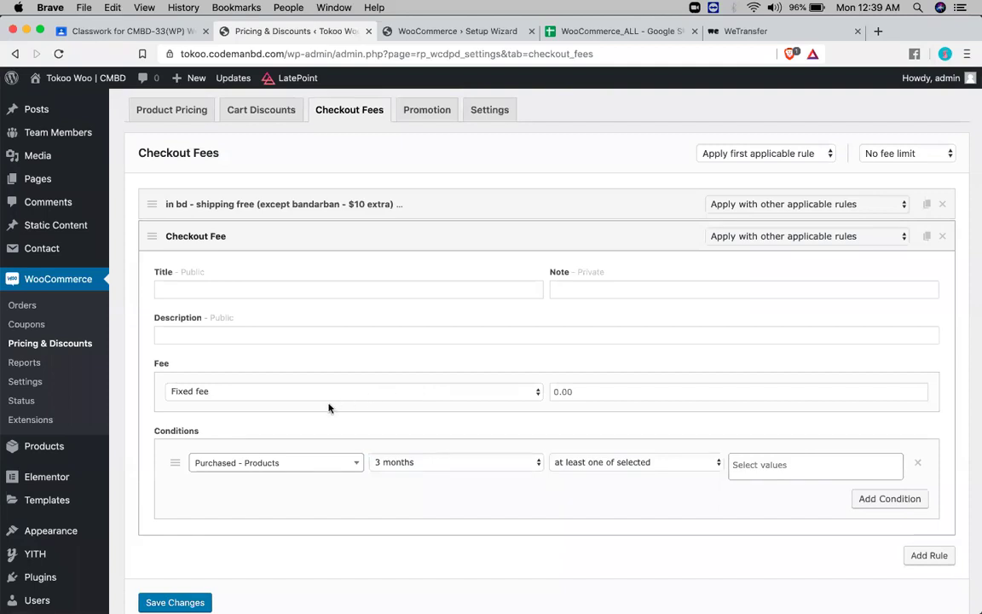
Step: Set the second rule's fee to a percentage fee of 30
{"action": "left_click", "coordinate": [364, 395]}
{"action": "left_click", "coordinate": [358, 403]}
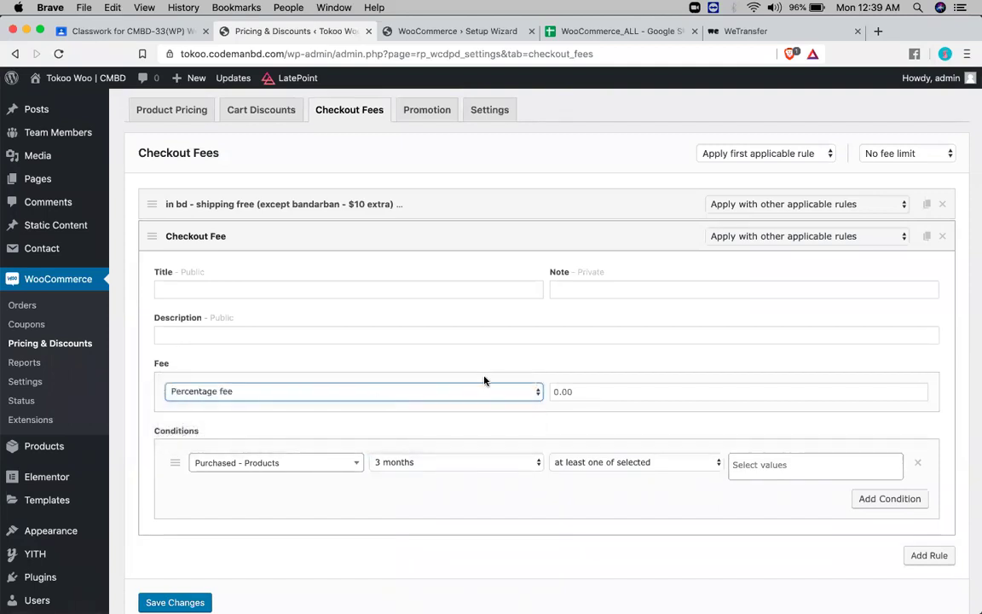
{"action": "left_click", "coordinate": [605, 393]}
{"action": "type", "text": "30"}
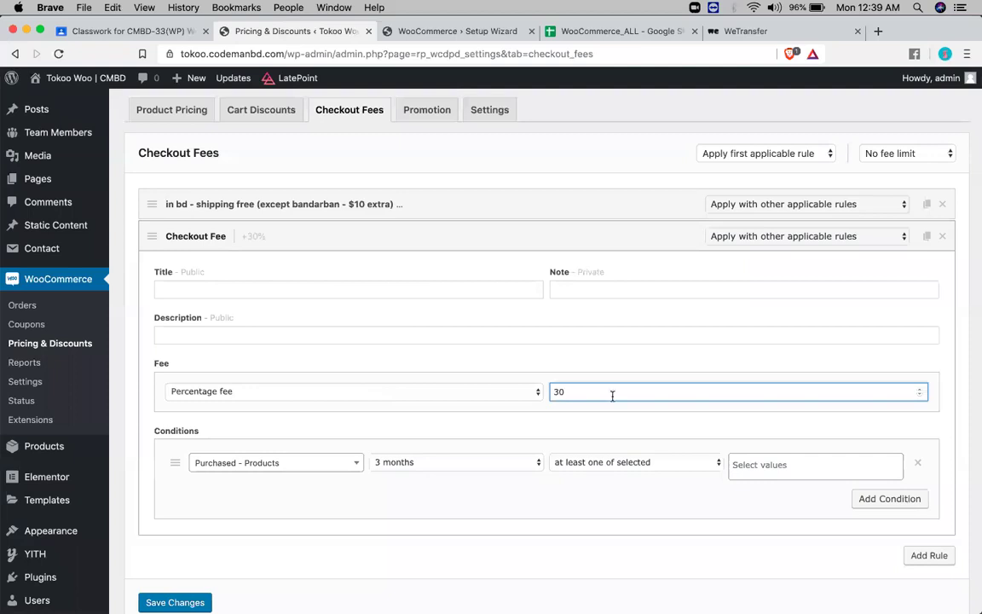
Step: Change the second rule's condition type to Payment method from the Checkout group
{"action": "left_click", "coordinate": [305, 460]}
{"action": "scroll", "coordinate": [303, 398], "scroll_direction": "down", "scroll_amount": 1}
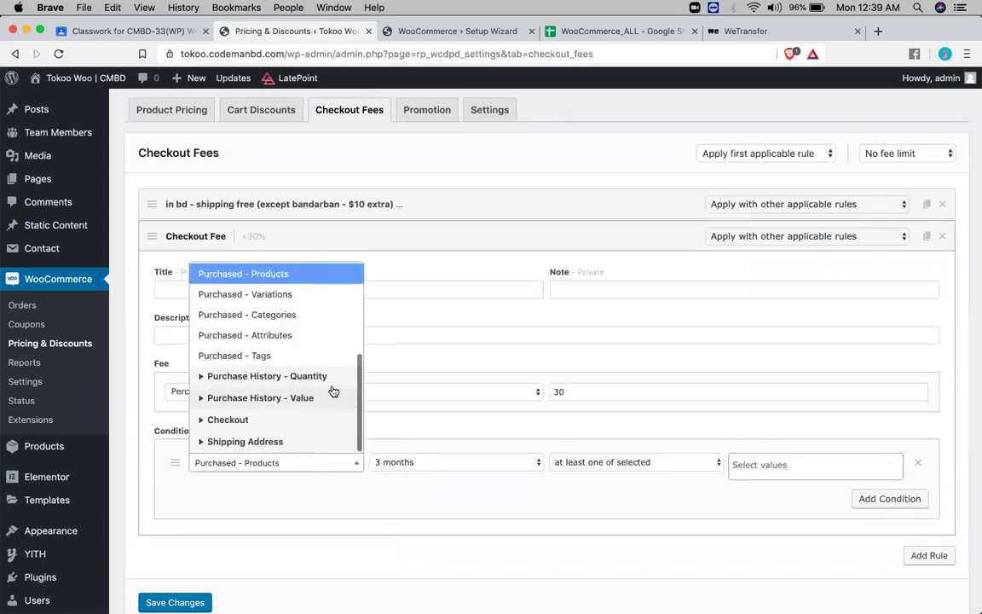
{"action": "left_click", "coordinate": [300, 421]}
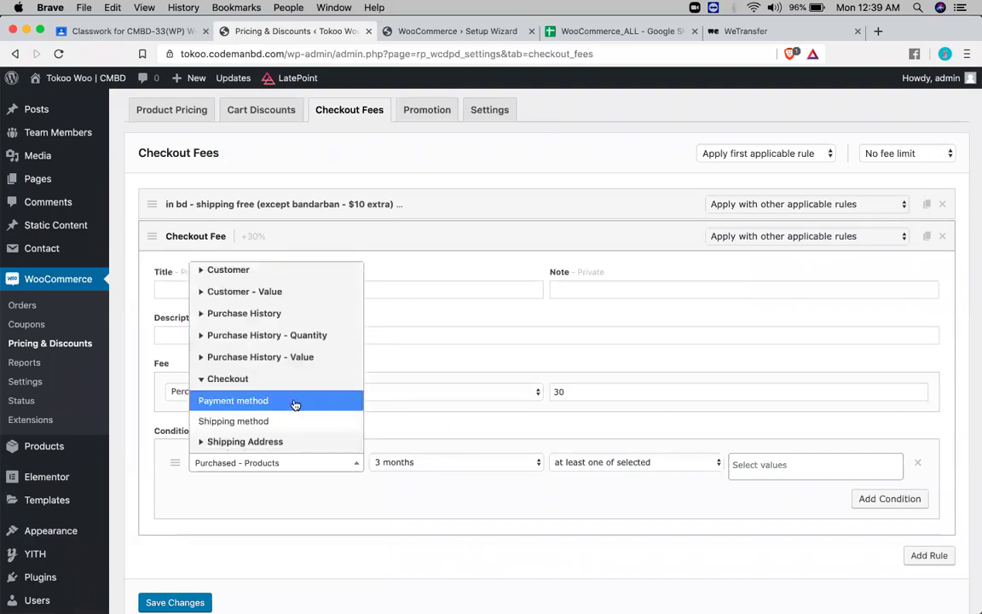
{"action": "left_click", "coordinate": [294, 402]}
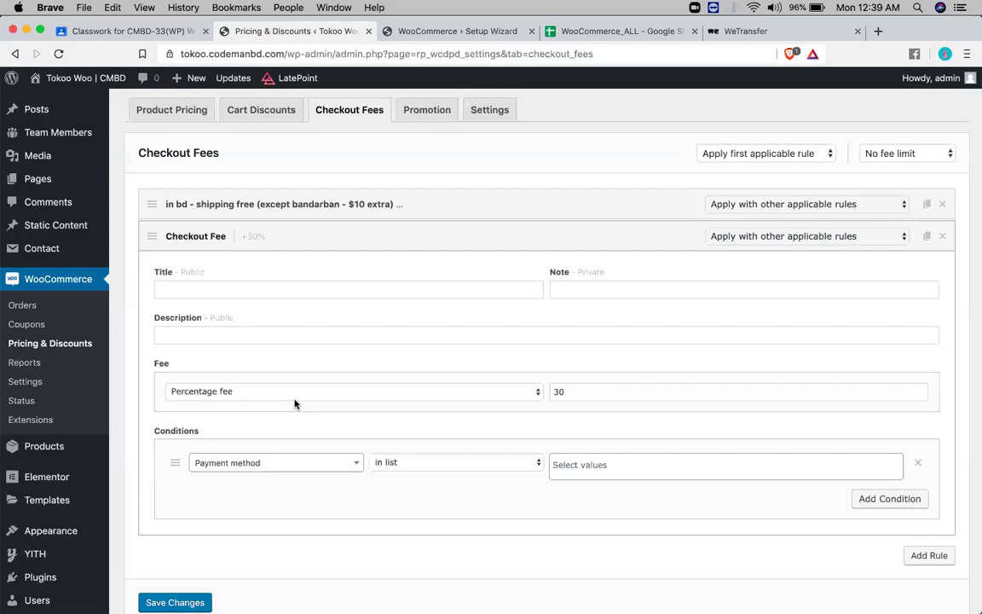
Step: Try searching the payment method condition's values for "pay"
{"action": "left_click", "coordinate": [600, 476]}
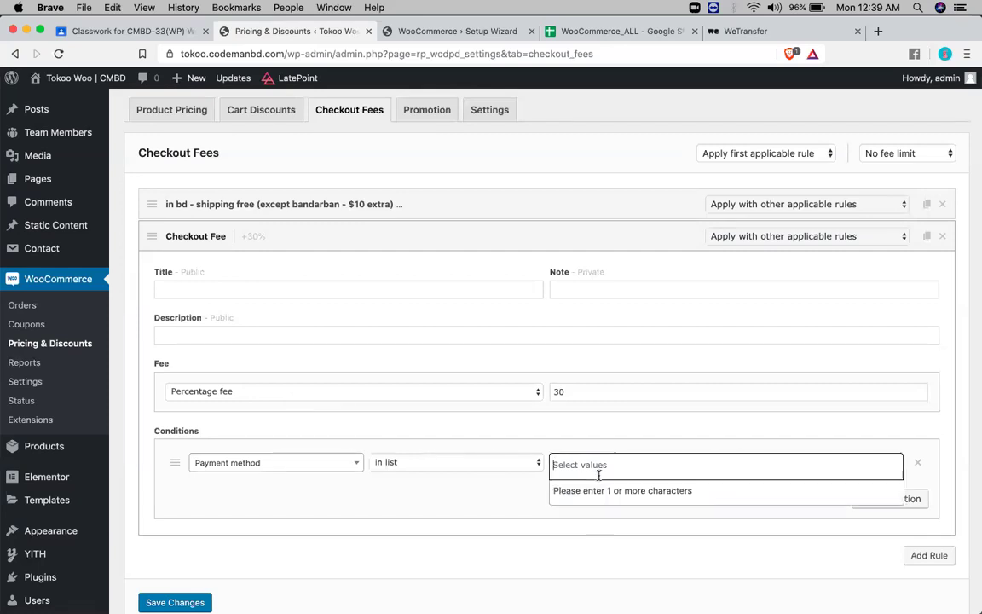
{"action": "type", "text": "pay"}
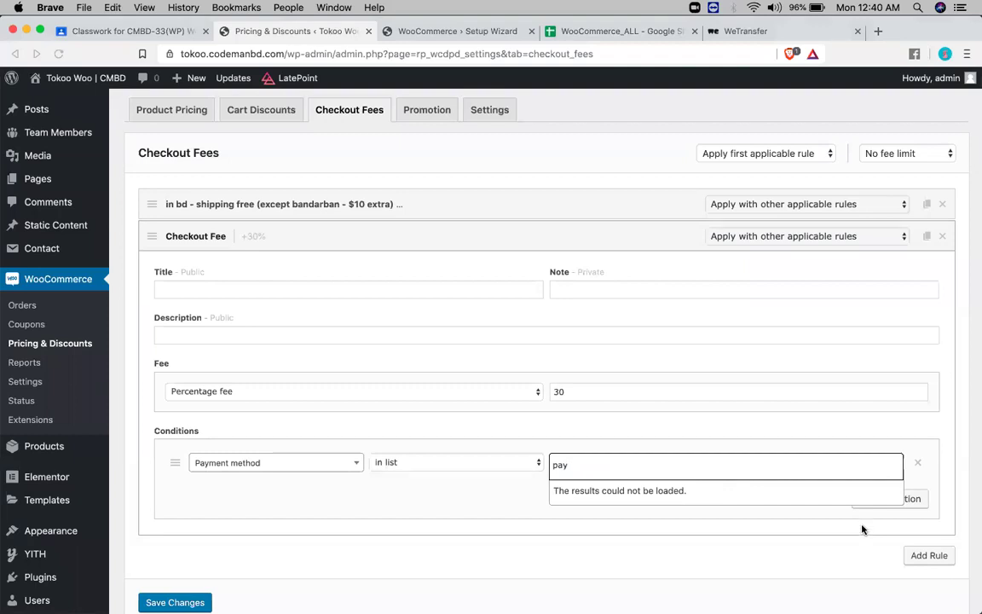
{"action": "left_click", "coordinate": [647, 475]}
Step: Switch to the WooCommerce Setup Wizard page and try to continue past its Shipping step
{"action": "left_click", "coordinate": [406, 31]}
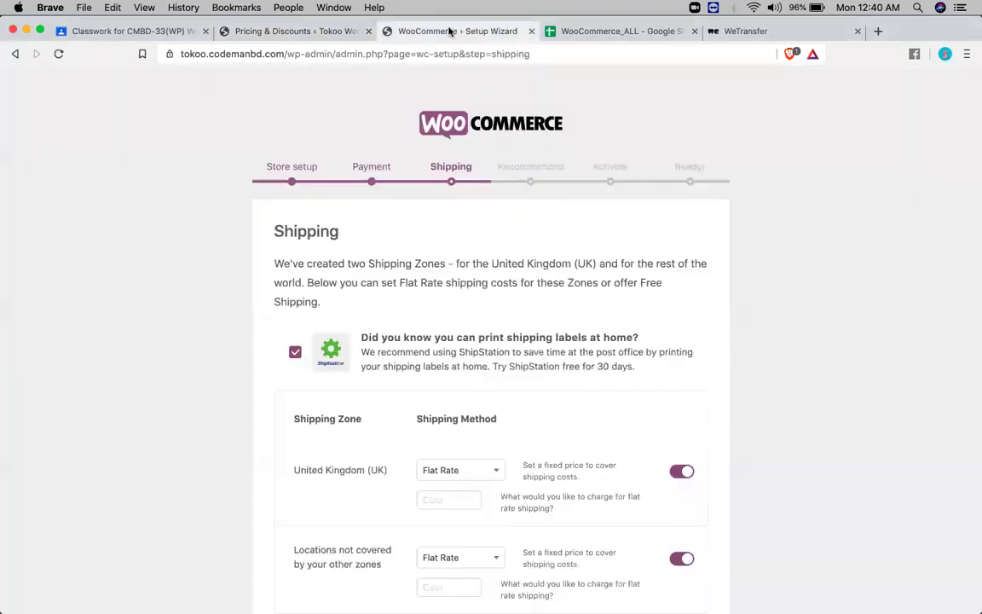
{"action": "scroll", "coordinate": [403, 224], "scroll_direction": "down", "scroll_amount": 5}
{"action": "left_click", "coordinate": [441, 559]}
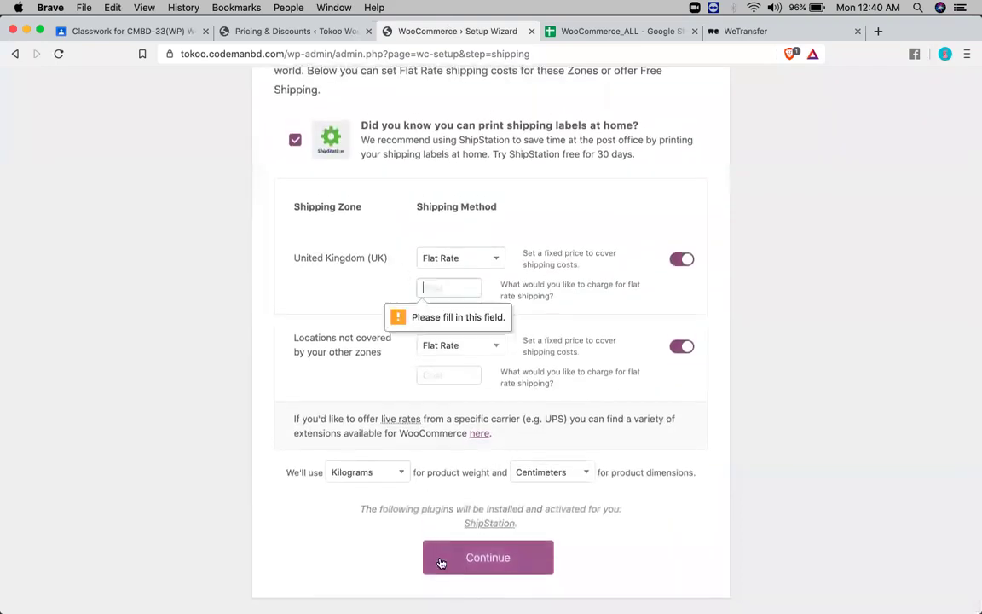
Step: Set both shipping zones, United Kingdom (UK) and the uncovered locations, to Free Shipping and continue past the Shipping step
{"action": "left_click", "coordinate": [440, 271]}
{"action": "left_click", "coordinate": [439, 264]}
{"action": "left_click", "coordinate": [438, 306]}
{"action": "left_click", "coordinate": [440, 350]}
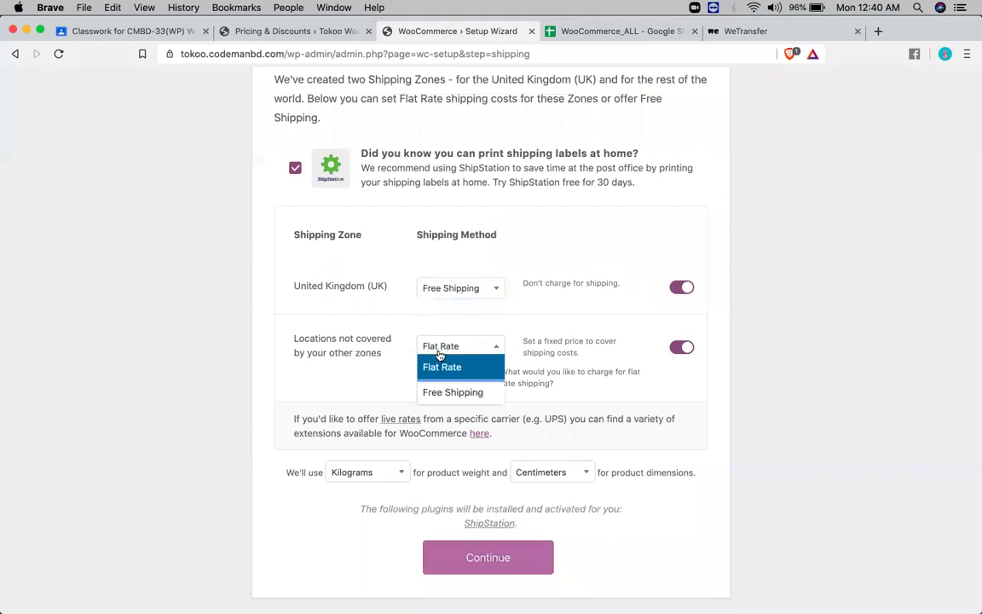
{"action": "left_click", "coordinate": [450, 391]}
{"action": "left_click", "coordinate": [460, 564]}
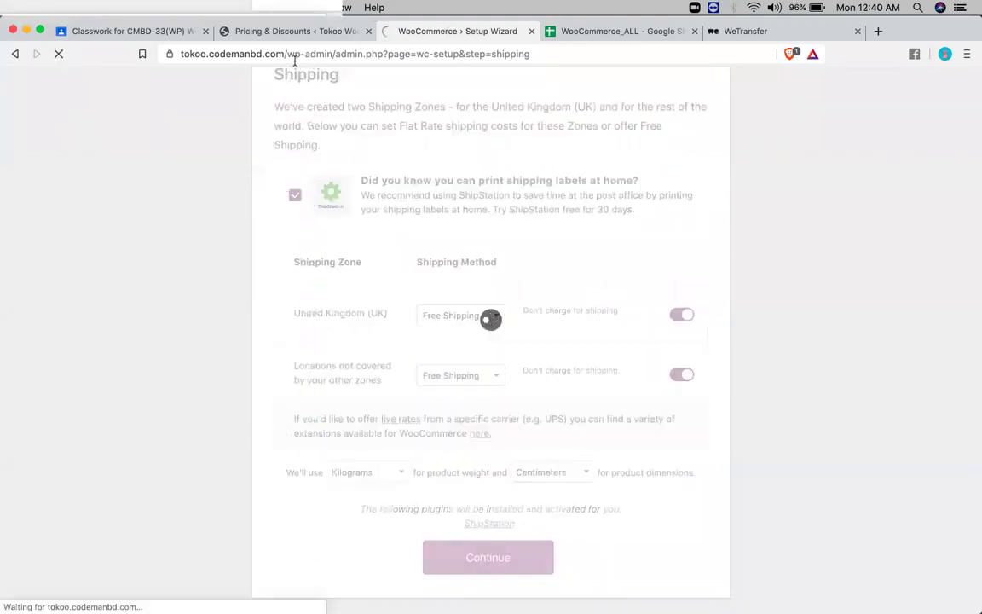
Step: Return to the Pricing & Discounts page and change the second rule's condition type to Shipping method, keeping the percentage fee
{"action": "left_click", "coordinate": [268, 31]}
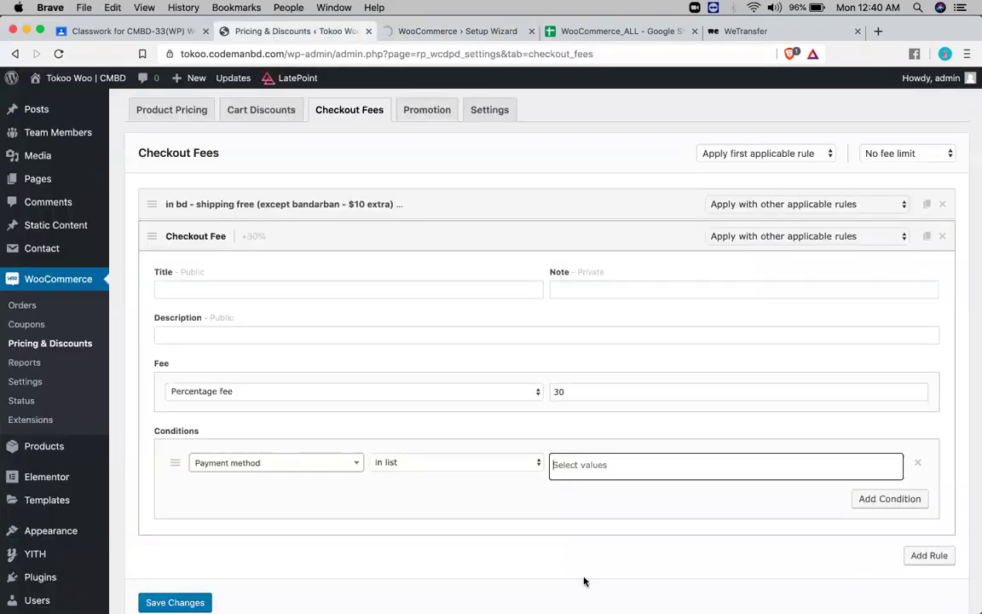
{"action": "left_click", "coordinate": [614, 465]}
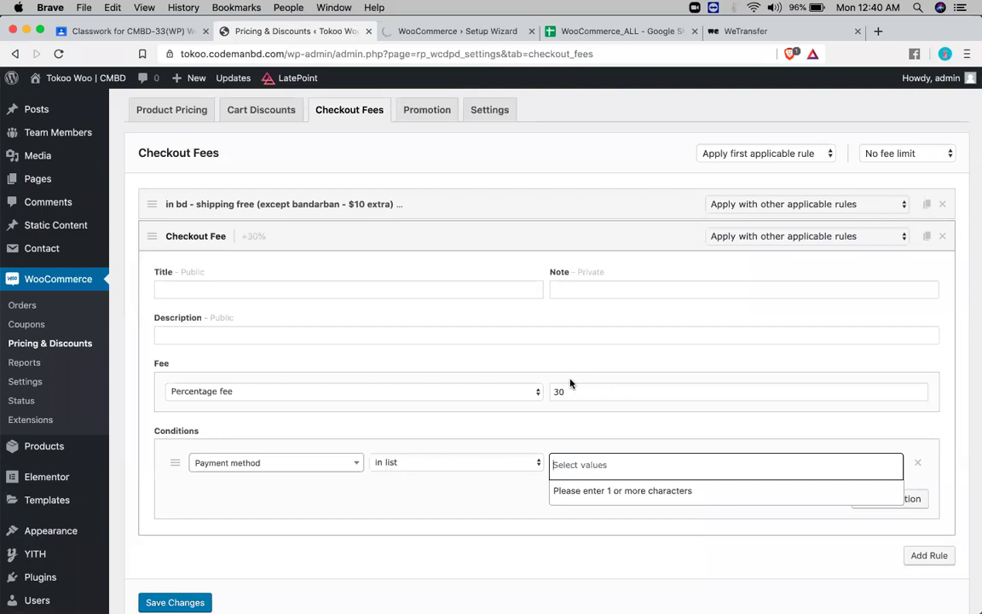
{"action": "left_click", "coordinate": [313, 464]}
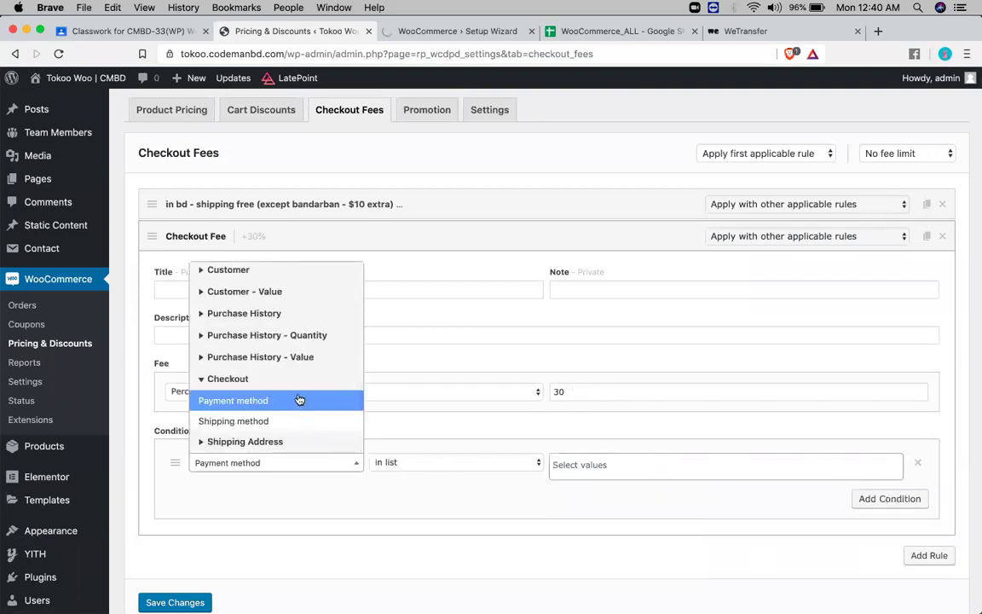
{"action": "left_click", "coordinate": [284, 419]}
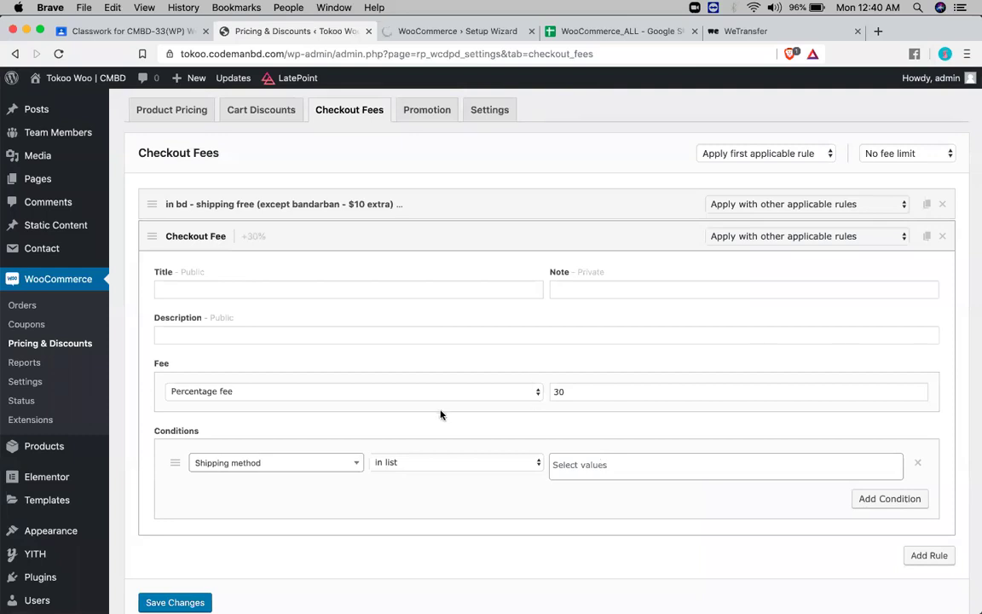
{"action": "left_click", "coordinate": [261, 395]}
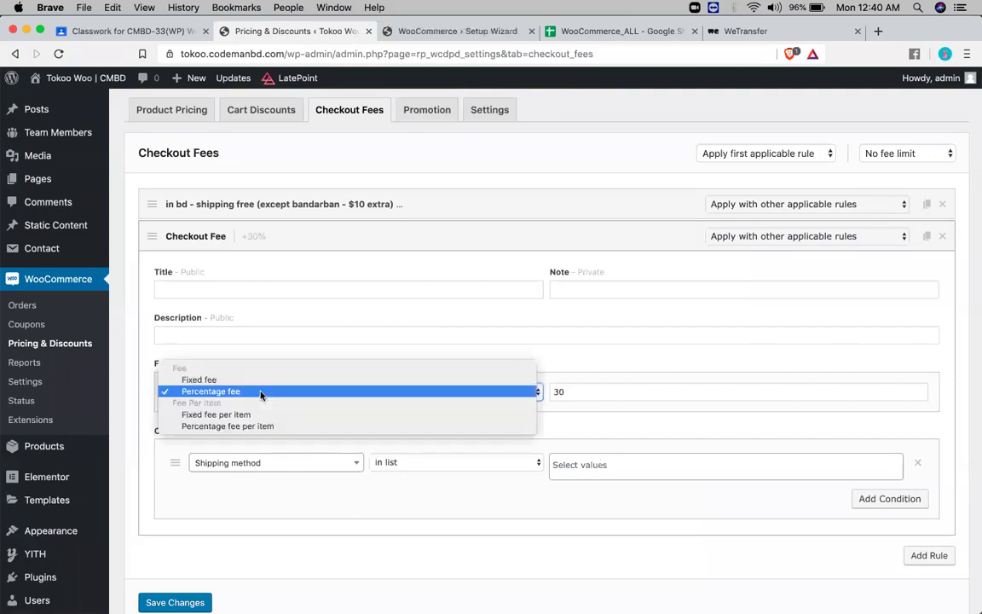
{"action": "left_click", "coordinate": [259, 395]}
Step: Change the second rule's condition type to Cart item subtotal - Products from the Cart Items - Subtotal group
{"action": "left_click", "coordinate": [252, 472]}
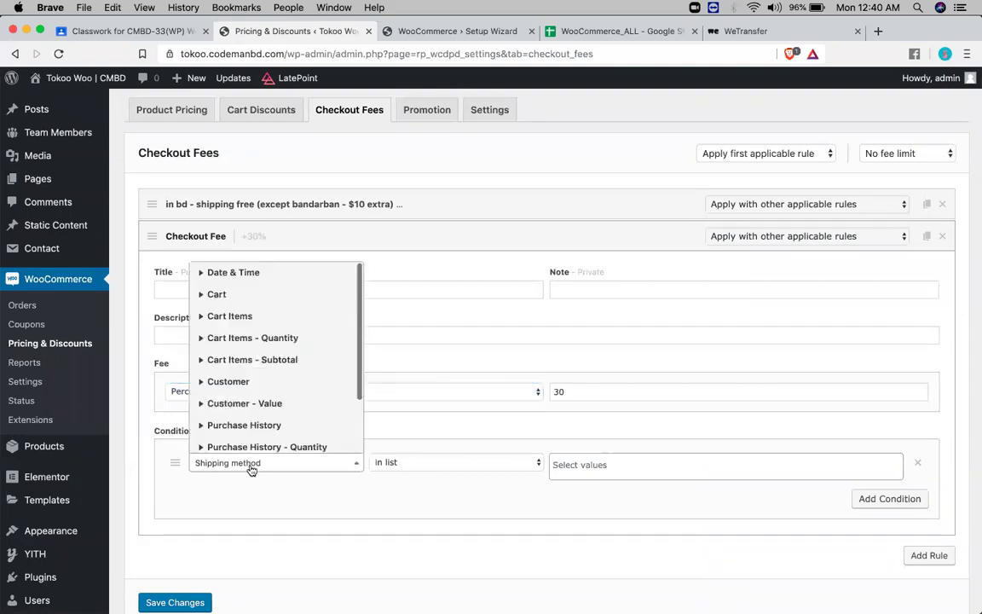
{"action": "scroll", "coordinate": [273, 409], "scroll_direction": "down", "scroll_amount": 5}
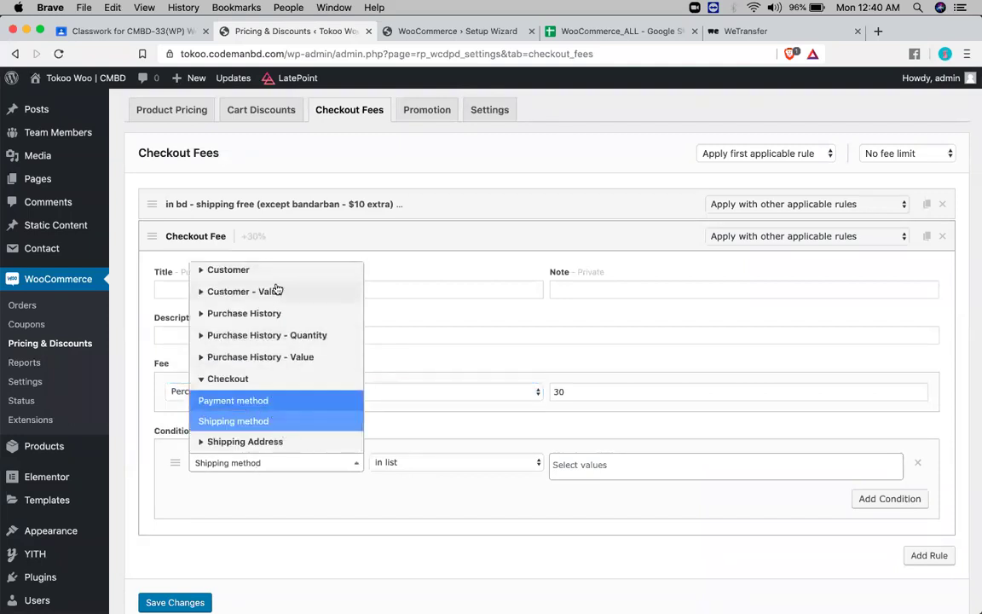
{"action": "left_click", "coordinate": [300, 357]}
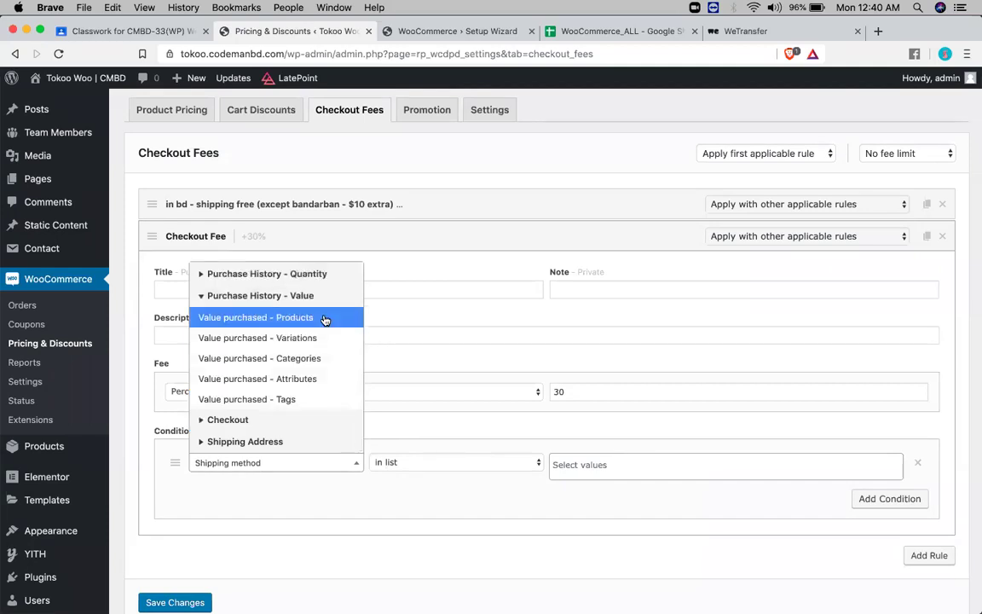
{"action": "left_click", "coordinate": [320, 419]}
{"action": "scroll", "coordinate": [316, 383], "scroll_direction": "up", "scroll_amount": 5}
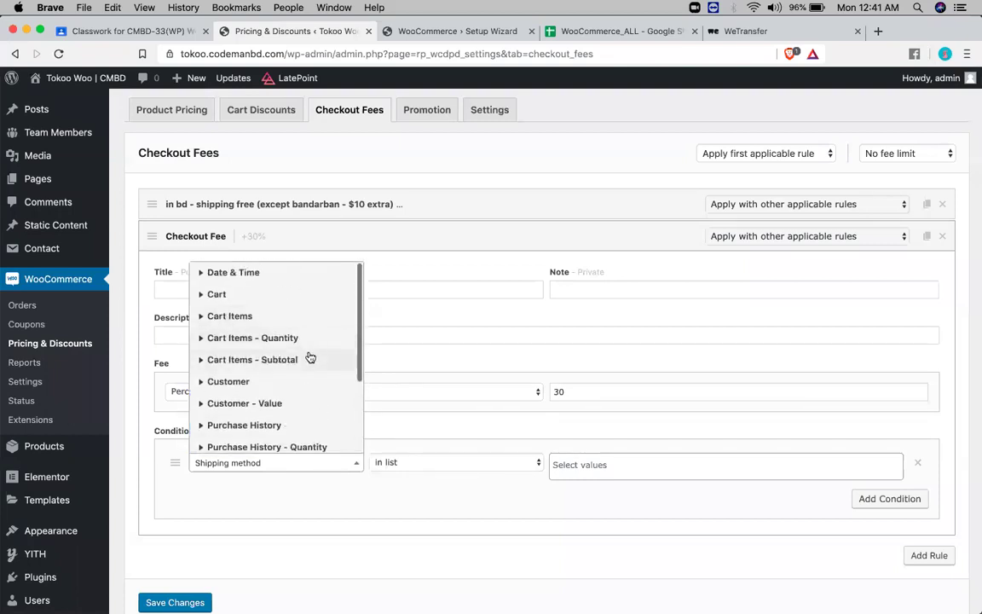
{"action": "left_click", "coordinate": [308, 359]}
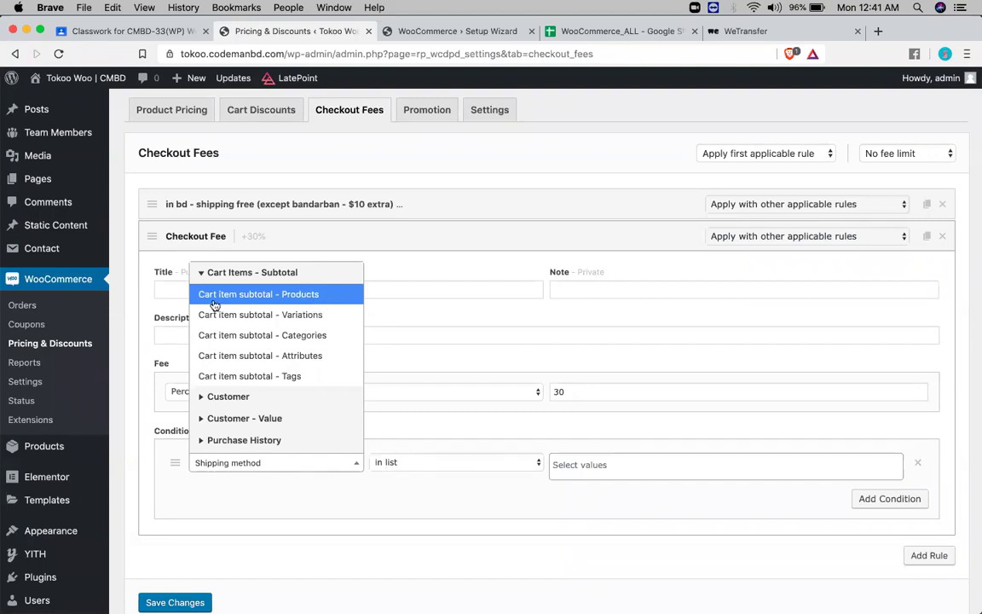
{"action": "left_click", "coordinate": [308, 294]}
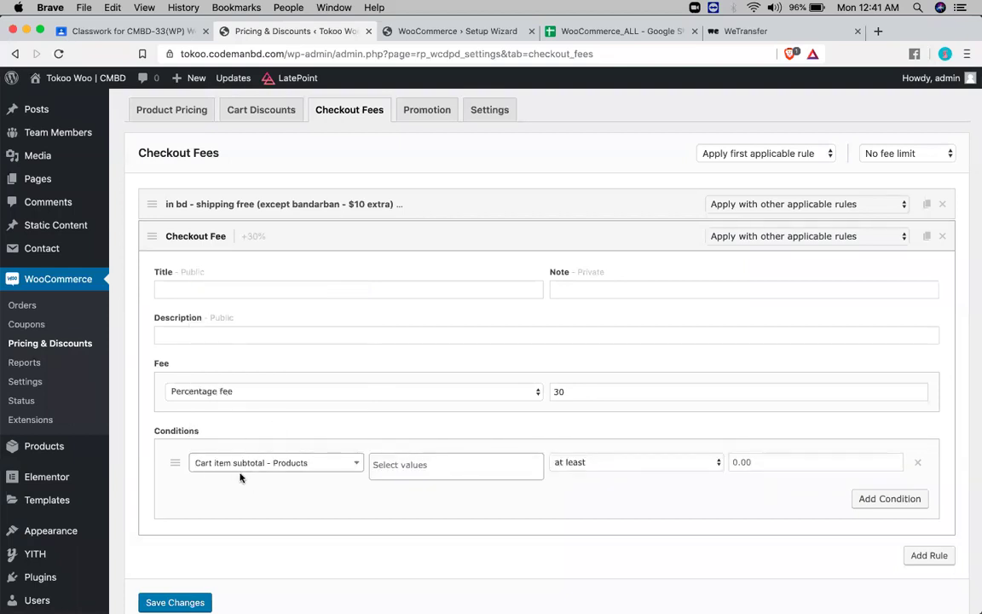
Step: Try searching the cart item subtotal condition's product values for "1000"
{"action": "left_click", "coordinate": [420, 463]}
{"action": "type", "text": "1"}
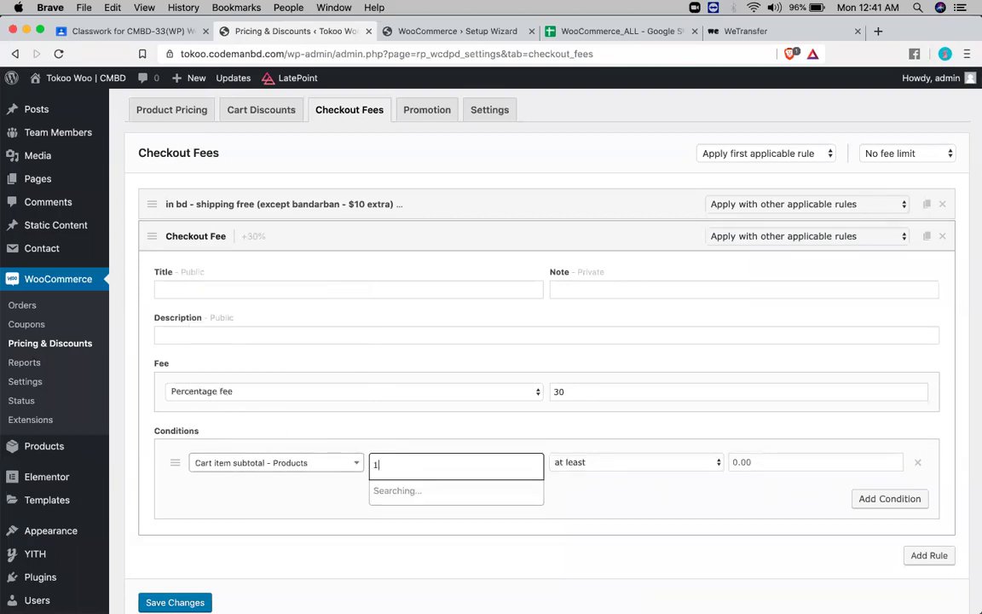
{"action": "type", "text": "000"}
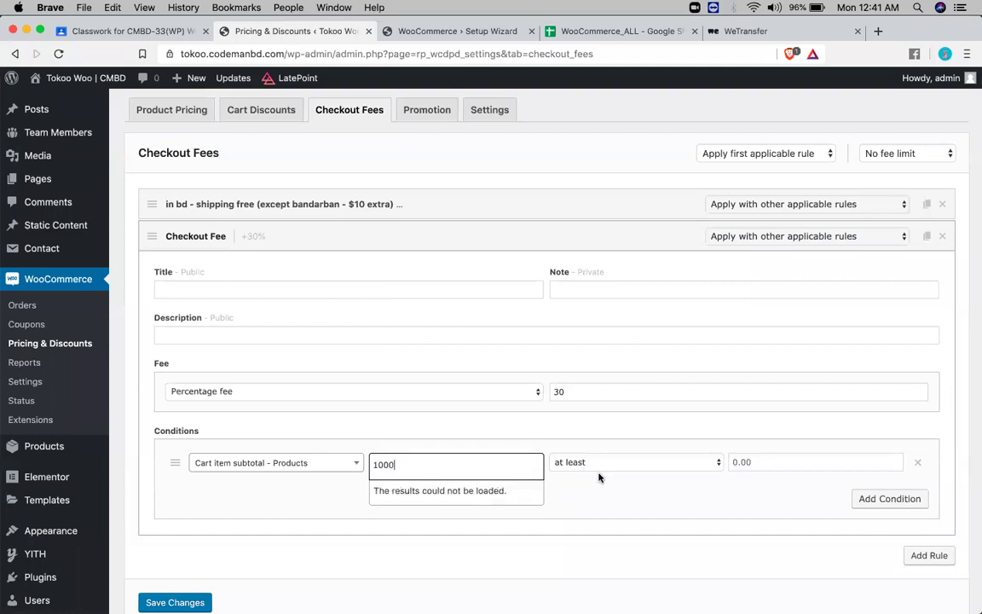
{"action": "left_click", "coordinate": [759, 460]}
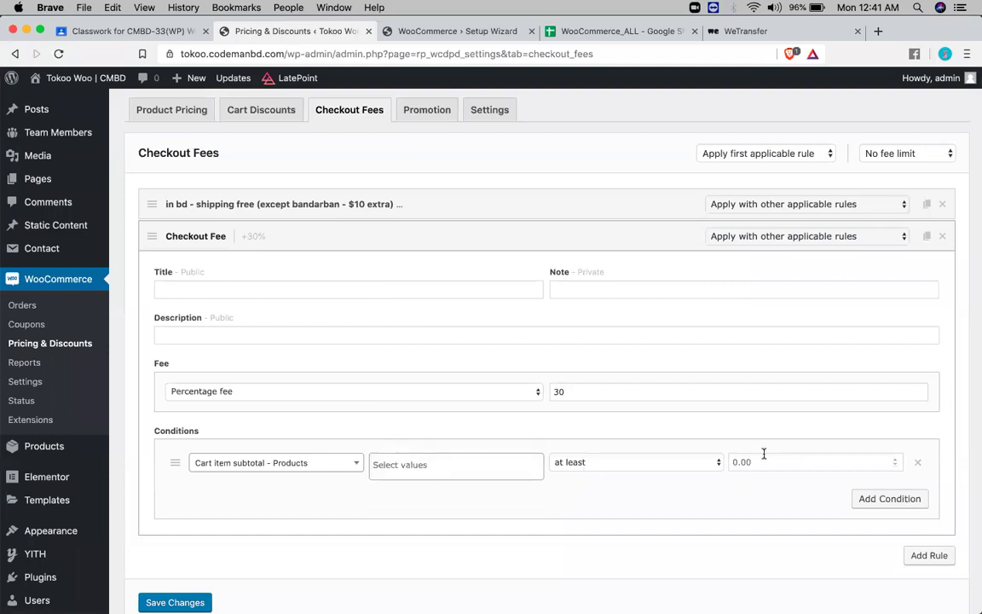
{"action": "left_click", "coordinate": [764, 457]}
{"action": "type", "text": "10"}
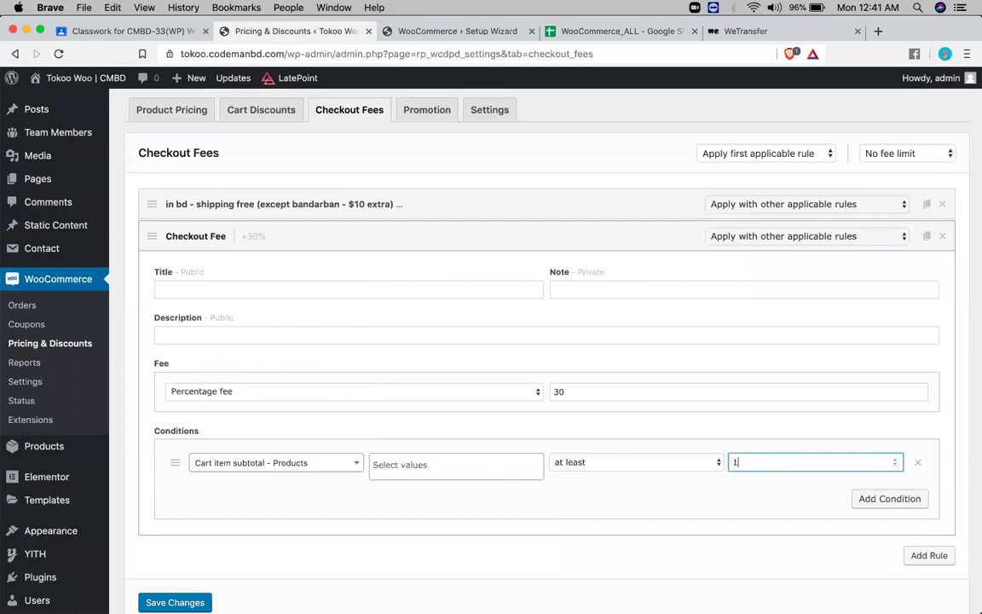
{"action": "key", "text": "BackSpace"}
{"action": "key", "text": "BackSpace"}
{"action": "left_click", "coordinate": [702, 468]}
{"action": "left_click", "coordinate": [699, 465]}
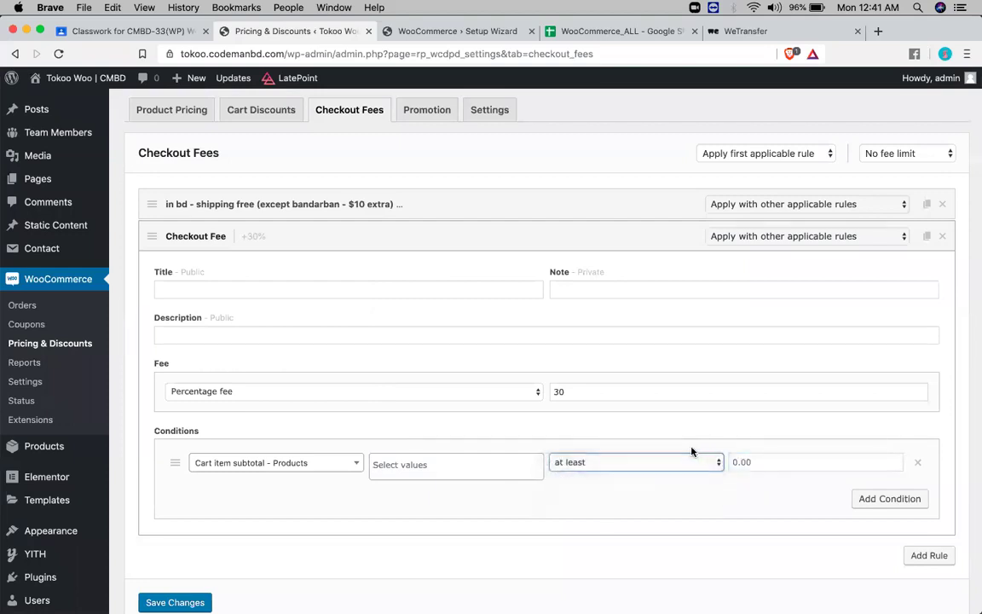
Step: Retry the cart item subtotal condition's product search with "1" and "$1000", and leave the field without a selection
{"action": "left_click", "coordinate": [294, 462]}
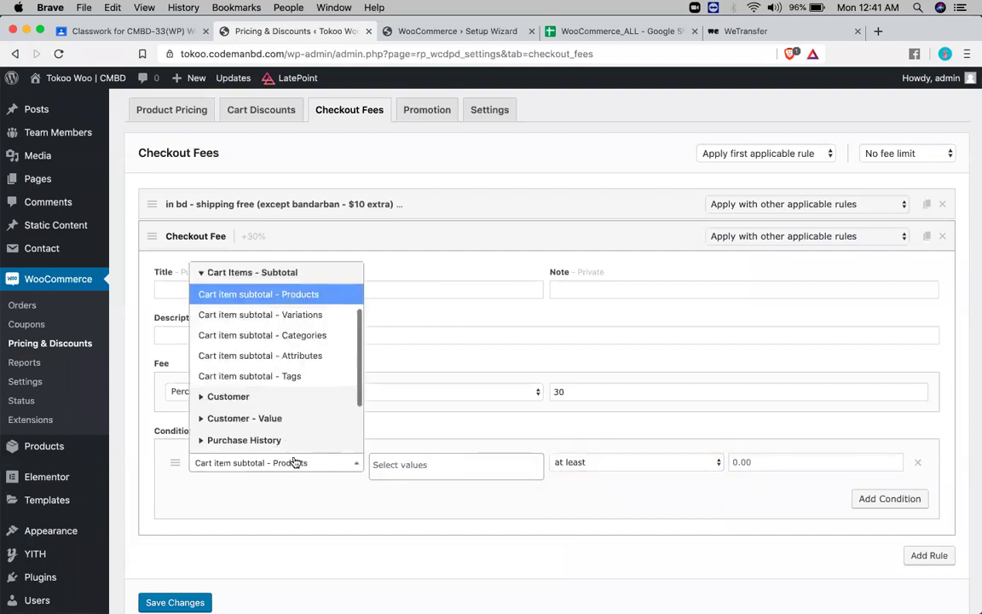
{"action": "left_click", "coordinate": [427, 465]}
{"action": "left_click", "coordinate": [427, 464]}
{"action": "left_click", "coordinate": [422, 464]}
{"action": "left_click", "coordinate": [418, 464]}
{"action": "type", "text": "1"}
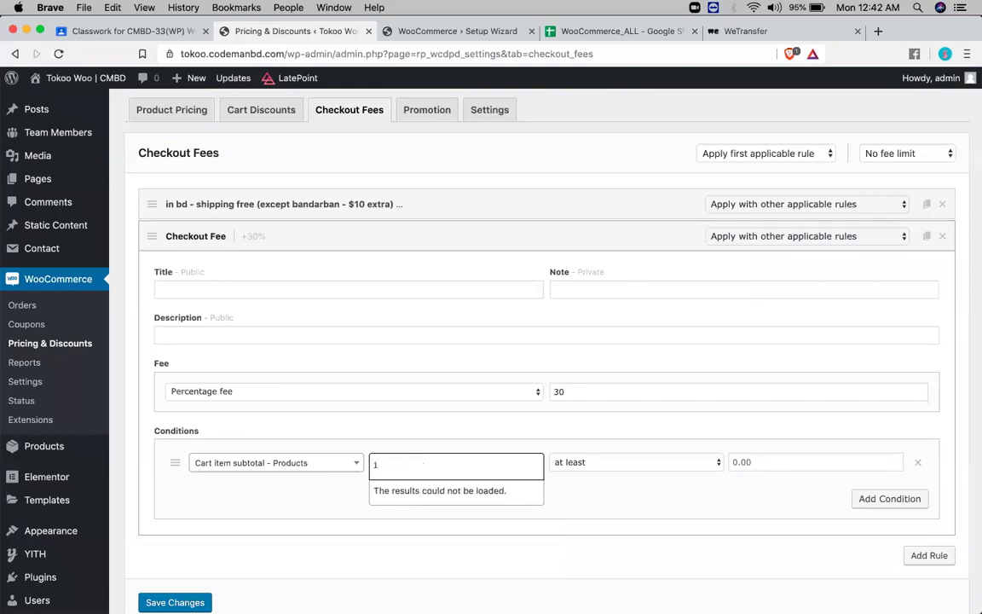
{"action": "key", "text": "BackSpace"}
{"action": "type", "text": "$1000"}
{"action": "left_click", "coordinate": [495, 469]}
{"action": "left_click", "coordinate": [496, 470]}
{"action": "type", "text": "1"}
{"action": "left_click", "coordinate": [449, 166]}
Step: Switch to the WooCommerce_ALL spreadsheet and look through the Pricing & Discounts configuration examples for a matching rule setup
{"action": "left_click", "coordinate": [604, 46]}
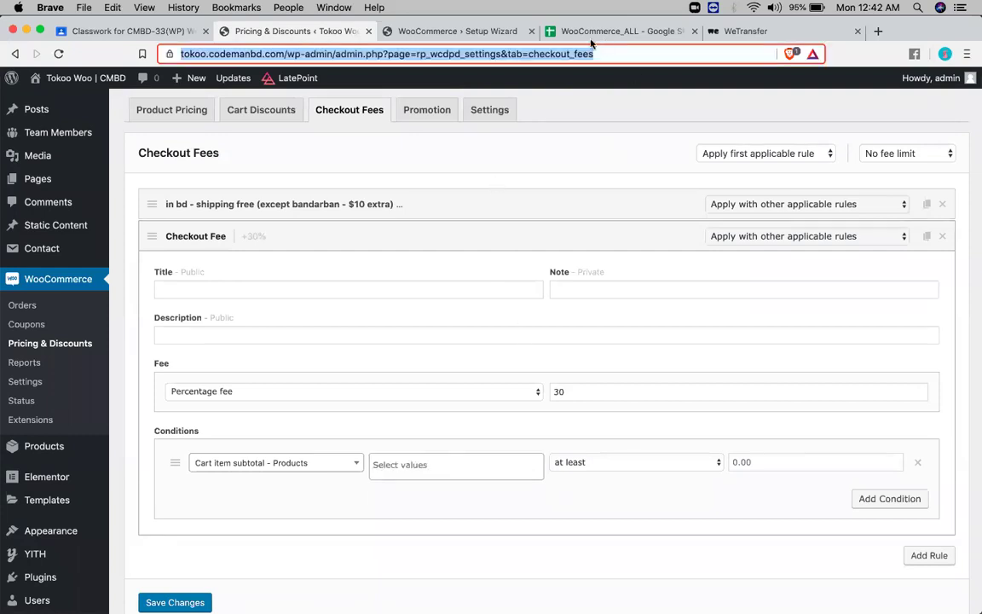
{"action": "left_click", "coordinate": [601, 32]}
{"action": "scroll", "coordinate": [285, 330], "scroll_direction": "up", "scroll_amount": 20}
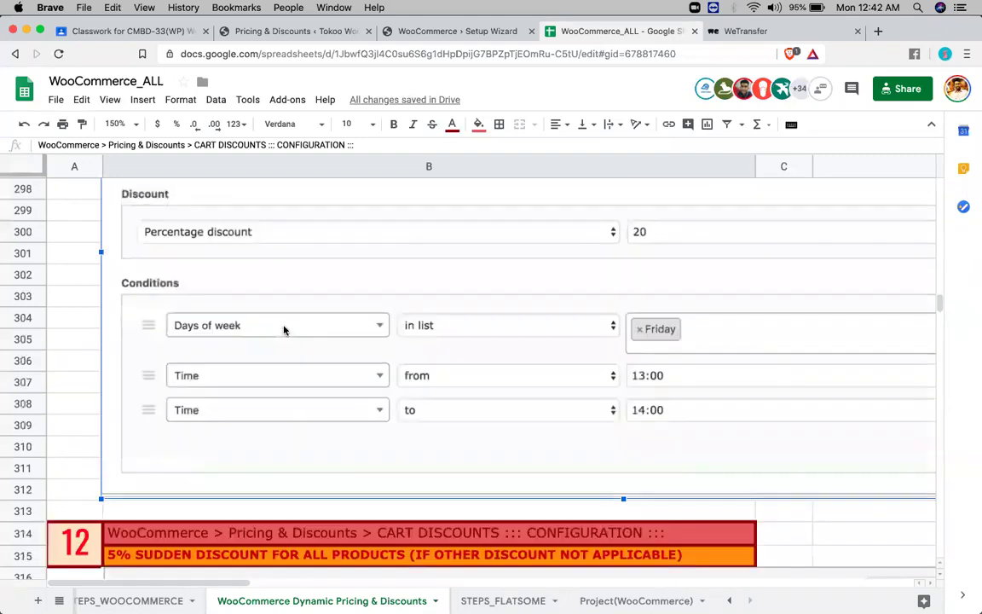
{"action": "scroll", "coordinate": [285, 330], "scroll_direction": "up", "scroll_amount": 12}
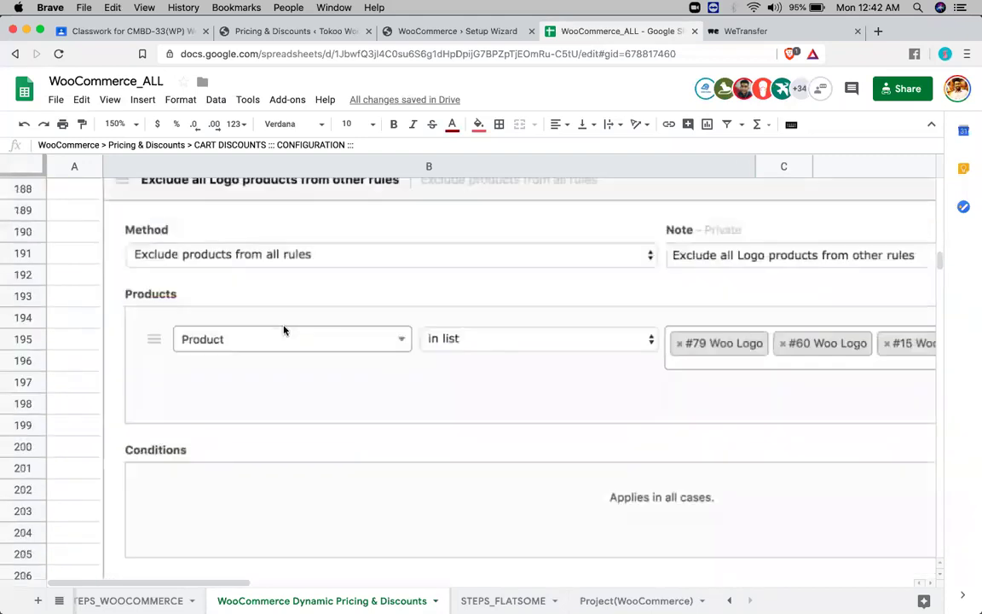
{"action": "scroll", "coordinate": [284, 330], "scroll_direction": "down", "scroll_amount": 3}
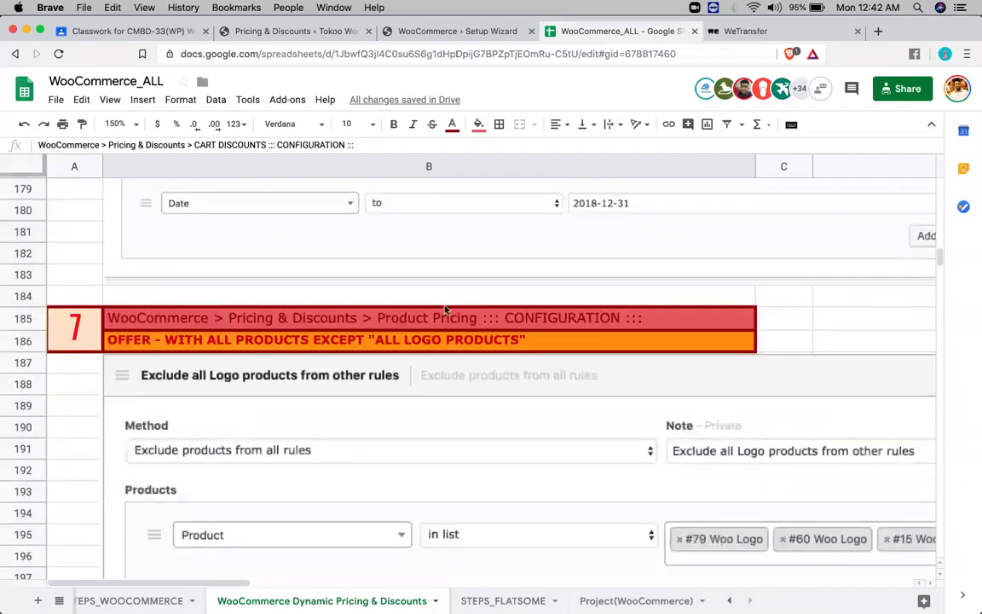
Step: Review pricing examples 7 to 9 in the WooCommerce_ALL sheet, focusing on the $7 extra charge for all heavy products
{"action": "left_click", "coordinate": [433, 338]}
{"action": "scroll", "coordinate": [433, 339], "scroll_direction": "down", "scroll_amount": 5}
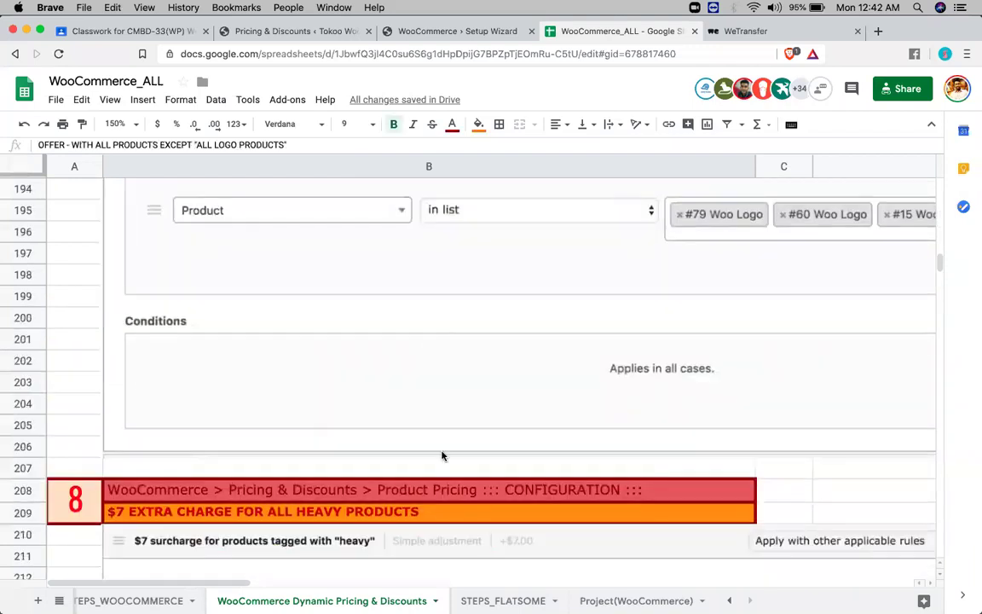
{"action": "left_click", "coordinate": [438, 504]}
{"action": "scroll", "coordinate": [437, 503], "scroll_direction": "down", "scroll_amount": 12}
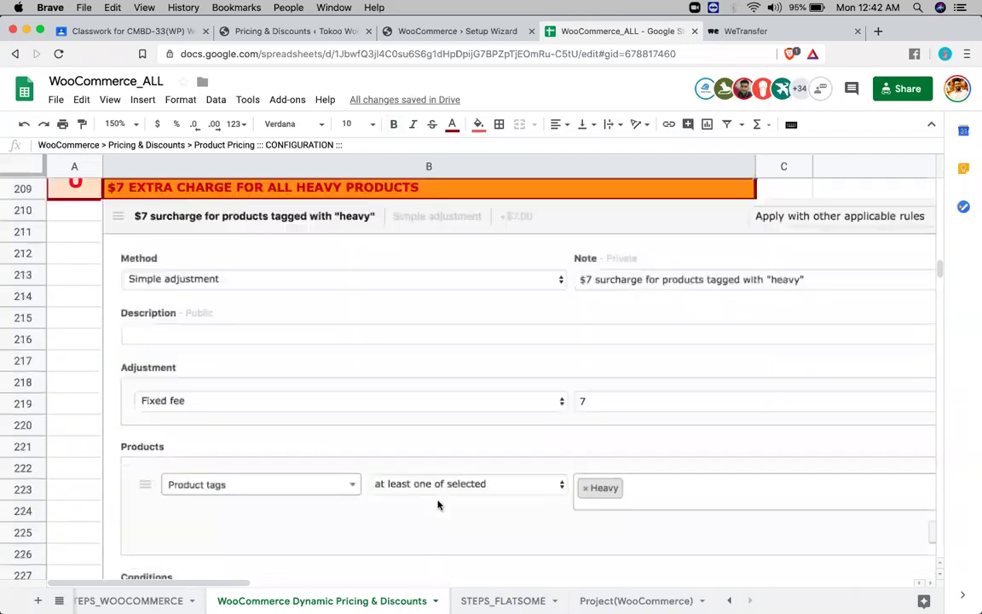
{"action": "scroll", "coordinate": [423, 448], "scroll_direction": "down", "scroll_amount": 1}
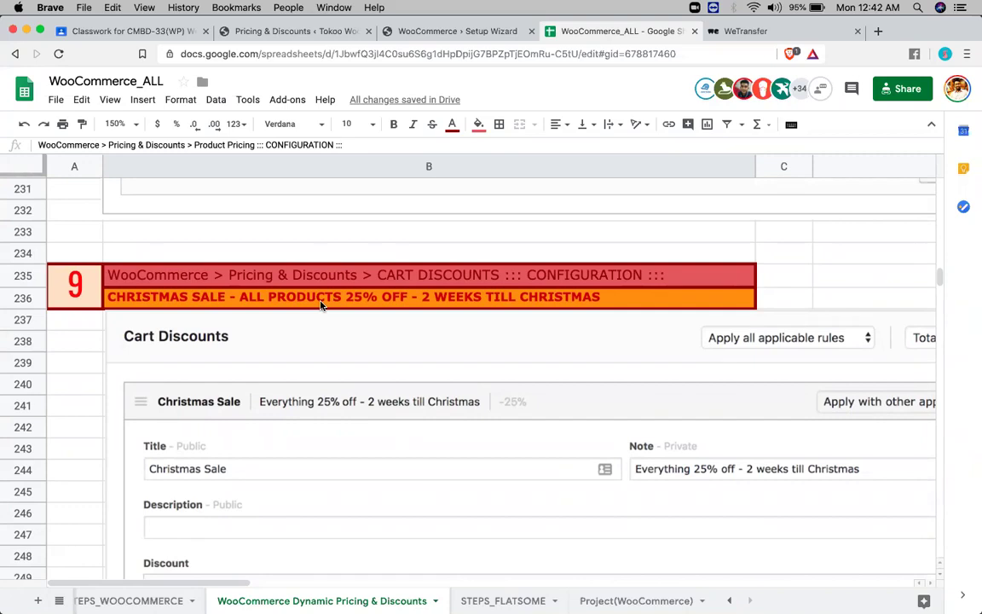
{"action": "scroll", "coordinate": [320, 305], "scroll_direction": "up", "scroll_amount": 7}
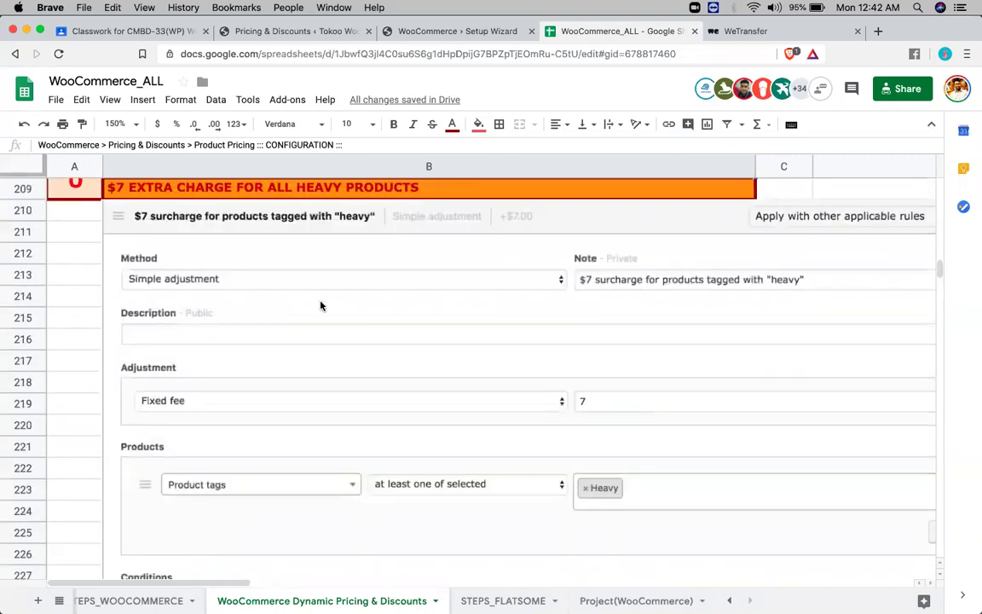
{"action": "scroll", "coordinate": [321, 305], "scroll_direction": "up", "scroll_amount": 2}
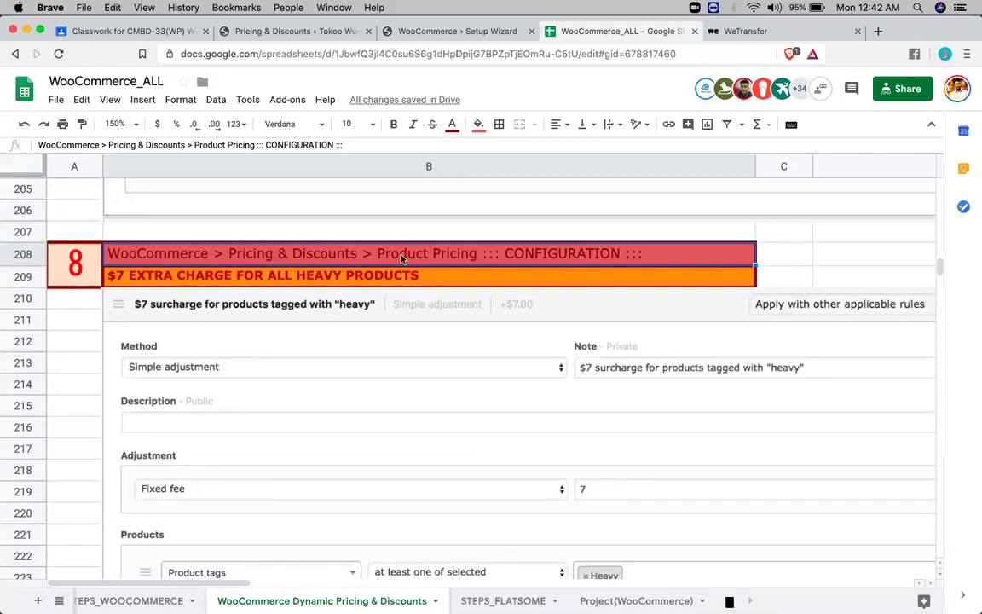
{"action": "left_click", "coordinate": [391, 276]}
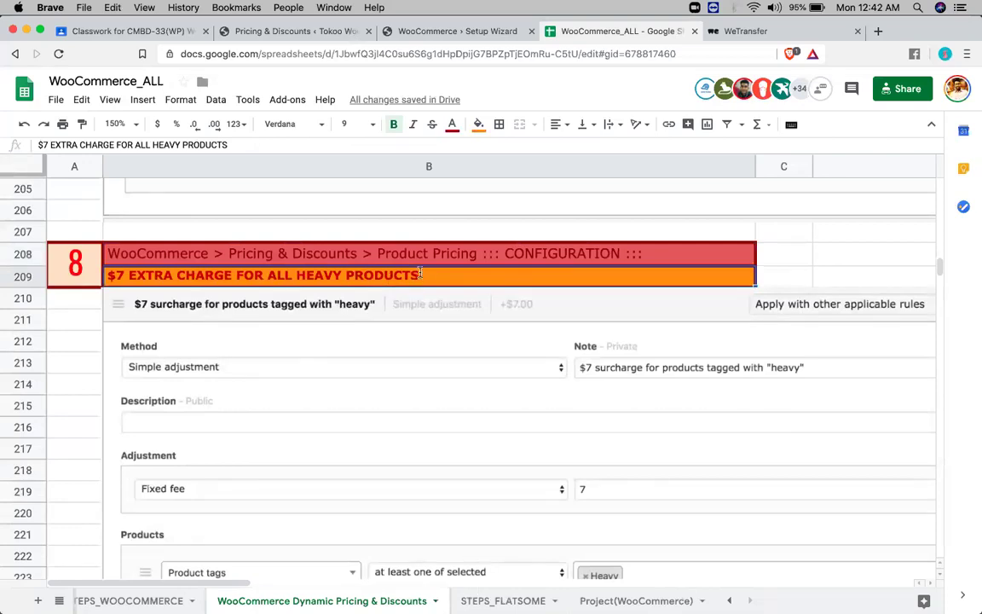
{"action": "key", "text": "Return"}
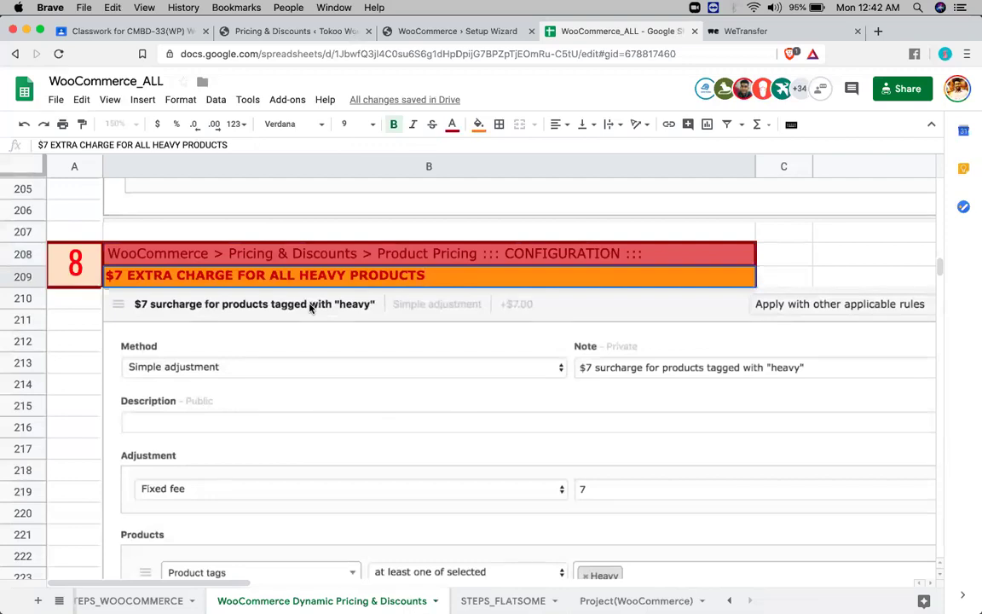
{"action": "key", "text": "Escape"}
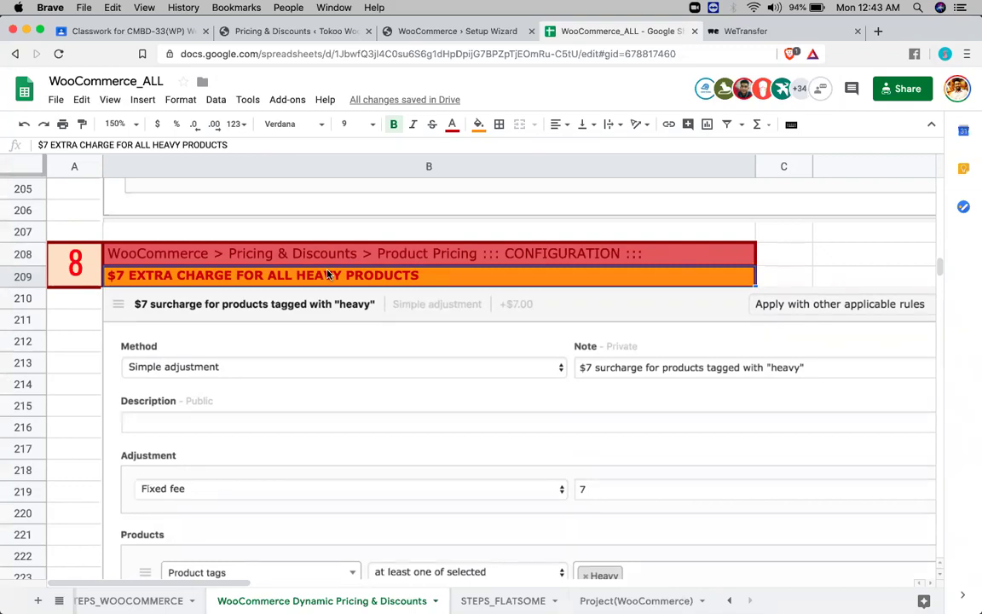
Step: Switch to the Tokoo Woo Pricing & Discounts settings and add a new rule under Product Pricing, looking at its adjustment options
{"action": "left_click", "coordinate": [309, 31]}
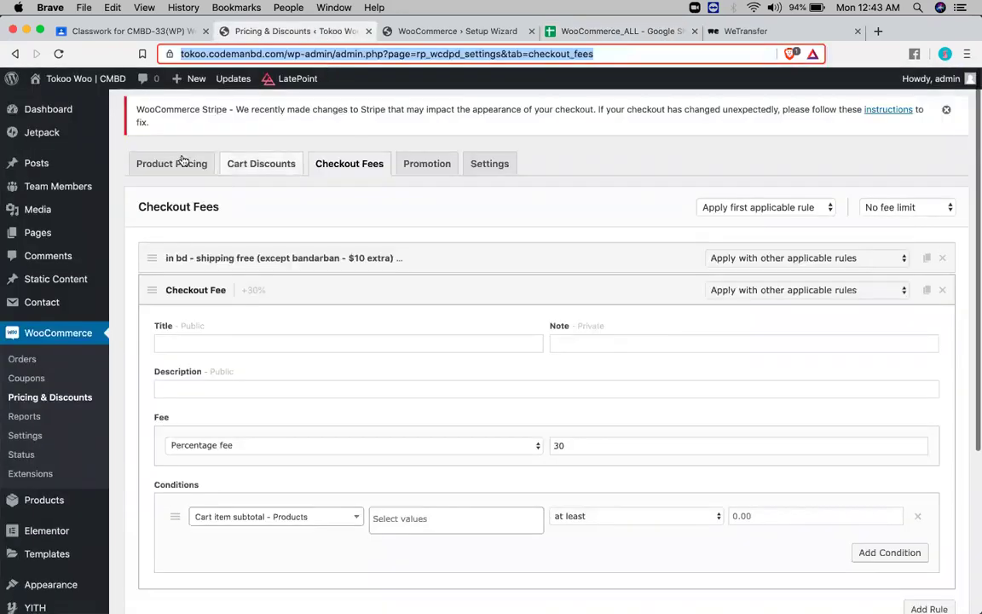
{"action": "left_click", "coordinate": [180, 161]}
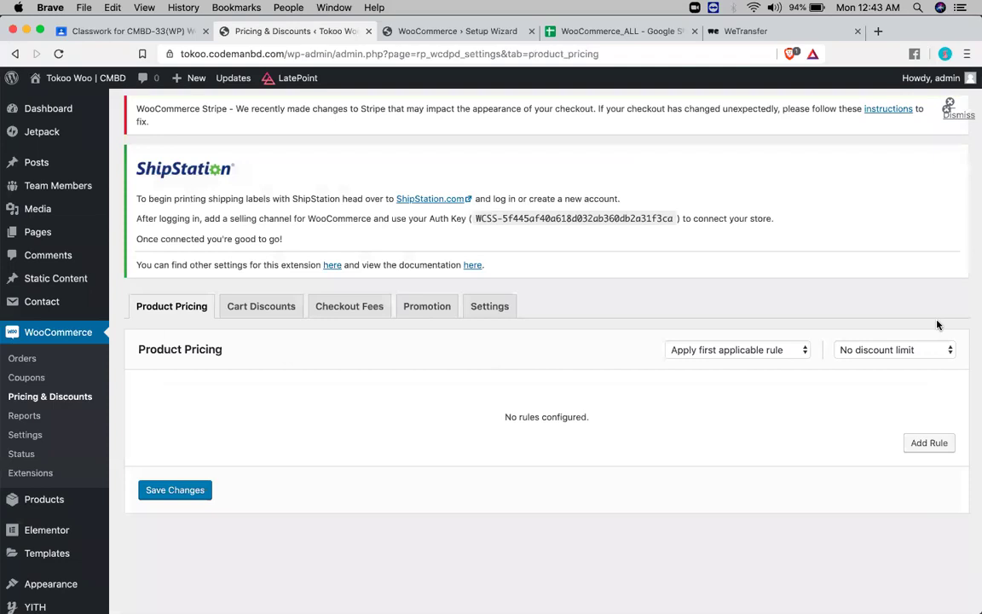
{"action": "left_click", "coordinate": [938, 443]}
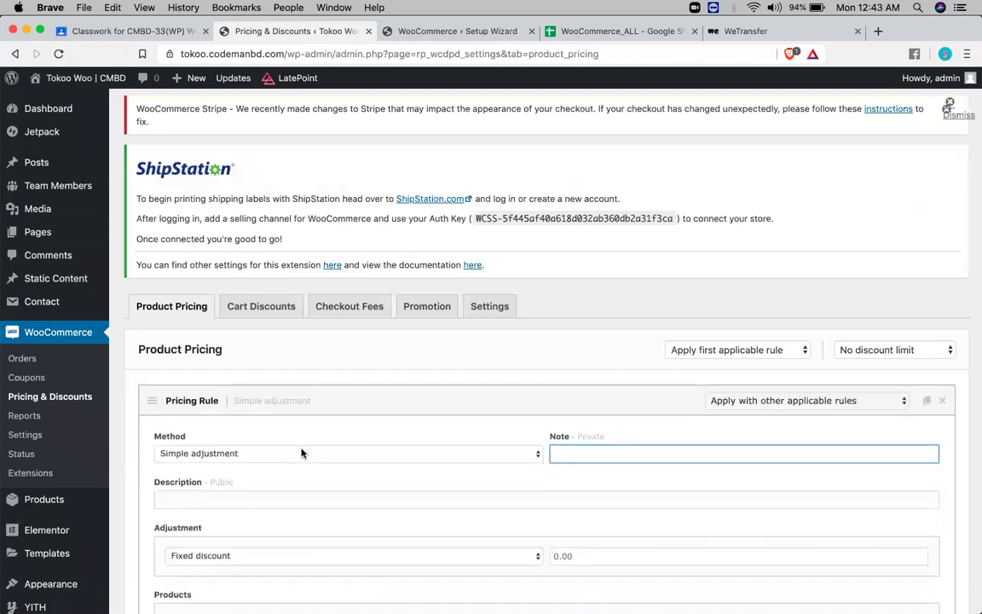
{"action": "scroll", "coordinate": [301, 453], "scroll_direction": "down", "scroll_amount": 5}
{"action": "left_click", "coordinate": [284, 396]}
{"action": "left_click", "coordinate": [318, 340]}
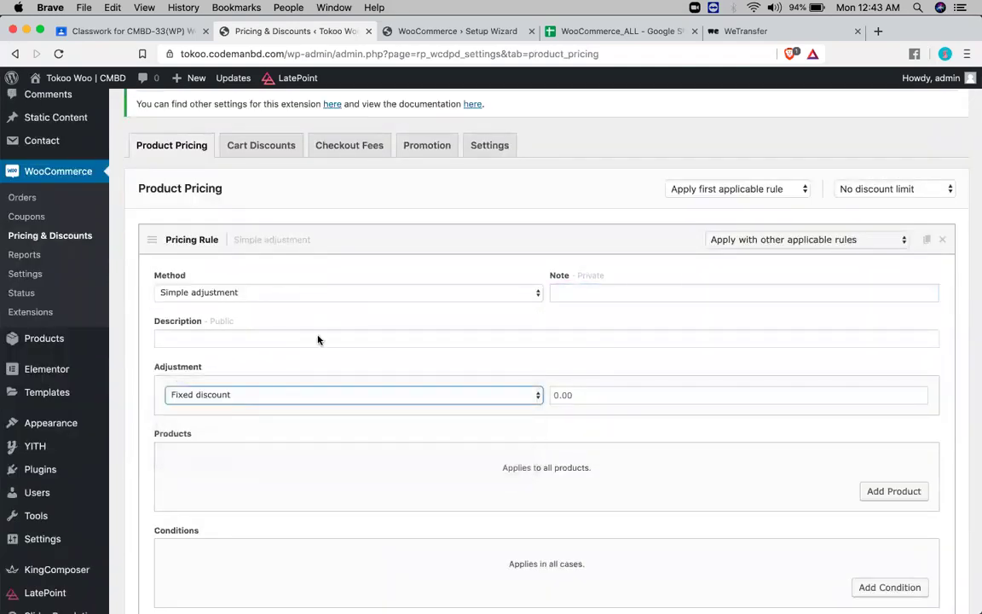
{"action": "scroll", "coordinate": [318, 341], "scroll_direction": "down", "scroll_amount": 4}
{"action": "scroll", "coordinate": [574, 351], "scroll_direction": "up", "scroll_amount": 4}
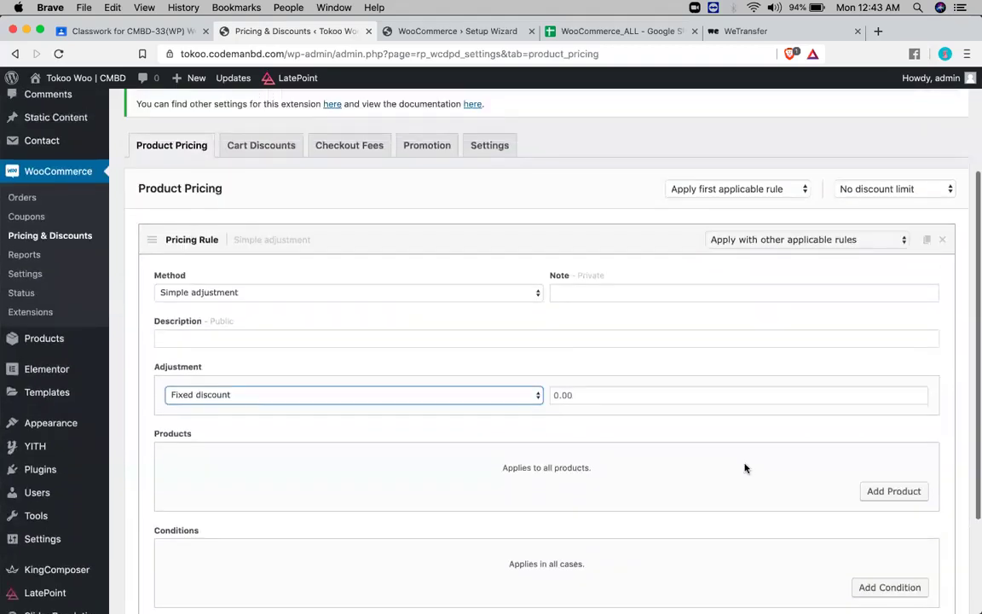
Step: Add a product filter to the pricing rule that matches at least one of the selected product tags
{"action": "left_click", "coordinate": [879, 494]}
{"action": "scroll", "coordinate": [242, 467], "scroll_direction": "down", "scroll_amount": 2}
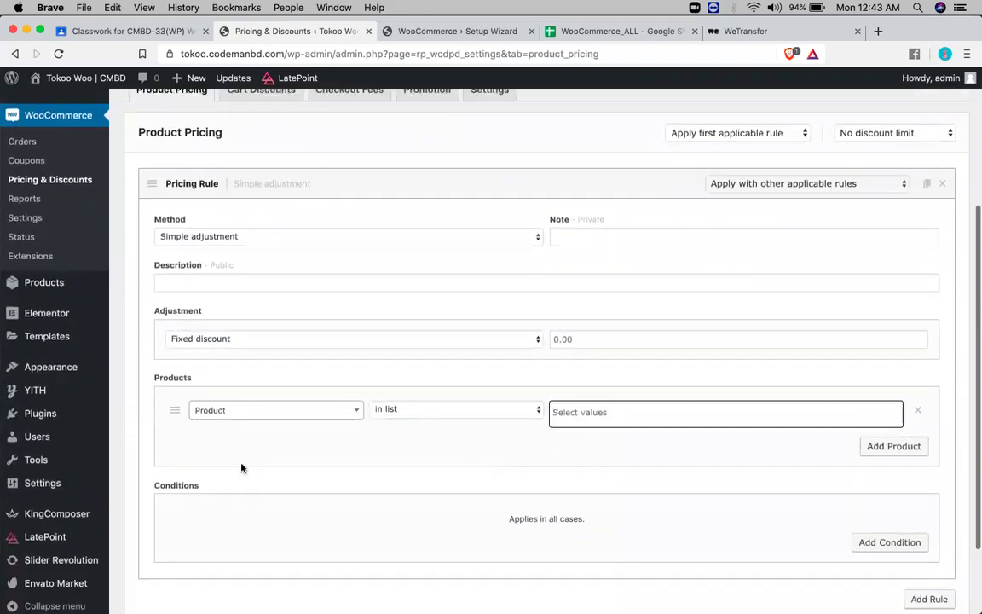
{"action": "left_click", "coordinate": [219, 410]}
{"action": "left_click", "coordinate": [220, 430]}
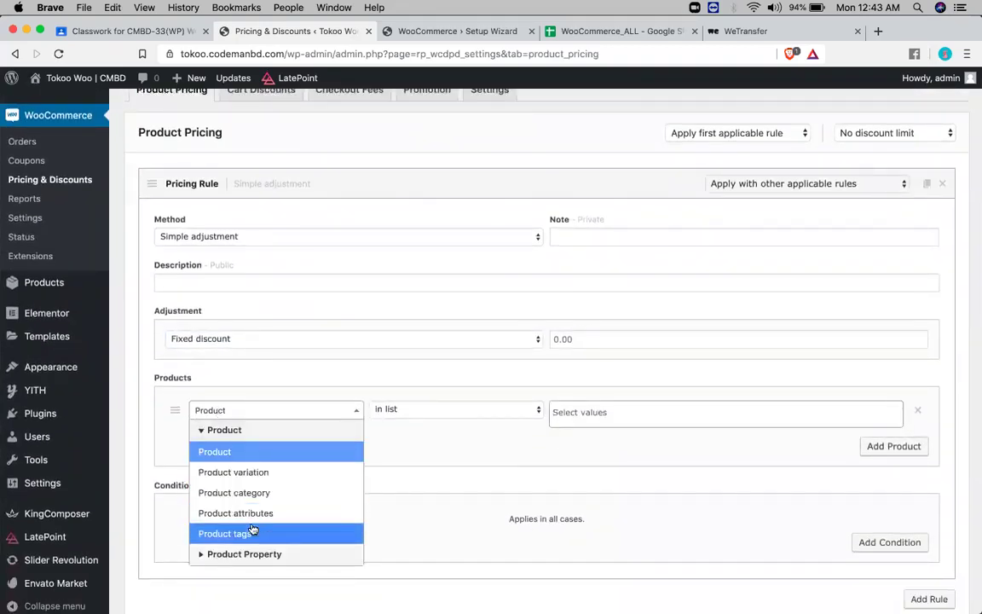
{"action": "left_click", "coordinate": [253, 531]}
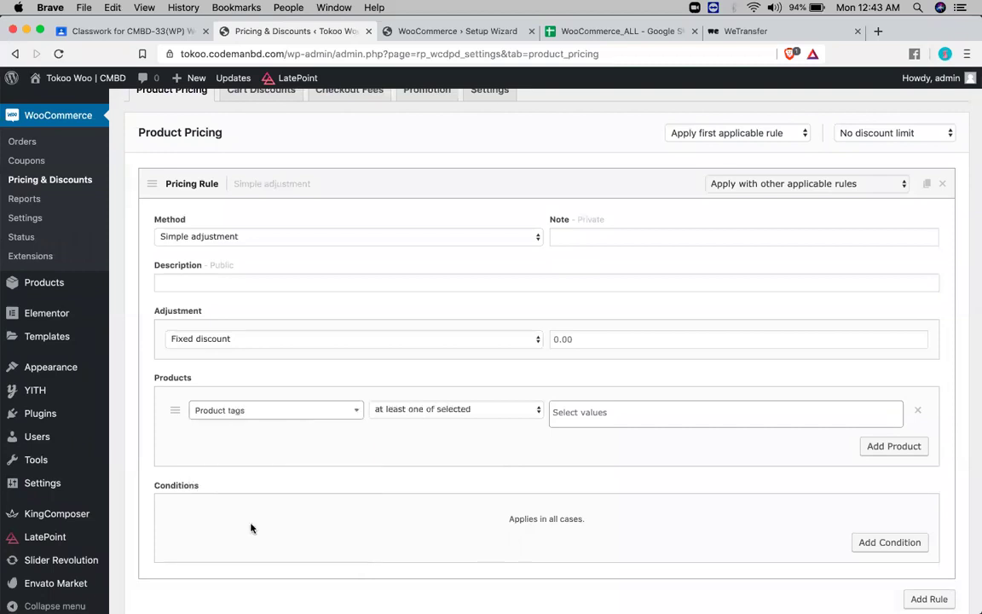
{"action": "left_click", "coordinate": [591, 413]}
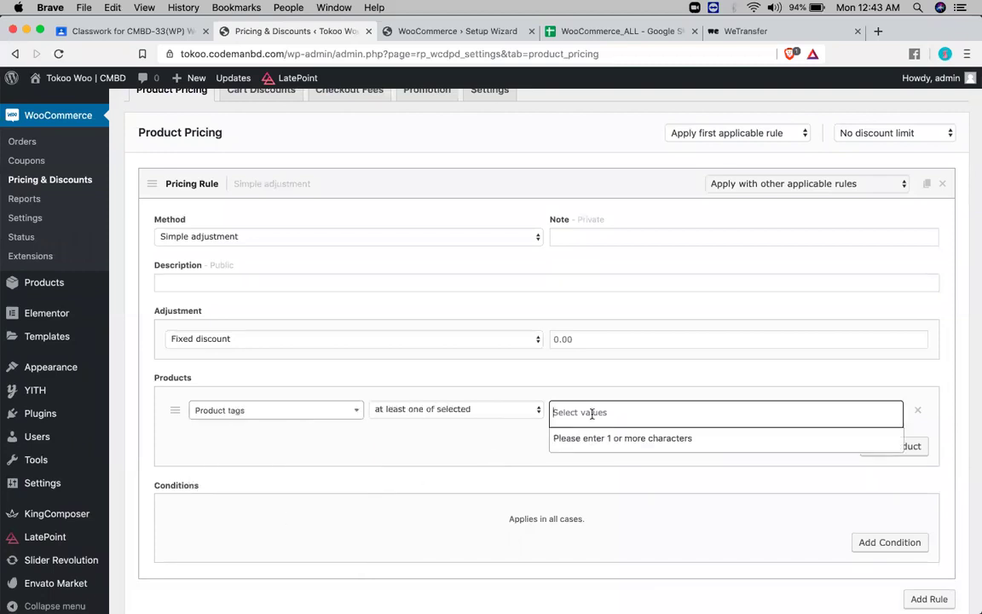
{"action": "left_click", "coordinate": [574, 332]}
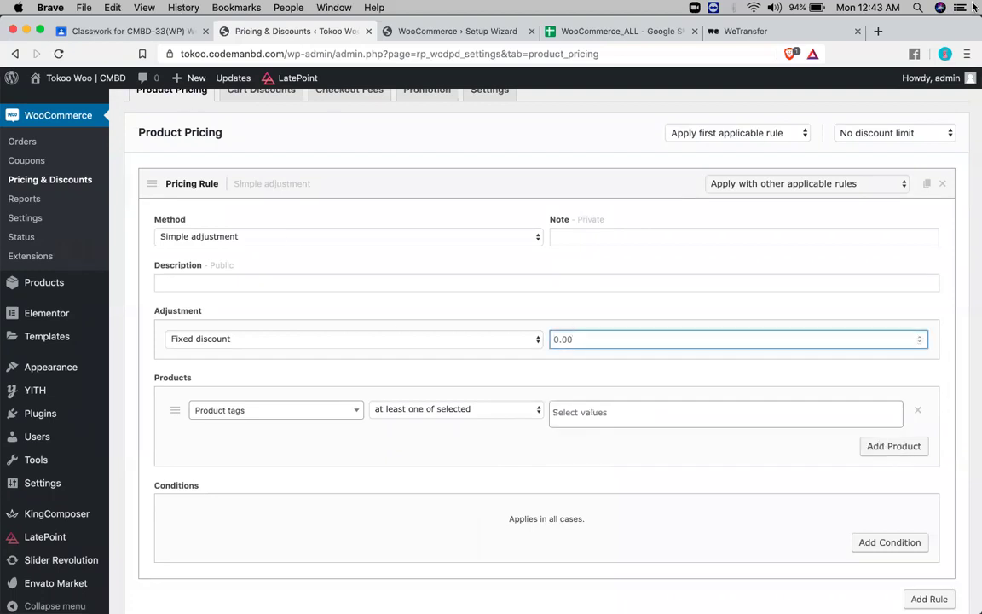
Step: Look through the pricing examples above example 8 in the WooCommerce_ALL sheet
{"action": "left_click", "coordinate": [665, 34]}
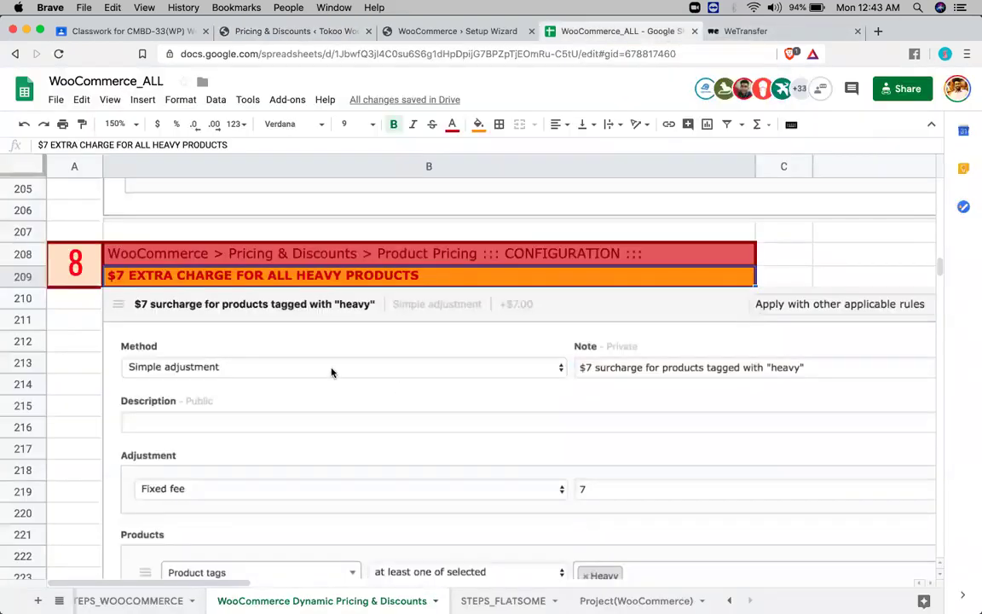
{"action": "scroll", "coordinate": [332, 373], "scroll_direction": "up", "scroll_amount": 10}
{"action": "scroll", "coordinate": [333, 372], "scroll_direction": "up", "scroll_amount": 5}
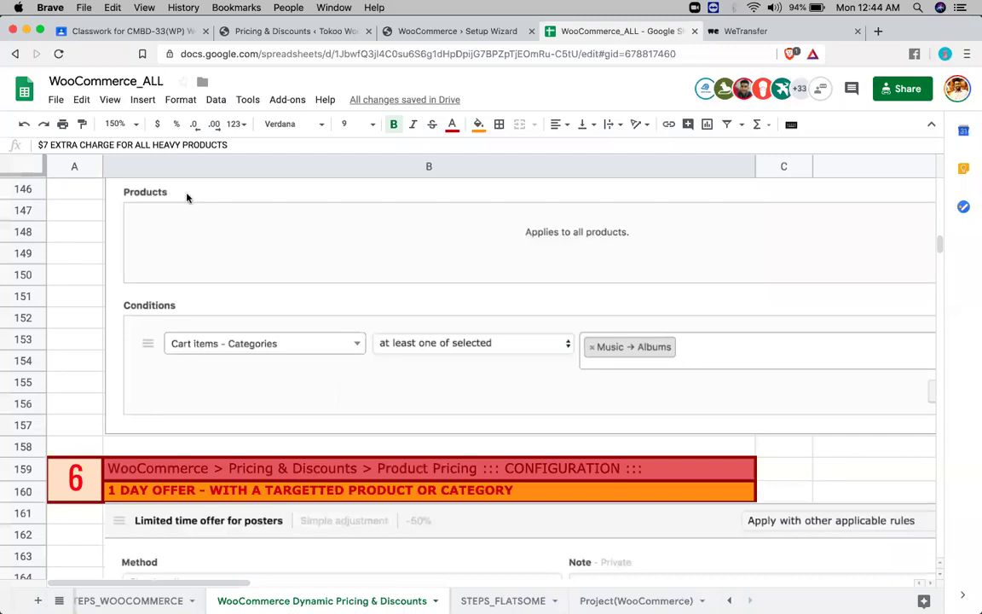
Step: Open the notepad link of the Prep-test-03(Woo By Ocean WP) assignment in Google Classroom and read the exam tasks for the Luggage category
{"action": "left_click", "coordinate": [106, 31]}
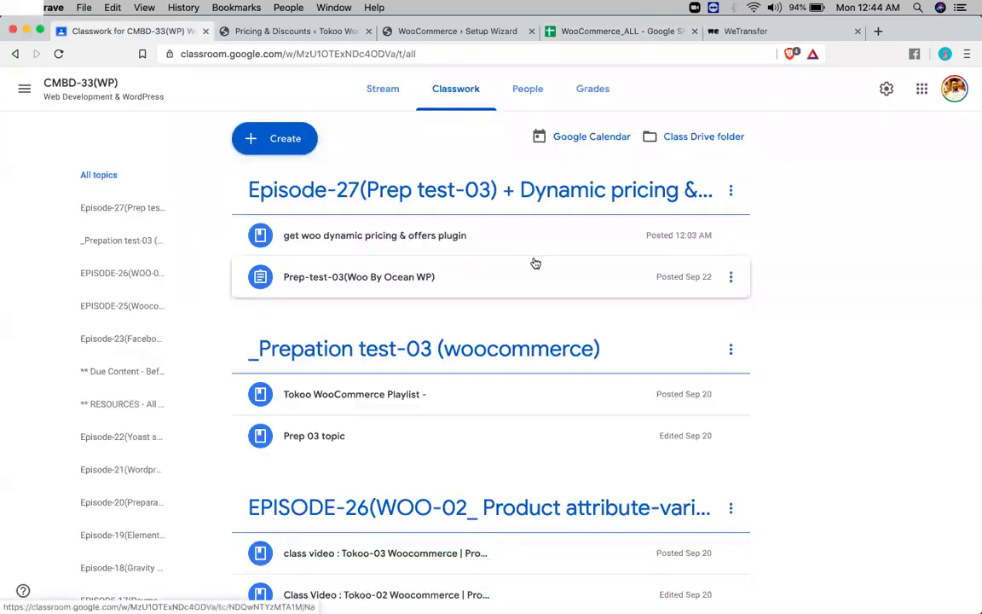
{"action": "left_click", "coordinate": [465, 280]}
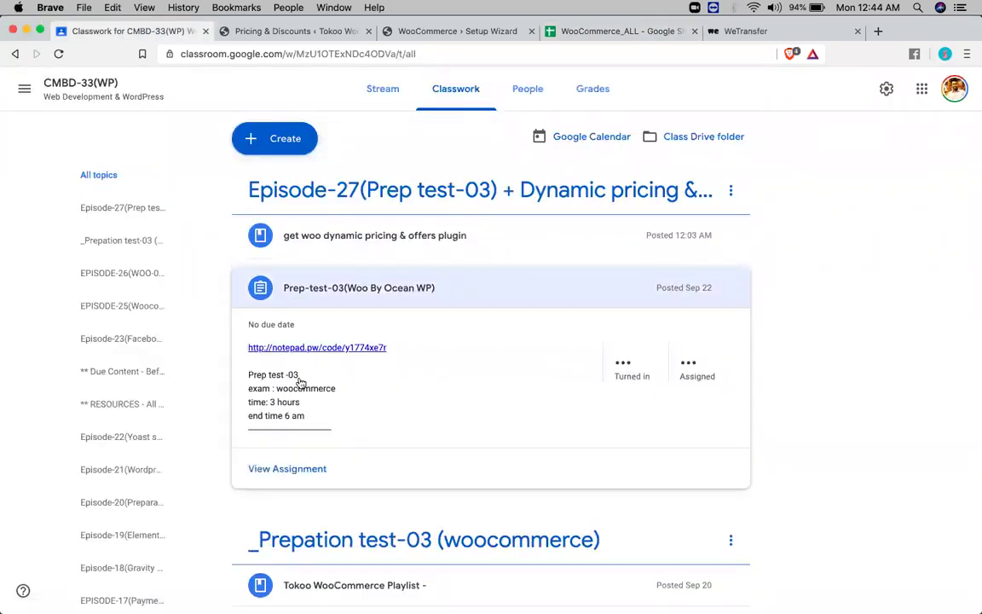
{"action": "left_click", "coordinate": [266, 347]}
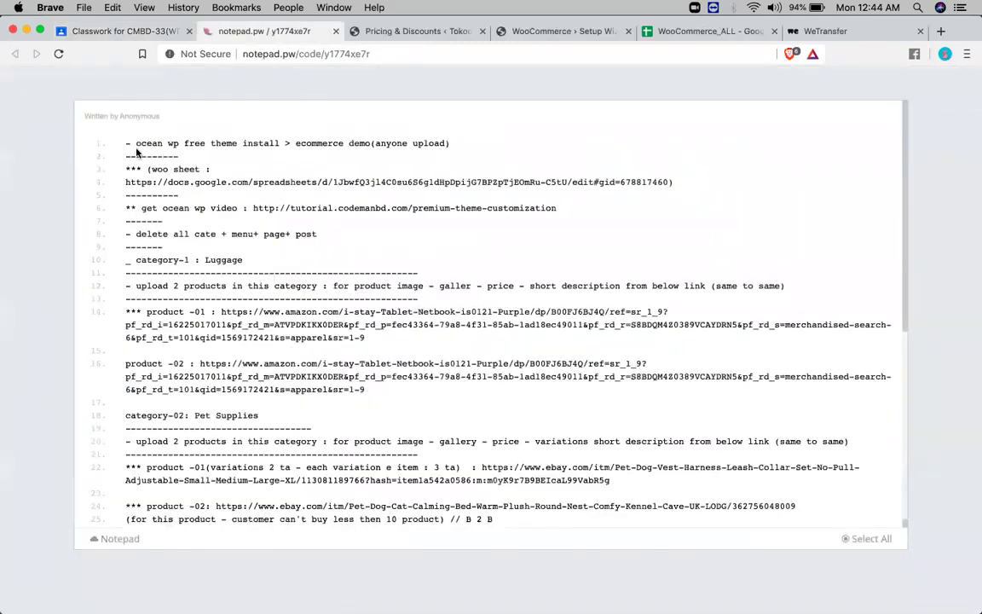
{"action": "double_click", "coordinate": [203, 181]}
{"action": "left_click_drag", "start_coordinate": [231, 208], "coordinate": [417, 209]}
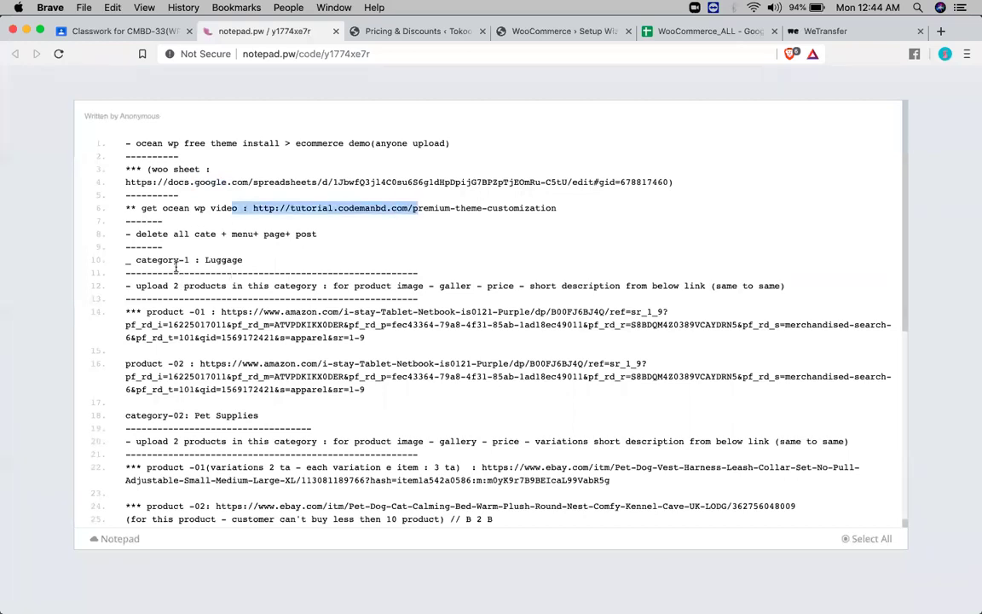
{"action": "double_click", "coordinate": [221, 260]}
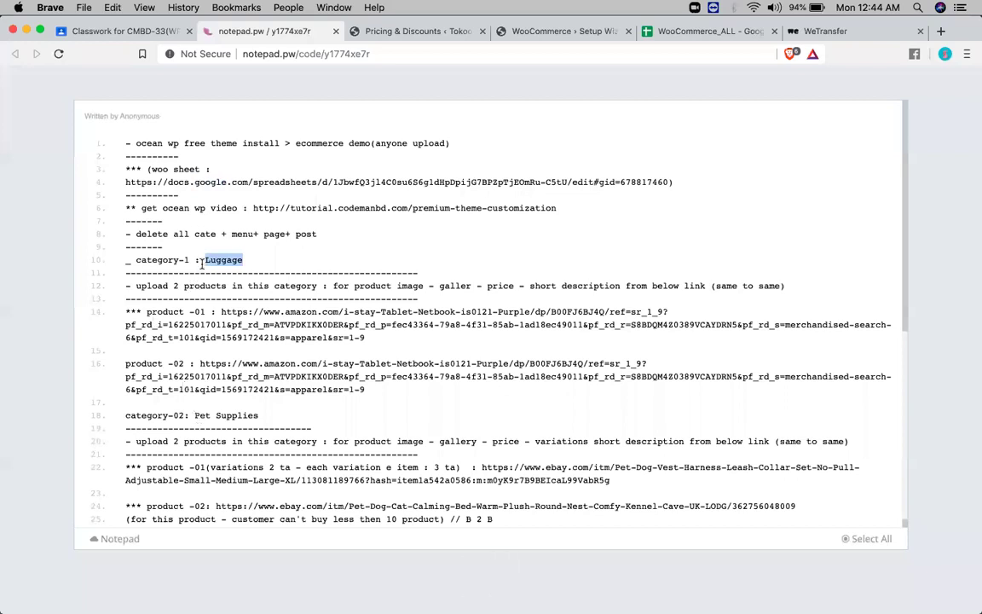
{"action": "double_click", "coordinate": [177, 307]}
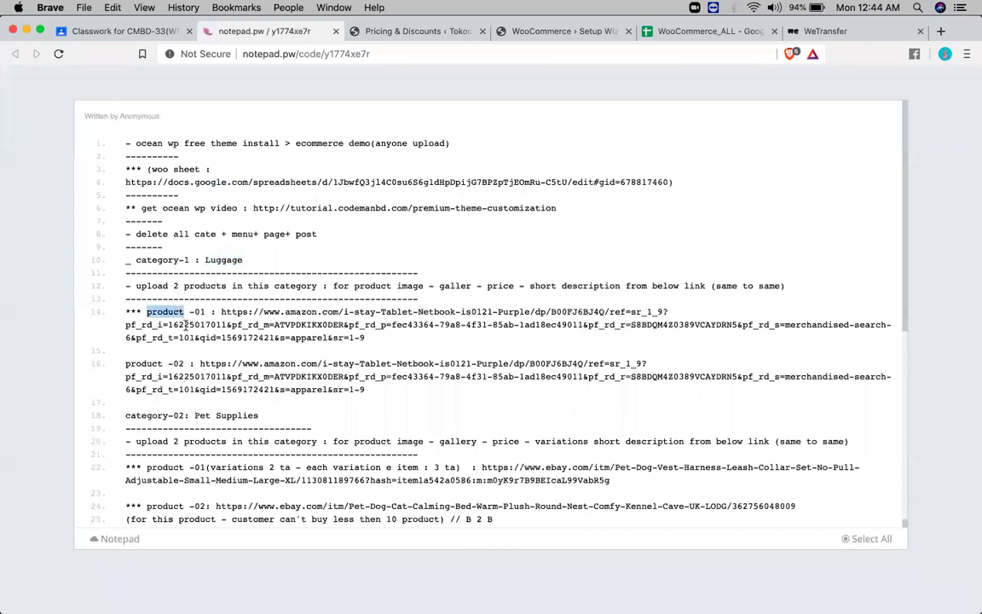
{"action": "left_click", "coordinate": [186, 326]}
Step: Copy the Amazon link of Luggage product -01 from the exam notes and try to open it in a new tab
{"action": "left_click_drag", "start_coordinate": [364, 337], "coordinate": [221, 314]}
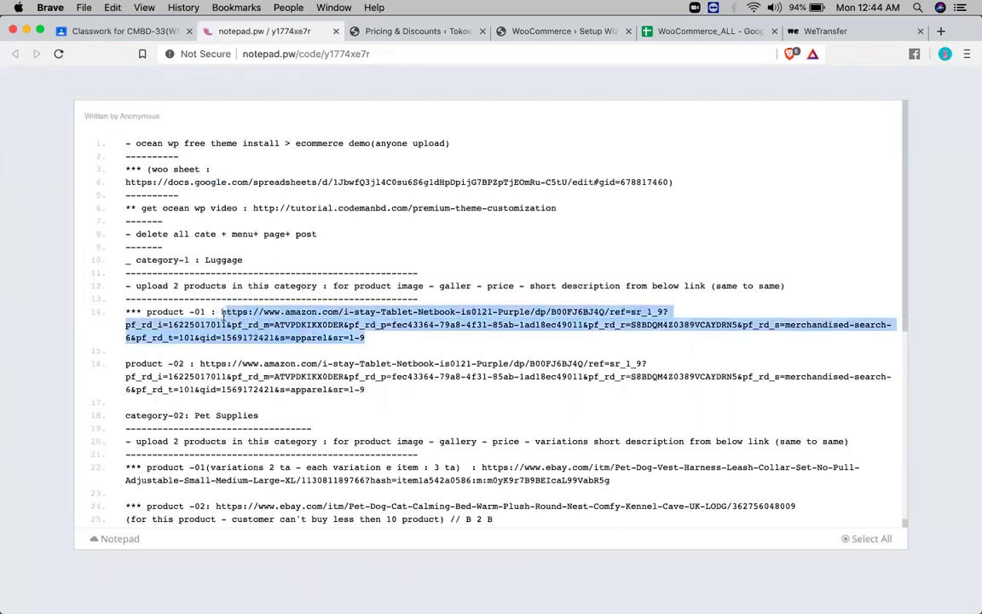
{"action": "key", "text": "super+c"}
{"action": "key", "text": "super+t"}
{"action": "key", "text": "super+v"}
{"action": "key", "text": "Return"}
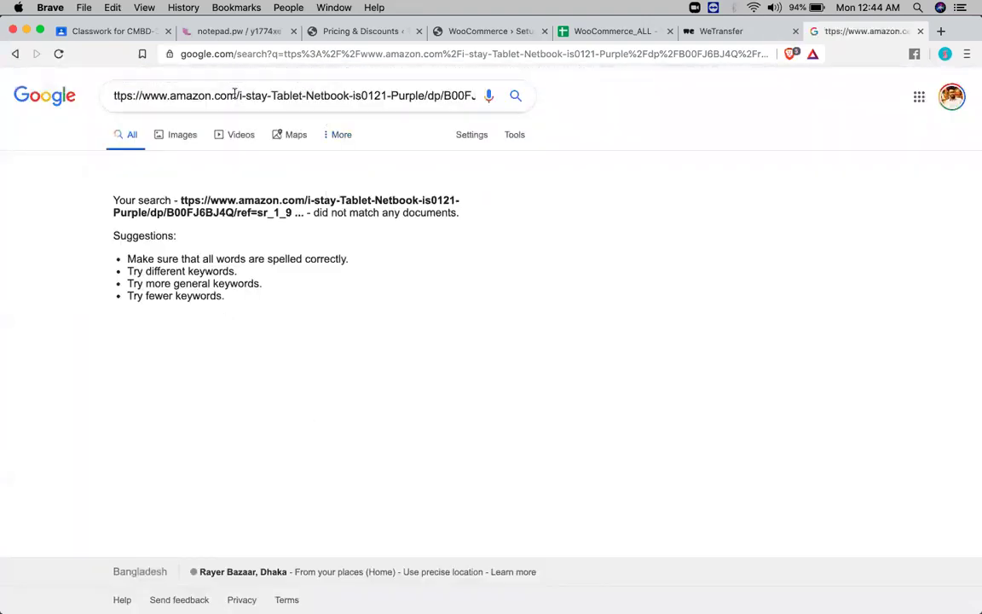
Step: Try to open the Amazon product page again using the link text copied from the Google search box
{"action": "left_click", "coordinate": [263, 55]}
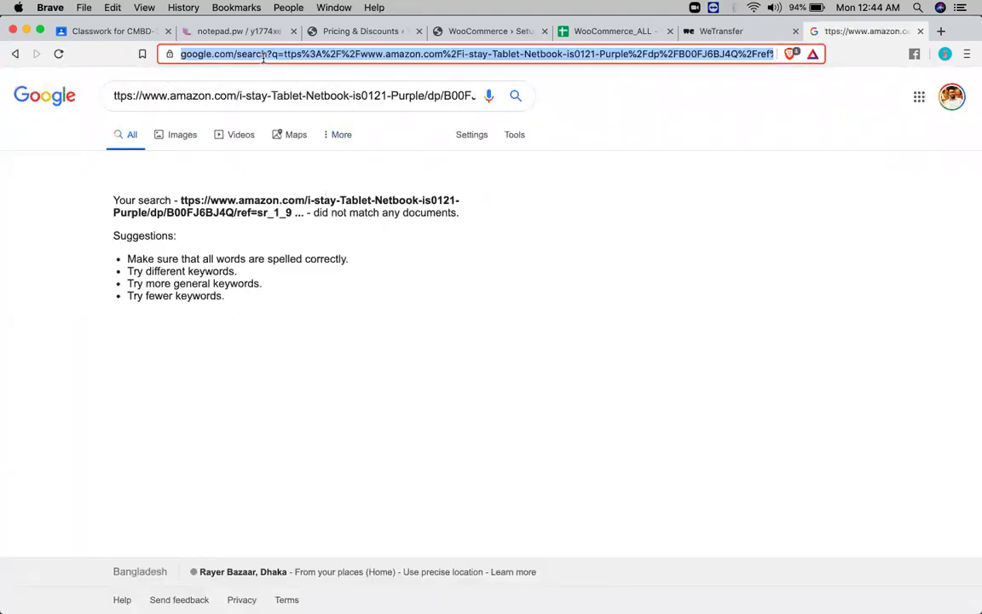
{"action": "left_click", "coordinate": [239, 95]}
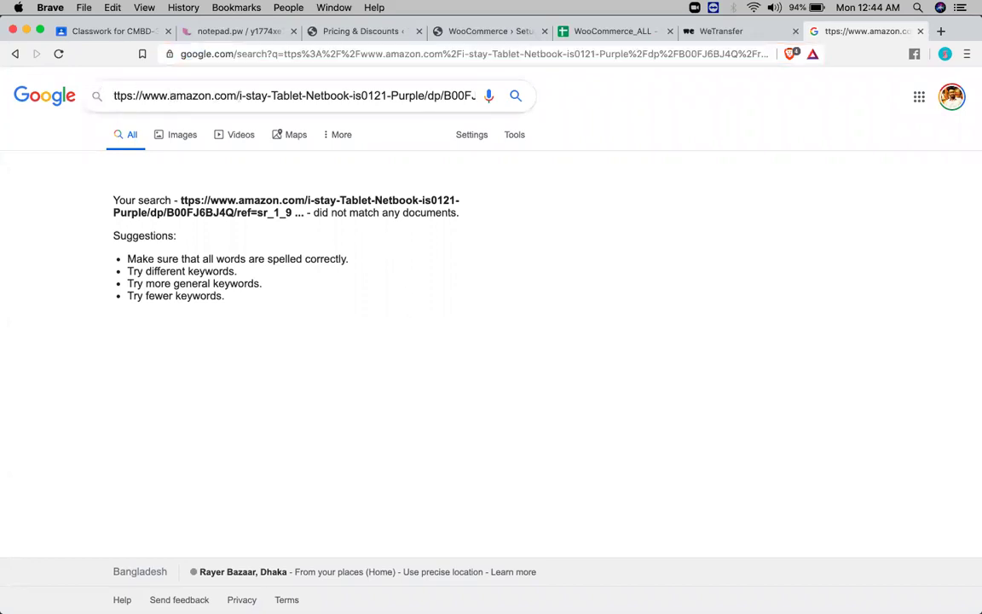
{"action": "key", "text": "super+a"}
{"action": "key", "text": "super+c"}
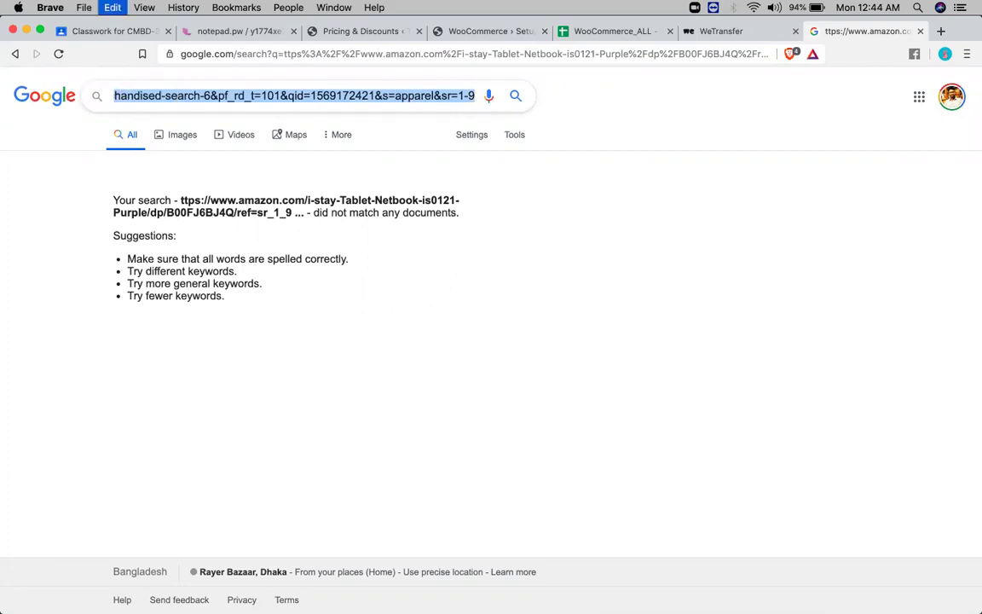
{"action": "left_click", "coordinate": [220, 52]}
{"action": "key", "text": "super+v"}
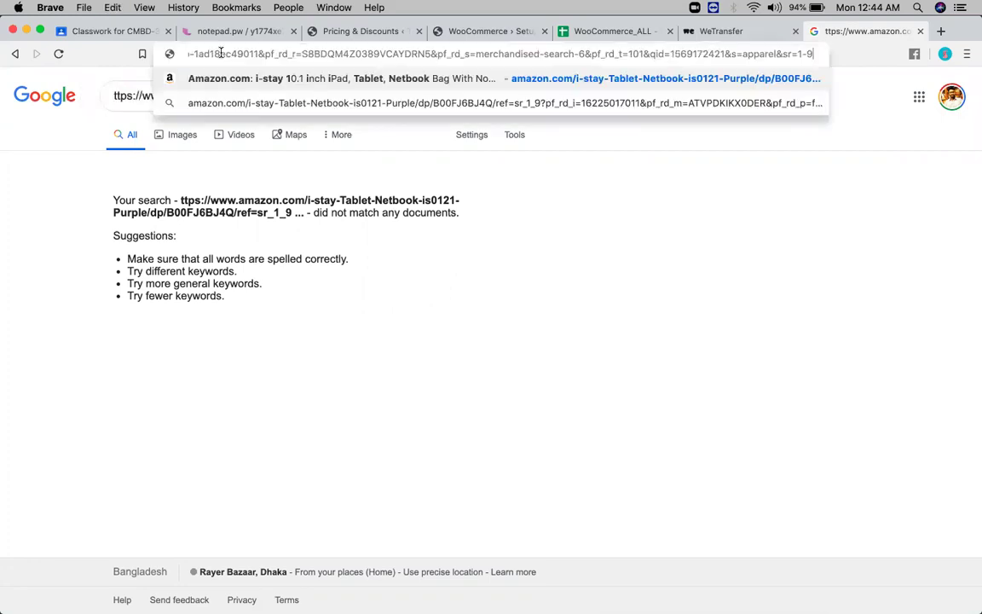
{"action": "key", "text": "Return"}
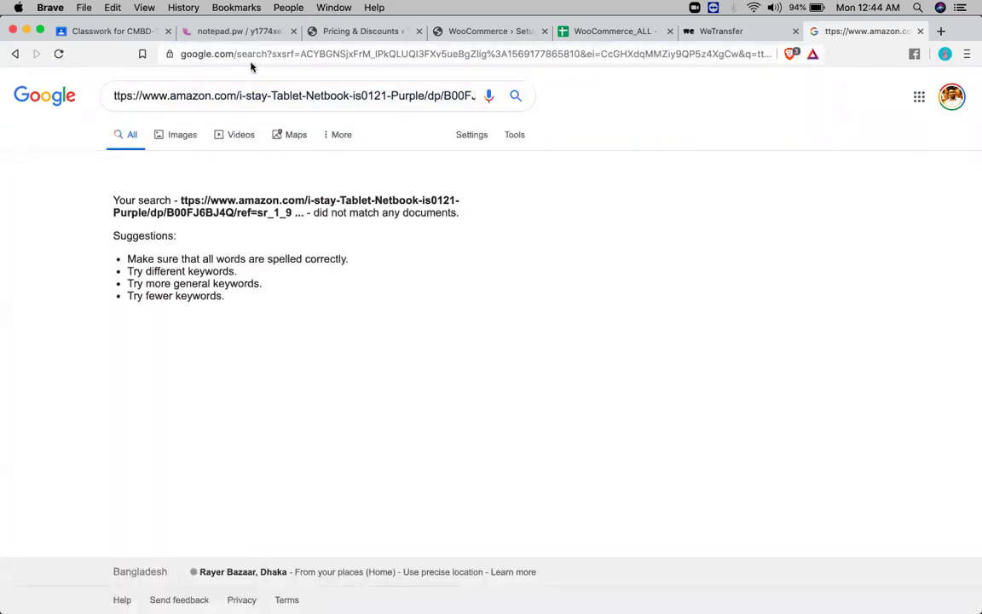
{"action": "left_click", "coordinate": [278, 54]}
{"action": "double_click", "coordinate": [277, 55]}
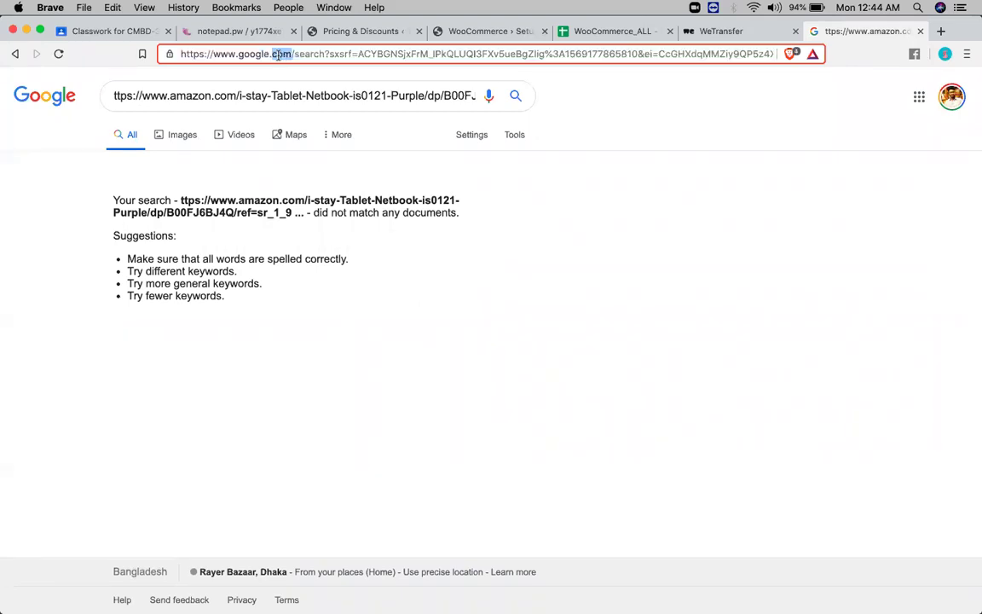
Step: Copy the Luggage product -01 link from the exam notes only up to /dp/B00FJ6BJ4Q/ and open it in a new tab
{"action": "left_click", "coordinate": [228, 32]}
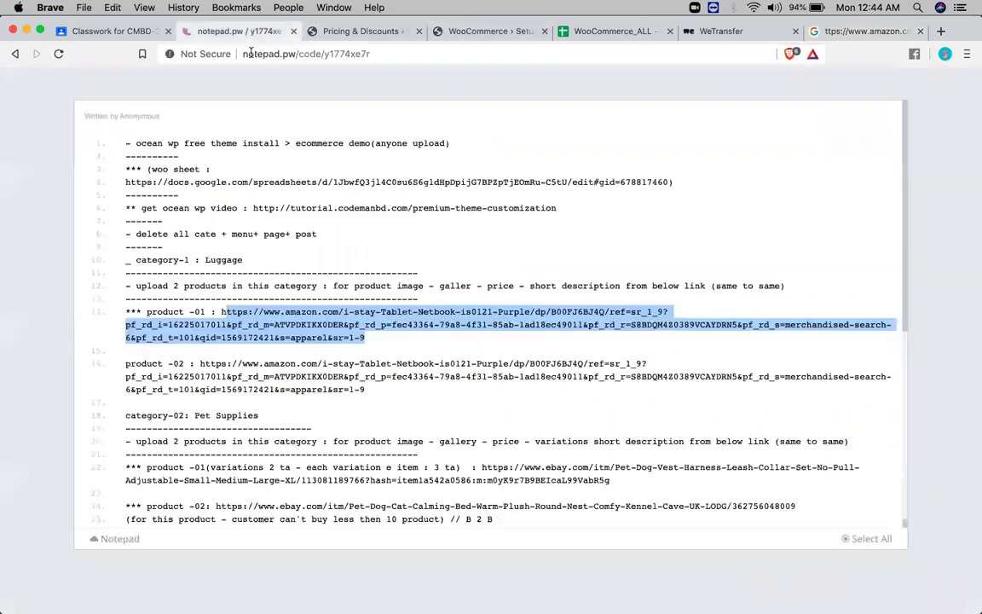
{"action": "triple_click", "coordinate": [243, 324]}
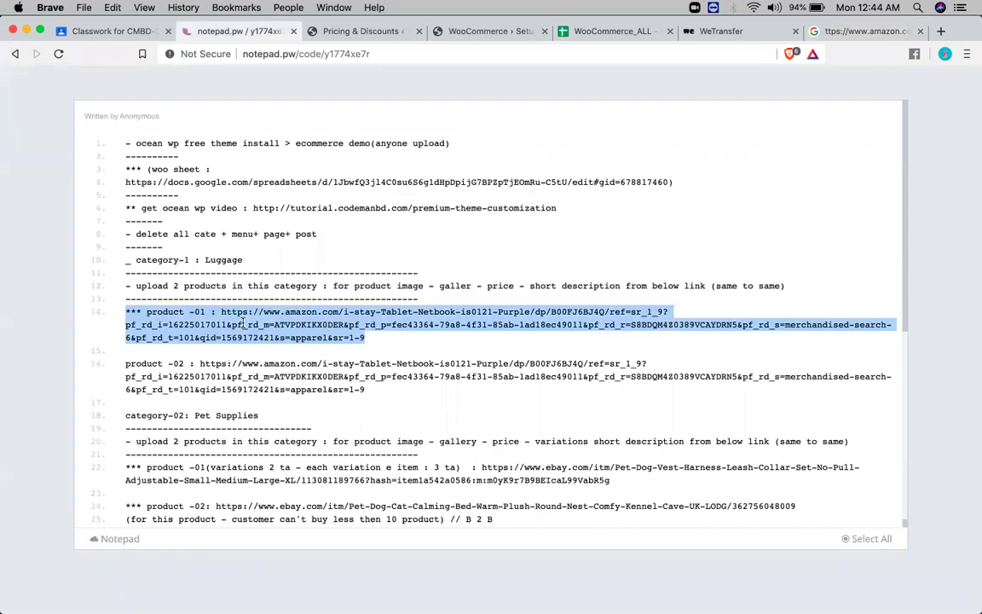
{"action": "left_click_drag", "start_coordinate": [367, 339], "coordinate": [236, 317]}
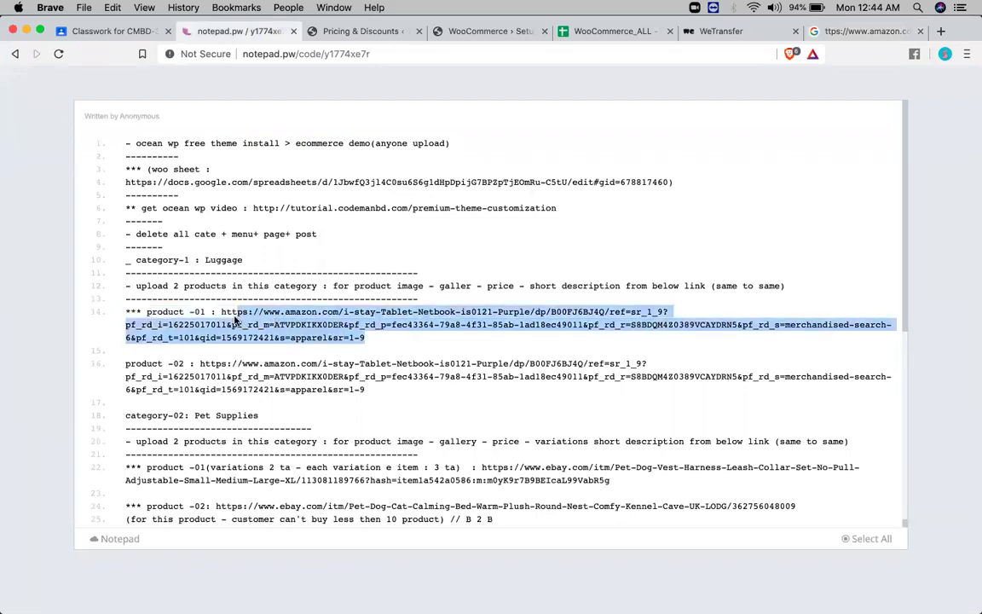
{"action": "left_click", "coordinate": [503, 313]}
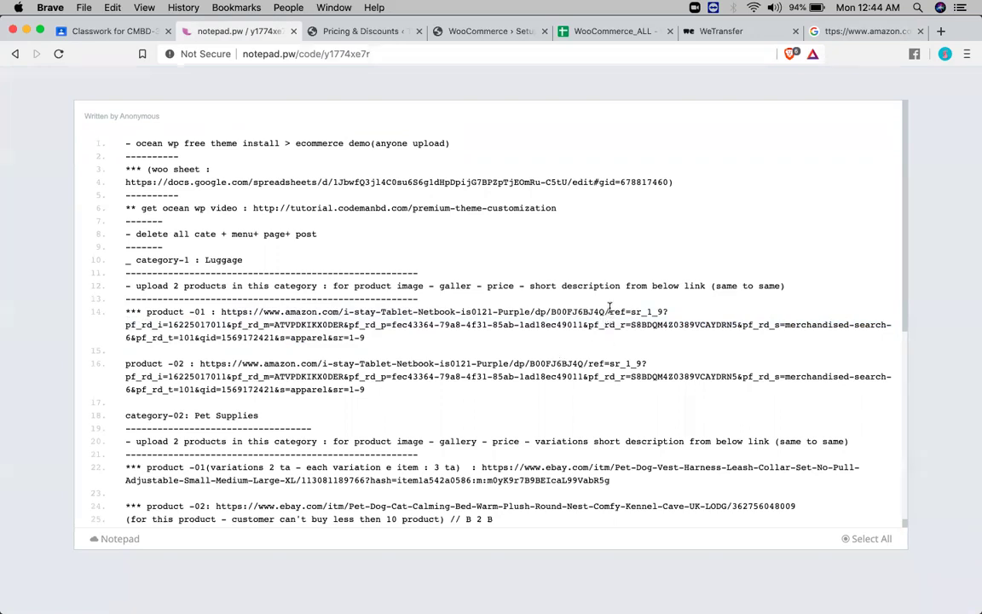
{"action": "left_click_drag", "start_coordinate": [609, 309], "coordinate": [219, 314]}
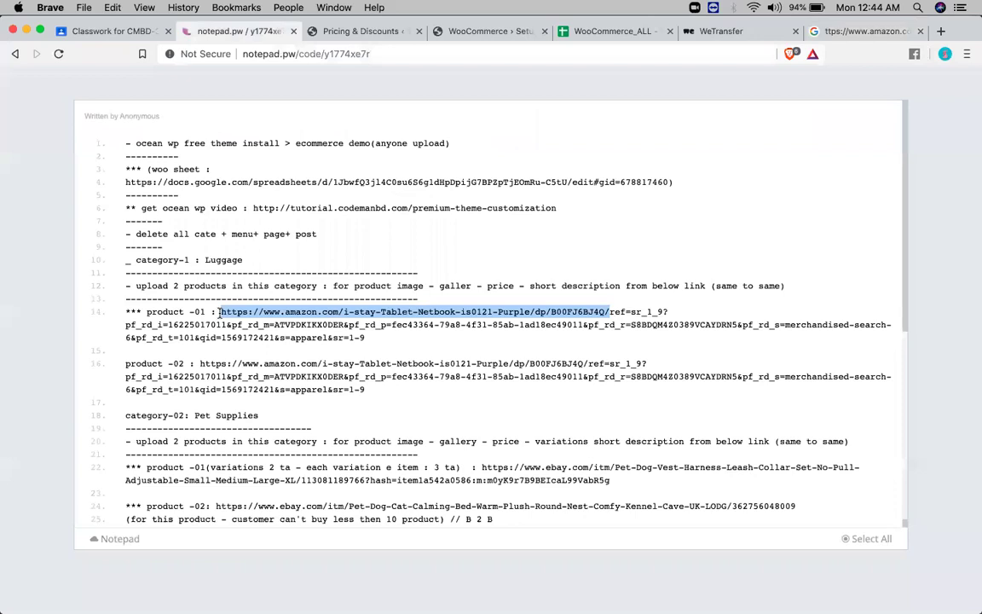
{"action": "key", "text": "super+c"}
{"action": "key", "text": "super+t"}
{"action": "key", "text": "super+v"}
{"action": "key", "text": "Return"}
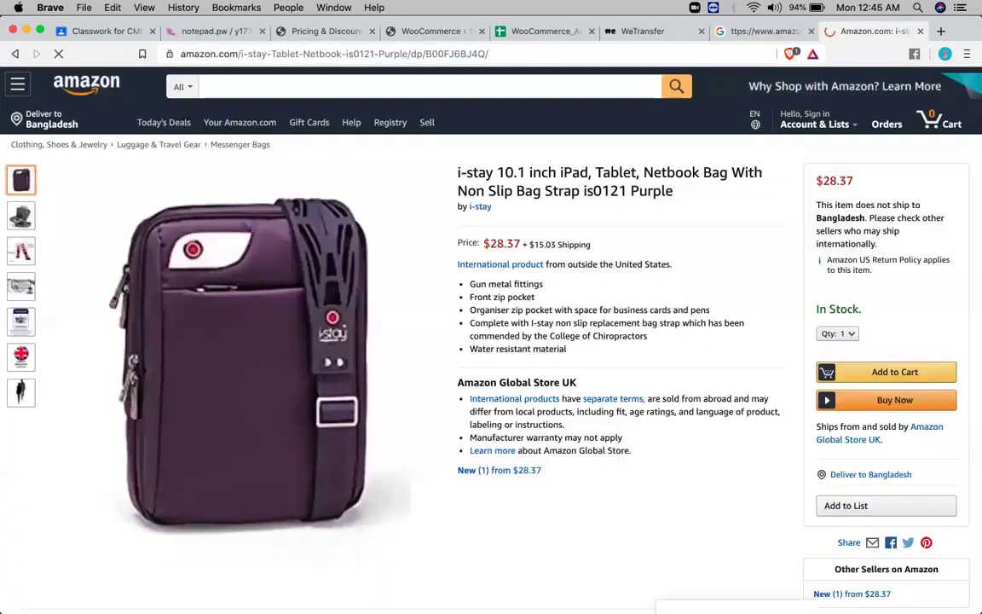
Step: Examine the i-stay bag's Amazon page, its gallery images and details, and check the product -02 link in the exam notes
{"action": "scroll", "coordinate": [156, 522], "scroll_direction": "down", "scroll_amount": 1}
{"action": "scroll", "coordinate": [383, 468], "scroll_direction": "down", "scroll_amount": 15}
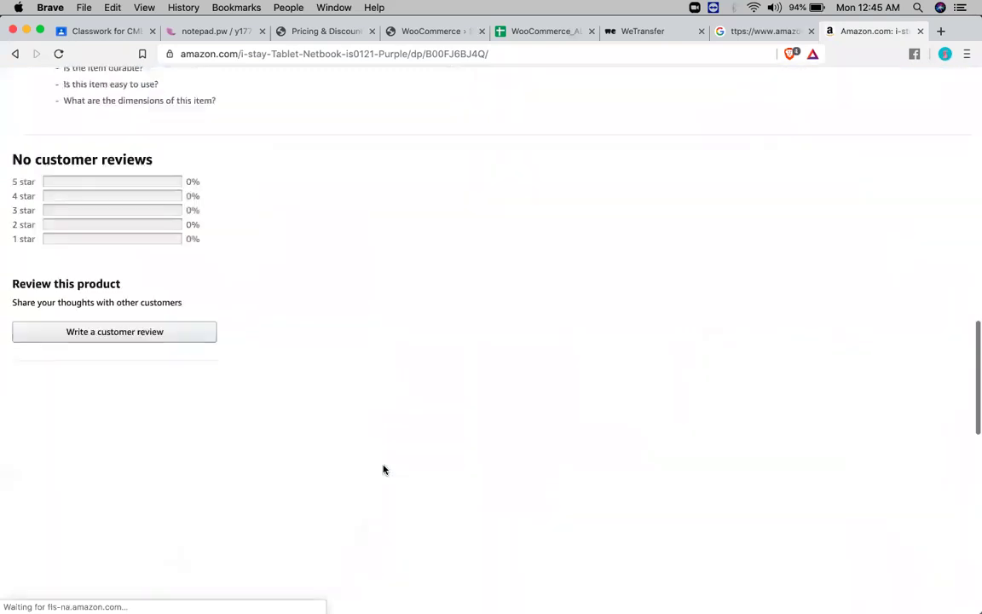
{"action": "scroll", "coordinate": [451, 363], "scroll_direction": "up", "scroll_amount": 5}
{"action": "scroll", "coordinate": [450, 363], "scroll_direction": "up", "scroll_amount": 10}
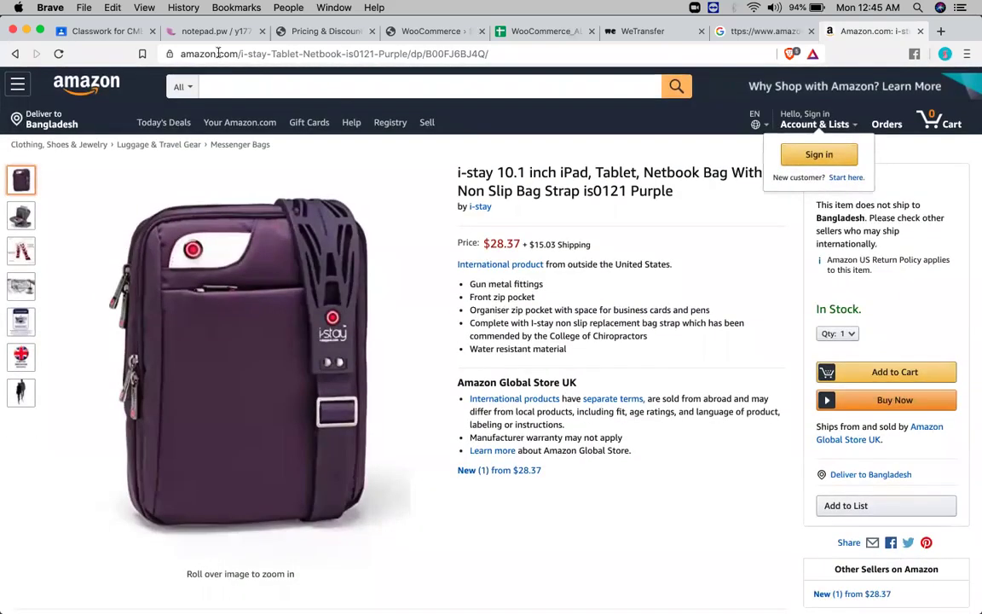
{"action": "left_click", "coordinate": [211, 38]}
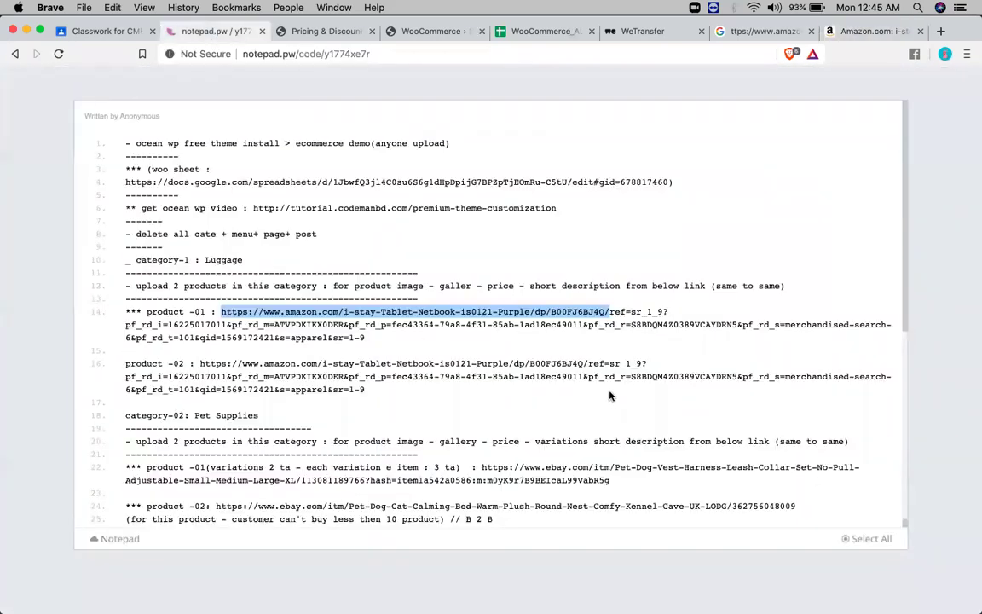
{"action": "left_click_drag", "start_coordinate": [585, 364], "coordinate": [278, 368]}
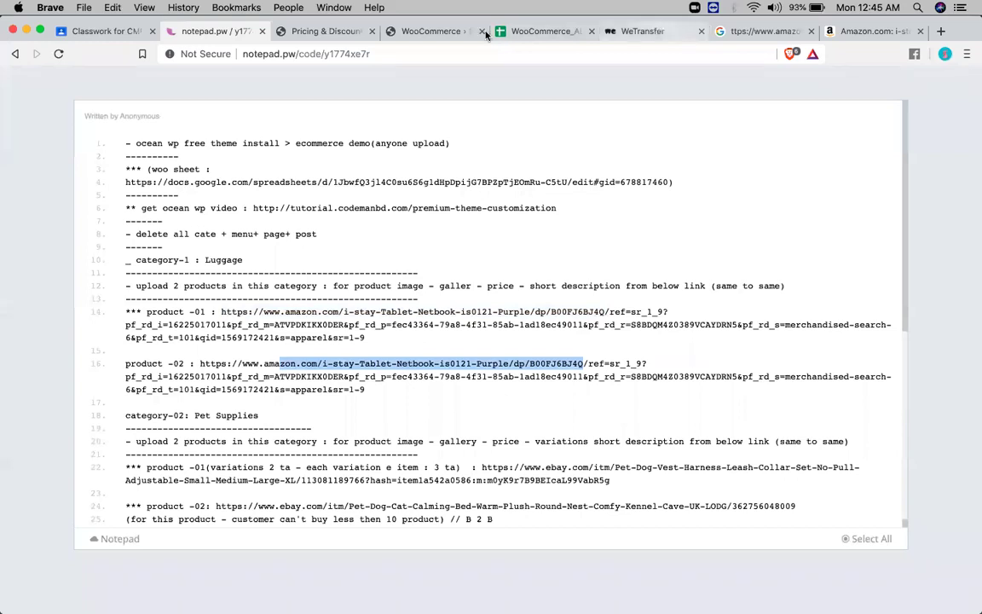
{"action": "left_click", "coordinate": [869, 31]}
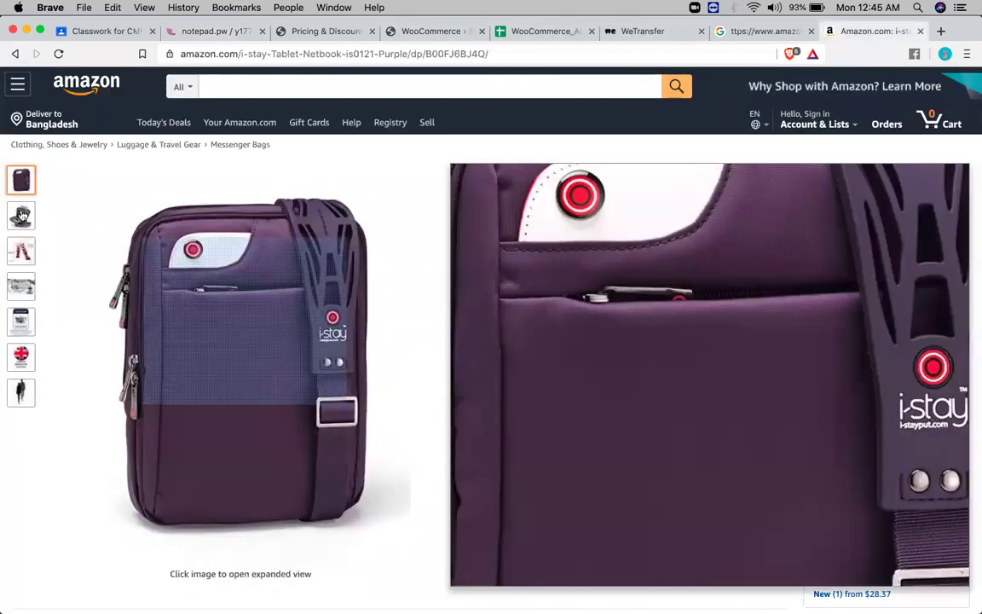
{"action": "mouse_move", "coordinate": [22, 286]}
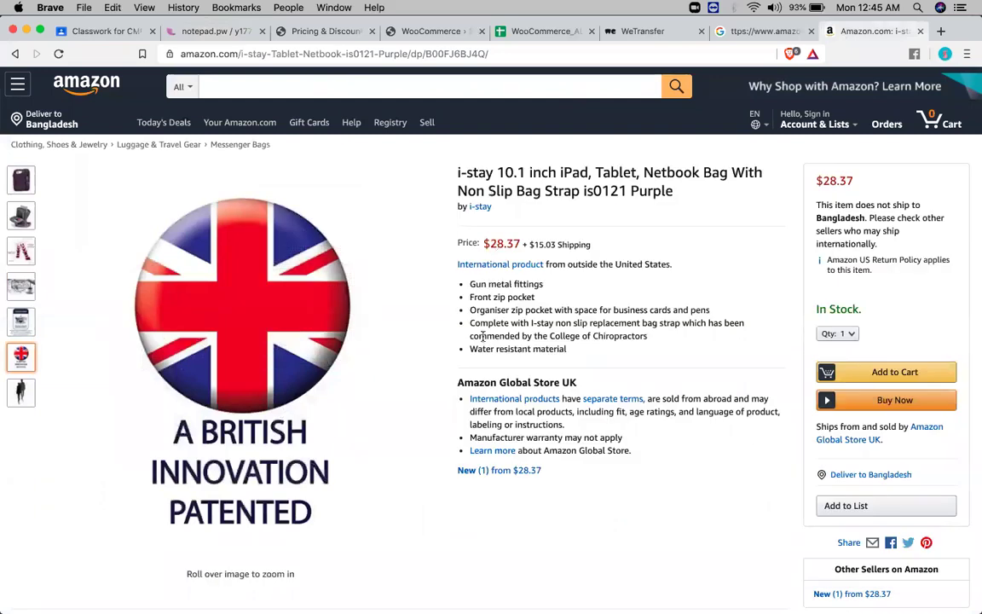
{"action": "scroll", "coordinate": [483, 337], "scroll_direction": "down", "scroll_amount": 15}
{"action": "scroll", "coordinate": [482, 339], "scroll_direction": "up", "scroll_amount": 15}
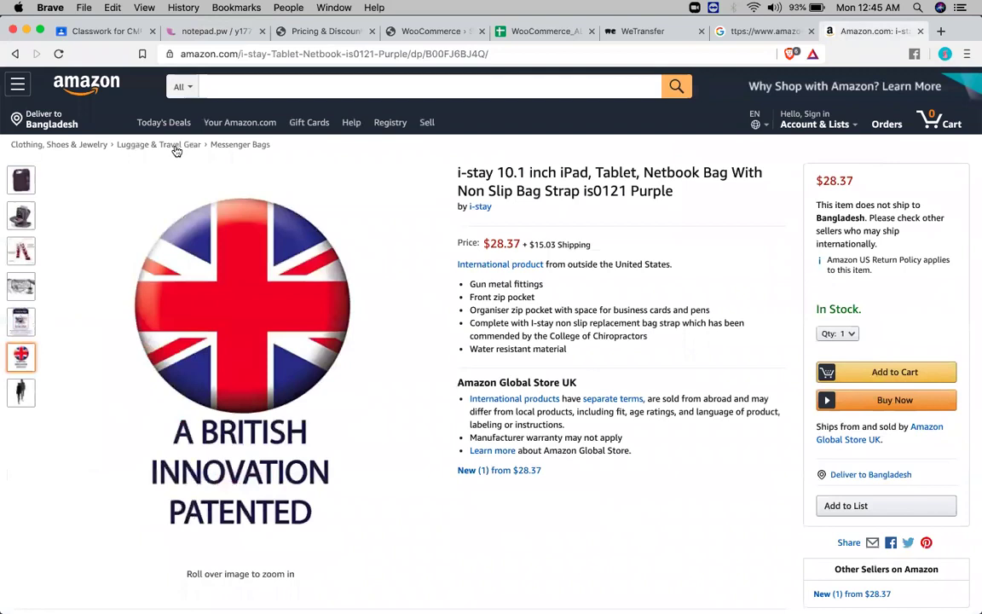
Step: Browse Amazon's Luggage & Travel Gear category to Messenger Bags and open the Large Messenger Bag for Men Tocode, reviewing its description
{"action": "left_click", "coordinate": [176, 151]}
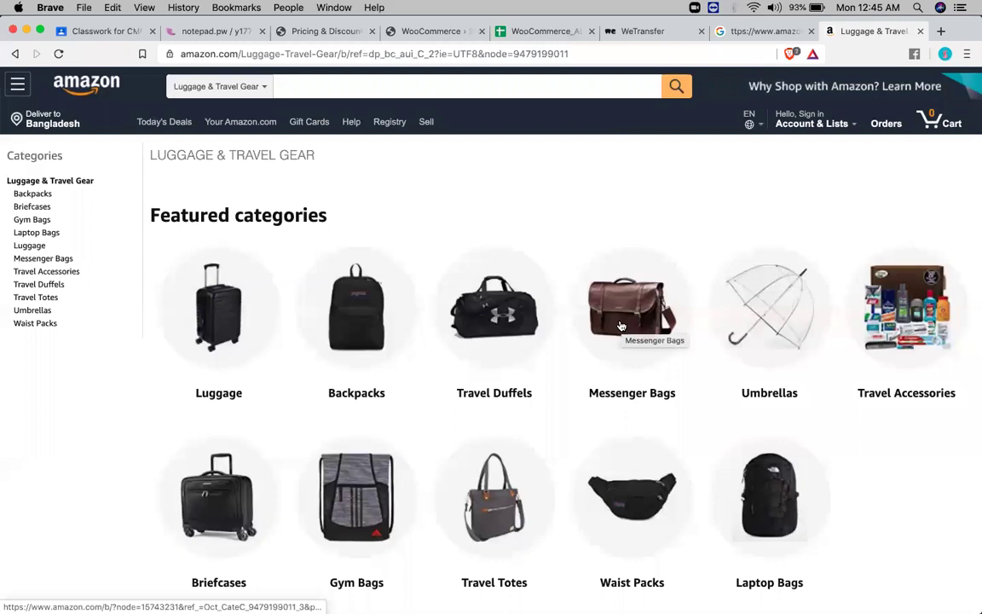
{"action": "left_click", "coordinate": [621, 327]}
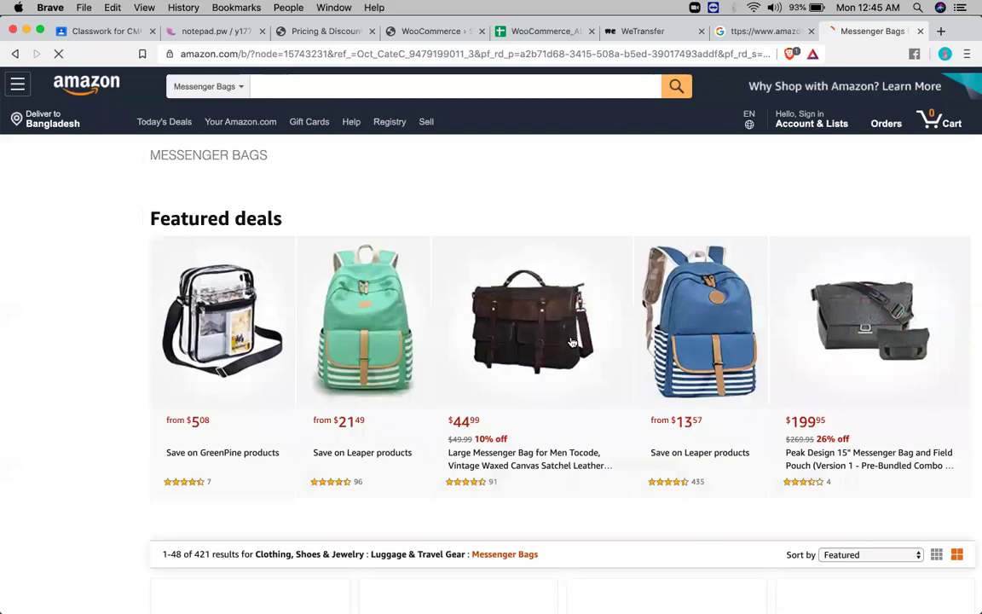
{"action": "left_click", "coordinate": [571, 341]}
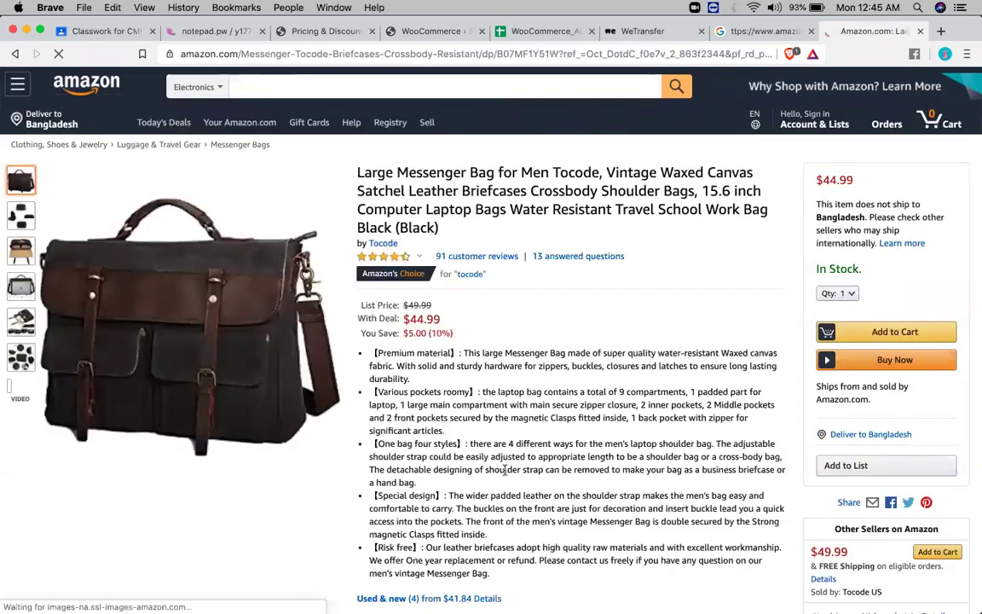
{"action": "scroll", "coordinate": [503, 464], "scroll_direction": "down", "scroll_amount": 3}
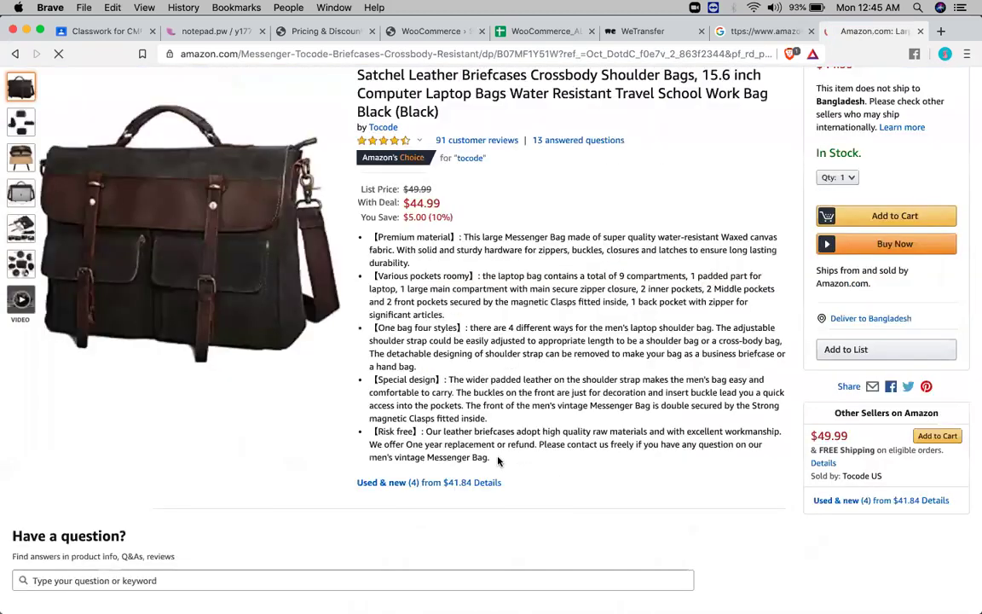
{"action": "left_click_drag", "start_coordinate": [342, 245], "coordinate": [505, 482]}
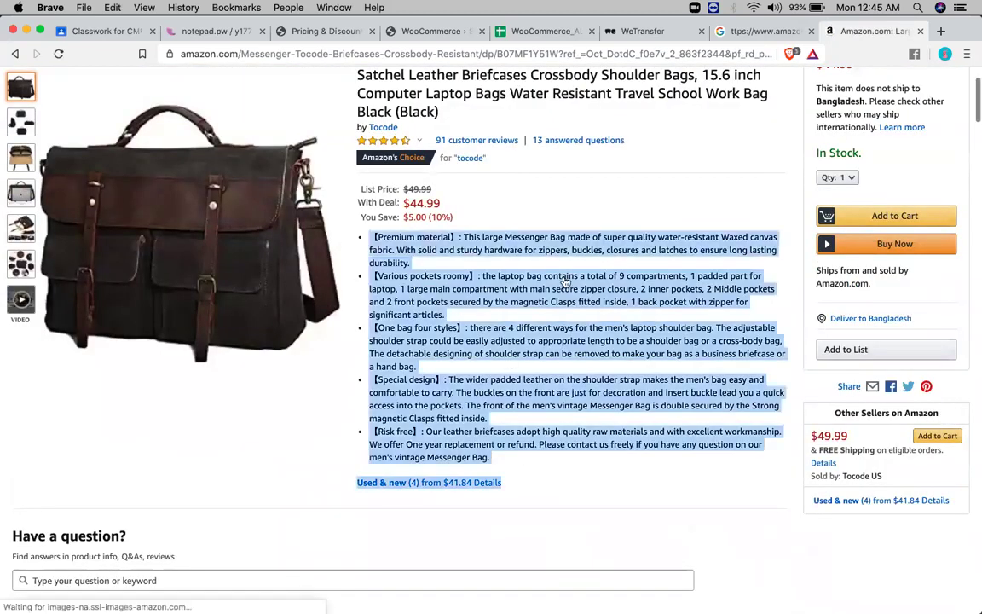
{"action": "scroll", "coordinate": [563, 281], "scroll_direction": "up", "scroll_amount": 3}
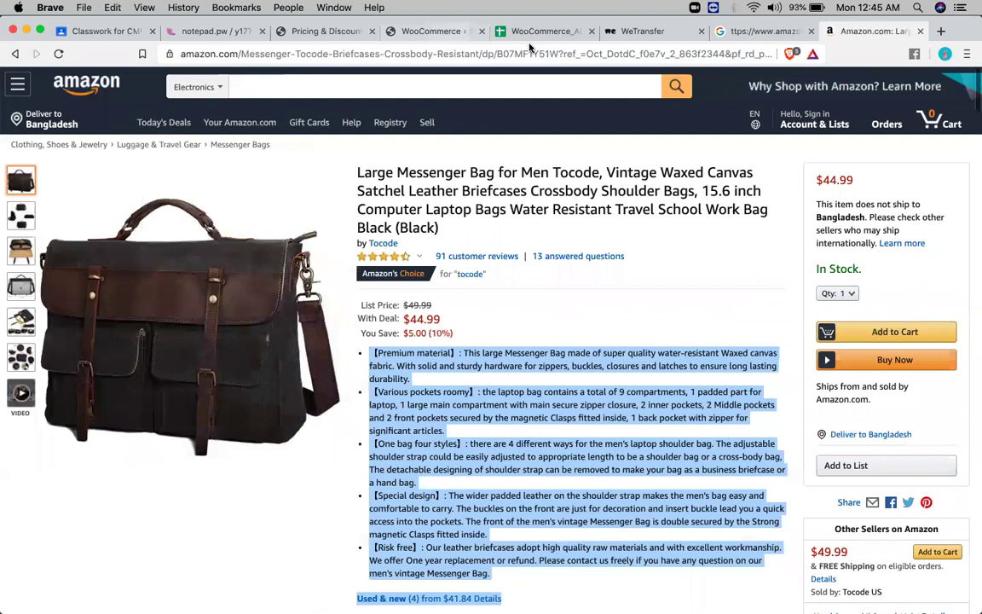
Step: Trim the Tocode bag page's address so it ends at /dp/B07MF1Y51W and reload the page
{"action": "left_click", "coordinate": [558, 53]}
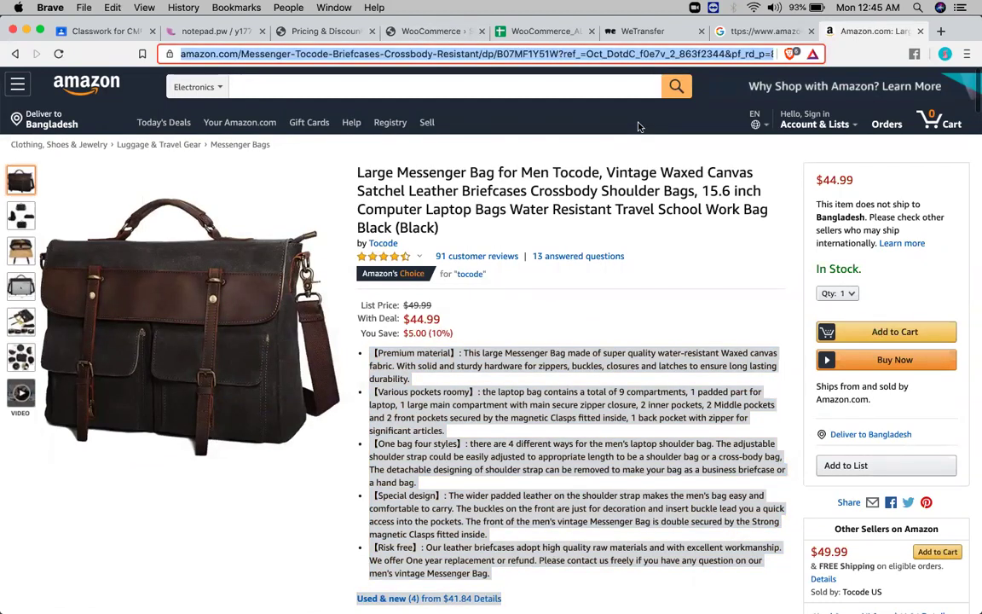
{"action": "key", "text": "Left"}
{"action": "key", "text": "Right"}
{"action": "key", "text": "Right"}
{"action": "key", "text": "Right"}
{"action": "key", "text": "Right"}
{"action": "key", "text": "Right"}
{"action": "key", "text": "Right"}
{"action": "key", "text": "Right"}
{"action": "key", "text": "Right"}
{"action": "key", "text": "Right"}
{"action": "key", "text": "Right"}
{"action": "key", "text": "shift+super+Right"}
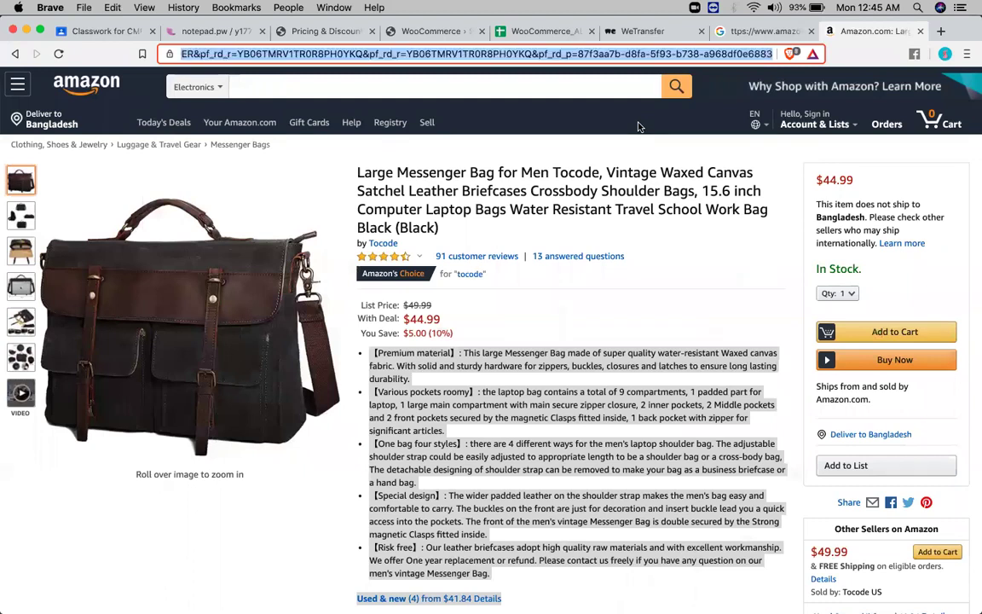
{"action": "key", "text": "BackSpace"}
{"action": "key", "text": "Return"}
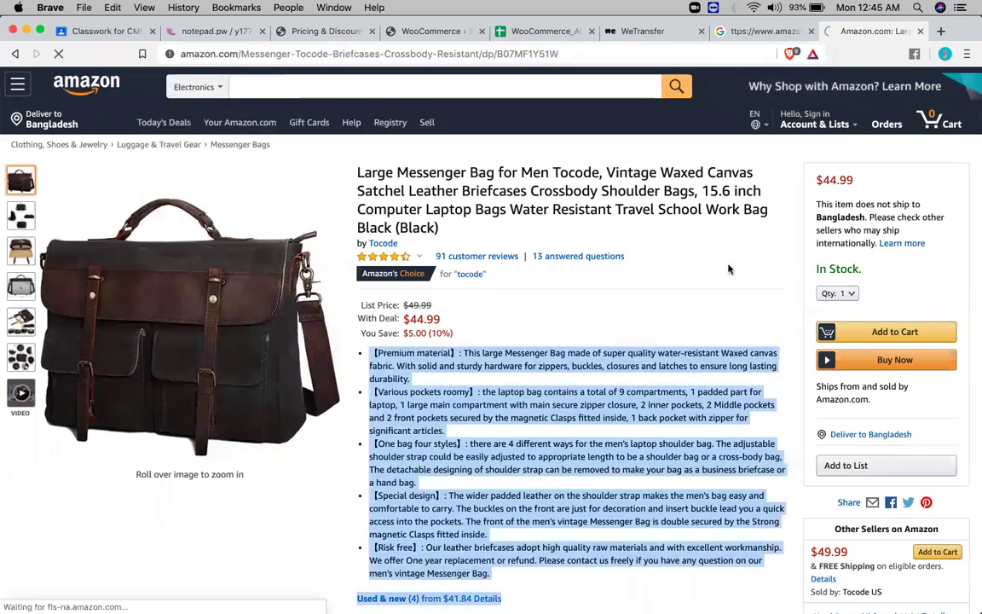
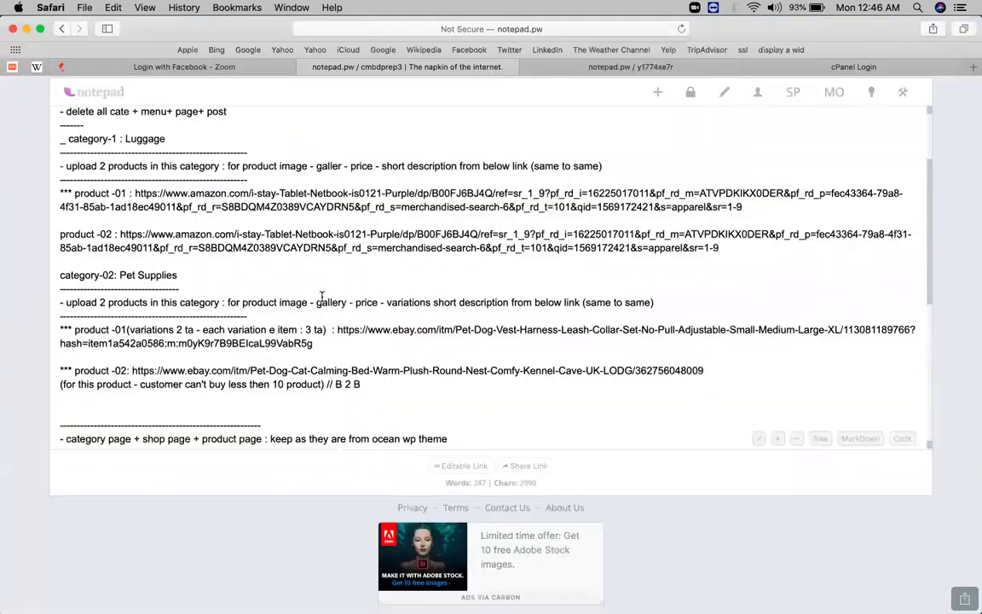
{"action": "left_click", "coordinate": [120, 233]}
{"action": "key", "text": "shift+Down"}
{"action": "key", "text": "shift+Down"}
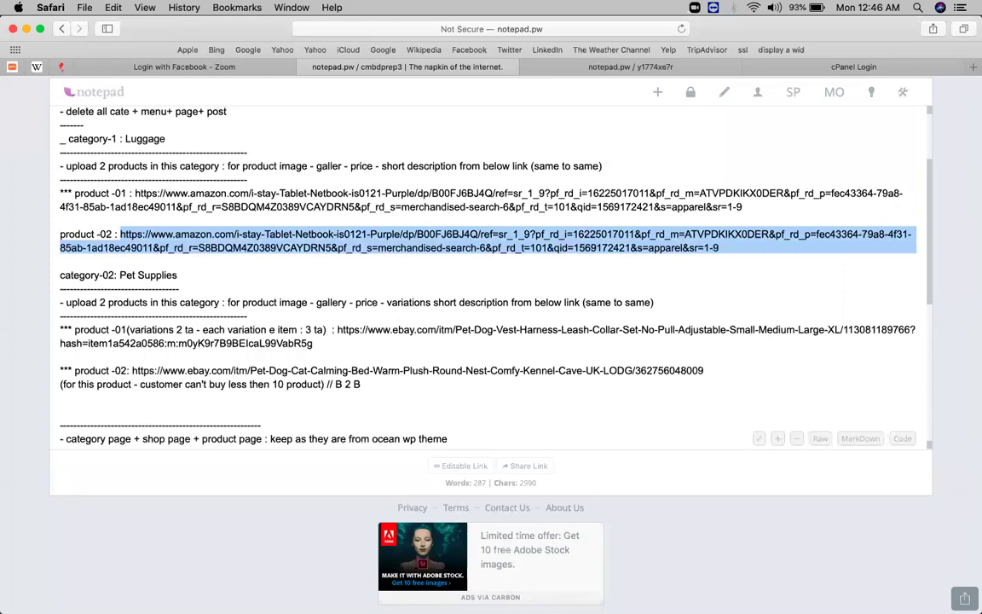
{"action": "type", "text": "https://www.amazon.com/Messenger-Tocode-Briefcases-Crossbody-Resistant/dp/B07MF1Y51W"}
{"action": "key", "text": "Return"}
{"action": "key", "text": "Return"}
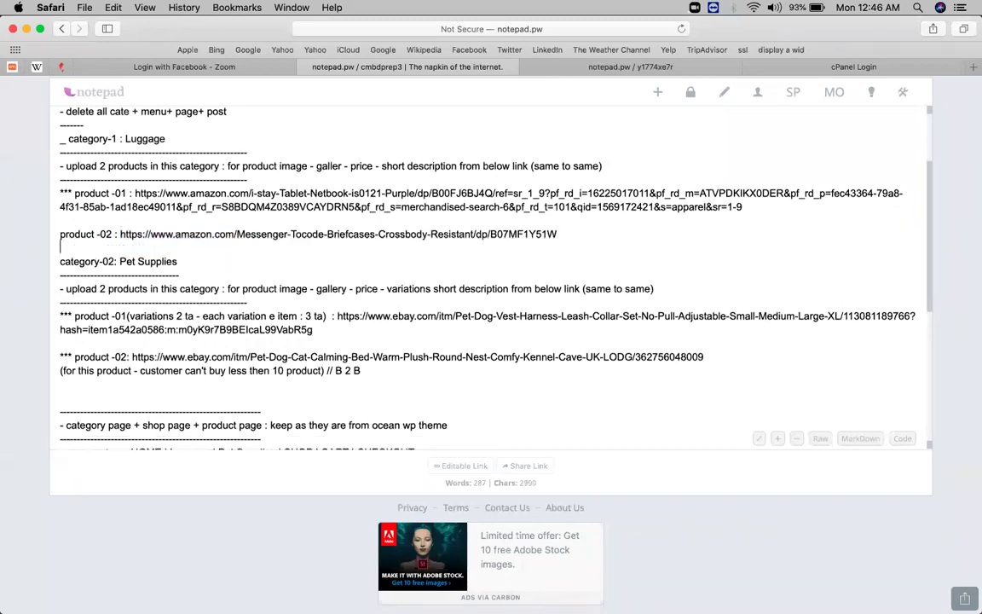
Step: Shorten the Luggage product -01 link to end at /dp/B00FJ6BJ4Q/ and keep a blank line before product -02
{"action": "left_click", "coordinate": [493, 194]}
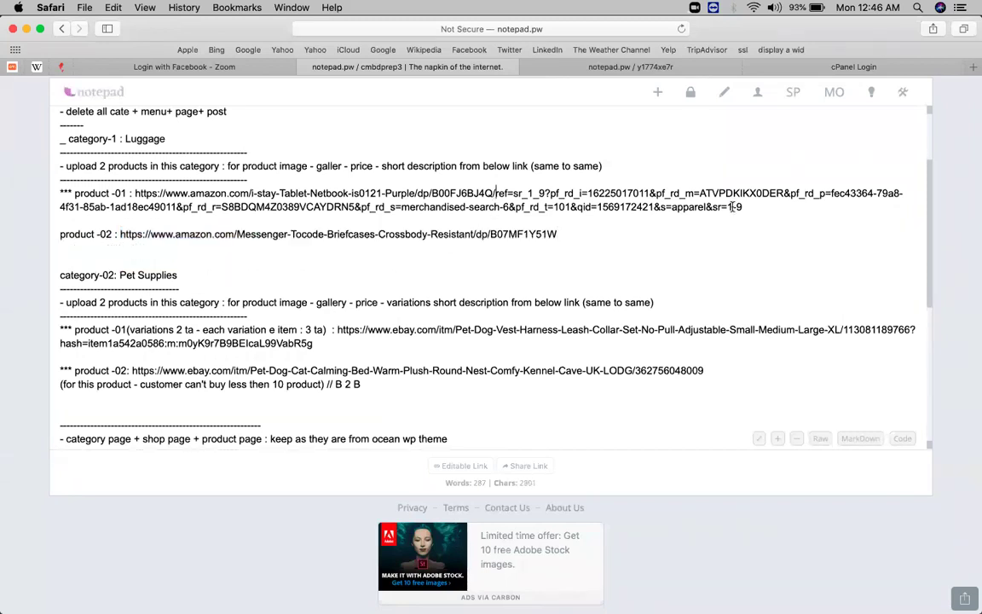
{"action": "key", "text": "shift+Down"}
{"action": "key", "text": "shift+Down"}
{"action": "key", "text": "BackSpace"}
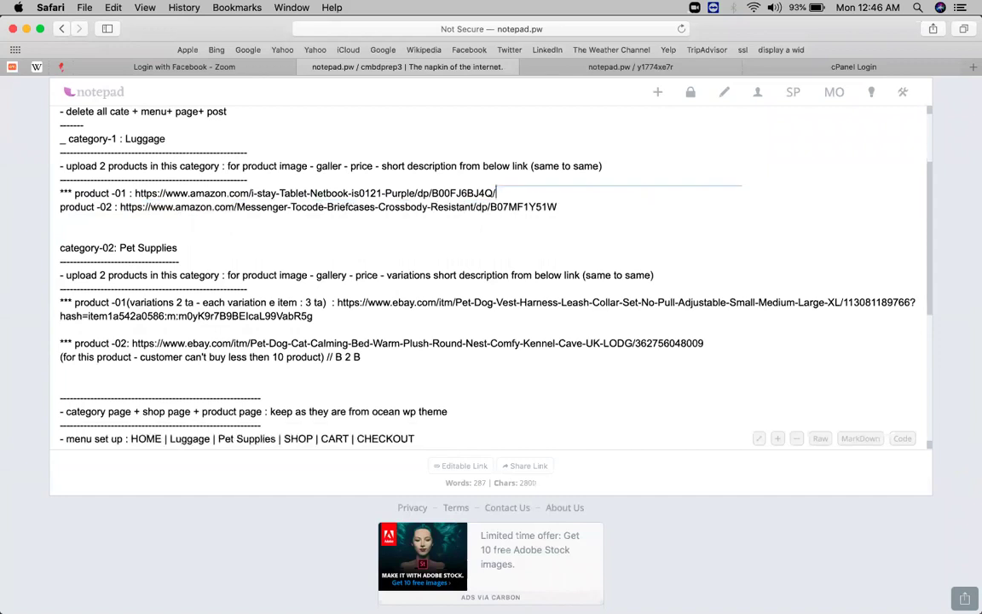
{"action": "key", "text": "Return"}
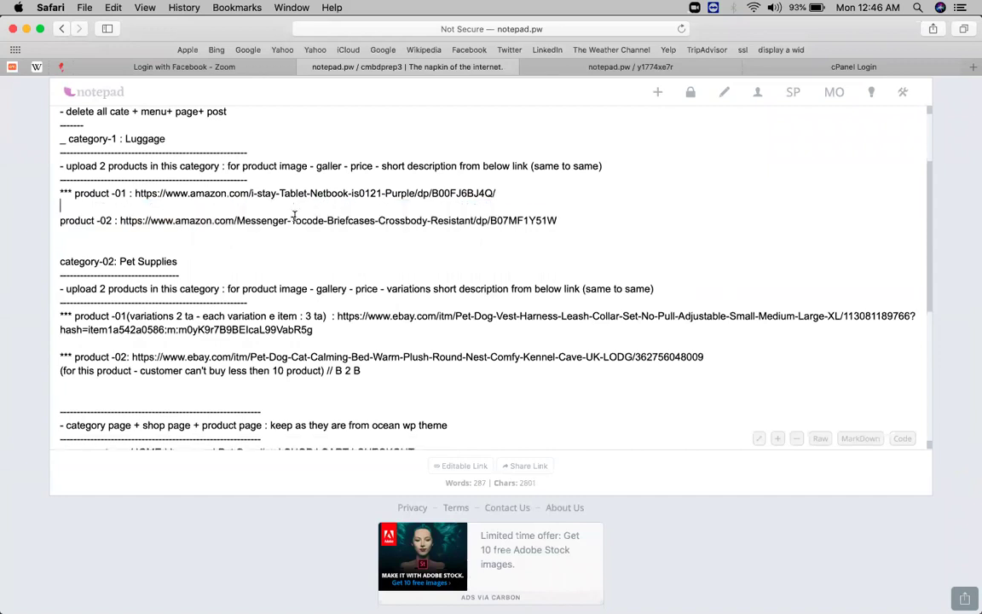
Step: Select the eBay link of Pet Supplies product -01 in the notes and try to open it in a new tab
{"action": "scroll", "coordinate": [291, 218], "scroll_direction": "down", "scroll_amount": 1}
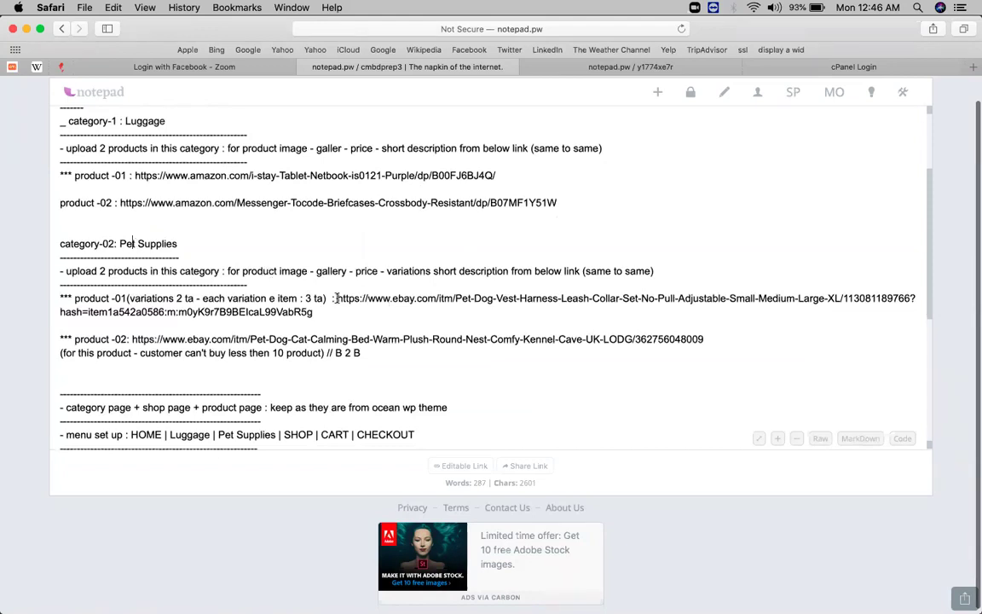
{"action": "left_click_drag", "start_coordinate": [336, 298], "coordinate": [313, 312]}
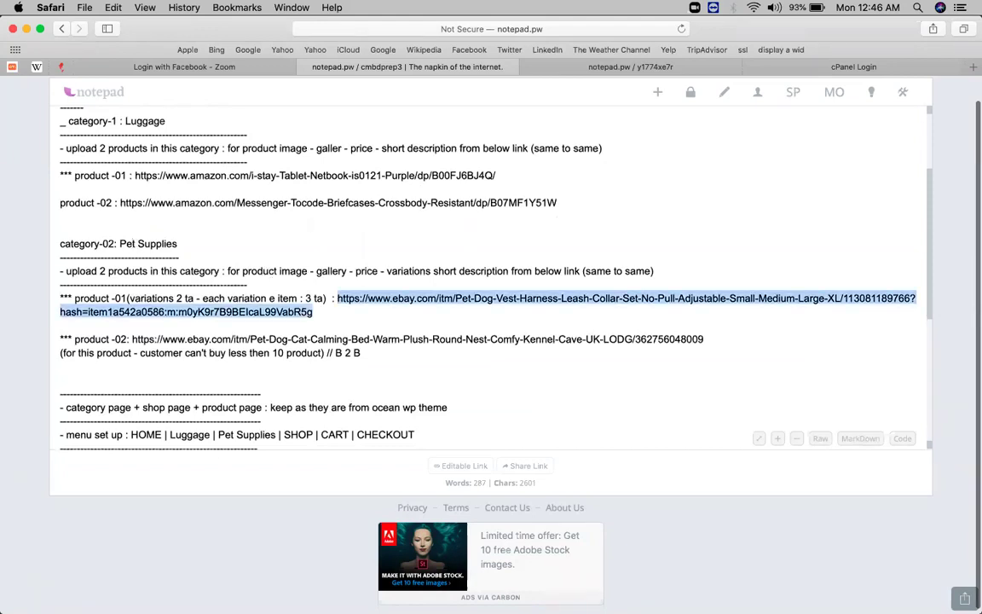
{"action": "key", "text": "super+t"}
{"action": "key", "text": "super+space"}
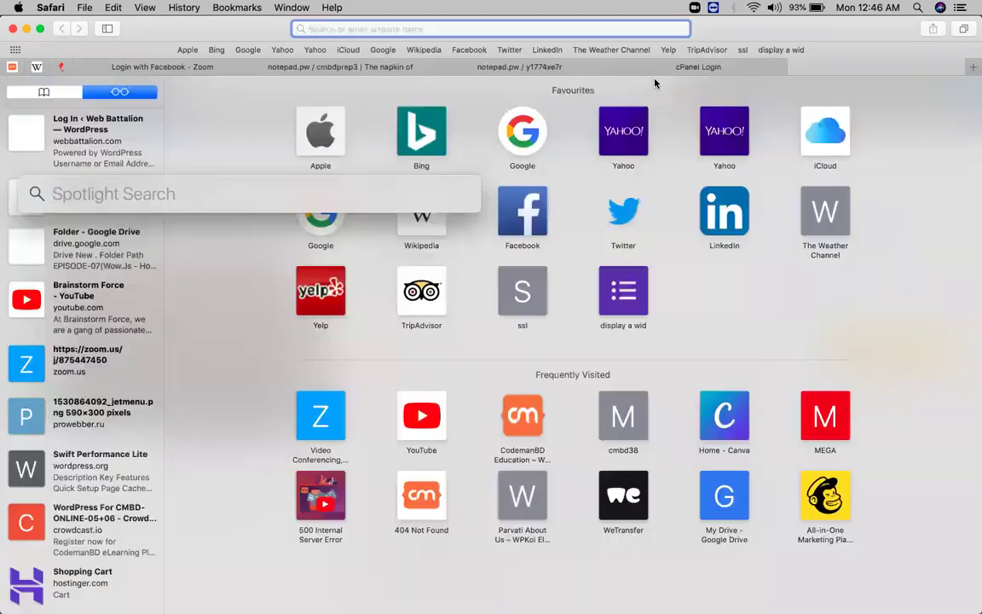
{"action": "key", "text": "super+v"}
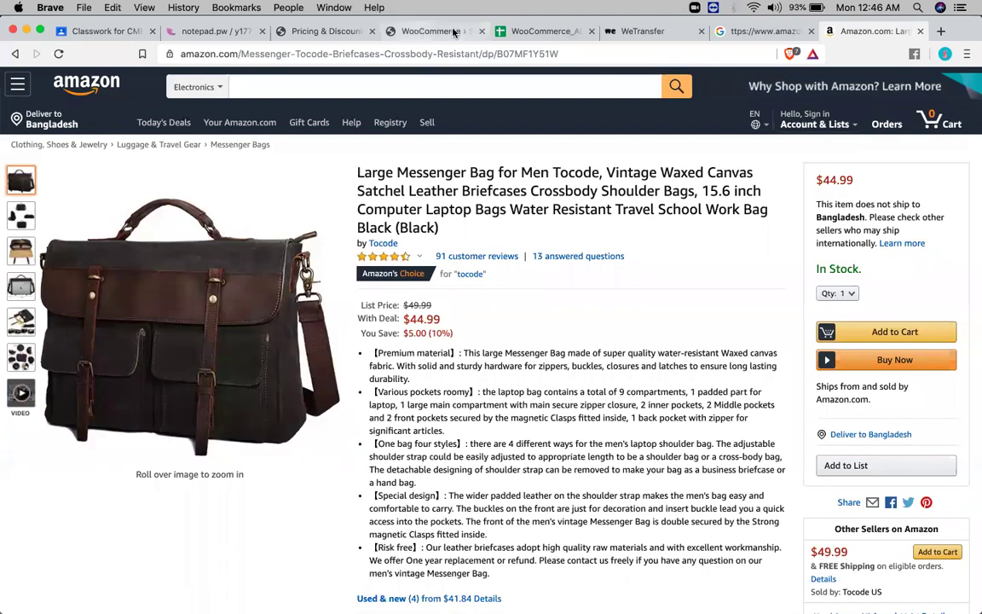
Step: In Brave, close the WeTransfer, Google search and Amazon product tabs
{"action": "left_click", "coordinate": [416, 32]}
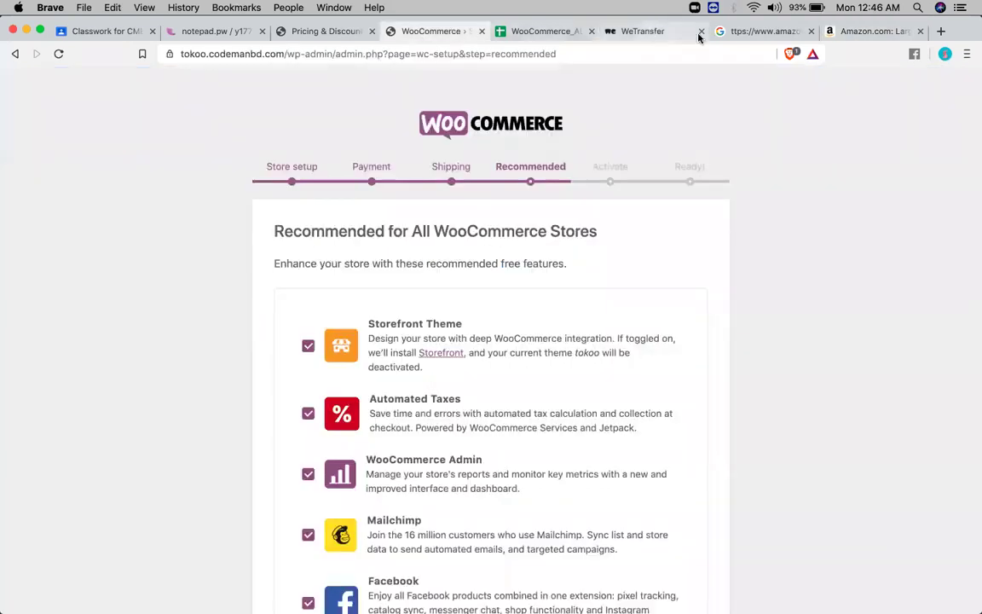
{"action": "left_click", "coordinate": [694, 31]}
{"action": "left_click", "coordinate": [699, 32]}
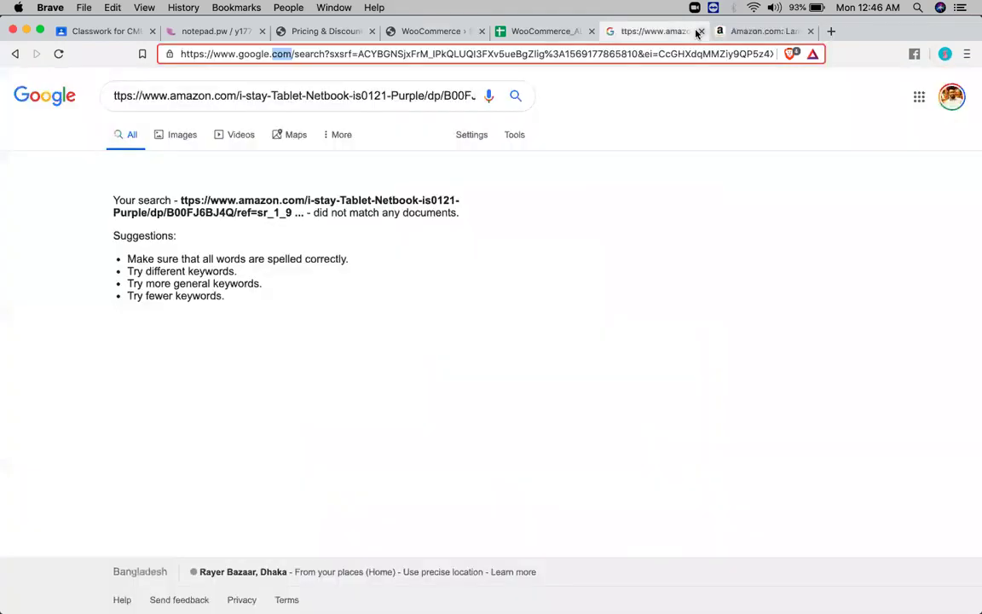
{"action": "left_click", "coordinate": [698, 32]}
{"action": "left_click", "coordinate": [698, 33]}
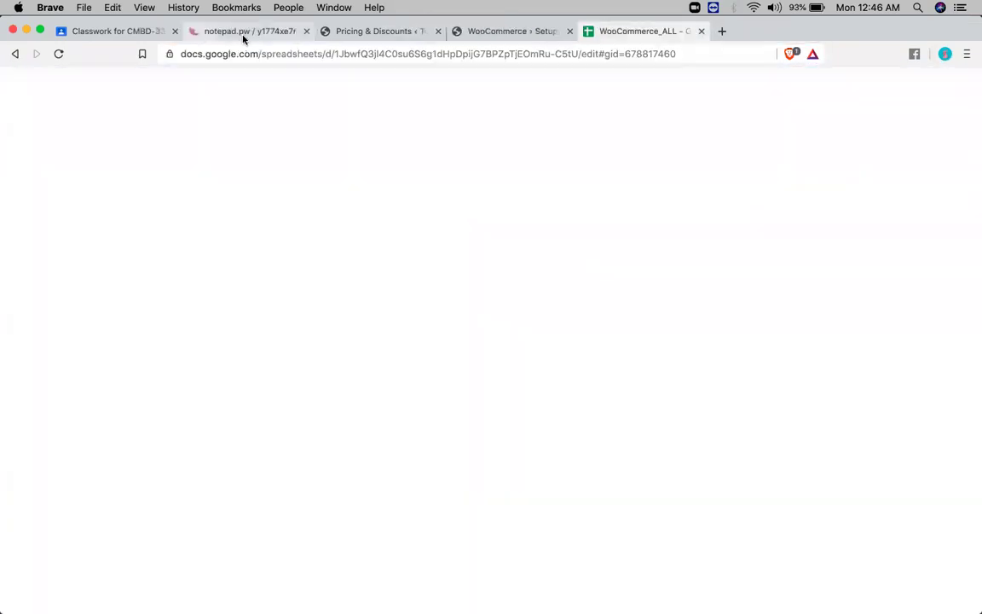
Step: Review the menu setup, WinterSale coupon, payment, PDF invoice and completed-order email requirements in the notepad.pw exam notes
{"action": "left_click", "coordinate": [242, 36]}
{"action": "scroll", "coordinate": [311, 474], "scroll_direction": "down", "scroll_amount": 3}
{"action": "scroll", "coordinate": [216, 418], "scroll_direction": "down", "scroll_amount": 2}
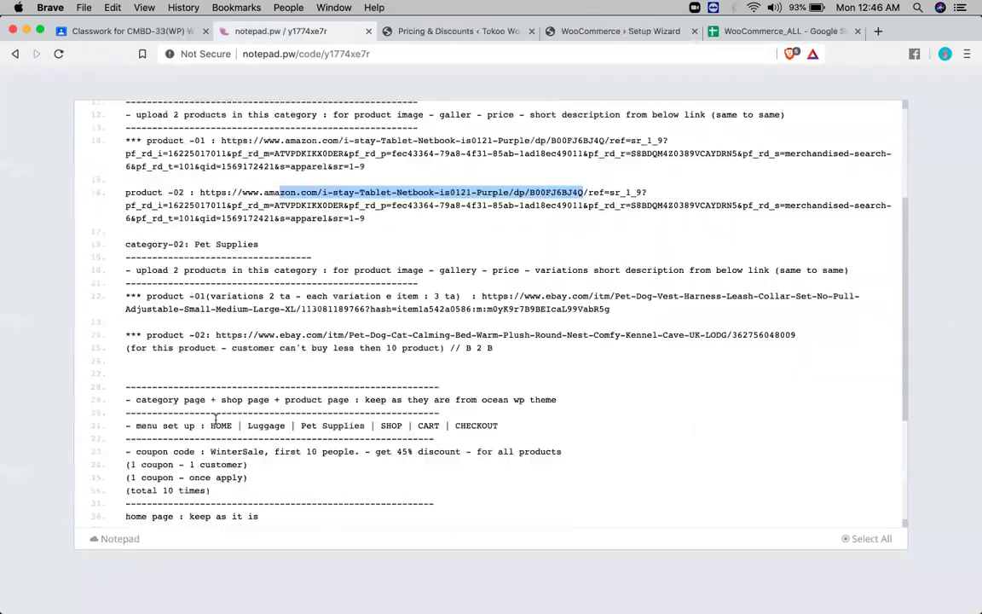
{"action": "left_click_drag", "start_coordinate": [213, 424], "coordinate": [439, 425]}
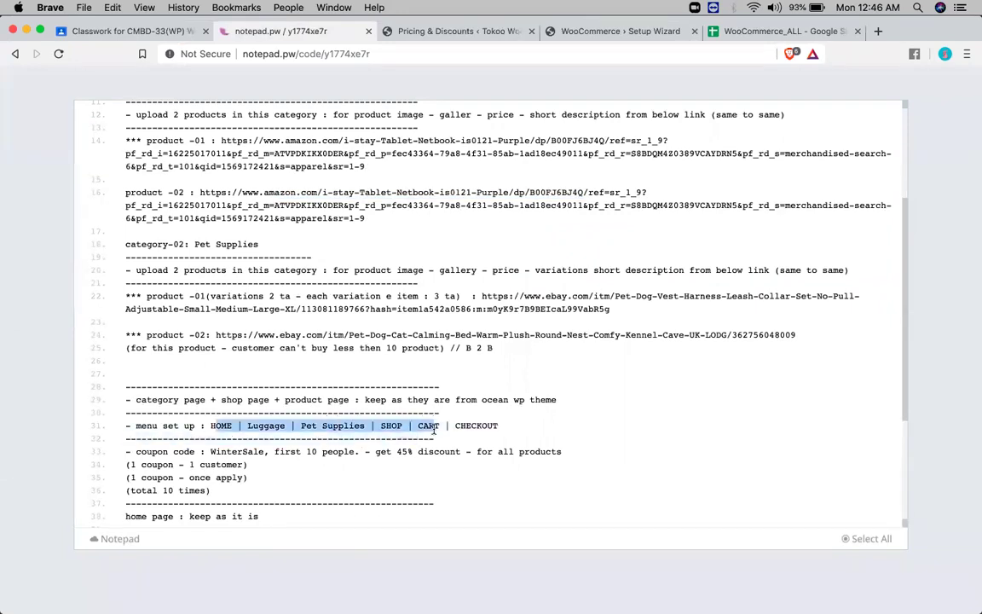
{"action": "scroll", "coordinate": [216, 480], "scroll_direction": "down", "scroll_amount": 3}
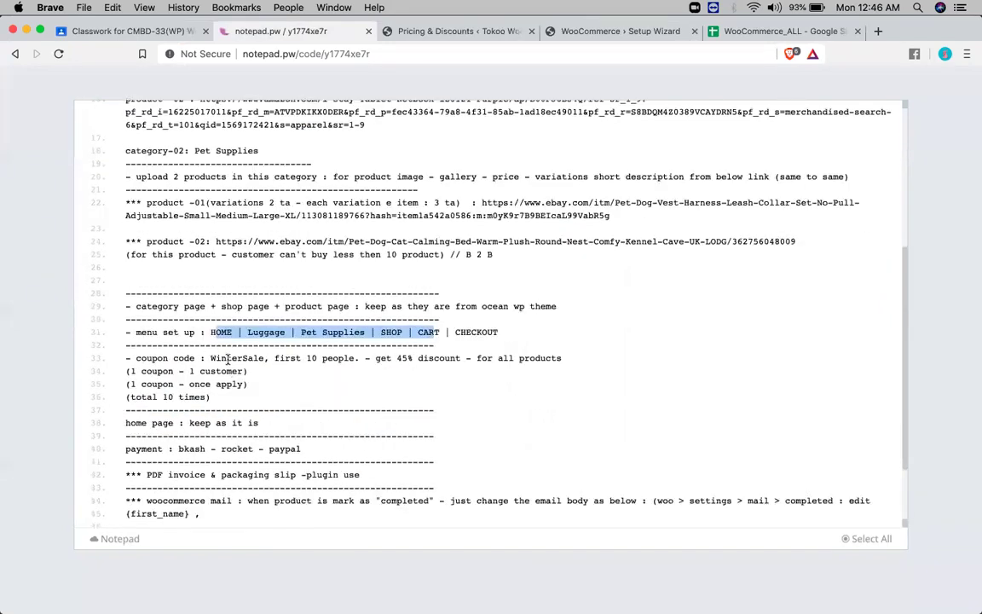
{"action": "double_click", "coordinate": [228, 359]}
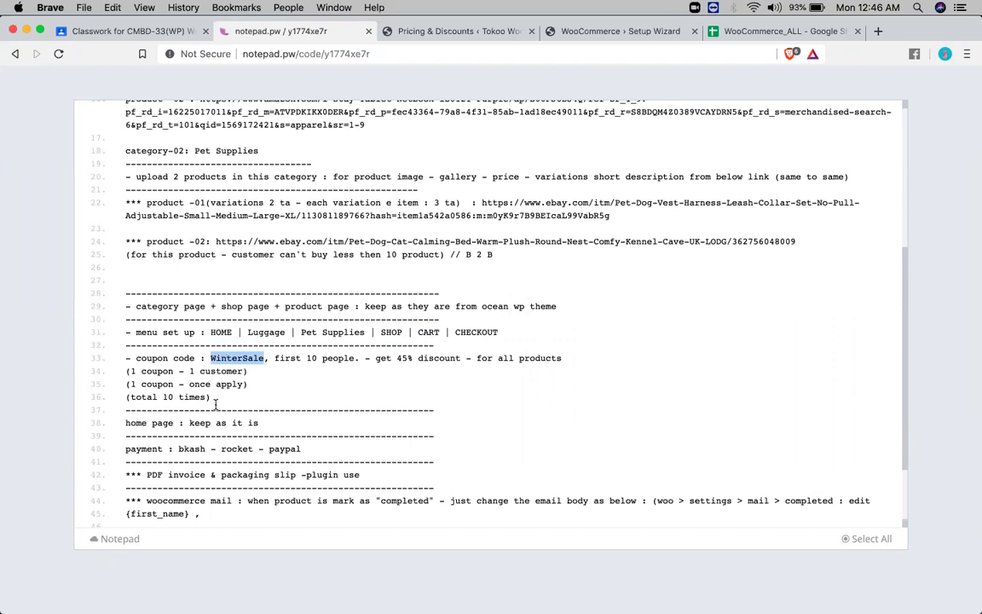
{"action": "scroll", "coordinate": [216, 403], "scroll_direction": "down", "scroll_amount": 3}
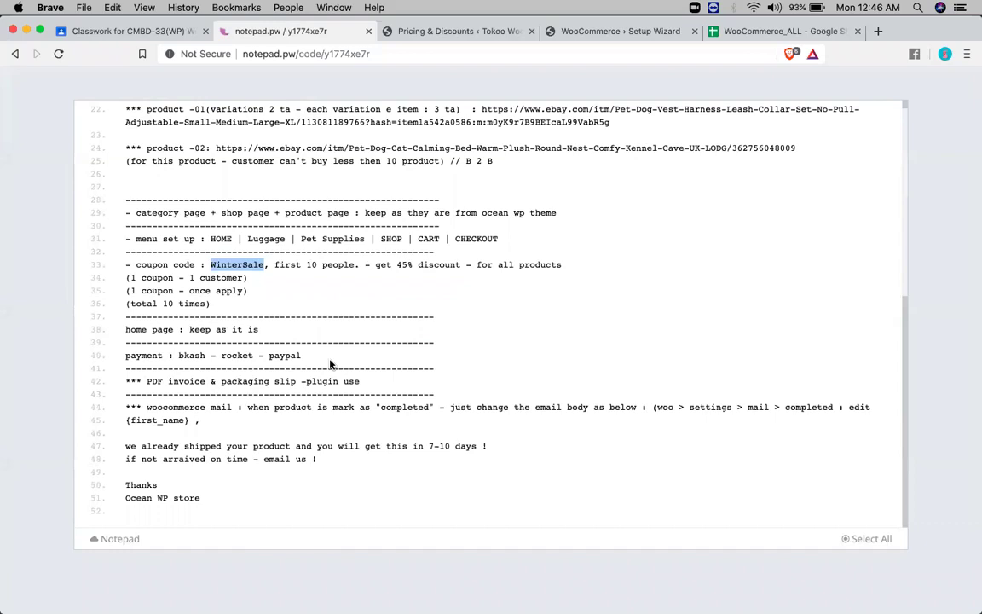
{"action": "left_click_drag", "start_coordinate": [162, 381], "coordinate": [360, 381]}
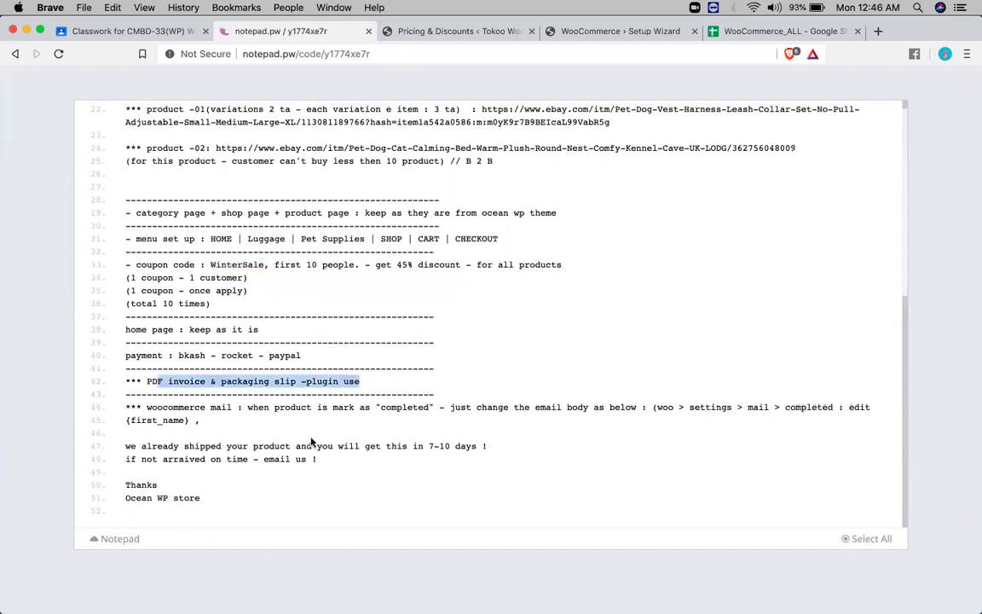
{"action": "left_click_drag", "start_coordinate": [163, 407], "coordinate": [195, 408]}
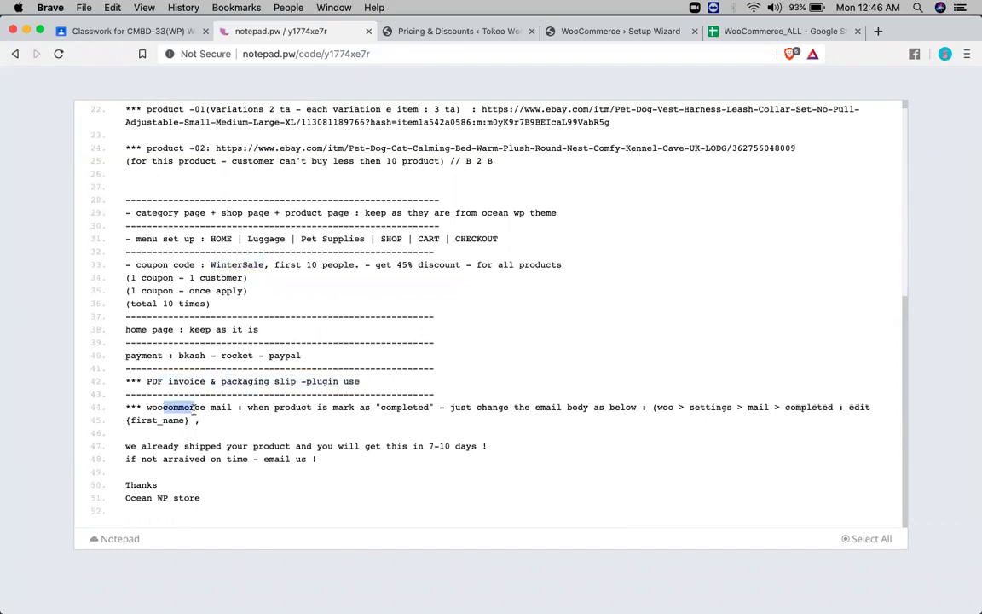
{"action": "scroll", "coordinate": [249, 409], "scroll_direction": "up", "scroll_amount": 10}
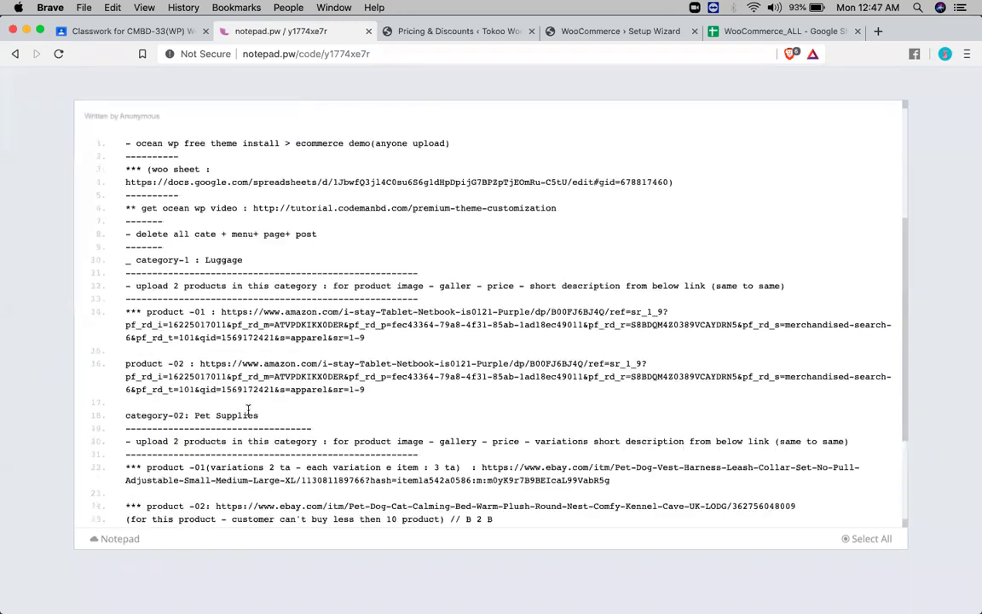
Step: Close the exam notes, Pricing & Discounts, WooCommerce Setup Wizard and WooCommerce_ALL sheet tabs, leaving only the Classwork page
{"action": "left_click", "coordinate": [370, 31]}
{"action": "left_click", "coordinate": [369, 31]}
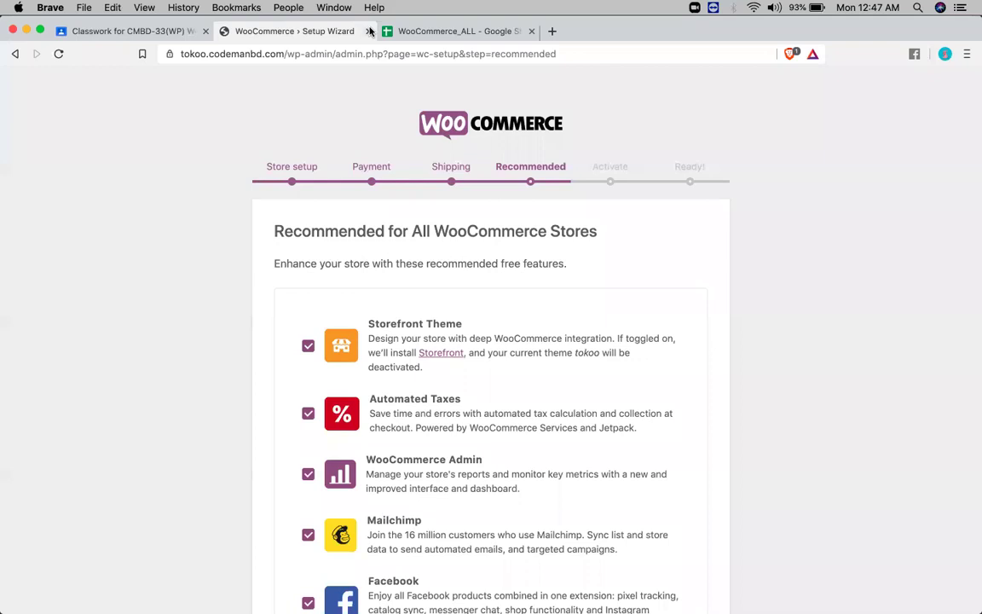
{"action": "left_click", "coordinate": [369, 30]}
{"action": "left_click", "coordinate": [369, 31]}
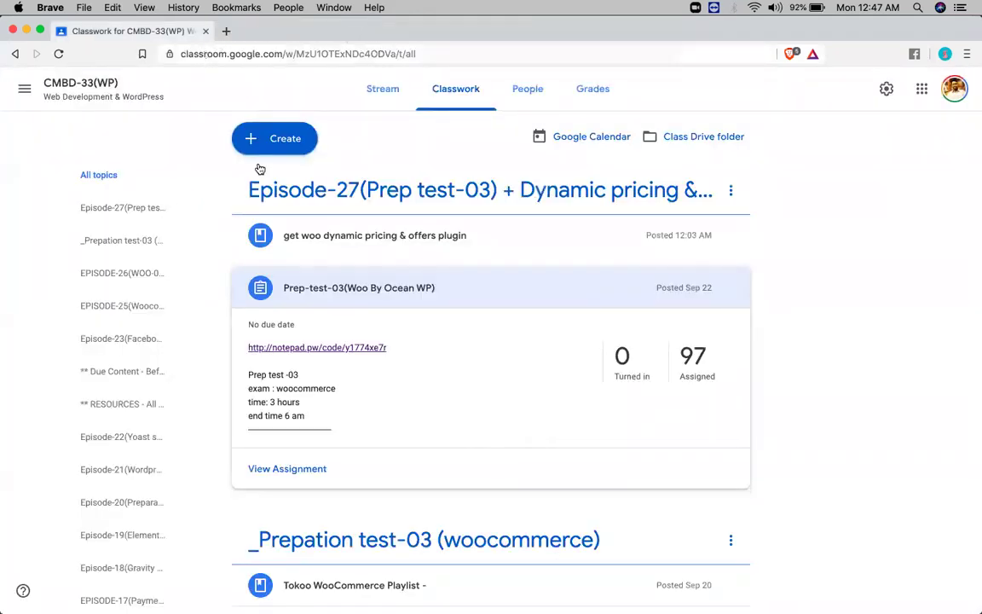
Step: Create a new classwork topic named "_instant test (dynamic pricing & offers)"
{"action": "left_click", "coordinate": [288, 134]}
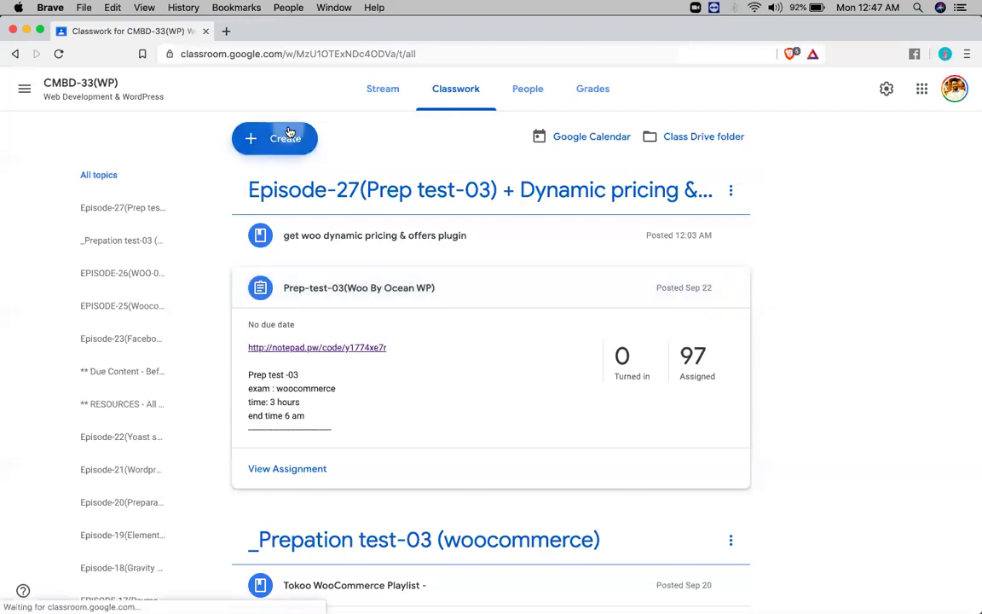
{"action": "left_click", "coordinate": [292, 296]}
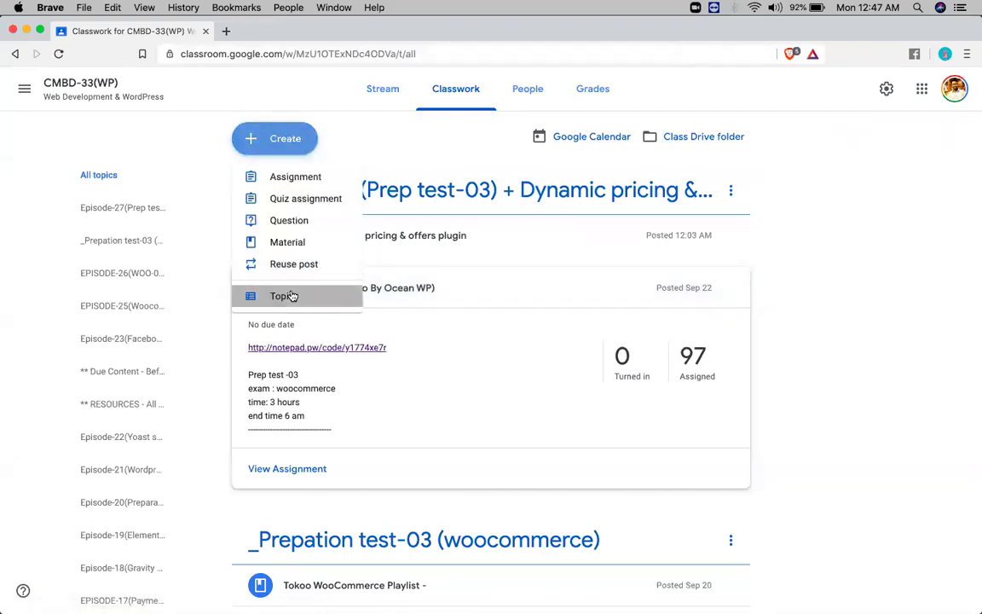
{"action": "type", "text": "_ins"}
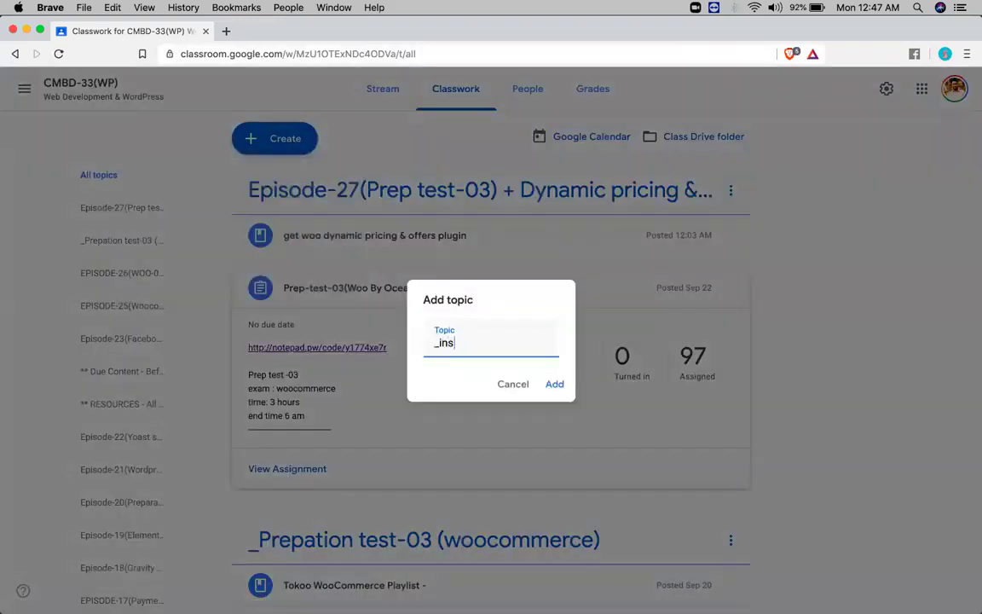
{"action": "type", "text": "tant test (dynam"}
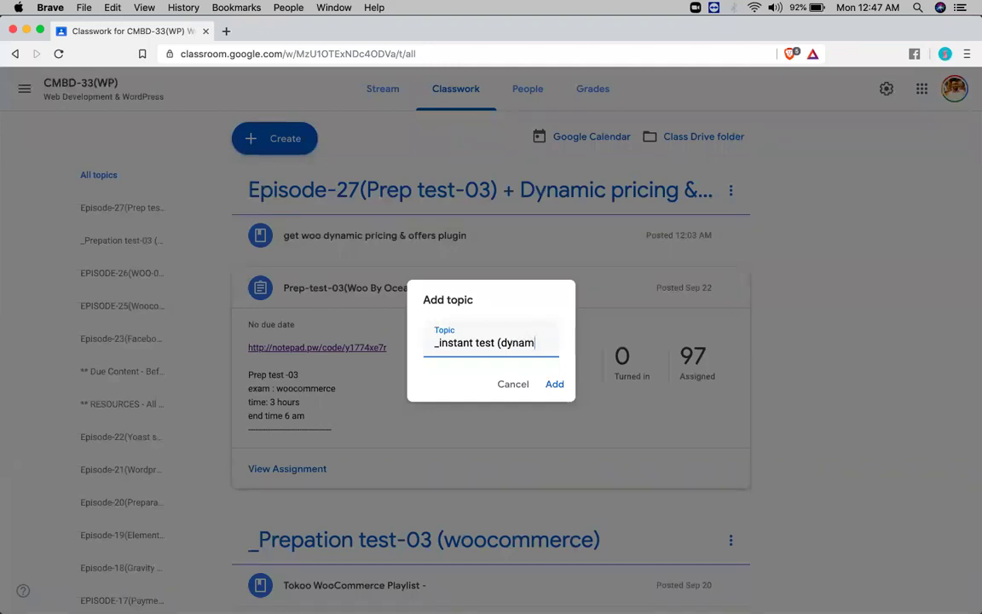
{"action": "type", "text": "ic pr"}
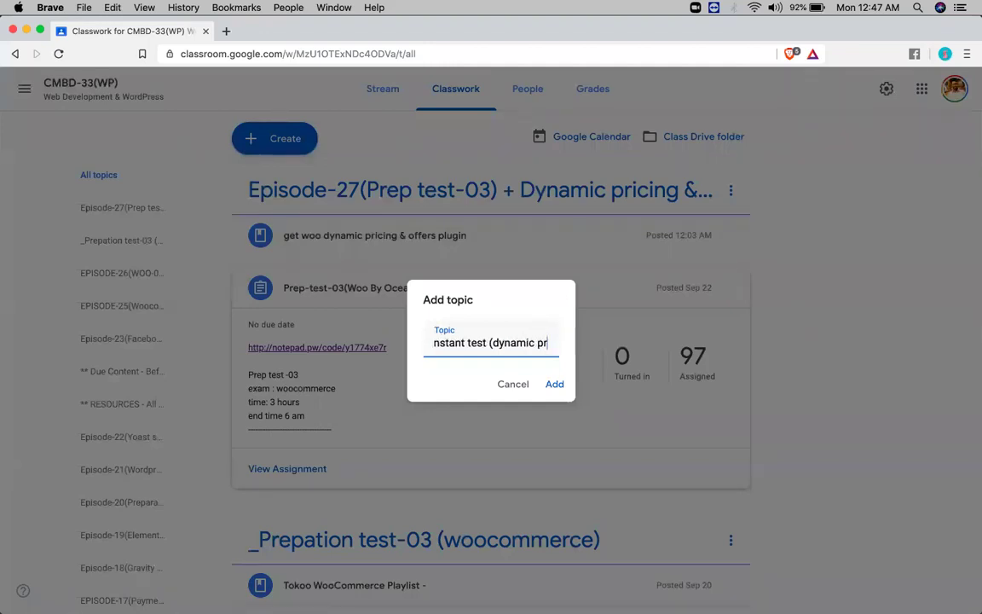
{"action": "type", "text": "icing & offers "}
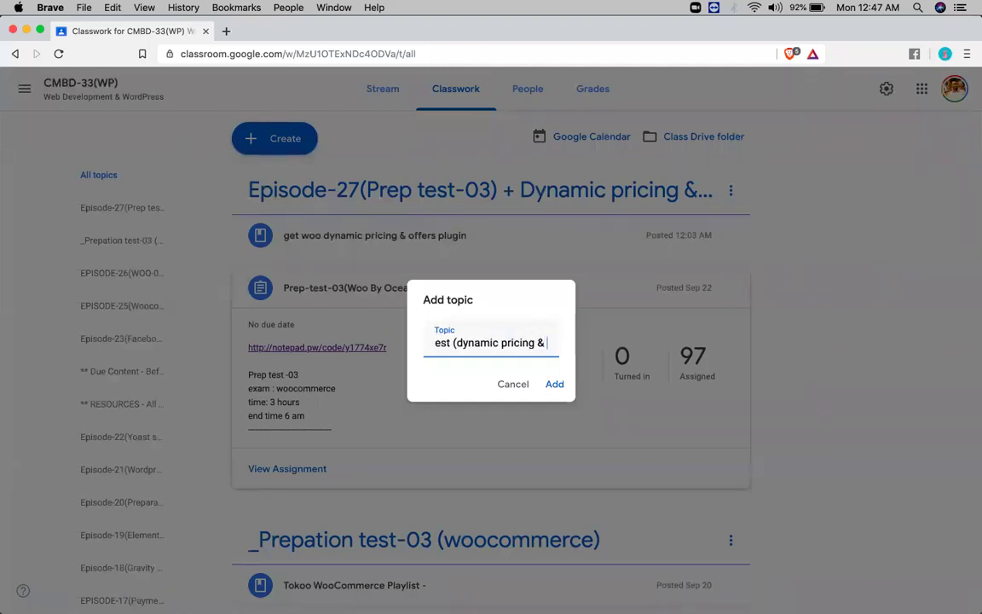
{"action": "type", "text": ")"}
{"action": "key", "text": "super+a"}
{"action": "key", "text": "Return"}
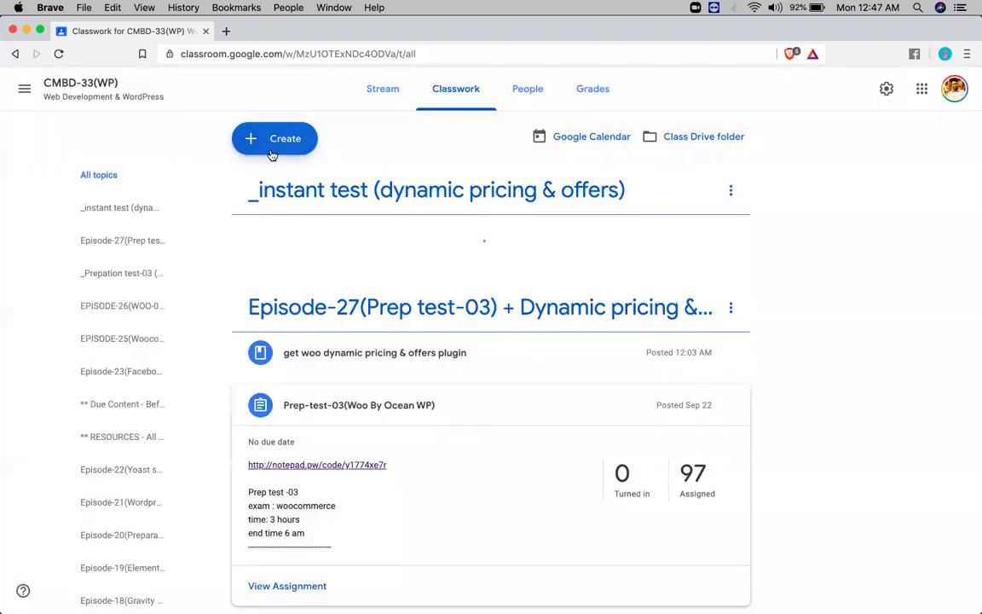
Step: Start a new class material with the title lines "get ready next class" and "start ei nibo"
{"action": "left_click", "coordinate": [273, 153]}
{"action": "left_click", "coordinate": [289, 243]}
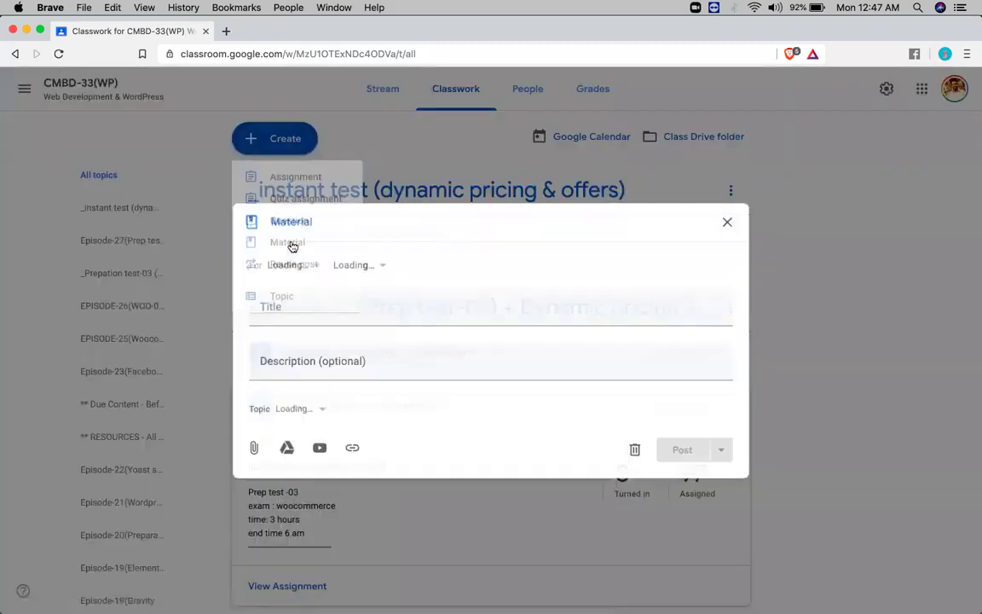
{"action": "type", "text": "get rea"}
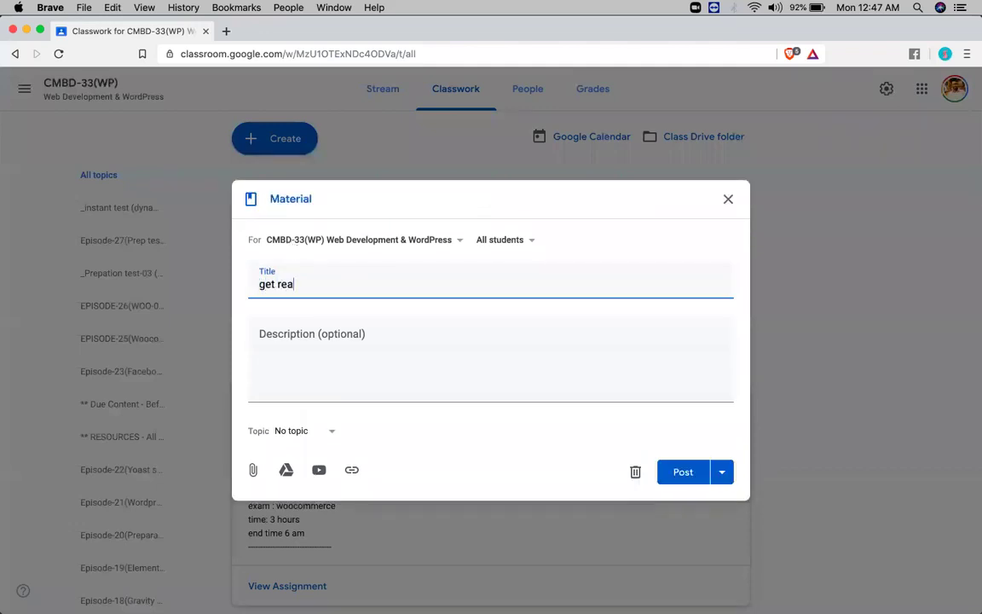
{"action": "type", "text": "dy next clas s"}
{"action": "key", "text": "Return"}
{"action": "type", "text": "start ei nibo"}
{"action": "key", "text": "Return"}
Step: Add a third line, "product pricing(config 1-8 only)", to the material's title
{"action": "type", "text": "produc t"}
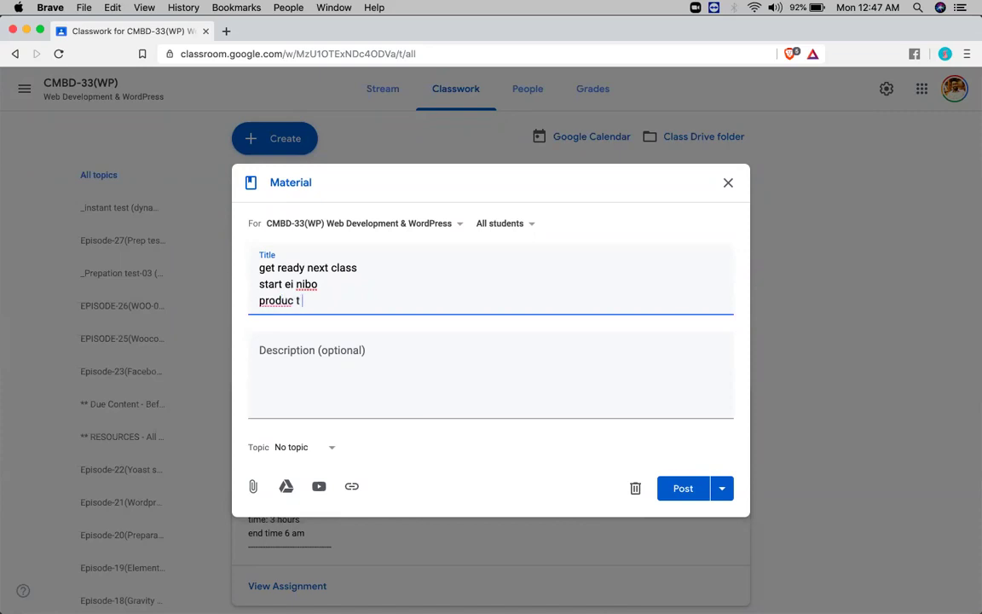
{"action": "key", "text": "BackSpace"}
{"action": "key", "text": "BackSpace"}
{"action": "type", "text": "t pricin"}
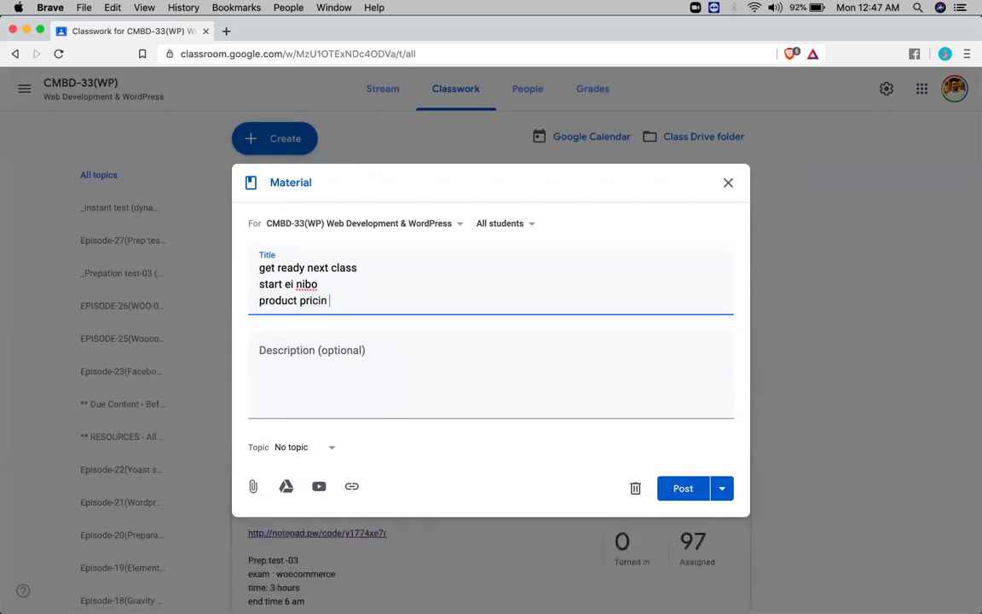
{"action": "type", "text": "g(config 1q"}
{"action": "type", "text": "8 "}
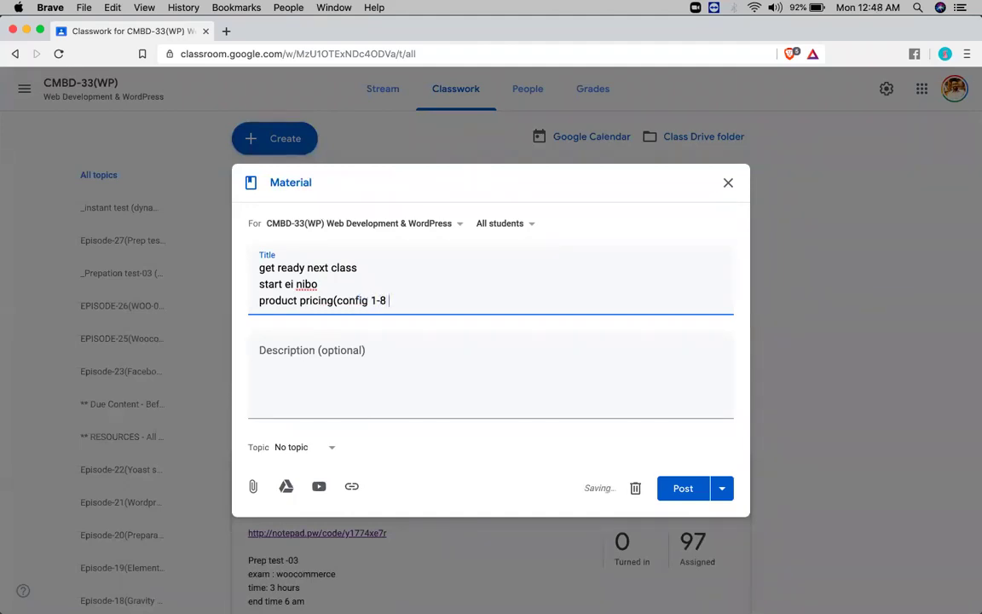
{"action": "type", "text": "only"}
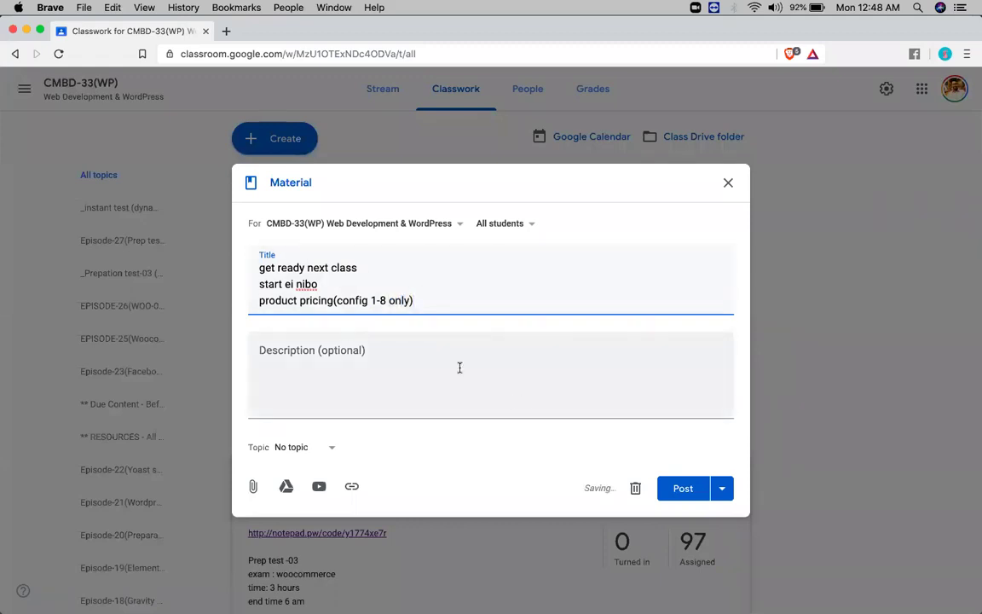
Step: Include the CMBD-34(WP+...) class as an additional recipient of the material
{"action": "left_click", "coordinate": [313, 222]}
{"action": "scroll", "coordinate": [324, 372], "scroll_direction": "down", "scroll_amount": 5}
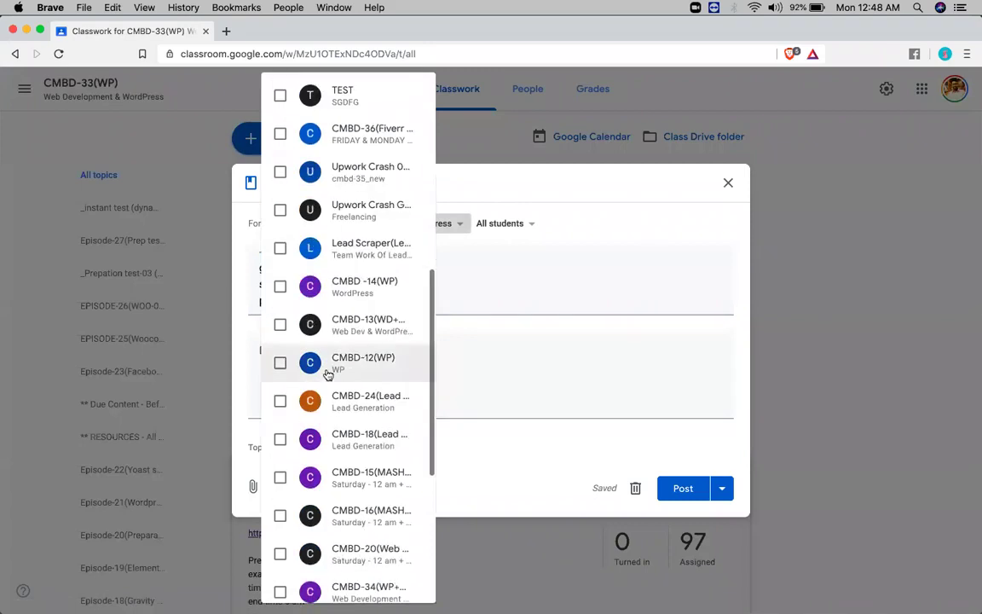
{"action": "scroll", "coordinate": [328, 375], "scroll_direction": "down", "scroll_amount": 5}
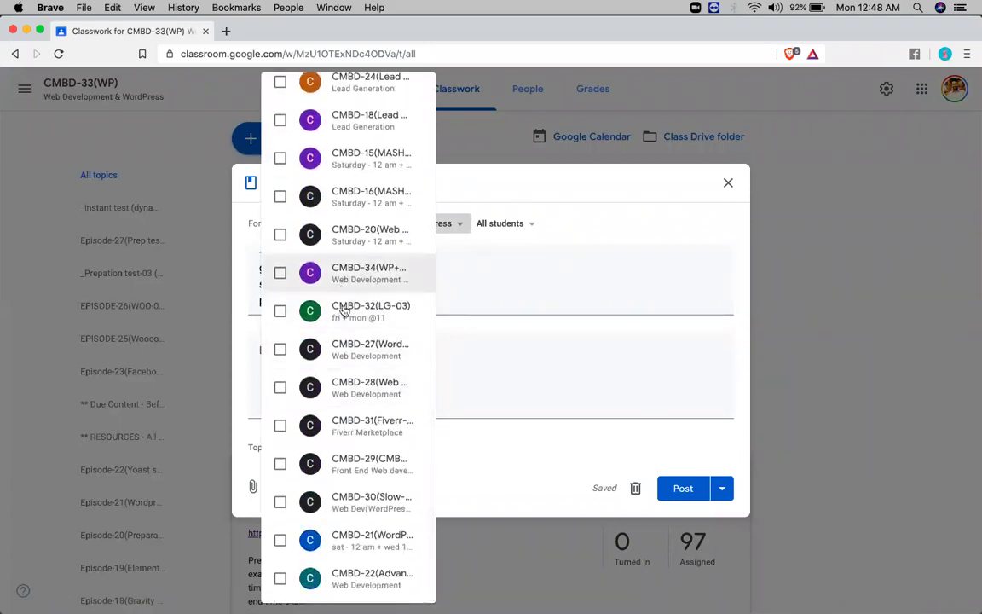
{"action": "left_click", "coordinate": [363, 275]}
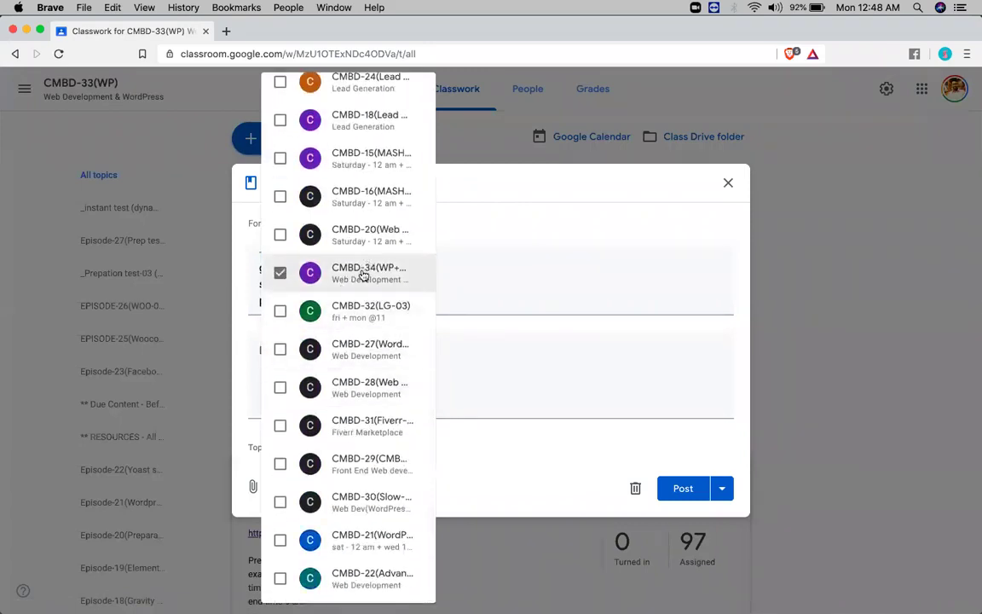
{"action": "left_click", "coordinate": [487, 274]}
Step: Assign the material to the "_instant test (dynamic pricing & offers)" topic and post it
{"action": "left_click", "coordinate": [309, 453]}
{"action": "scroll", "coordinate": [337, 494], "scroll_direction": "down", "scroll_amount": 3}
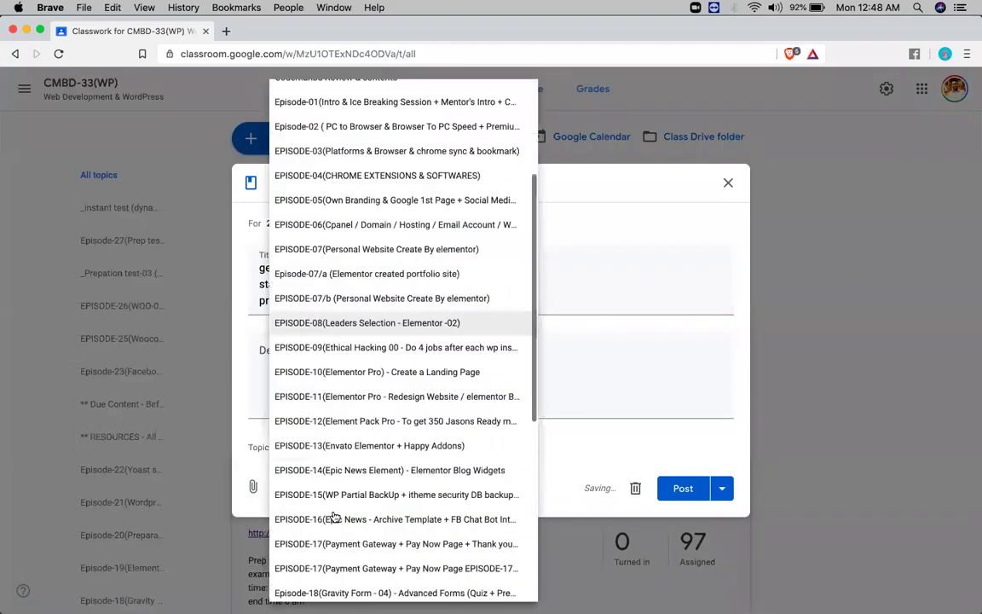
{"action": "scroll", "coordinate": [334, 518], "scroll_direction": "down", "scroll_amount": 5}
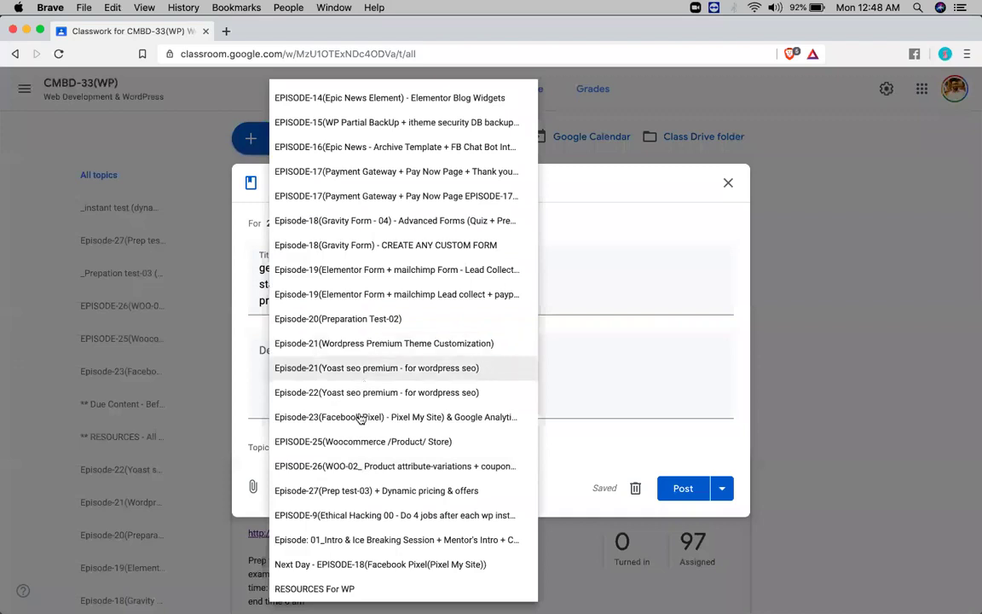
{"action": "scroll", "coordinate": [427, 443], "scroll_direction": "down", "scroll_amount": 3}
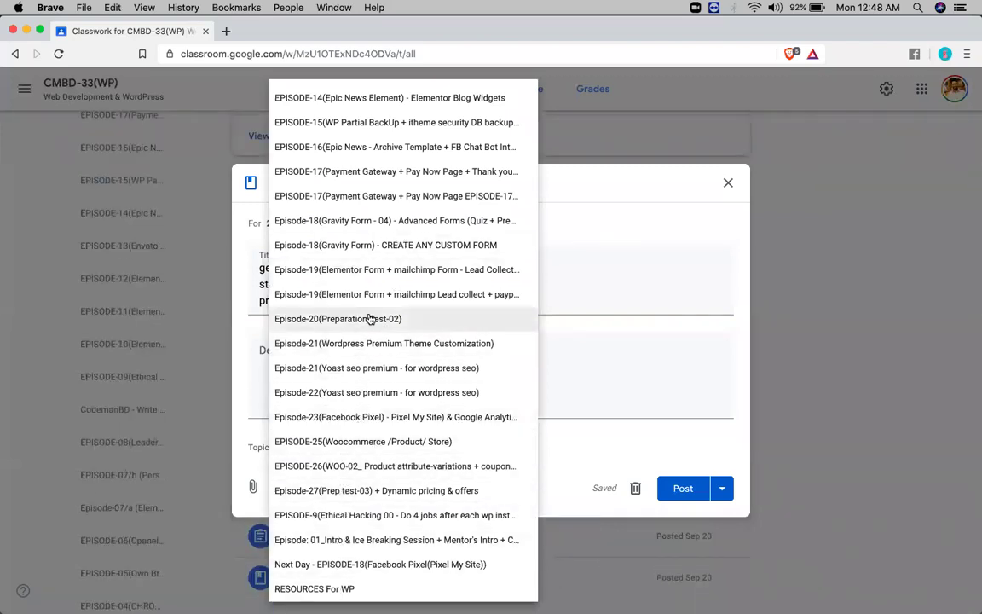
{"action": "scroll", "coordinate": [372, 319], "scroll_direction": "up", "scroll_amount": 3}
{"action": "scroll", "coordinate": [372, 319], "scroll_direction": "up", "scroll_amount": 8}
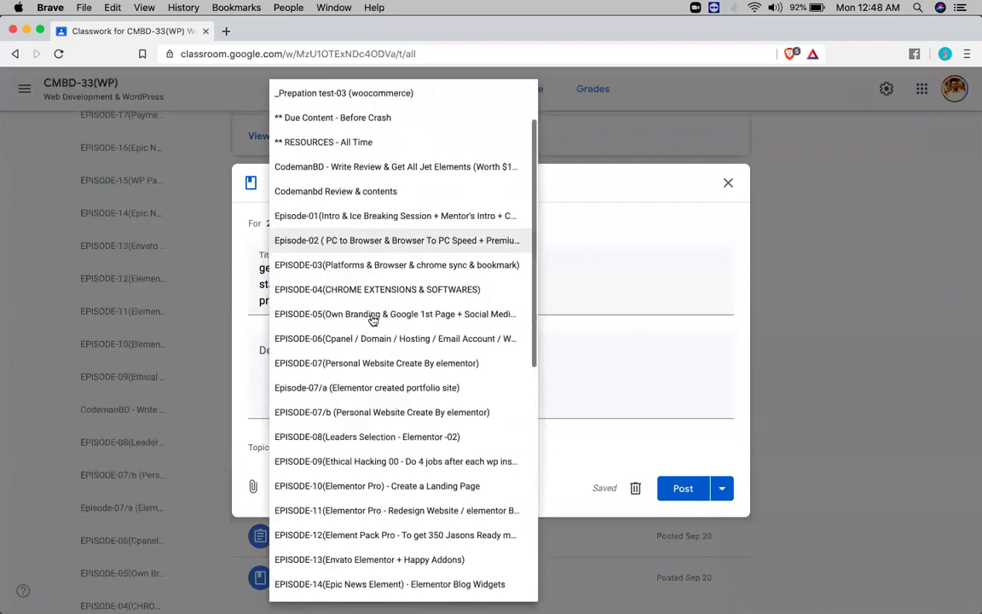
{"action": "left_click", "coordinate": [375, 150]}
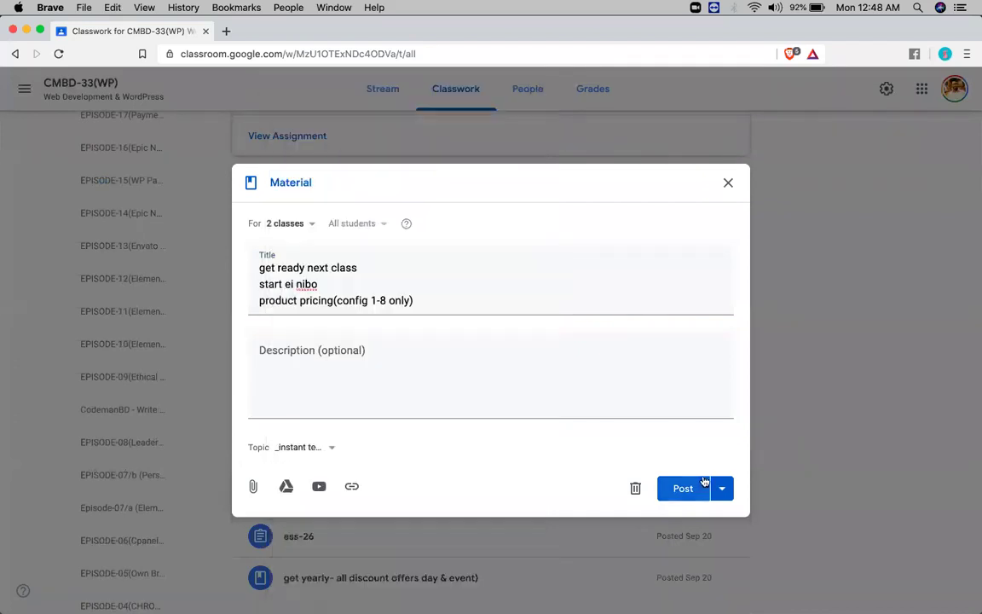
{"action": "left_click", "coordinate": [701, 489]}
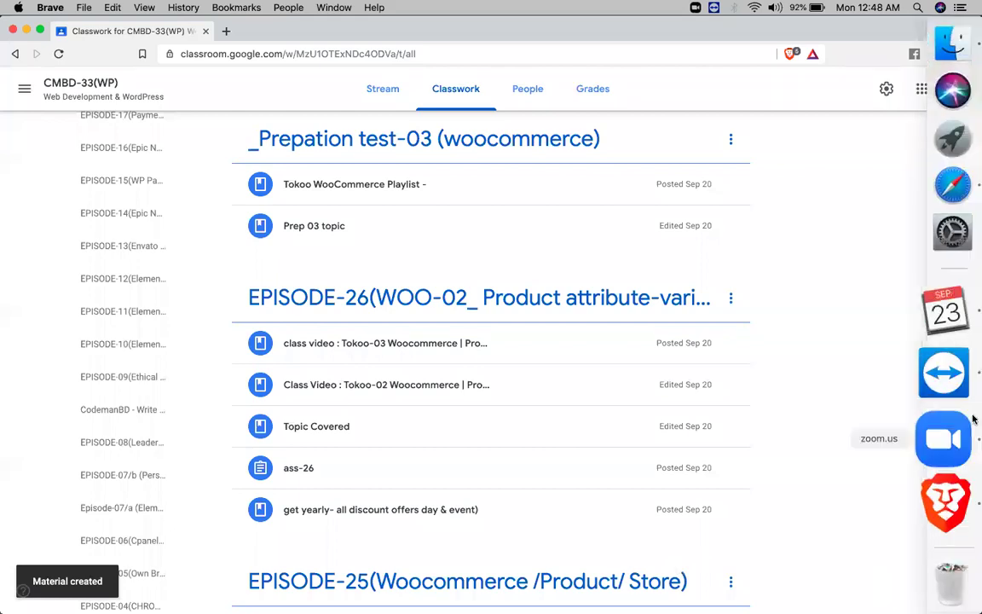
{"action": "left_click", "coordinate": [970, 422]}
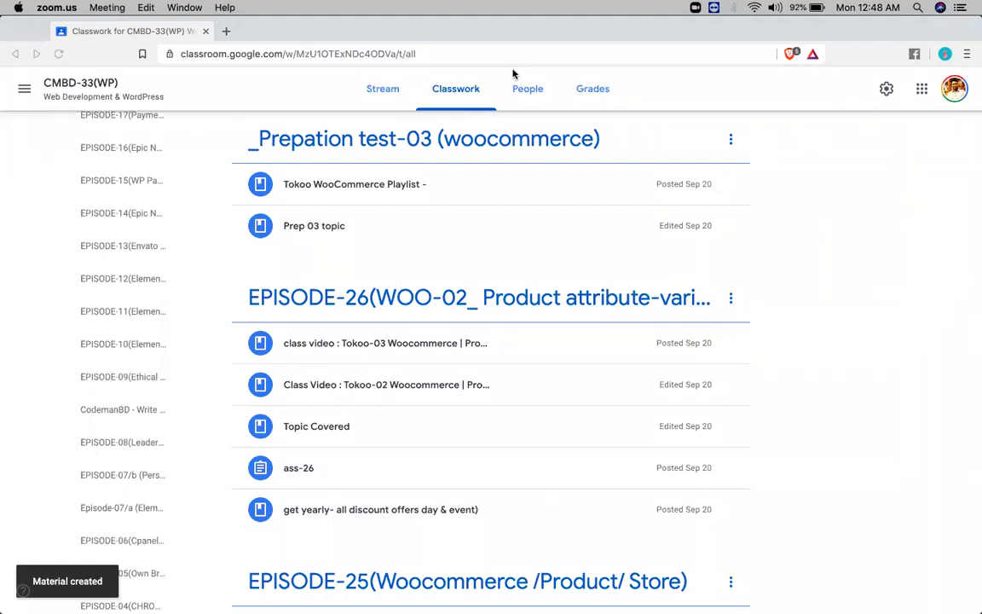
{"action": "left_click", "coordinate": [498, 39]}
{"action": "scroll", "coordinate": [497, 38], "scroll_direction": "down", "scroll_amount": 15}
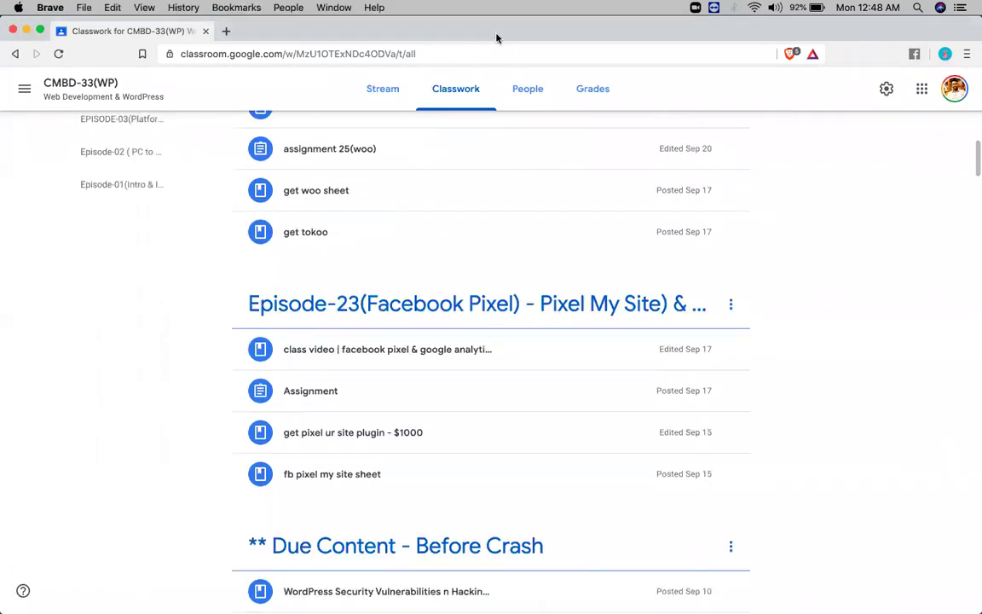
{"action": "mouse_move", "coordinate": [972, 198]}
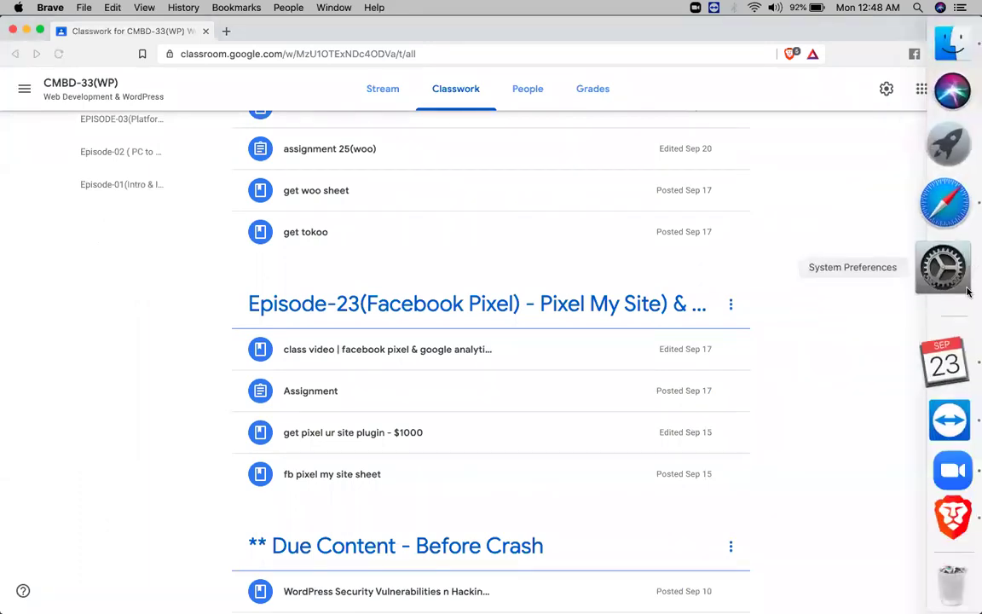
Step: Switch to Safari, dismiss the prompt to open zoom.us, and sign in to the Zoom website with the Facebook account
{"action": "left_click", "coordinate": [944, 224]}
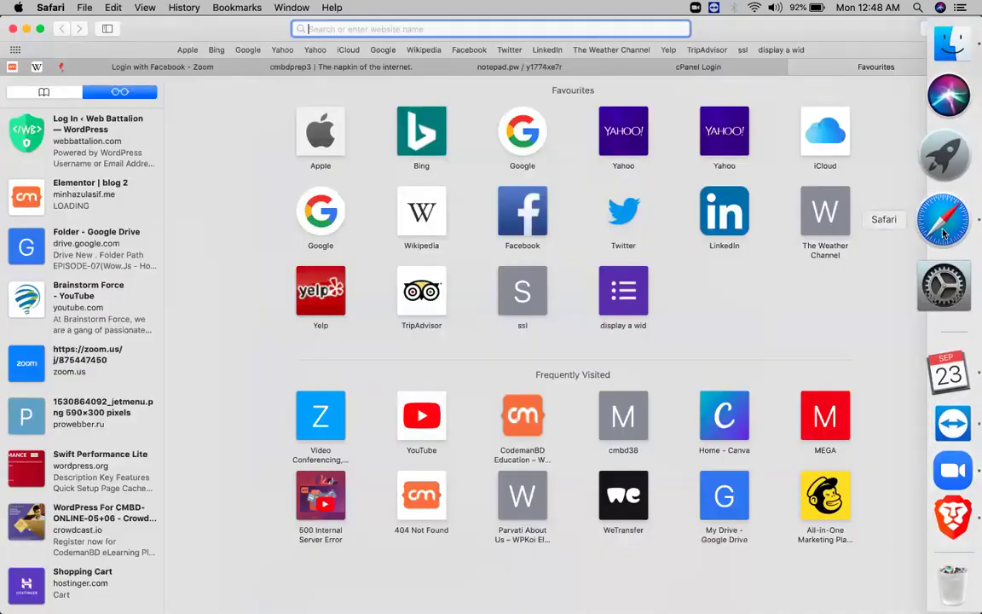
{"action": "left_click", "coordinate": [123, 66]}
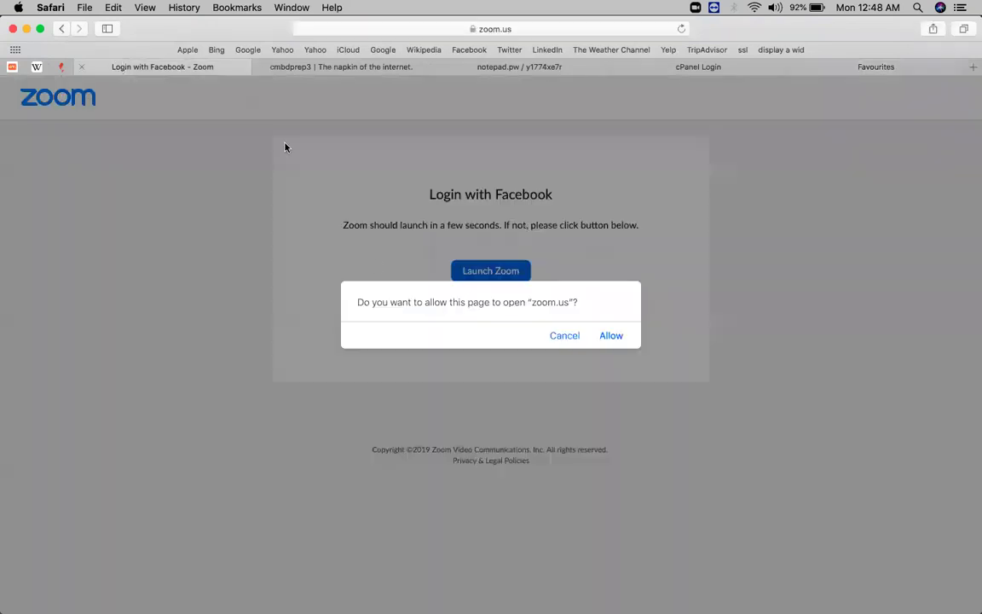
{"action": "left_click", "coordinate": [566, 337]}
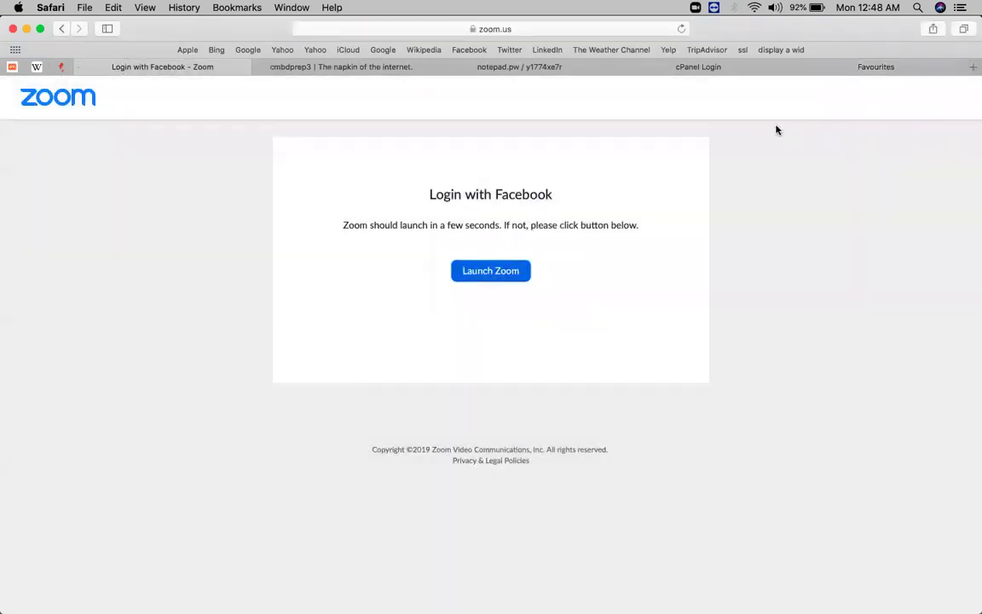
{"action": "left_click", "coordinate": [49, 106]}
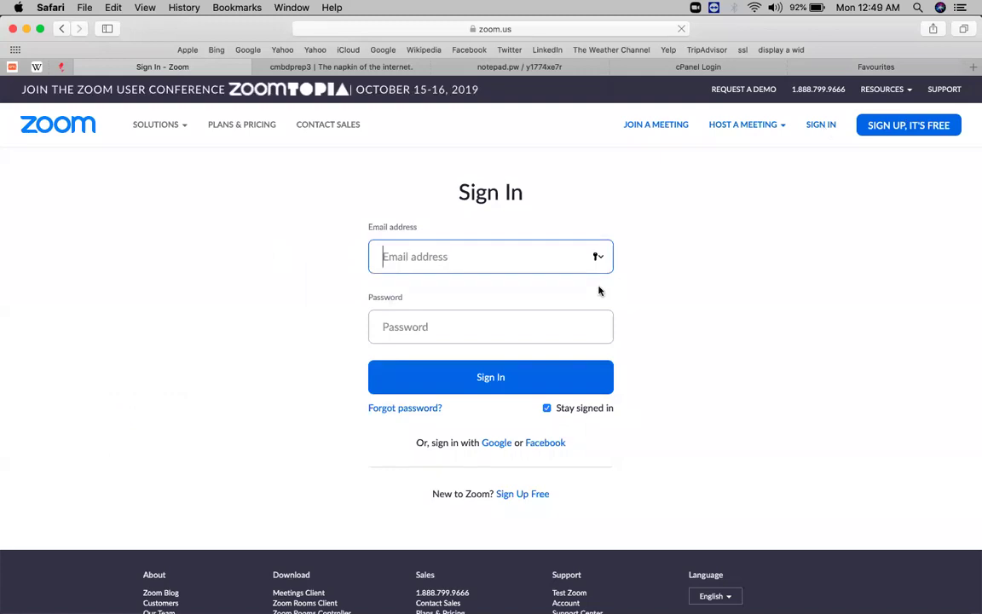
{"action": "left_click", "coordinate": [545, 445]}
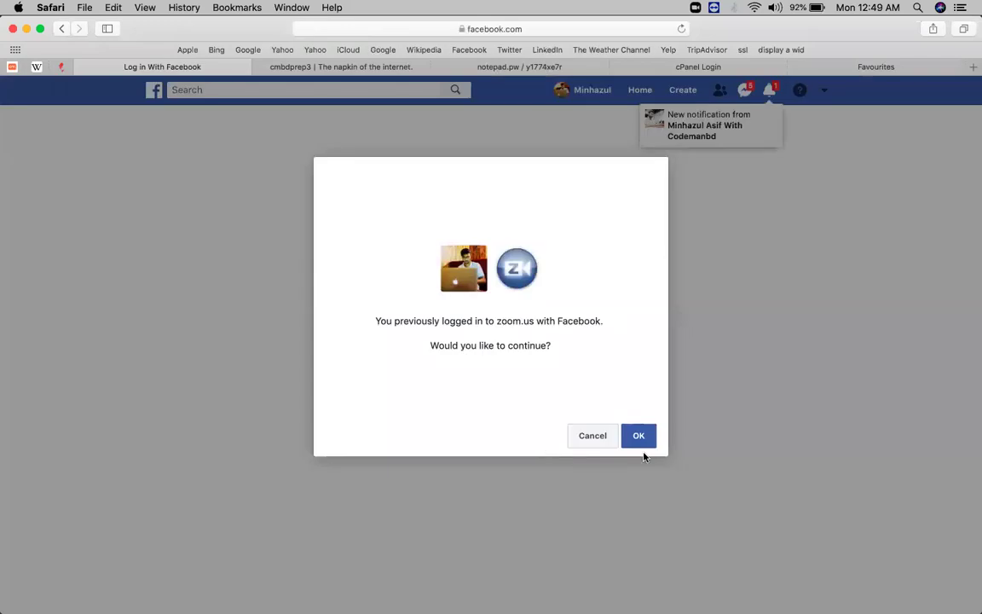
{"action": "left_click", "coordinate": [634, 434]}
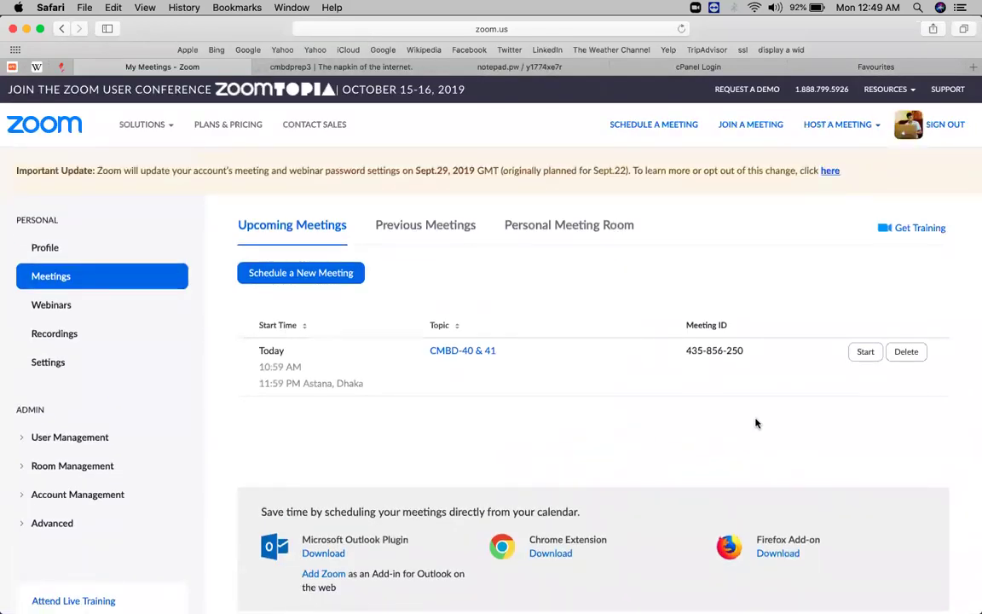
Step: Select the meeting ID of the CMBD-40 & 41 meeting and close all the other regular browser tabs
{"action": "mouse_move", "coordinate": [746, 355]}
{"action": "left_mouse_down"}
{"action": "mouse_move", "coordinate": [682, 352]}
{"action": "mouse_move", "coordinate": [741, 349]}
{"action": "left_mouse_up"}
{"action": "left_click", "coordinate": [685, 354]}
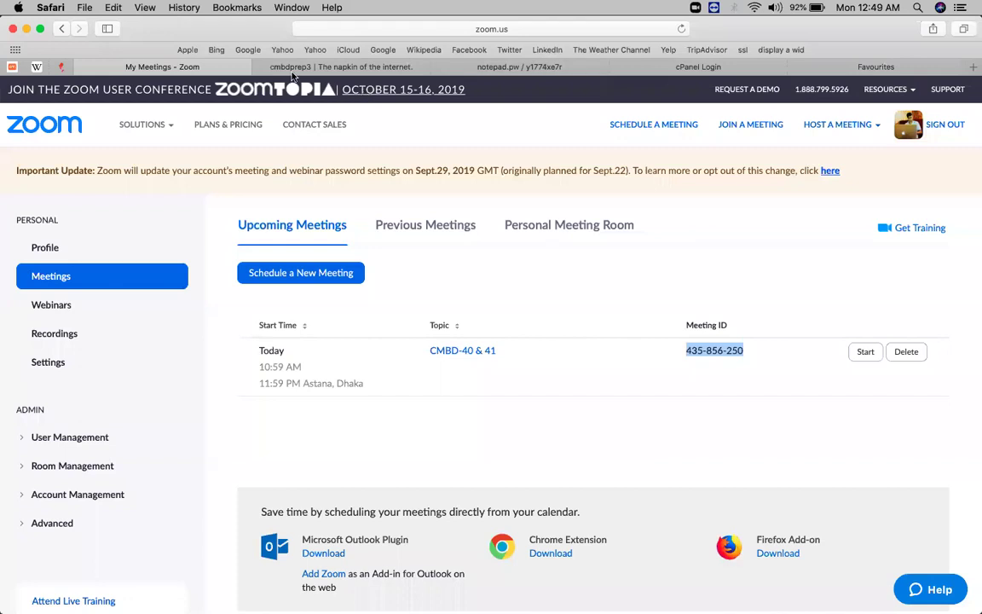
{"action": "left_click", "coordinate": [265, 64]}
{"action": "left_click", "coordinate": [264, 64]}
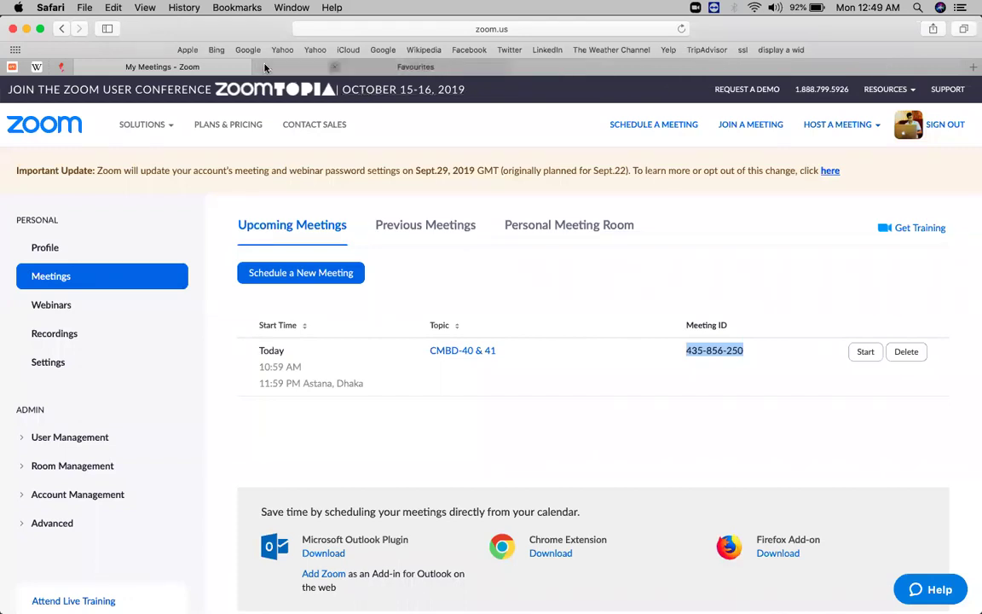
{"action": "left_click", "coordinate": [265, 64]}
{"action": "left_click", "coordinate": [264, 64]}
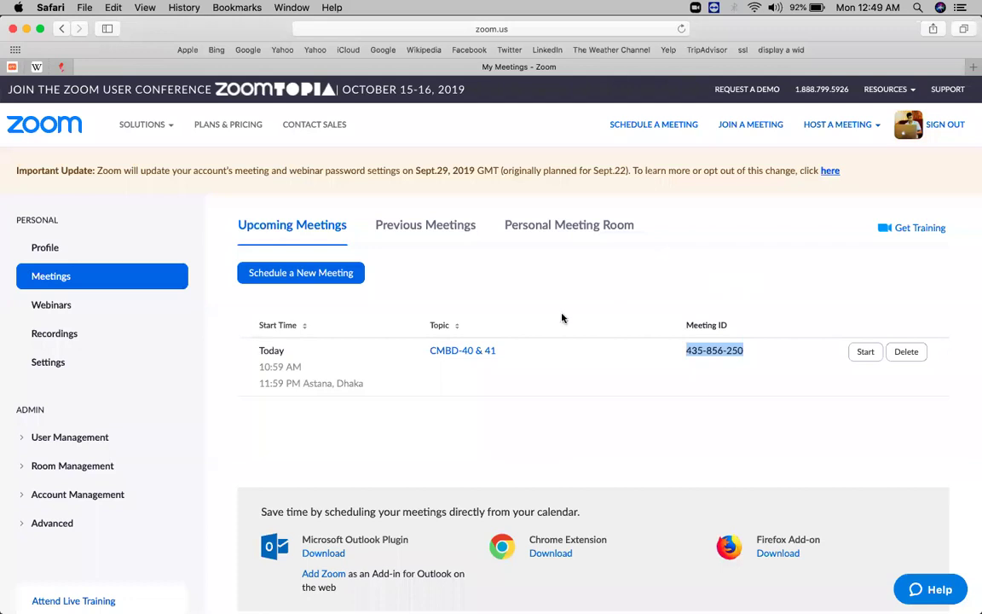
{"action": "scroll", "coordinate": [561, 318], "scroll_direction": "down", "scroll_amount": 5}
{"action": "scroll", "coordinate": [561, 318], "scroll_direction": "up", "scroll_amount": 5}
{"action": "scroll", "coordinate": [561, 318], "scroll_direction": "down", "scroll_amount": 5}
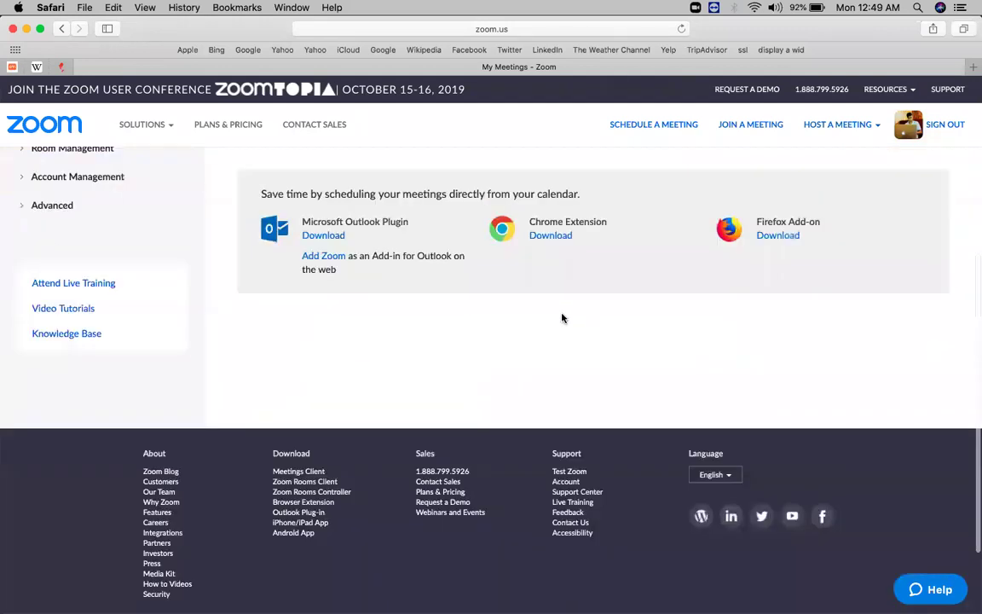
{"action": "scroll", "coordinate": [561, 318], "scroll_direction": "up", "scroll_amount": 5}
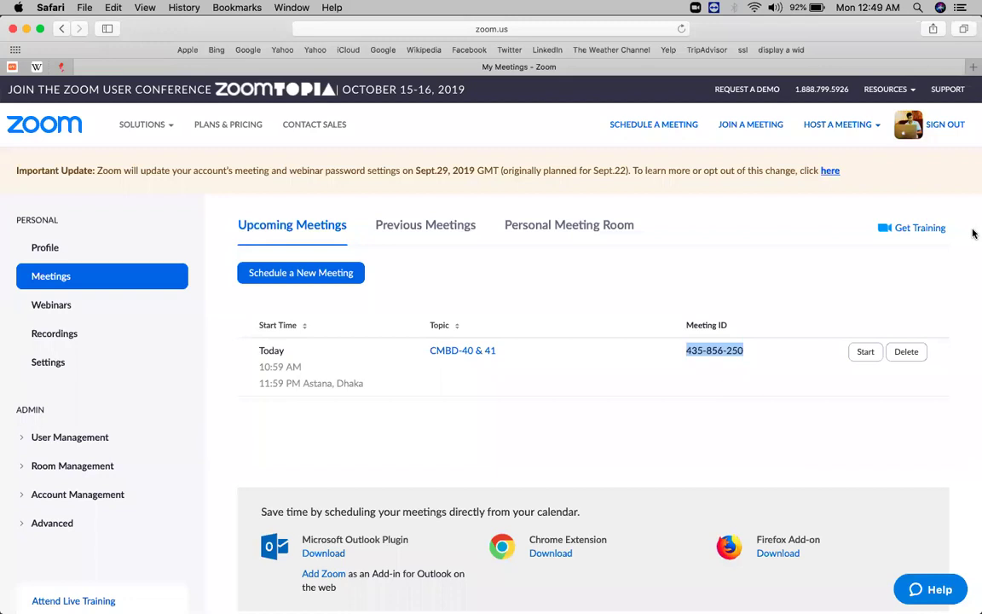
{"action": "mouse_move", "coordinate": [953, 224]}
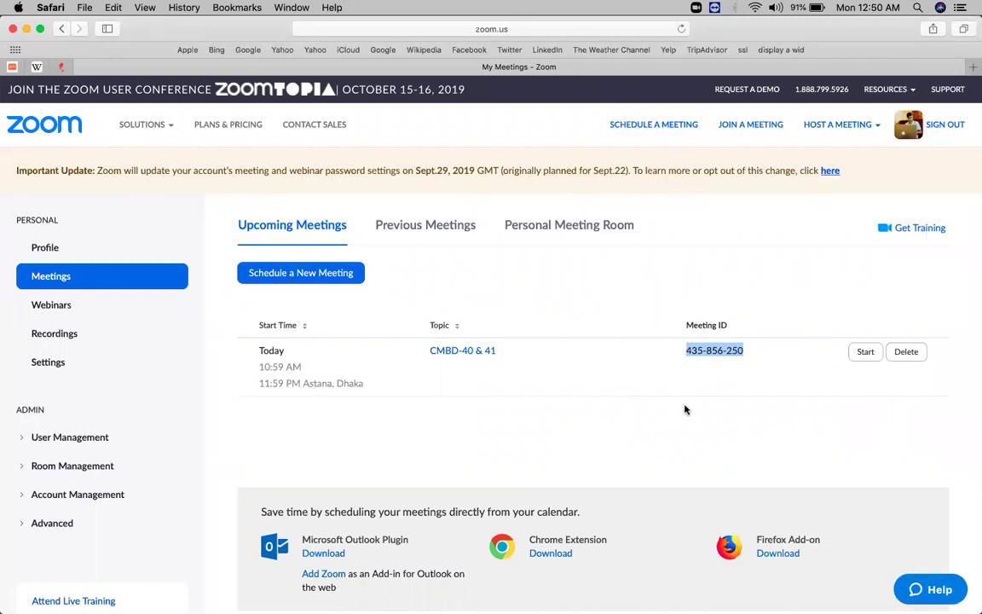
Step: Open the ROOBSHOP WordPress dashboard at asm.rooberp.com in a new tab, visit the site and view the Casual Dress product page
{"action": "key", "text": "super+t"}
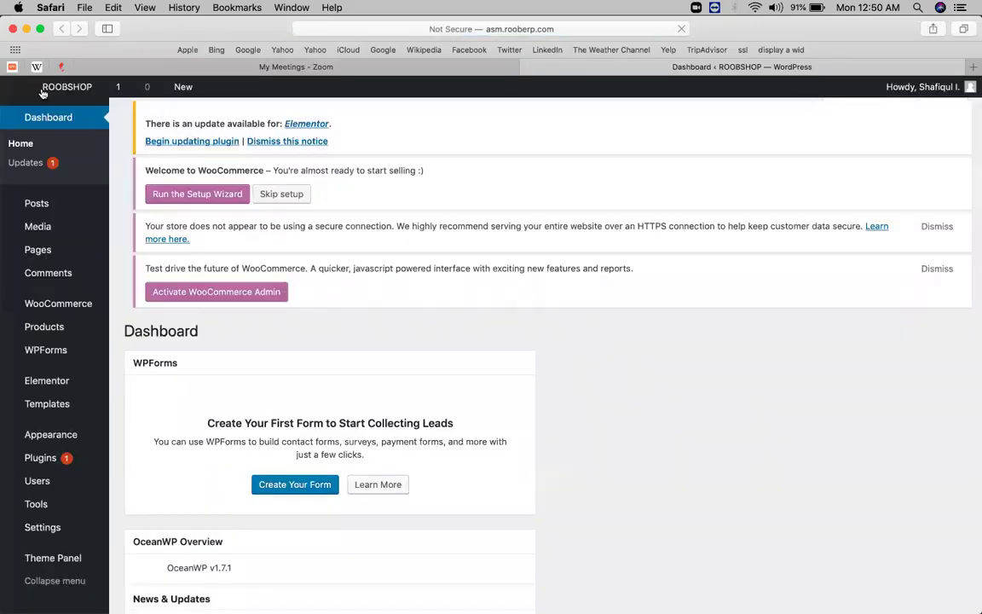
{"action": "mouse_move", "coordinate": [53, 90]}
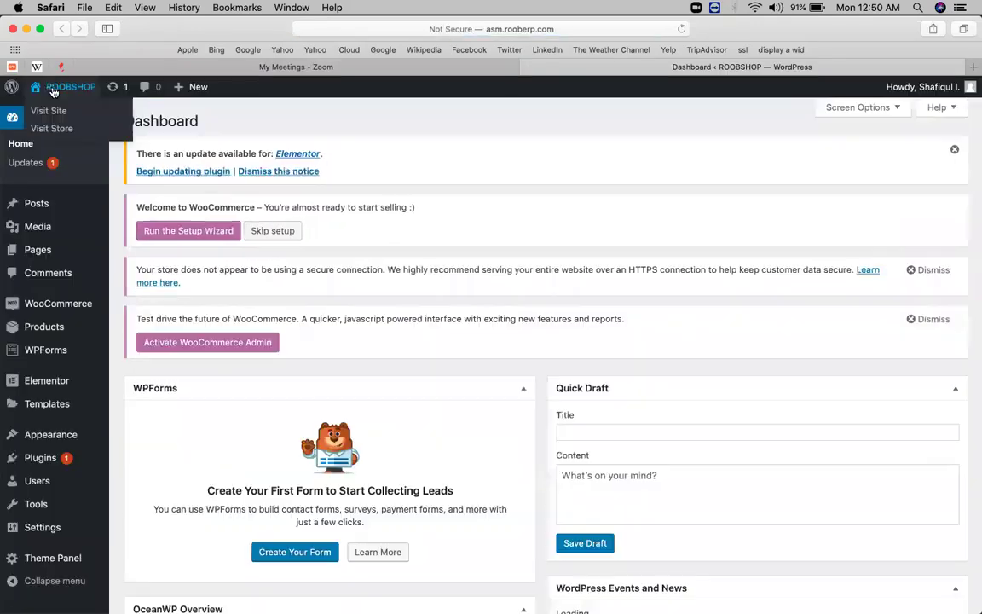
{"action": "left_click", "coordinate": [56, 109]}
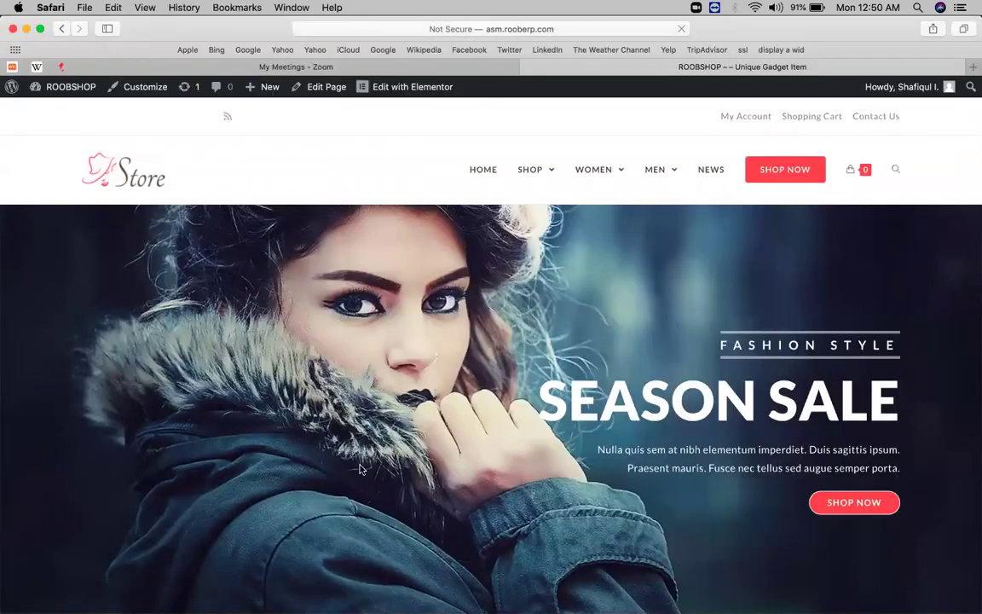
{"action": "scroll", "coordinate": [360, 468], "scroll_direction": "down", "scroll_amount": 10}
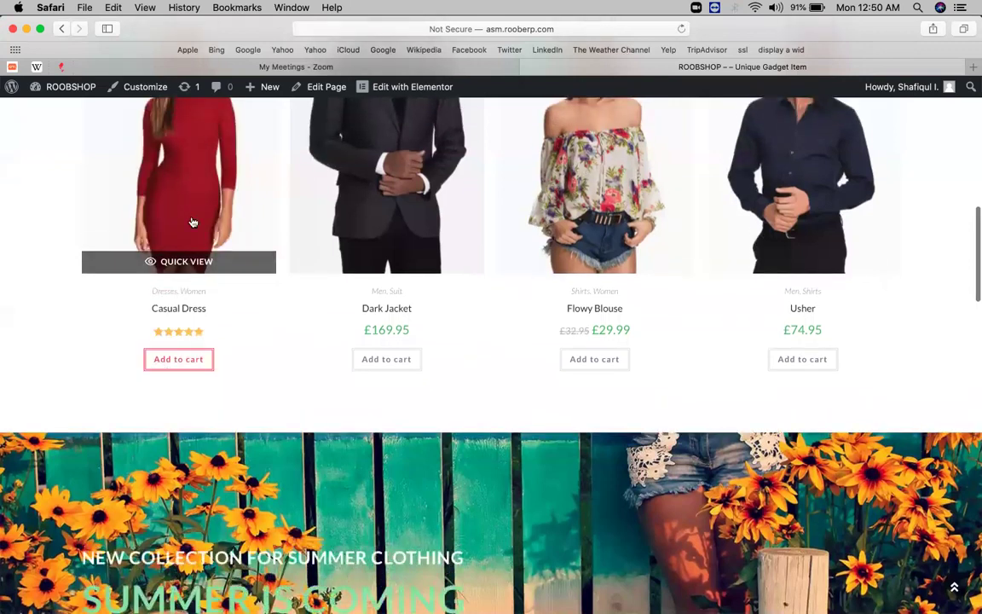
{"action": "left_click", "coordinate": [183, 309]}
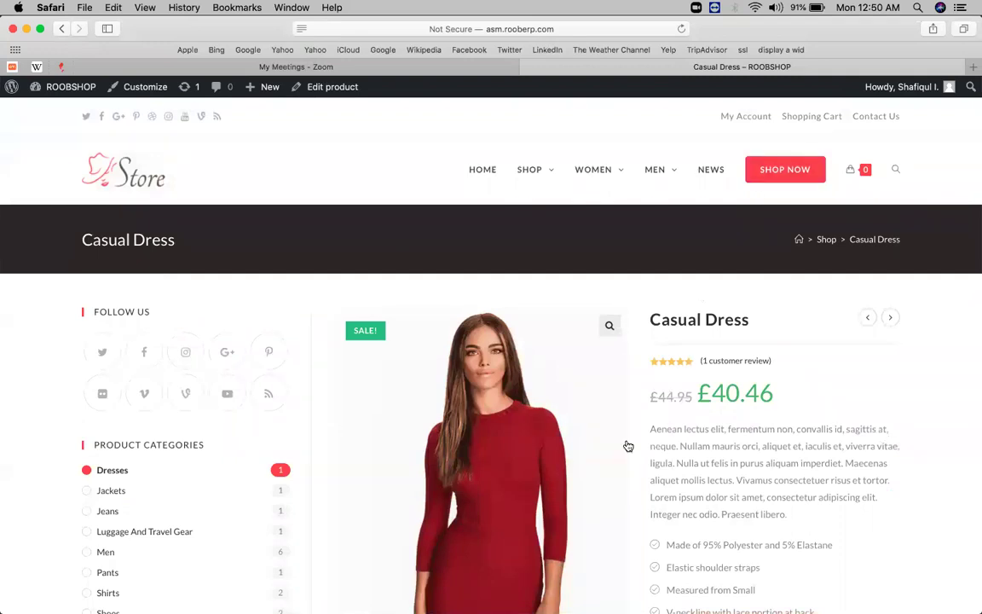
{"action": "scroll", "coordinate": [628, 446], "scroll_direction": "down", "scroll_amount": 10}
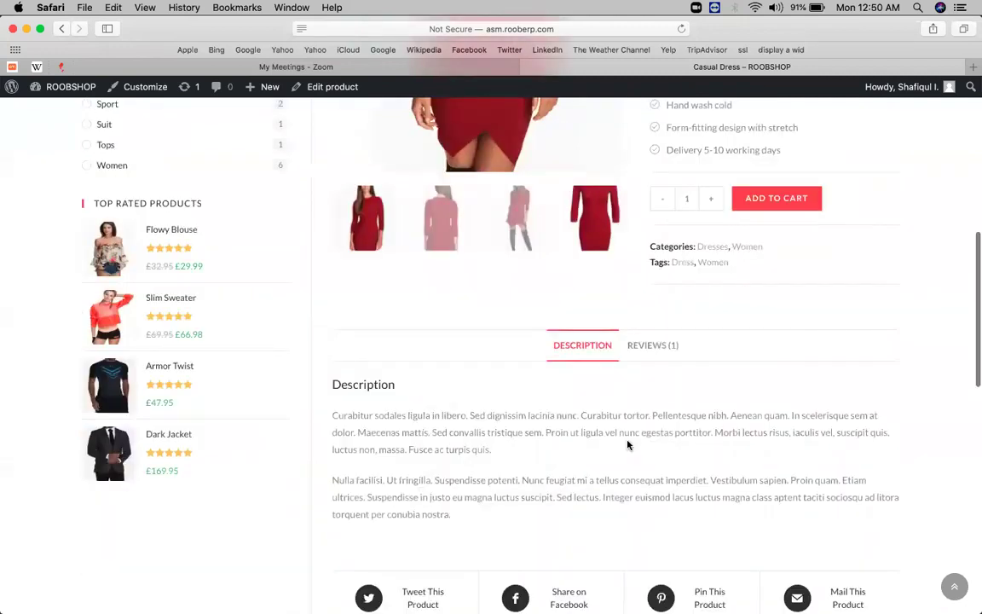
{"action": "scroll", "coordinate": [627, 444], "scroll_direction": "up", "scroll_amount": 2}
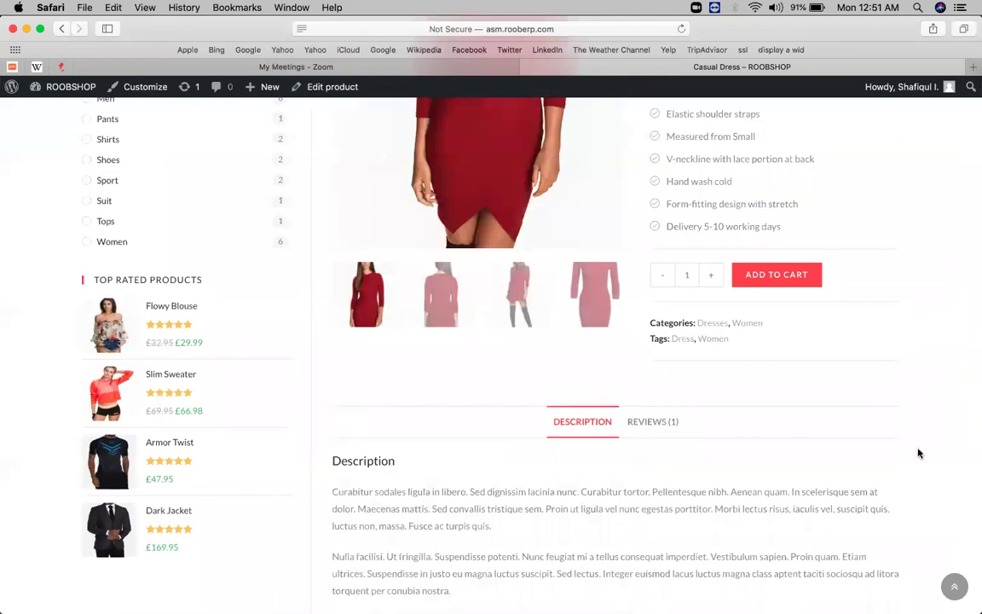
Step: Open the product page of the purple i-stay 10.1 inch tablet bag in a new browser tab
{"action": "key", "text": "super+t"}
{"action": "key", "text": "super+v"}
{"action": "key", "text": "Return"}
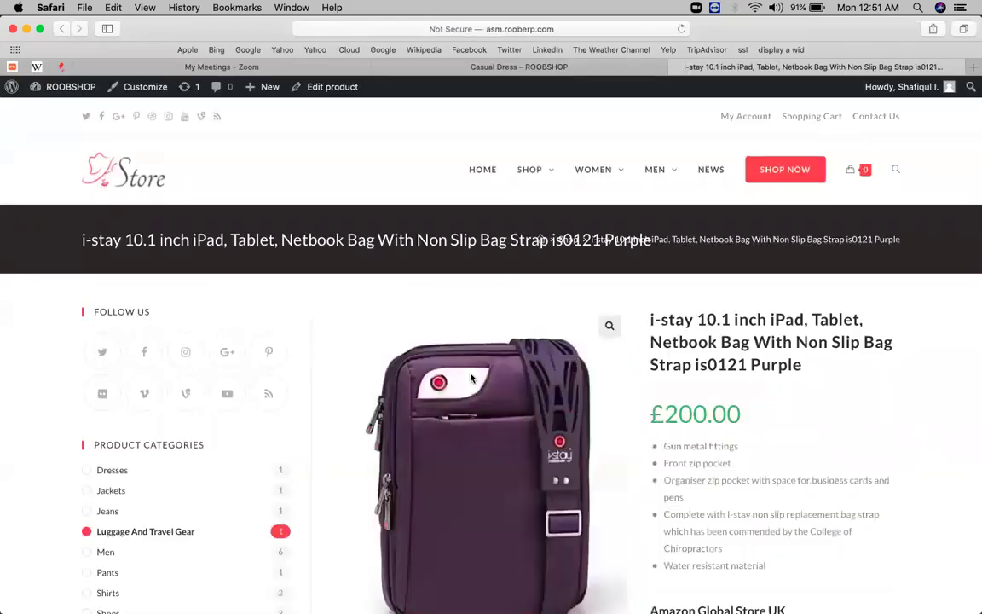
{"action": "scroll", "coordinate": [470, 377], "scroll_direction": "down", "scroll_amount": 3}
{"action": "scroll", "coordinate": [471, 378], "scroll_direction": "down", "scroll_amount": 5}
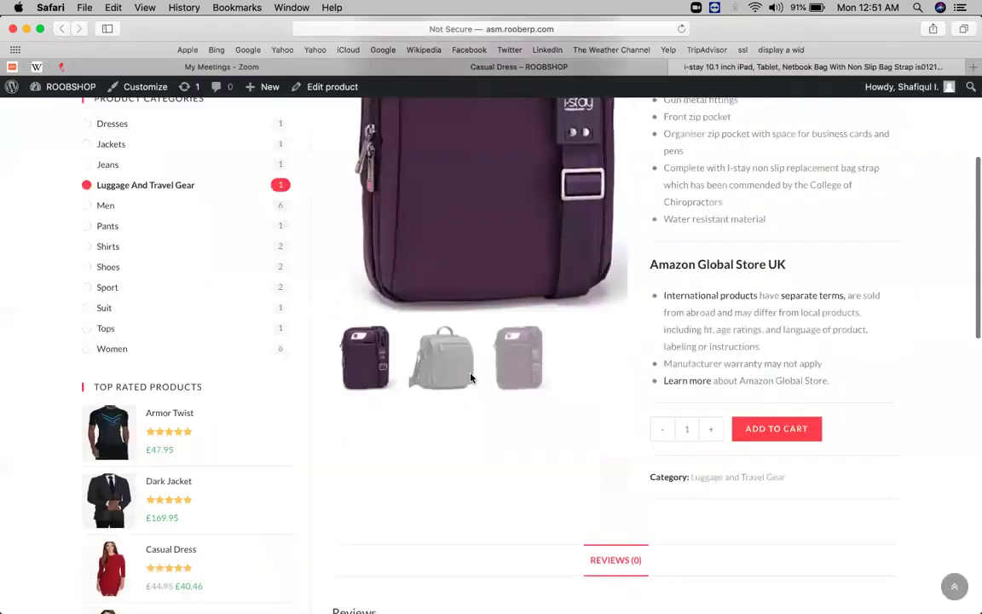
Step: Set the i-stay bag's quantity to 3 and add it to the cart
{"action": "left_click", "coordinate": [710, 430]}
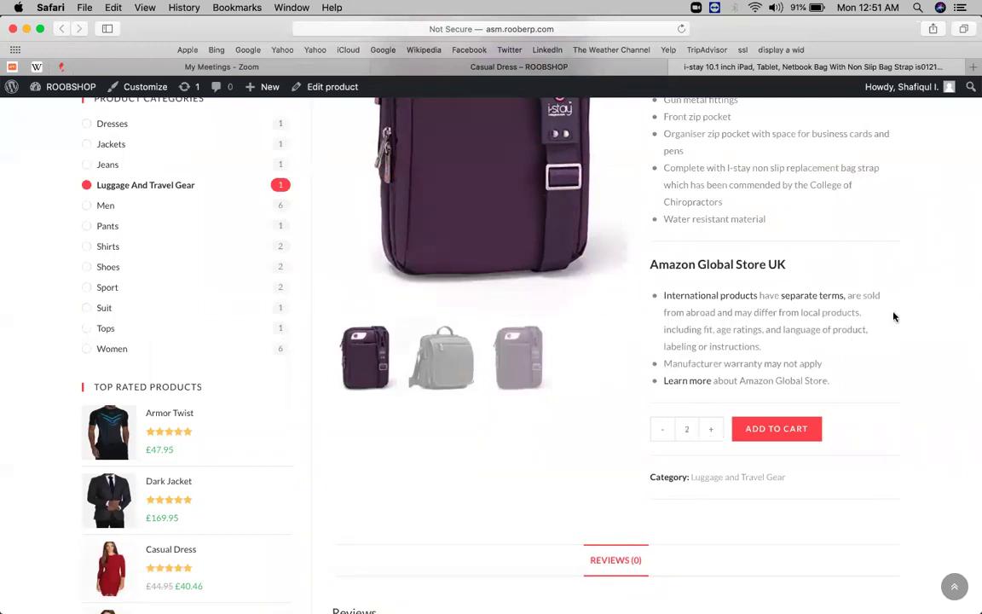
{"action": "scroll", "coordinate": [779, 309], "scroll_direction": "up", "scroll_amount": 5}
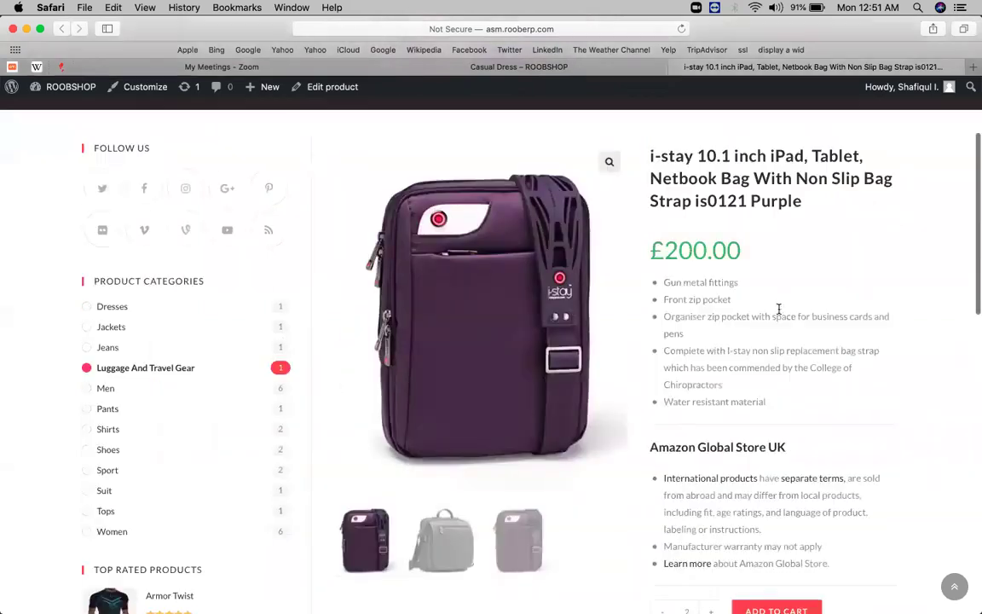
{"action": "scroll", "coordinate": [778, 312], "scroll_direction": "down", "scroll_amount": 8}
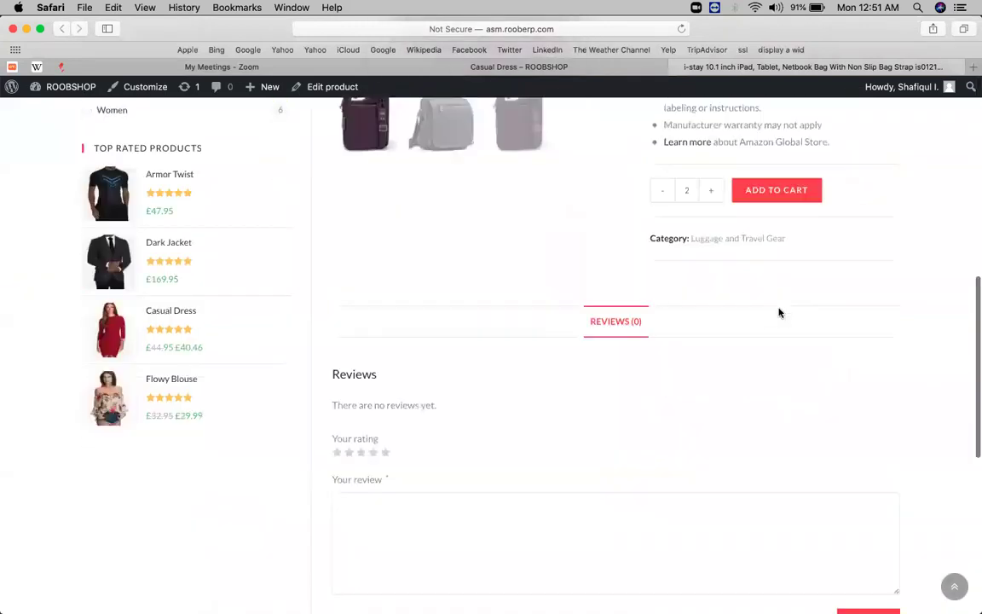
{"action": "left_click", "coordinate": [710, 190]}
{"action": "left_click", "coordinate": [786, 191]}
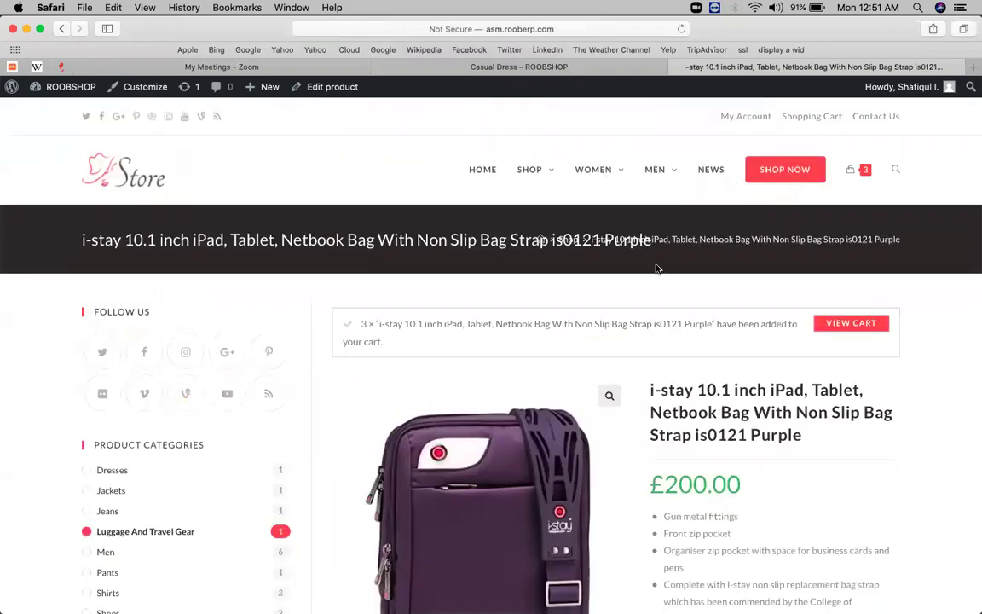
Step: Open the shop's cart and examine the i-stay bag's price, quantity and cart totals
{"action": "double_click", "coordinate": [363, 324]}
{"action": "left_click_drag", "start_coordinate": [362, 324], "coordinate": [423, 324]}
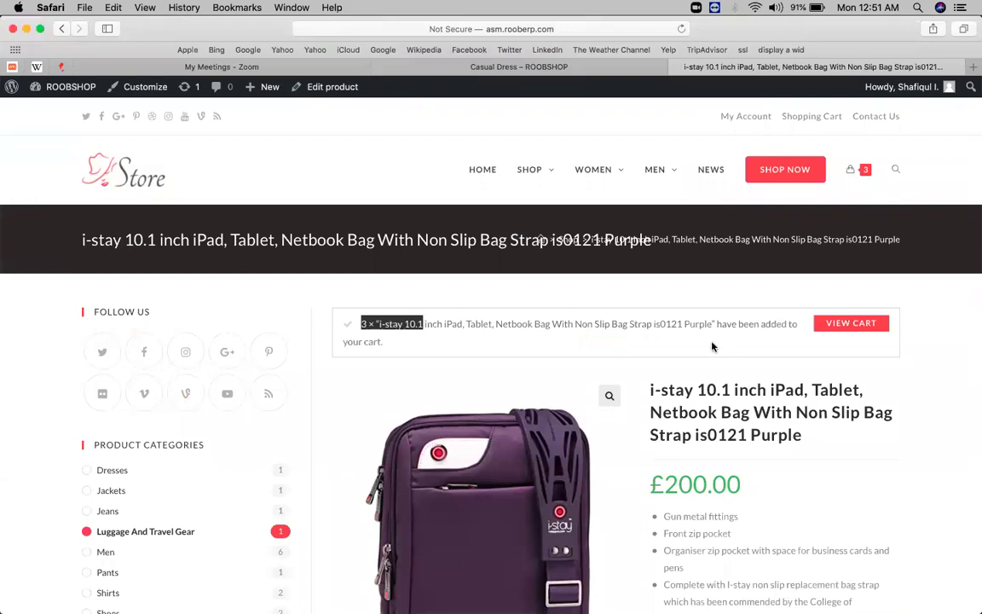
{"action": "left_click", "coordinate": [838, 324]}
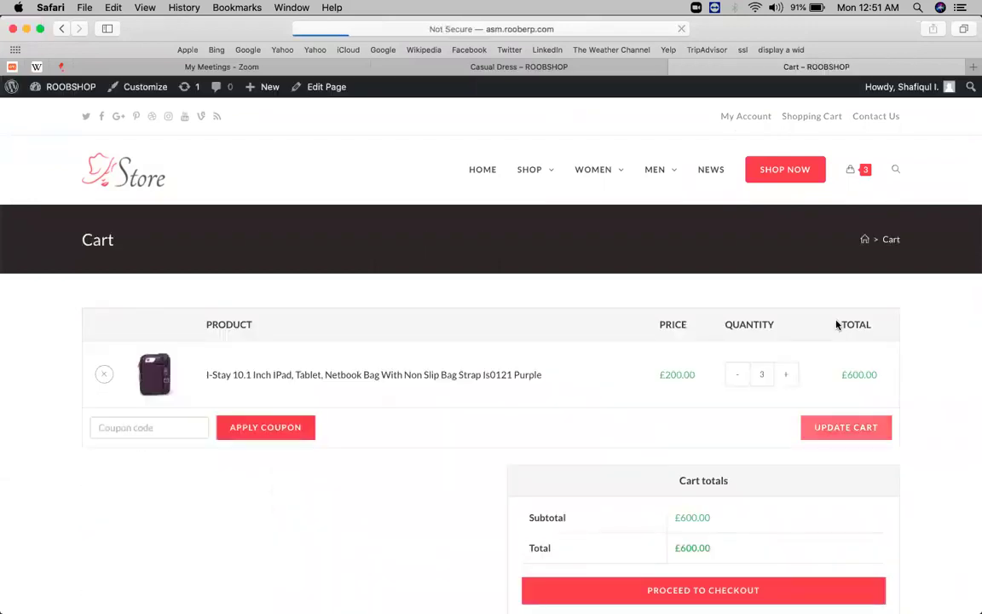
{"action": "scroll", "coordinate": [602, 348], "scroll_direction": "down", "scroll_amount": 3}
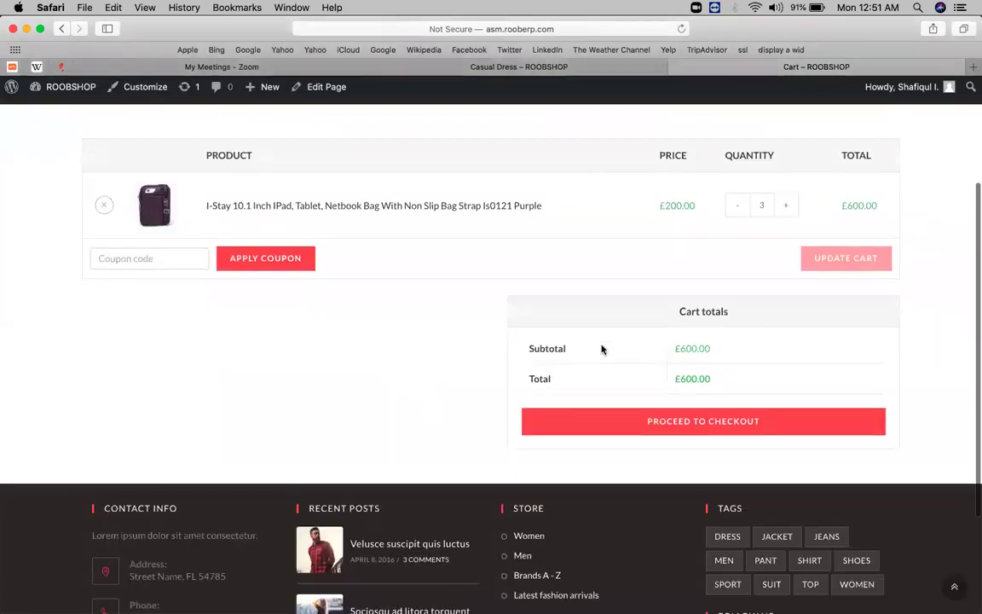
{"action": "scroll", "coordinate": [396, 307], "scroll_direction": "up", "scroll_amount": 1}
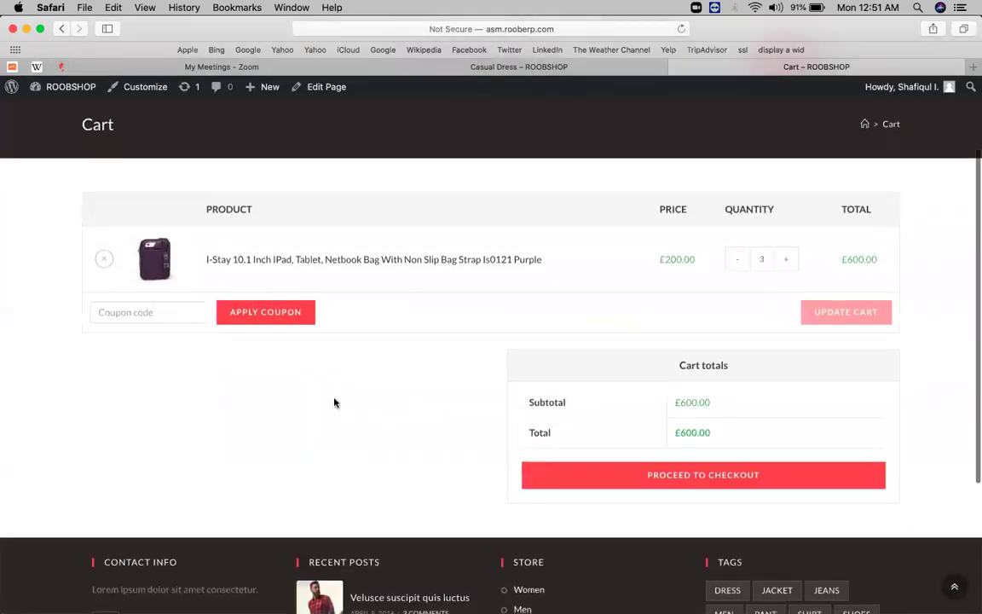
{"action": "scroll", "coordinate": [335, 402], "scroll_direction": "up", "scroll_amount": 2}
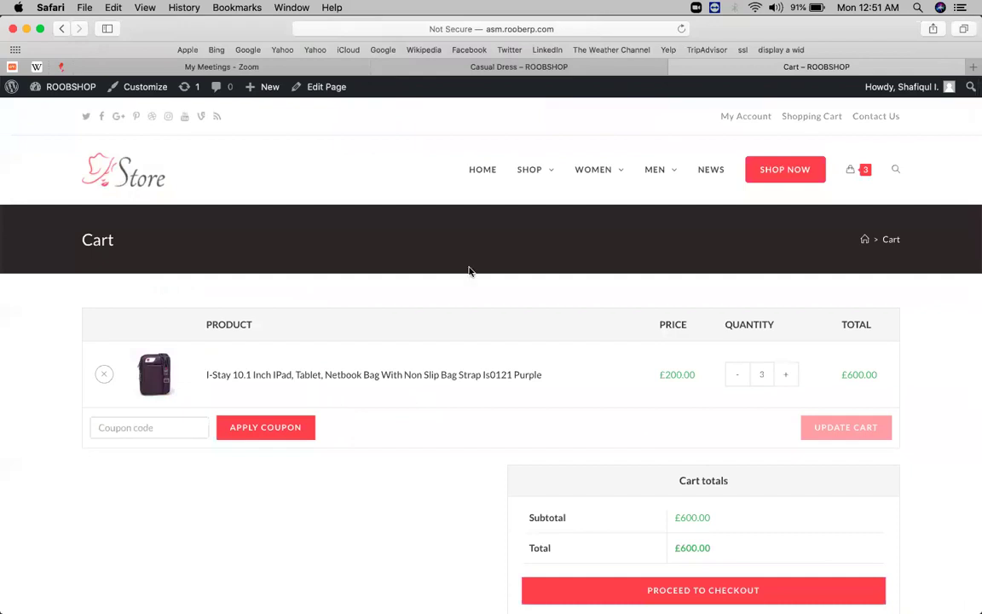
{"action": "scroll", "coordinate": [469, 270], "scroll_direction": "down", "scroll_amount": 1}
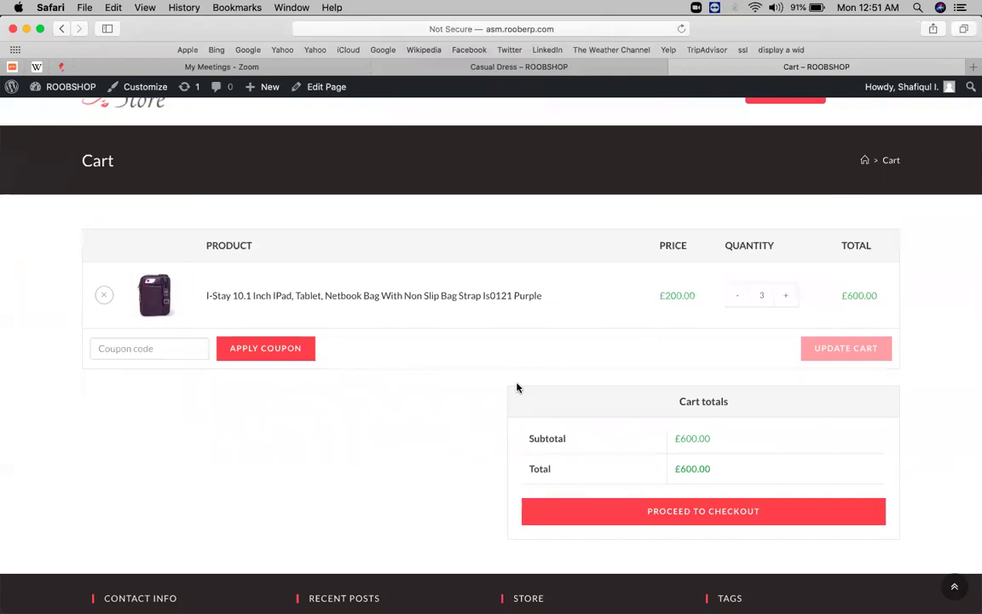
Step: Go from the Casual Dress page to the ROOBSHOP admin dashboard and open the WooCommerce orders
{"action": "left_click", "coordinate": [438, 68]}
{"action": "mouse_move", "coordinate": [73, 86]}
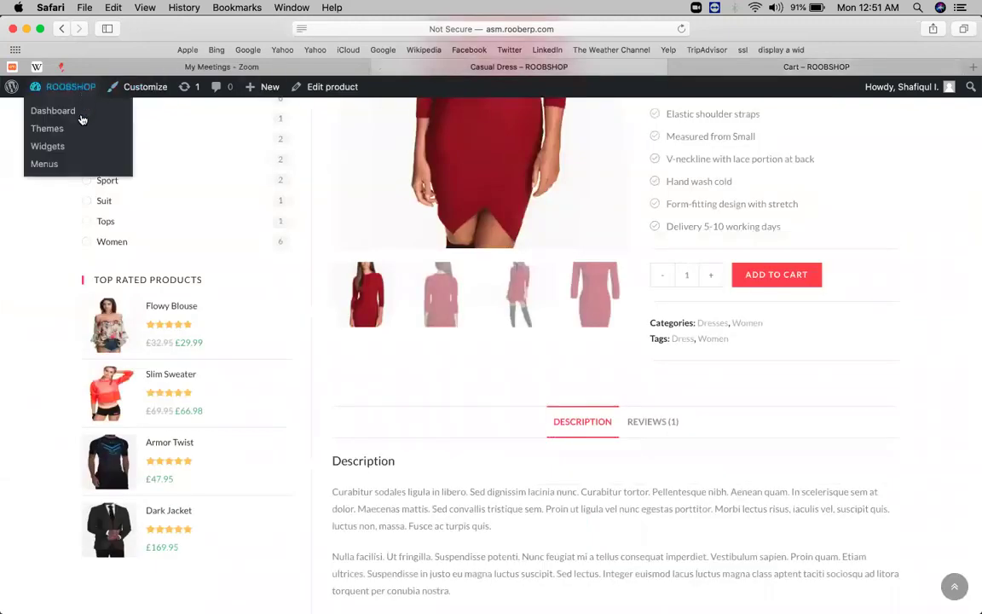
{"action": "left_click", "coordinate": [82, 119]}
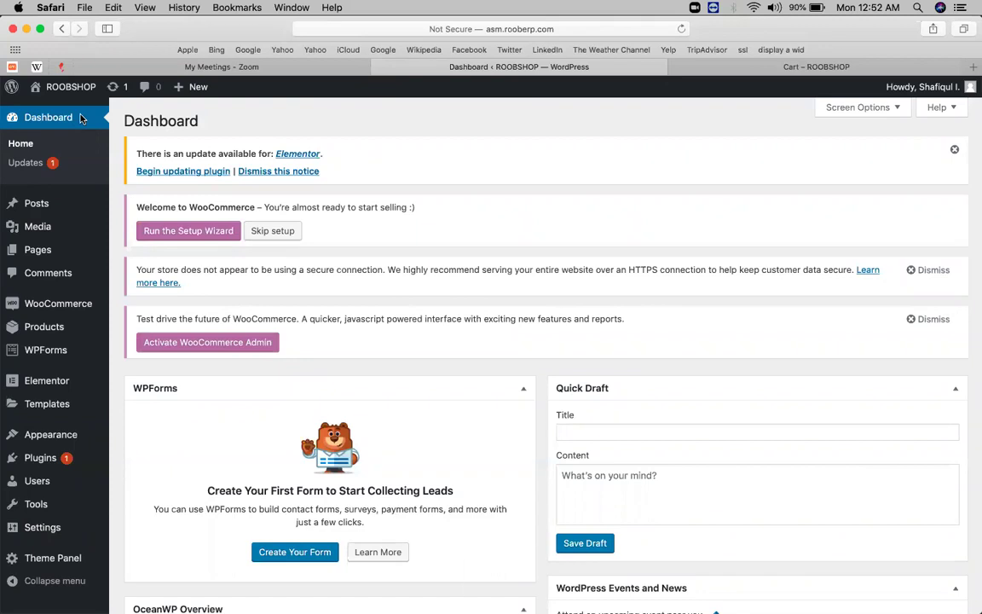
{"action": "left_click", "coordinate": [82, 118]}
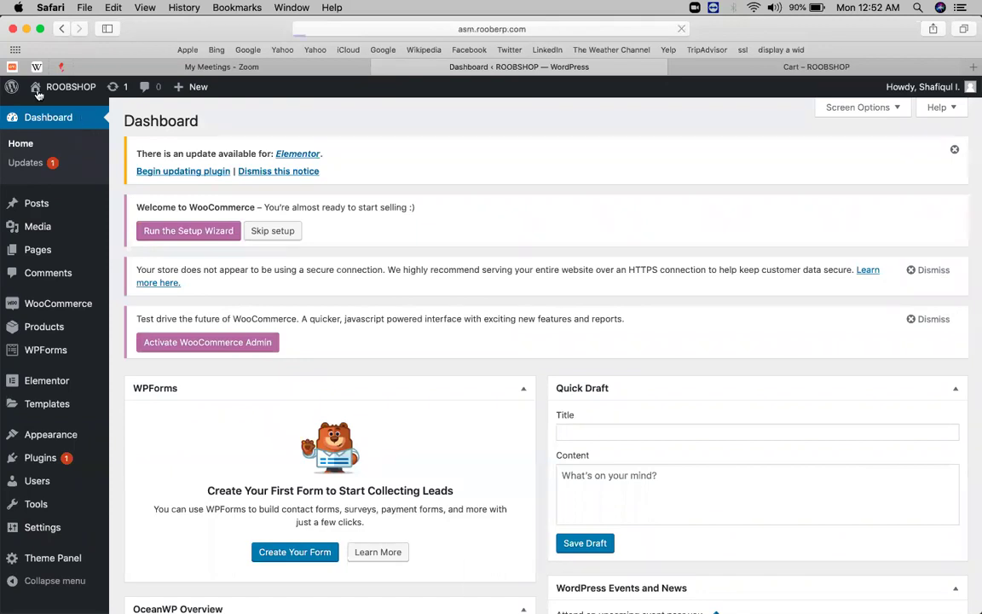
{"action": "left_click", "coordinate": [44, 305]}
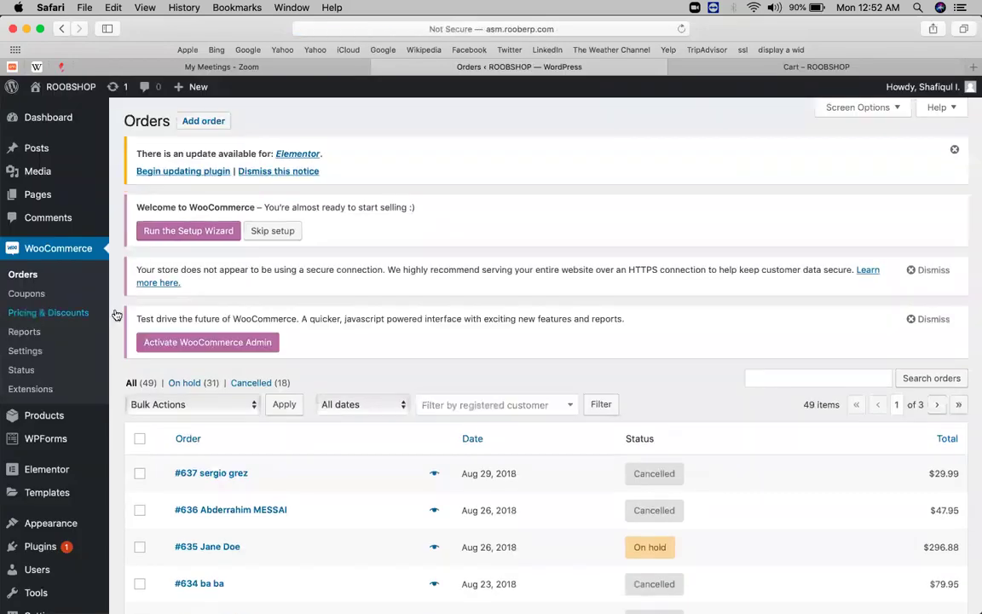
Step: Open the WooCommerce Pricing & Discounts page and examine its promotion settings, from Your Price down to Customer Notifications
{"action": "left_click", "coordinate": [48, 312]}
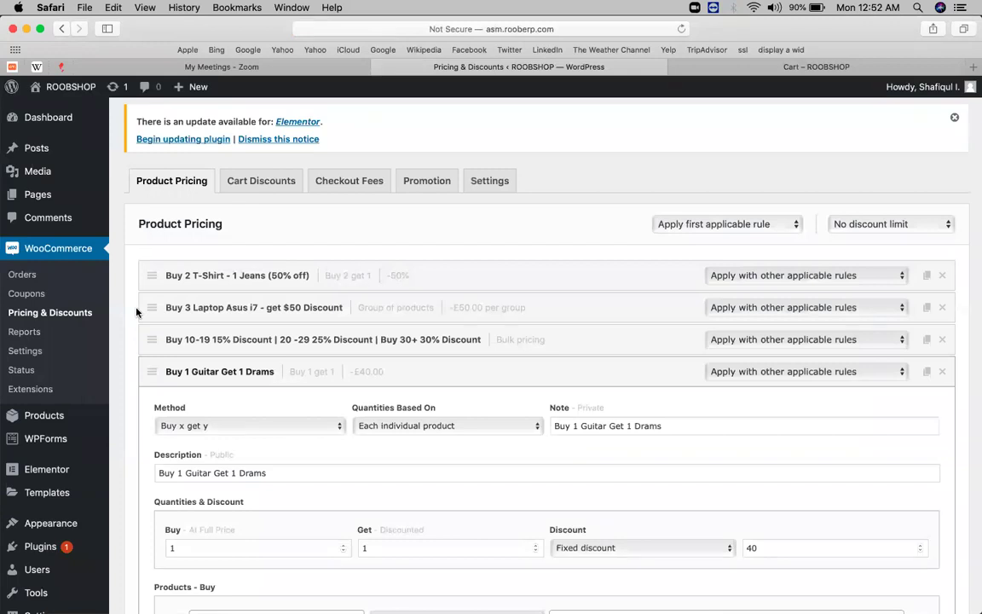
{"action": "left_click", "coordinate": [419, 189]}
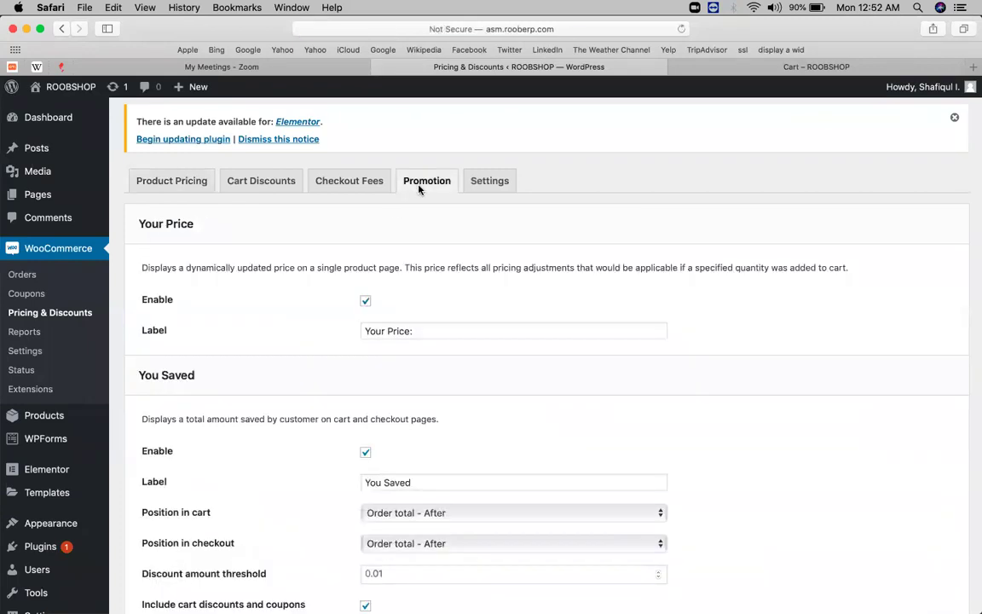
{"action": "scroll", "coordinate": [413, 215], "scroll_direction": "down", "scroll_amount": 2}
{"action": "scroll", "coordinate": [413, 215], "scroll_direction": "down", "scroll_amount": 10}
{"action": "scroll", "coordinate": [413, 213], "scroll_direction": "up", "scroll_amount": 2}
{"action": "scroll", "coordinate": [414, 213], "scroll_direction": "down", "scroll_amount": 7}
{"action": "scroll", "coordinate": [412, 212], "scroll_direction": "down", "scroll_amount": 1}
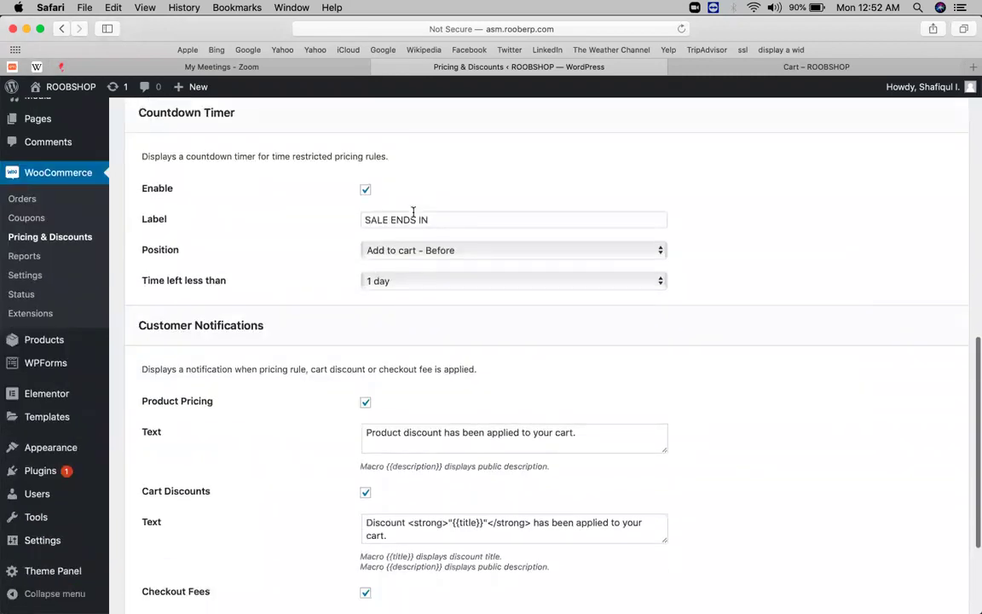
{"action": "scroll", "coordinate": [413, 213], "scroll_direction": "down", "scroll_amount": 3}
{"action": "scroll", "coordinate": [413, 216], "scroll_direction": "down", "scroll_amount": 4}
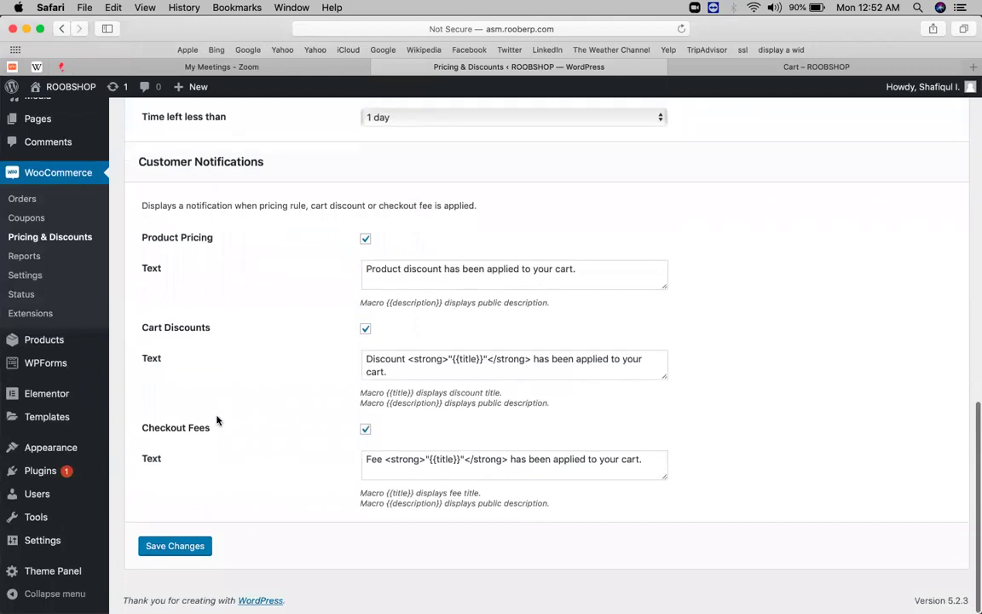
{"action": "scroll", "coordinate": [170, 522], "scroll_direction": "up", "scroll_amount": 3}
{"action": "scroll", "coordinate": [465, 335], "scroll_direction": "up", "scroll_amount": 15}
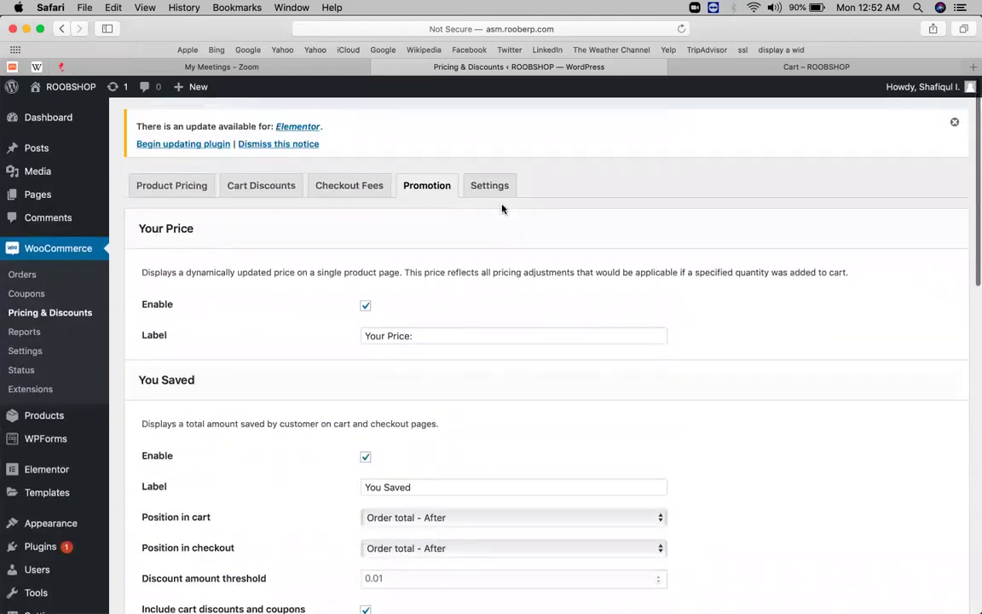
Step: Review the Pricing & Discounts general settings, including the options for changing display prices in the shop
{"action": "left_click", "coordinate": [492, 185]}
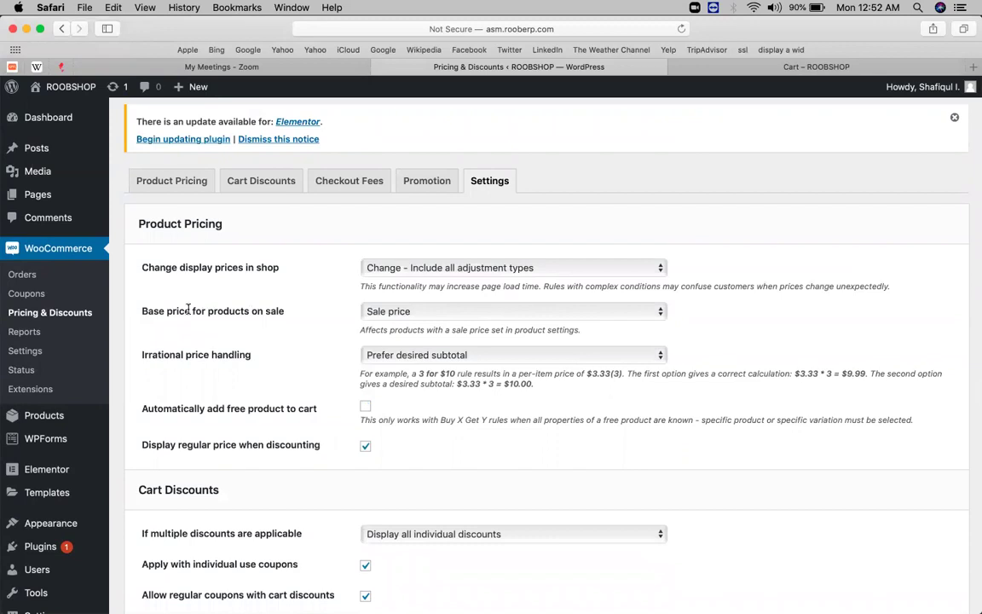
{"action": "left_click", "coordinate": [400, 271]}
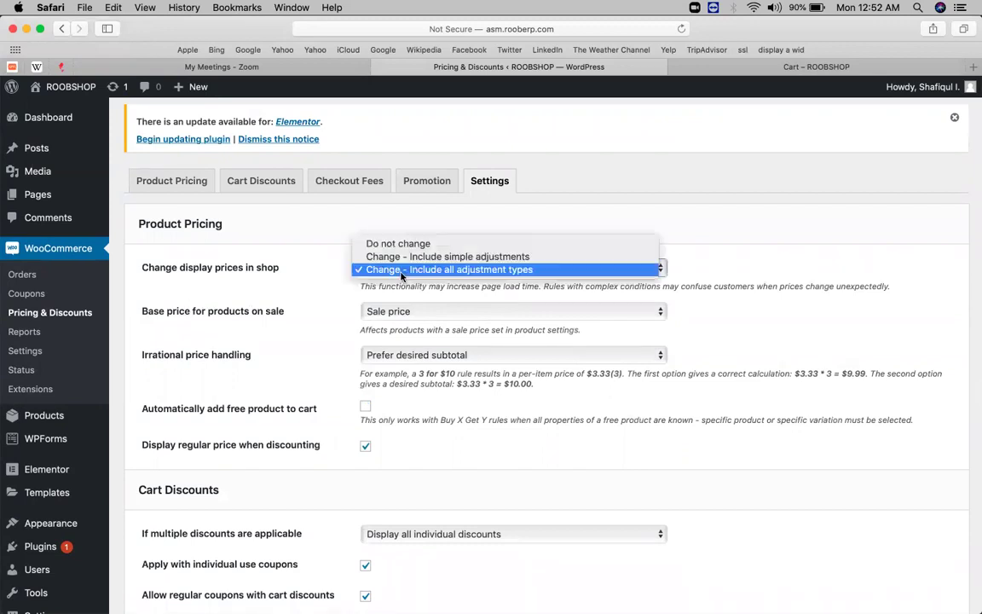
{"action": "left_click", "coordinate": [400, 269]}
{"action": "scroll", "coordinate": [341, 352], "scroll_direction": "down", "scroll_amount": 5}
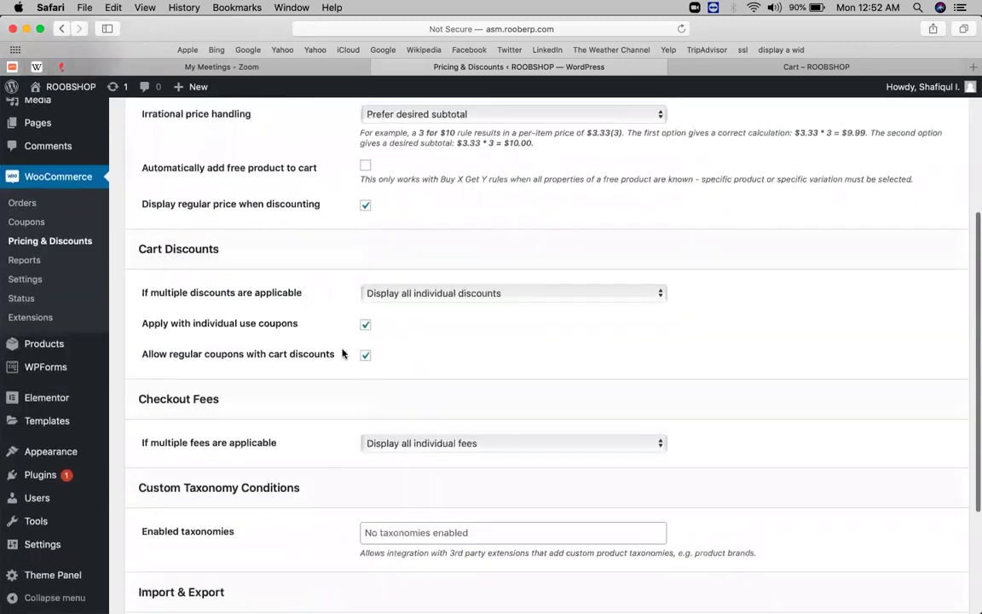
{"action": "scroll", "coordinate": [342, 354], "scroll_direction": "down", "scroll_amount": 4}
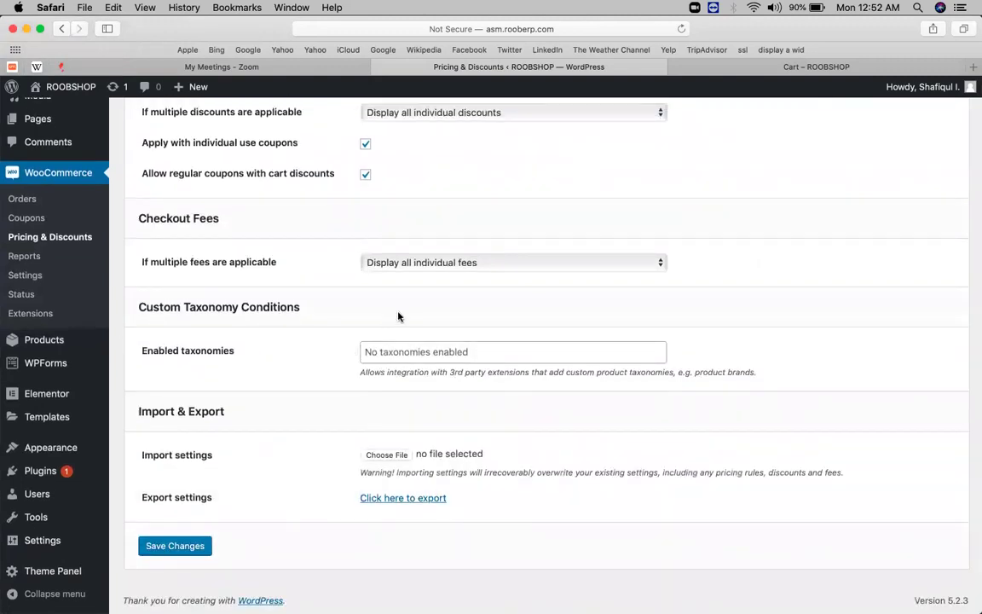
{"action": "scroll", "coordinate": [397, 317], "scroll_direction": "up", "scroll_amount": 9}
Step: In the promotion settings, search the page for "thre", set the You Saved discount amount threshold to 1 and save the changes
{"action": "left_click", "coordinate": [428, 180]}
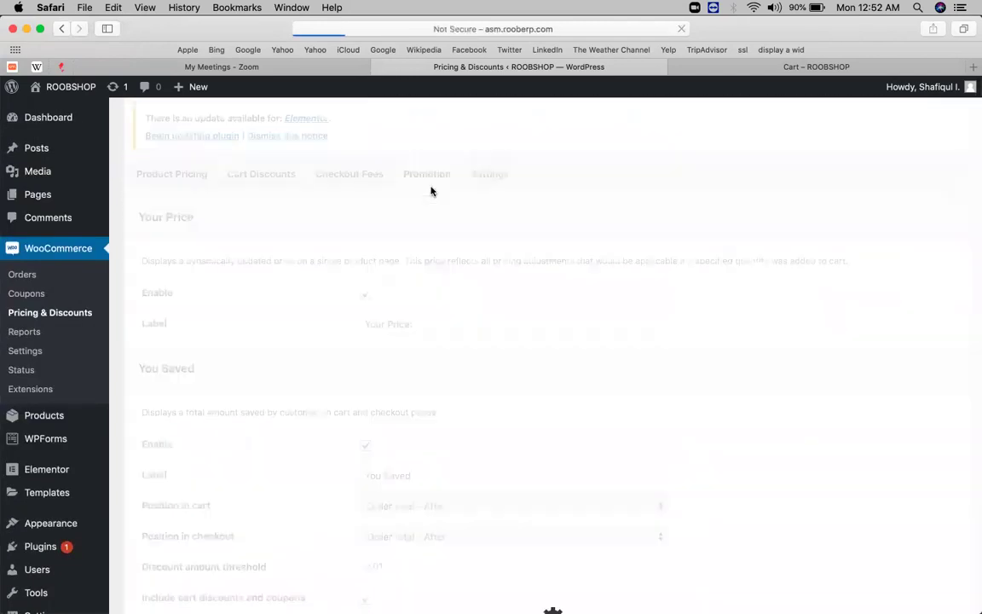
{"action": "scroll", "coordinate": [319, 437], "scroll_direction": "down", "scroll_amount": 10}
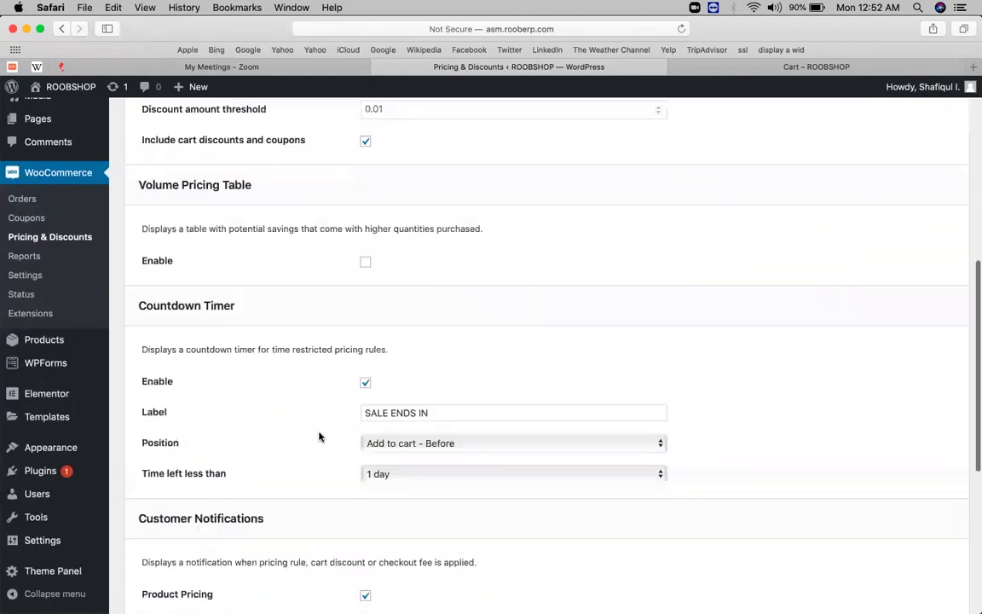
{"action": "scroll", "coordinate": [319, 436], "scroll_direction": "down", "scroll_amount": 5}
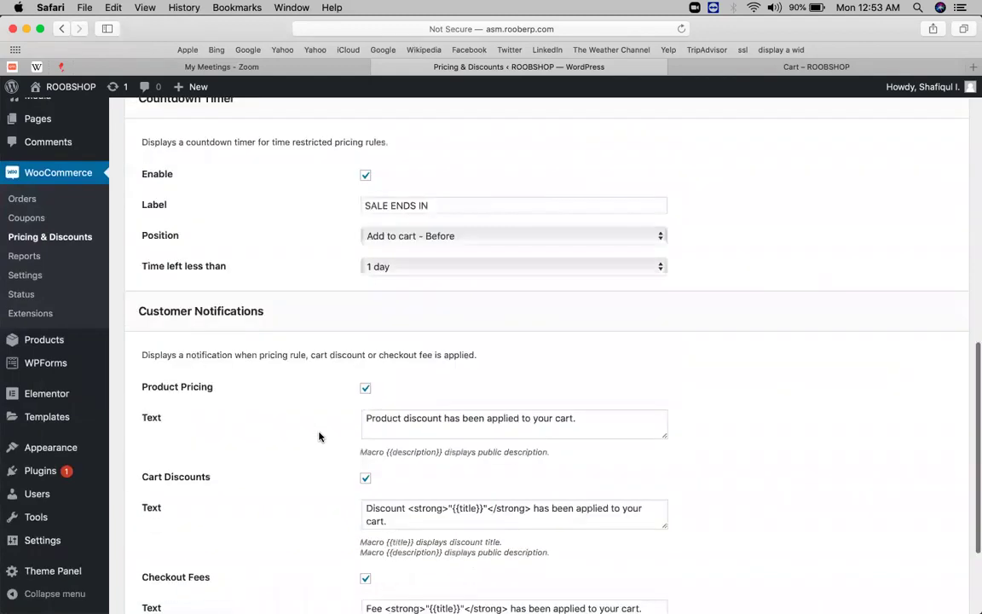
{"action": "scroll", "coordinate": [319, 437], "scroll_direction": "down", "scroll_amount": 4}
{"action": "key", "text": "super+f"}
{"action": "type", "text": "thre"}
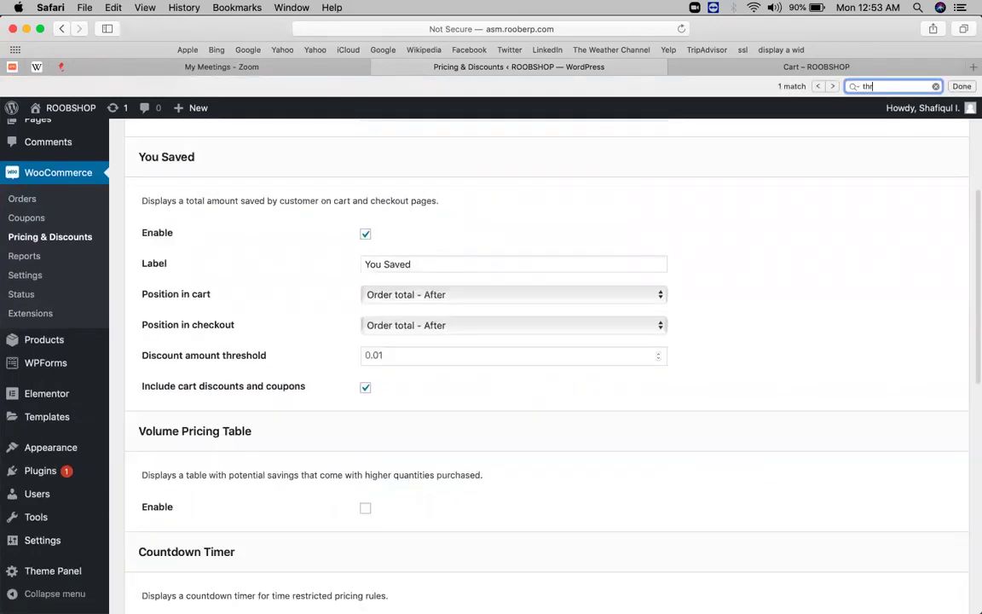
{"action": "left_click", "coordinate": [391, 355]}
{"action": "key", "text": "BackSpace"}
{"action": "key", "text": "BackSpace"}
{"action": "key", "text": "BackSpace"}
{"action": "key", "text": "BackSpace"}
{"action": "type", "text": "1"}
{"action": "scroll", "coordinate": [450, 400], "scroll_direction": "down", "scroll_amount": 10}
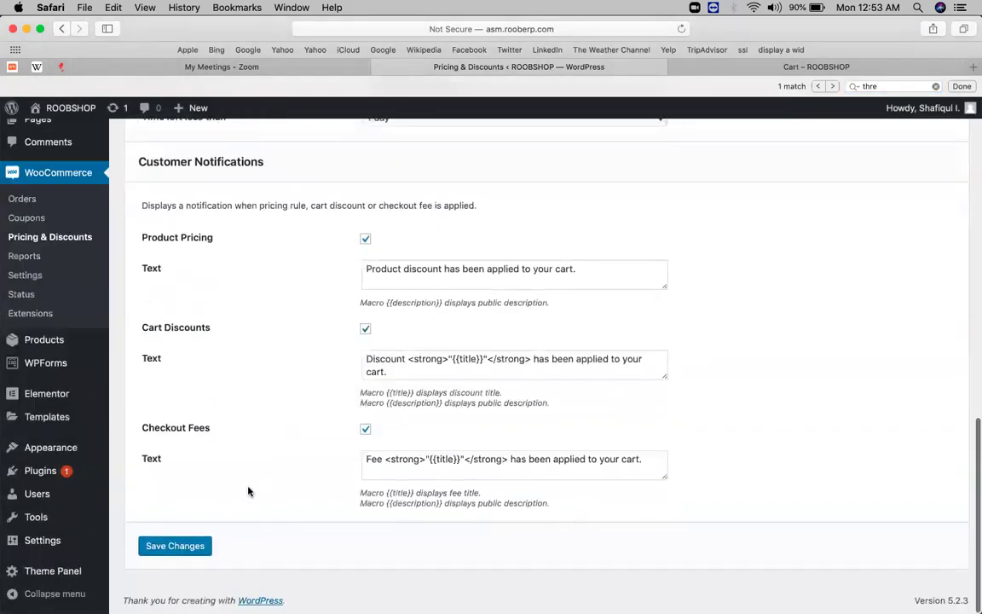
{"action": "left_click", "coordinate": [175, 545]}
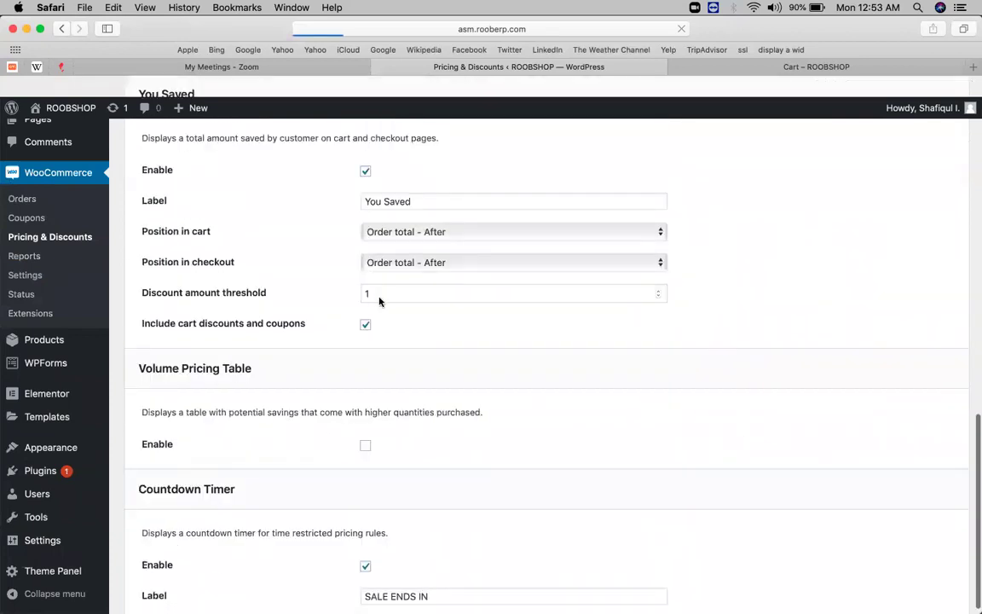
Step: Check the available choices for changing display prices in the shop in the plugin's general settings
{"action": "left_click", "coordinate": [507, 217]}
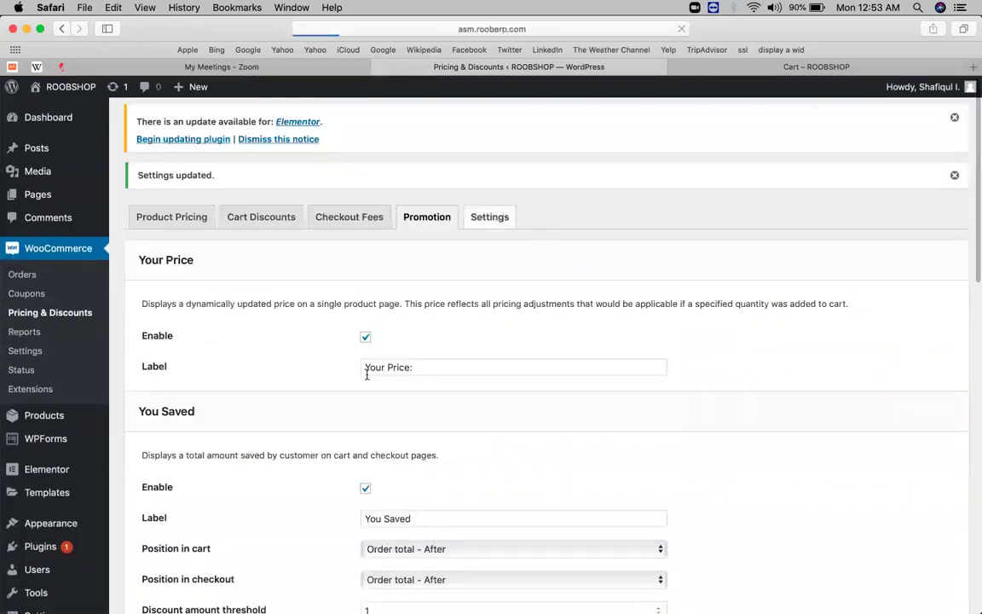
{"action": "left_click", "coordinate": [524, 268]}
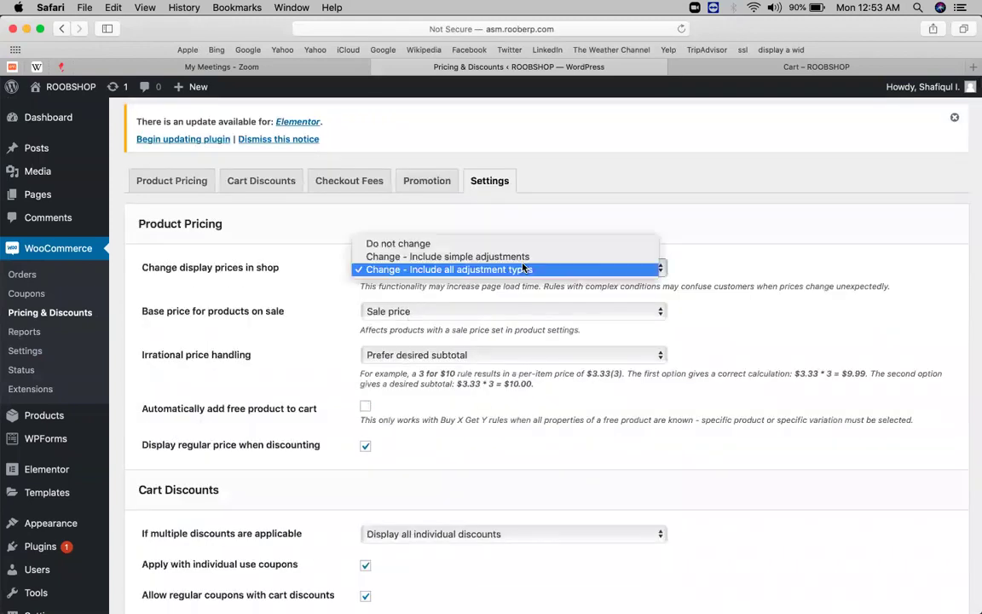
{"action": "left_click", "coordinate": [681, 169]}
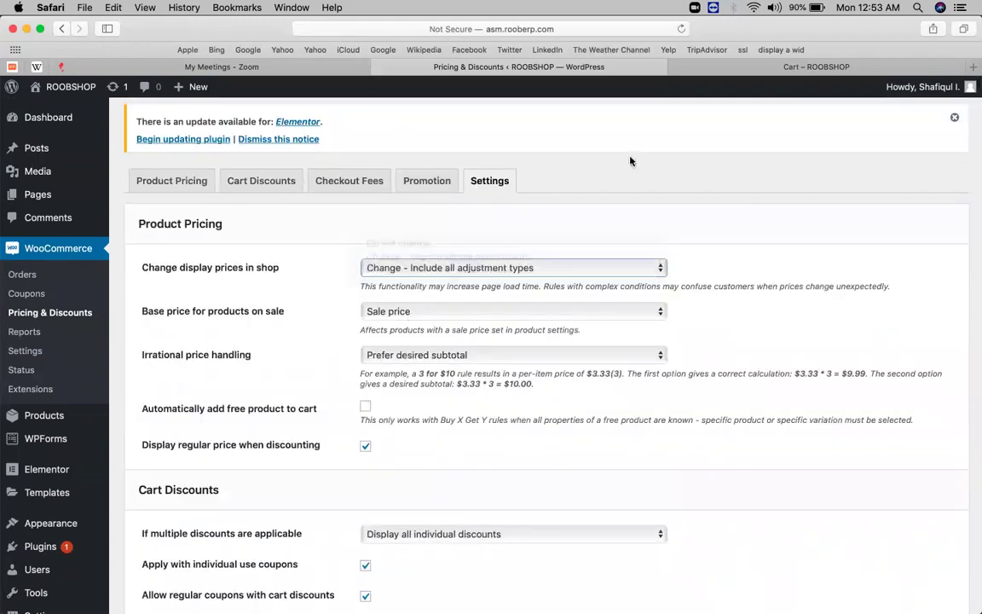
{"action": "scroll", "coordinate": [478, 118], "scroll_direction": "up", "scroll_amount": 2}
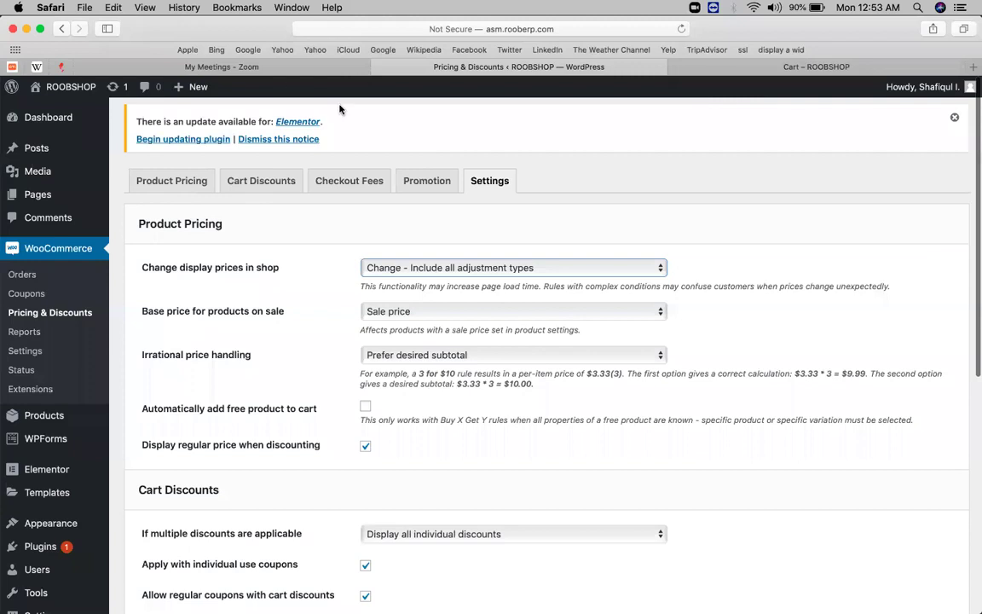
Step: Open the ROOBSHOP storefront in a new browser tab, keeping the admin page in view
{"action": "mouse_move", "coordinate": [51, 86]}
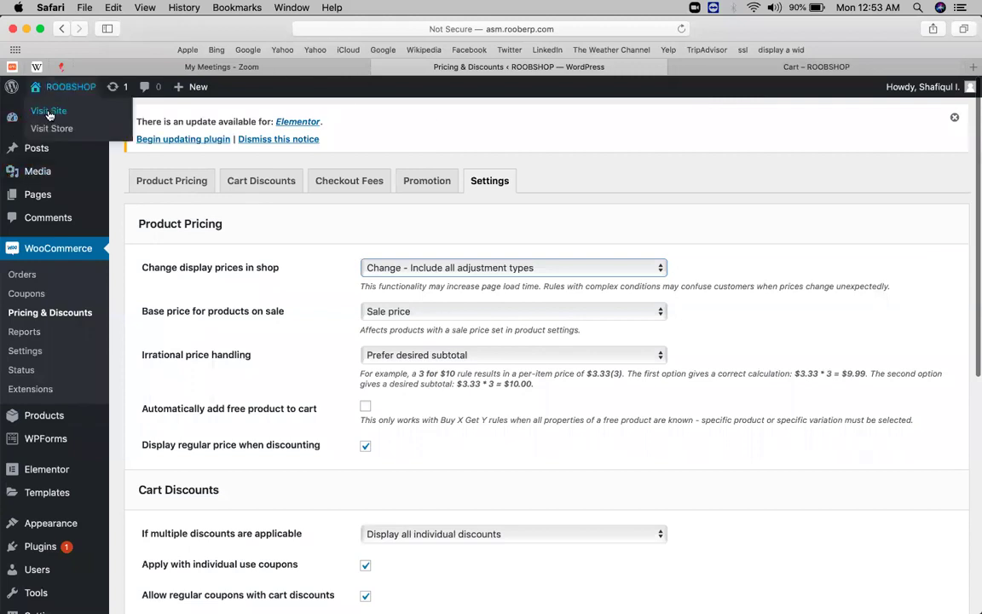
{"action": "right_click", "coordinate": [48, 114]}
{"action": "left_click", "coordinate": [156, 113]}
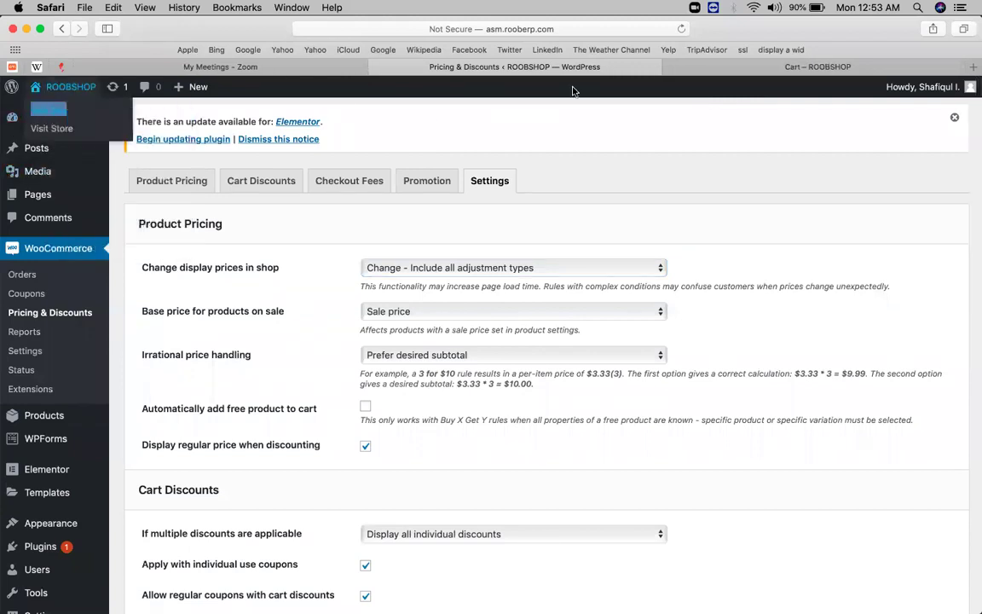
Step: Expand the "Buy 2 T-Shirt - 1 Jeans (50% off)" product pricing rule and examine its quantities, discount, products and date conditions
{"action": "left_click", "coordinate": [161, 178]}
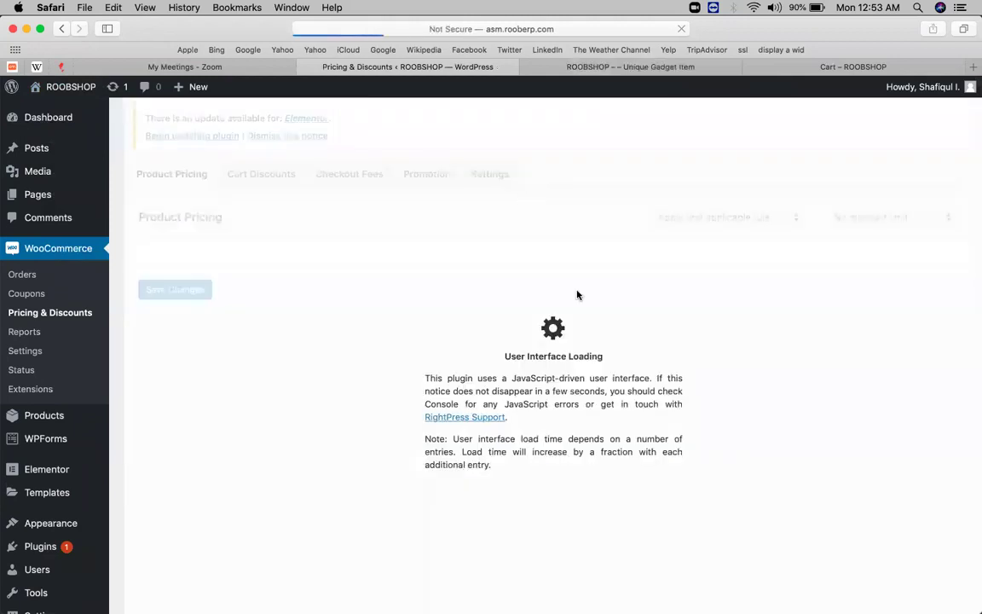
{"action": "left_click", "coordinate": [256, 275]}
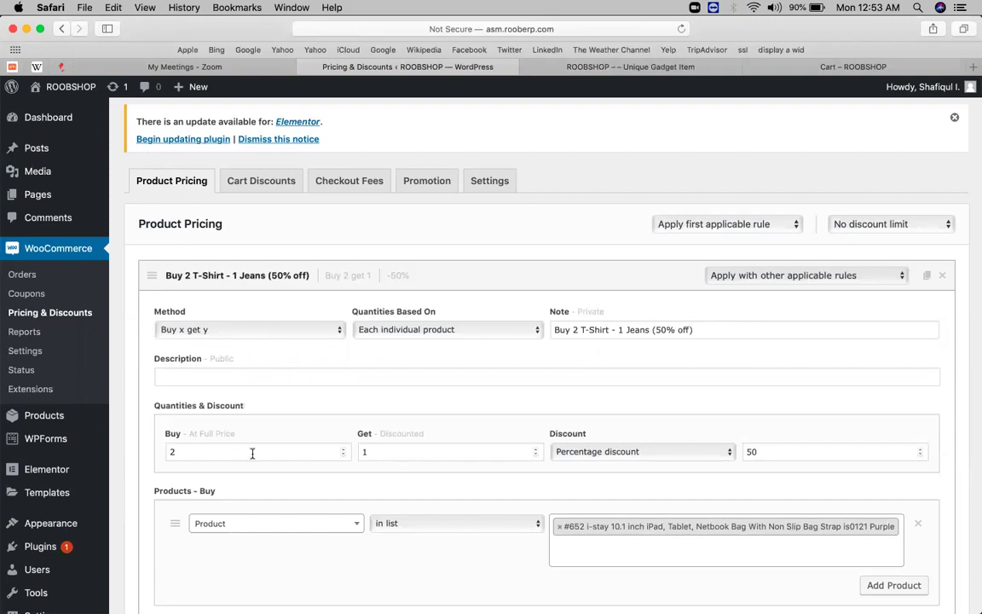
{"action": "scroll", "coordinate": [687, 412], "scroll_direction": "down", "scroll_amount": 2}
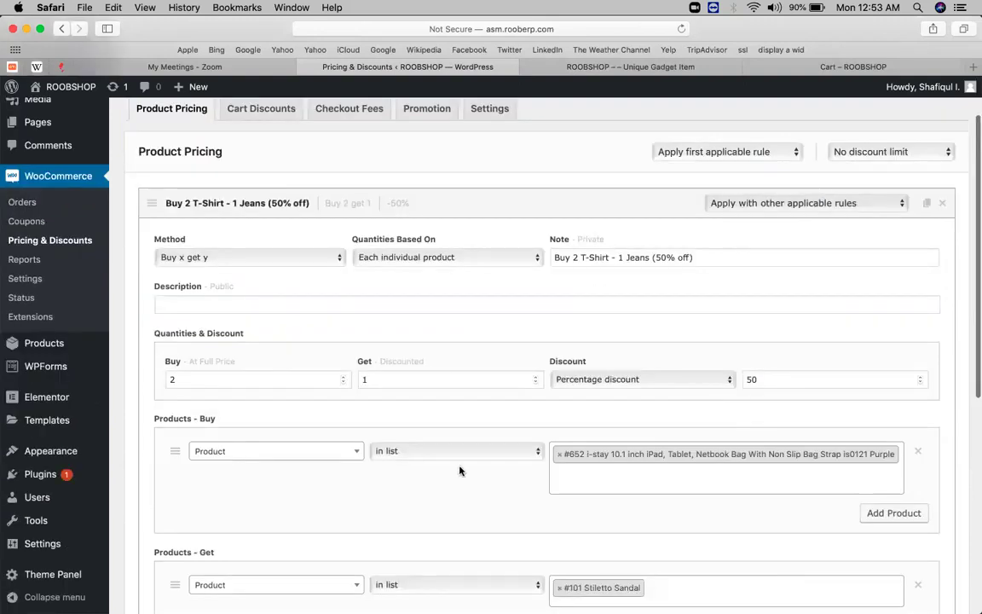
{"action": "scroll", "coordinate": [460, 469], "scroll_direction": "down", "scroll_amount": 3}
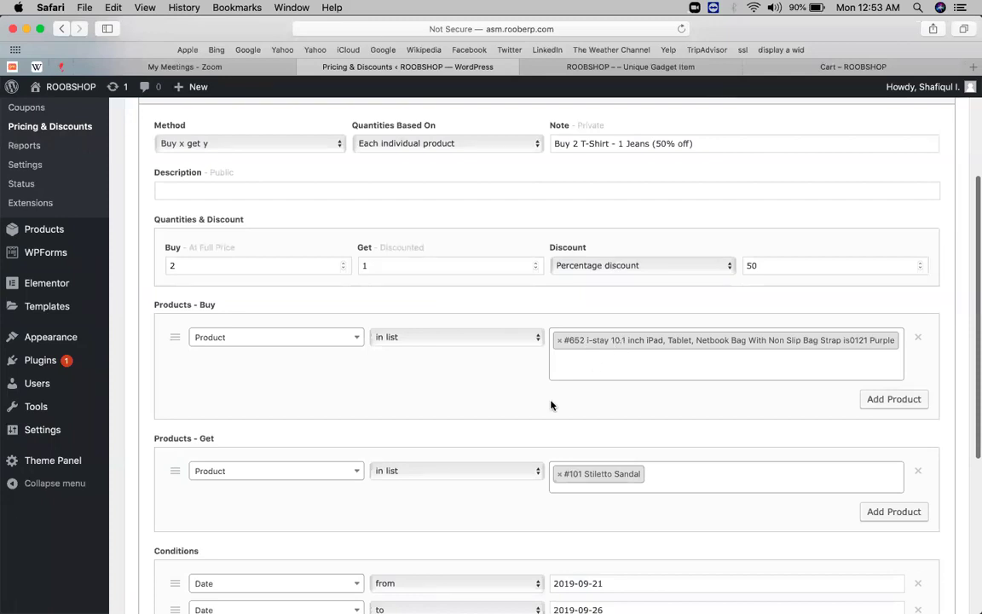
{"action": "scroll", "coordinate": [554, 397], "scroll_direction": "down", "scroll_amount": 3}
{"action": "scroll", "coordinate": [664, 342], "scroll_direction": "down", "scroll_amount": 5}
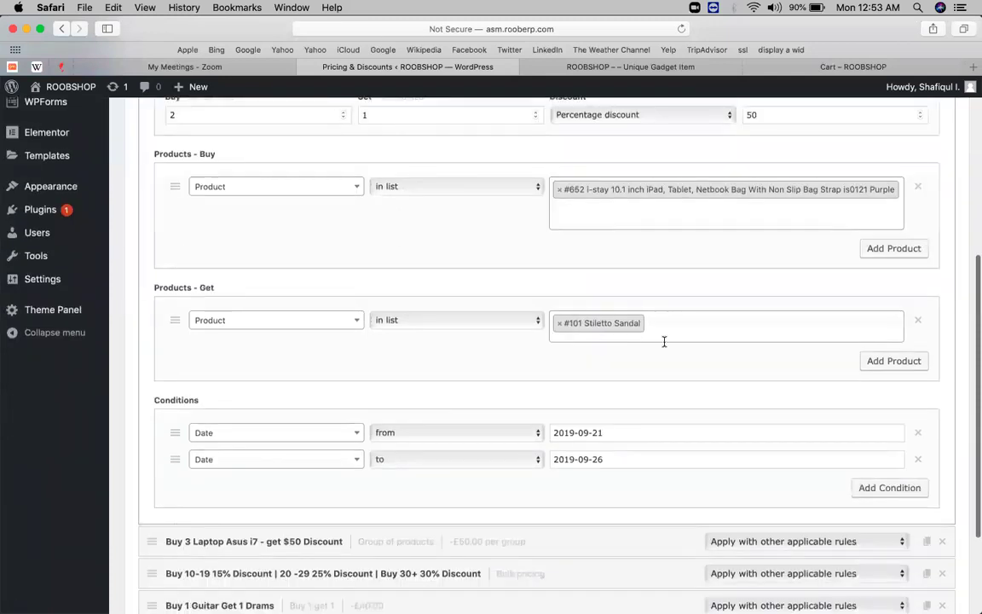
{"action": "left_click", "coordinate": [648, 290]}
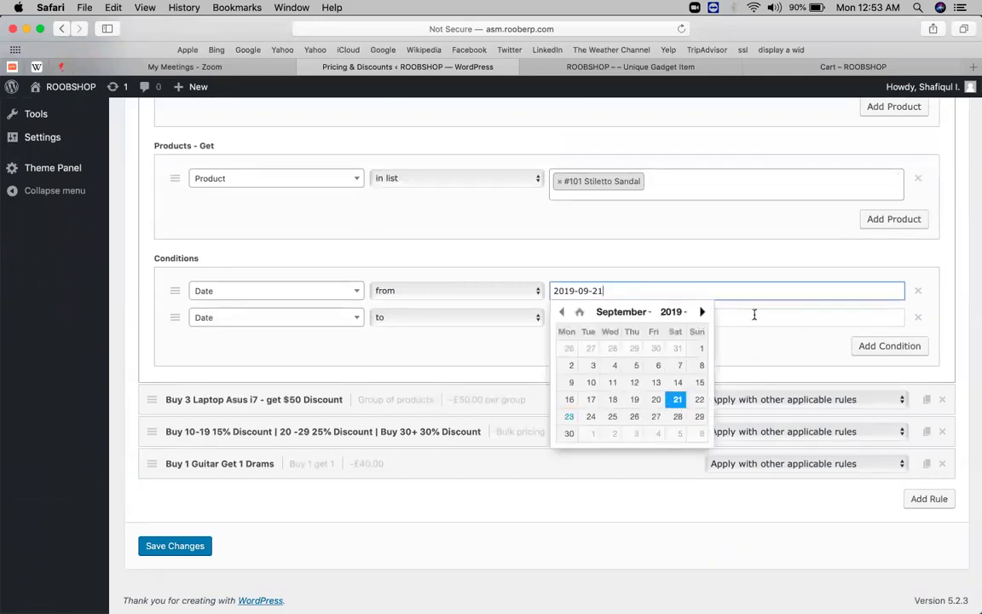
{"action": "left_click", "coordinate": [754, 315]}
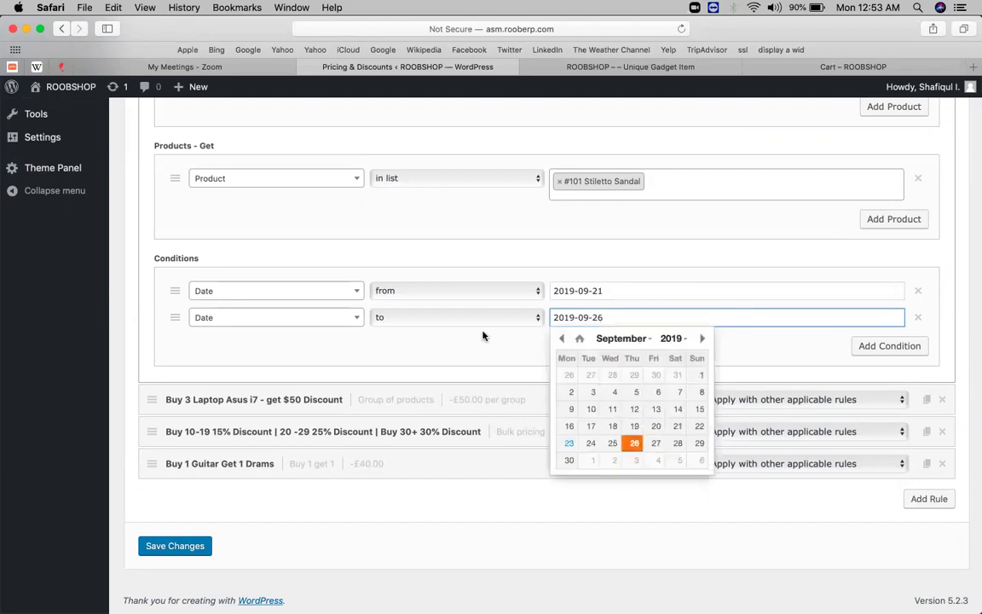
{"action": "left_click", "coordinate": [456, 317]}
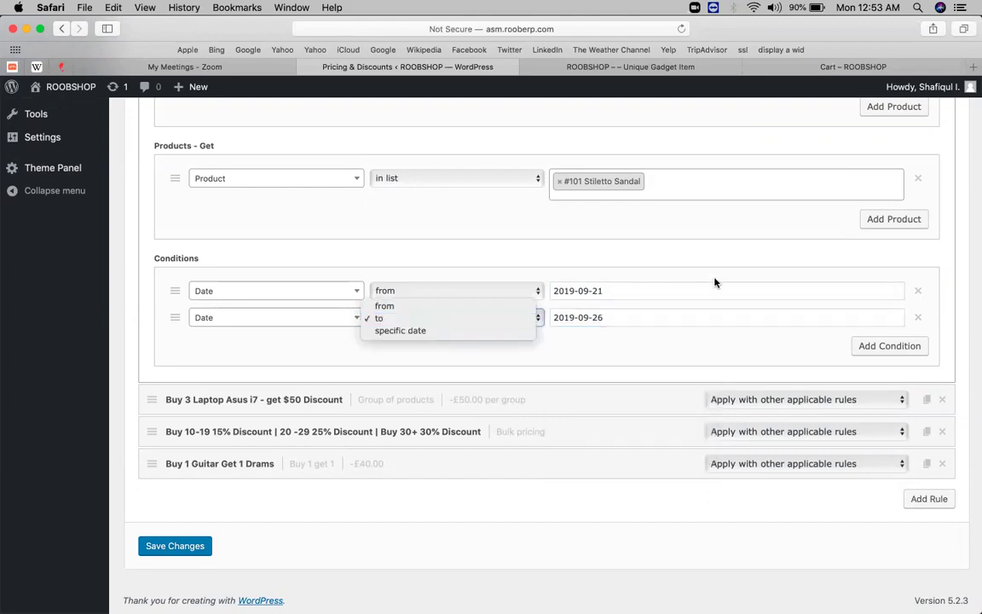
{"action": "left_click", "coordinate": [538, 254]}
{"action": "scroll", "coordinate": [540, 256], "scroll_direction": "up", "scroll_amount": 5}
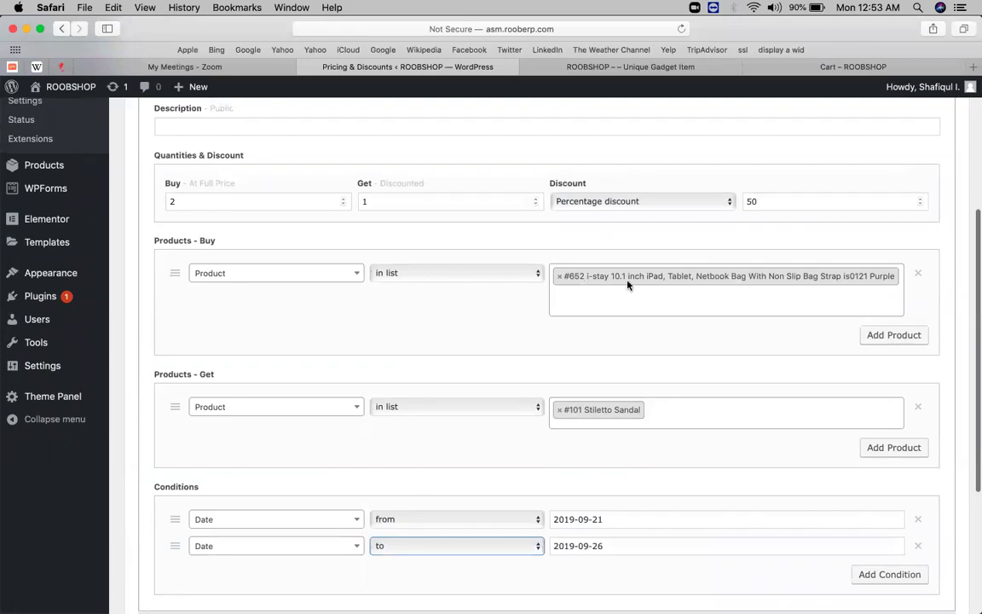
Step: Switch to the storefront home page, find the purple i-stay bag and open its product page in a new browser tab
{"action": "left_click", "coordinate": [672, 72]}
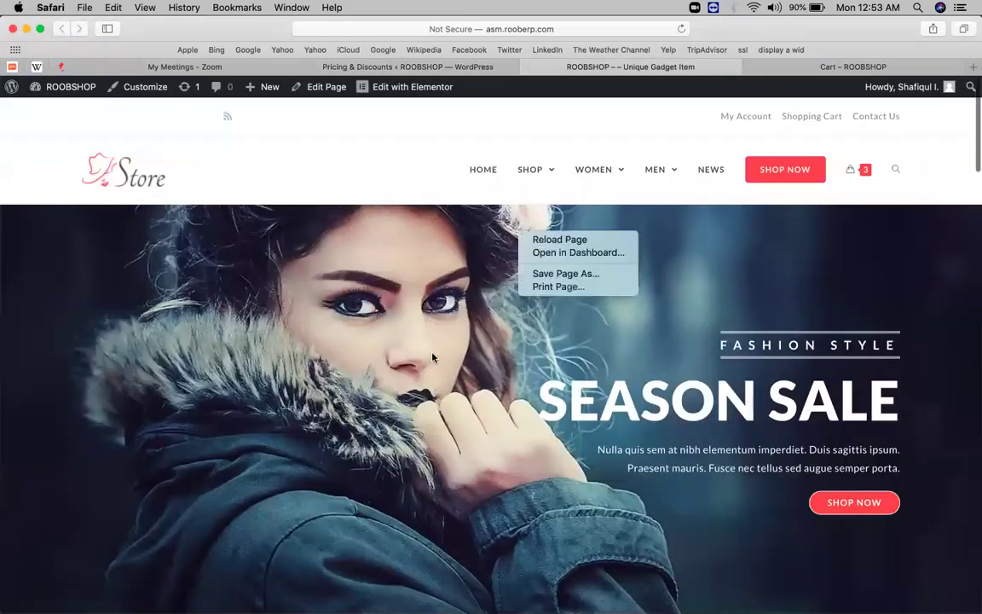
{"action": "scroll", "coordinate": [269, 227], "scroll_direction": "down", "scroll_amount": 10}
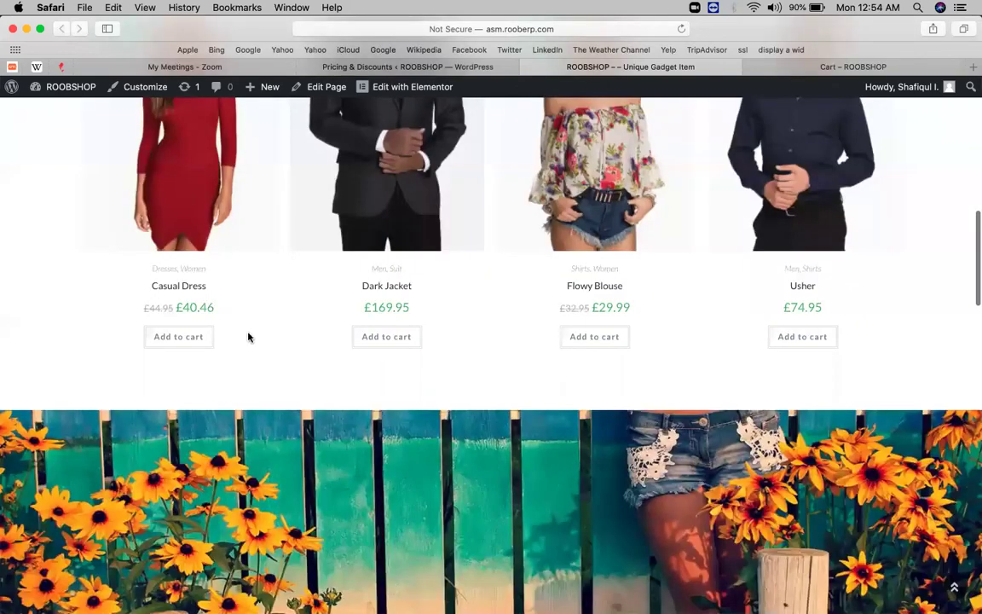
{"action": "scroll", "coordinate": [274, 390], "scroll_direction": "down", "scroll_amount": 5}
{"action": "scroll", "coordinate": [274, 391], "scroll_direction": "up", "scroll_amount": 1}
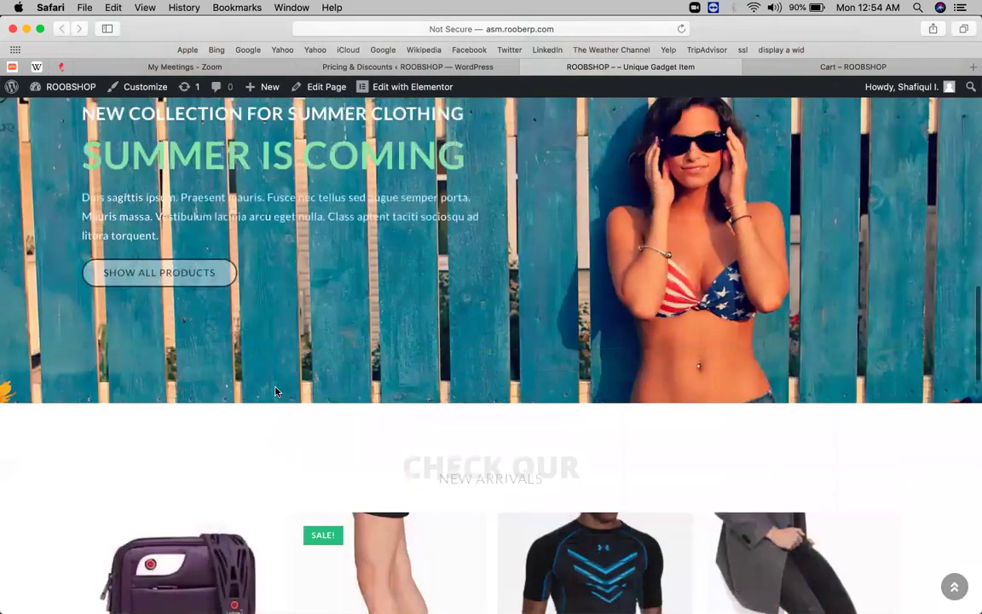
{"action": "scroll", "coordinate": [545, 256], "scroll_direction": "up", "scroll_amount": 15}
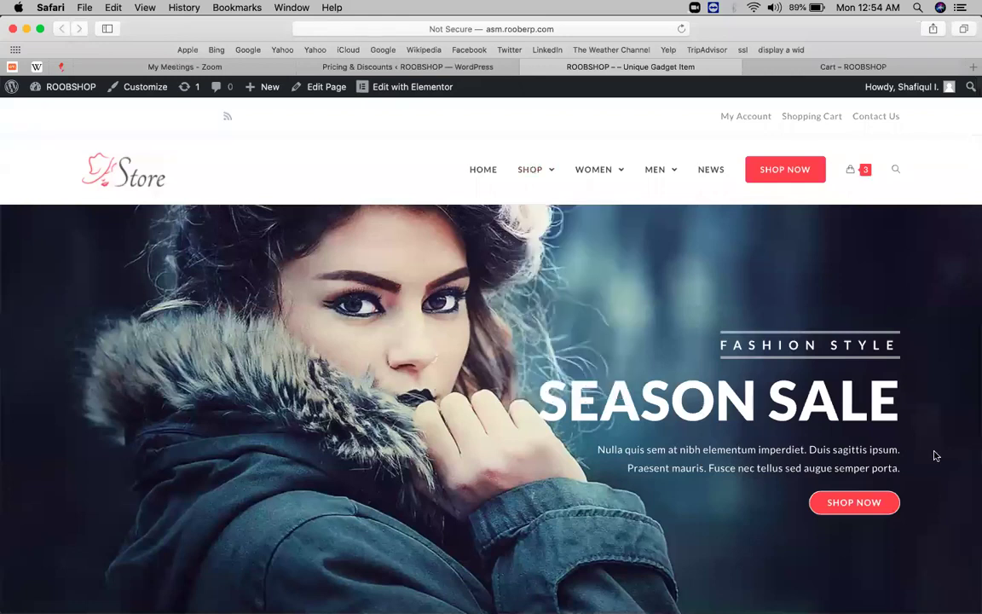
{"action": "left_click", "coordinate": [759, 426]}
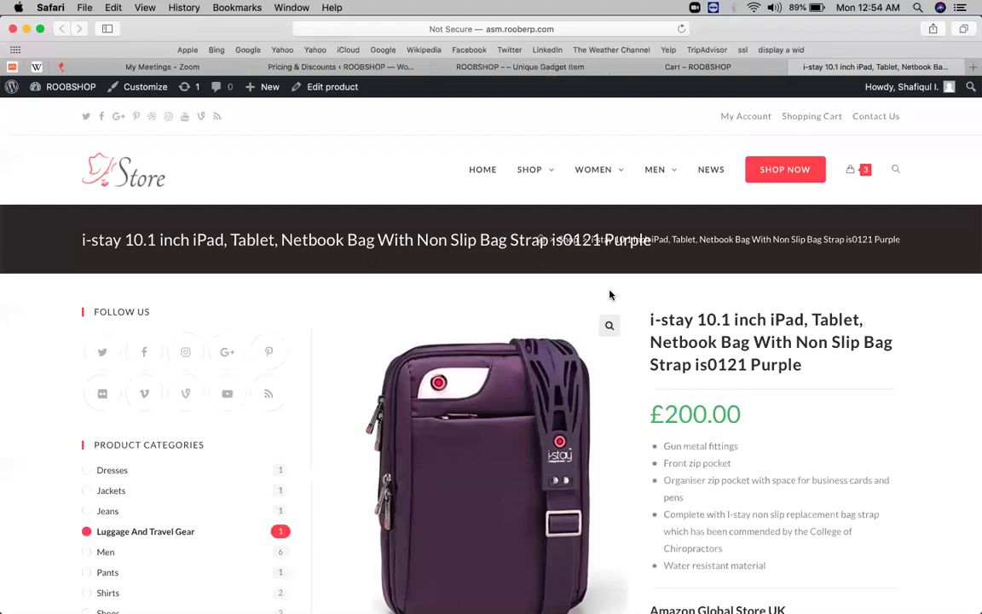
Step: Set the quantity to 2 for the purple i-stay bag and add it to the cart
{"action": "scroll", "coordinate": [609, 295], "scroll_direction": "down", "scroll_amount": 6}
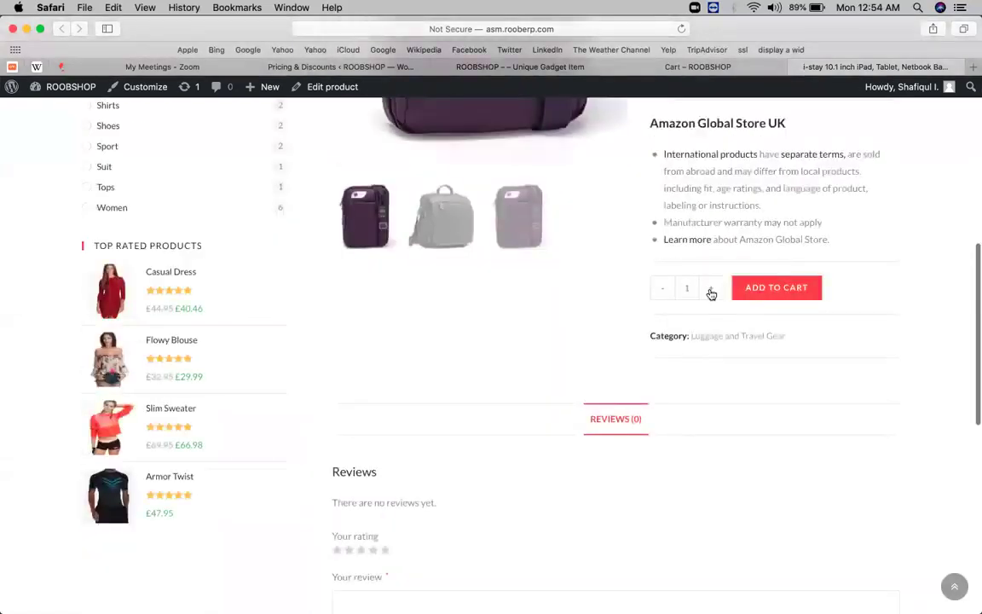
{"action": "scroll", "coordinate": [591, 270], "scroll_direction": "up", "scroll_amount": 4}
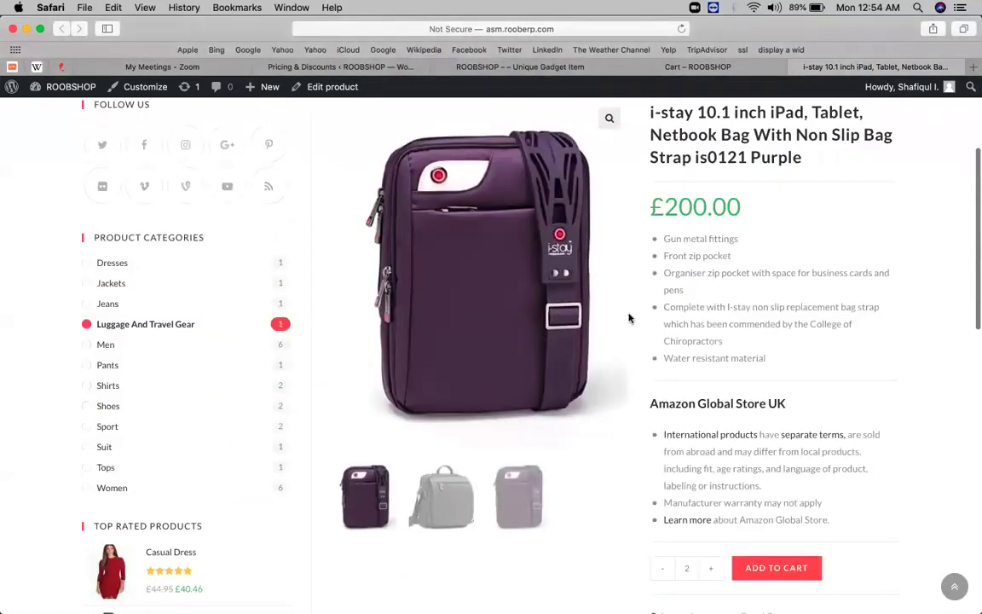
{"action": "scroll", "coordinate": [629, 319], "scroll_direction": "up", "scroll_amount": 3}
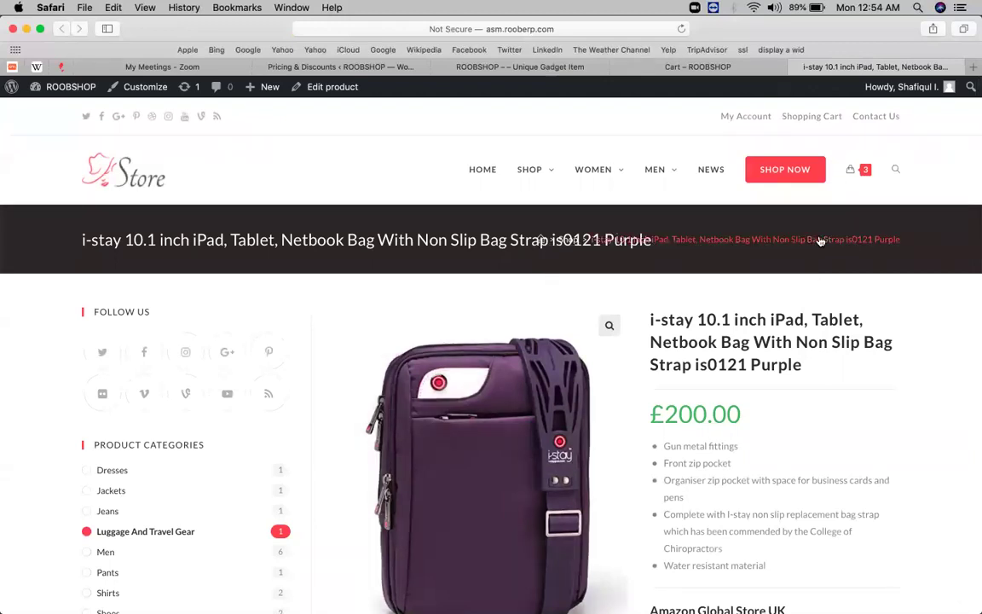
{"action": "scroll", "coordinate": [596, 368], "scroll_direction": "down", "scroll_amount": 10}
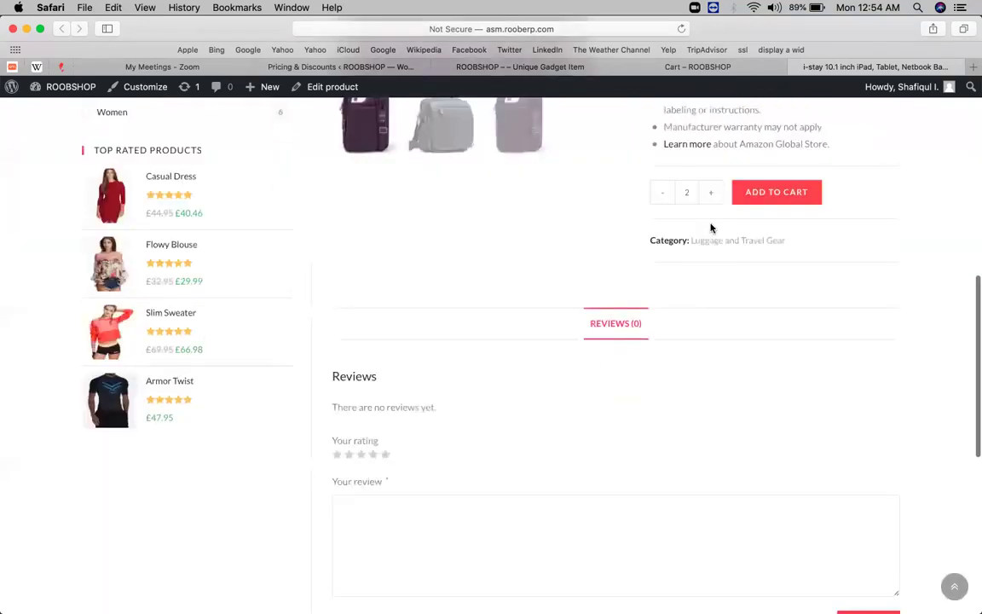
{"action": "left_click", "coordinate": [708, 193]}
{"action": "left_click", "coordinate": [661, 195]}
{"action": "left_click", "coordinate": [791, 194]}
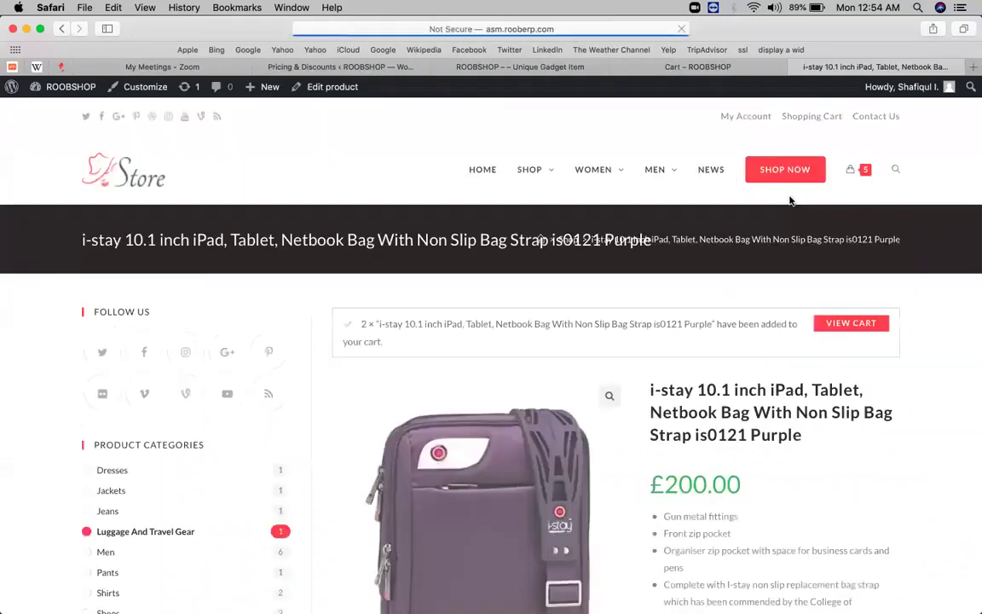
Step: Check the bag's product page after adding it and open the shopping cart
{"action": "scroll", "coordinate": [449, 274], "scroll_direction": "down", "scroll_amount": 2}
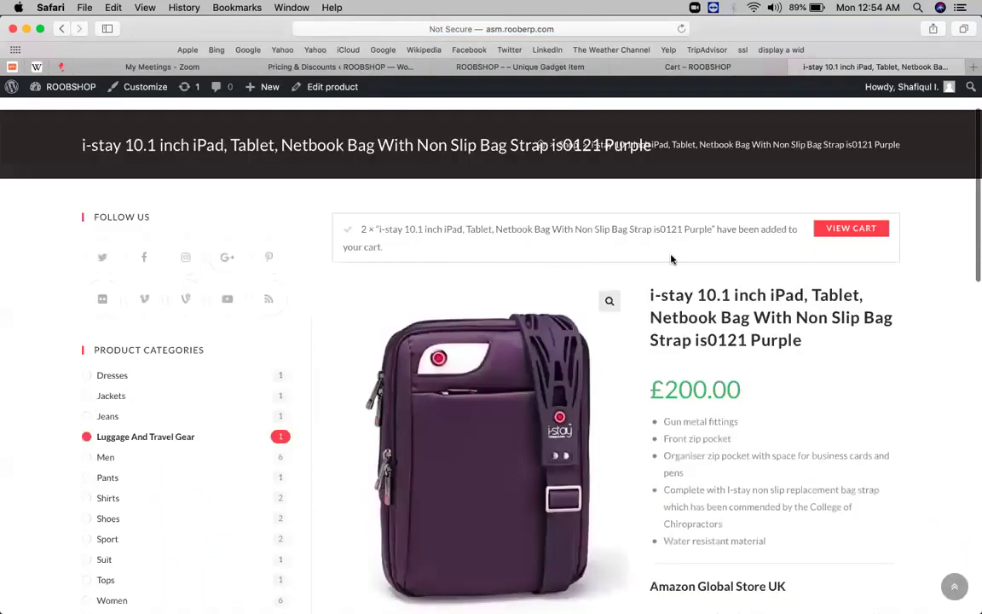
{"action": "scroll", "coordinate": [724, 267], "scroll_direction": "down", "scroll_amount": 2}
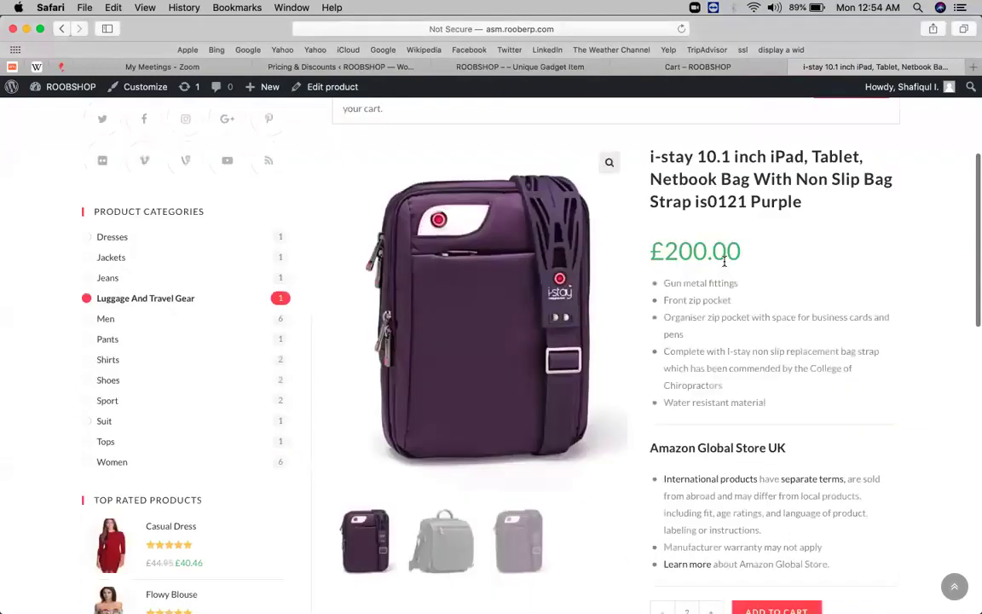
{"action": "scroll", "coordinate": [818, 229], "scroll_direction": "up", "scroll_amount": 4}
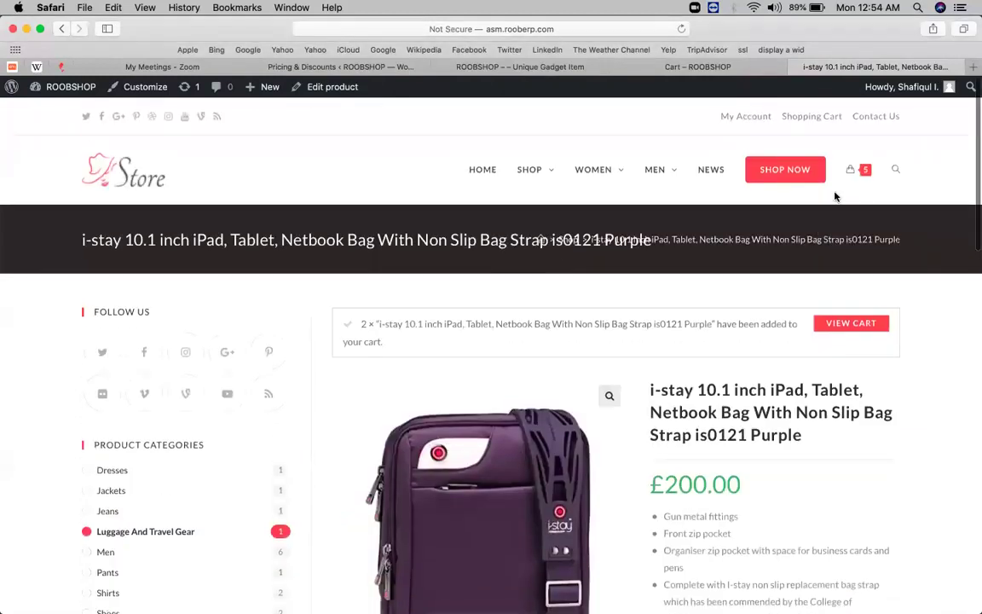
{"action": "scroll", "coordinate": [836, 196], "scroll_direction": "down", "scroll_amount": 3}
{"action": "left_click", "coordinate": [836, 196]}
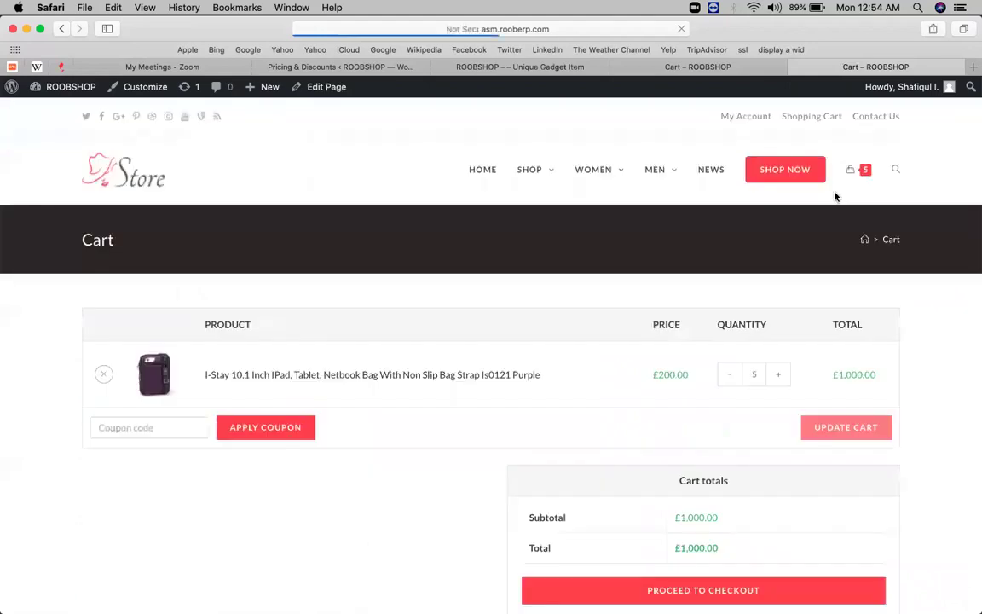
Step: Reduce the i-stay bag's cart quantity to 2 and update the cart
{"action": "scroll", "coordinate": [598, 211], "scroll_direction": "down", "scroll_amount": 3}
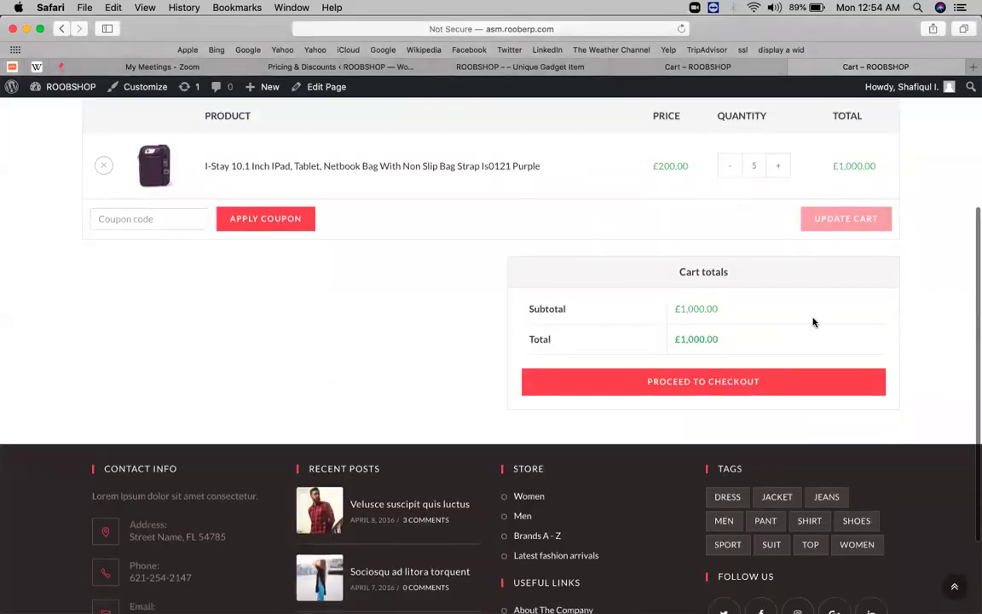
{"action": "left_click", "coordinate": [731, 170]}
{"action": "left_click", "coordinate": [731, 170]}
{"action": "left_click", "coordinate": [731, 170]}
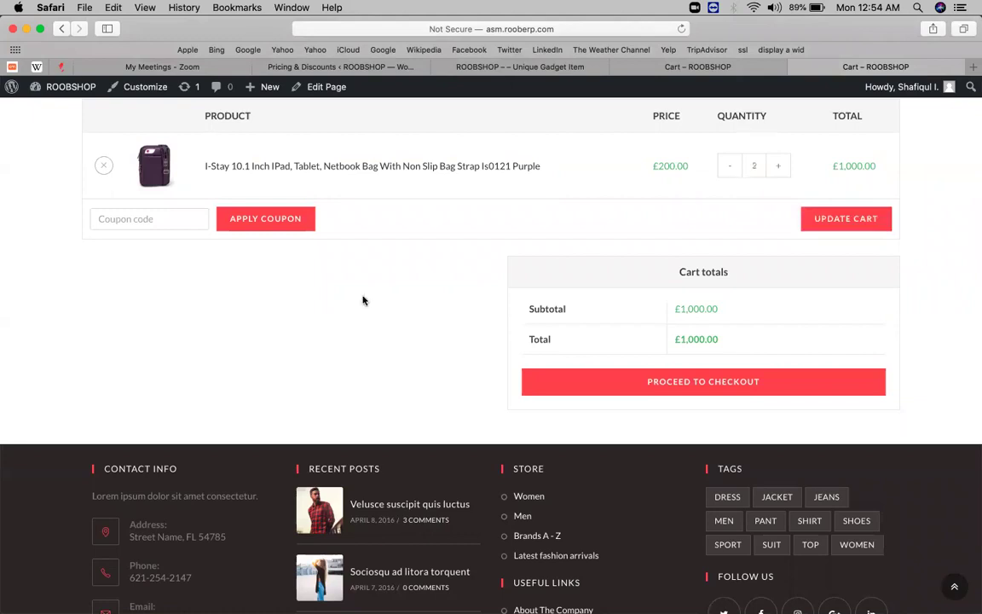
{"action": "left_click", "coordinate": [876, 218]}
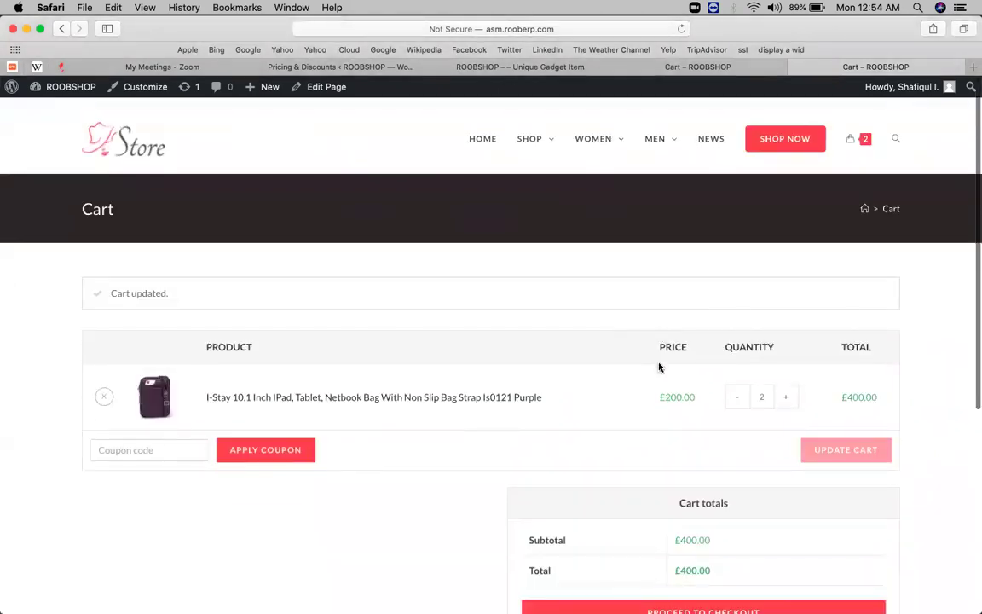
Step: Return to the Pricing & Discounts admin page, remove Bangladesh: Dhaka from the checkout fee rule's shipping states and save the changes
{"action": "left_click", "coordinate": [379, 67]}
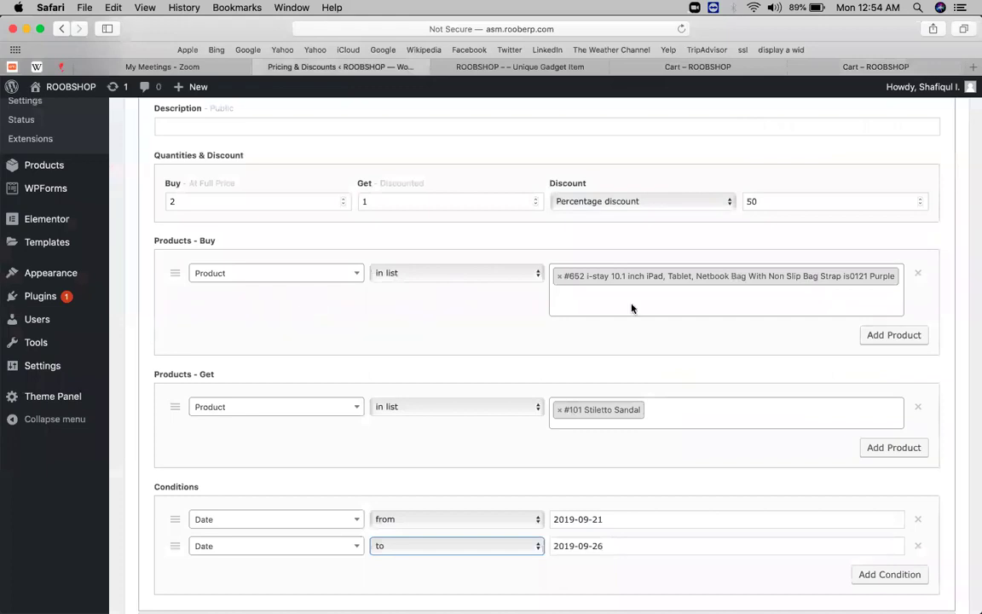
{"action": "scroll", "coordinate": [820, 254], "scroll_direction": "up", "scroll_amount": 5}
{"action": "left_click", "coordinate": [582, 280]}
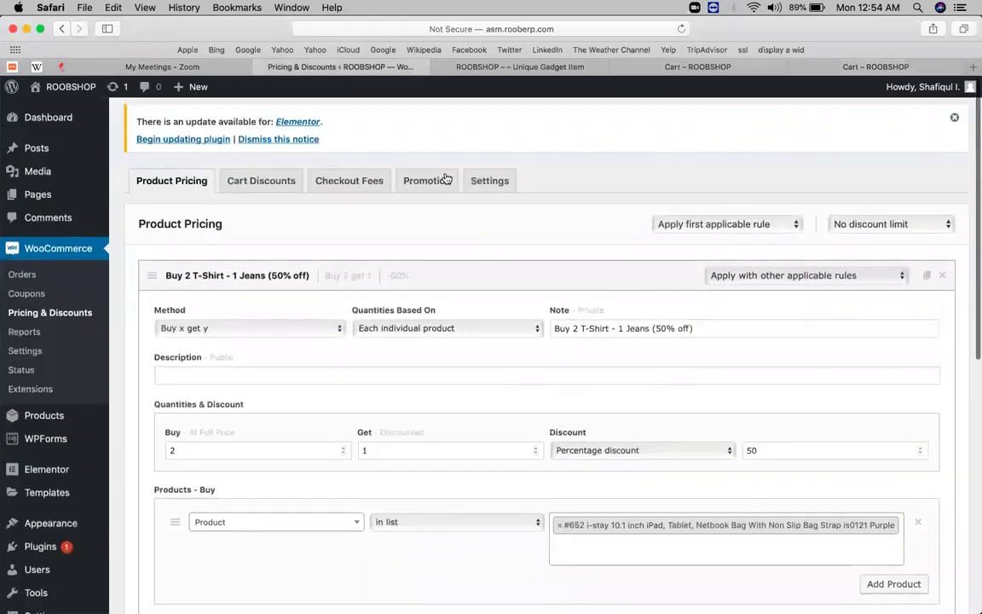
{"action": "left_click", "coordinate": [351, 180]}
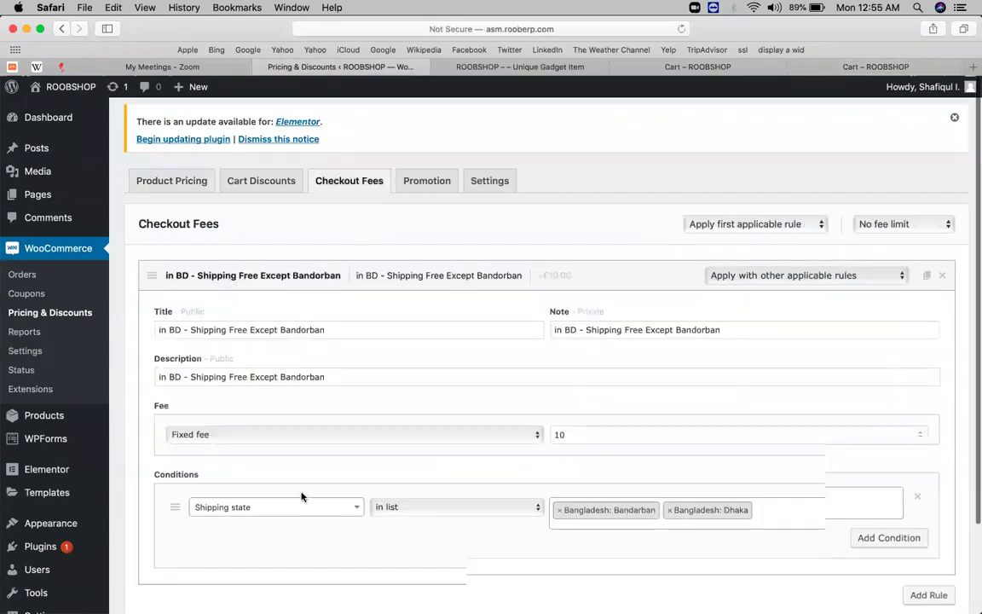
{"action": "scroll", "coordinate": [302, 497], "scroll_direction": "down", "scroll_amount": 5}
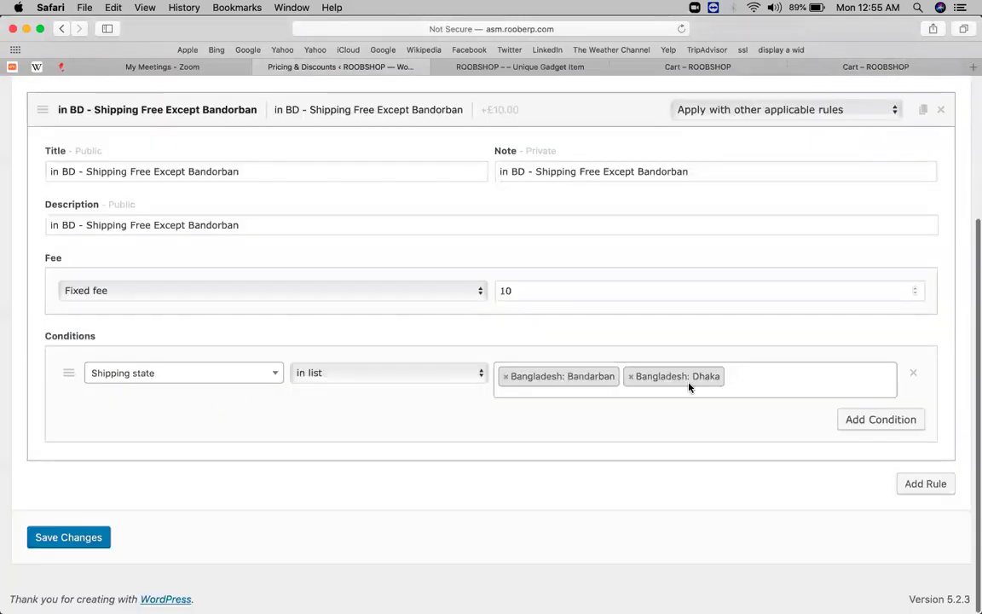
{"action": "left_click", "coordinate": [631, 376]}
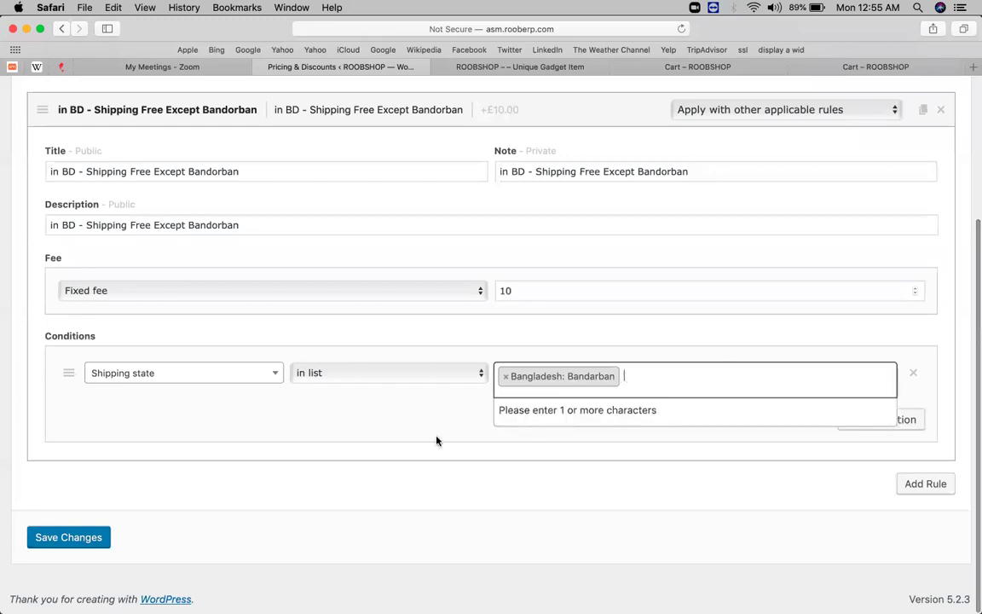
{"action": "left_click", "coordinate": [399, 402]}
{"action": "left_click", "coordinate": [531, 290]}
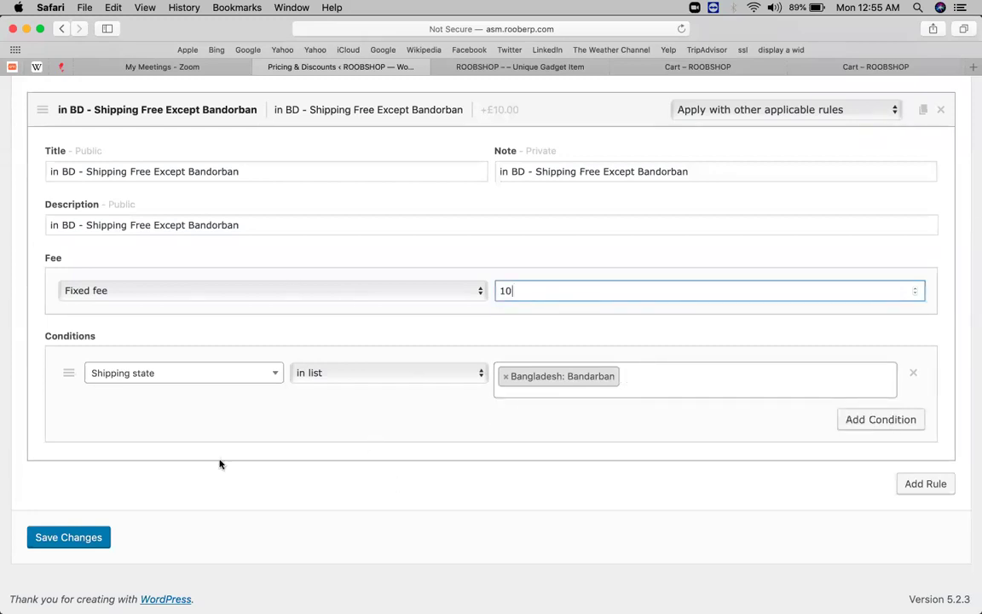
{"action": "left_click", "coordinate": [62, 536]}
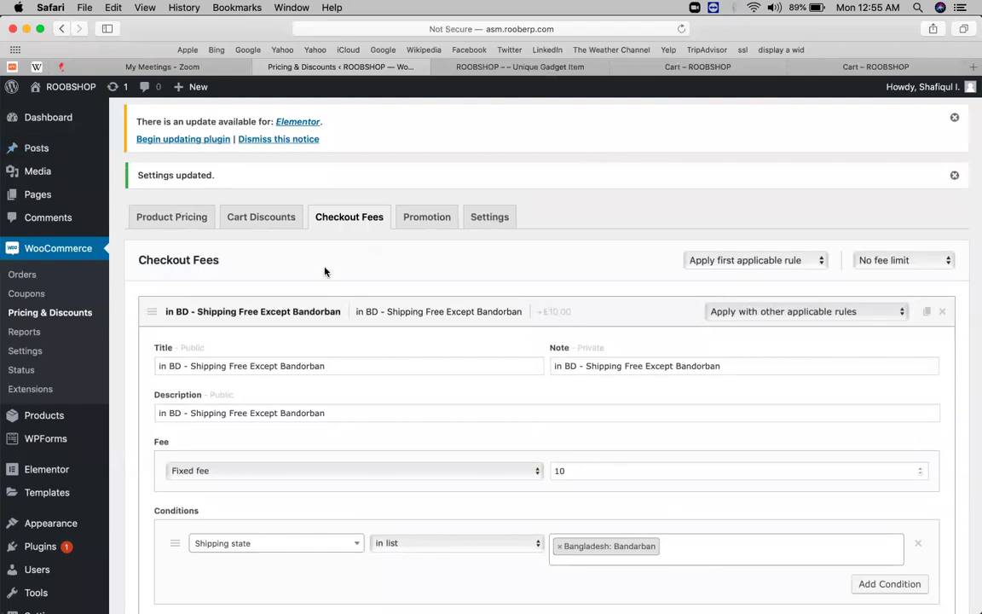
Step: Switch to the other open cart page, reload it and proceed to checkout
{"action": "left_click", "coordinate": [692, 68]}
{"action": "left_click", "coordinate": [681, 29]}
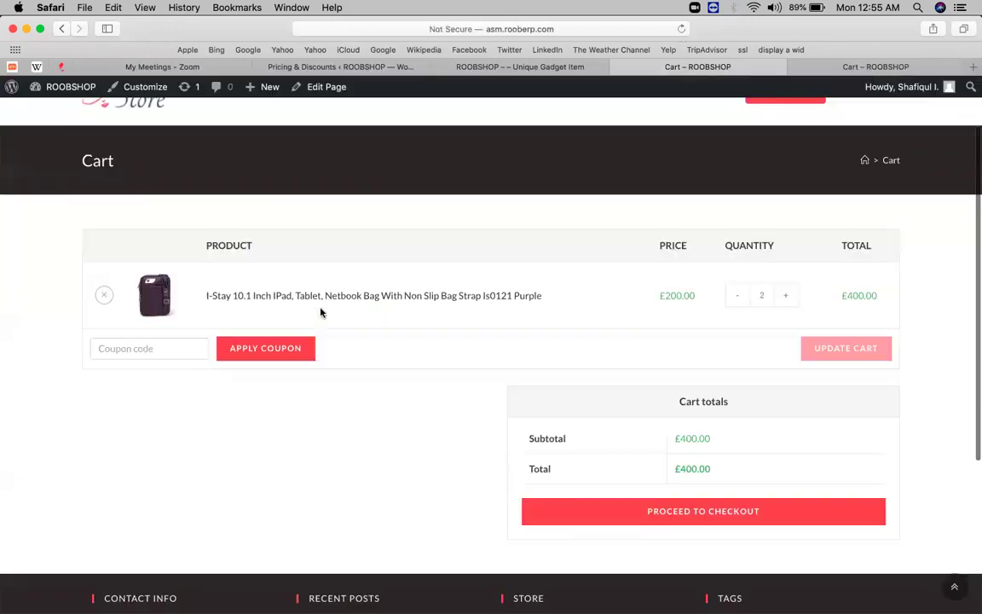
{"action": "scroll", "coordinate": [321, 312], "scroll_direction": "down", "scroll_amount": 2}
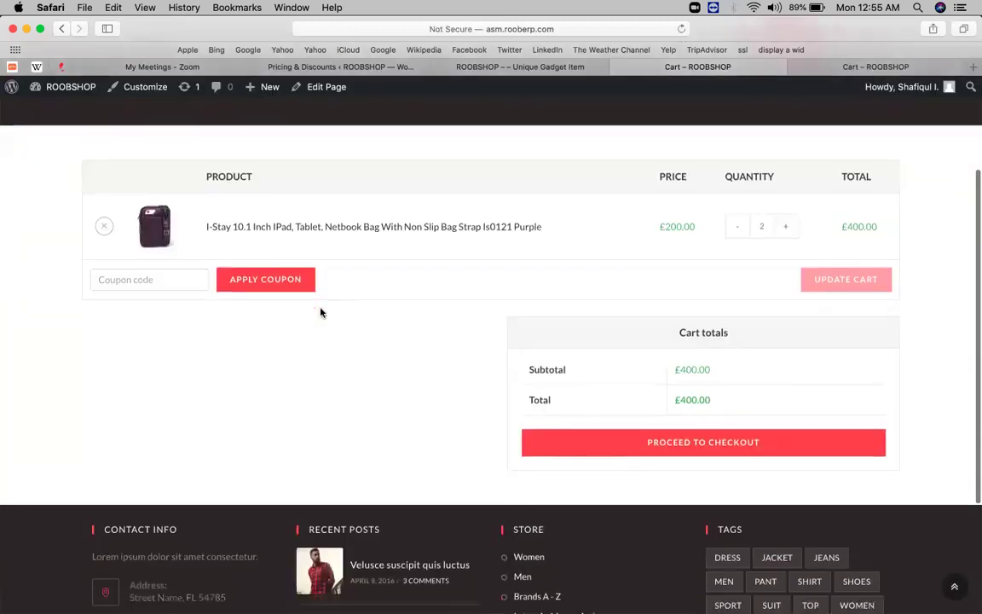
{"action": "left_click", "coordinate": [650, 449]}
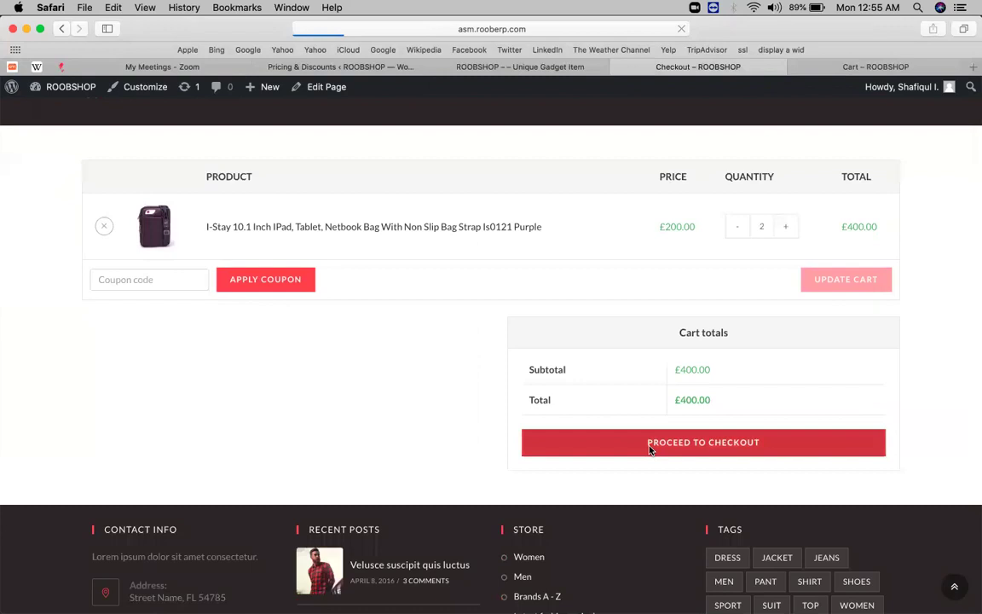
Step: Enter bandarban as the town or city in the billing details
{"action": "scroll", "coordinate": [613, 452], "scroll_direction": "down", "scroll_amount": 5}
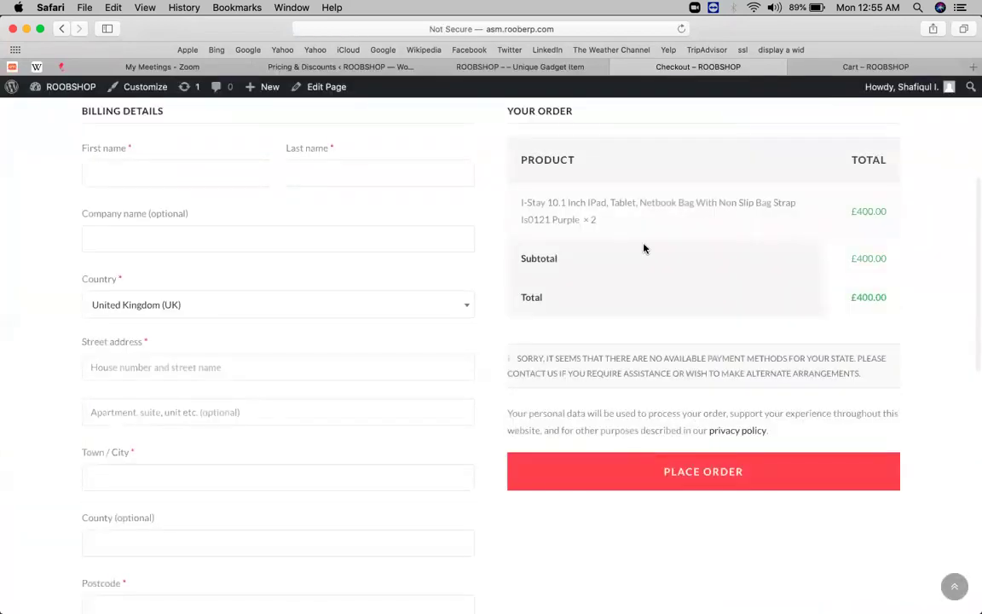
{"action": "left_click", "coordinate": [158, 470]}
{"action": "type", "text": "ban"}
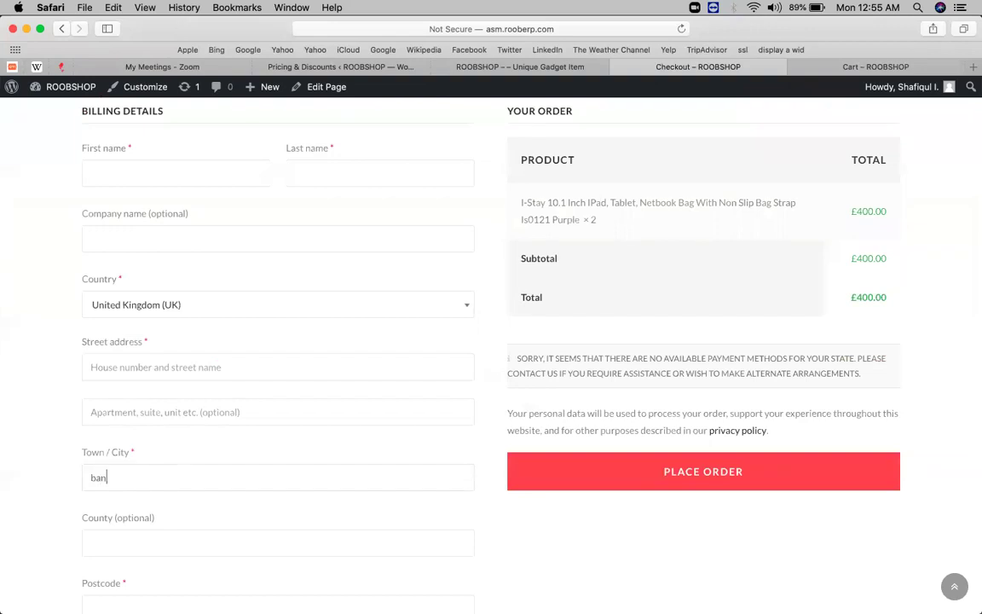
{"action": "type", "text": "darban"}
{"action": "scroll", "coordinate": [168, 479], "scroll_direction": "down", "scroll_amount": 5}
{"action": "key", "text": "super+a"}
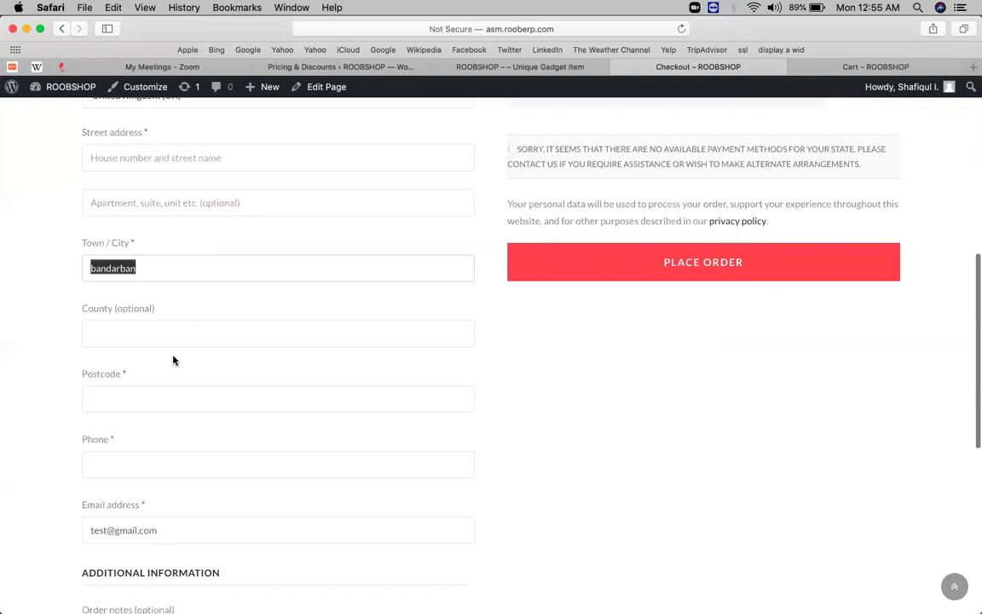
{"action": "scroll", "coordinate": [173, 359], "scroll_direction": "up", "scroll_amount": 1}
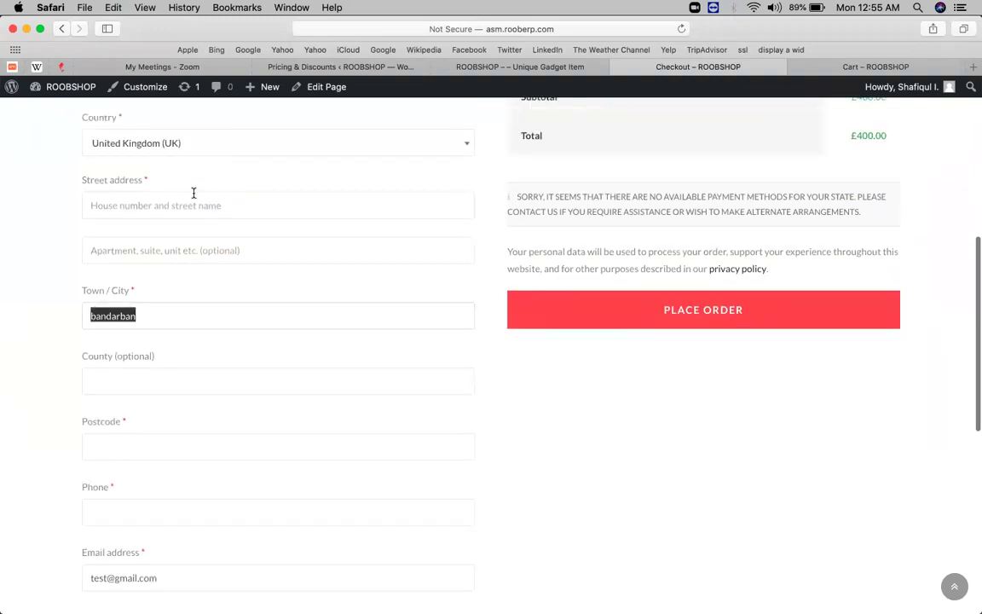
Step: Set the billing country to Bangladesh
{"action": "left_click", "coordinate": [185, 149]}
{"action": "type", "text": "ban"}
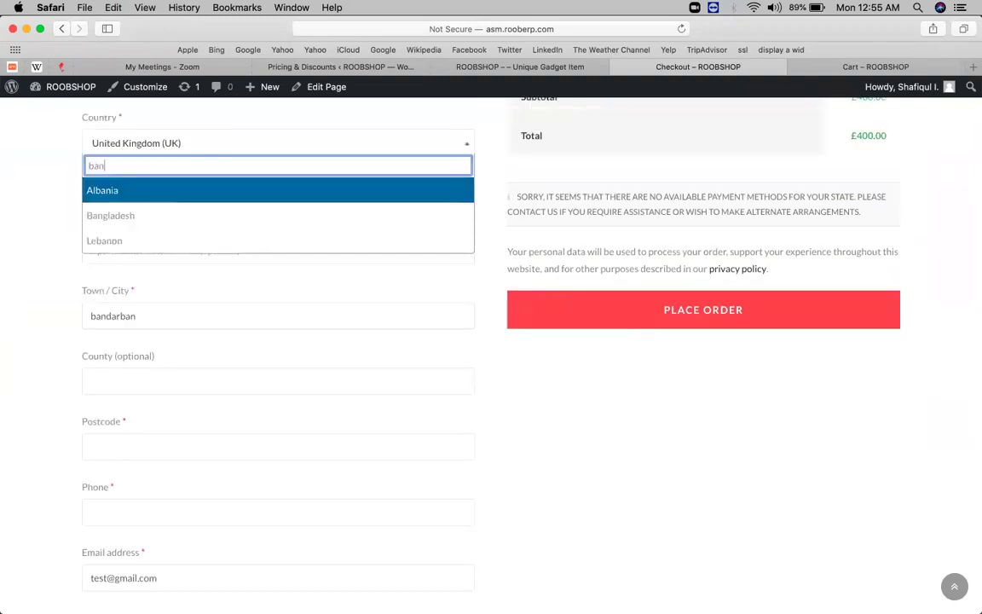
{"action": "key", "text": "Down"}
{"action": "key", "text": "Return"}
{"action": "key", "text": "Tab"}
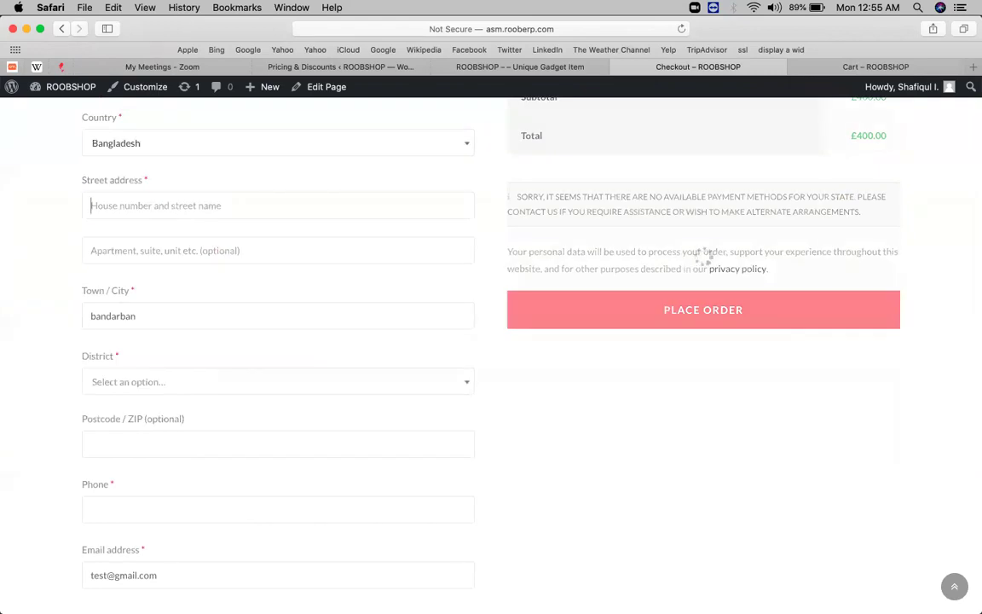
Step: Fill in the street address and choose Bandarban as the billing district
{"action": "type", "text": "refh"}
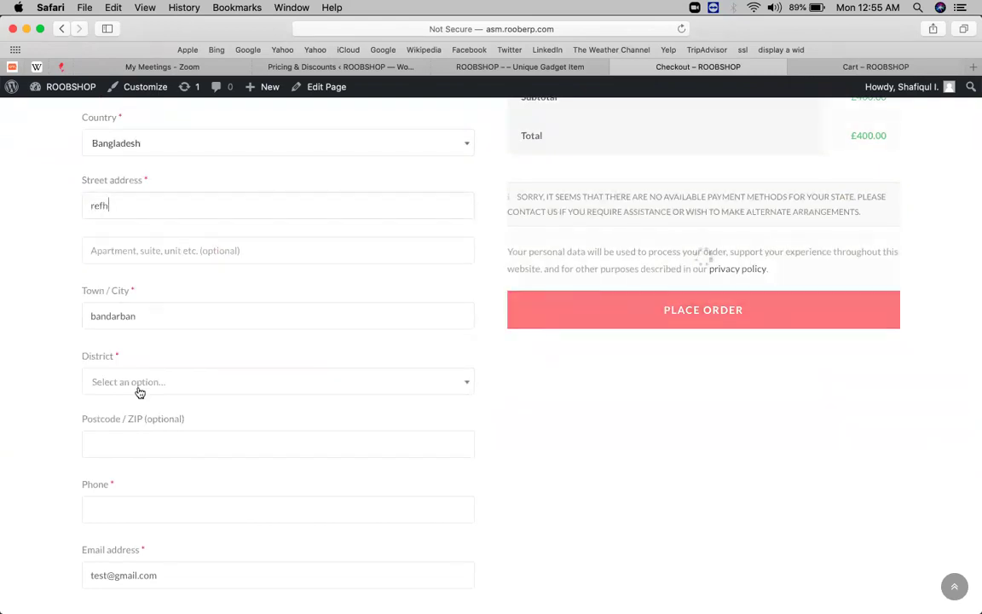
{"action": "left_click", "coordinate": [139, 389]}
{"action": "type", "text": "bab"}
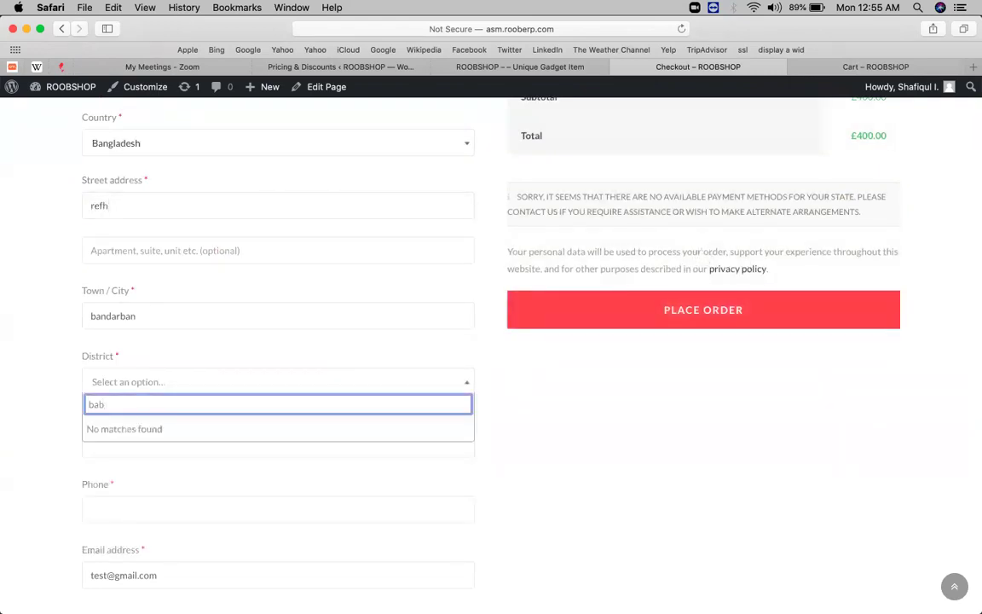
{"action": "key", "text": "BackSpace"}
{"action": "type", "text": "n"}
{"action": "key", "text": "Return"}
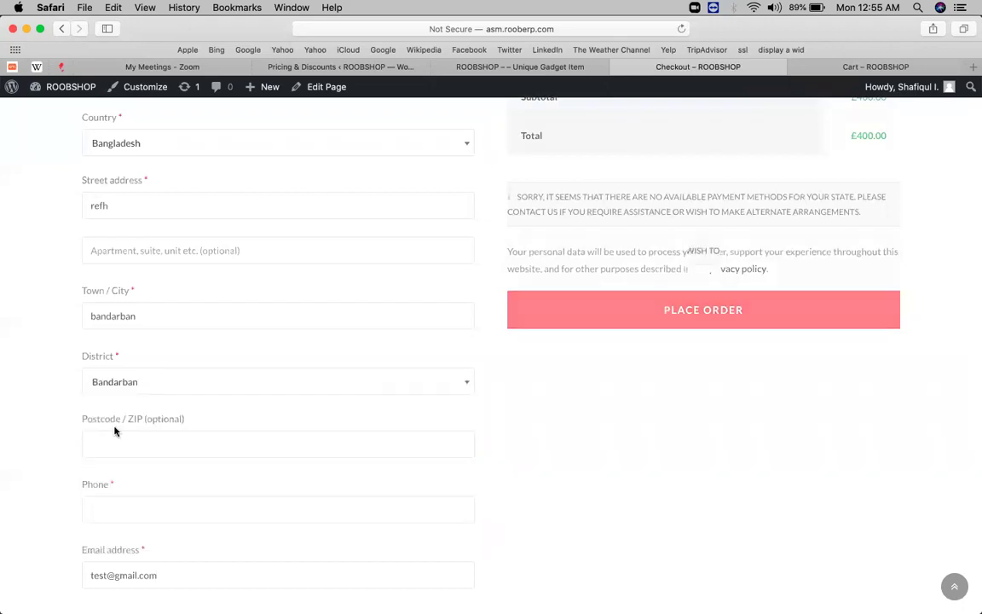
Step: Examine the Bandarban shipping fee line in the order summary and return to the Pricing & Discounts checkout fees
{"action": "scroll", "coordinate": [616, 398], "scroll_direction": "up", "scroll_amount": 4}
{"action": "scroll", "coordinate": [881, 275], "scroll_direction": "down", "scroll_amount": 2}
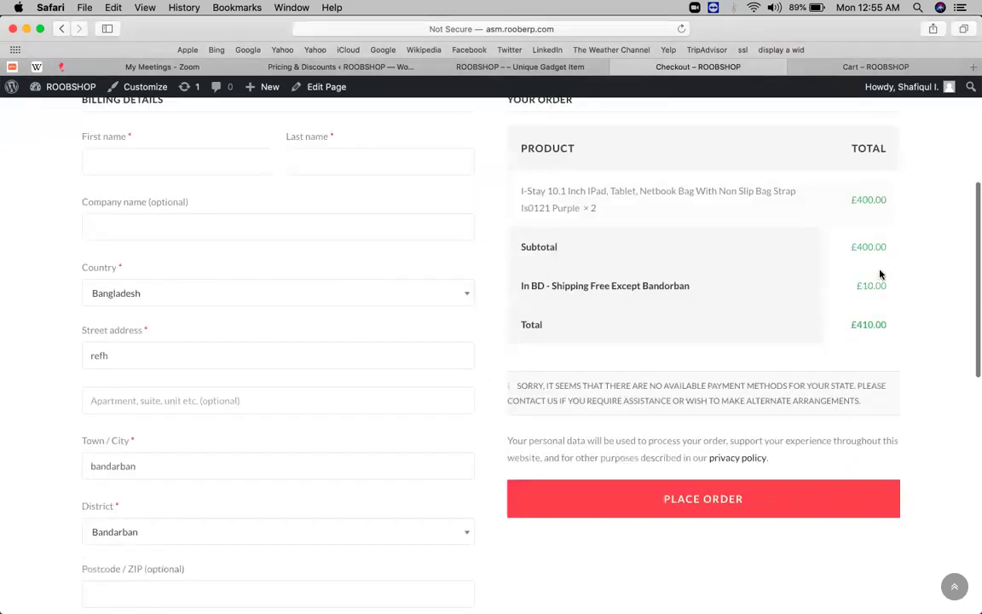
{"action": "left_click_drag", "start_coordinate": [558, 285], "coordinate": [680, 285]}
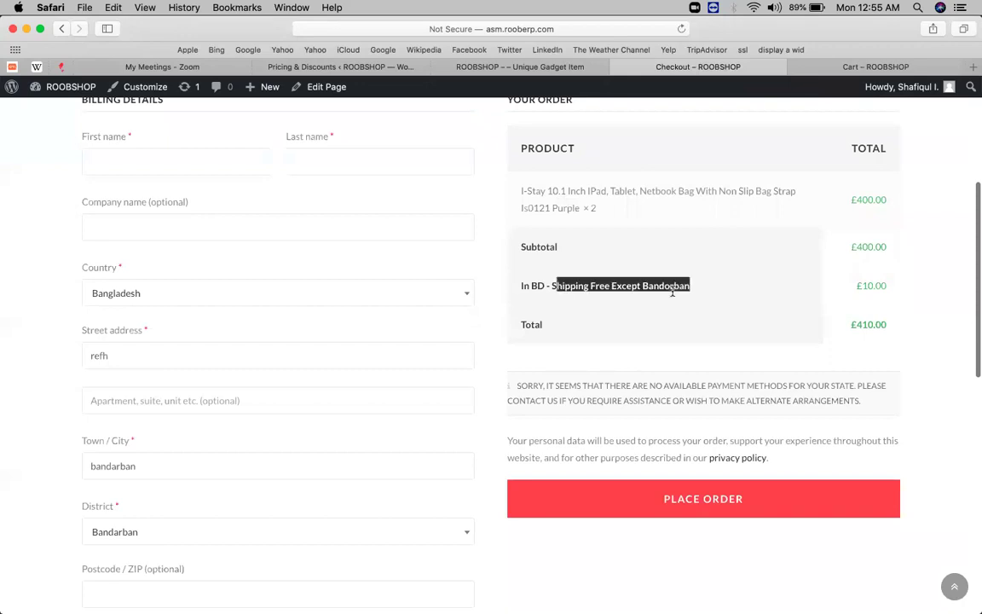
{"action": "left_click_drag", "start_coordinate": [745, 286], "coordinate": [716, 283]}
{"action": "left_click", "coordinate": [612, 286]}
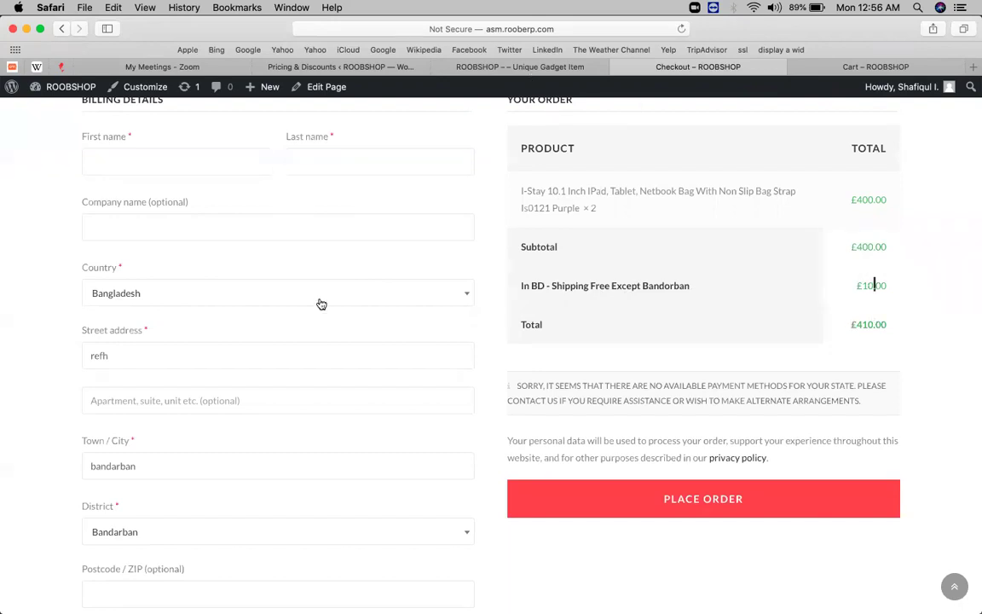
{"action": "scroll", "coordinate": [324, 255], "scroll_direction": "up", "scroll_amount": 3}
{"action": "left_click", "coordinate": [308, 66]}
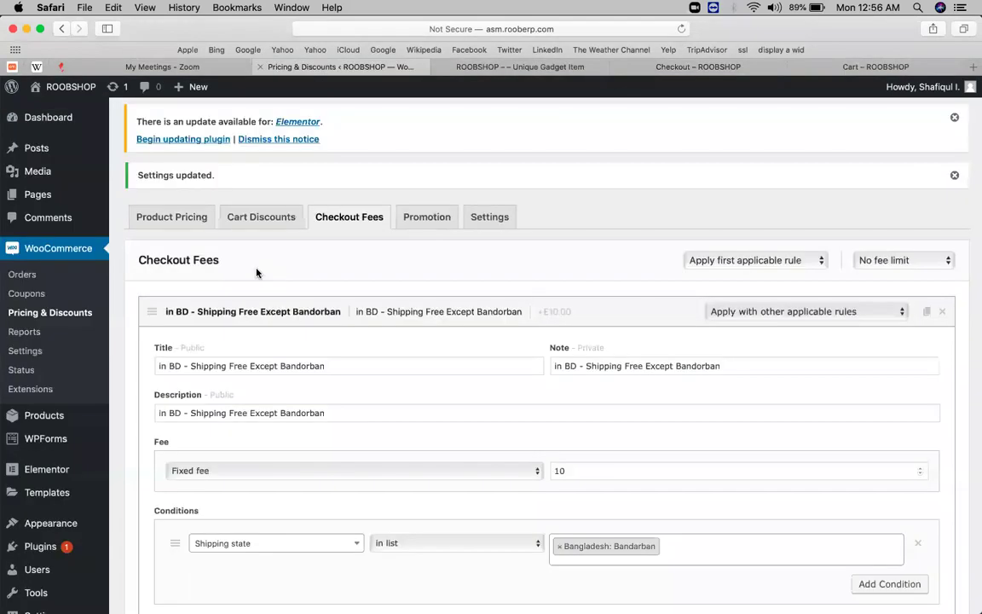
Step: Open the product pricing rule "Buy 3 Laptop Asus i7 - get $50 Discount" and review its settings and the available discount limit options
{"action": "left_click", "coordinate": [186, 210]}
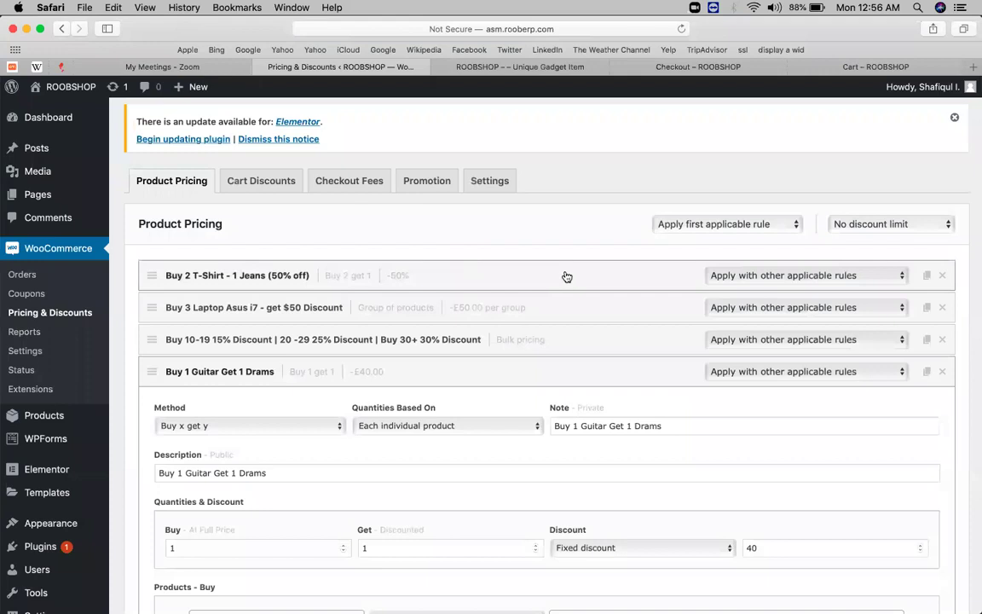
{"action": "left_click", "coordinate": [620, 306]}
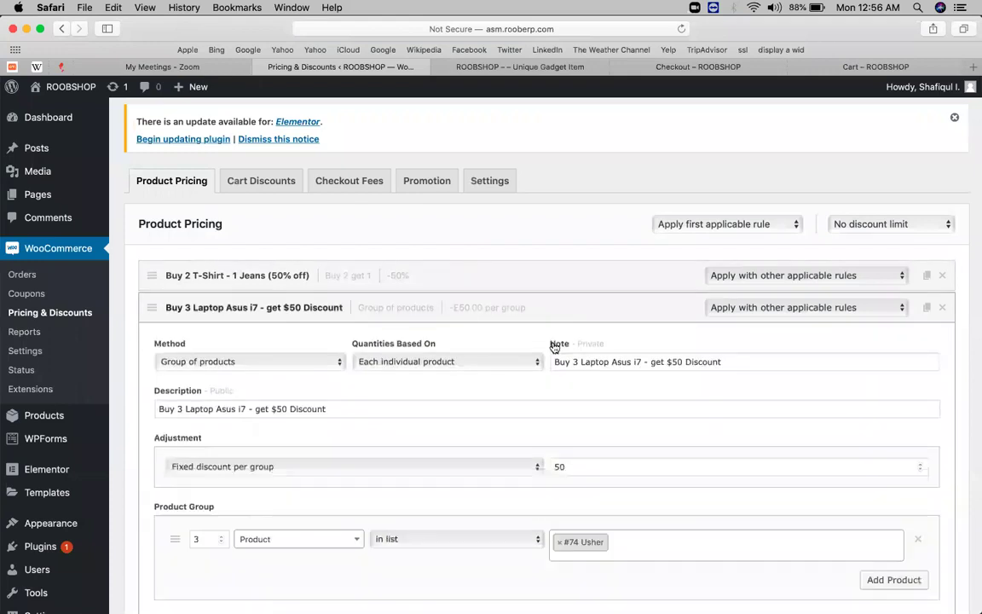
{"action": "scroll", "coordinate": [553, 346], "scroll_direction": "down", "scroll_amount": 3}
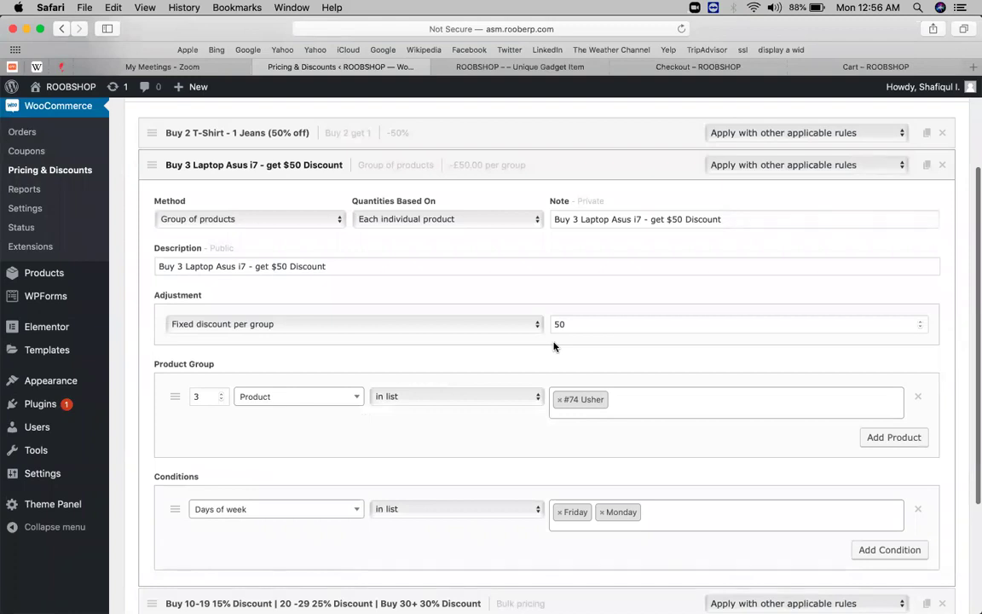
{"action": "scroll", "coordinate": [489, 391], "scroll_direction": "down", "scroll_amount": 2}
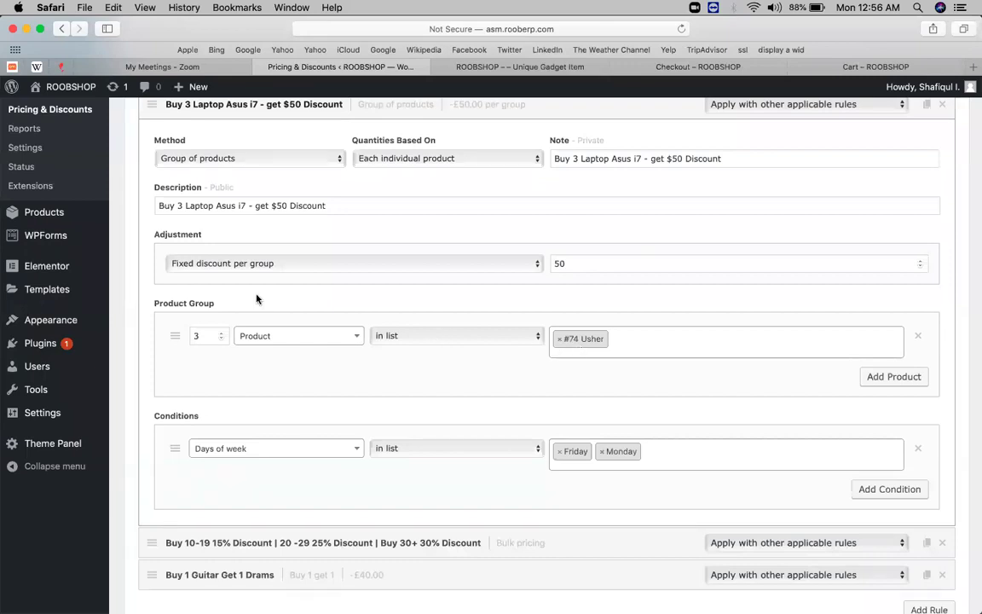
{"action": "scroll", "coordinate": [64, 385], "scroll_direction": "up", "scroll_amount": 3}
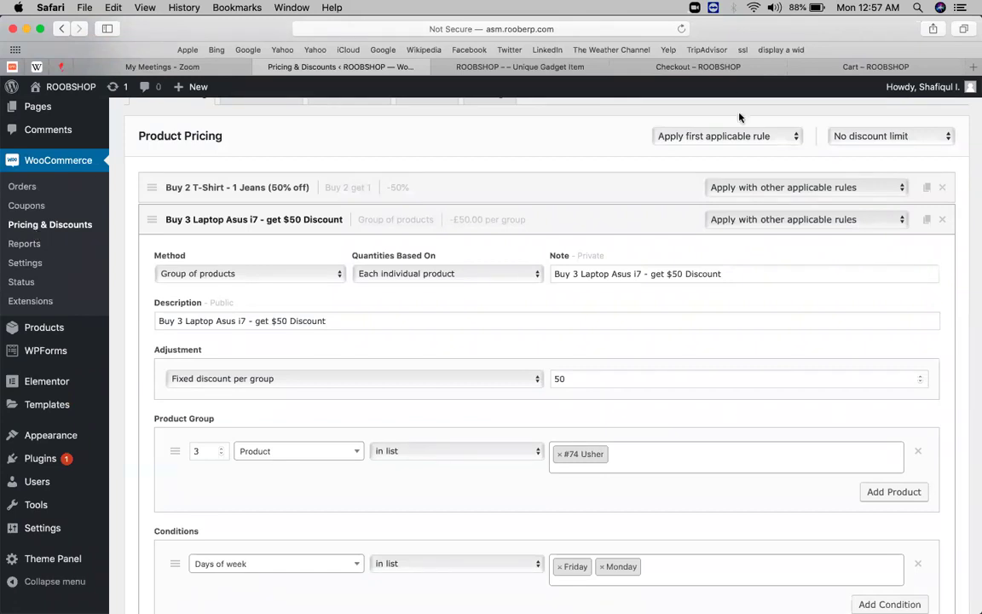
{"action": "left_click", "coordinate": [880, 138]}
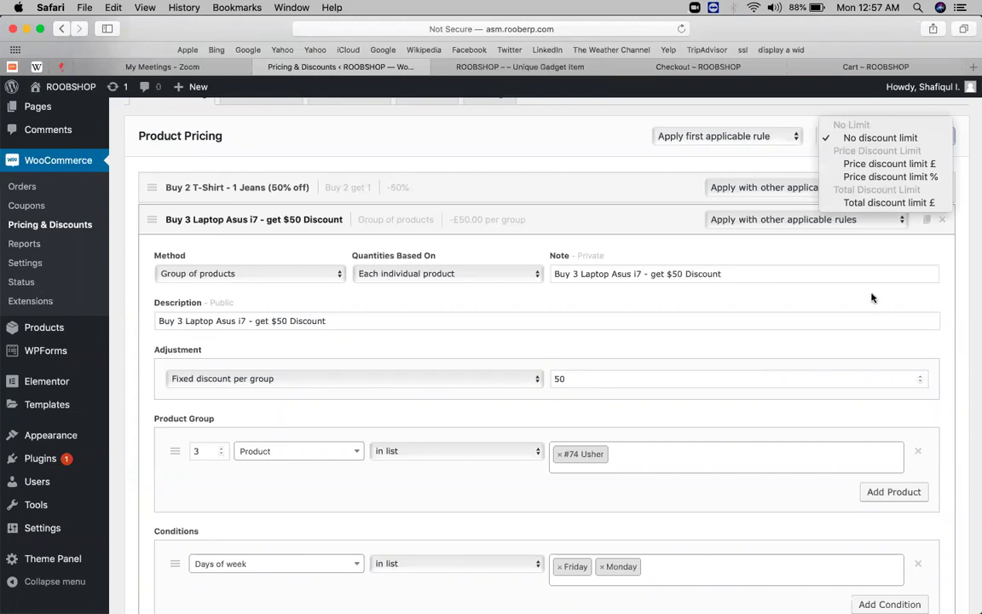
{"action": "left_click", "coordinate": [834, 238]}
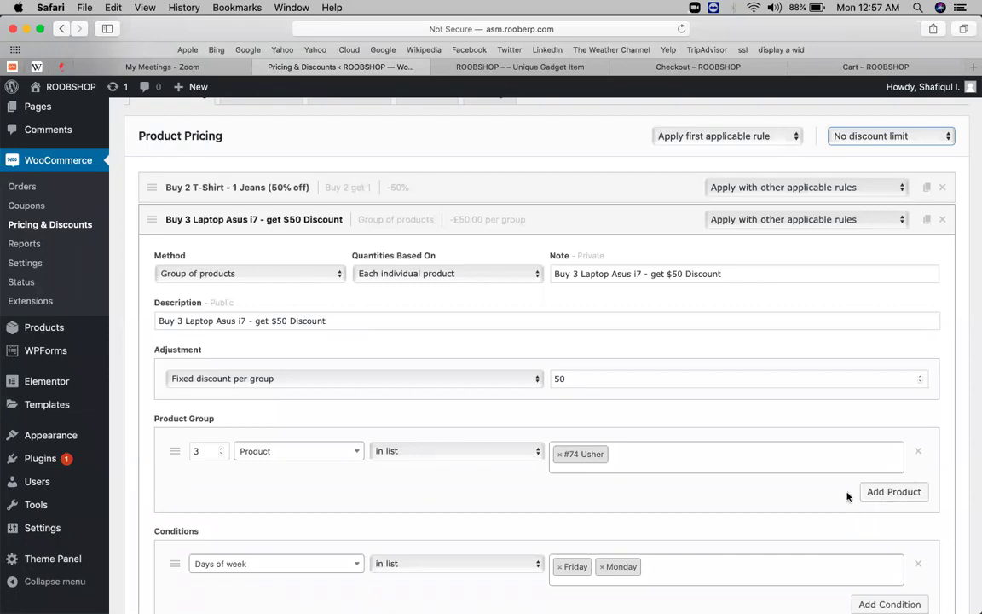
Step: Open the Usher product page in a separate browser tab and display it
{"action": "key", "text": "super+shift+t"}
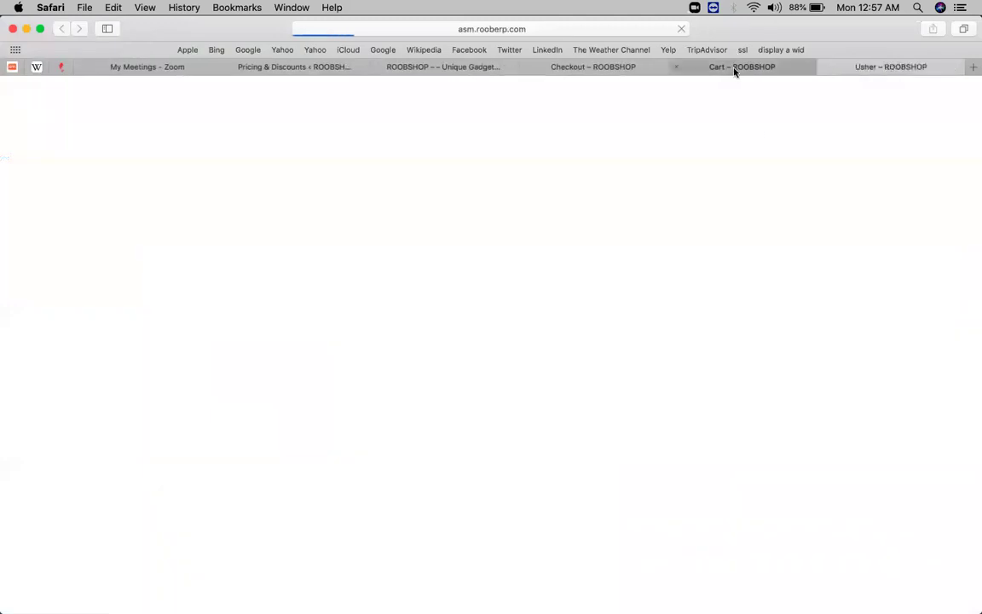
{"action": "left_click", "coordinate": [735, 68]}
{"action": "left_click", "coordinate": [627, 67]}
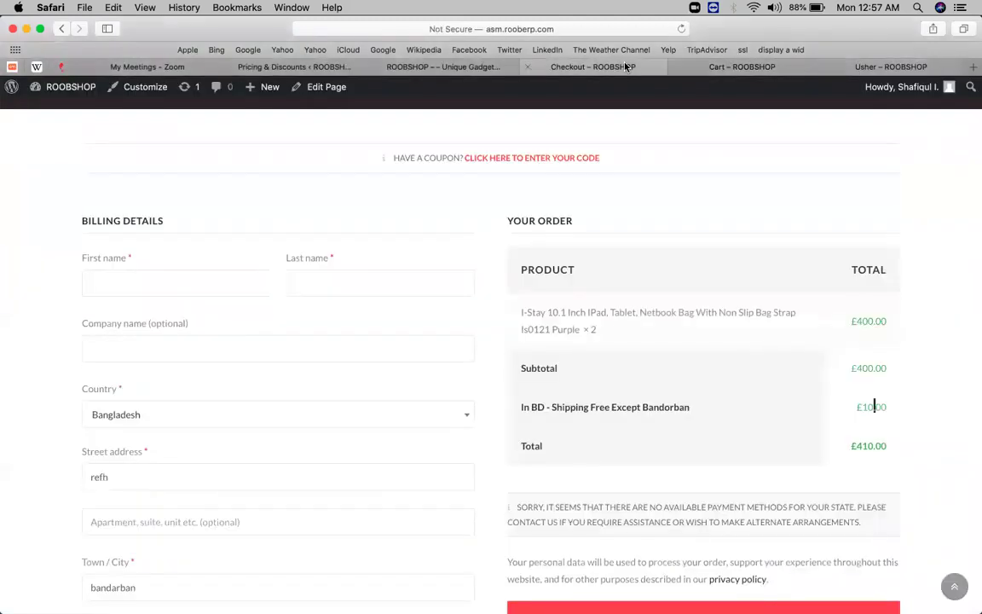
{"action": "left_click", "coordinate": [880, 67]}
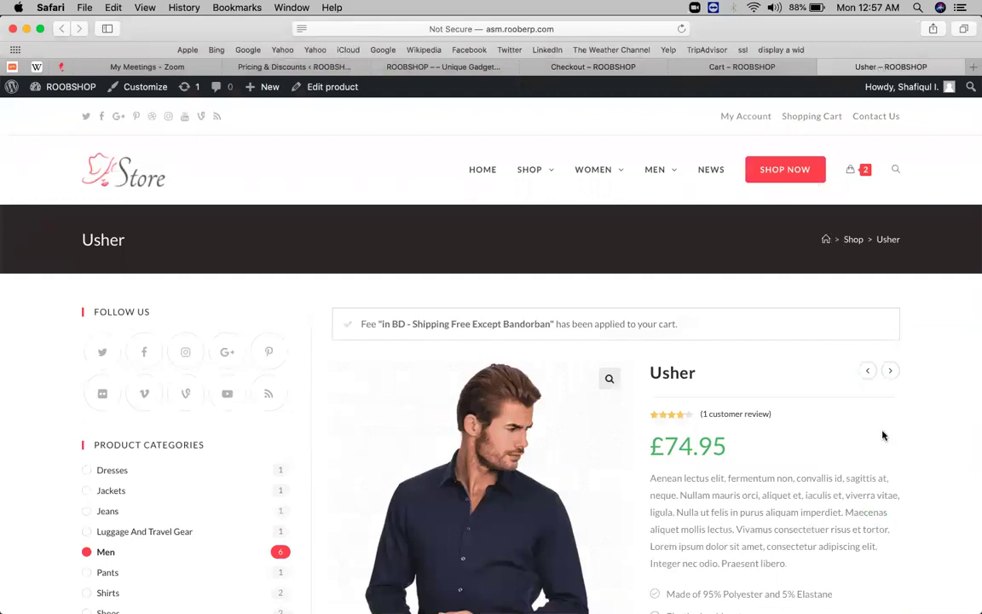
Step: In the Buy 3 Laptop Asus i7 pricing rule, change the days-of-week condition to a Date condition from 2019-09-07
{"action": "left_click", "coordinate": [332, 69]}
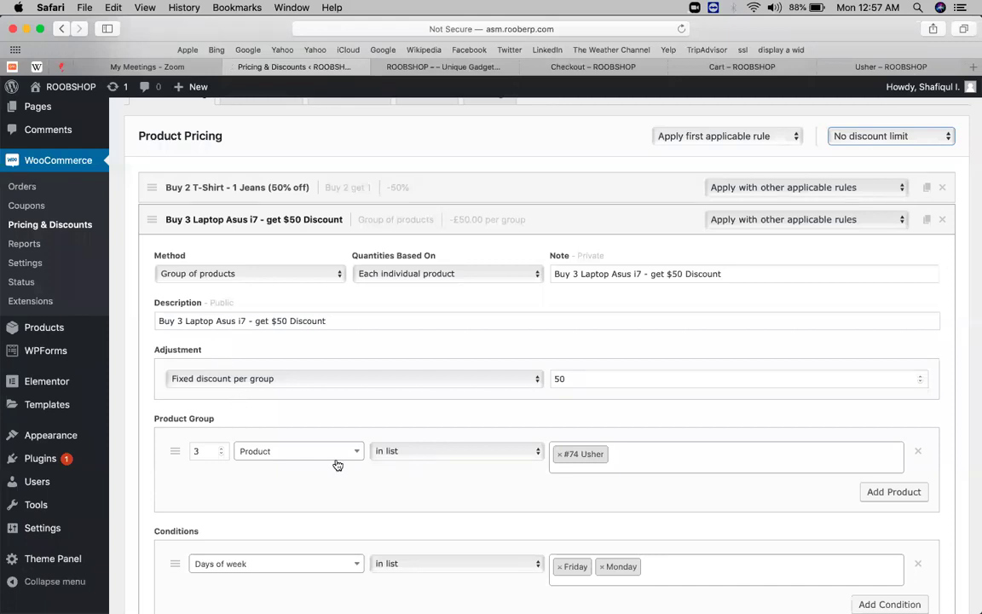
{"action": "scroll", "coordinate": [434, 467], "scroll_direction": "down", "scroll_amount": 2}
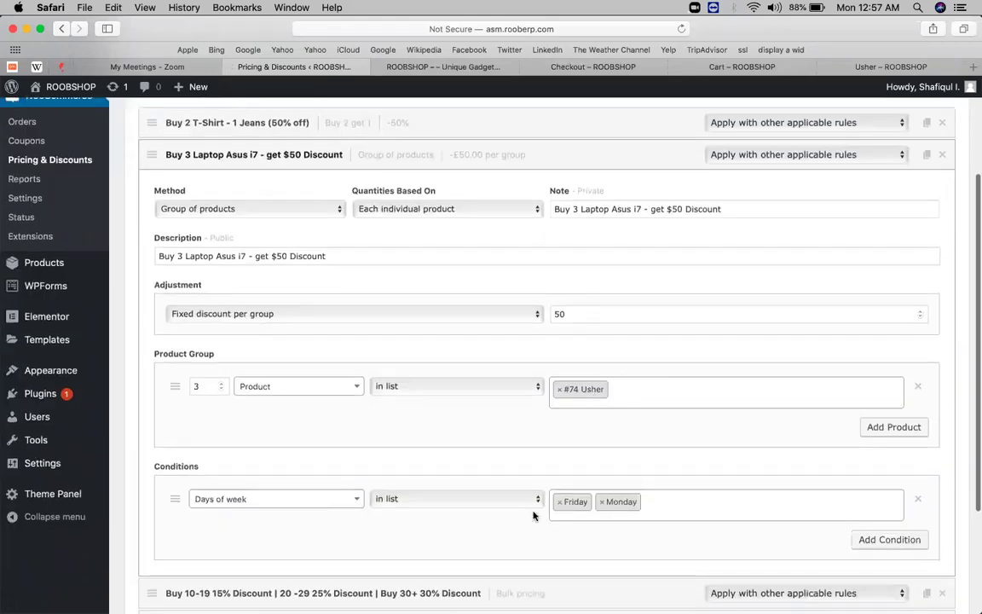
{"action": "left_click", "coordinate": [347, 499]}
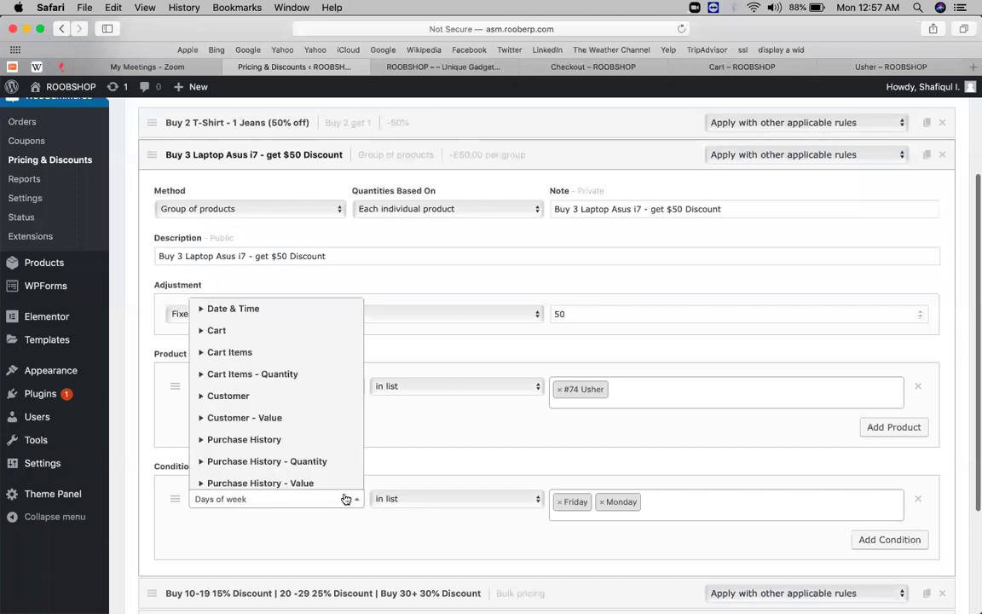
{"action": "left_click", "coordinate": [281, 308]}
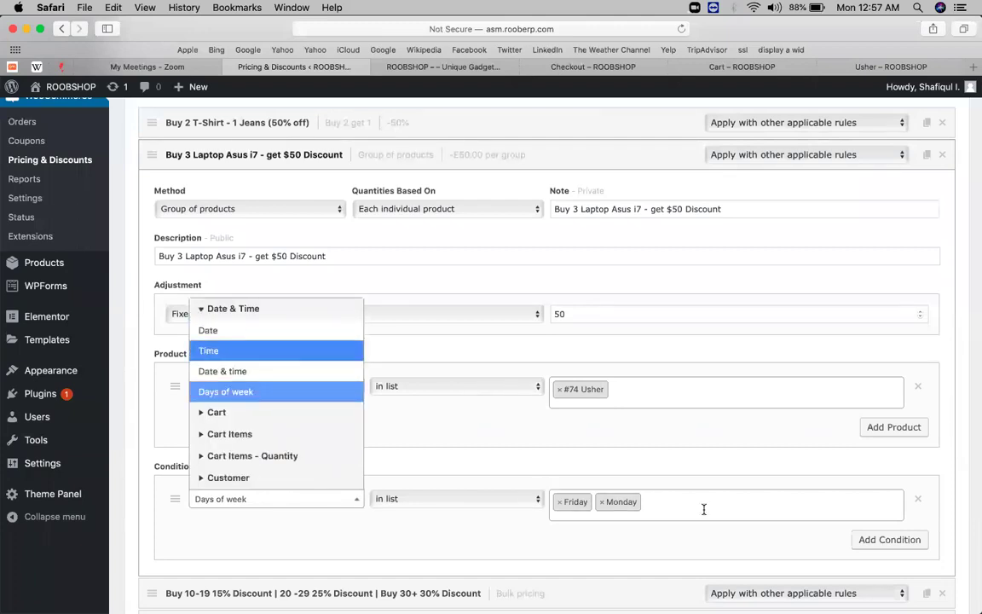
{"action": "left_click", "coordinate": [679, 491]}
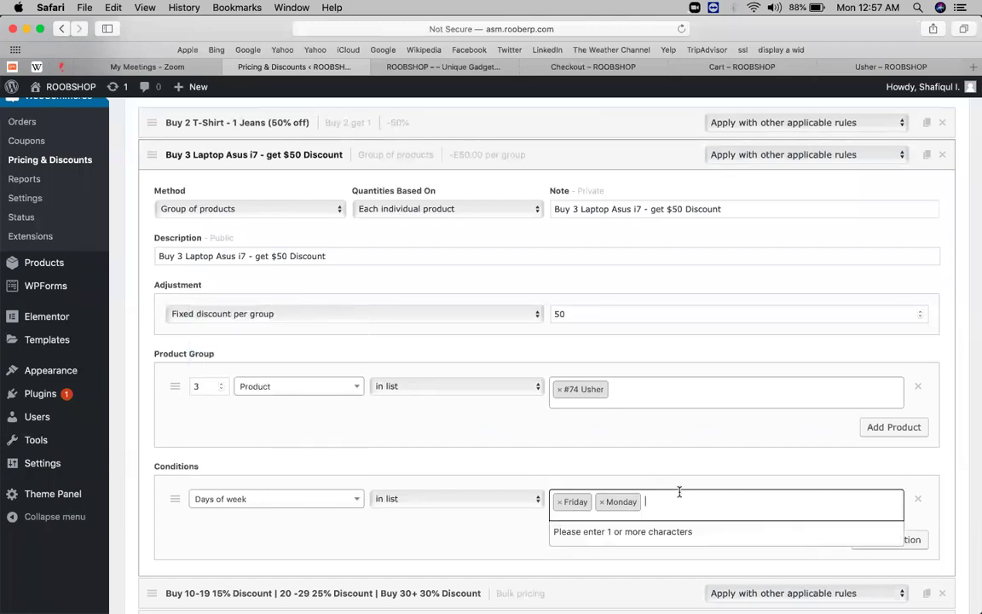
{"action": "left_click", "coordinate": [269, 501]}
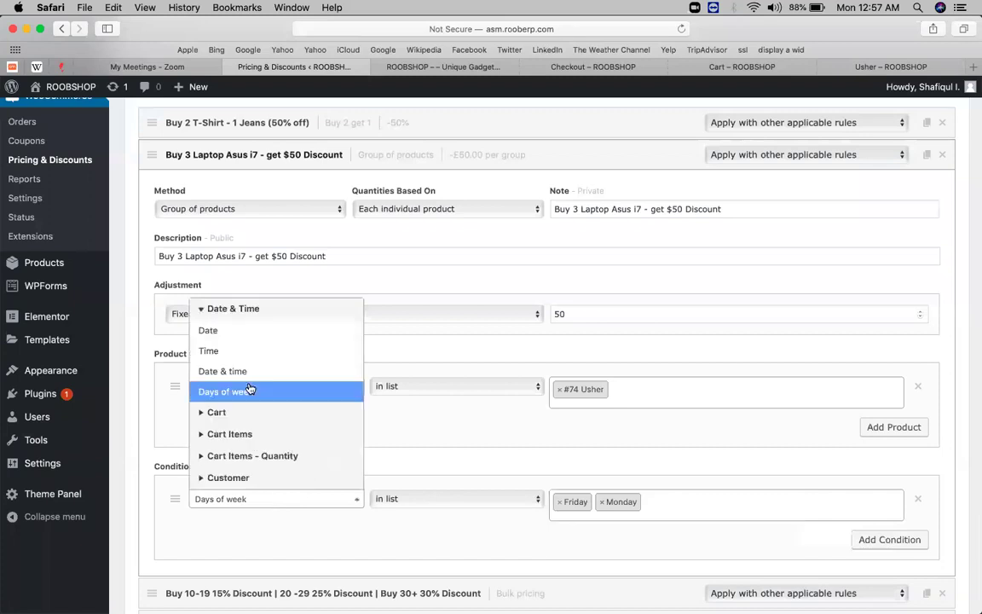
{"action": "left_click", "coordinate": [227, 339]}
{"action": "left_click", "coordinate": [594, 497]}
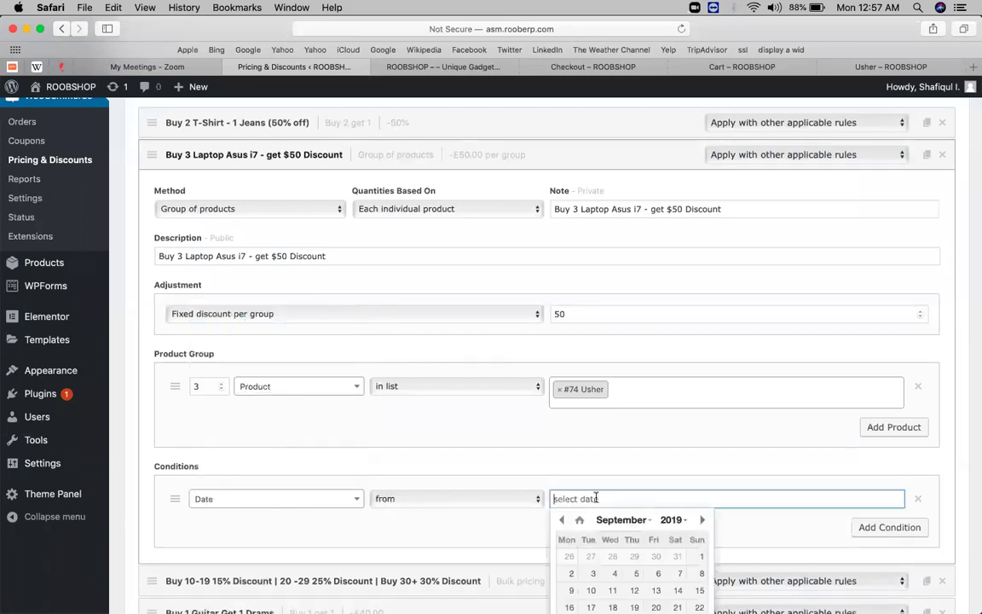
{"action": "scroll", "coordinate": [587, 495], "scroll_direction": "down", "scroll_amount": 3}
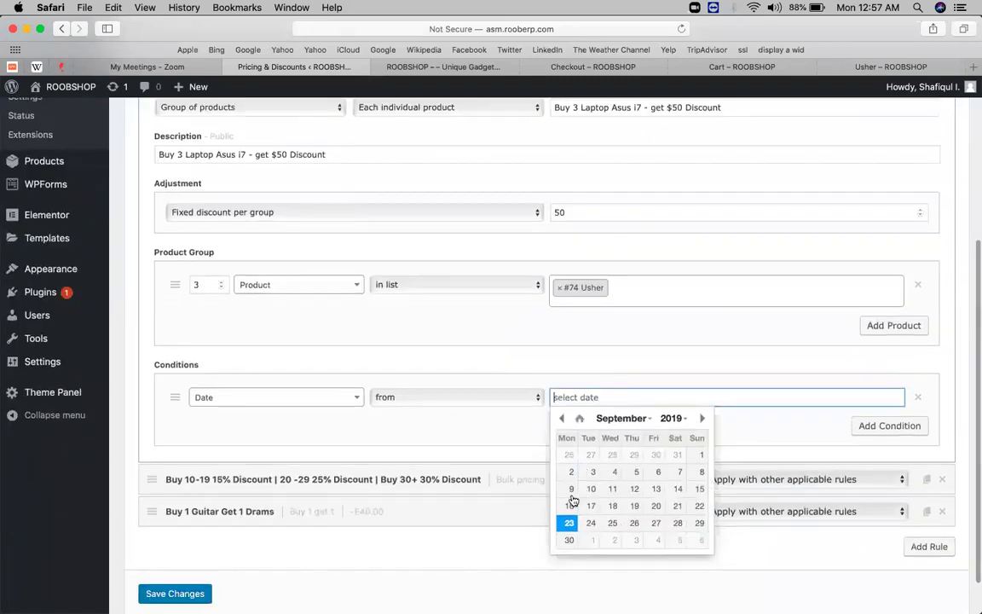
{"action": "left_click", "coordinate": [679, 472]}
Step: Add a second Date condition to the rule, ending on 2019-11-08, and save the product pricing changes
{"action": "scroll", "coordinate": [767, 367], "scroll_direction": "down", "scroll_amount": 2}
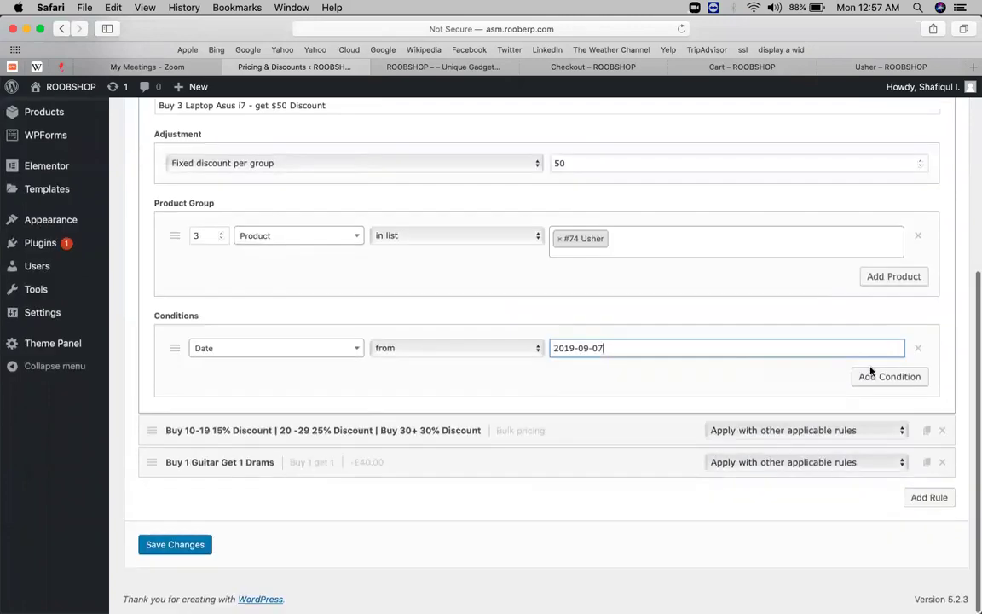
{"action": "left_click", "coordinate": [869, 376]}
{"action": "left_click", "coordinate": [674, 373]}
{"action": "left_click", "coordinate": [491, 375]}
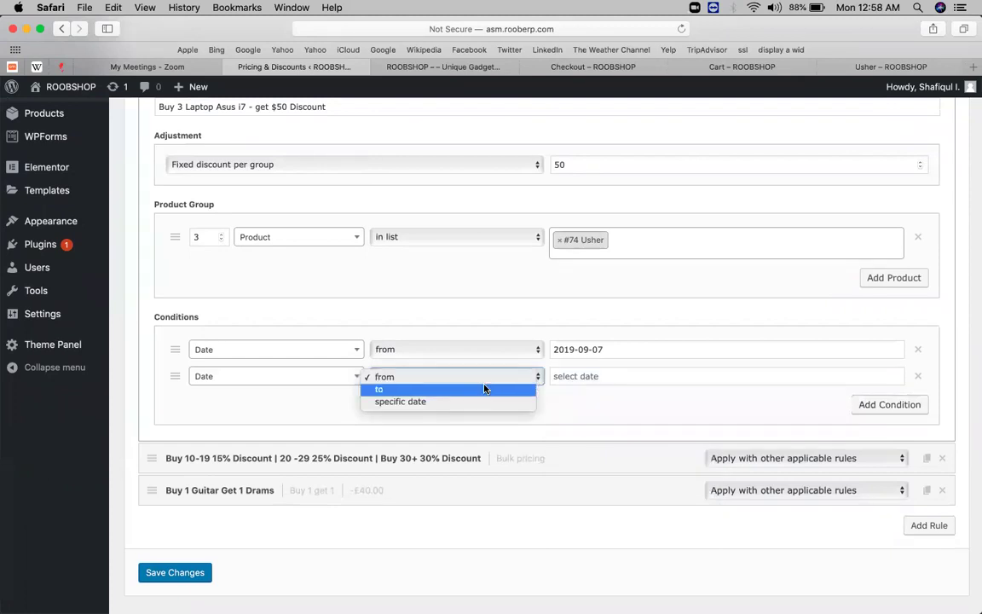
{"action": "left_click", "coordinate": [484, 388]}
{"action": "left_click", "coordinate": [618, 376]}
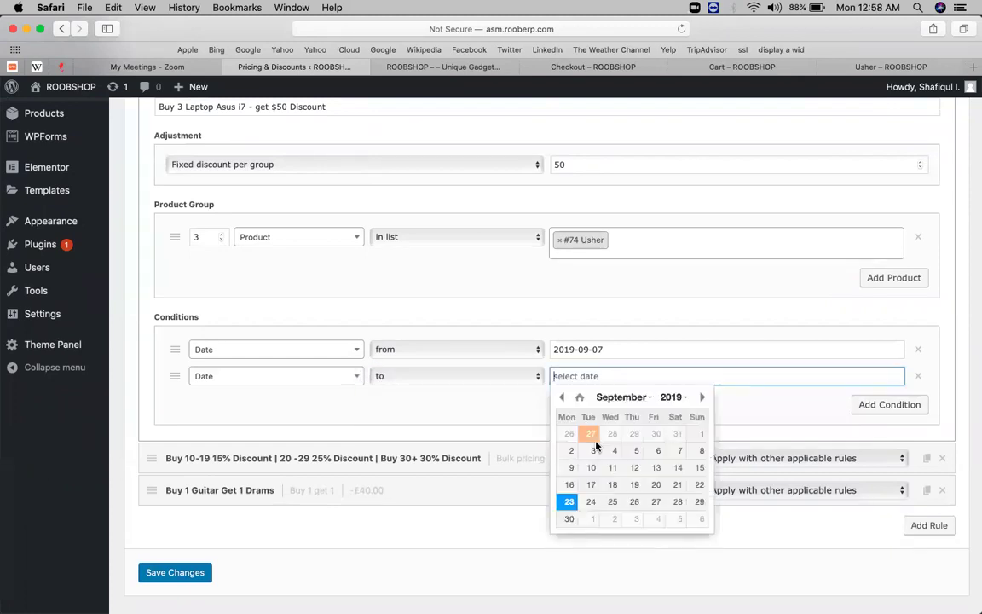
{"action": "left_click", "coordinate": [702, 397]}
{"action": "left_click", "coordinate": [701, 397]}
{"action": "left_click", "coordinate": [654, 450]}
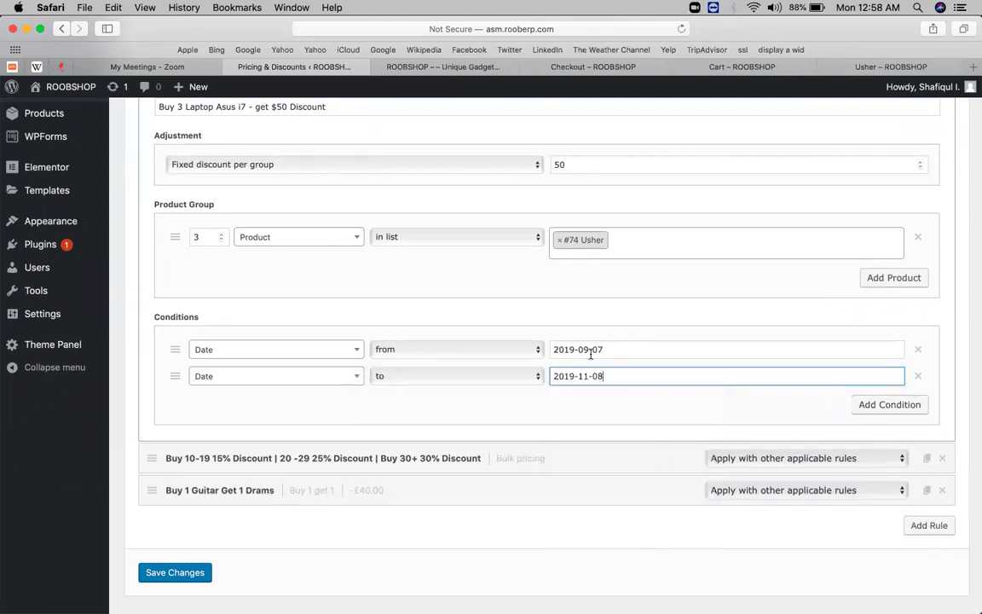
{"action": "left_click", "coordinate": [198, 572]}
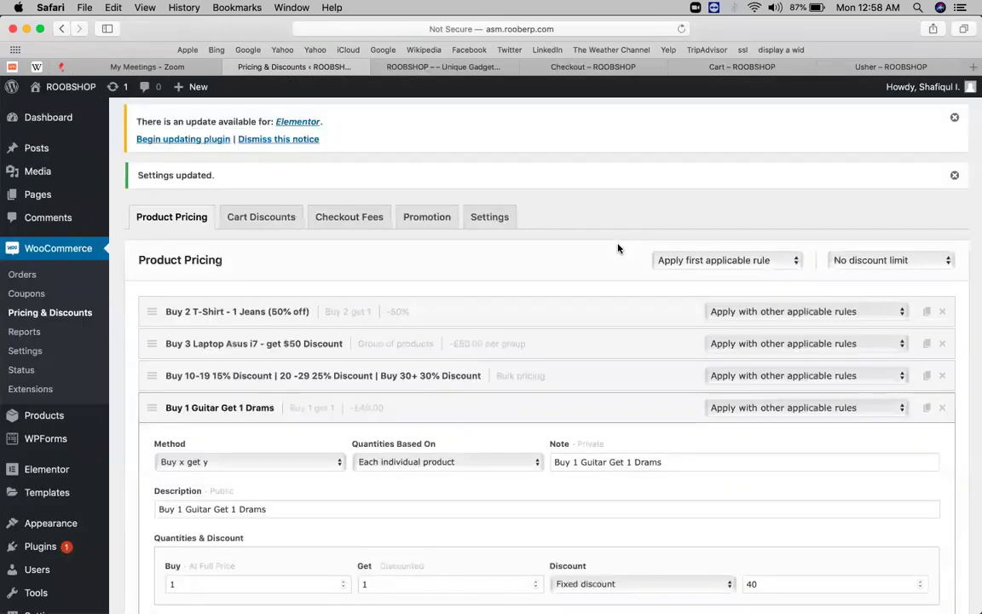
Step: Reopen the saved Buy 3 Laptop Asus i7 rule and review its product group, discount and date conditions
{"action": "scroll", "coordinate": [498, 340], "scroll_direction": "down", "scroll_amount": 5}
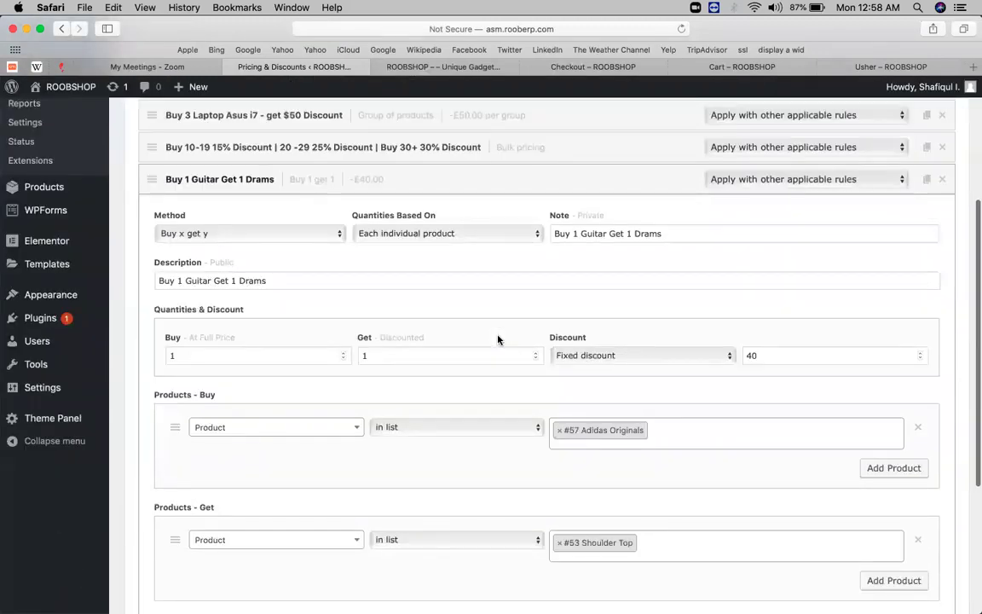
{"action": "scroll", "coordinate": [498, 339], "scroll_direction": "up", "scroll_amount": 3}
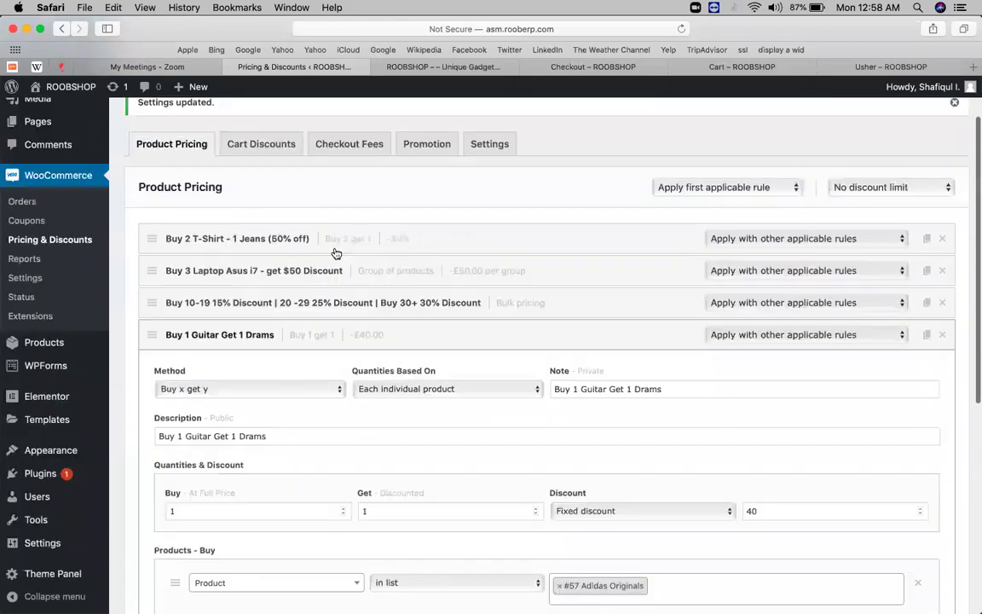
{"action": "left_click", "coordinate": [265, 274]}
{"action": "scroll", "coordinate": [545, 358], "scroll_direction": "down", "scroll_amount": 2}
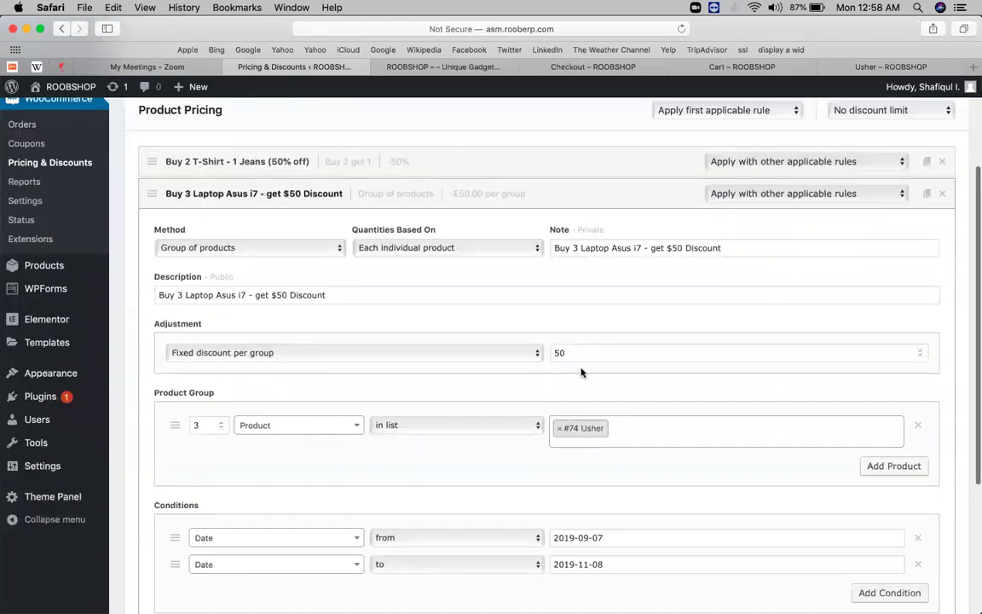
{"action": "scroll", "coordinate": [514, 384], "scroll_direction": "down", "scroll_amount": 3}
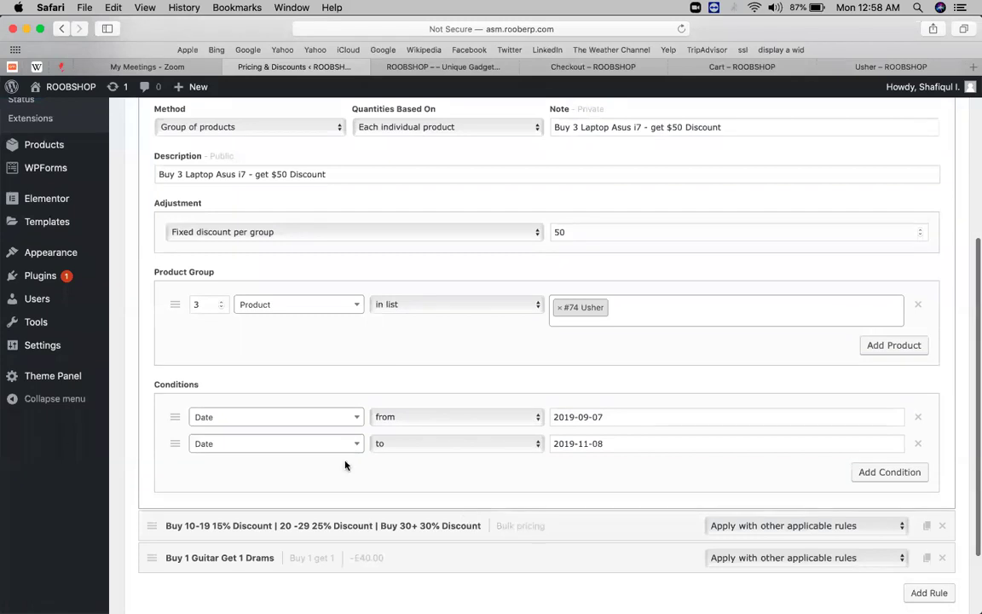
{"action": "scroll", "coordinate": [460, 412], "scroll_direction": "up", "scroll_amount": 3}
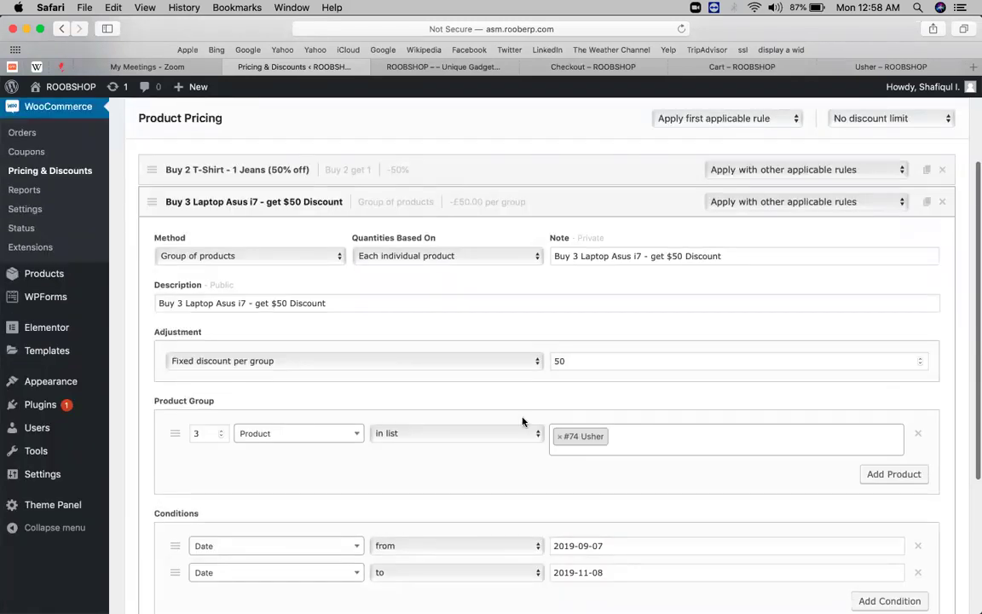
Step: Reload the Usher product page, set the quantity to 3 and check the discounted price
{"action": "left_click", "coordinate": [925, 67]}
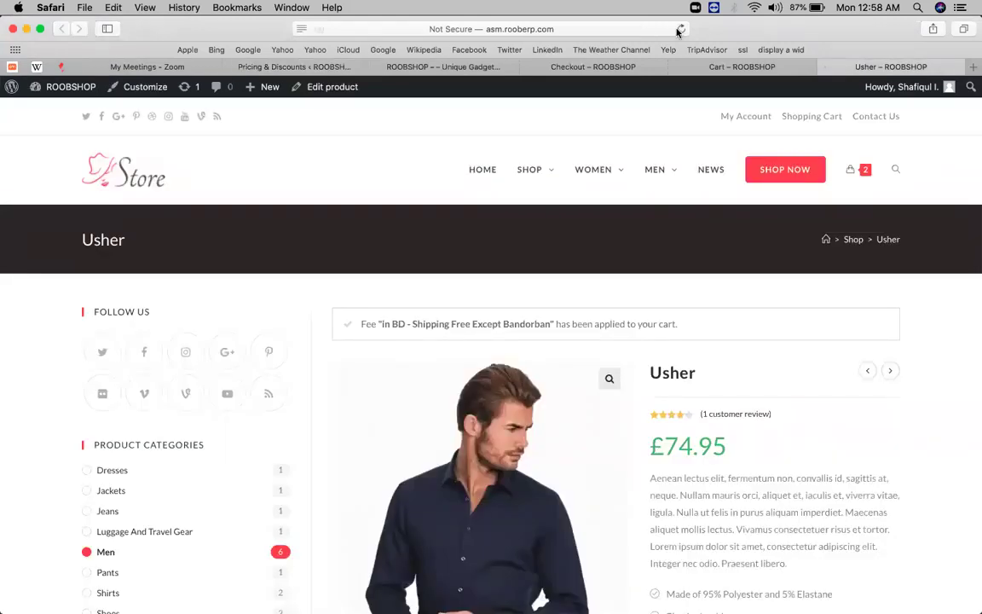
{"action": "left_click", "coordinate": [680, 29]}
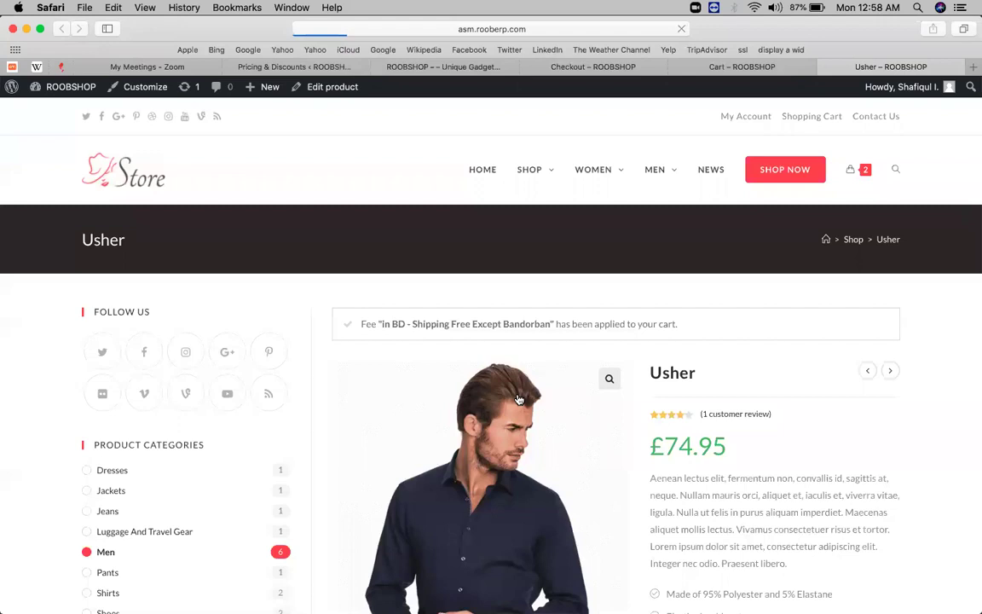
{"action": "scroll", "coordinate": [538, 333], "scroll_direction": "down", "scroll_amount": 4}
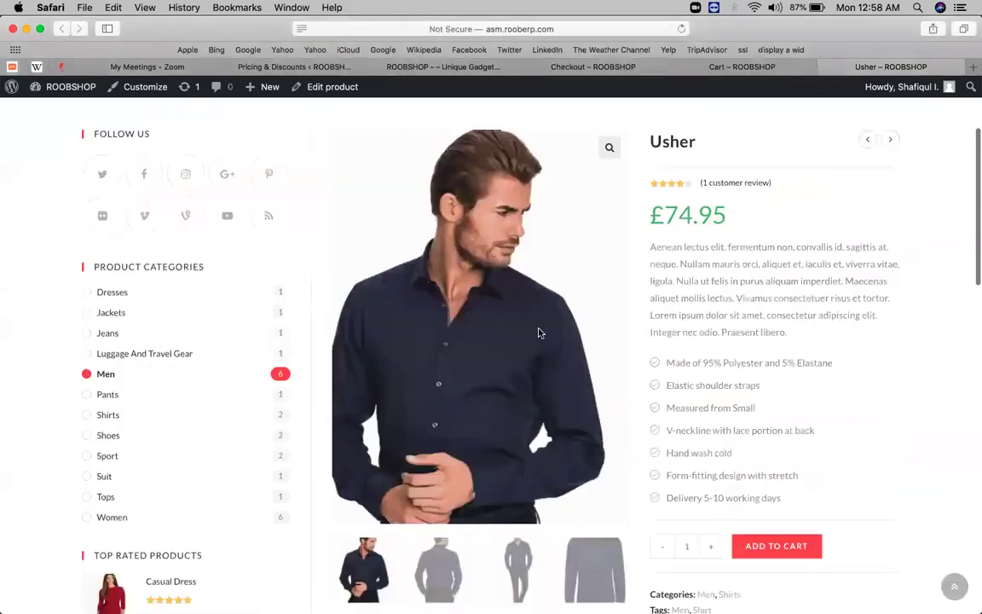
{"action": "scroll", "coordinate": [703, 379], "scroll_direction": "down", "scroll_amount": 4}
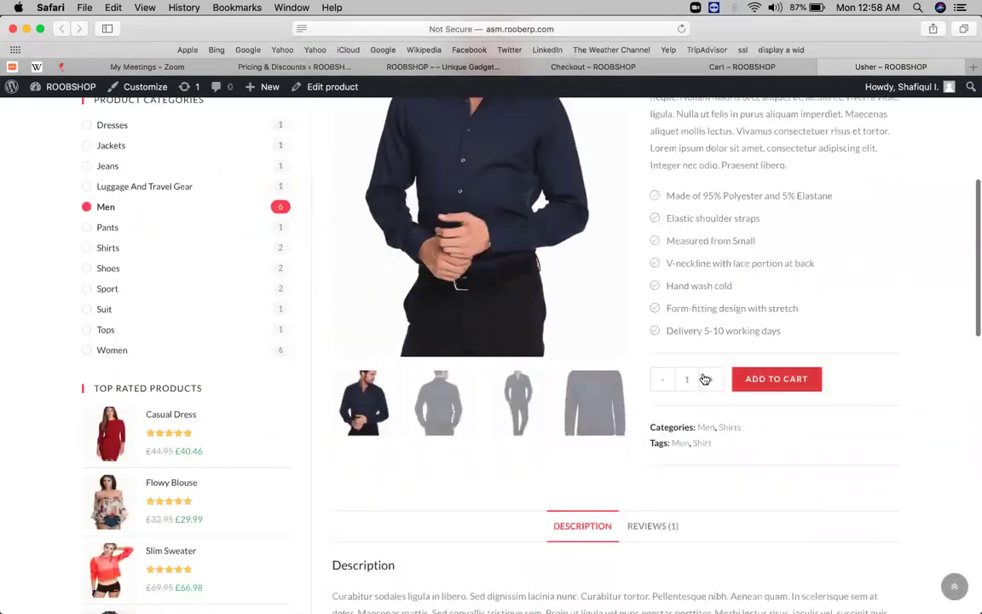
{"action": "left_click", "coordinate": [708, 379]}
{"action": "left_click", "coordinate": [707, 380]}
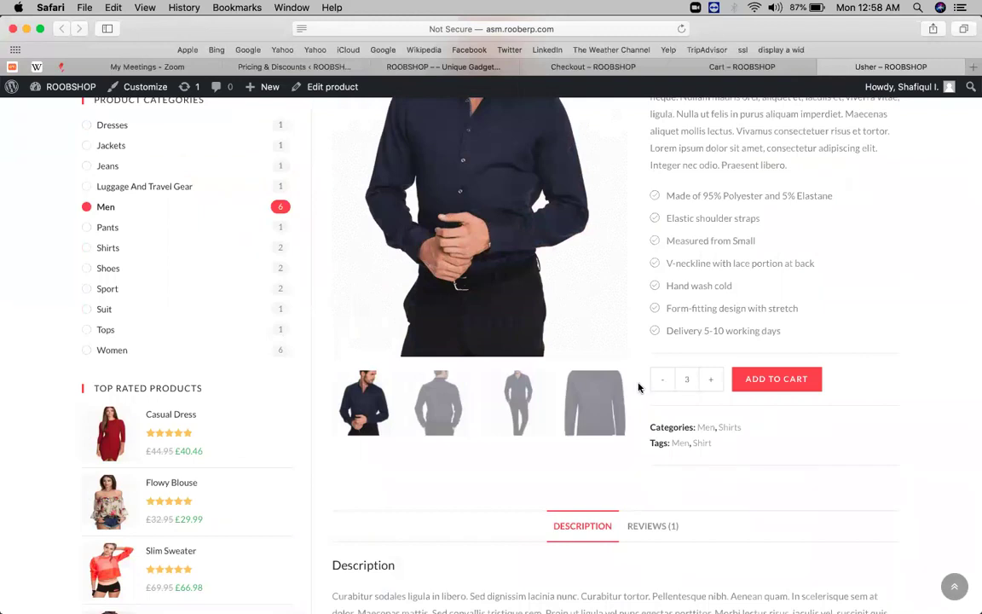
{"action": "scroll", "coordinate": [638, 388], "scroll_direction": "up", "scroll_amount": 7}
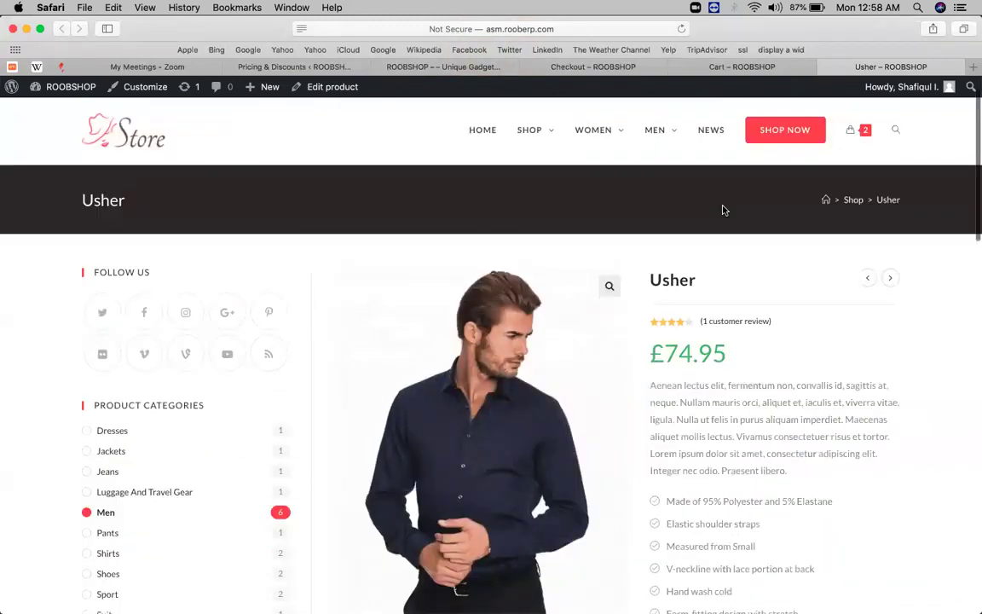
{"action": "scroll", "coordinate": [723, 209], "scroll_direction": "down", "scroll_amount": 3}
{"action": "scroll", "coordinate": [724, 238], "scroll_direction": "down", "scroll_amount": 1}
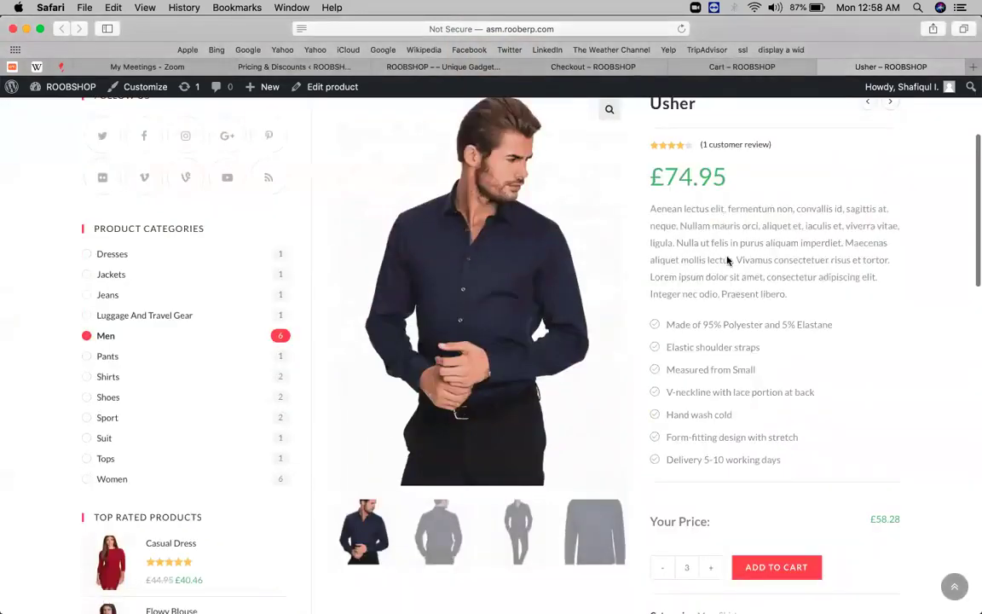
Step: Open the shopping cart and remove the purple i-stay 10.1 inch tablet bag from it
{"action": "scroll", "coordinate": [729, 290], "scroll_direction": "down", "scroll_amount": 6}
{"action": "left_click", "coordinate": [746, 225]}
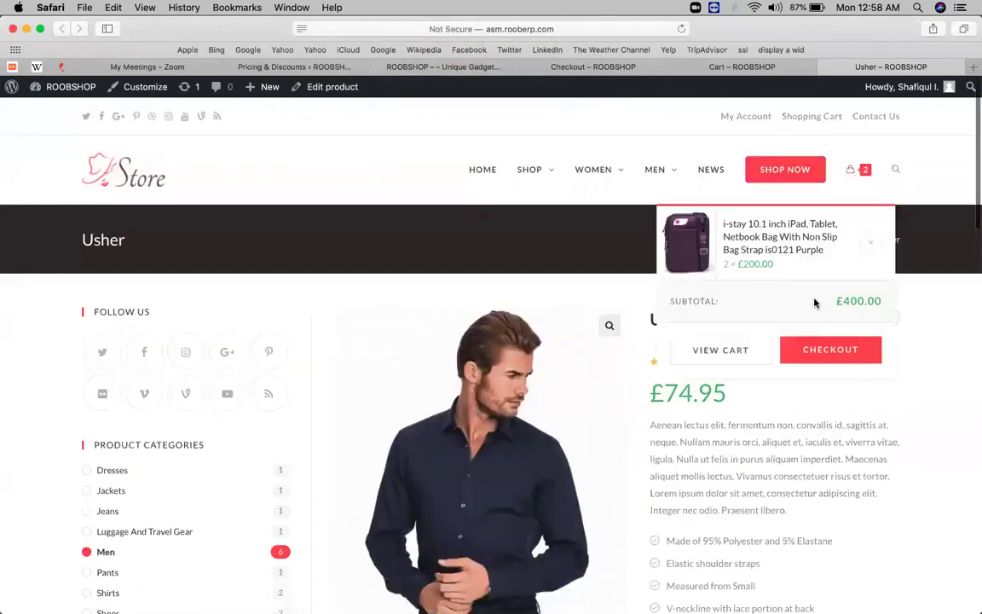
{"action": "left_click", "coordinate": [721, 350]}
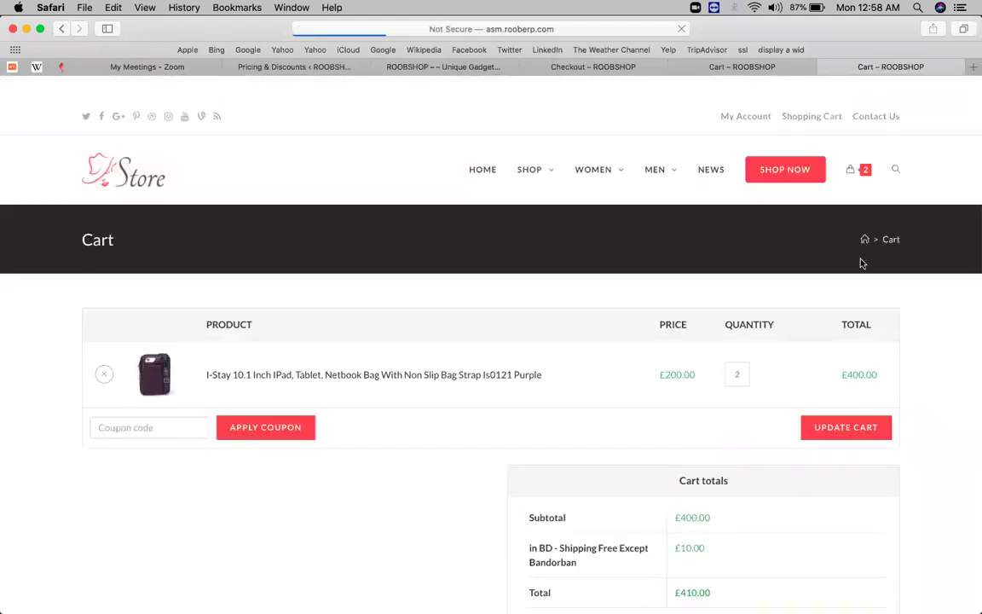
{"action": "left_click", "coordinate": [104, 372]}
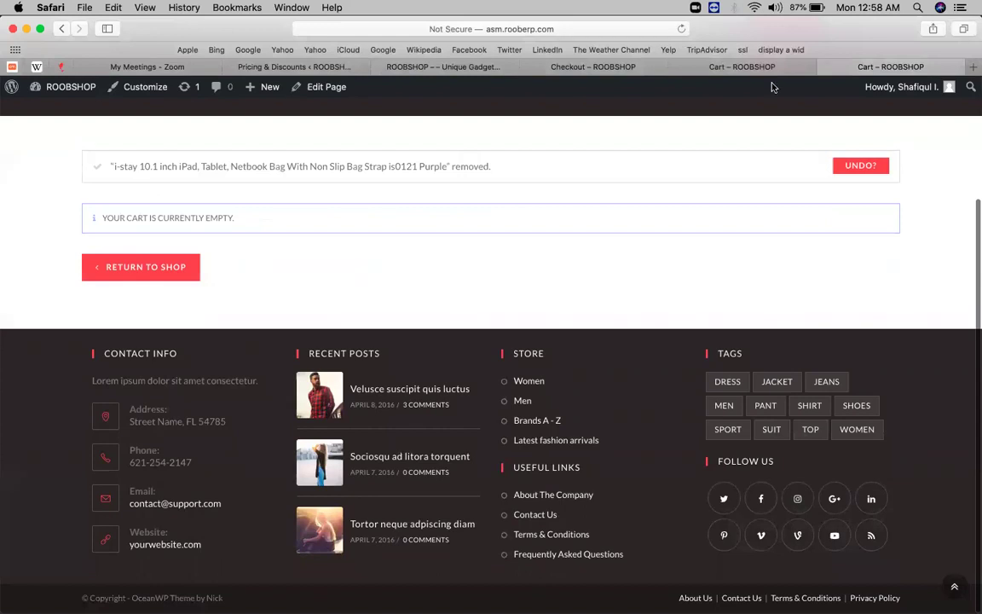
{"action": "scroll", "coordinate": [773, 87], "scroll_direction": "up", "scroll_amount": 4}
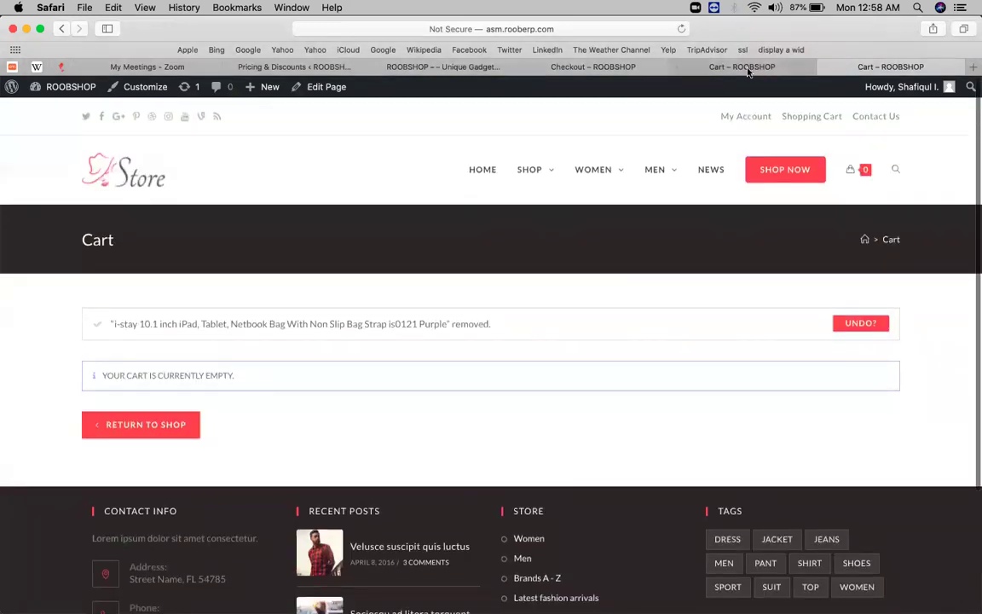
Step: Open the Usher product page in a new tab and close the two old Cart tabs
{"action": "left_click", "coordinate": [748, 68]}
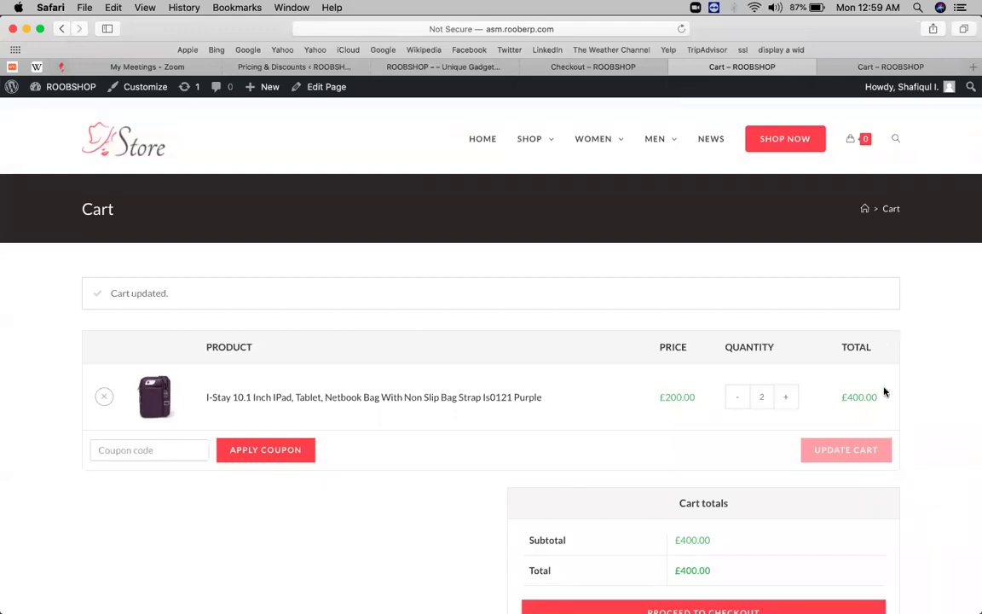
{"action": "key", "text": "super+t"}
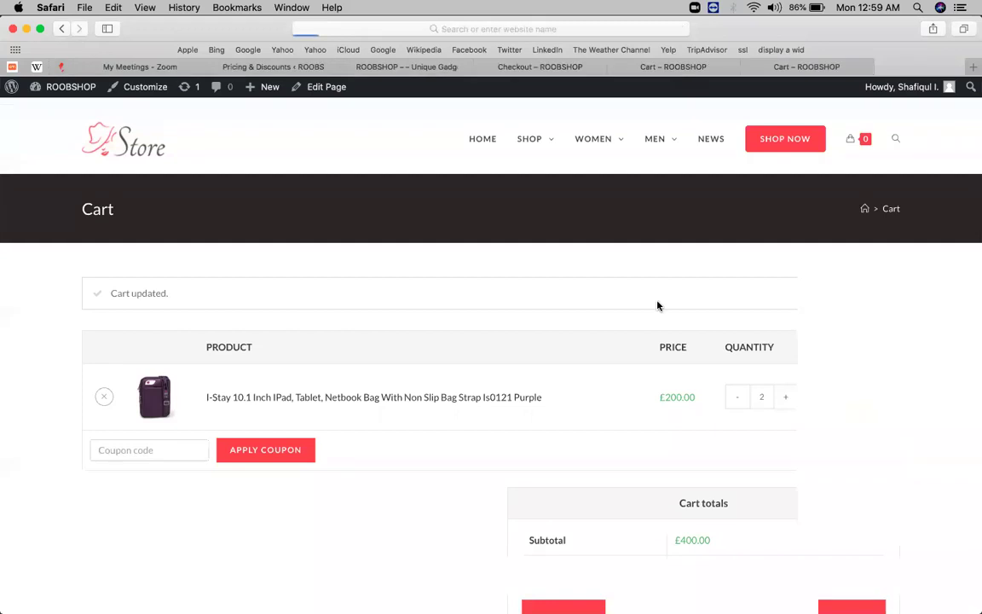
{"action": "key", "text": "Return"}
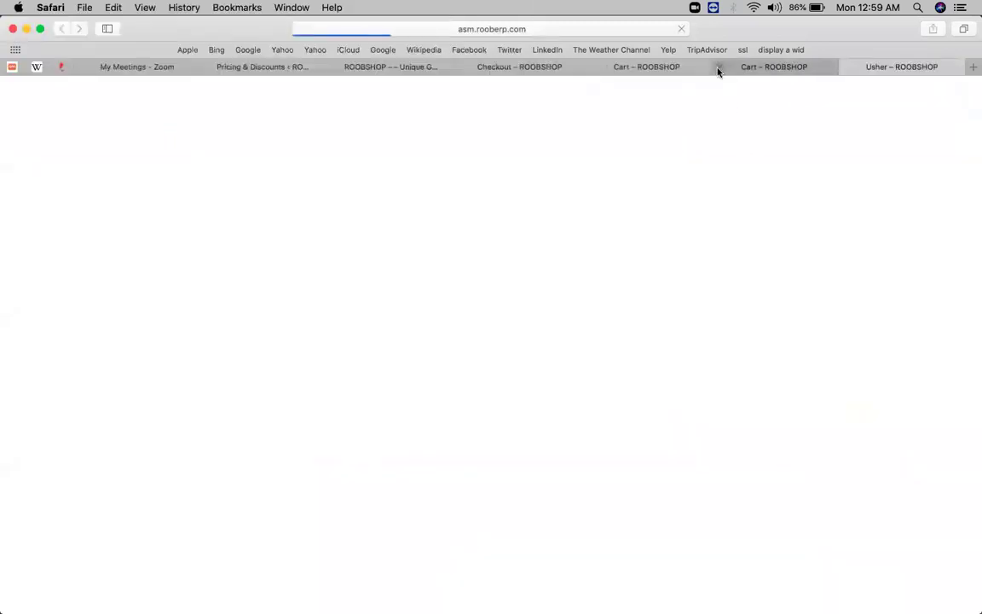
{"action": "left_click", "coordinate": [718, 68]}
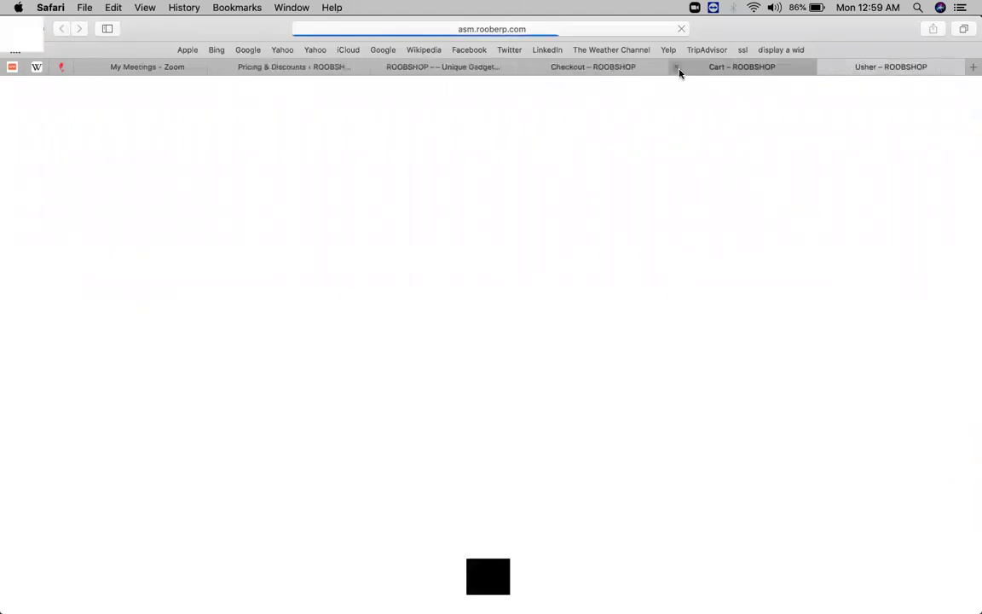
{"action": "left_click", "coordinate": [676, 67]}
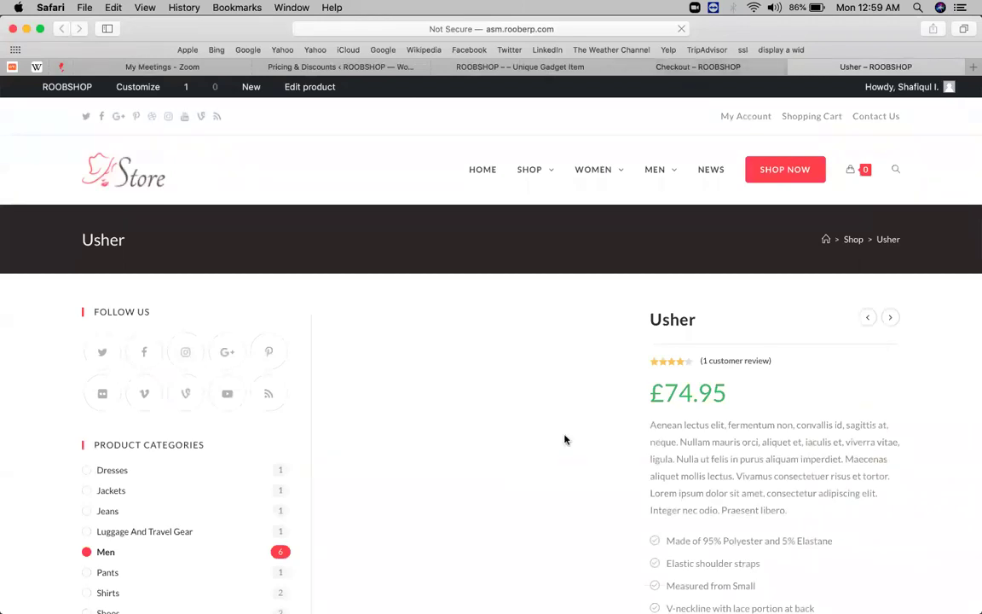
Step: Set the Usher shirt's quantity to 3 and add it to the cart
{"action": "scroll", "coordinate": [565, 439], "scroll_direction": "down", "scroll_amount": 5}
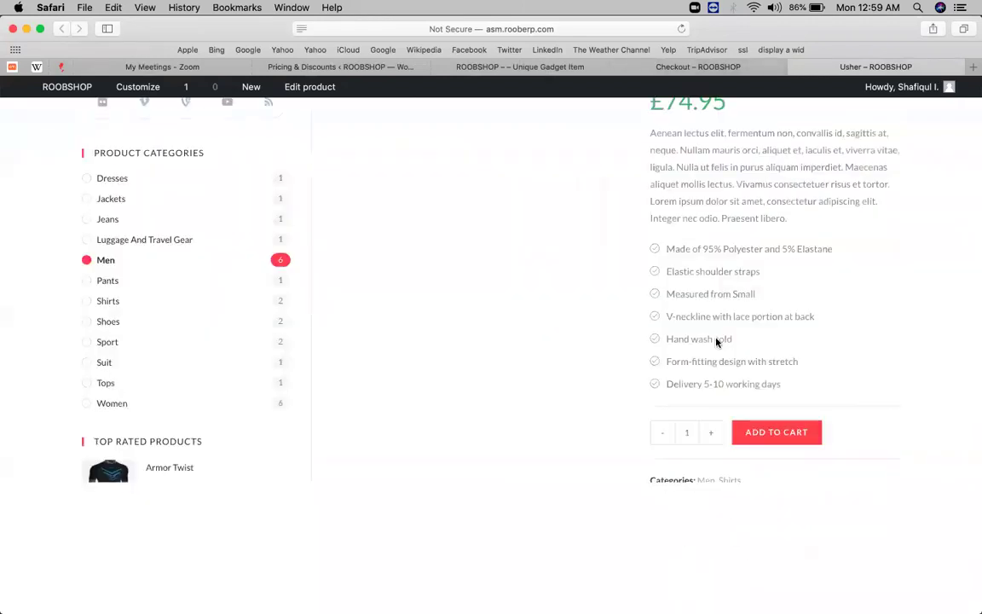
{"action": "scroll", "coordinate": [712, 341], "scroll_direction": "down", "scroll_amount": 1}
{"action": "left_click", "coordinate": [710, 341]}
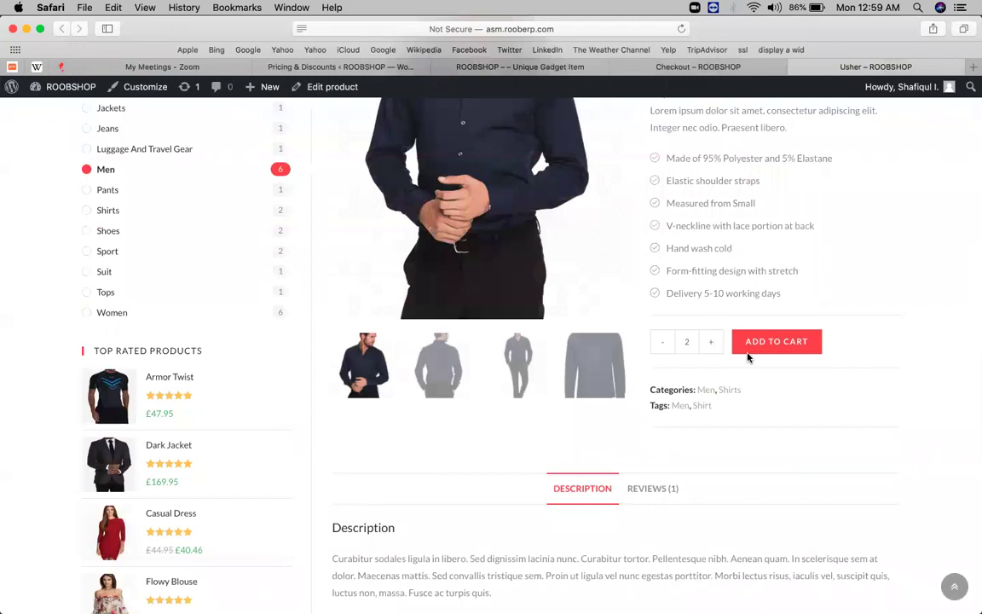
{"action": "left_click", "coordinate": [712, 342]}
{"action": "scroll", "coordinate": [748, 389], "scroll_direction": "up", "scroll_amount": 5}
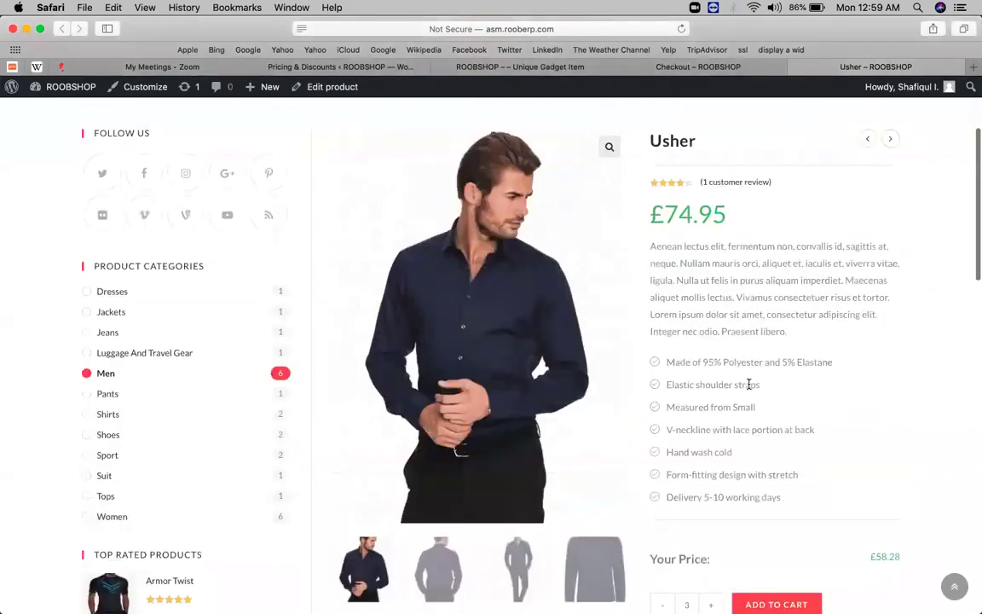
{"action": "scroll", "coordinate": [805, 399], "scroll_direction": "down", "scroll_amount": 5}
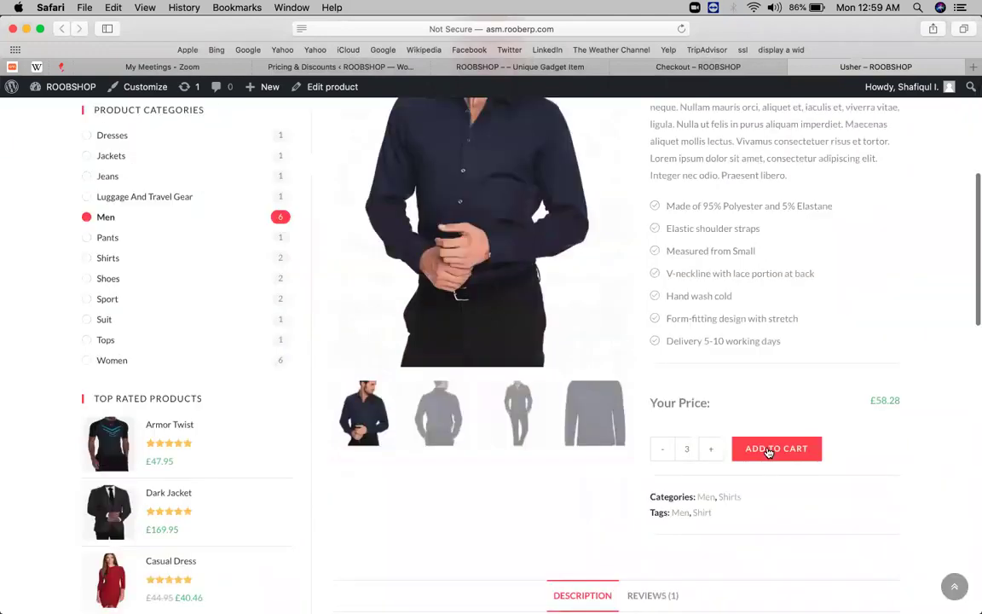
{"action": "left_click", "coordinate": [767, 448]}
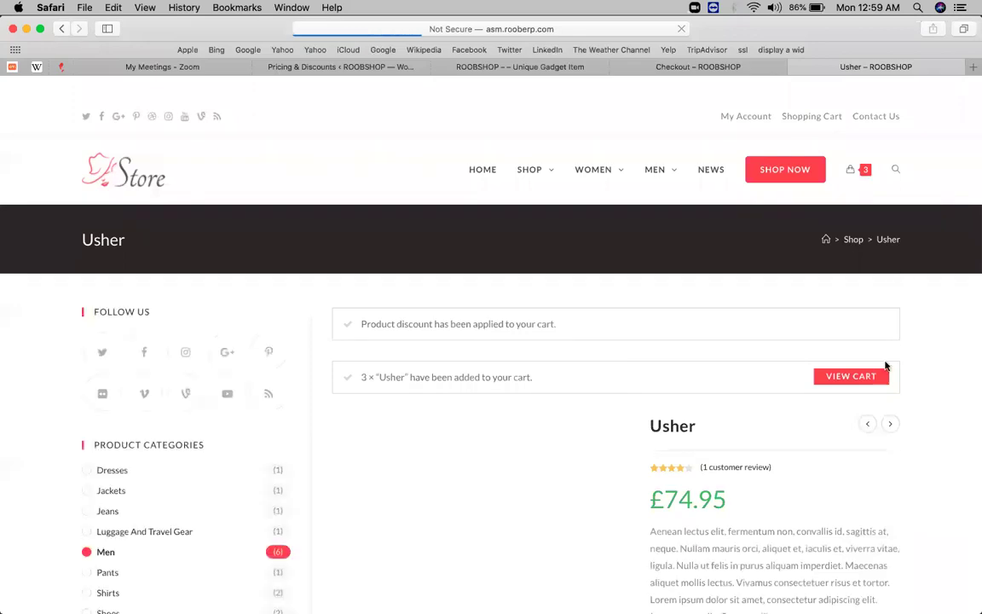
Step: Check the product discount notice, then view the cart and review the Usher price, cart totals and amount saved
{"action": "left_click_drag", "start_coordinate": [387, 324], "coordinate": [561, 323]}
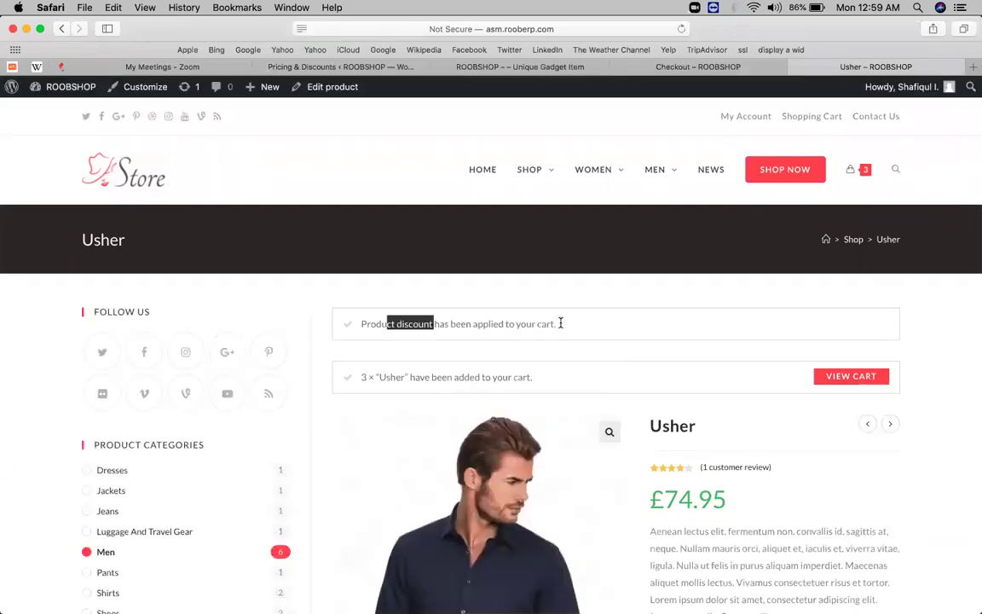
{"action": "mouse_move", "coordinate": [848, 181]}
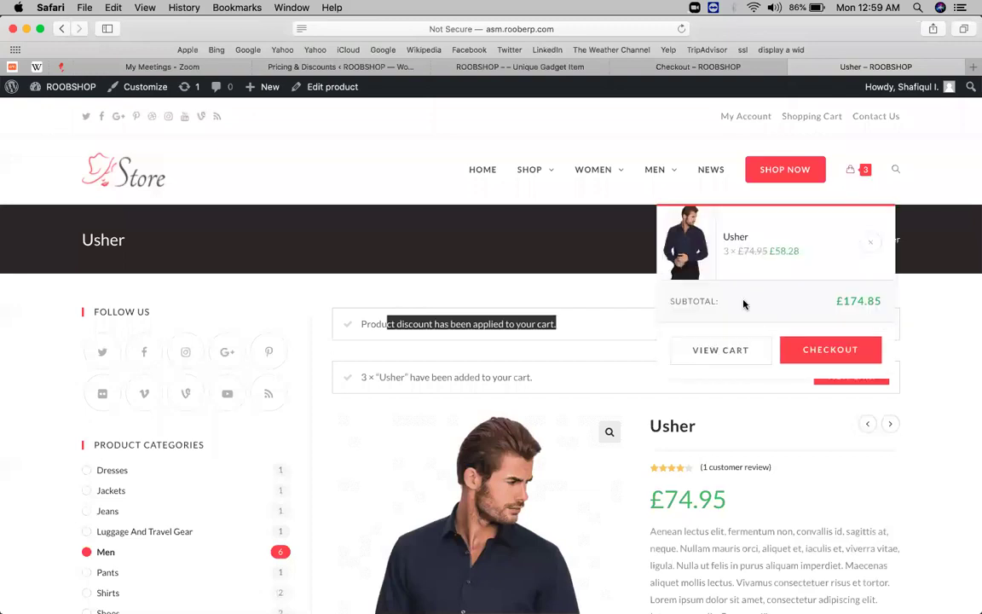
{"action": "left_click", "coordinate": [711, 351]}
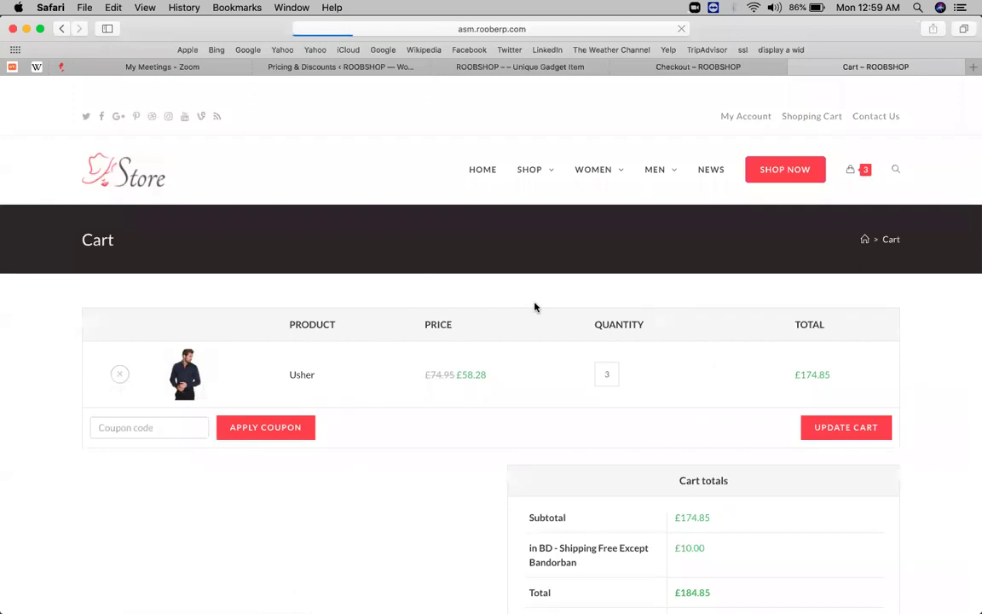
{"action": "scroll", "coordinate": [535, 307], "scroll_direction": "down", "scroll_amount": 3}
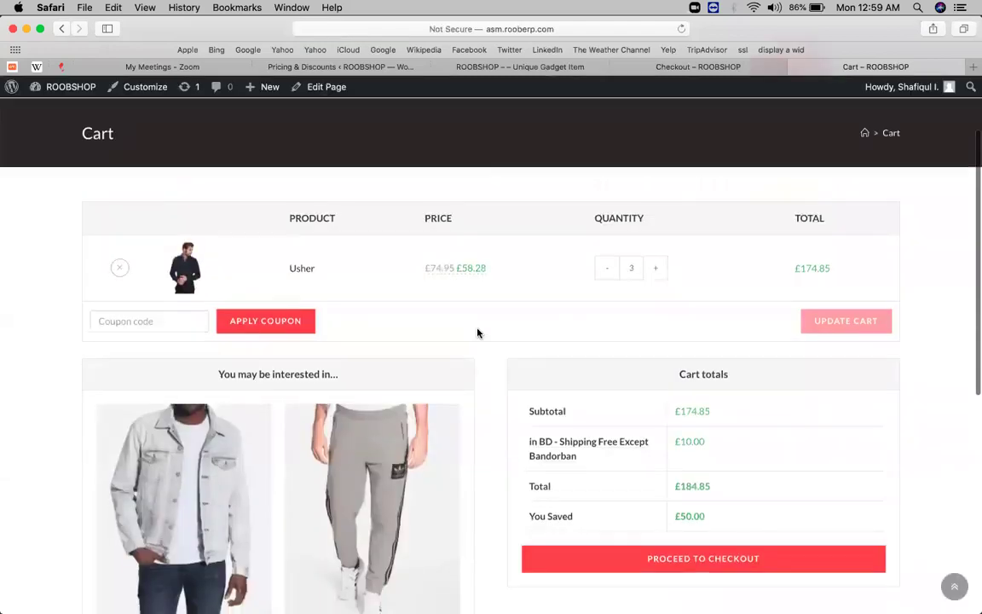
{"action": "scroll", "coordinate": [724, 332], "scroll_direction": "down", "scroll_amount": 4}
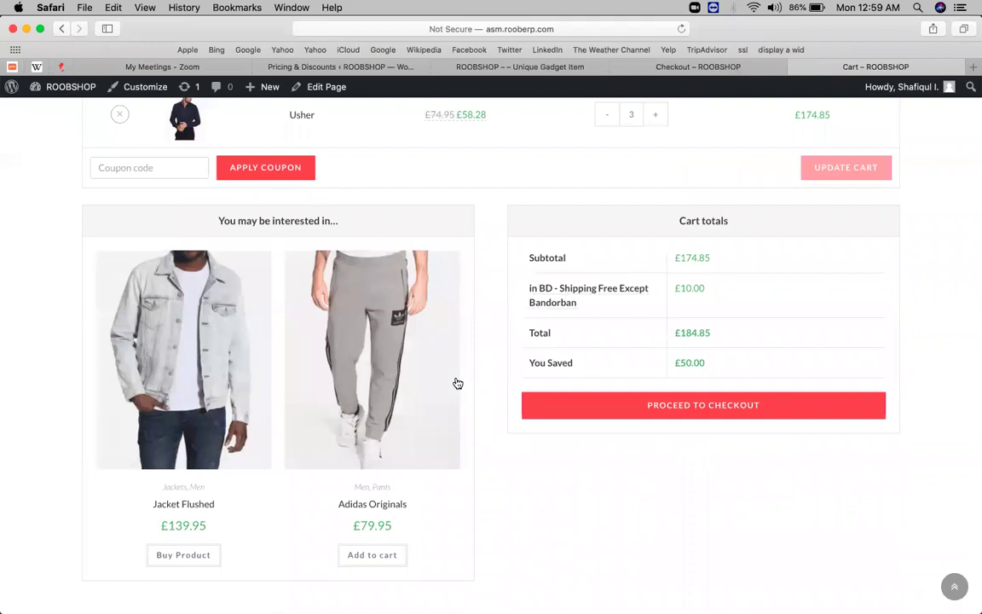
{"action": "scroll", "coordinate": [643, 340], "scroll_direction": "up", "scroll_amount": 3}
{"action": "scroll", "coordinate": [644, 337], "scroll_direction": "up", "scroll_amount": 1}
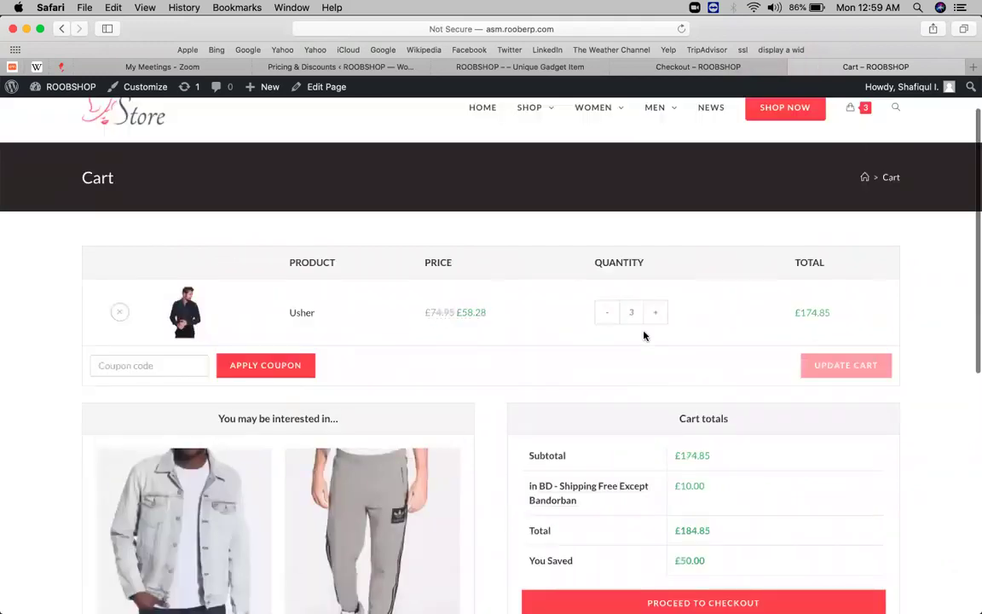
{"action": "scroll", "coordinate": [643, 337], "scroll_direction": "down", "scroll_amount": 5}
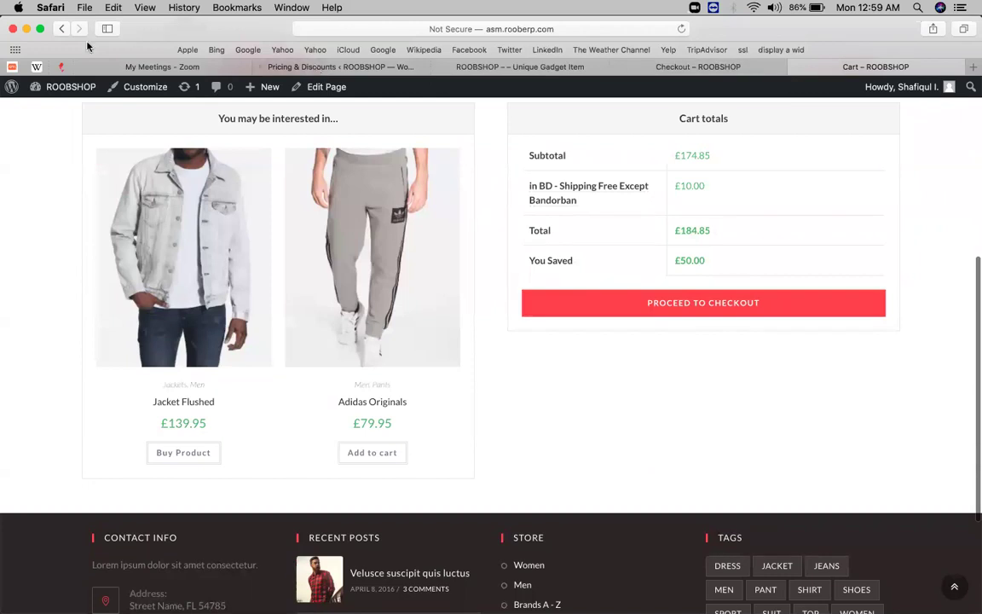
Step: Return to the Usher product page and open its address in a private browsing window
{"action": "left_click", "coordinate": [60, 30]}
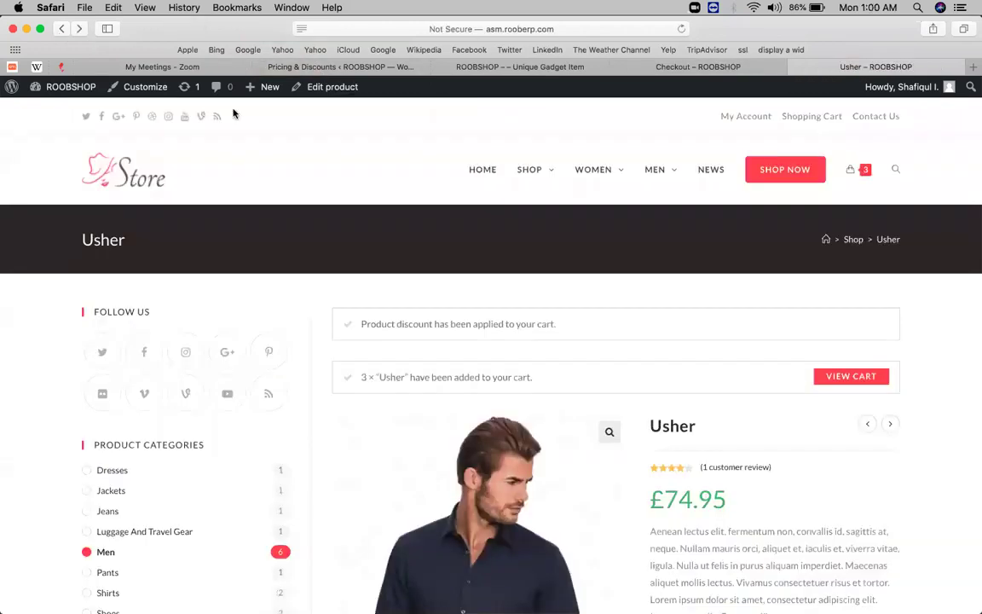
{"action": "left_click", "coordinate": [620, 29]}
{"action": "left_click", "coordinate": [621, 27]}
{"action": "key", "text": "super+a"}
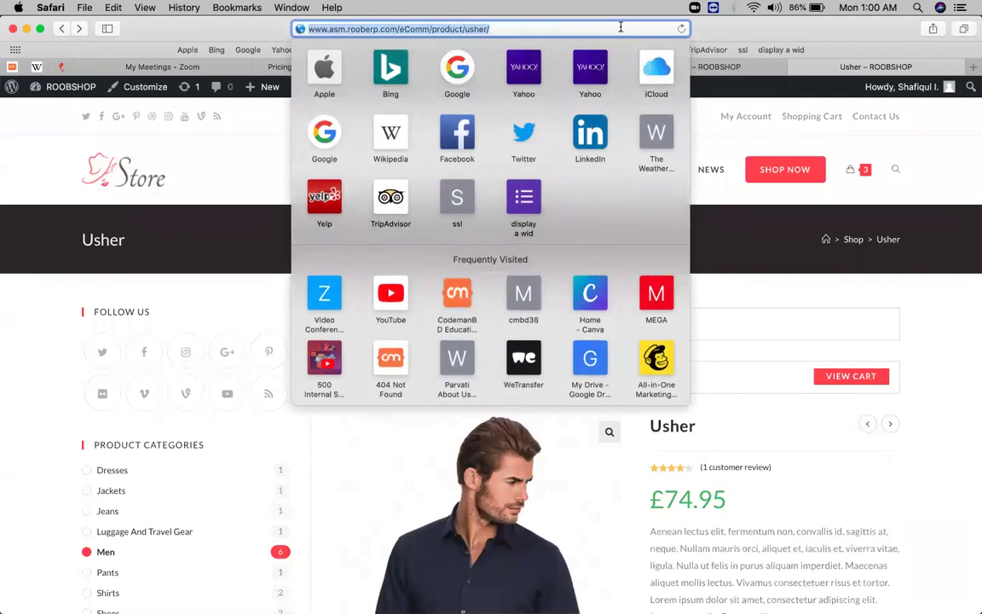
{"action": "key", "text": "super+shift+b"}
{"action": "key", "text": "super+l"}
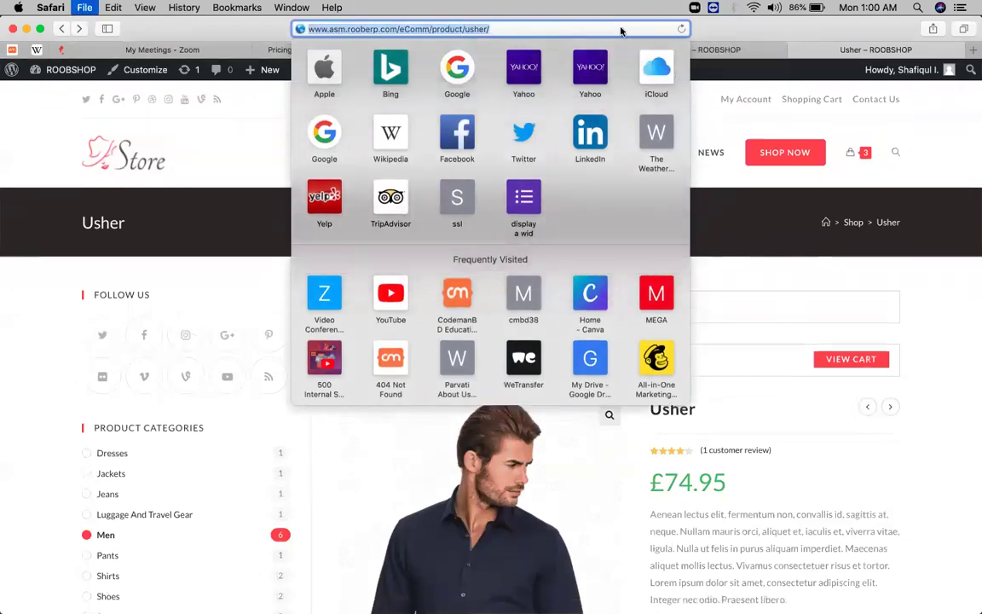
{"action": "key", "text": "super+shift+n"}
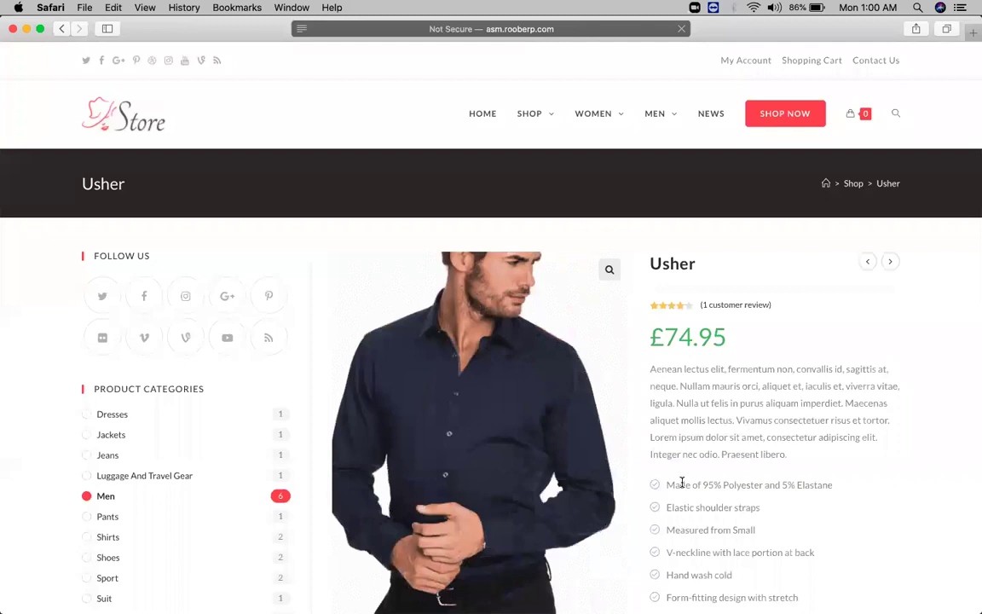
Step: In the private window, set the Usher quantity to 3, check its discounted price and add it to the cart
{"action": "scroll", "coordinate": [682, 482], "scroll_direction": "down", "scroll_amount": 5}
{"action": "scroll", "coordinate": [682, 487], "scroll_direction": "down", "scroll_amount": 3}
{"action": "scroll", "coordinate": [713, 381], "scroll_direction": "up", "scroll_amount": 1}
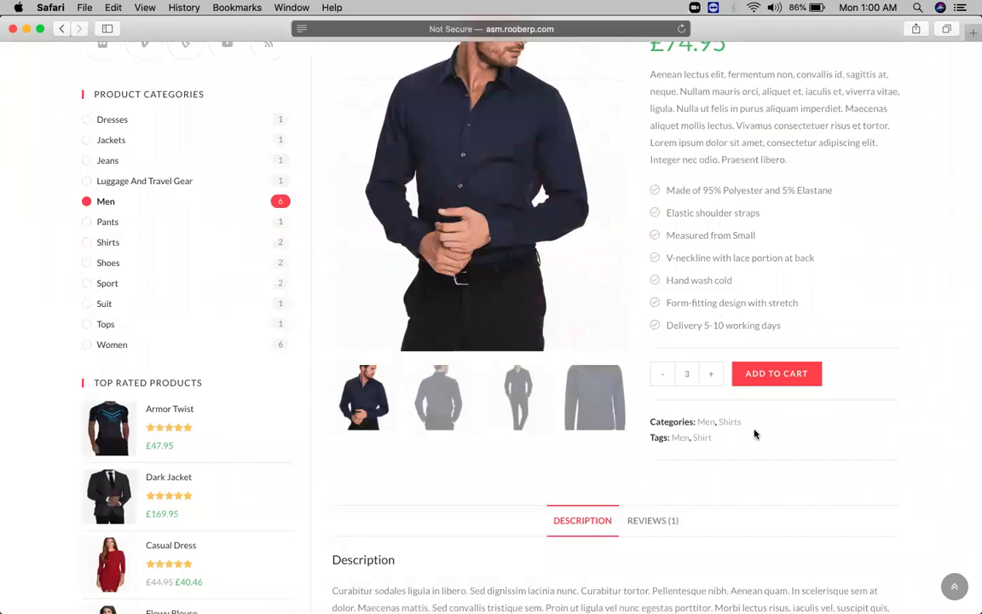
{"action": "scroll", "coordinate": [754, 435], "scroll_direction": "up", "scroll_amount": 4}
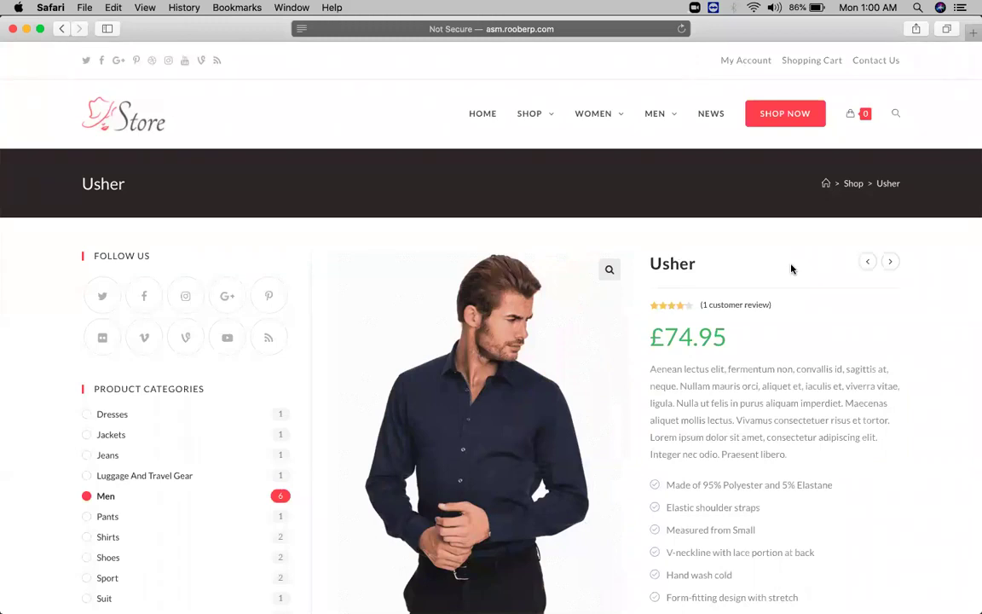
{"action": "scroll", "coordinate": [694, 386], "scroll_direction": "down", "scroll_amount": 5}
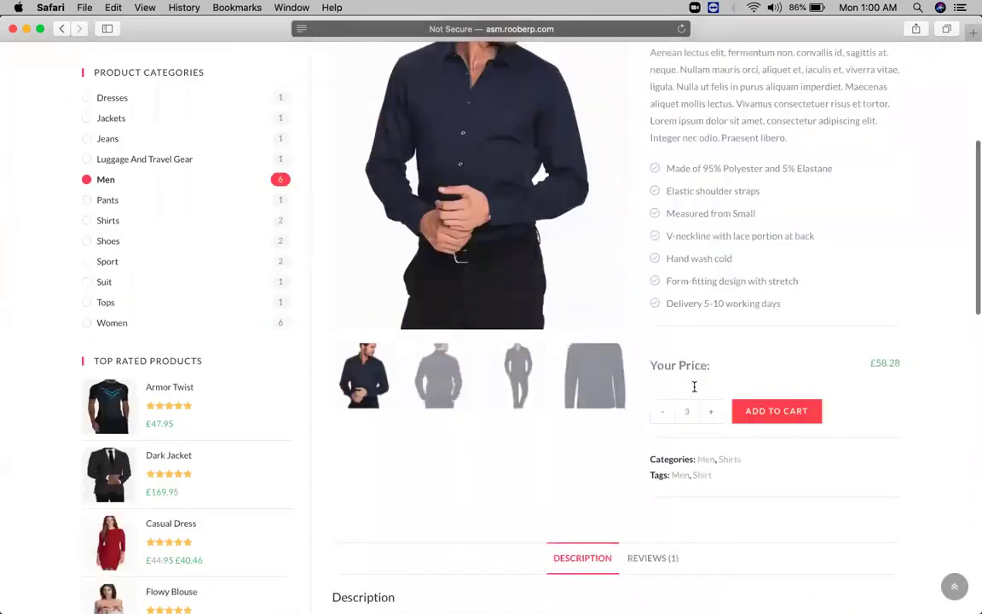
{"action": "left_click", "coordinate": [782, 340]}
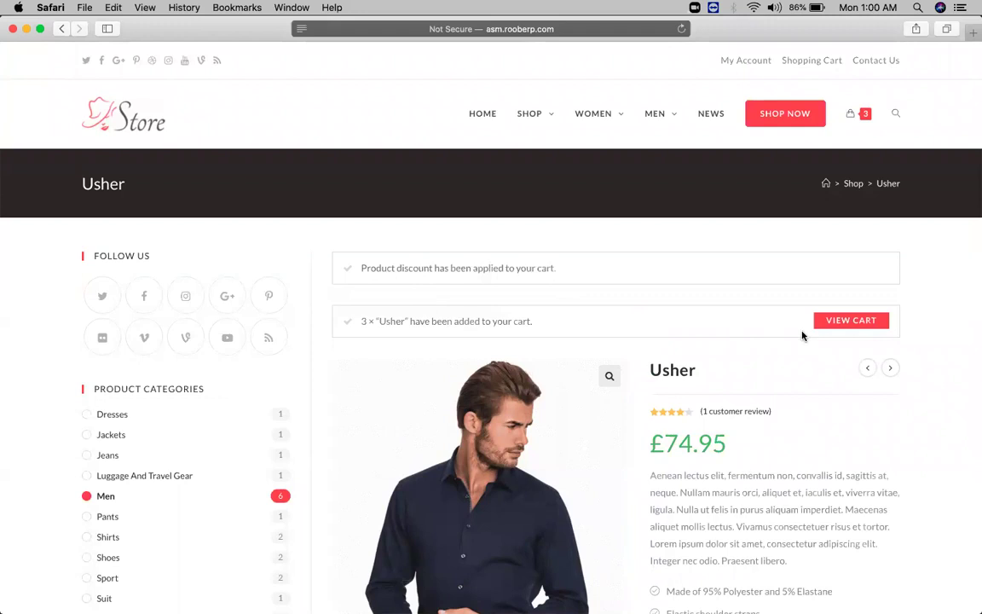
Step: View the private window's cart and examine the discounted Usher price, suggested products and You Saved amount
{"action": "left_click", "coordinate": [853, 320]}
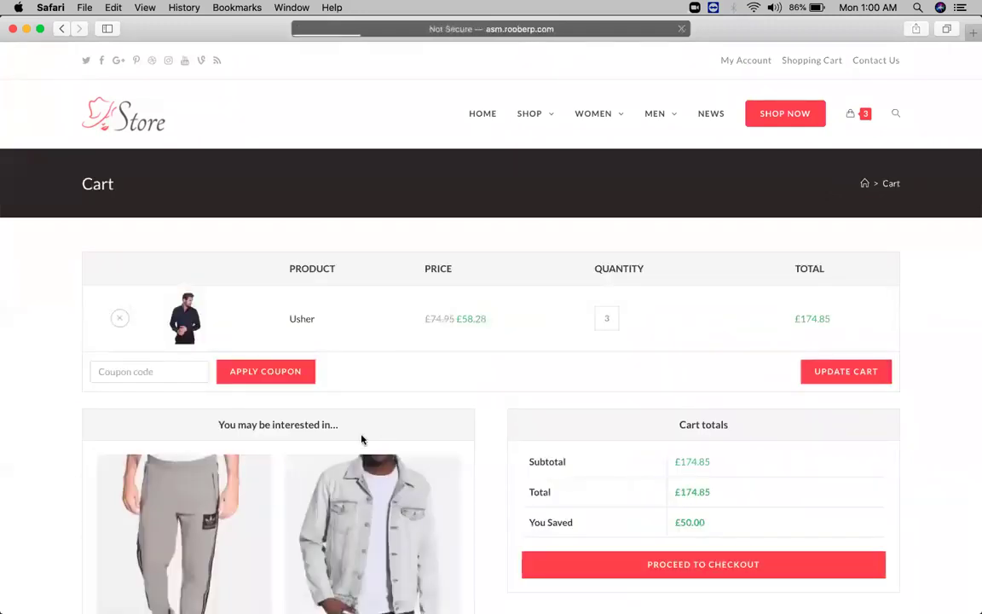
{"action": "scroll", "coordinate": [362, 439], "scroll_direction": "down", "scroll_amount": 3}
{"action": "mouse_move", "coordinate": [363, 440]}
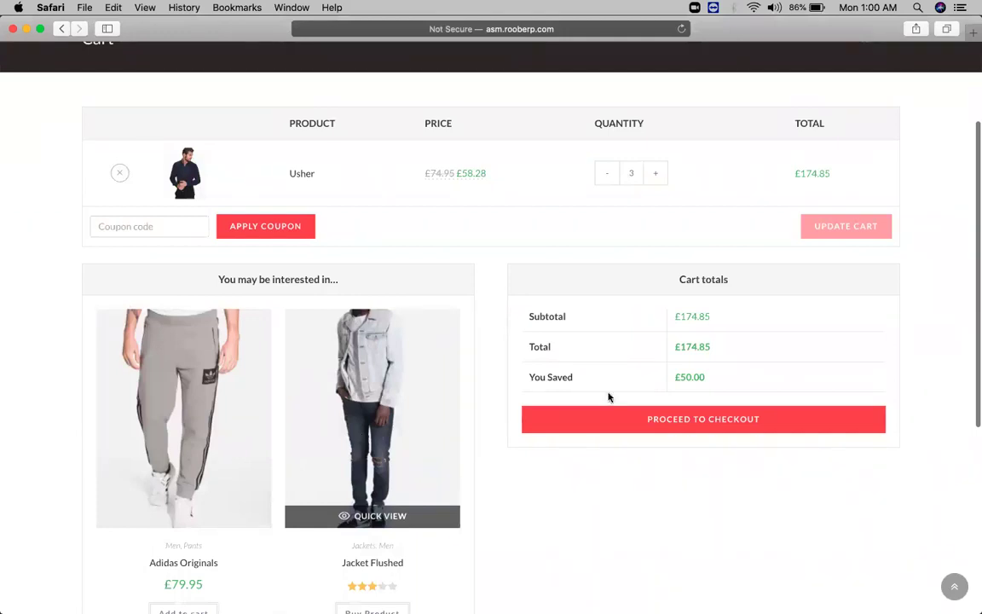
{"action": "left_click_drag", "start_coordinate": [673, 377], "coordinate": [711, 381]}
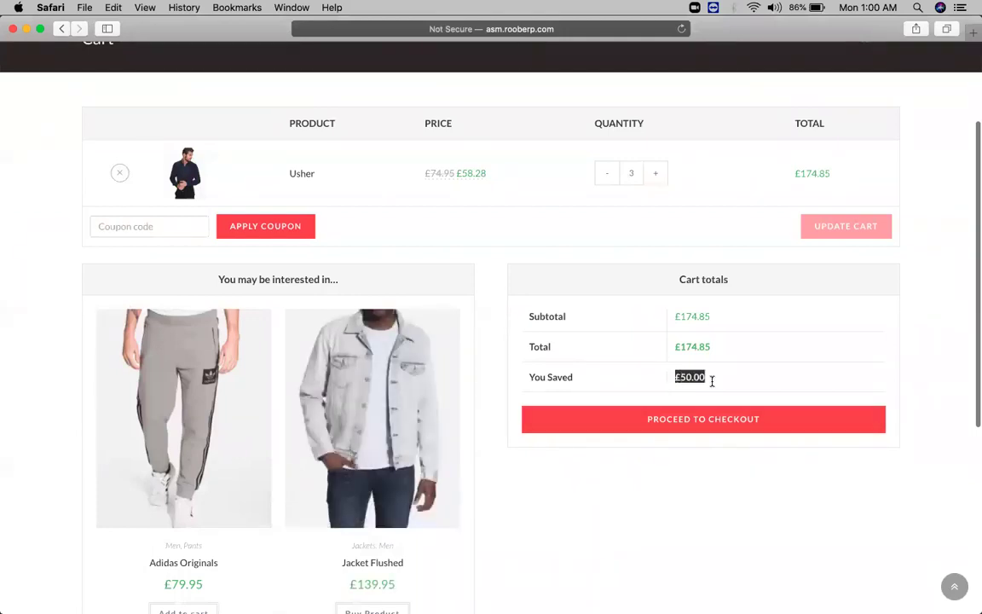
{"action": "scroll", "coordinate": [311, 307], "scroll_direction": "up", "scroll_amount": 3}
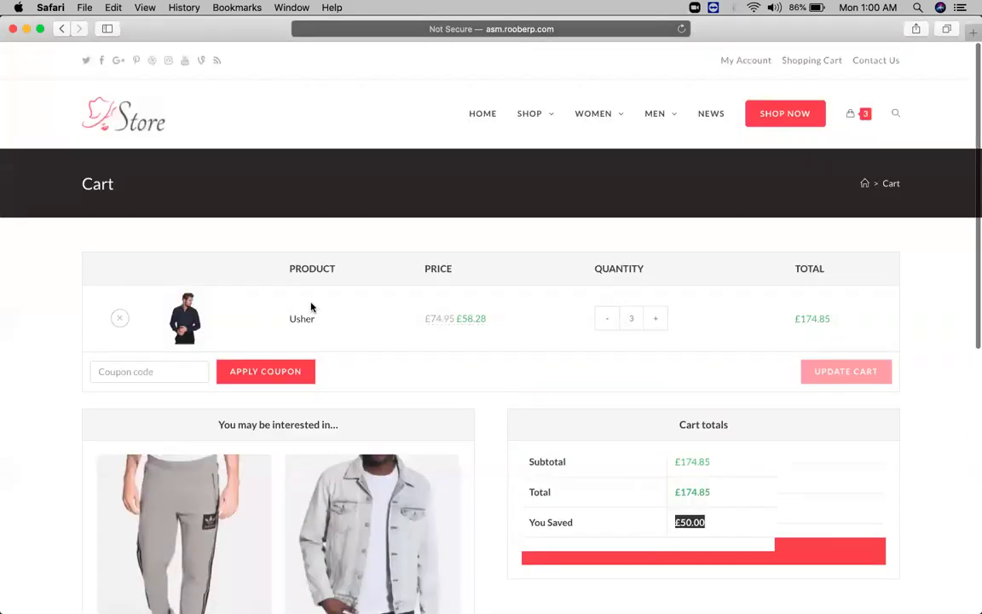
{"action": "scroll", "coordinate": [311, 307], "scroll_direction": "down", "scroll_amount": 5}
{"action": "scroll", "coordinate": [311, 307], "scroll_direction": "up", "scroll_amount": 3}
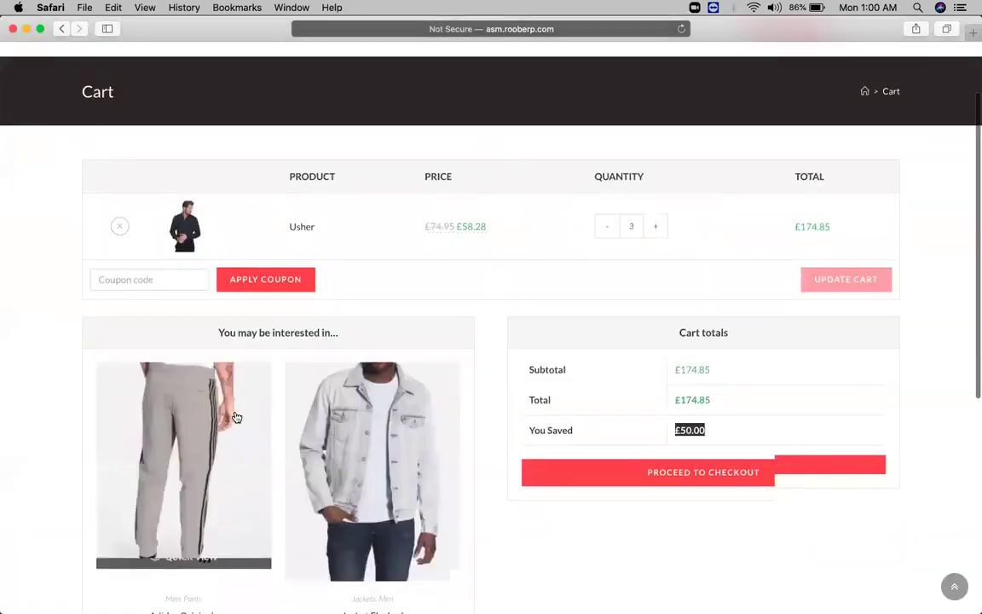
{"action": "scroll", "coordinate": [236, 416], "scroll_direction": "down", "scroll_amount": 4}
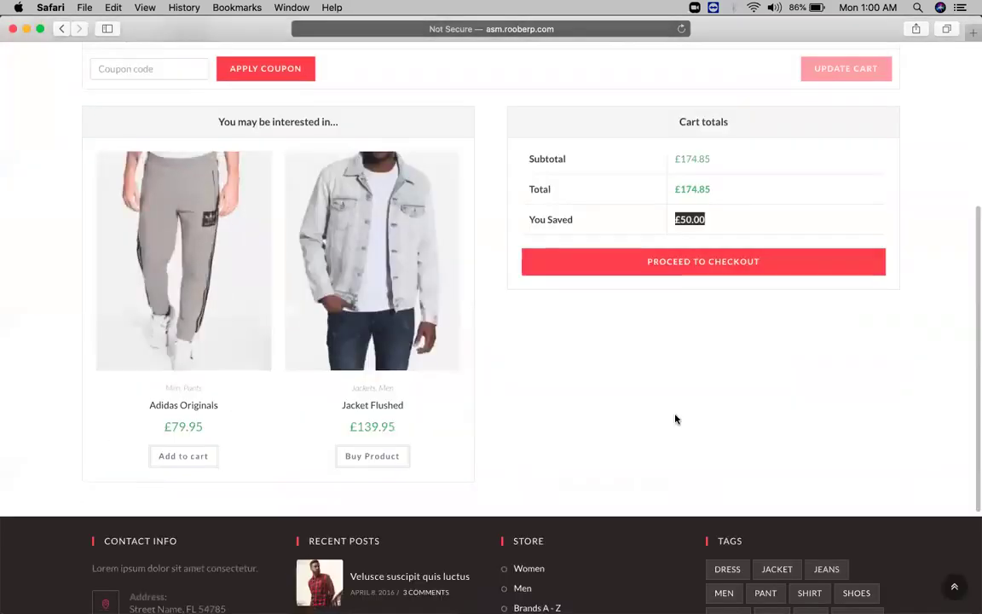
Step: Check the discount description attached to the Usher price in the cart, then close the private browsing window
{"action": "scroll", "coordinate": [618, 377], "scroll_direction": "up", "scroll_amount": 5}
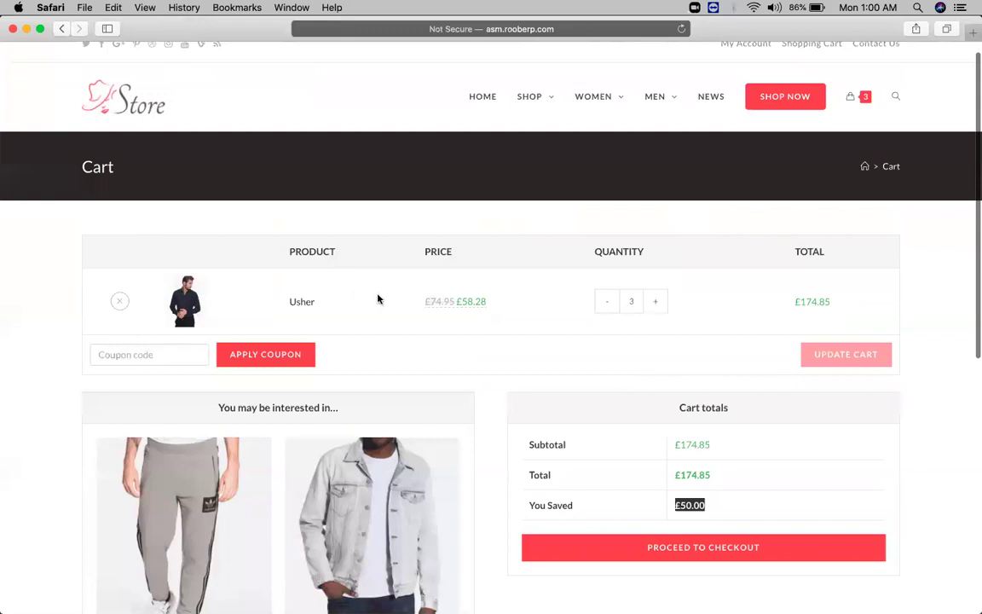
{"action": "mouse_move", "coordinate": [445, 300]}
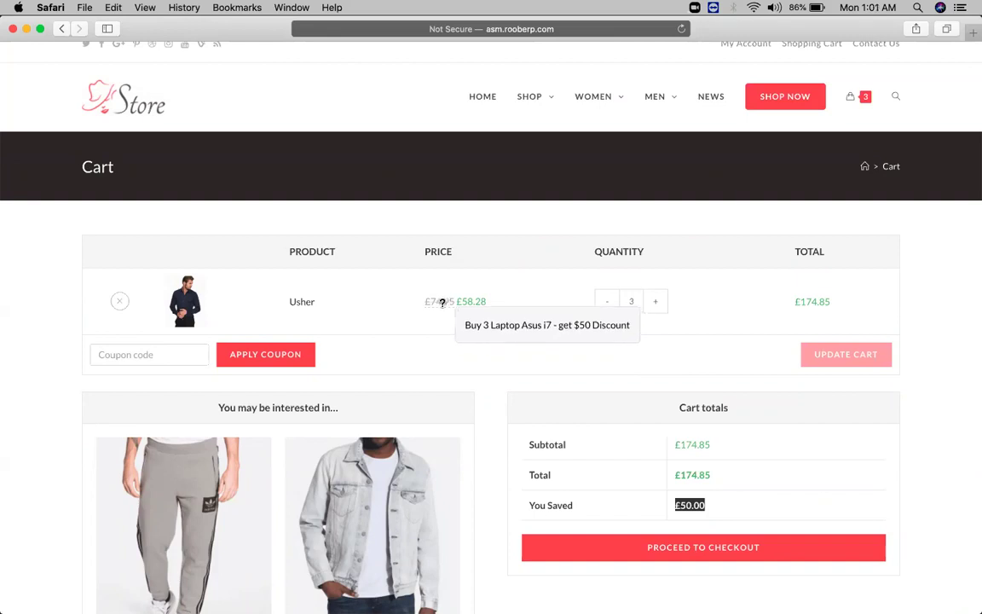
{"action": "scroll", "coordinate": [594, 382], "scroll_direction": "down", "scroll_amount": 4}
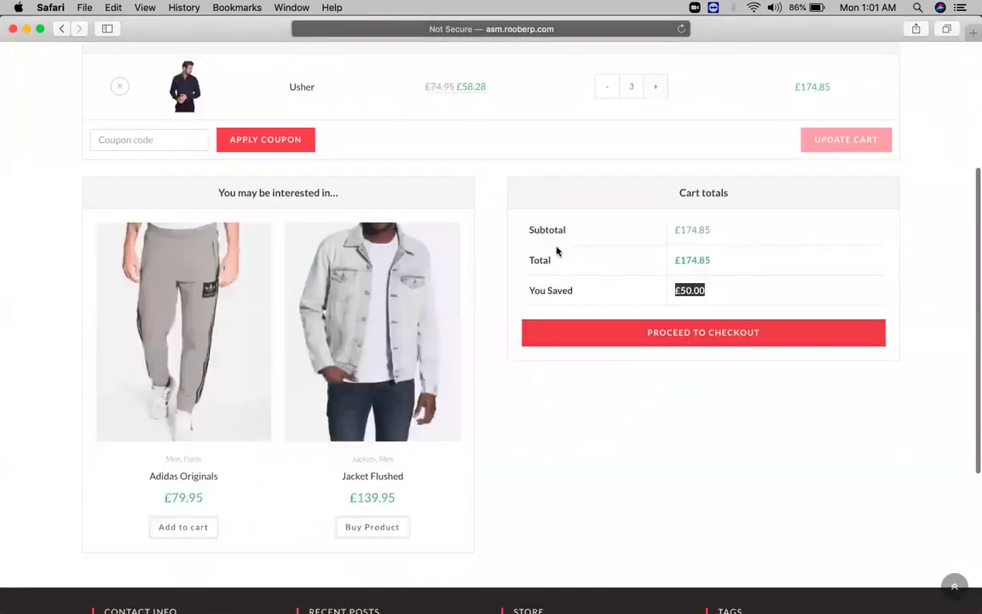
{"action": "scroll", "coordinate": [557, 252], "scroll_direction": "up", "scroll_amount": 5}
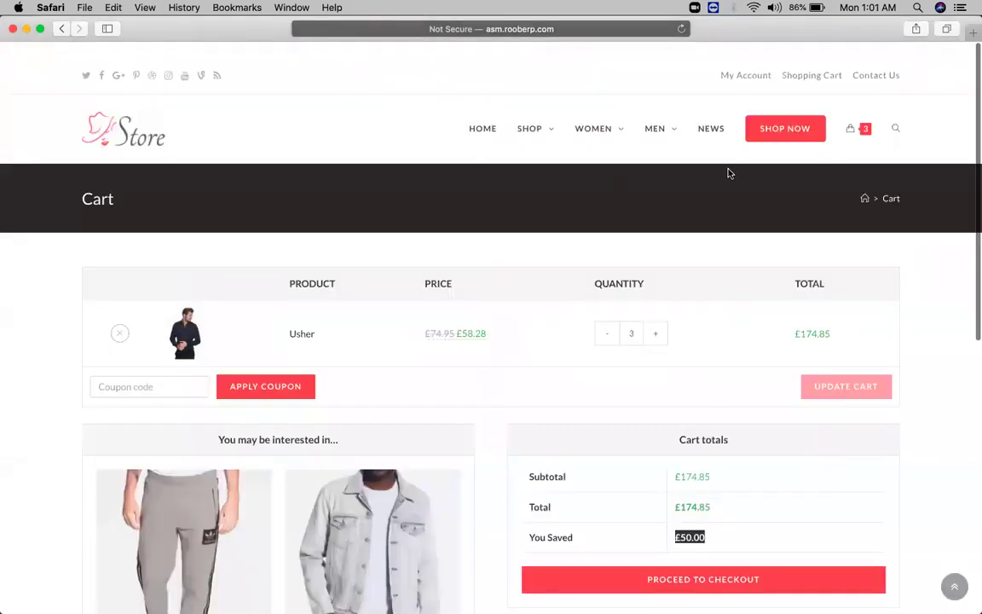
{"action": "left_click", "coordinate": [12, 29]}
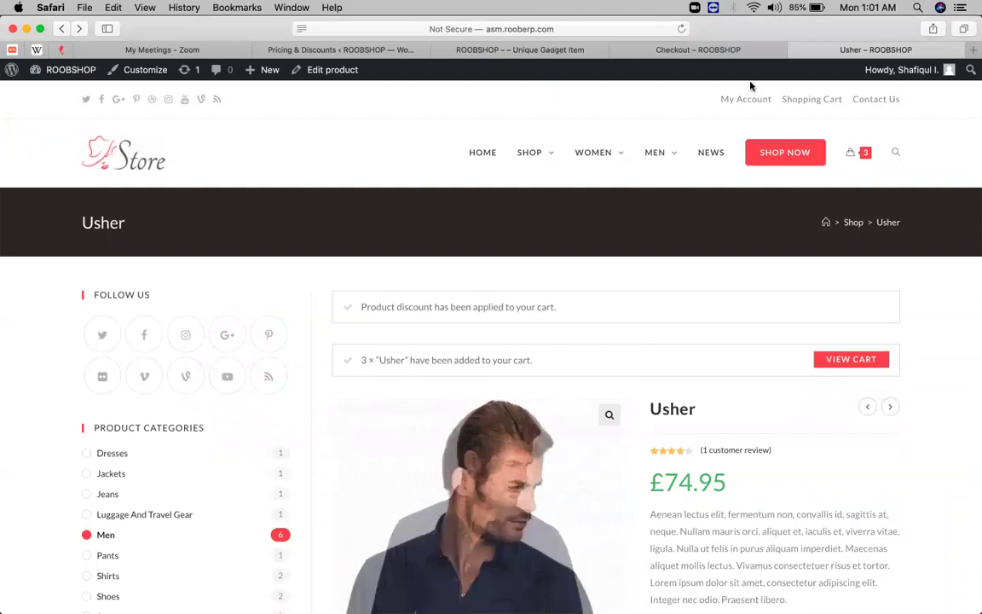
Step: Examine the product discount and added-to-cart notices on the admin session's Usher product page
{"action": "scroll", "coordinate": [538, 324], "scroll_direction": "down", "scroll_amount": 2}
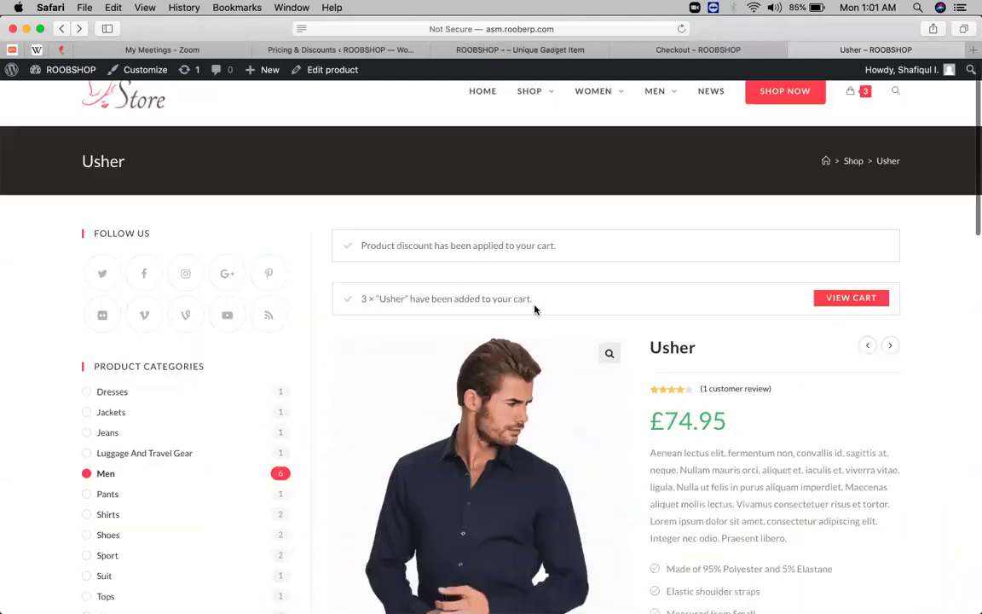
{"action": "scroll", "coordinate": [522, 303], "scroll_direction": "down", "scroll_amount": 2}
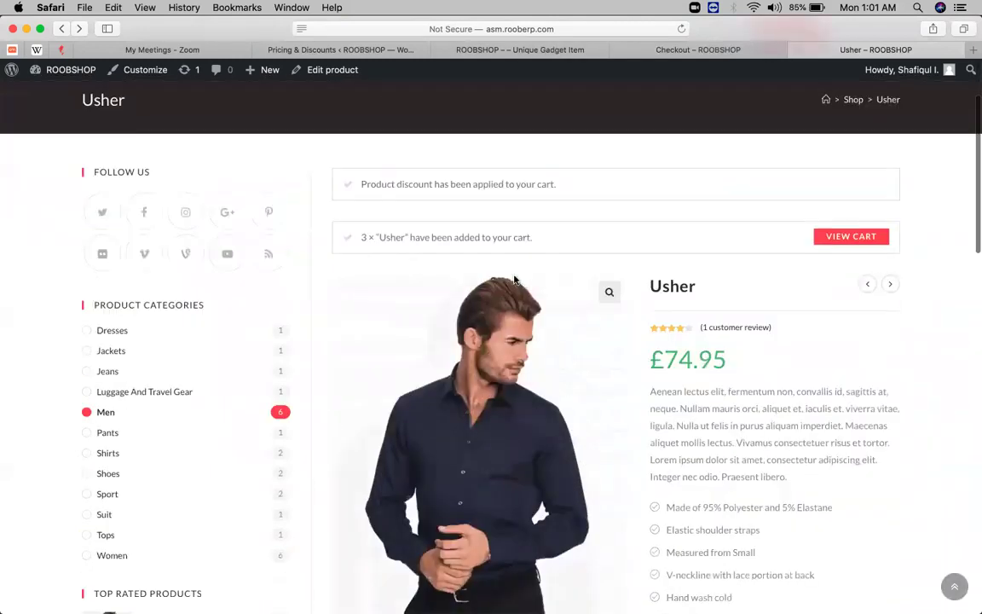
{"action": "left_click_drag", "start_coordinate": [493, 238], "coordinate": [405, 238]}
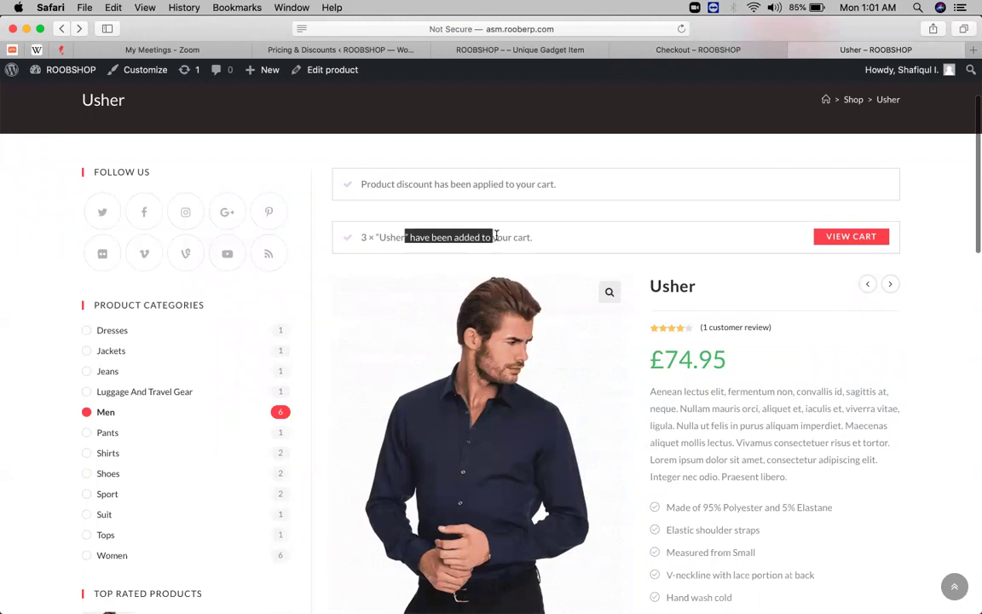
{"action": "left_click", "coordinate": [413, 234]}
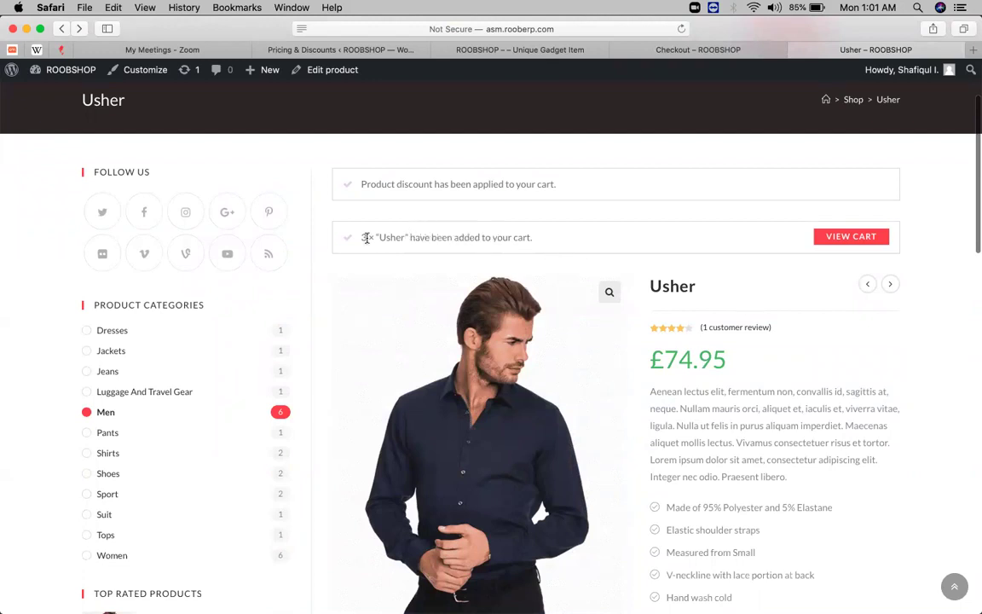
{"action": "left_click_drag", "start_coordinate": [381, 184], "coordinate": [555, 185]}
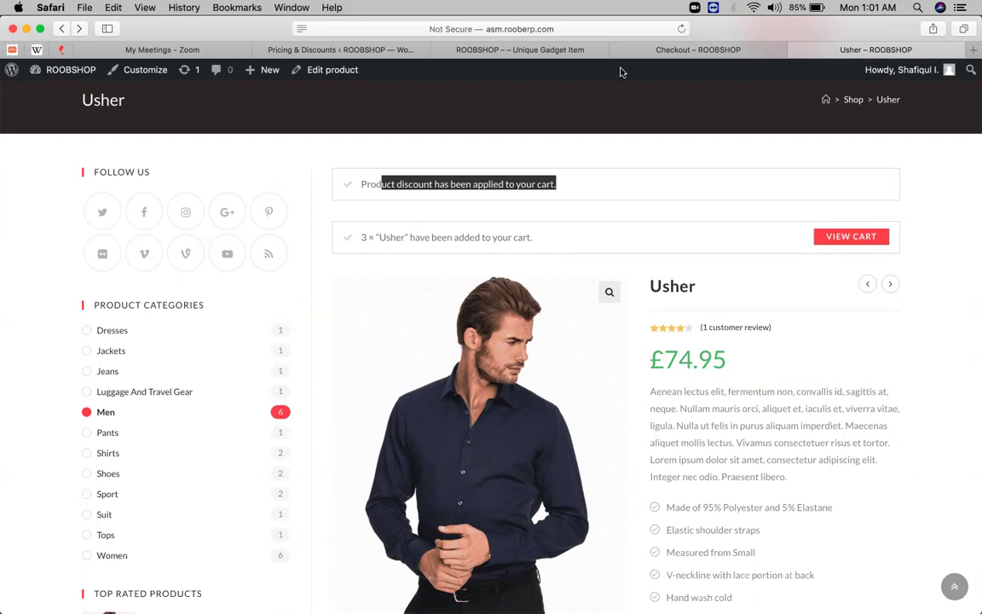
Step: Open the Promotion settings in Pricing & Discounts and review the options through to Customer Notifications
{"action": "left_click", "coordinate": [283, 51]}
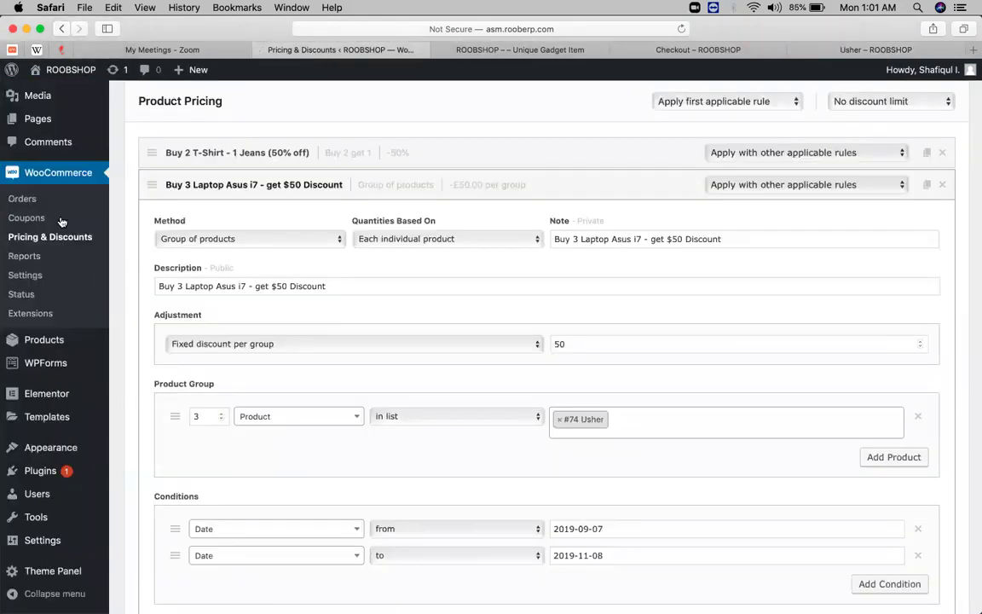
{"action": "scroll", "coordinate": [463, 162], "scroll_direction": "up", "scroll_amount": 5}
{"action": "left_click", "coordinate": [425, 201]}
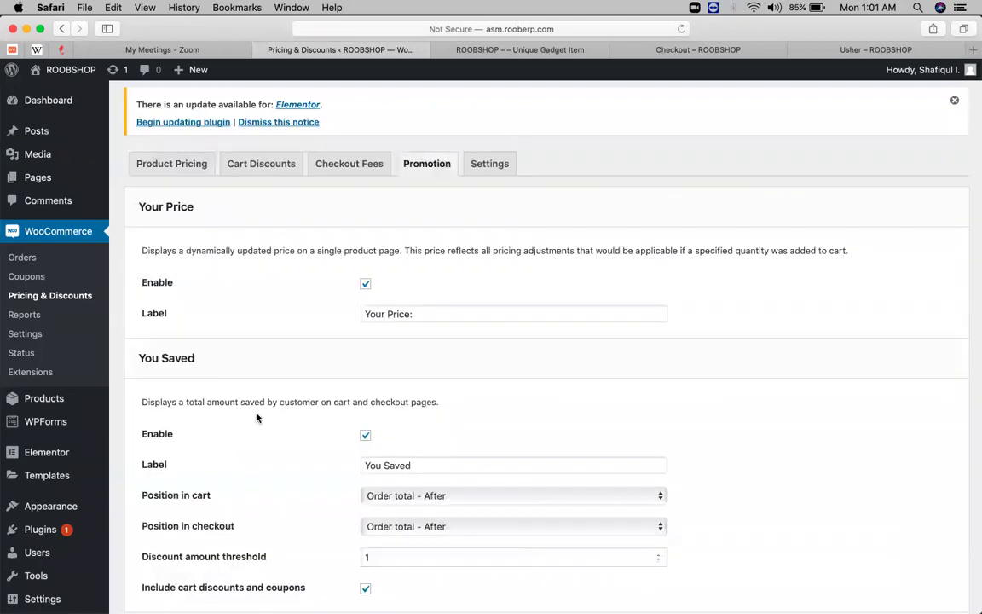
{"action": "scroll", "coordinate": [387, 325], "scroll_direction": "down", "scroll_amount": 3}
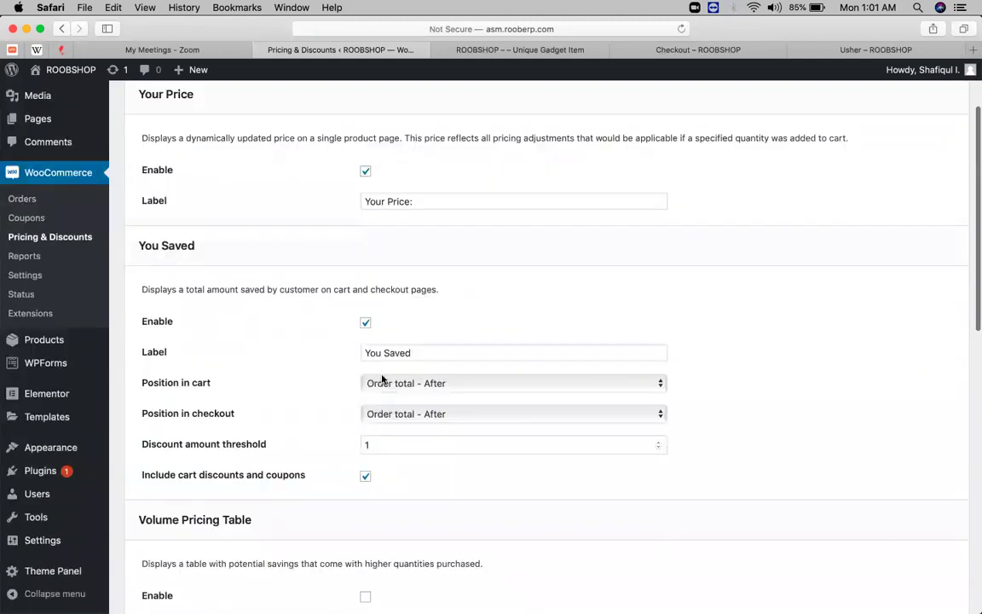
{"action": "scroll", "coordinate": [185, 369], "scroll_direction": "down", "scroll_amount": 3}
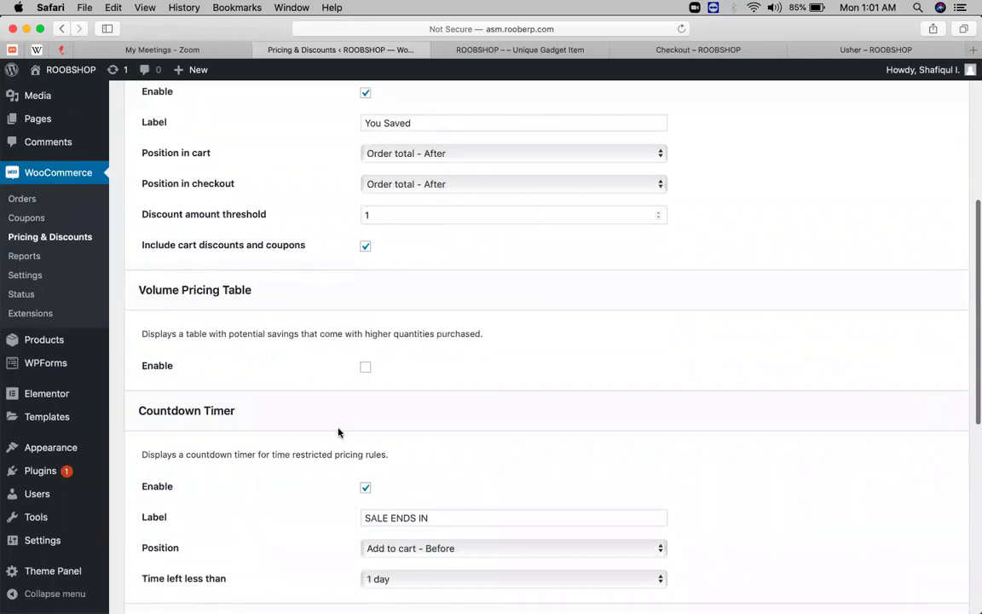
{"action": "scroll", "coordinate": [338, 433], "scroll_direction": "down", "scroll_amount": 3}
{"action": "scroll", "coordinate": [382, 343], "scroll_direction": "down", "scroll_amount": 1}
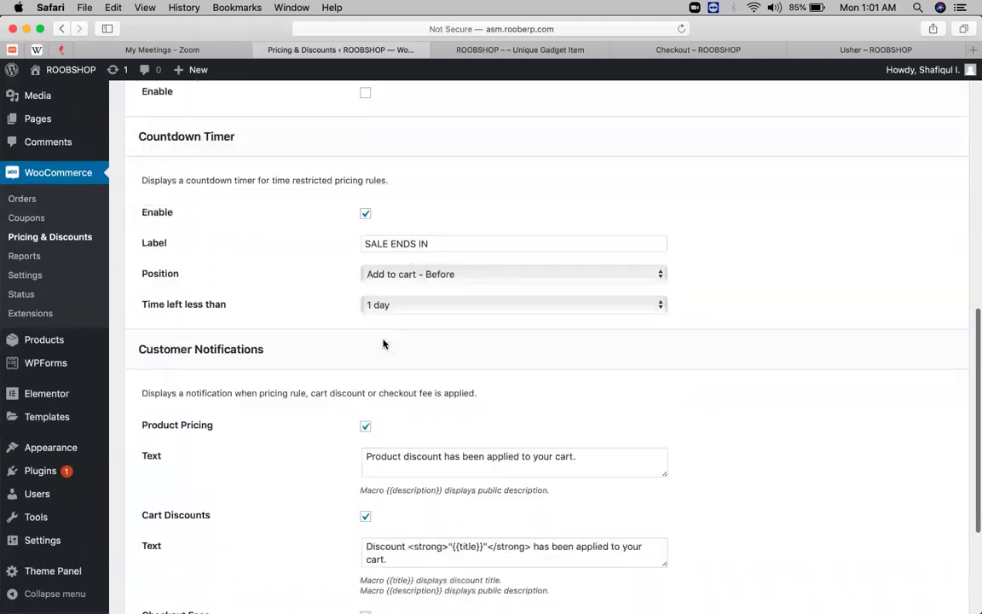
{"action": "scroll", "coordinate": [384, 344], "scroll_direction": "down", "scroll_amount": 1}
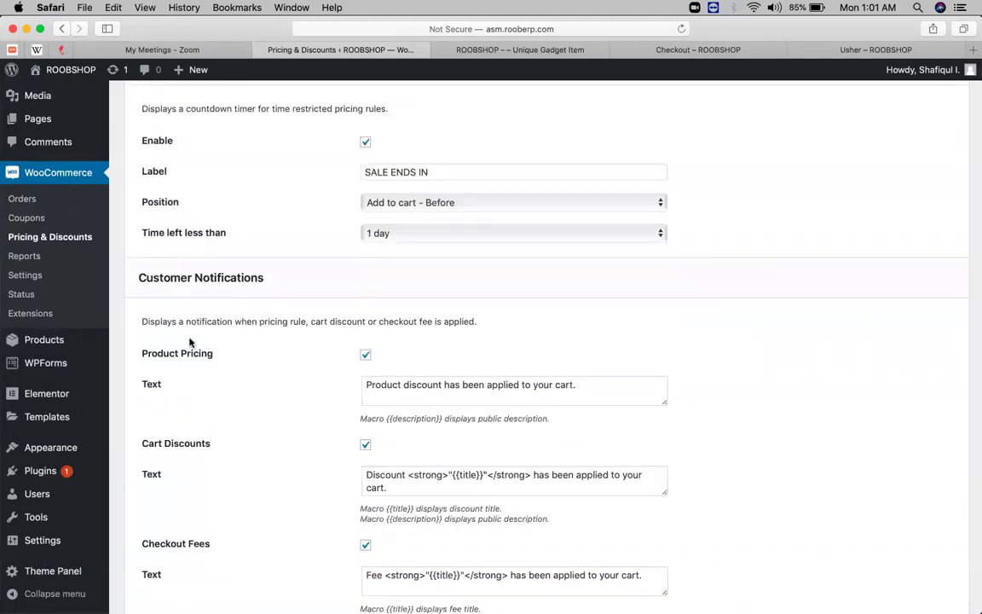
{"action": "scroll", "coordinate": [255, 307], "scroll_direction": "down", "scroll_amount": 2}
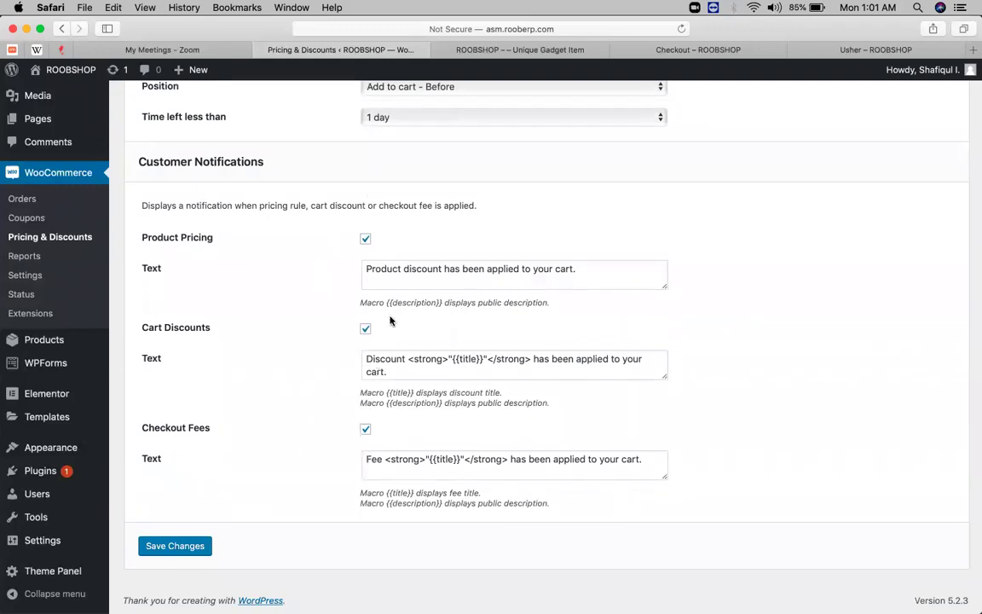
Step: Replace the Product Pricing notification text with a copy of the Cart Discounts notification text and save the changes
{"action": "left_click", "coordinate": [387, 268]}
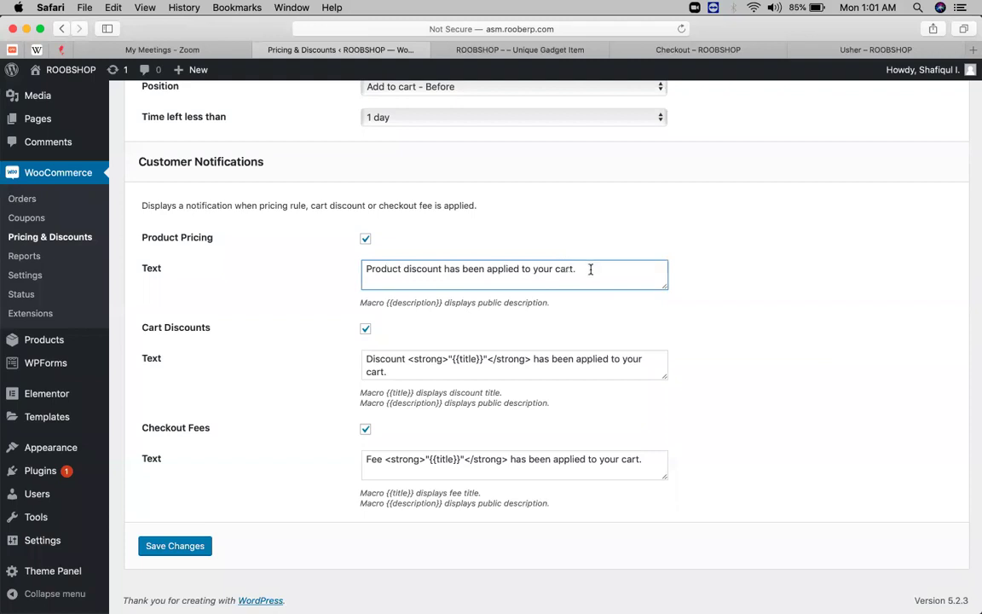
{"action": "left_click_drag", "start_coordinate": [590, 269], "coordinate": [225, 268]}
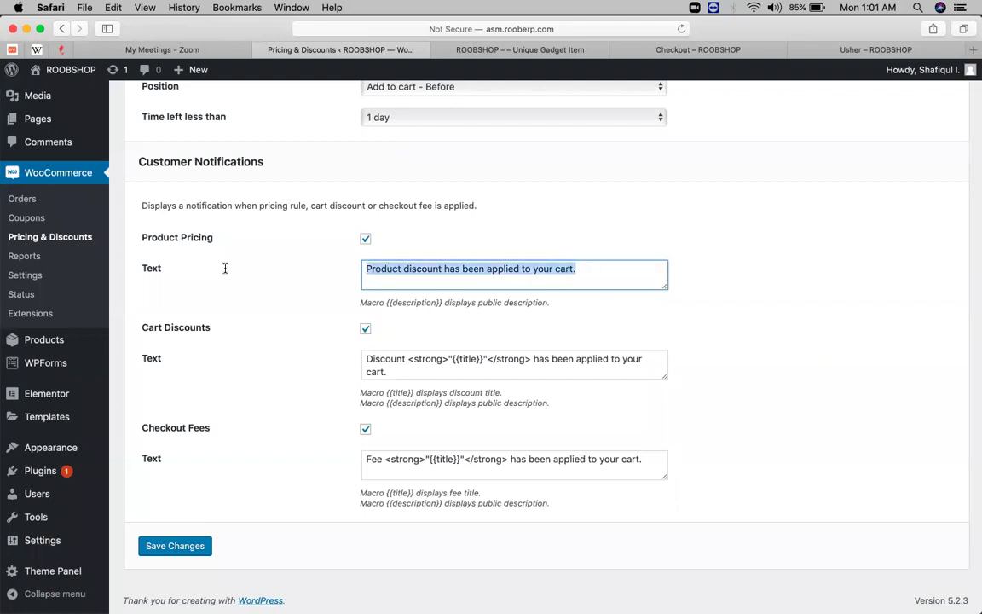
{"action": "left_click", "coordinate": [390, 407]}
{"action": "left_click", "coordinate": [428, 370]}
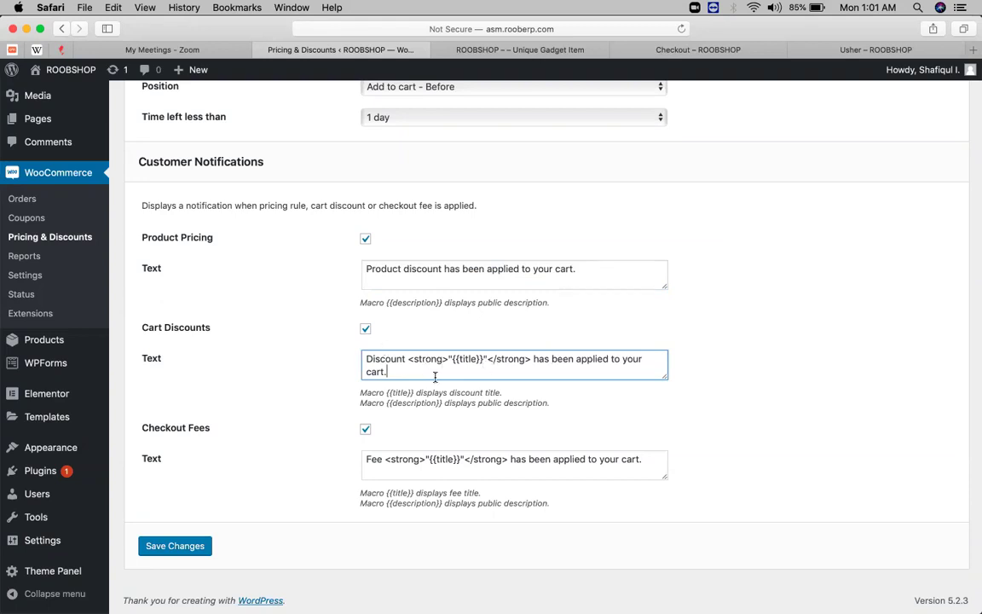
{"action": "key", "text": "super+a"}
{"action": "key", "text": "super+c"}
{"action": "left_click", "coordinate": [526, 276]}
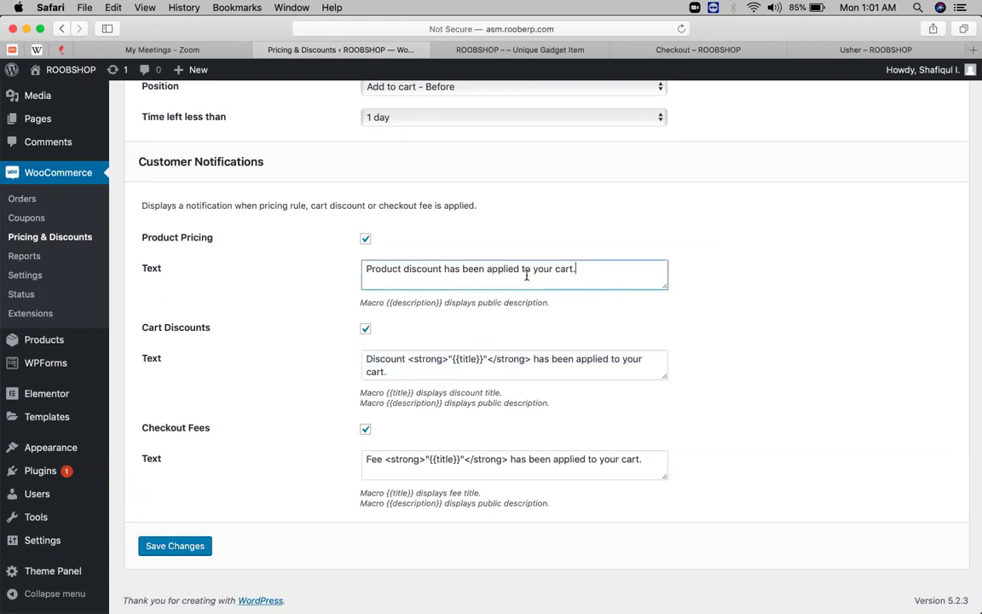
{"action": "key", "text": "super+a"}
{"action": "key", "text": "super+v"}
{"action": "left_click", "coordinate": [565, 236]}
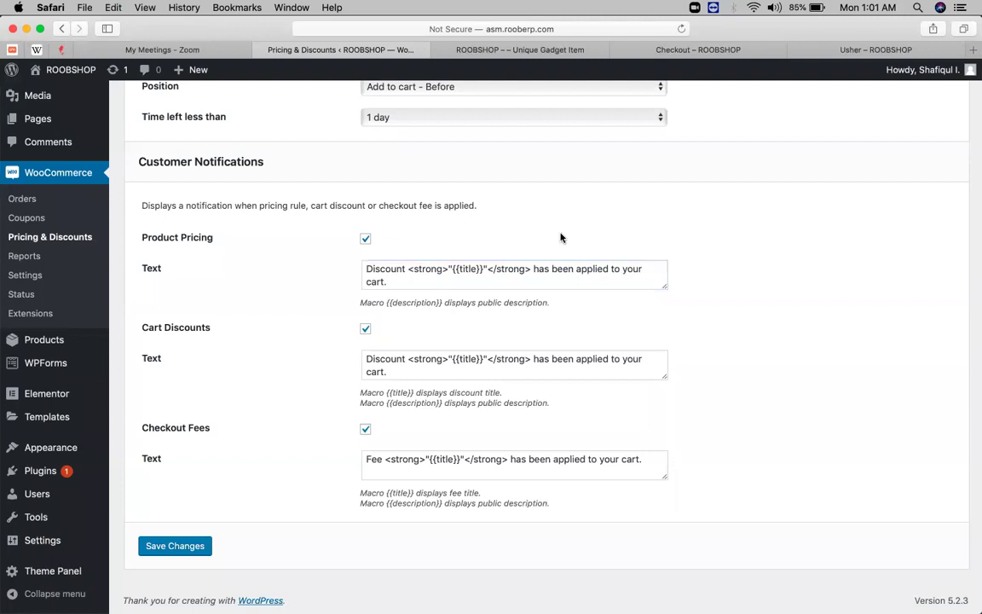
{"action": "left_click", "coordinate": [201, 547]}
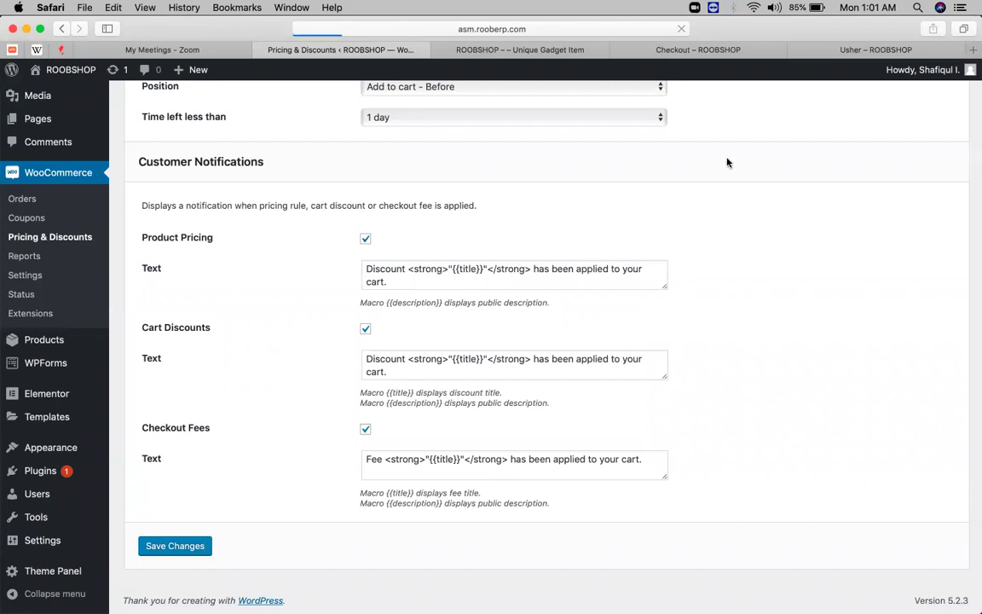
Step: Return to the Usher product page and open its address in a new private browsing window
{"action": "left_click", "coordinate": [848, 48]}
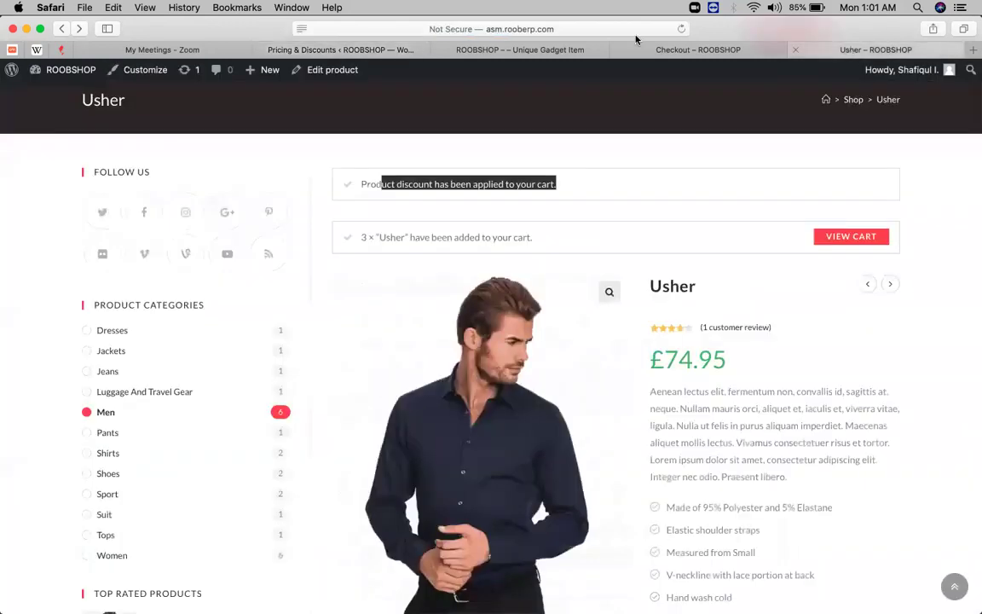
{"action": "left_click", "coordinate": [602, 30]}
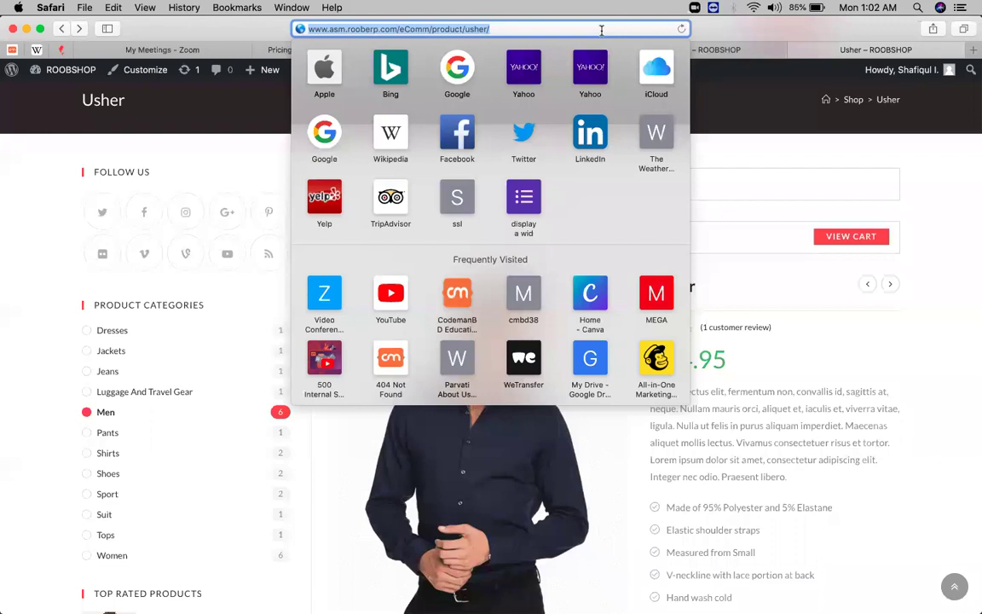
{"action": "key", "text": "Escape"}
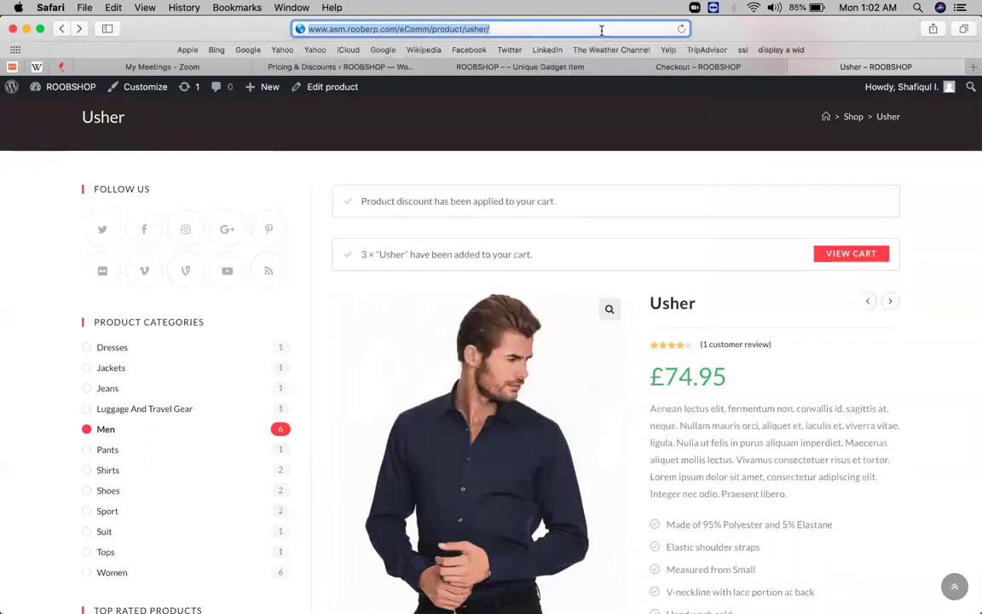
{"action": "key", "text": "super+shift+n"}
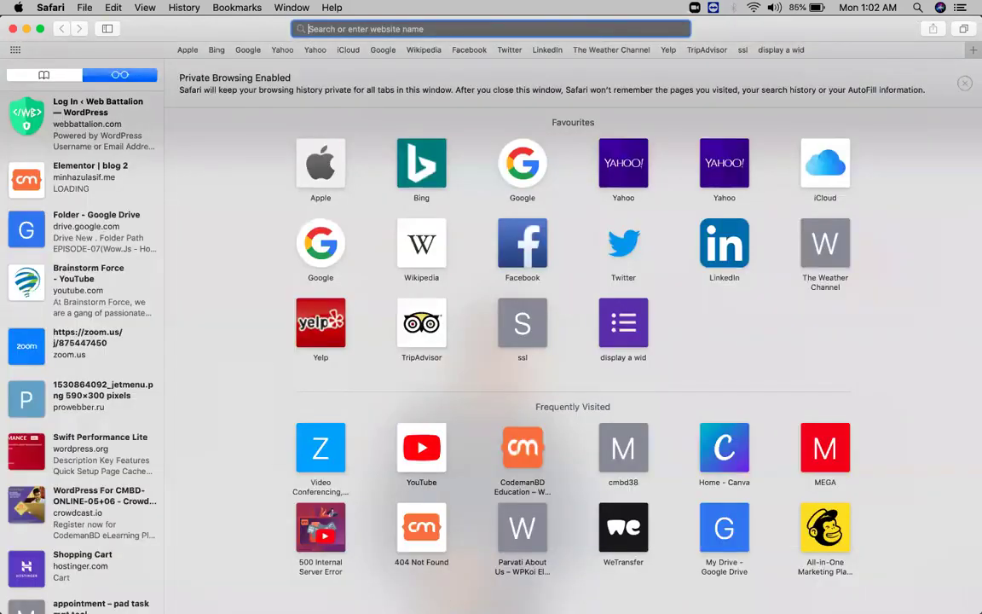
{"action": "type", "text": "asm.rooberp.com"}
{"action": "key", "text": "Return"}
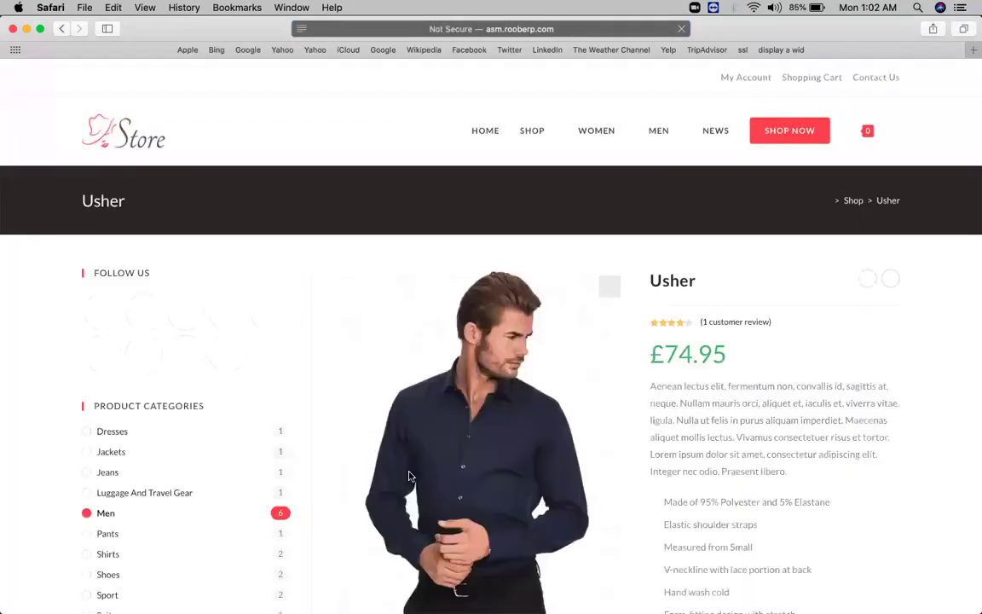
Step: In the private window, add three Usher shirts to the cart and check the wording of the product discount notice
{"action": "scroll", "coordinate": [712, 502], "scroll_direction": "down", "scroll_amount": 3}
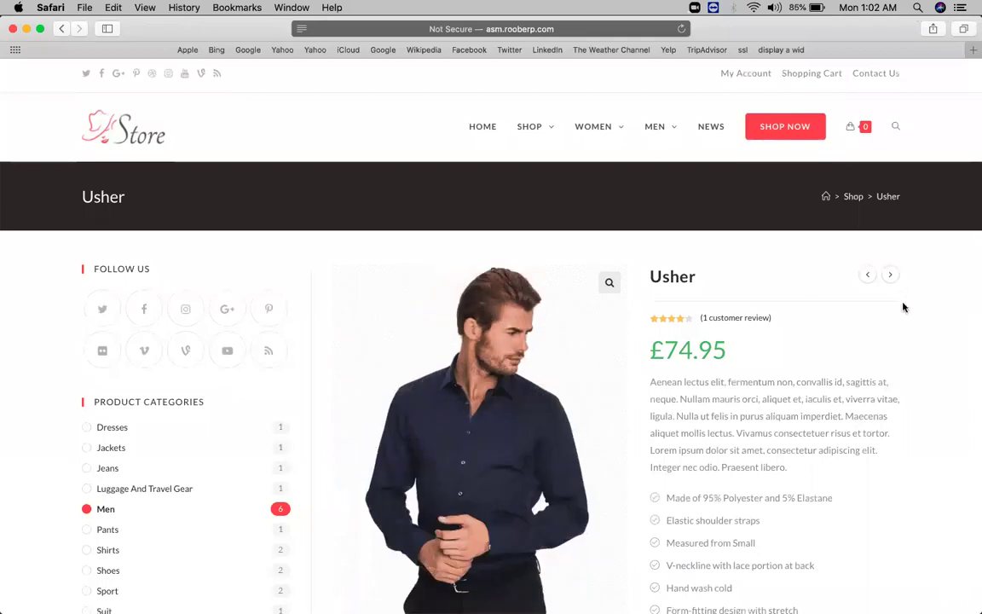
{"action": "scroll", "coordinate": [622, 384], "scroll_direction": "down", "scroll_amount": 5}
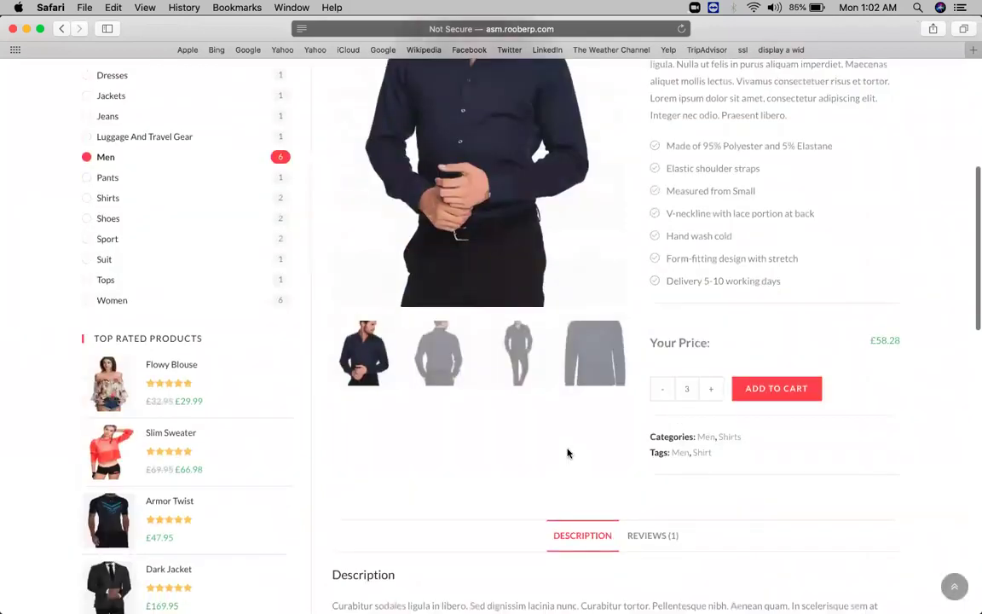
{"action": "scroll", "coordinate": [568, 452], "scroll_direction": "down", "scroll_amount": 5}
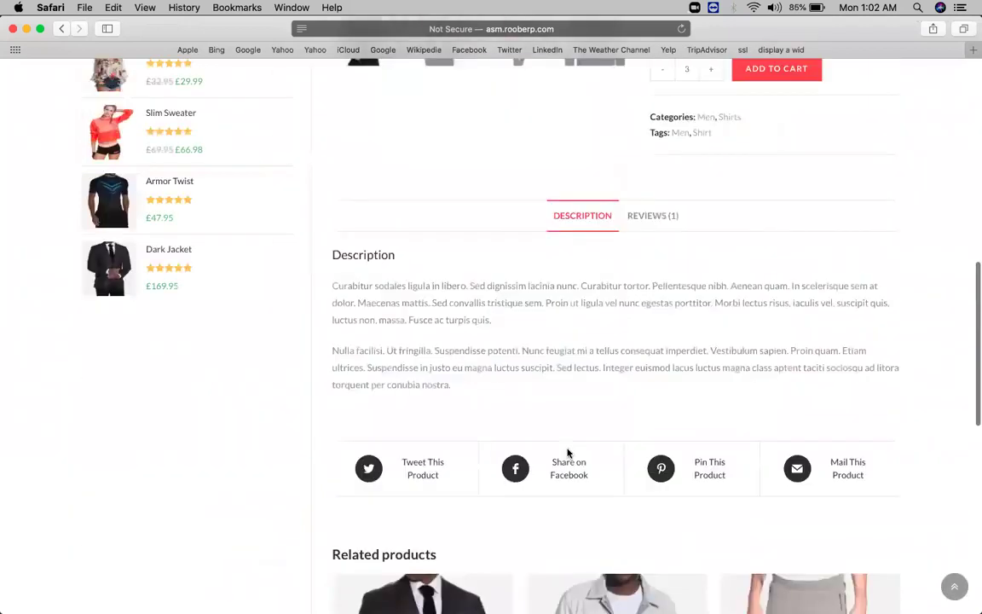
{"action": "scroll", "coordinate": [568, 453], "scroll_direction": "up", "scroll_amount": 10}
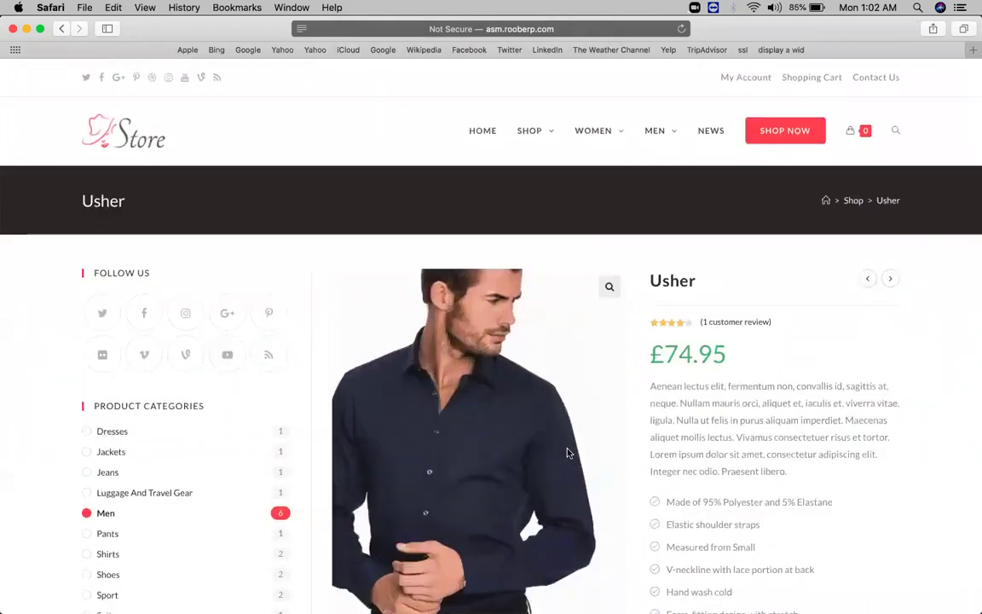
{"action": "scroll", "coordinate": [714, 221], "scroll_direction": "down", "scroll_amount": 7}
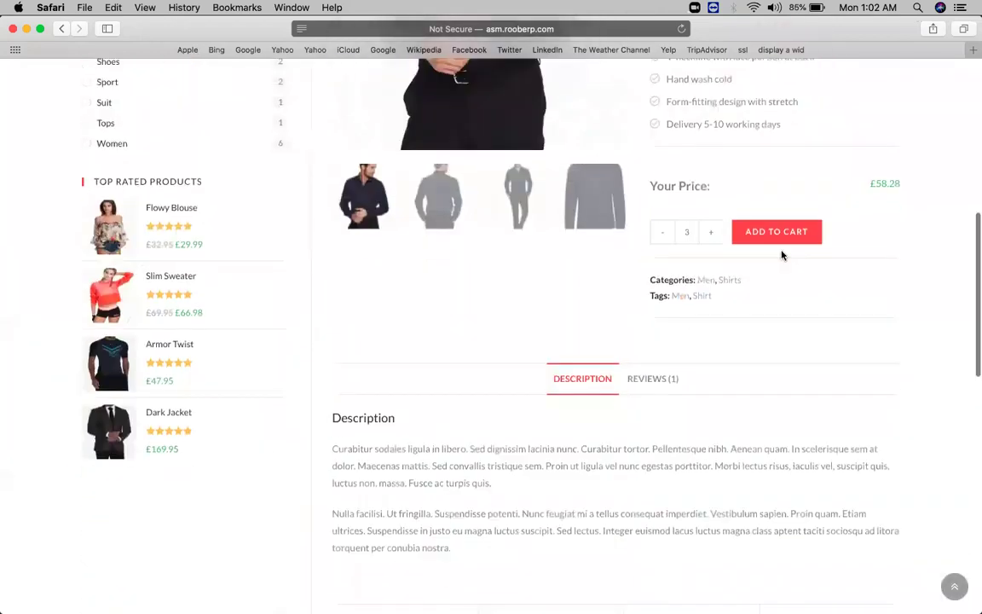
{"action": "left_click", "coordinate": [764, 237]}
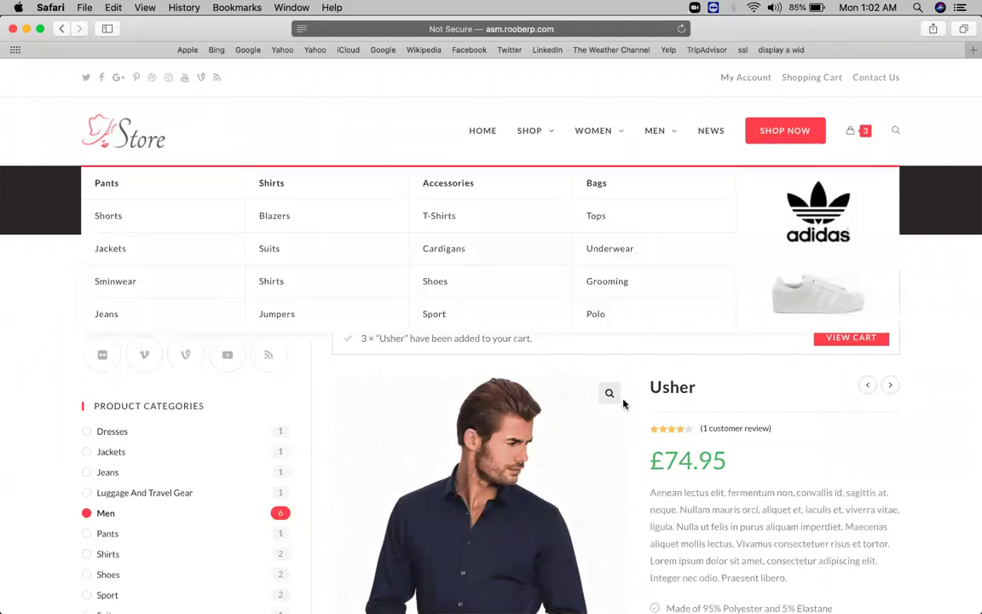
{"action": "left_click_drag", "start_coordinate": [548, 274], "coordinate": [448, 285]}
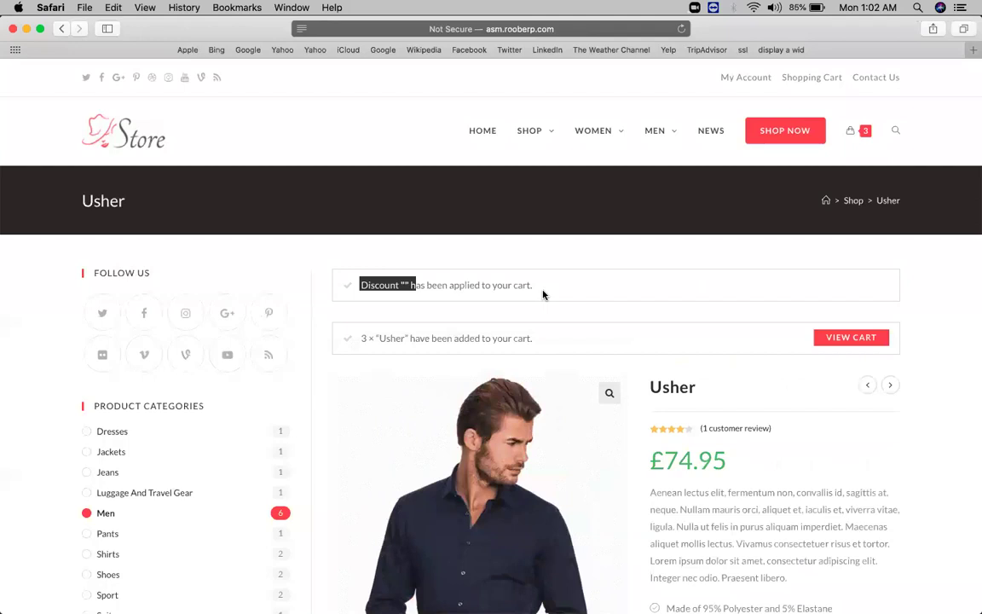
Step: Open the guest cart and check the discounted Usher price and the cart totals
{"action": "left_click", "coordinate": [439, 284]}
{"action": "mouse_move", "coordinate": [861, 135]}
{"action": "left_click", "coordinate": [675, 310]}
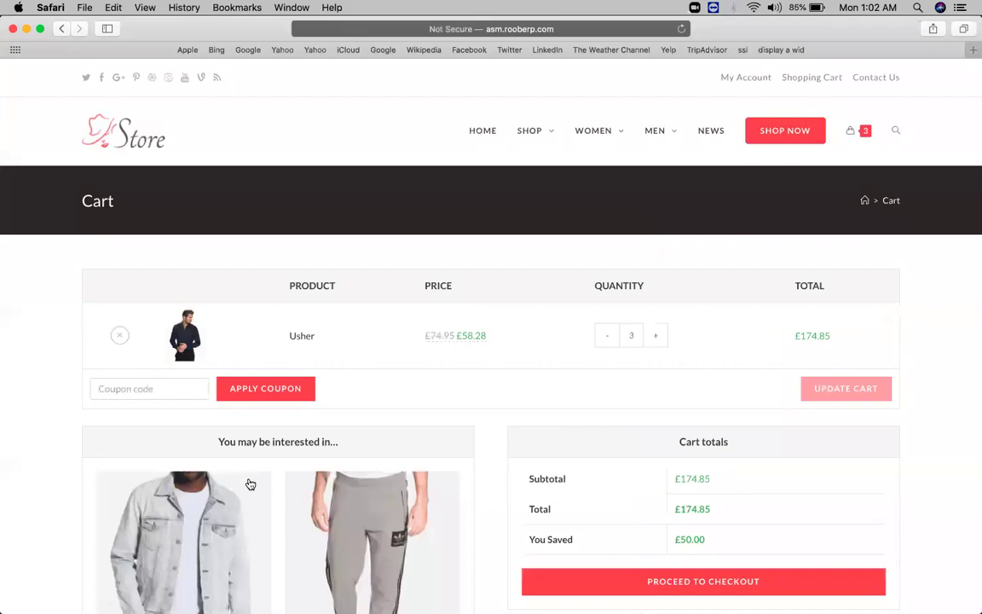
{"action": "scroll", "coordinate": [250, 484], "scroll_direction": "down", "scroll_amount": 4}
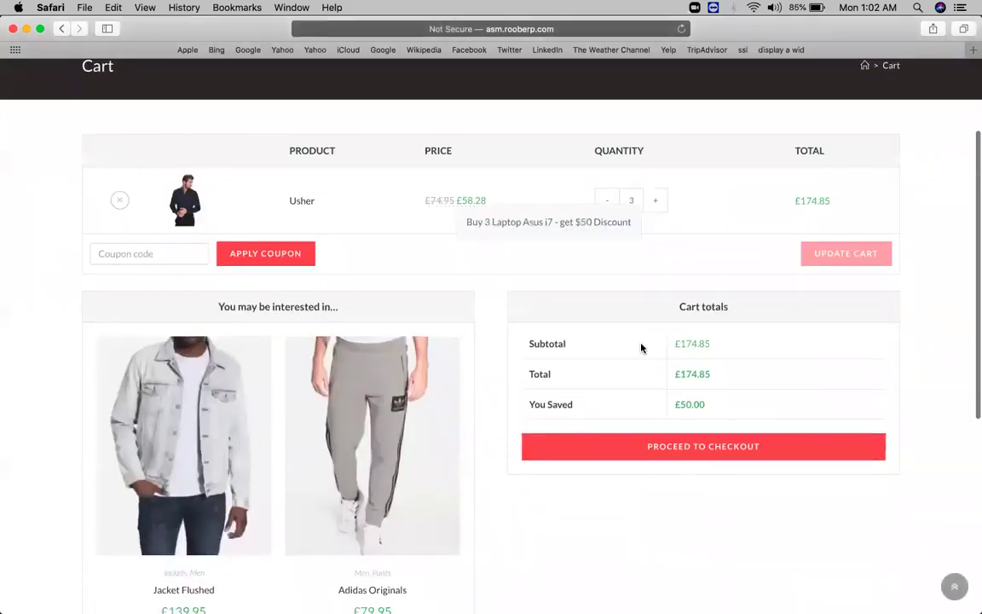
Step: Proceed to checkout, review the order summary for the three Usher shirts and the billing form, and close the private window
{"action": "left_click", "coordinate": [612, 458]}
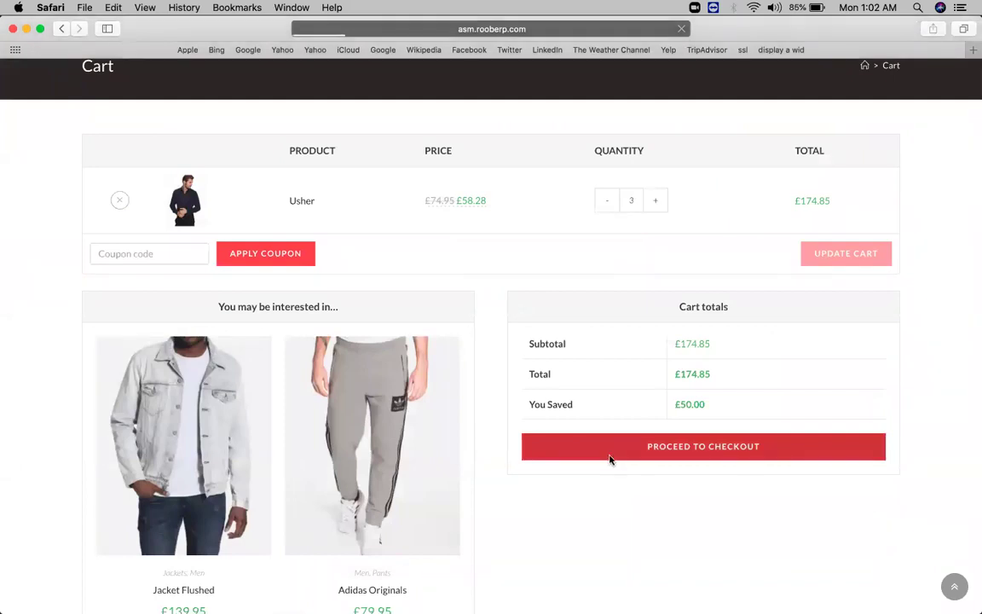
{"action": "scroll", "coordinate": [548, 195], "scroll_direction": "down", "scroll_amount": 5}
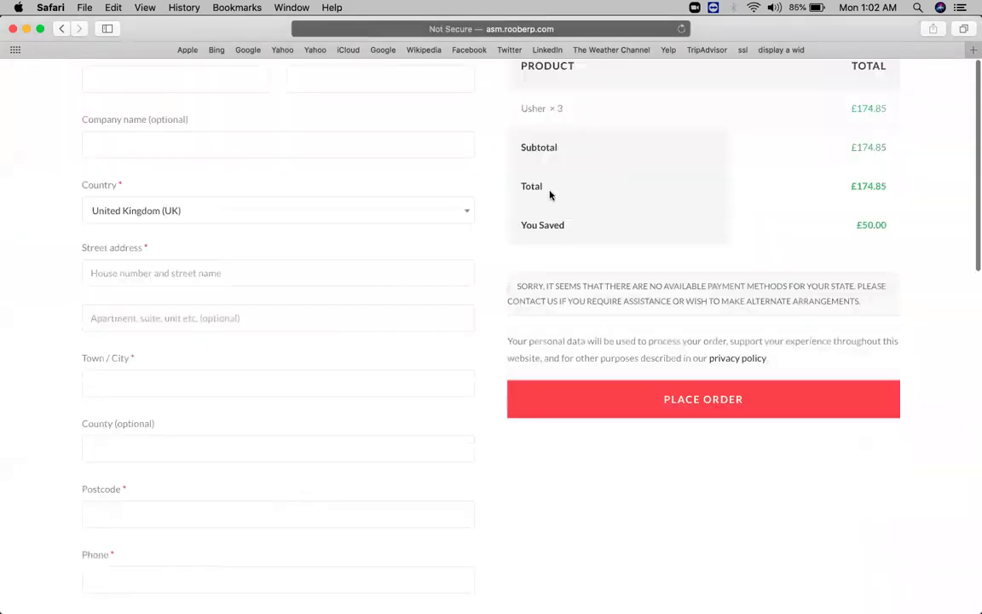
{"action": "scroll", "coordinate": [898, 188], "scroll_direction": "up", "scroll_amount": 2}
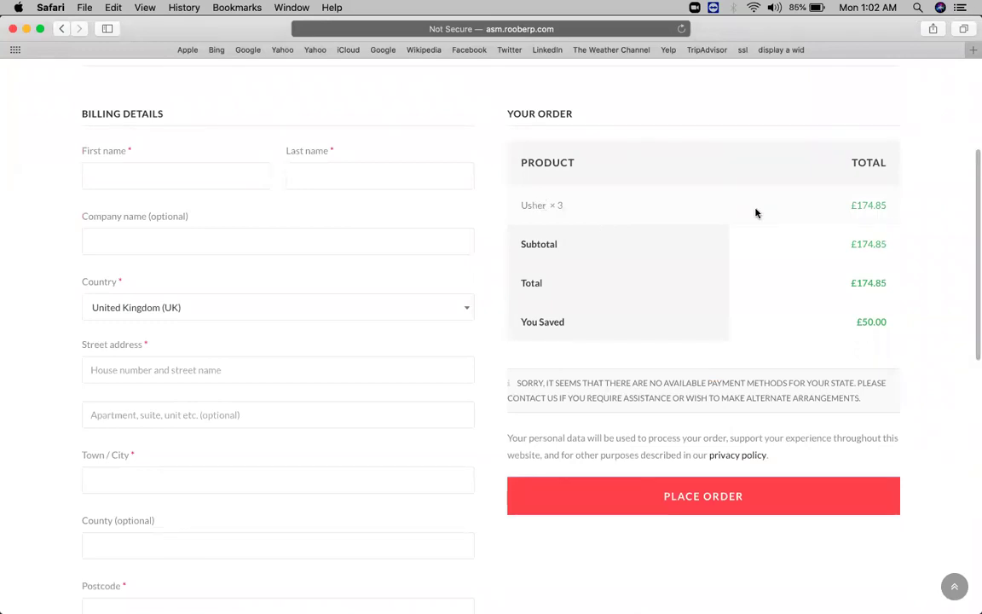
{"action": "scroll", "coordinate": [595, 224], "scroll_direction": "down", "scroll_amount": 5}
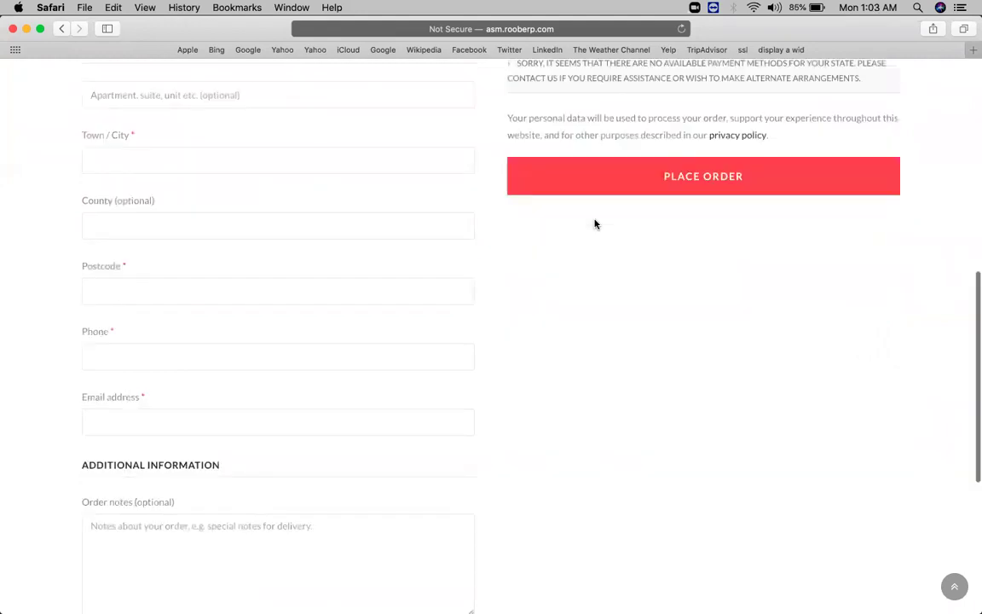
{"action": "scroll", "coordinate": [595, 224], "scroll_direction": "up", "scroll_amount": 4}
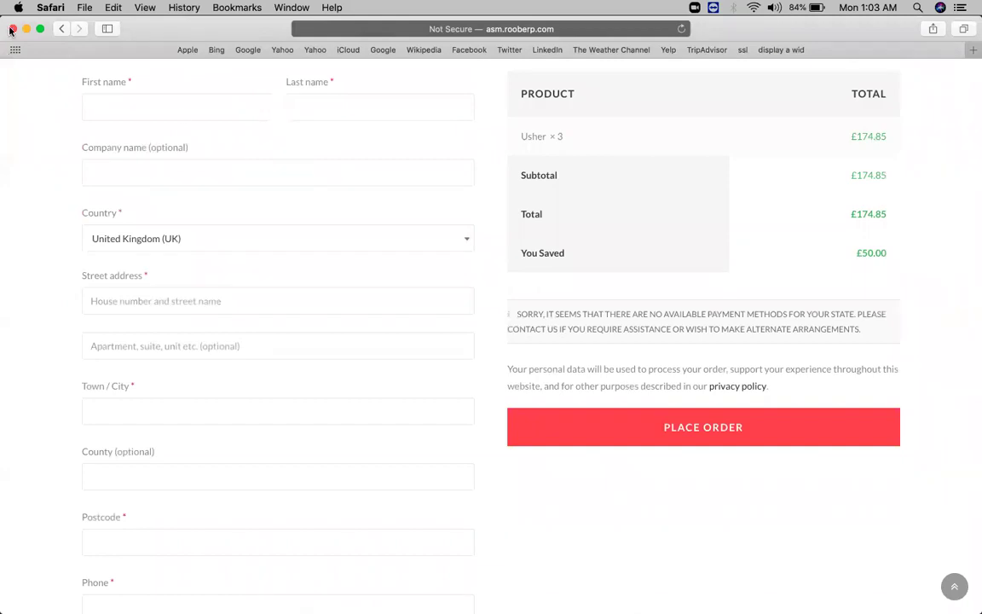
{"action": "key", "text": "super+w"}
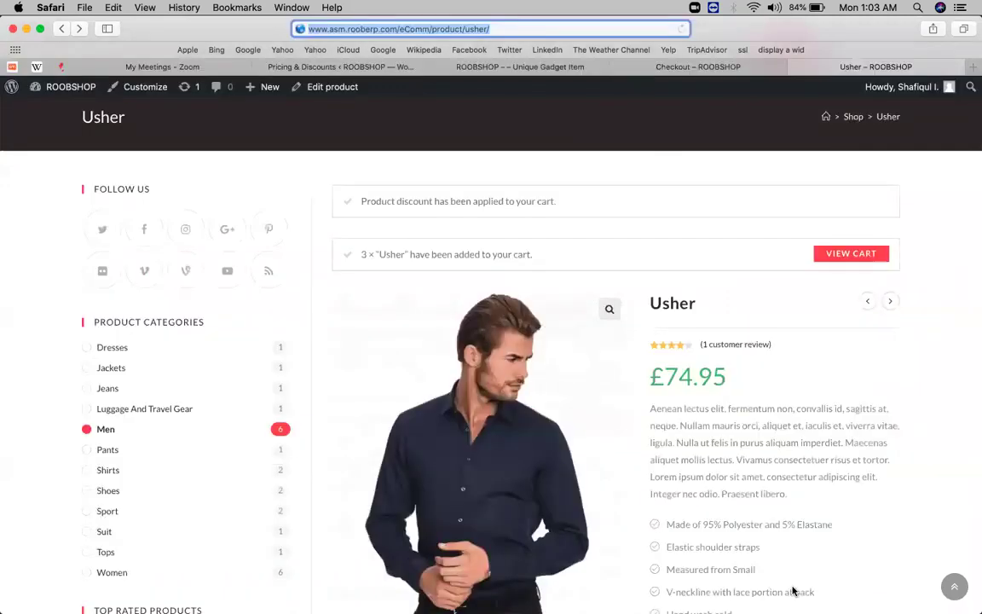